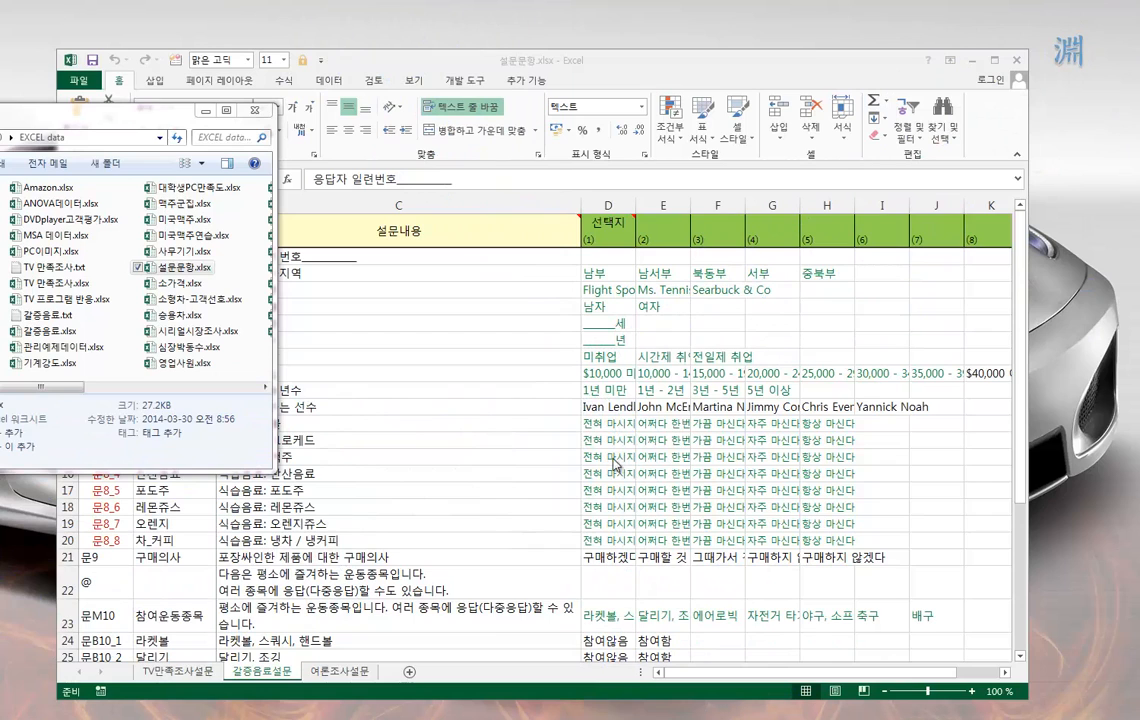
Step: Switch to the 설문문항.xlsx workbook, look at its TV만족조사설문 sheet and return to the 갈증음료설문 sheet
{"action": "left_click", "coordinate": [760, 75]}
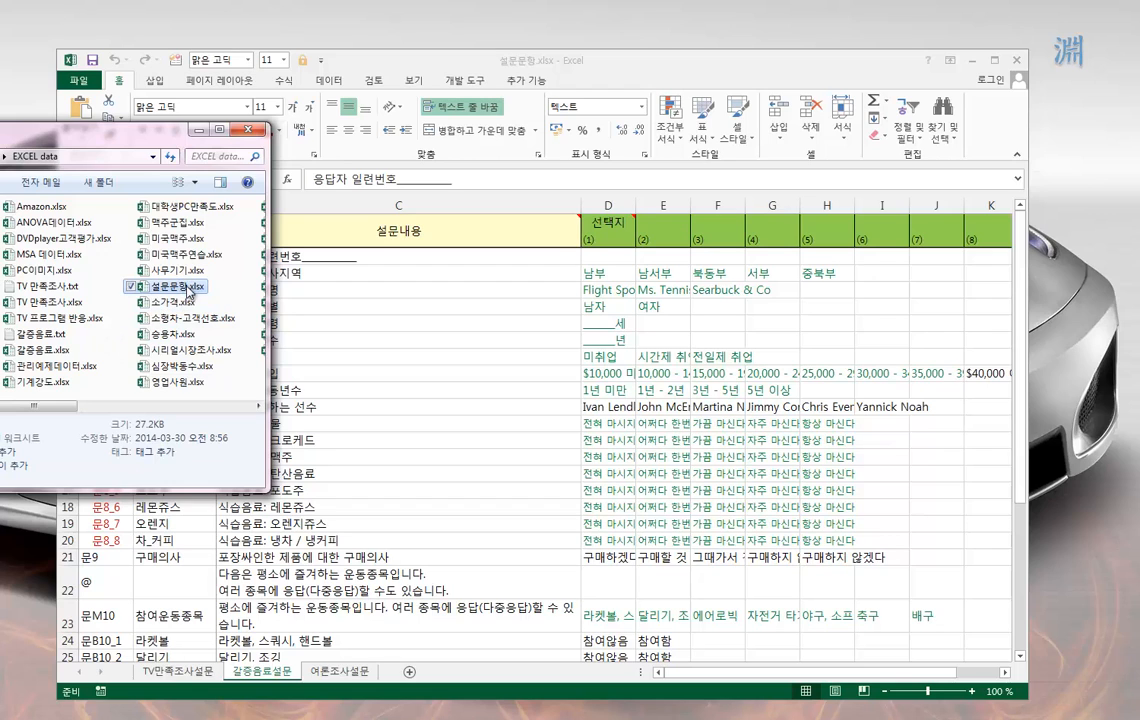
{"action": "left_click", "coordinate": [646, 70]}
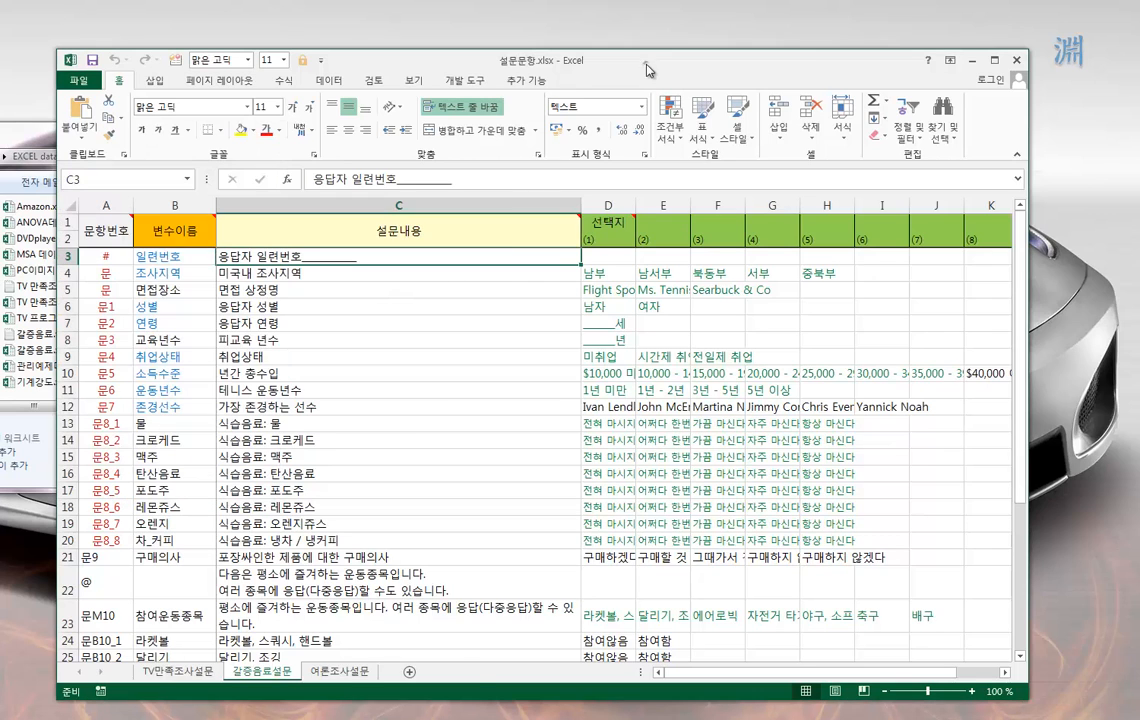
{"action": "left_click", "coordinate": [394, 355]}
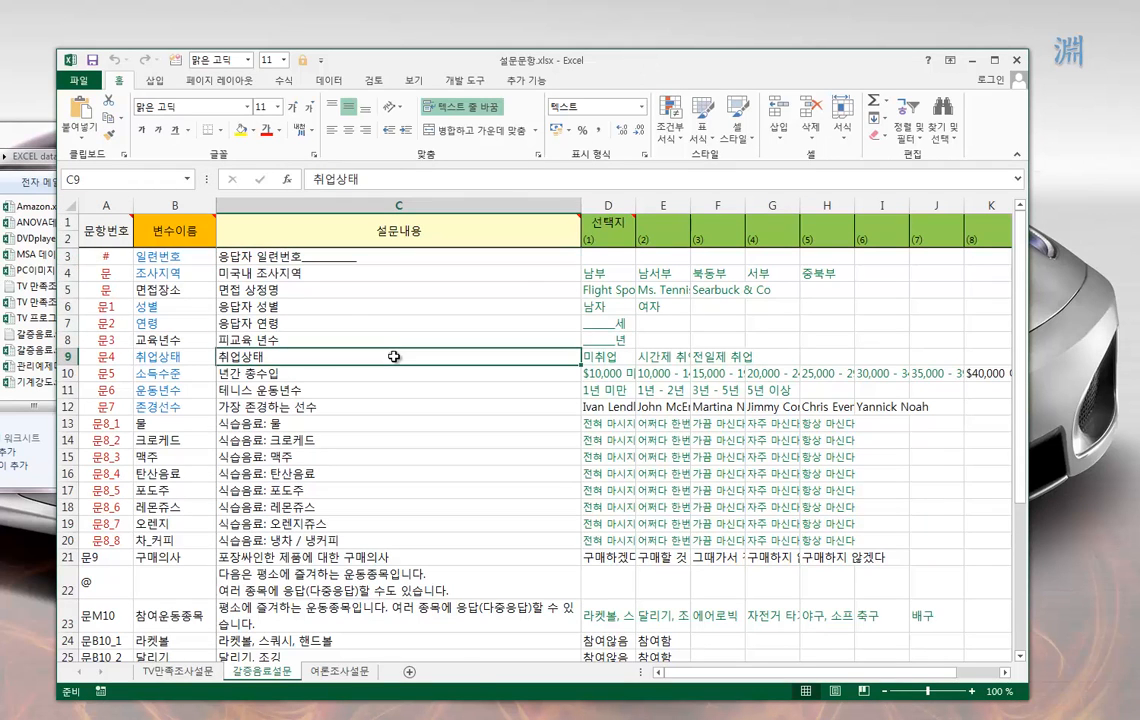
{"action": "left_click", "coordinate": [208, 675]}
{"action": "left_click", "coordinate": [262, 671]}
Step: Examine the question rows of the 갈증음료설문 sheet, including their numbers, variable names, question texts and answer choices
{"action": "left_click", "coordinate": [429, 492]}
{"action": "left_click", "coordinate": [453, 354]}
{"action": "left_click_drag", "start_coordinate": [95, 256], "coordinate": [843, 598]}
{"action": "left_click", "coordinate": [174, 373]}
{"action": "left_click", "coordinate": [174, 290]}
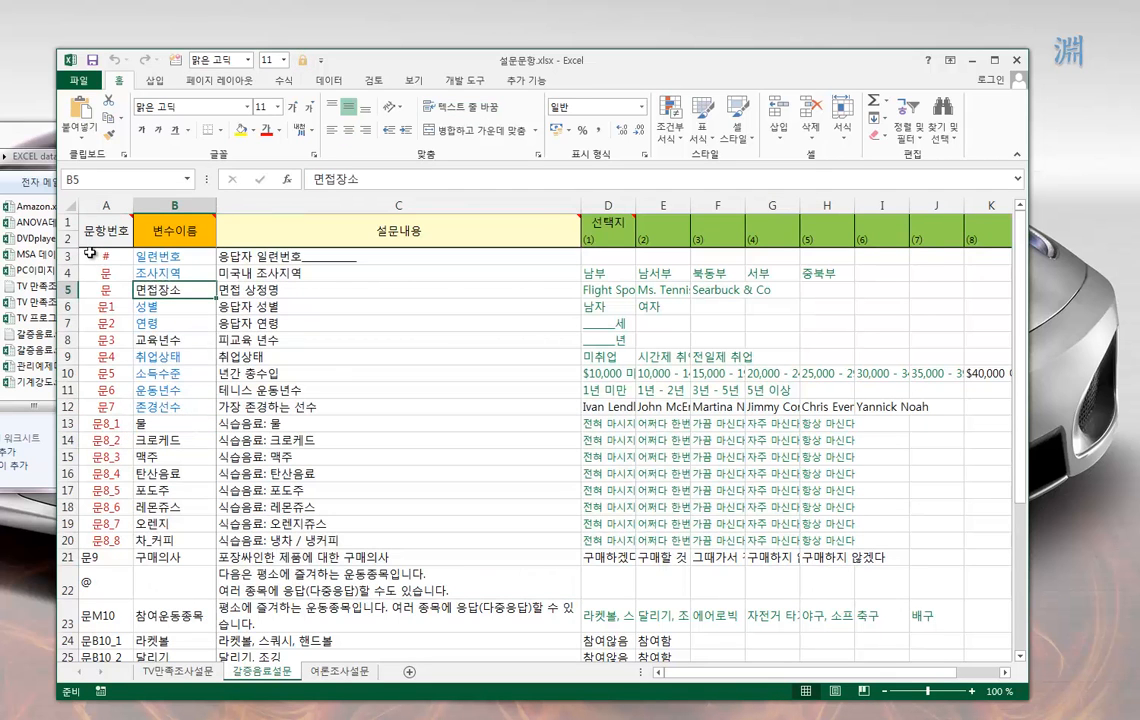
{"action": "left_click_drag", "start_coordinate": [90, 253], "coordinate": [740, 624]}
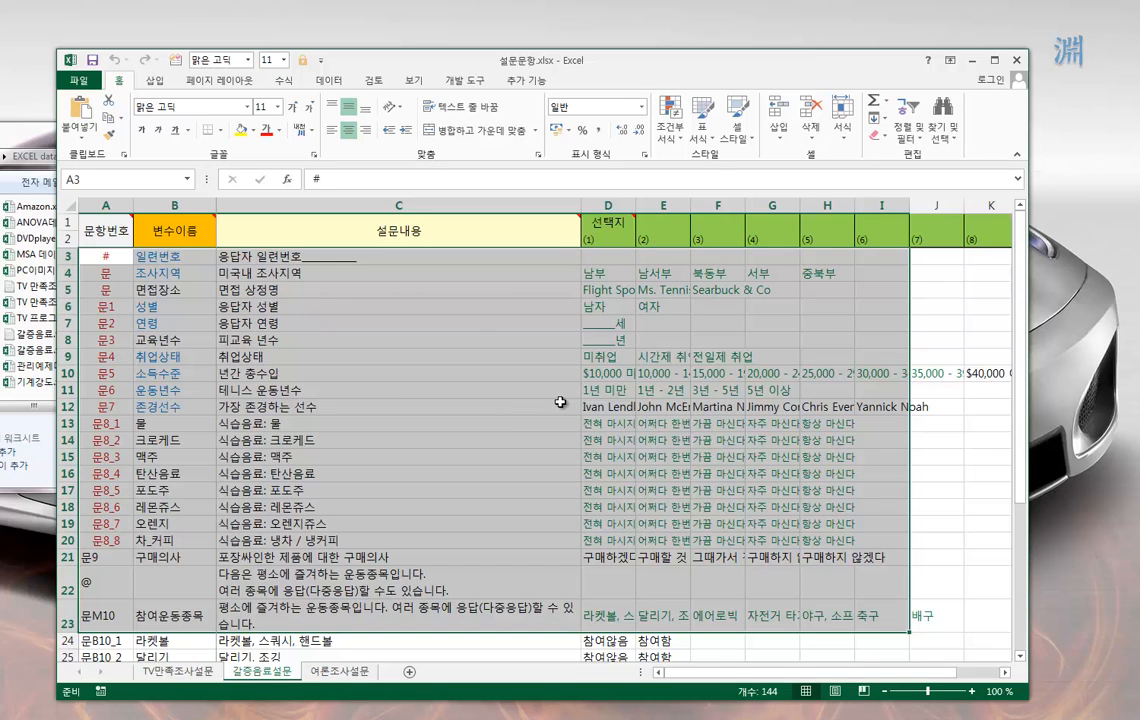
{"action": "left_click", "coordinate": [470, 328]}
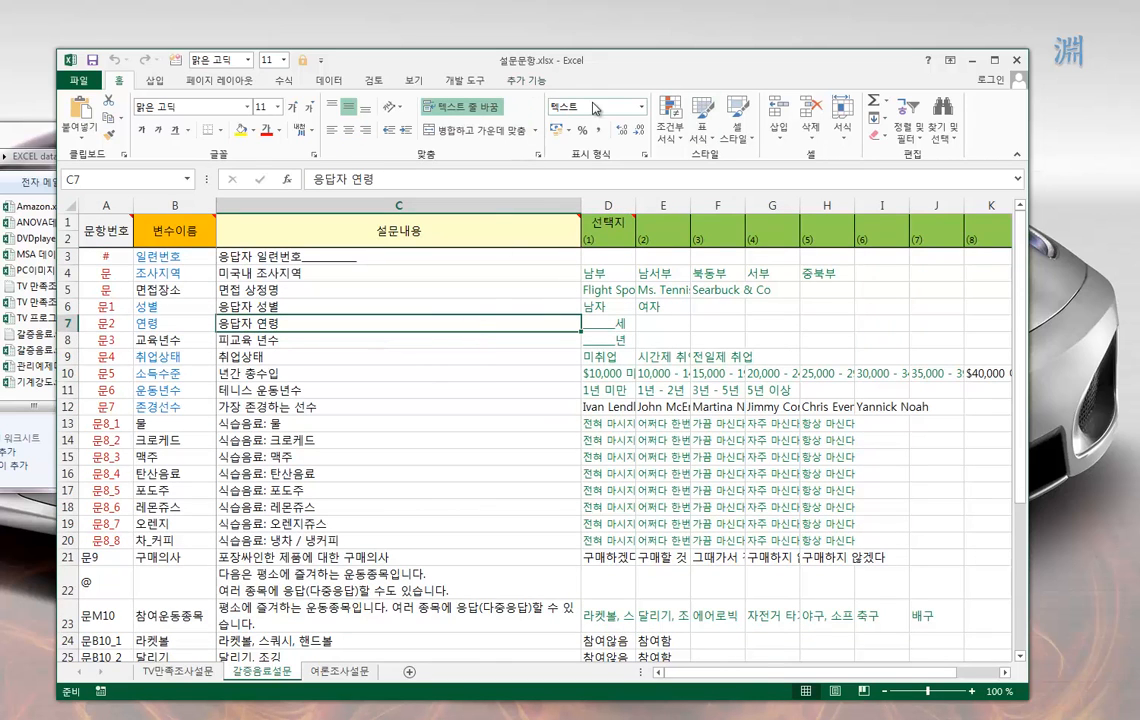
Step: Start the 설문작성/Text파일읽기 module of the CSM Analyzer 7 add-in
{"action": "left_click", "coordinate": [525, 84]}
{"action": "left_click", "coordinate": [110, 100]}
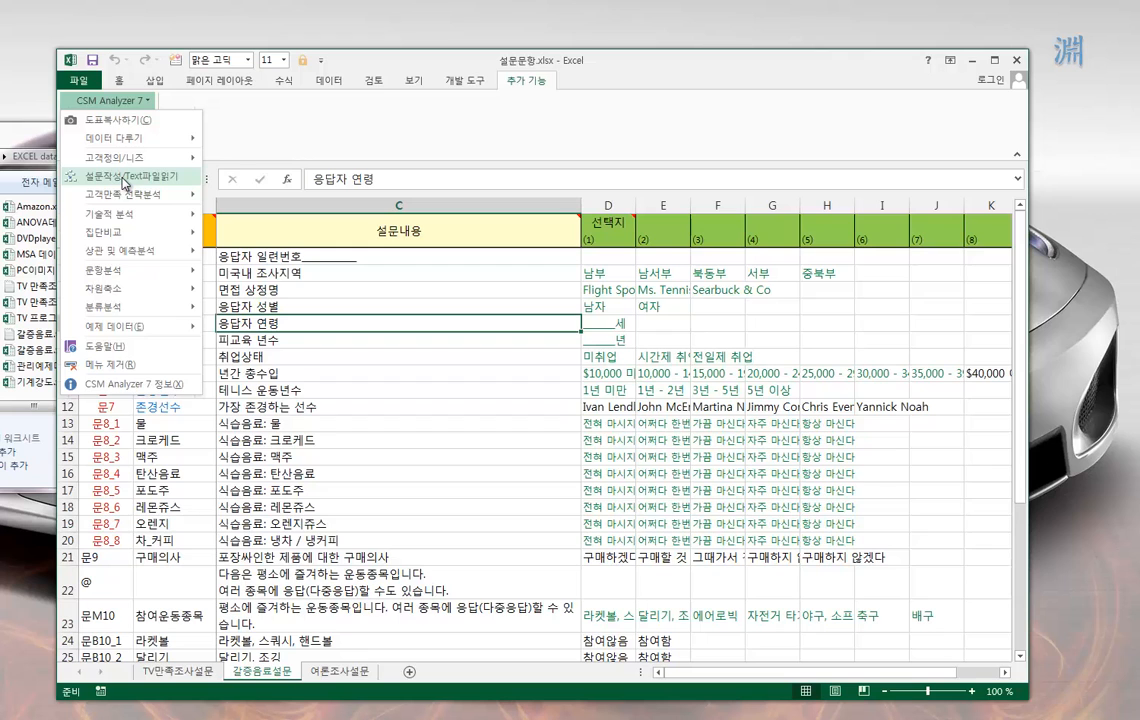
{"action": "left_click", "coordinate": [125, 182]}
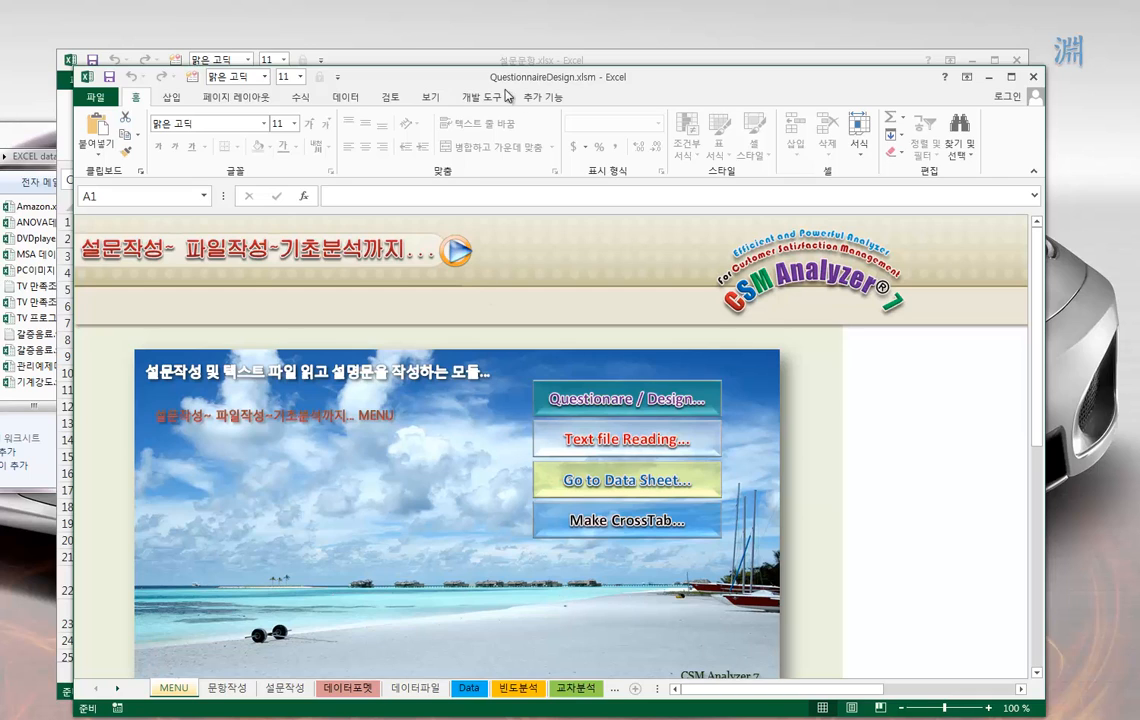
Step: Move and resize the QuestionnaireDesign.xlsm and 설문문항.xlsx windows so they overlap, with the questionnaire design workbook in front
{"action": "left_click_drag", "start_coordinate": [557, 91], "coordinate": [487, 27]}
{"action": "left_click_drag", "start_coordinate": [973, 653], "coordinate": [993, 686]}
{"action": "left_click", "coordinate": [1005, 118]}
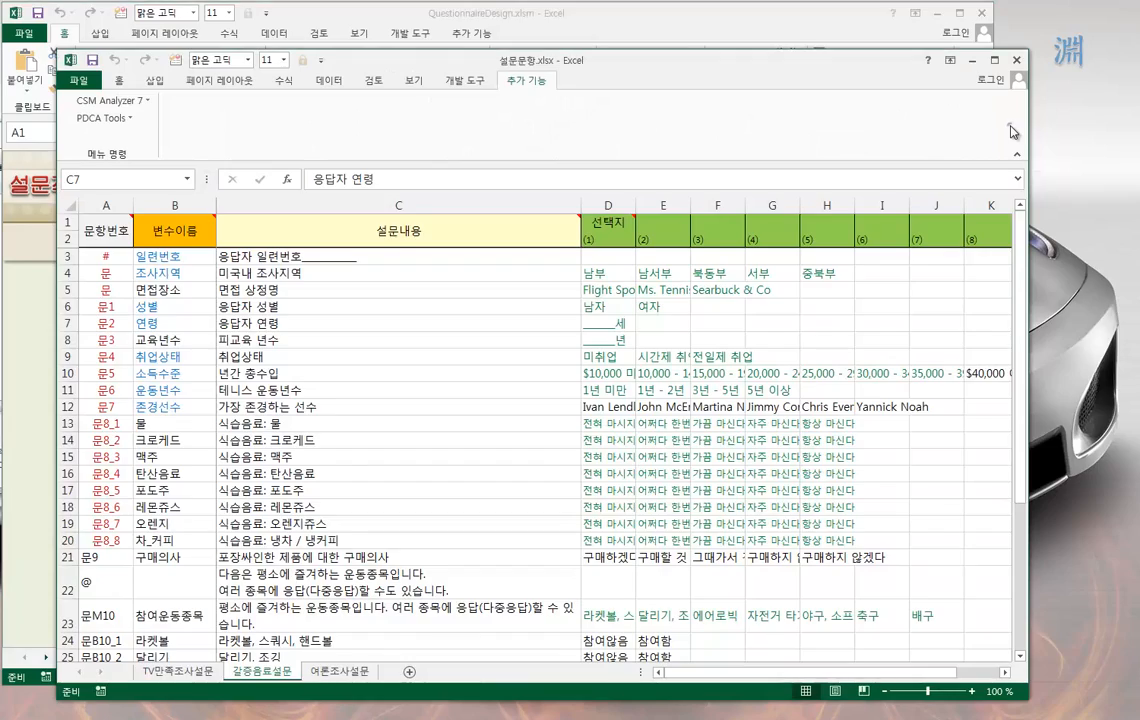
{"action": "left_click_drag", "start_coordinate": [721, 66], "coordinate": [817, 82]}
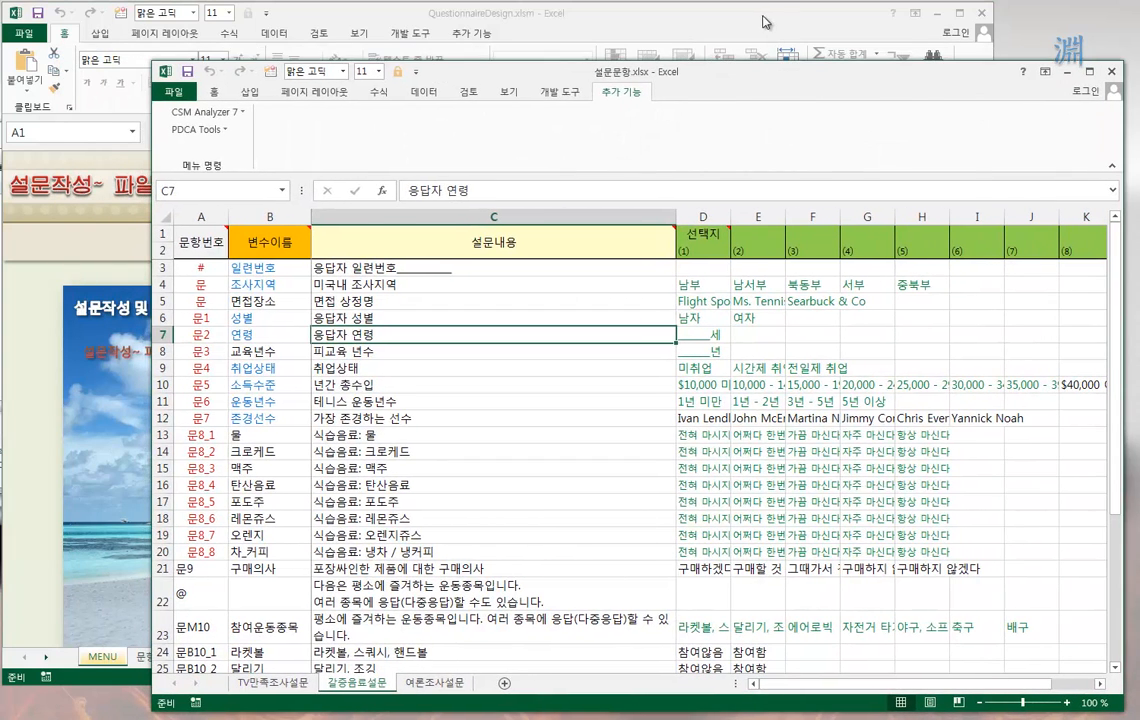
{"action": "left_click", "coordinate": [680, 18]}
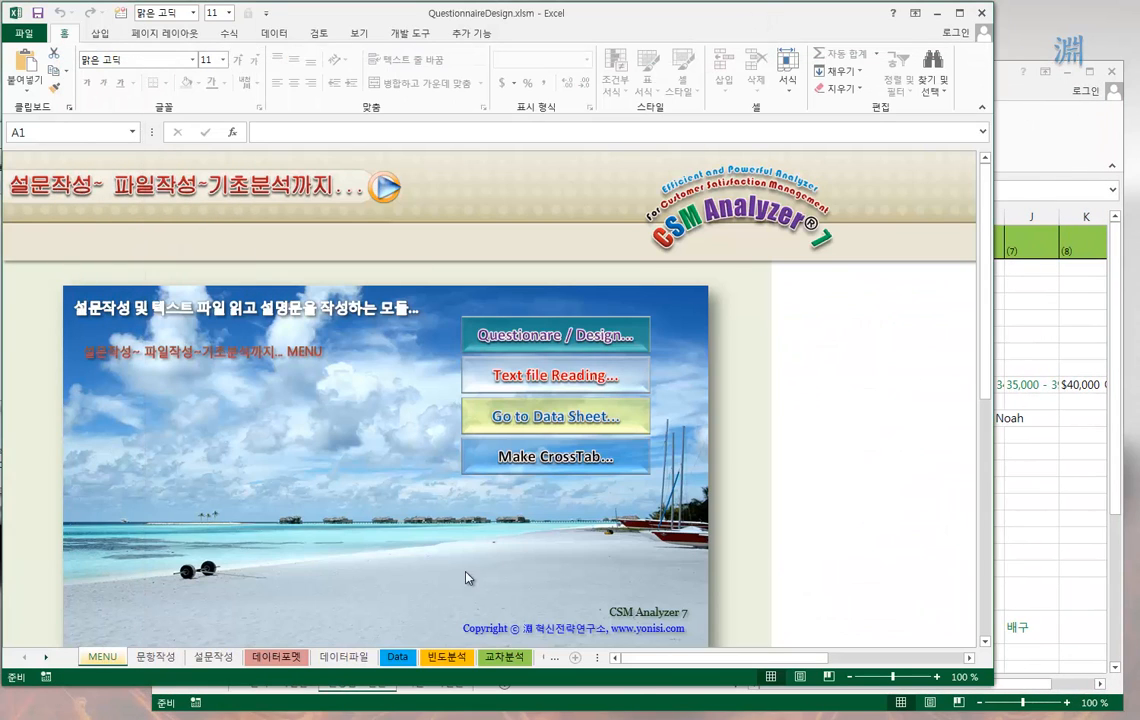
{"action": "left_click_drag", "start_coordinate": [984, 677], "coordinate": [1130, 708]}
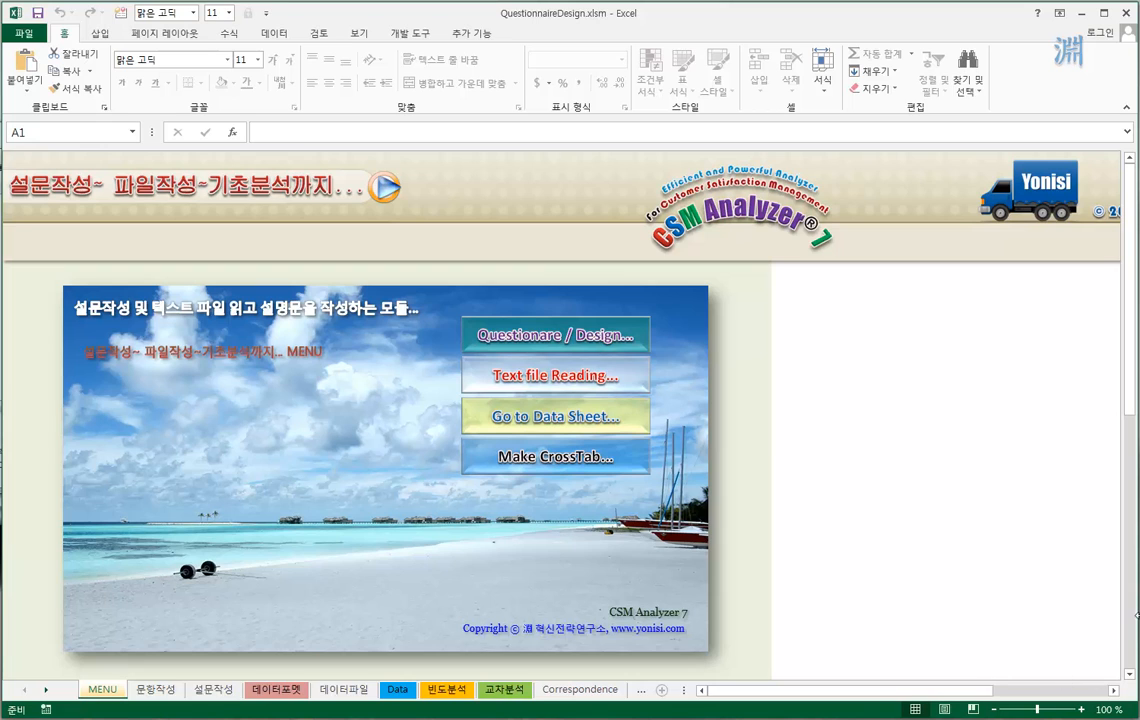
{"action": "left_click_drag", "start_coordinate": [1136, 614], "coordinate": [975, 614]}
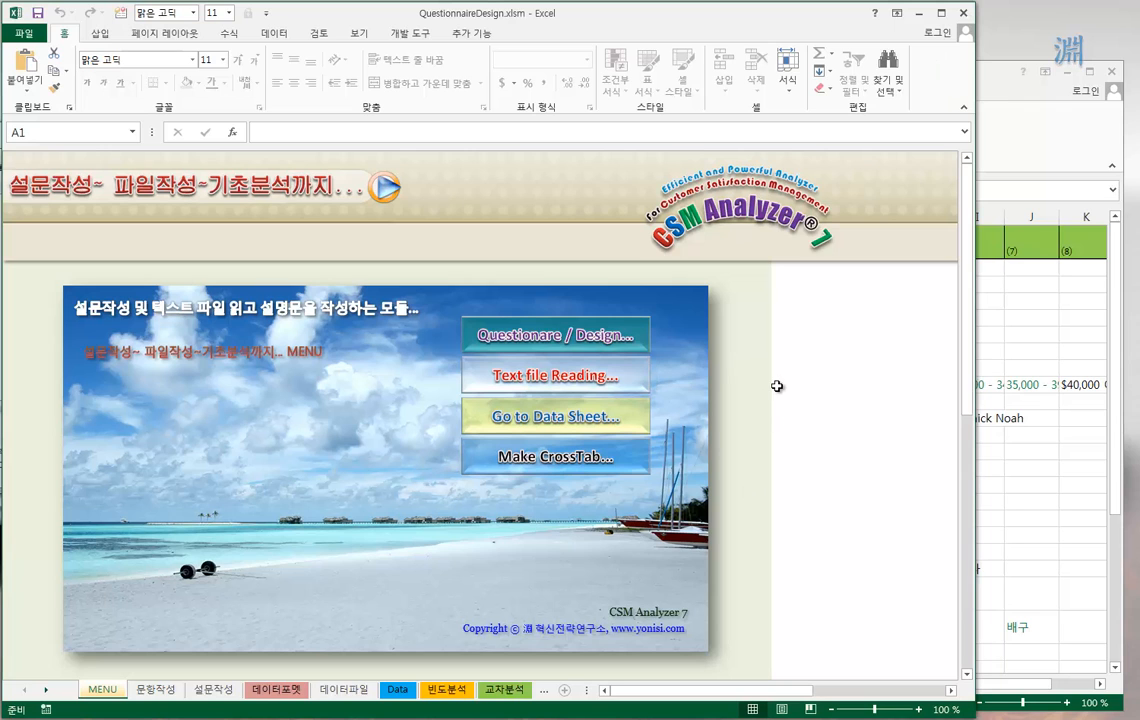
Step: Open the Questionare / Design sheet from the module's menu and look through its whole question list
{"action": "left_click", "coordinate": [566, 334]}
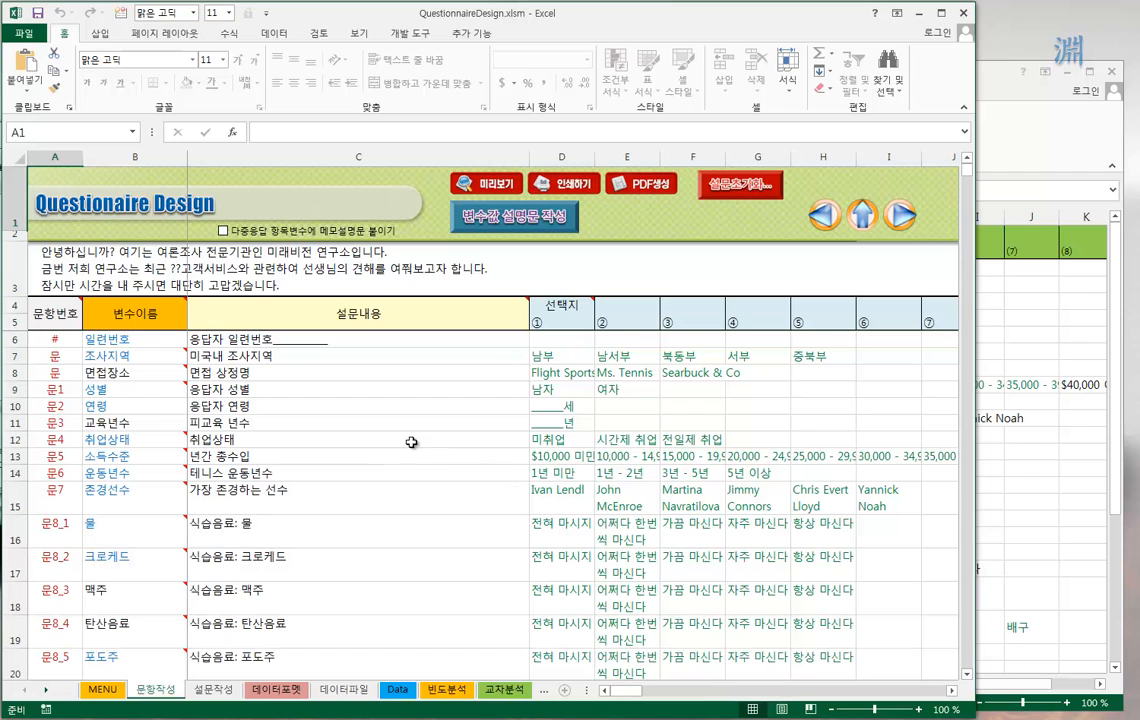
{"action": "scroll", "coordinate": [404, 434], "scroll_direction": "down", "scroll_amount": 8}
{"action": "scroll", "coordinate": [404, 434], "scroll_direction": "up", "scroll_amount": 8}
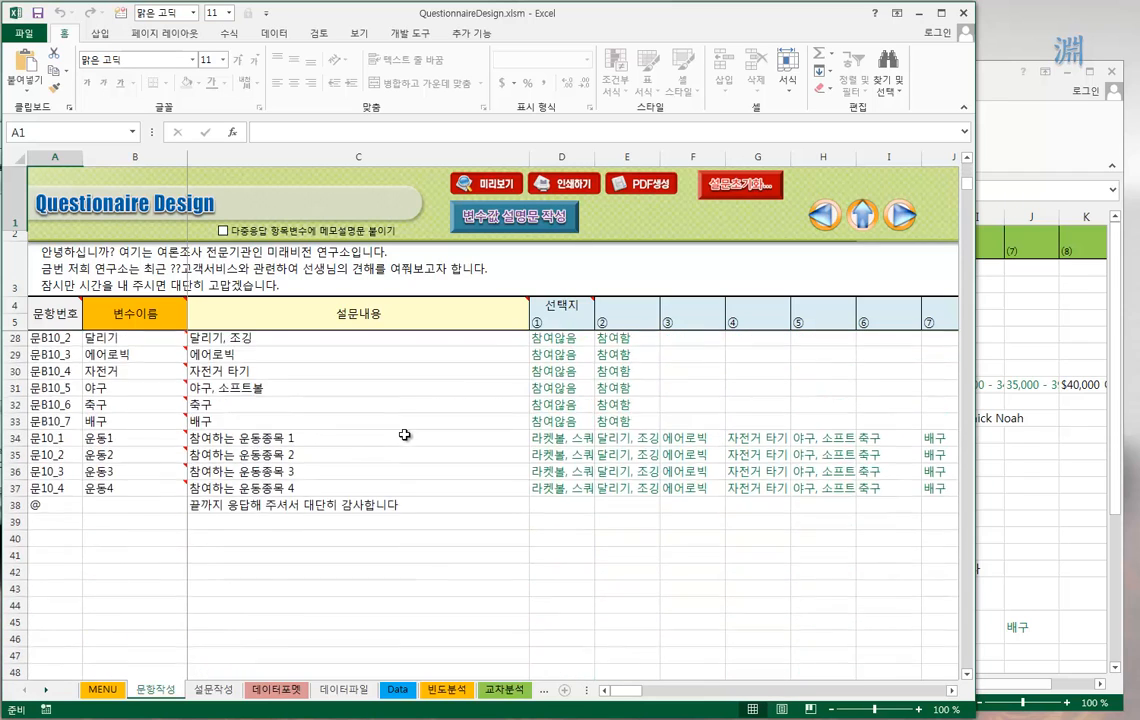
Step: Examine the 문항번호 and 변수이름 columns of the question design sheet, including the note on the variable-name header
{"action": "left_click", "coordinate": [62, 314]}
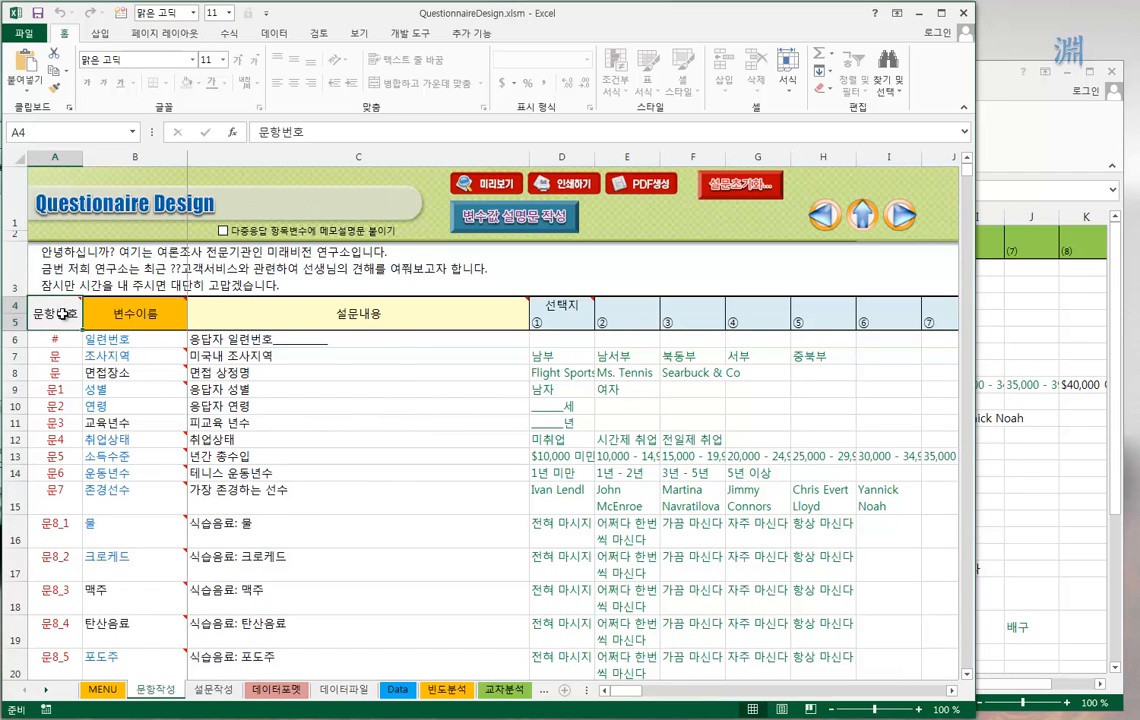
{"action": "left_click", "coordinate": [135, 313]}
{"action": "mouse_move", "coordinate": [144, 308]}
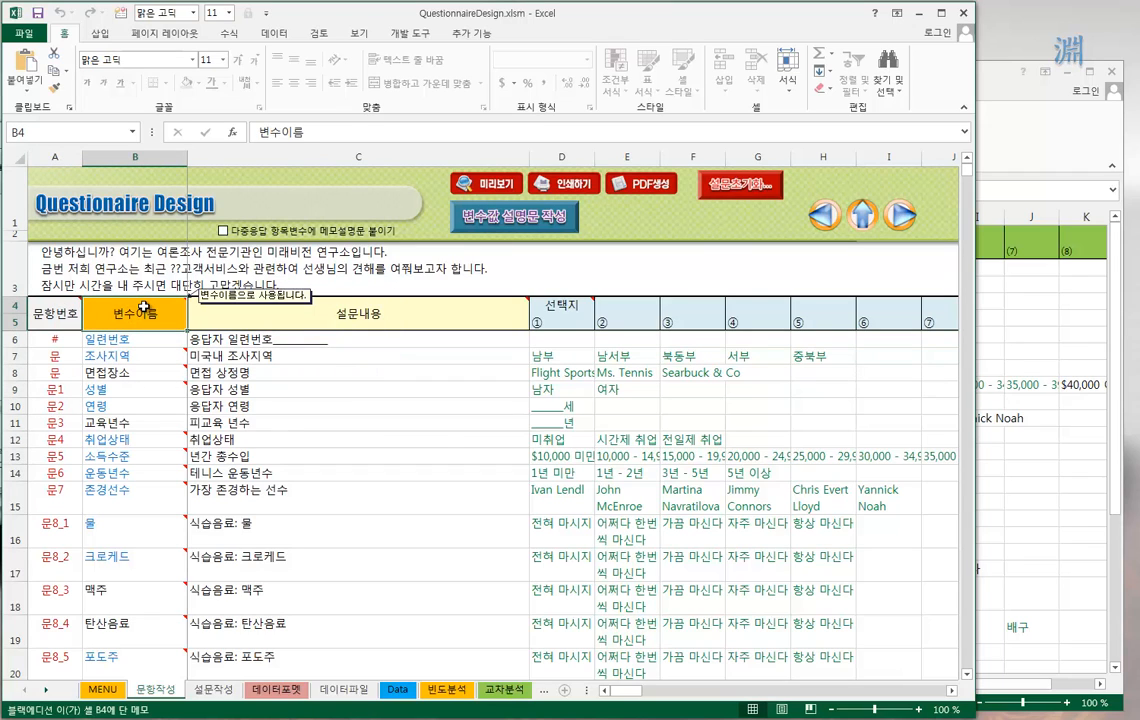
{"action": "left_click_drag", "start_coordinate": [144, 308], "coordinate": [147, 398]}
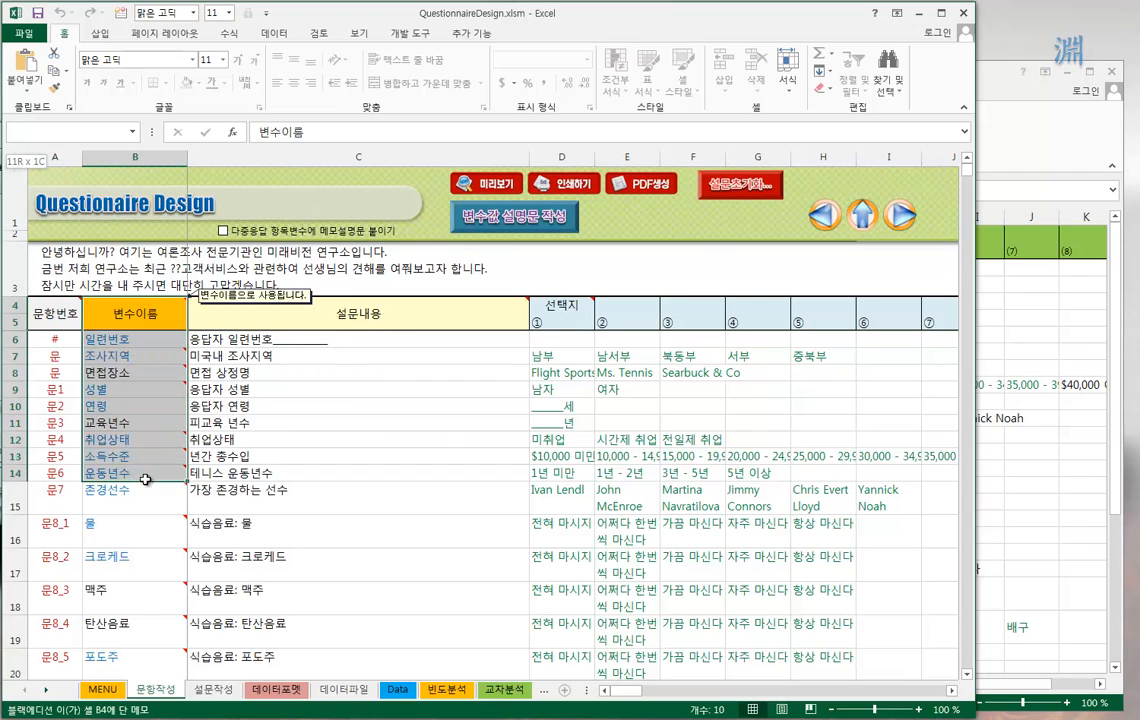
{"action": "left_click", "coordinate": [146, 393]}
{"action": "left_click", "coordinate": [162, 306]}
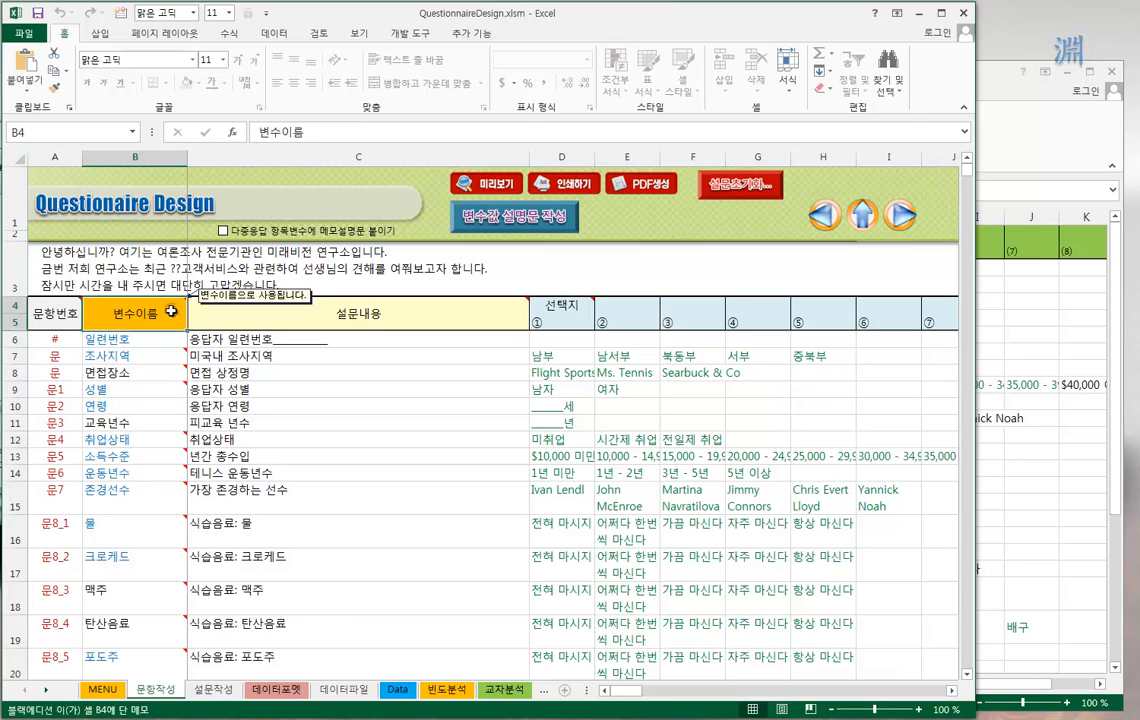
{"action": "left_click", "coordinate": [155, 343]}
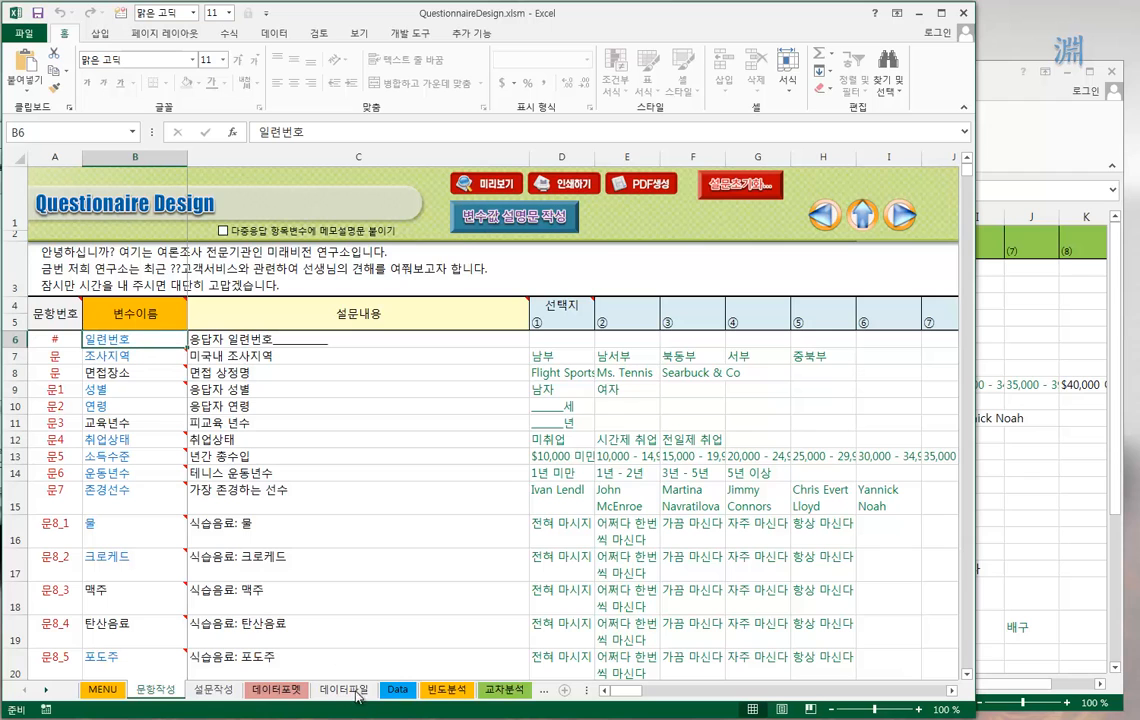
Step: Open the Data sheet and check its variable-name headers, including 일련번호, 조사지역, 성별 and 취업상태
{"action": "left_click", "coordinate": [396, 690]}
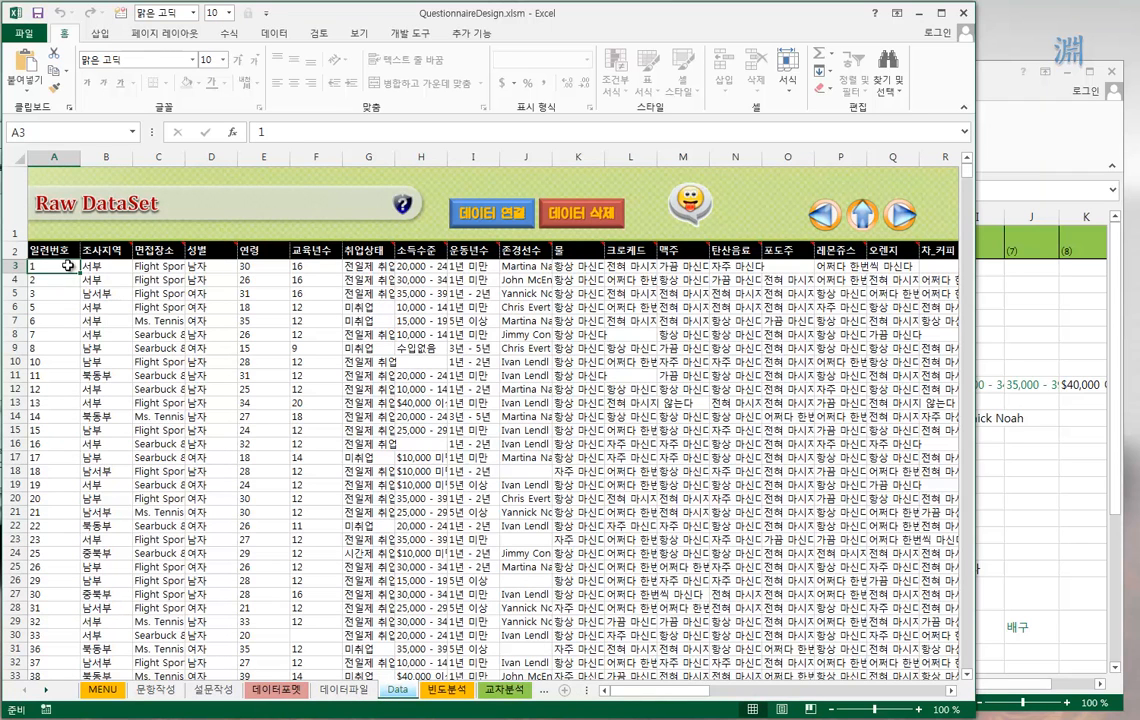
{"action": "left_click", "coordinate": [55, 250]}
{"action": "left_click", "coordinate": [105, 250]}
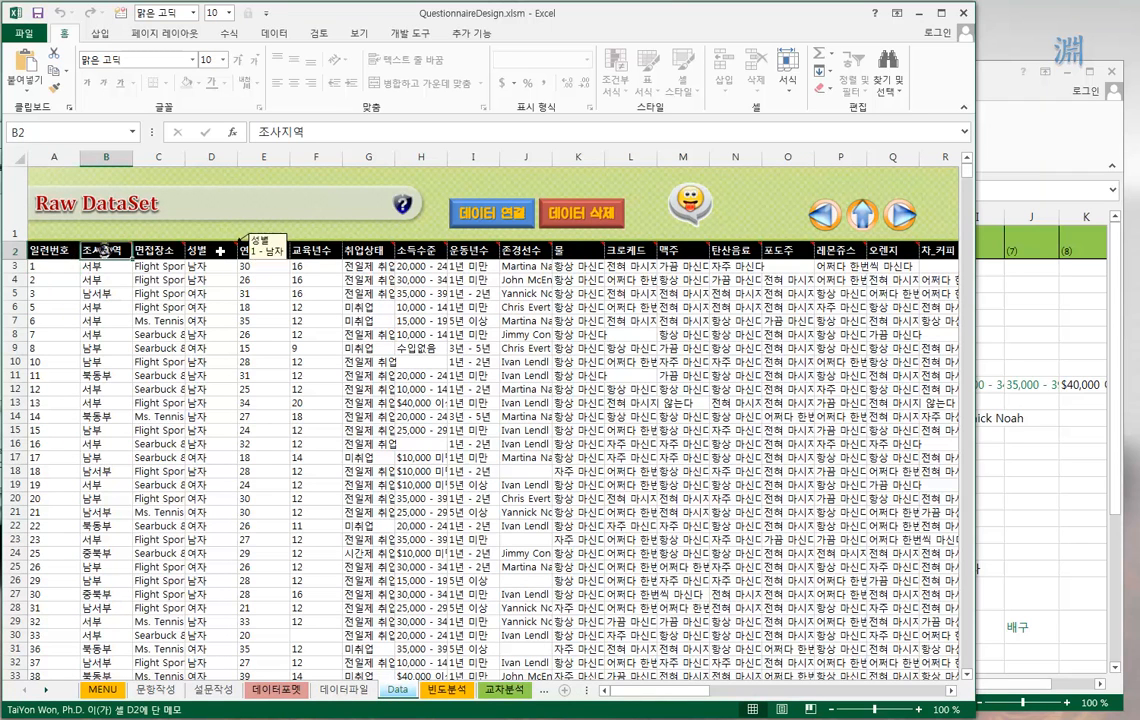
{"action": "left_click", "coordinate": [211, 250]}
{"action": "left_click", "coordinate": [368, 250]}
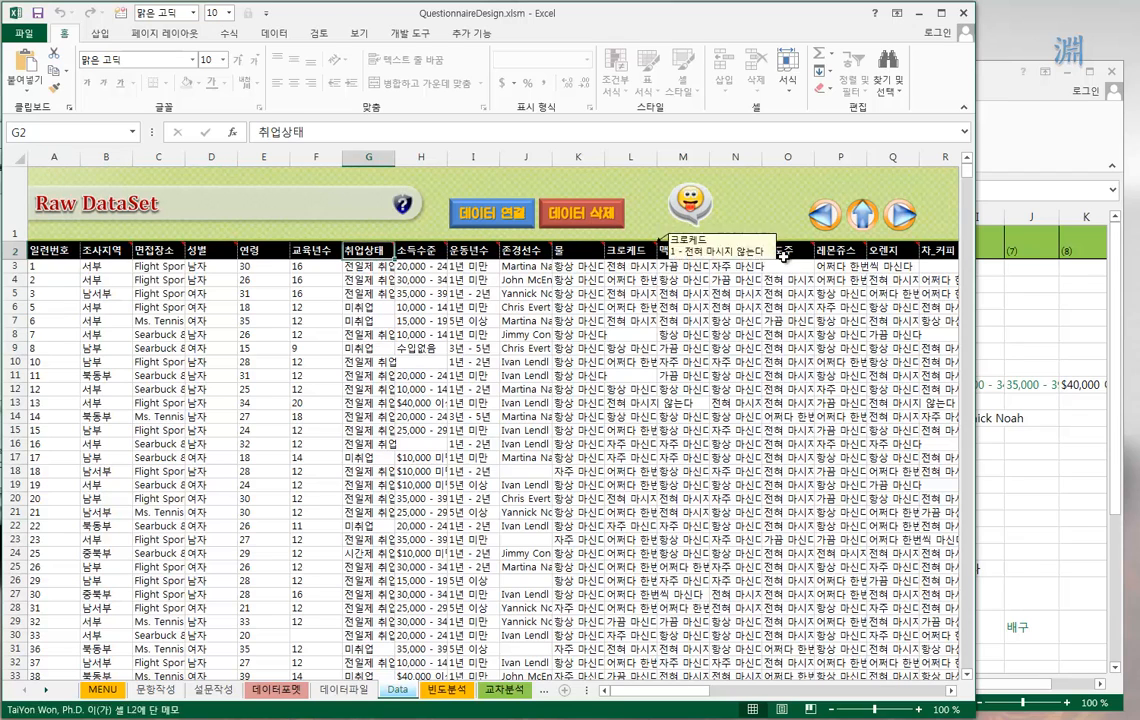
Step: Return to the 문항작성 sheet and examine the 설문내용 column, from the respondent serial number to the beverage questions
{"action": "left_click", "coordinate": [165, 692]}
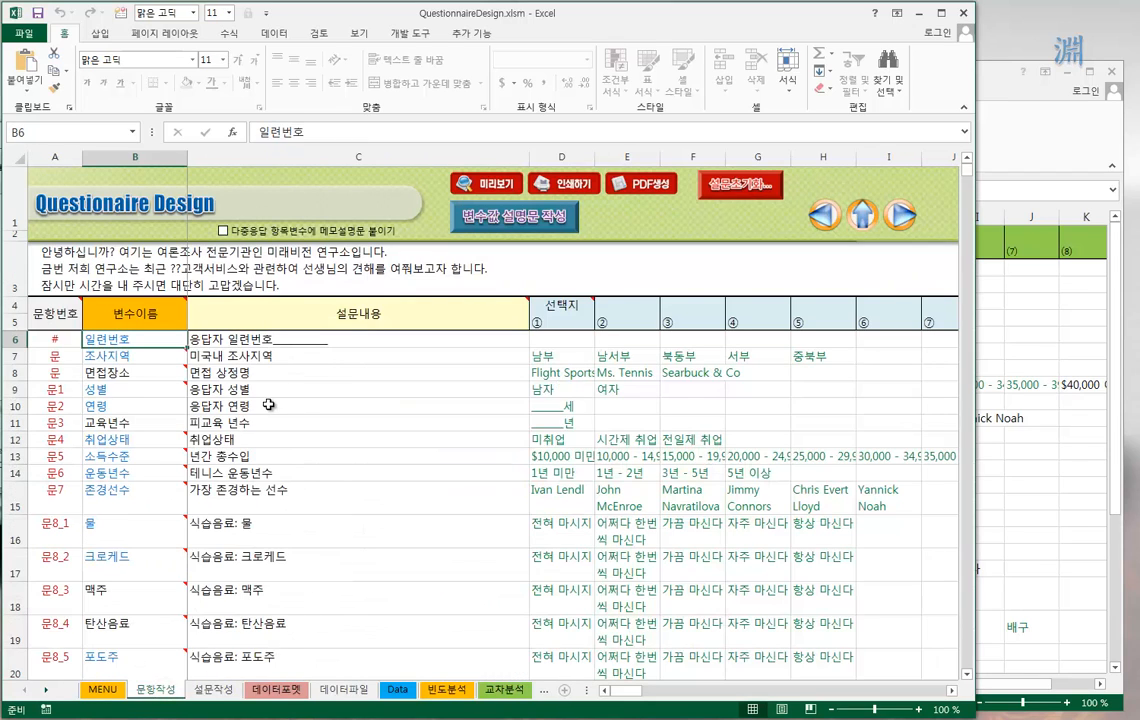
{"action": "left_click", "coordinate": [396, 322]}
{"action": "left_click", "coordinate": [374, 339]}
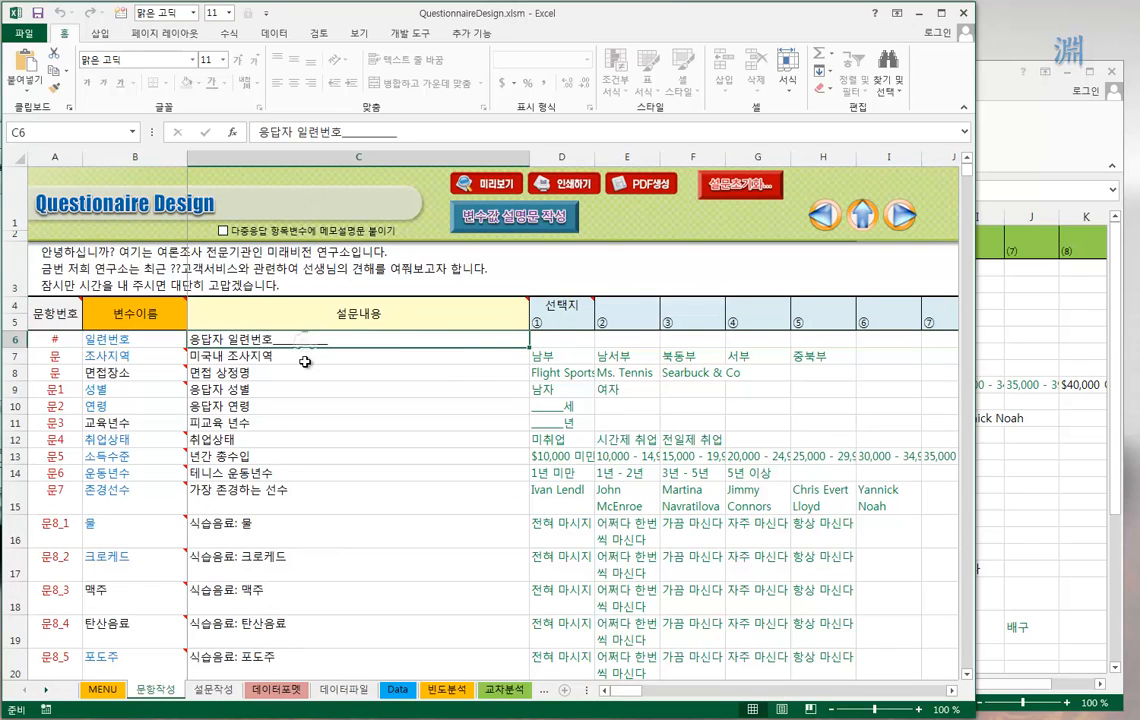
{"action": "left_click_drag", "start_coordinate": [303, 361], "coordinate": [313, 529]}
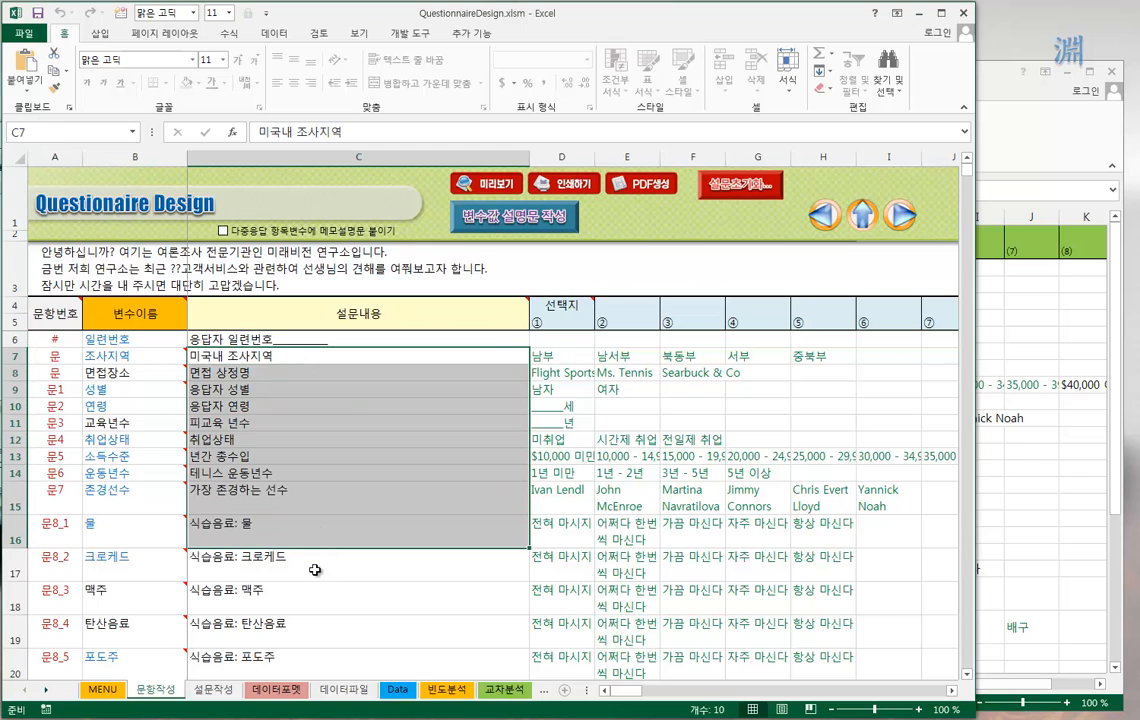
{"action": "left_click", "coordinate": [315, 570]}
{"action": "left_click", "coordinate": [318, 388]}
{"action": "left_click", "coordinate": [313, 501]}
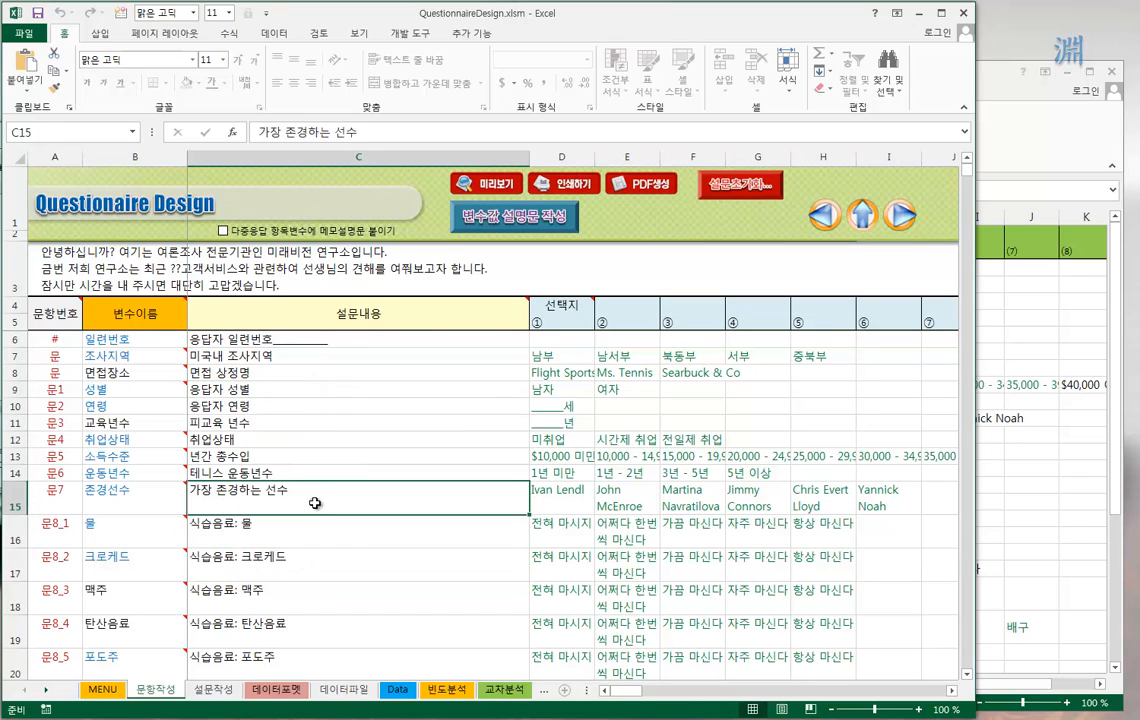
{"action": "left_click", "coordinate": [350, 540]}
{"action": "left_click", "coordinate": [352, 572]}
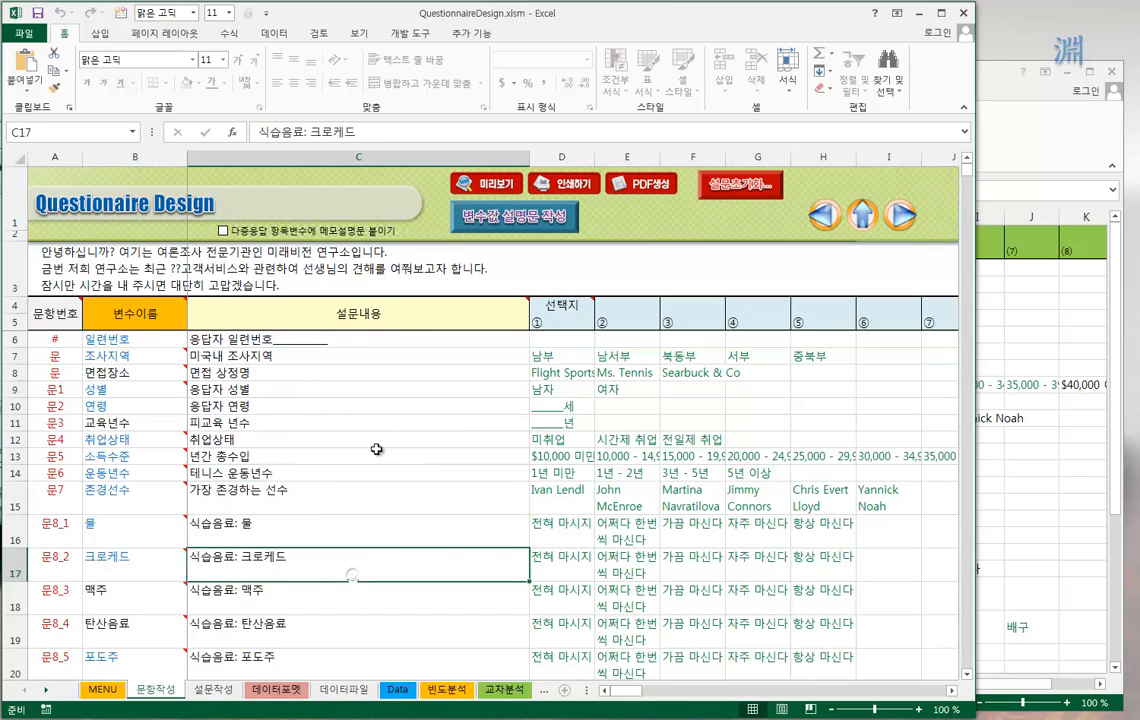
{"action": "left_click", "coordinate": [375, 430]}
{"action": "left_click", "coordinate": [374, 524]}
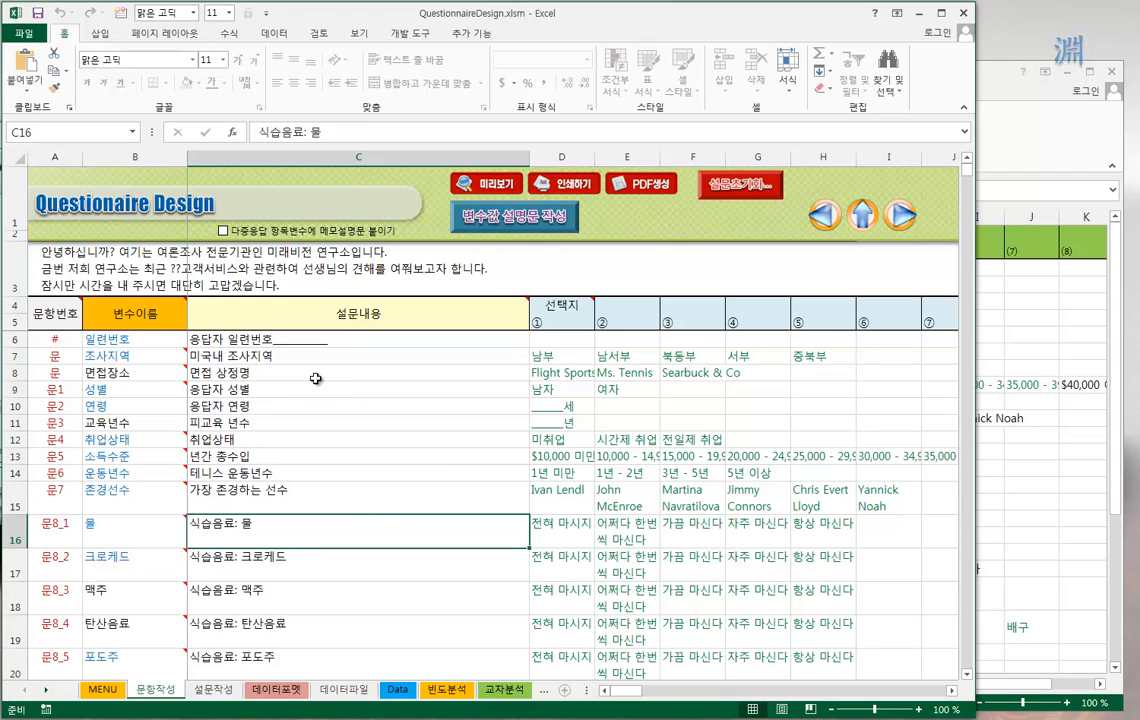
Step: Examine the 선택지 entries for the interview place question and the first choice of the survey region question
{"action": "left_click", "coordinate": [385, 373]}
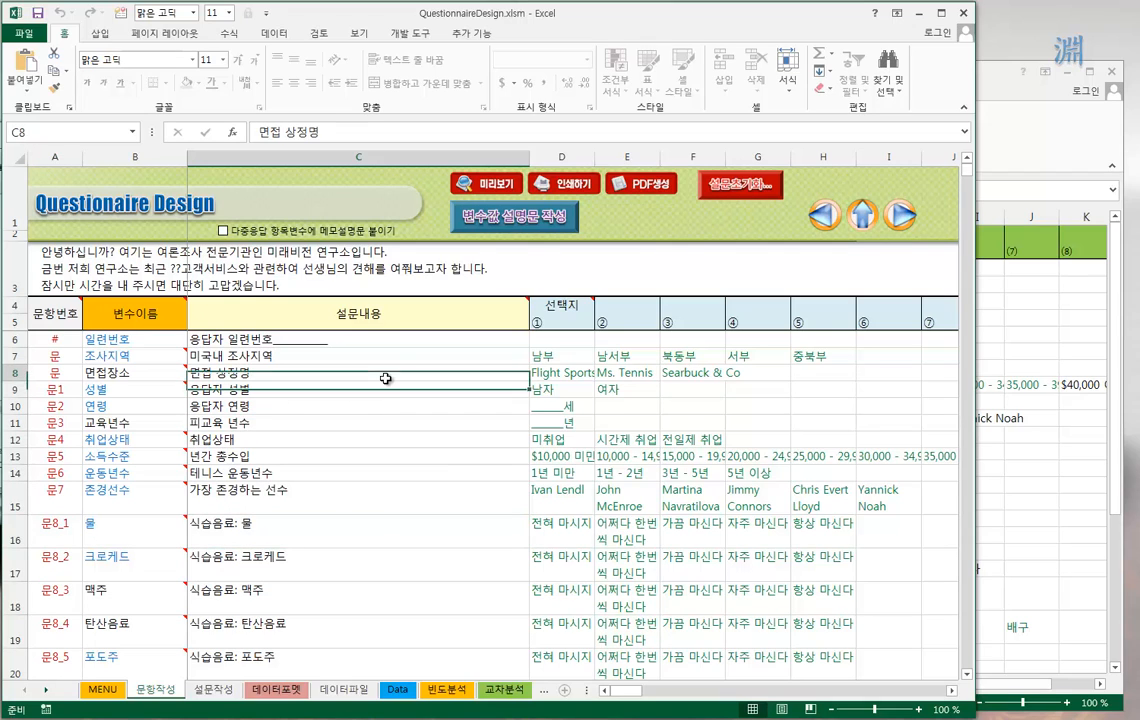
{"action": "left_click", "coordinate": [566, 373]}
{"action": "key", "text": "Right"}
{"action": "key", "text": "Right"}
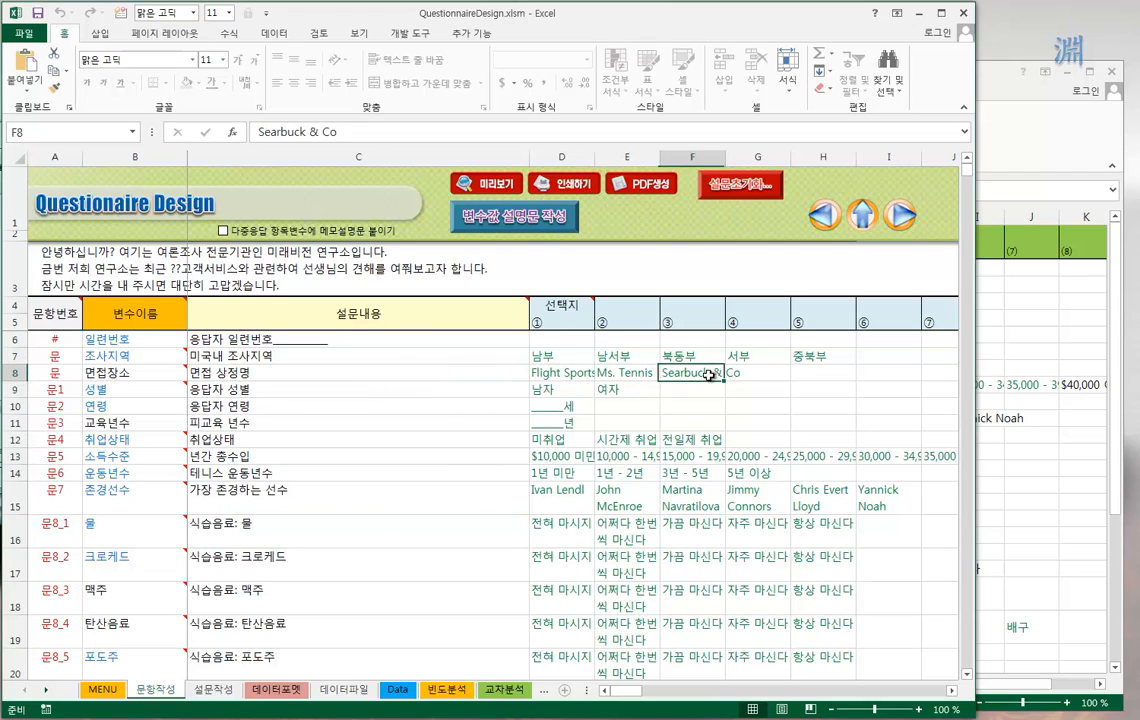
{"action": "key", "text": "ctrl+c"}
{"action": "left_click", "coordinate": [561, 375]}
{"action": "left_click", "coordinate": [700, 374]}
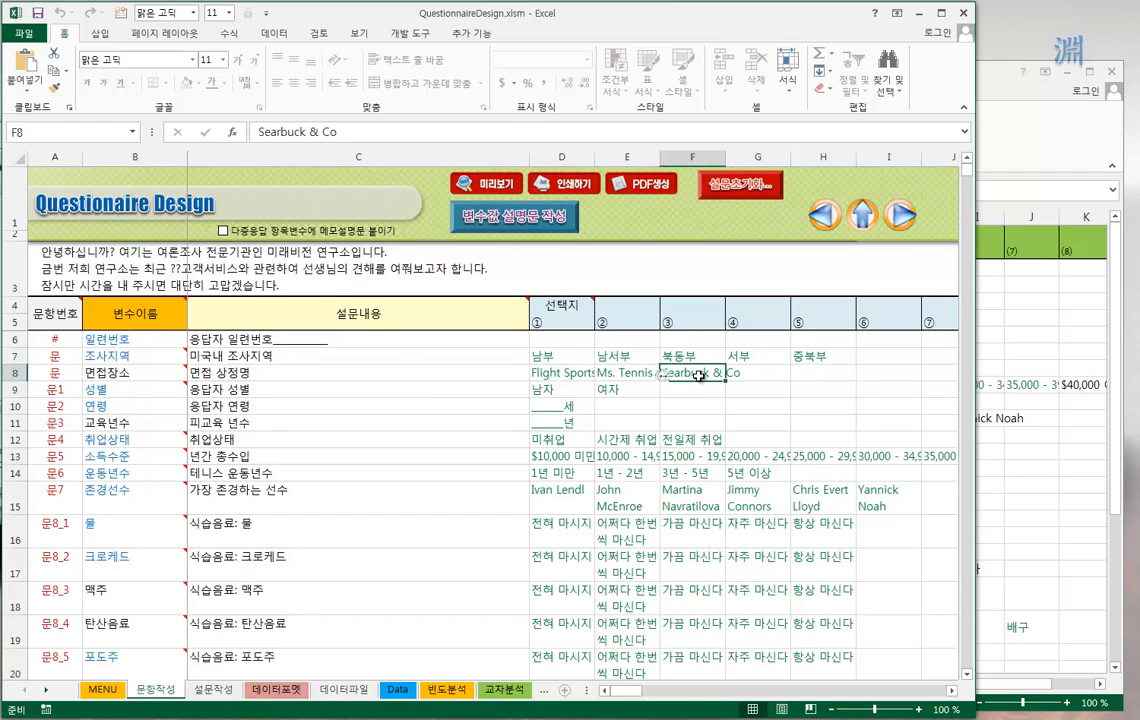
{"action": "left_click", "coordinate": [571, 359]}
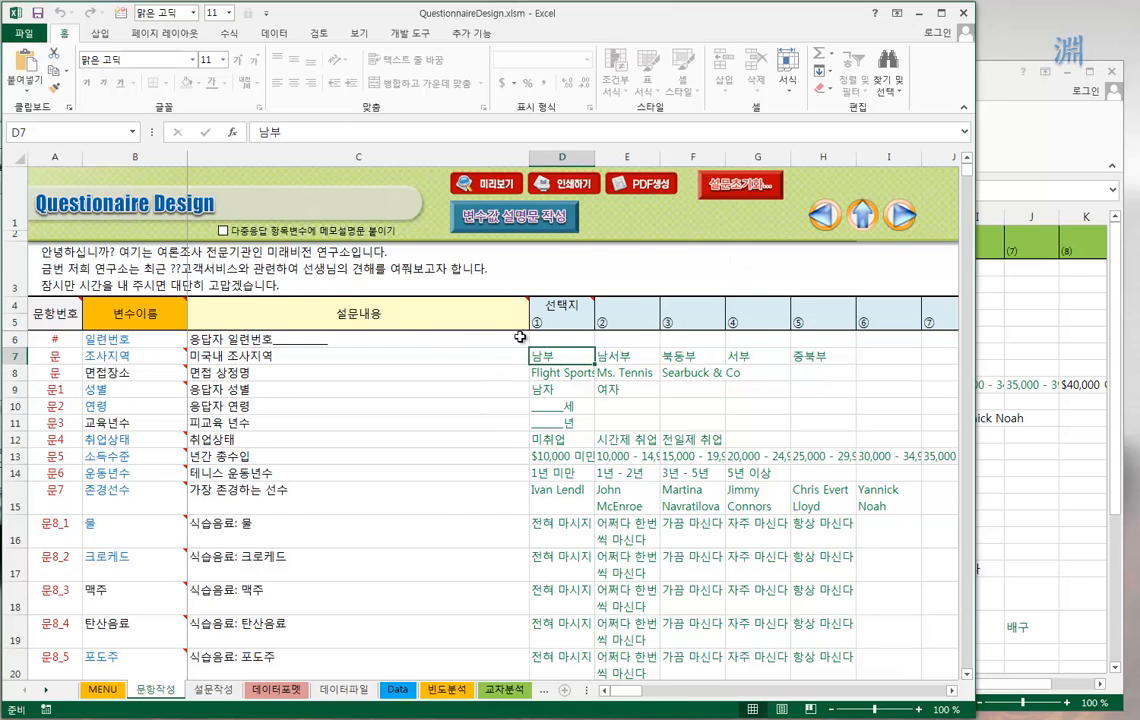
Step: Open the 설문작성 sheet and examine the 조사지역 question in the final questionnaire
{"action": "left_click", "coordinate": [207, 690]}
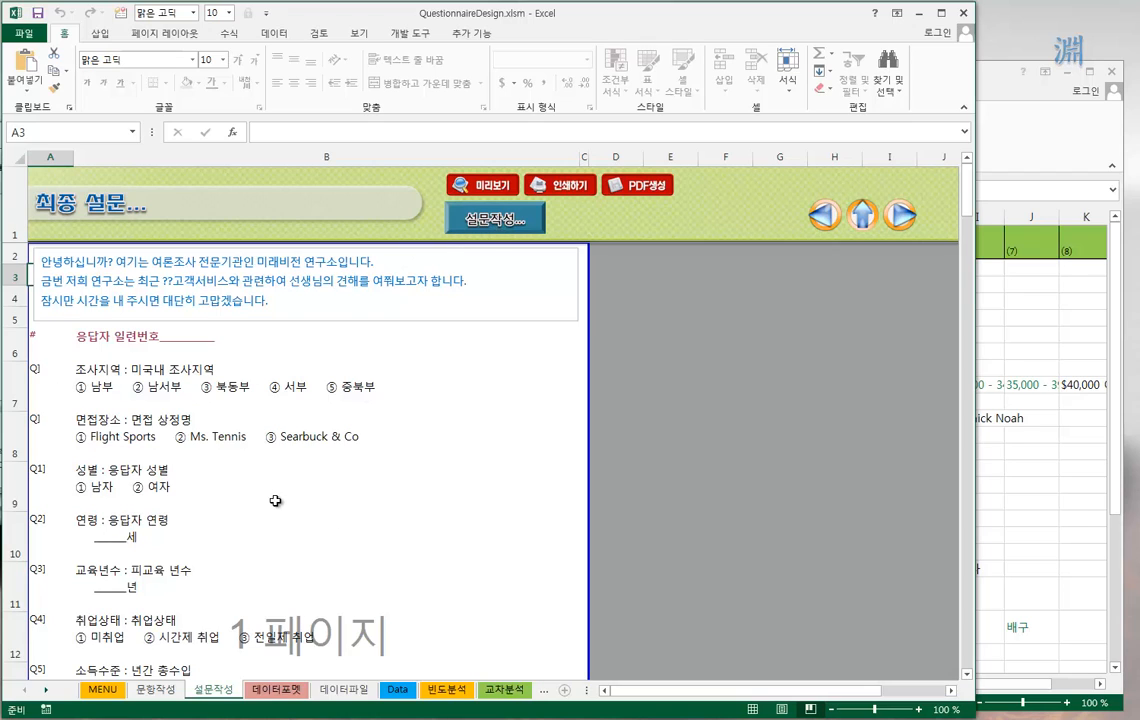
{"action": "left_click", "coordinate": [85, 386]}
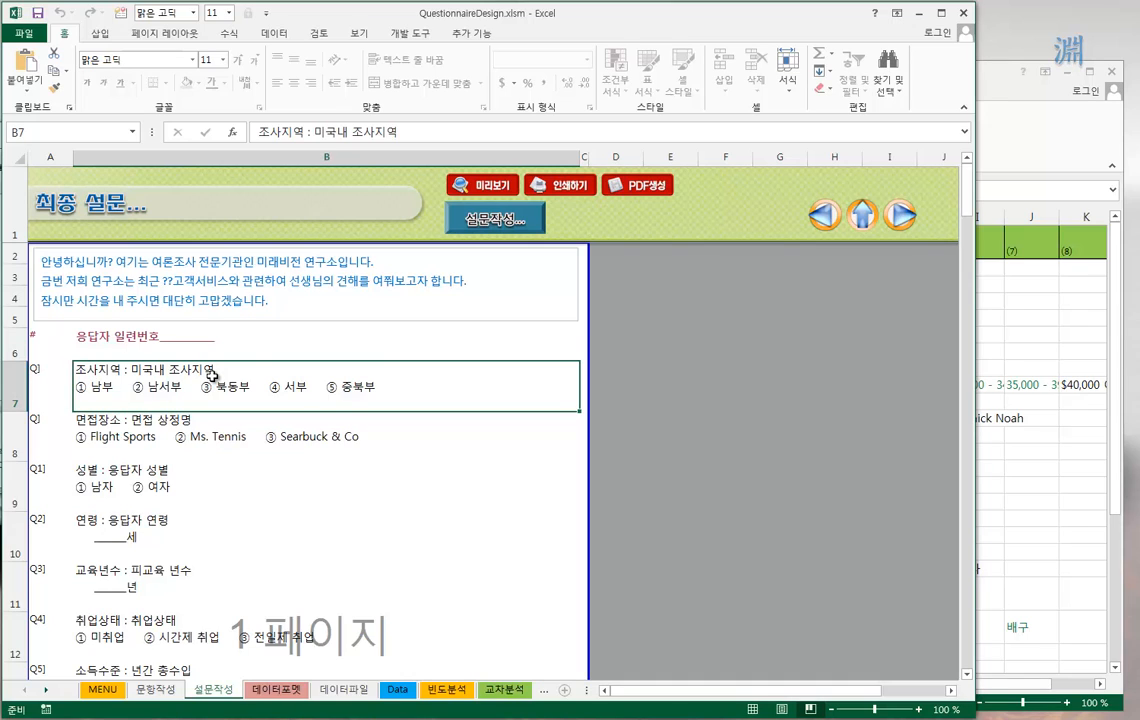
Step: Return to the 문항작성 sheet and examine the 설문내용 entries for survey region, age, interview place and gender
{"action": "left_click", "coordinate": [157, 691]}
{"action": "left_click", "coordinate": [377, 315]}
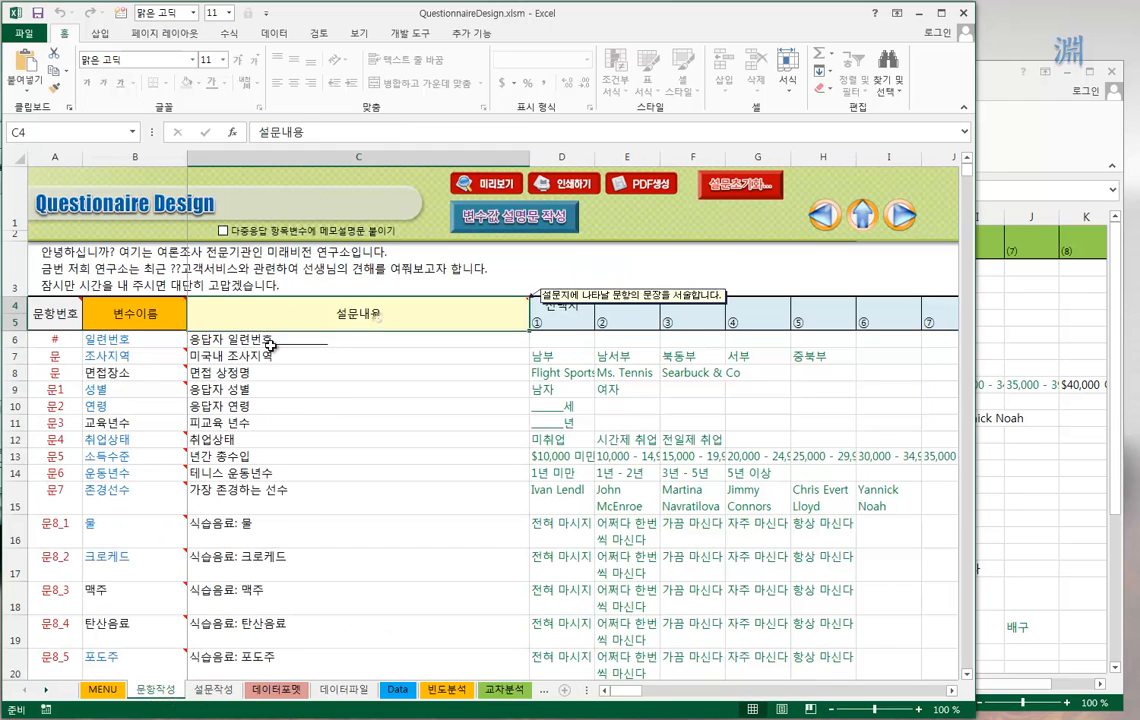
{"action": "left_click", "coordinate": [272, 360]}
{"action": "left_click", "coordinate": [252, 408]}
{"action": "left_click", "coordinate": [250, 372]}
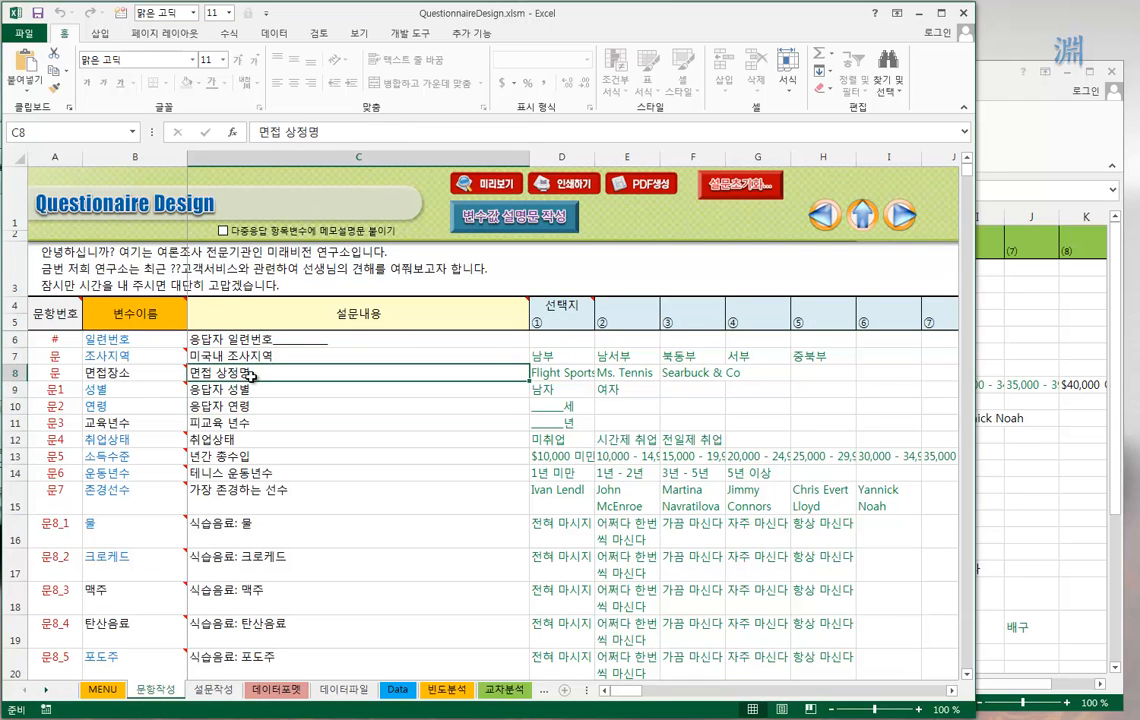
{"action": "left_click", "coordinate": [298, 389]}
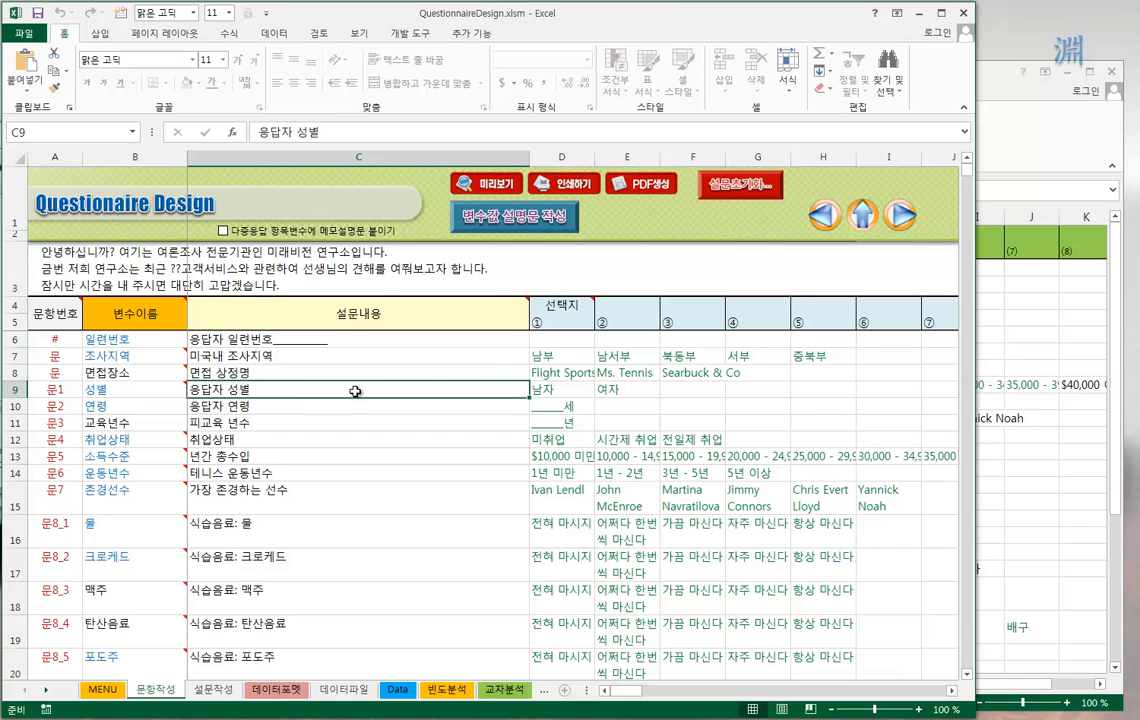
Step: Examine the 선택지 columns, from the gender row's choices through the numbered choice headers to the first income choice
{"action": "left_click_drag", "start_coordinate": [548, 390], "coordinate": [770, 390]}
{"action": "mouse_move", "coordinate": [629, 696]}
{"action": "left_mouse_down"}
{"action": "mouse_move", "coordinate": [667, 690]}
{"action": "mouse_move", "coordinate": [620, 692]}
{"action": "left_mouse_up"}
{"action": "left_click", "coordinate": [695, 323]}
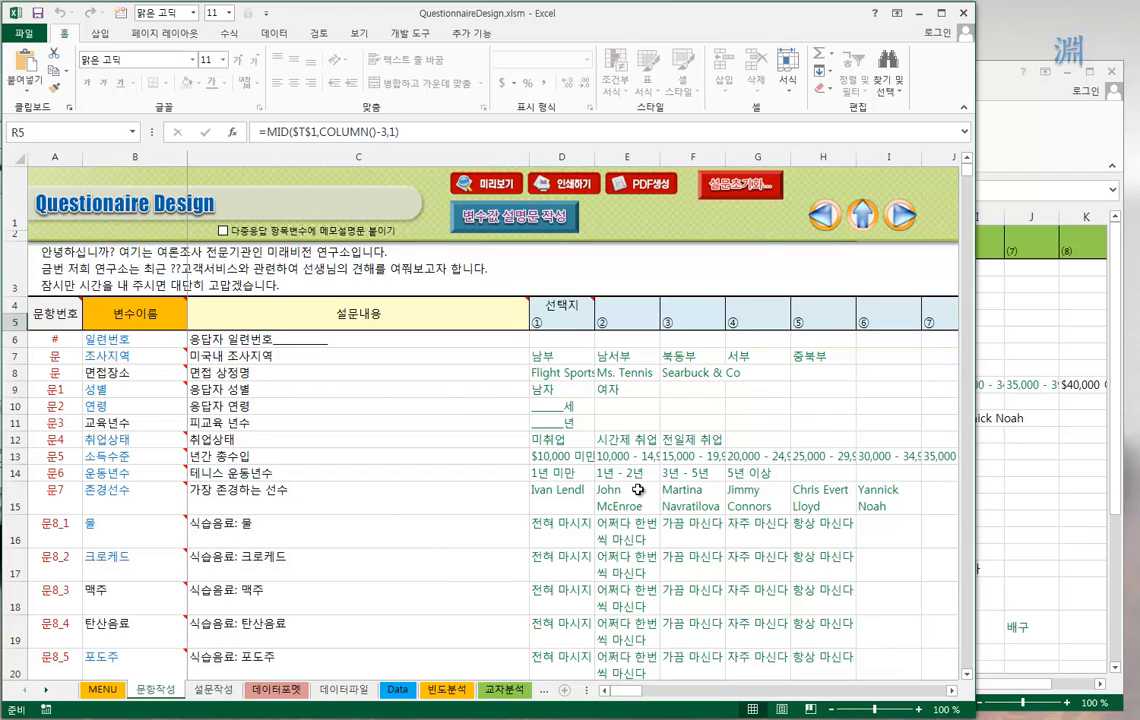
{"action": "left_click", "coordinate": [575, 458]}
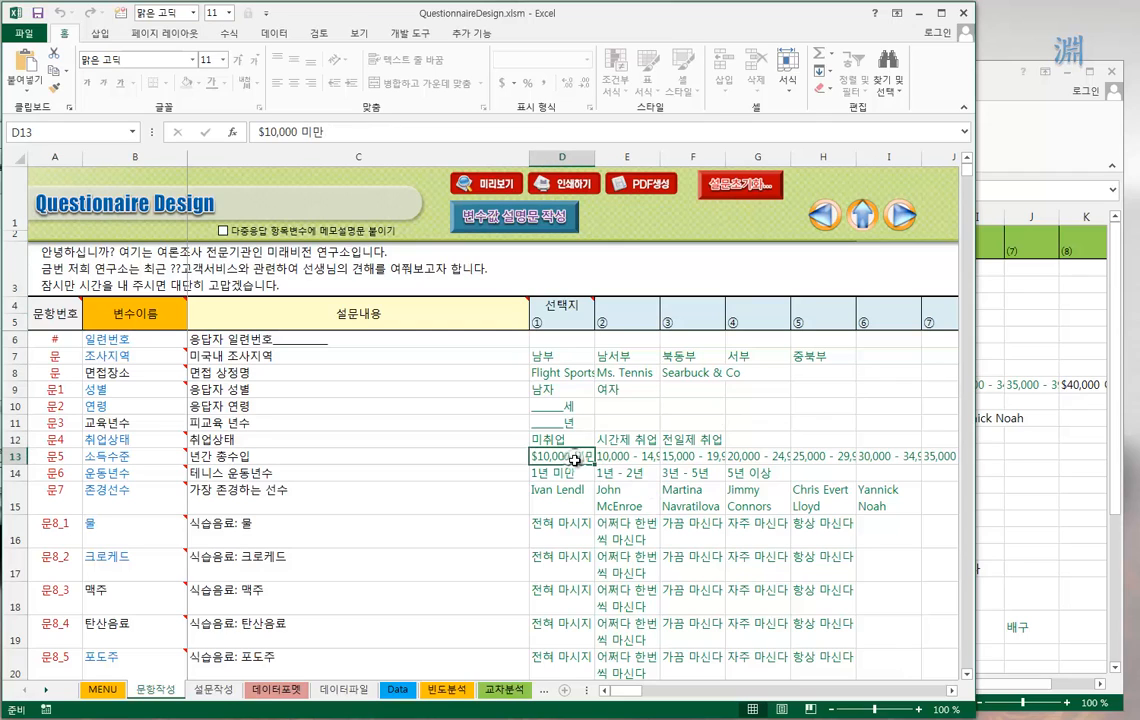
{"action": "left_click", "coordinate": [585, 324]}
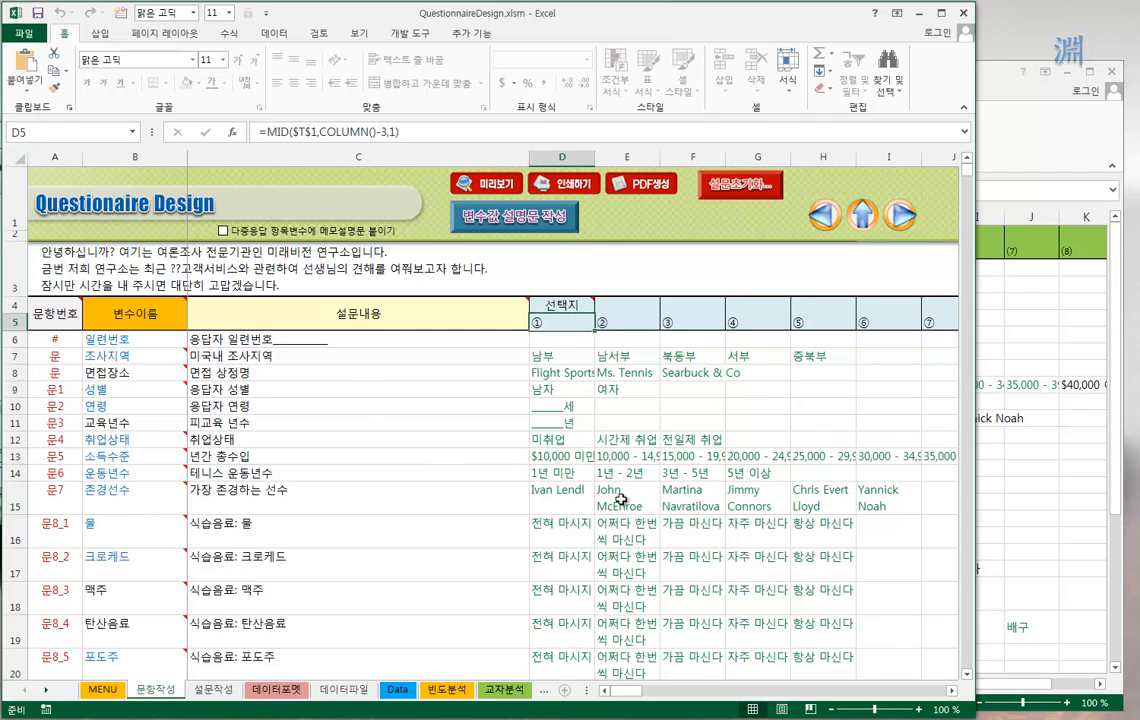
Step: Examine the 설문내용 entries for the most respected player, tennis years, water and respondent age questions
{"action": "left_click", "coordinate": [263, 514]}
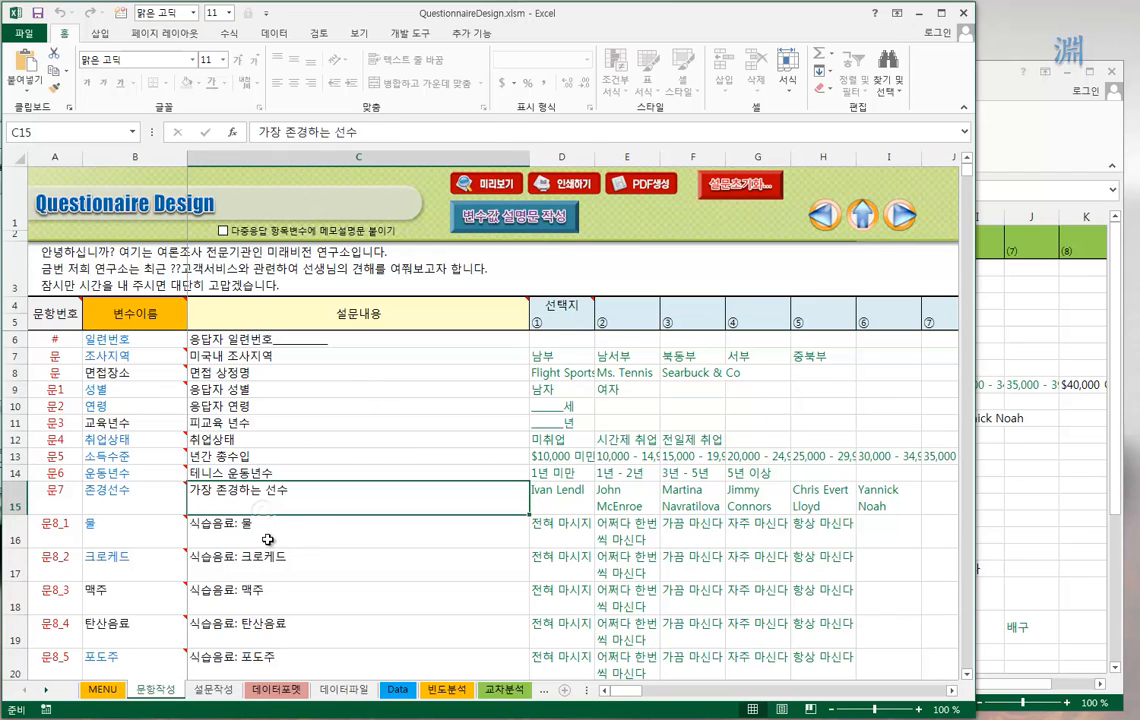
{"action": "left_click", "coordinate": [262, 524]}
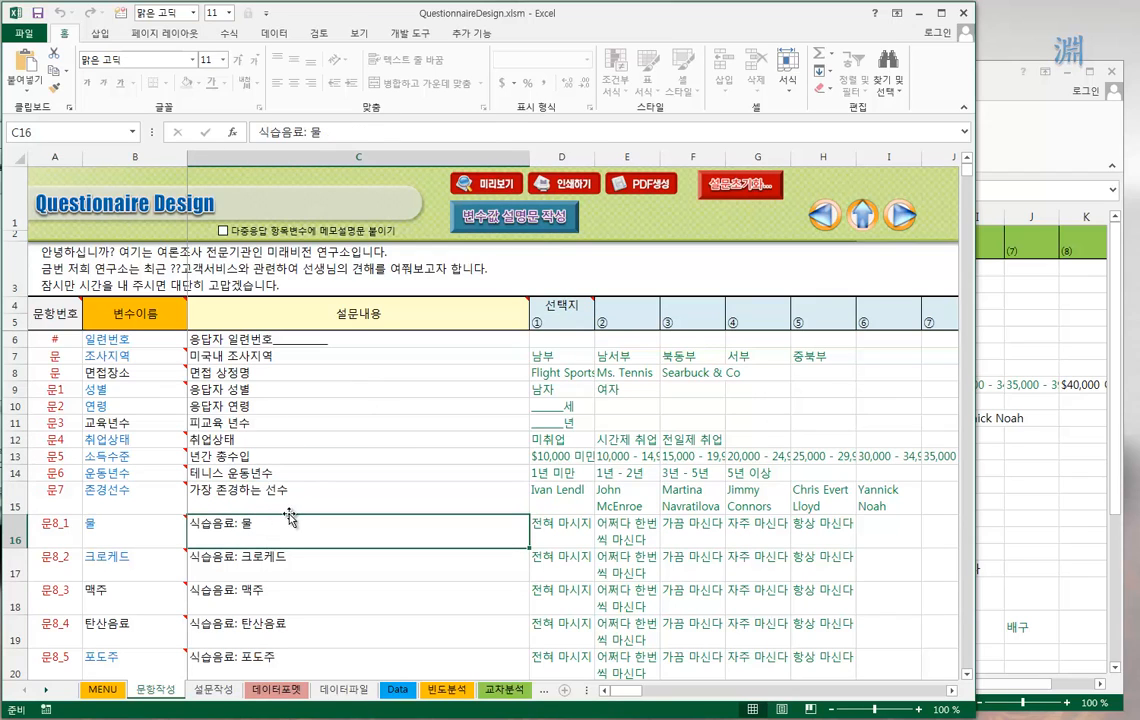
{"action": "left_click", "coordinate": [311, 485]}
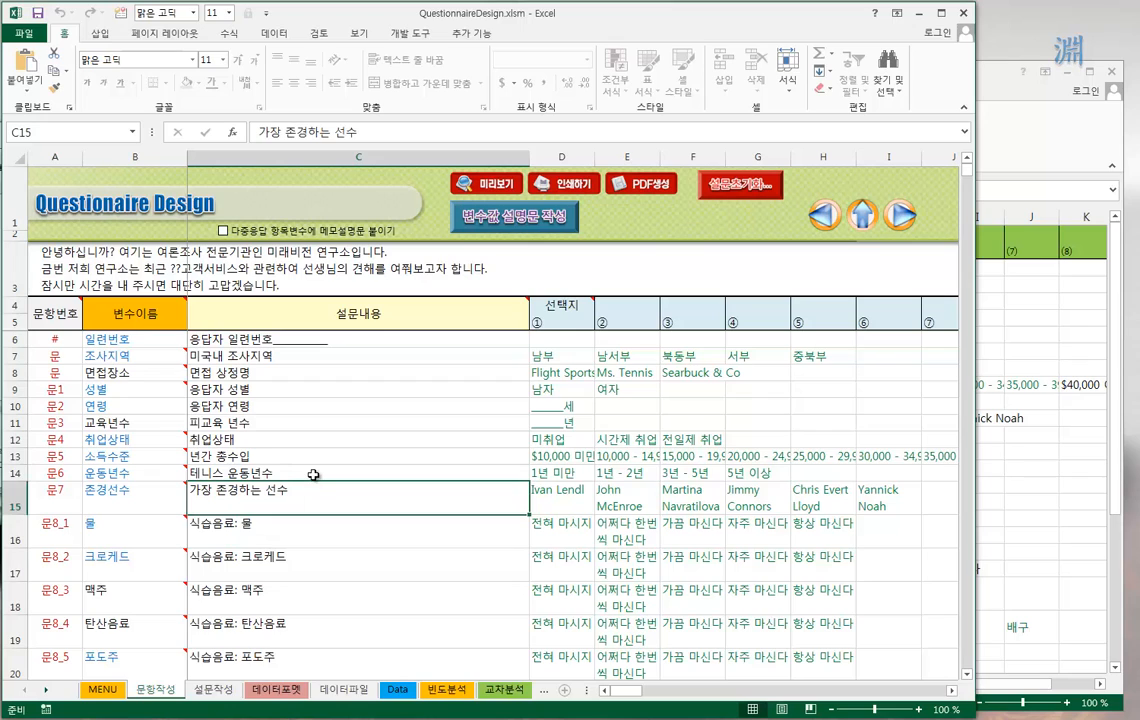
{"action": "left_click", "coordinate": [313, 475]}
{"action": "left_click", "coordinate": [274, 530]}
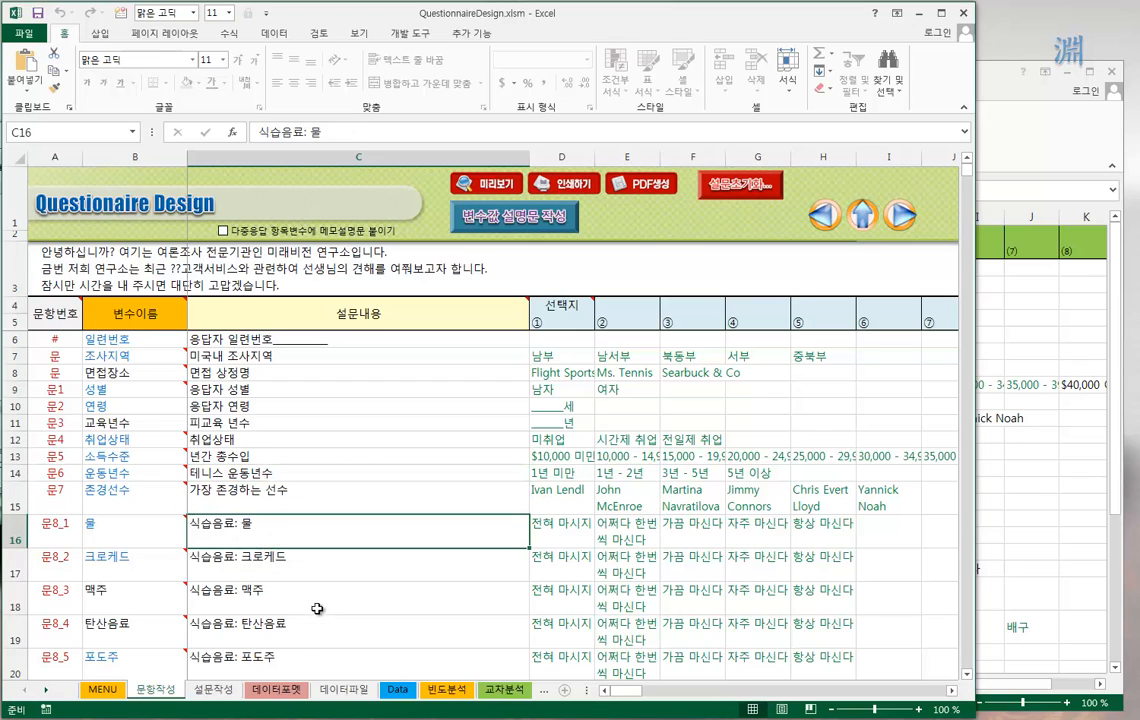
{"action": "left_click", "coordinate": [300, 405]}
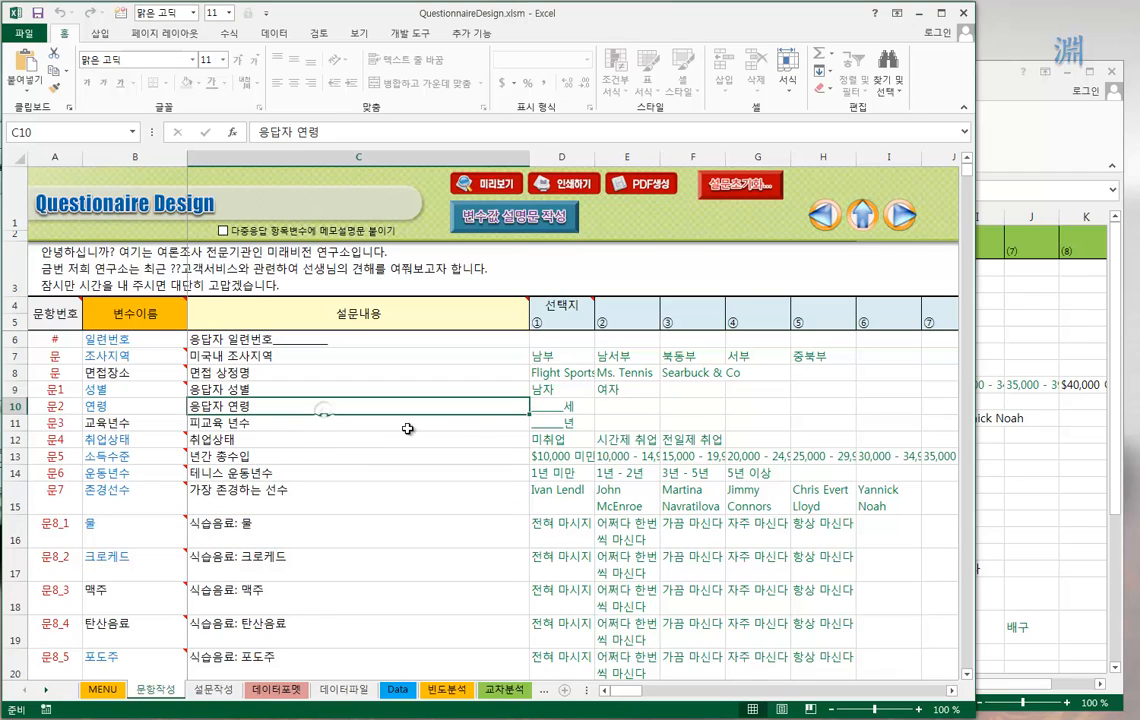
Step: Look through the remaining beverage and sports questions, then check the 소득수준 variable's value note in the 변수이름 column
{"action": "scroll", "coordinate": [85, 432], "scroll_direction": "down", "scroll_amount": 2}
{"action": "scroll", "coordinate": [85, 432], "scroll_direction": "down", "scroll_amount": 2}
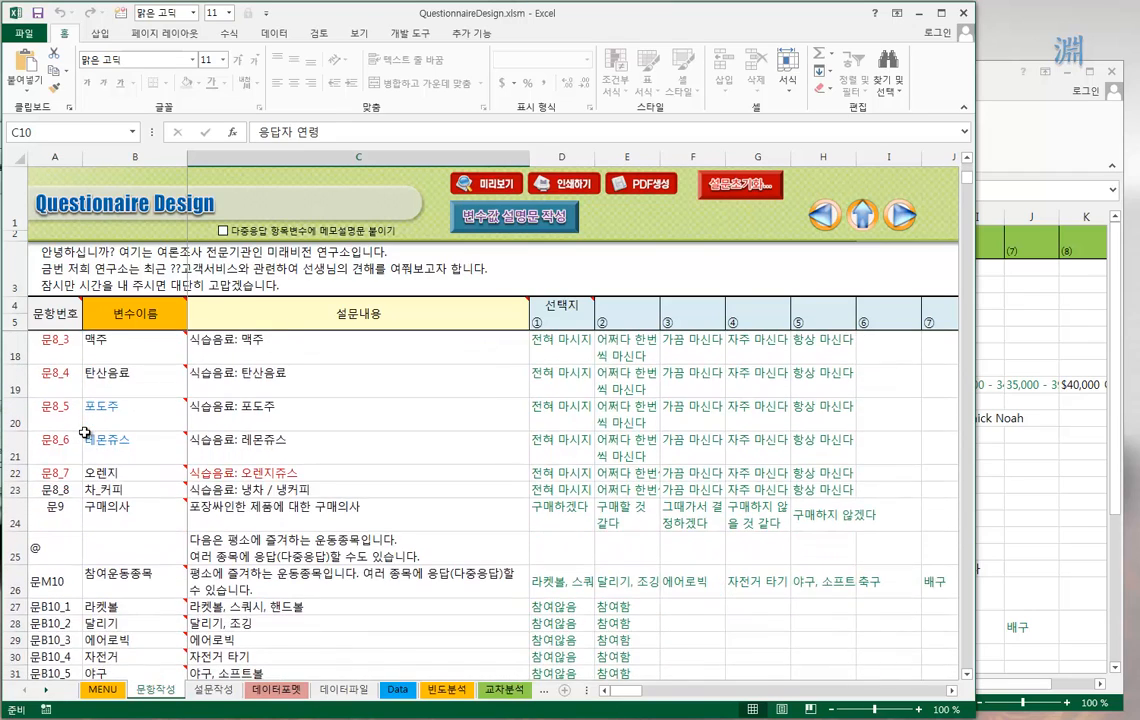
{"action": "scroll", "coordinate": [85, 432], "scroll_direction": "up", "scroll_amount": 4}
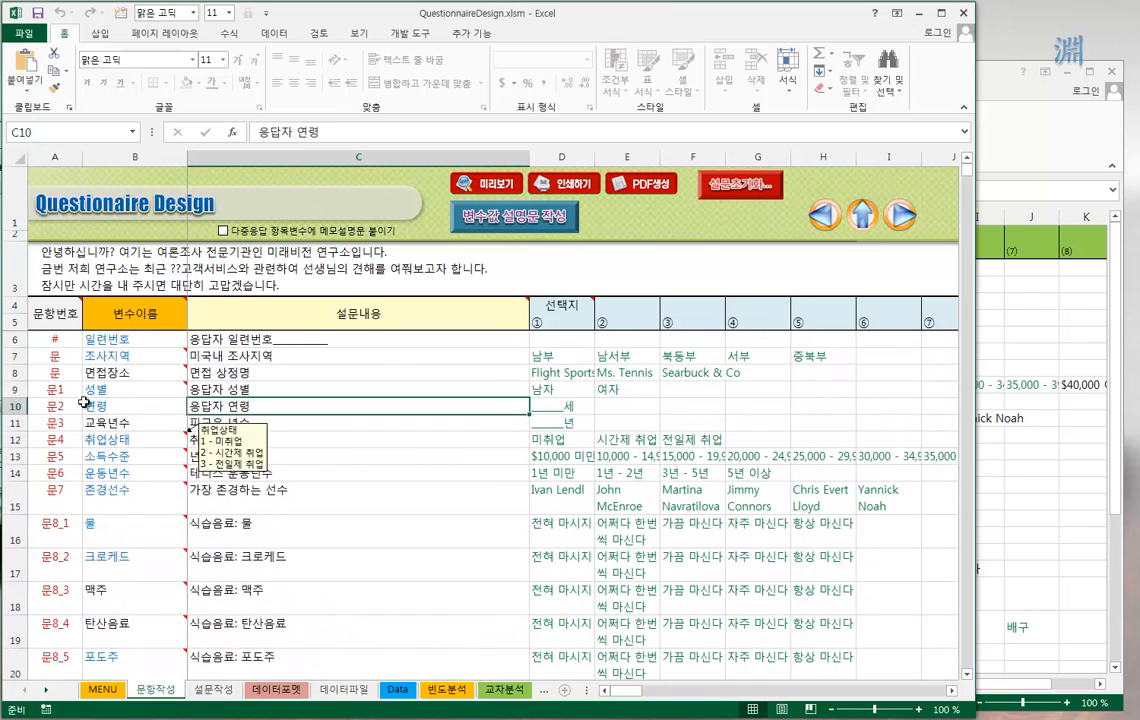
{"action": "left_click", "coordinate": [160, 372]}
{"action": "mouse_move", "coordinate": [152, 466]}
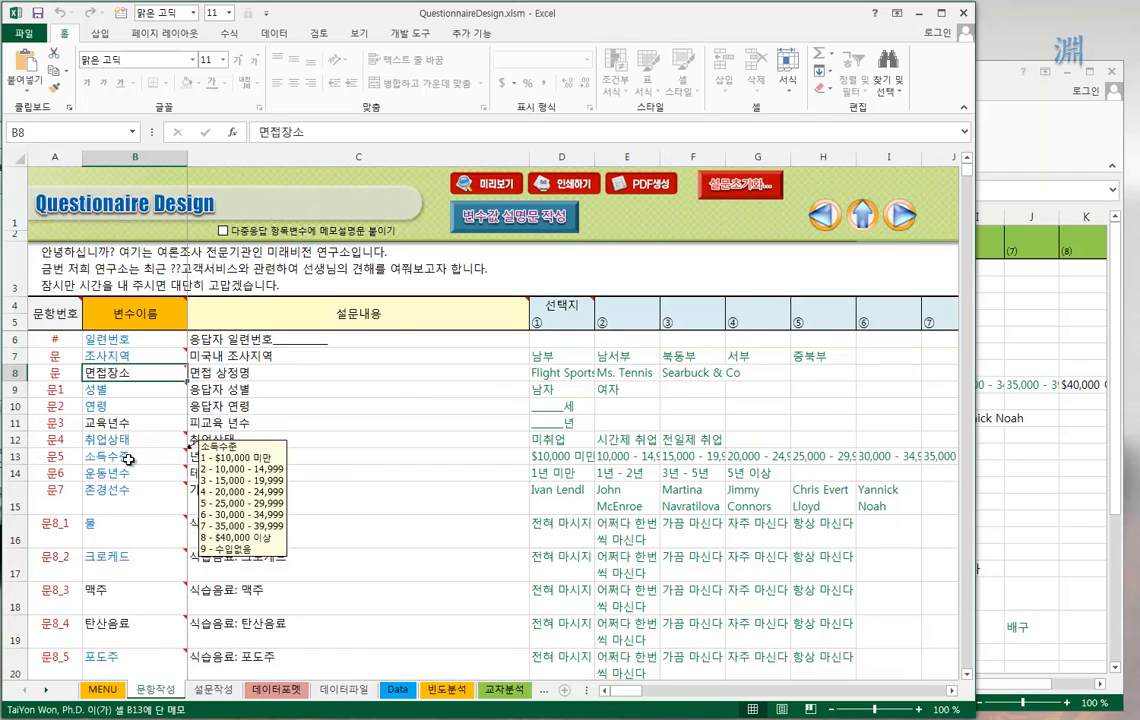
Step: Read the 문항번호 header's note on numbering rules and examine the question codes below it, including 문 and 문1
{"action": "left_click", "coordinate": [59, 318]}
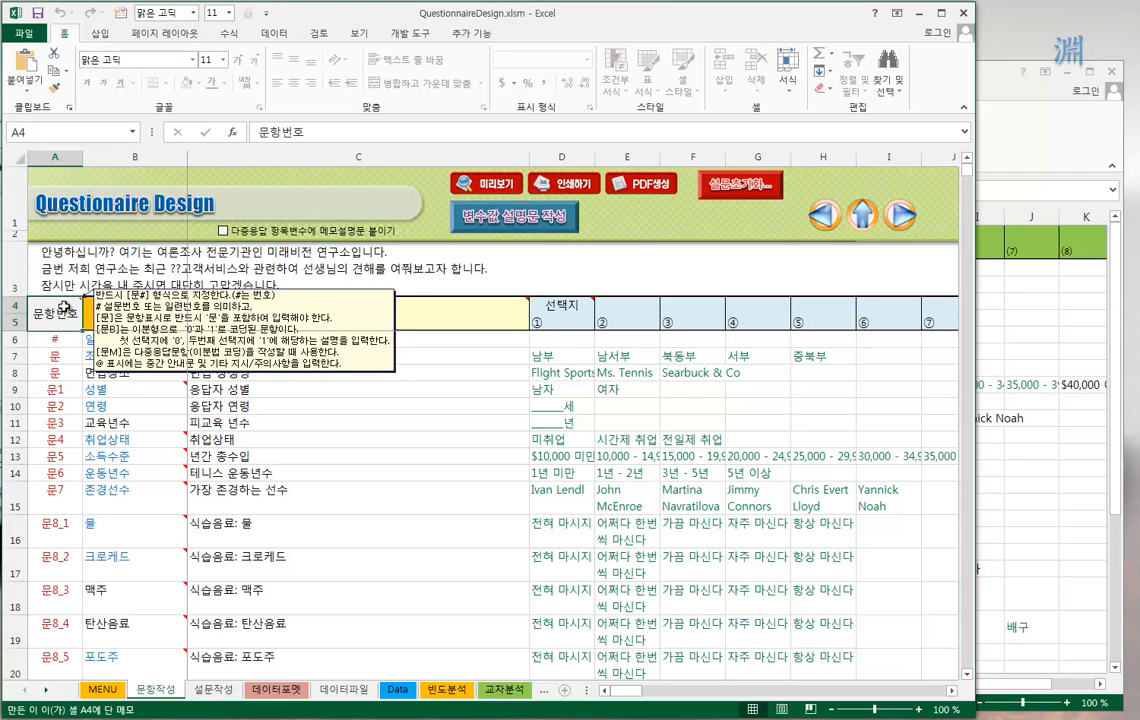
{"action": "left_click", "coordinate": [55, 356]}
{"action": "left_click", "coordinate": [60, 389]}
{"action": "key", "text": "Down"}
{"action": "key", "text": "Down"}
{"action": "key", "text": "Down"}
{"action": "key", "text": "Down"}
{"action": "key", "text": "Down"}
{"action": "key", "text": "Down"}
{"action": "key", "text": "Down"}
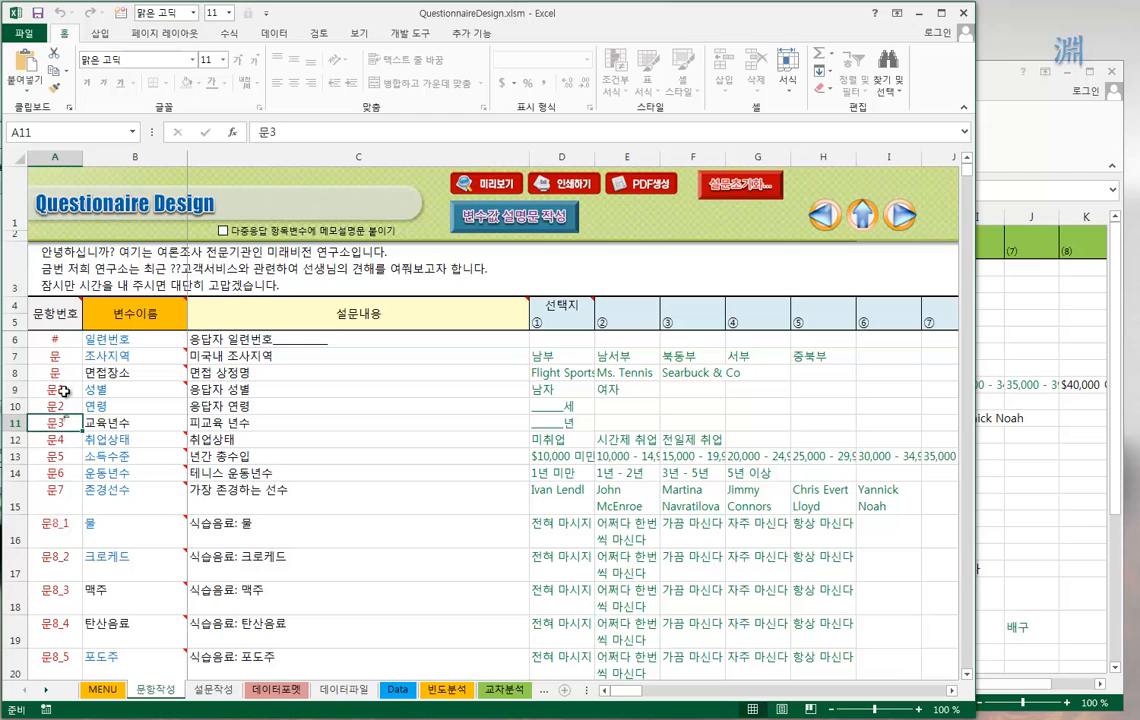
{"action": "left_click", "coordinate": [55, 356]}
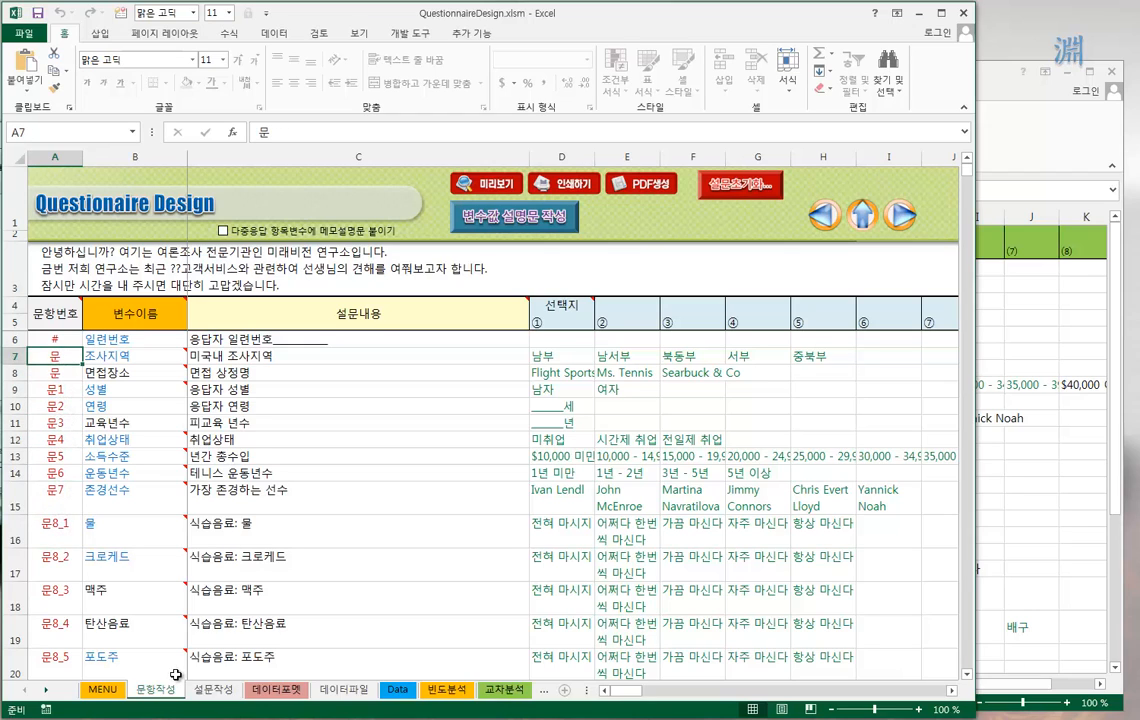
Step: Examine the serial number row's # code, first choice cell, 일련번호 variable name and question text
{"action": "left_click", "coordinate": [58, 339]}
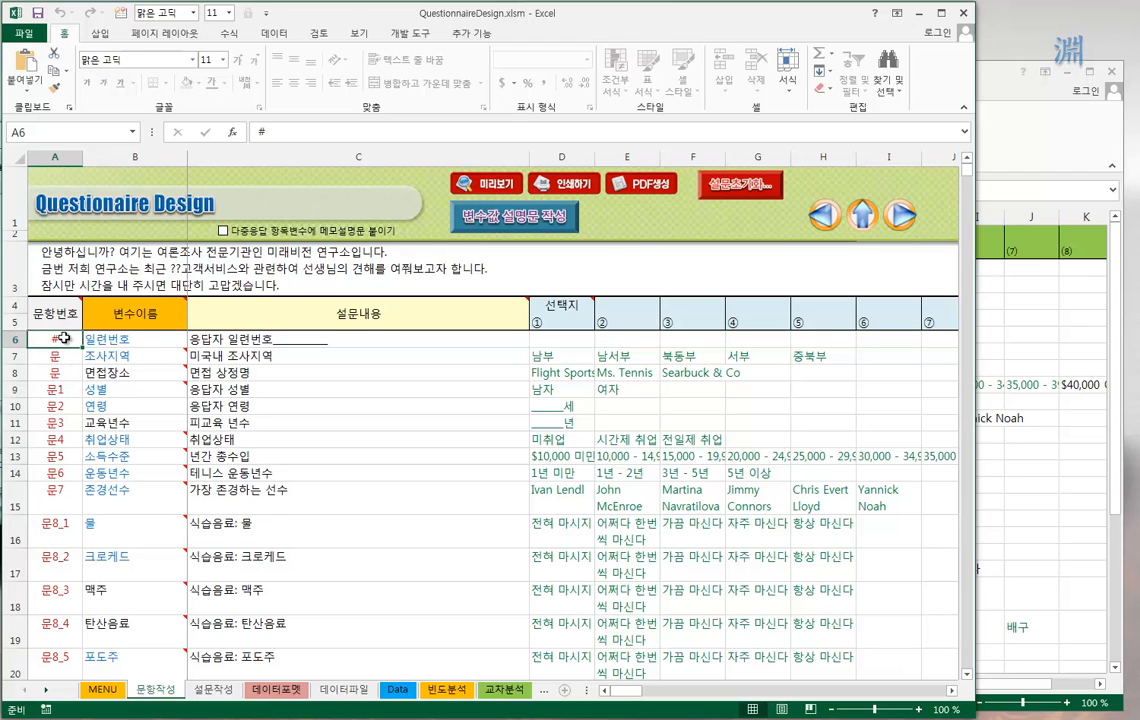
{"action": "left_click", "coordinate": [560, 339]}
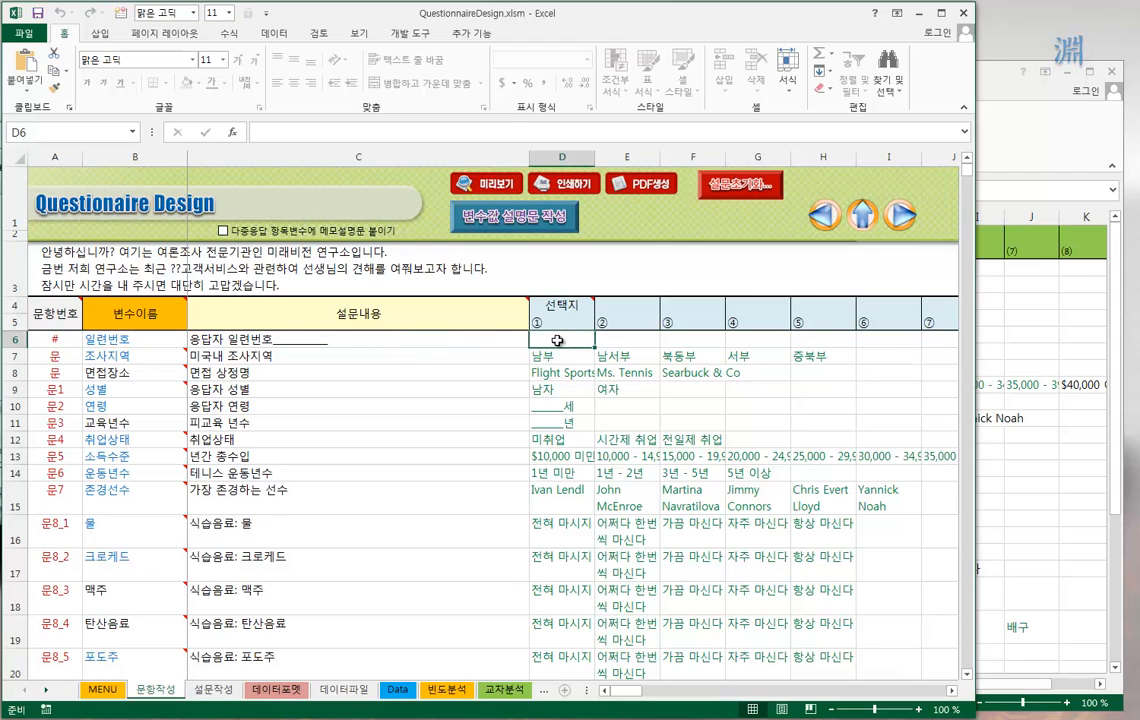
{"action": "left_click", "coordinate": [115, 346]}
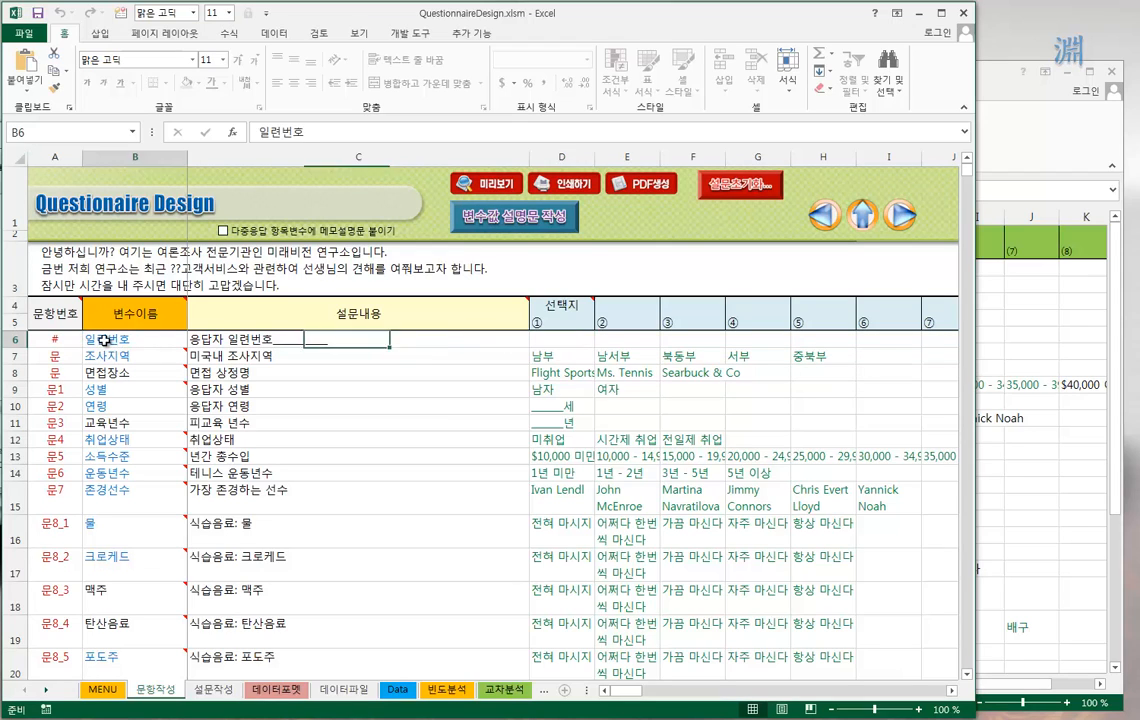
{"action": "left_click", "coordinate": [305, 340]}
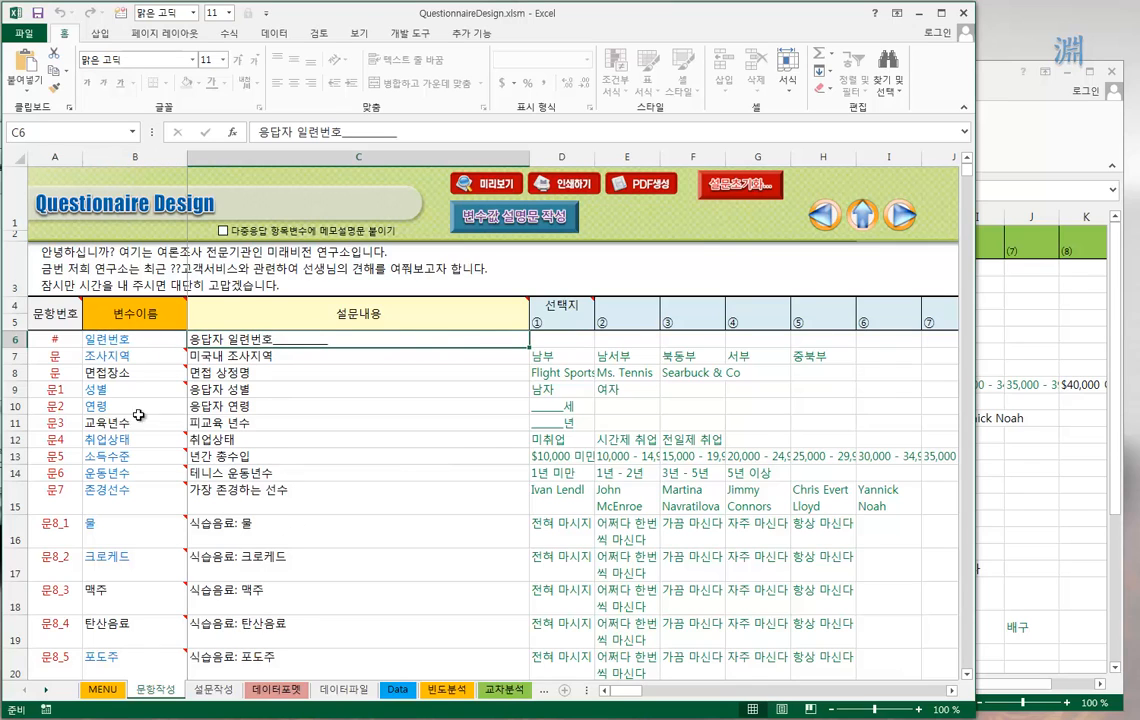
Step: Open the 설문작성 sheet and examine the # marker and respondent serial number line in the final questionnaire
{"action": "left_click", "coordinate": [212, 690]}
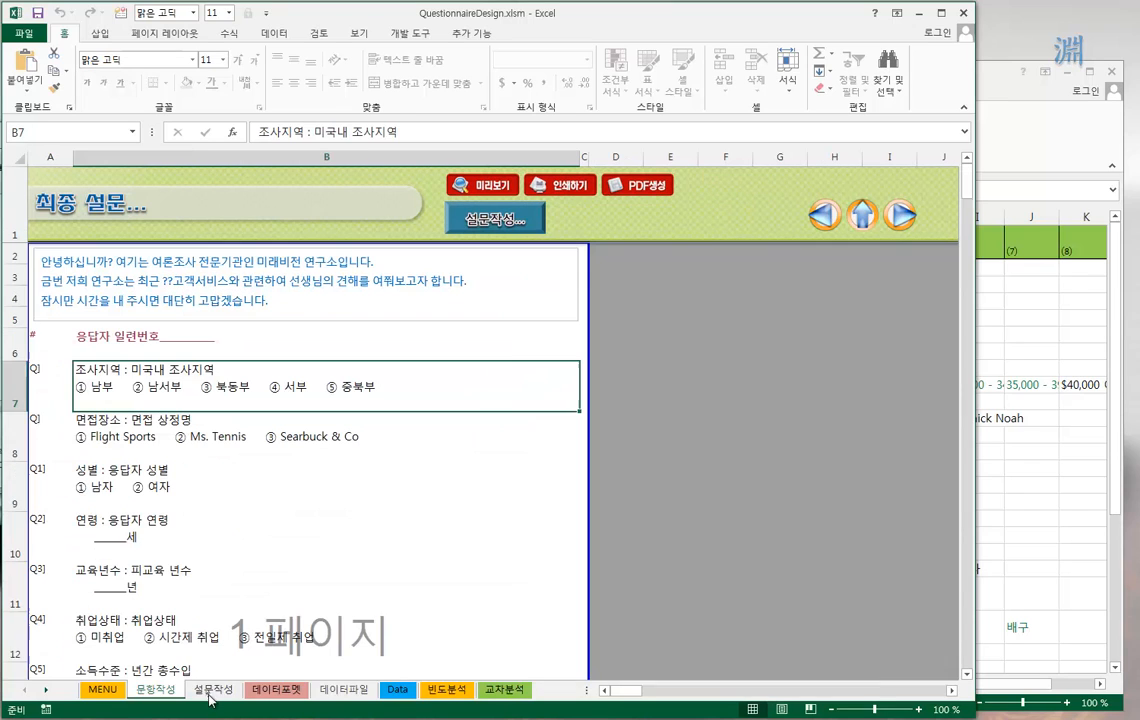
{"action": "left_click", "coordinate": [33, 339]}
{"action": "left_click", "coordinate": [200, 343]}
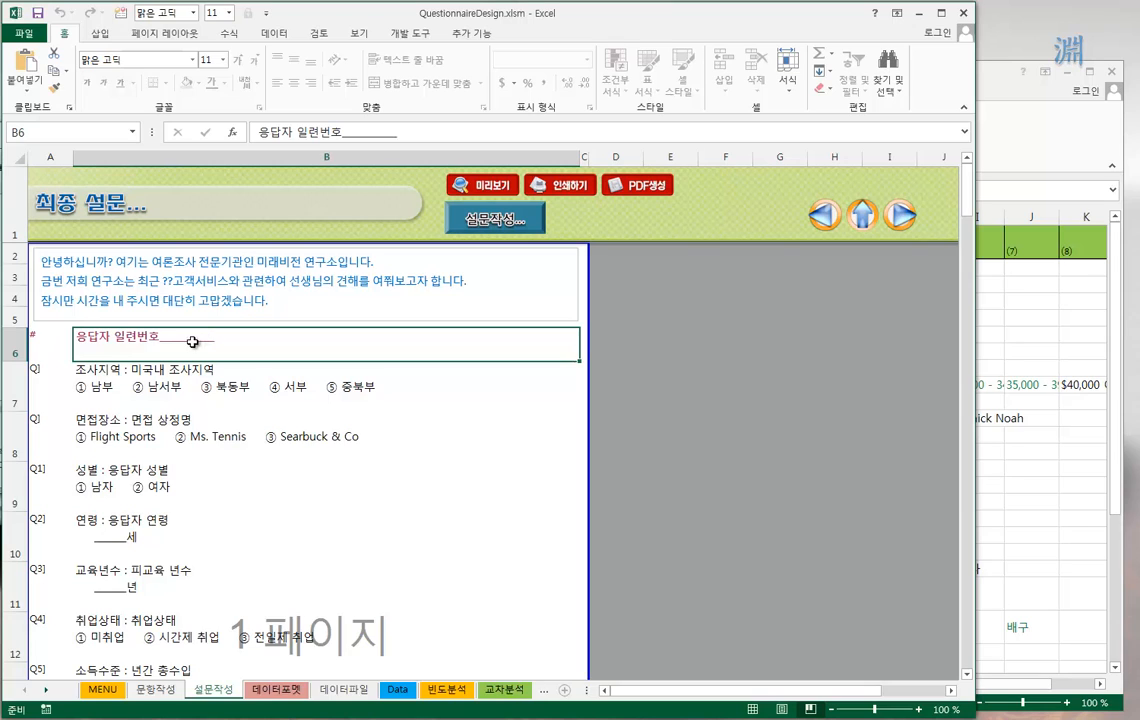
{"action": "left_click", "coordinate": [4, 352]}
{"action": "left_click", "coordinate": [158, 345]}
{"action": "left_click", "coordinate": [43, 340]}
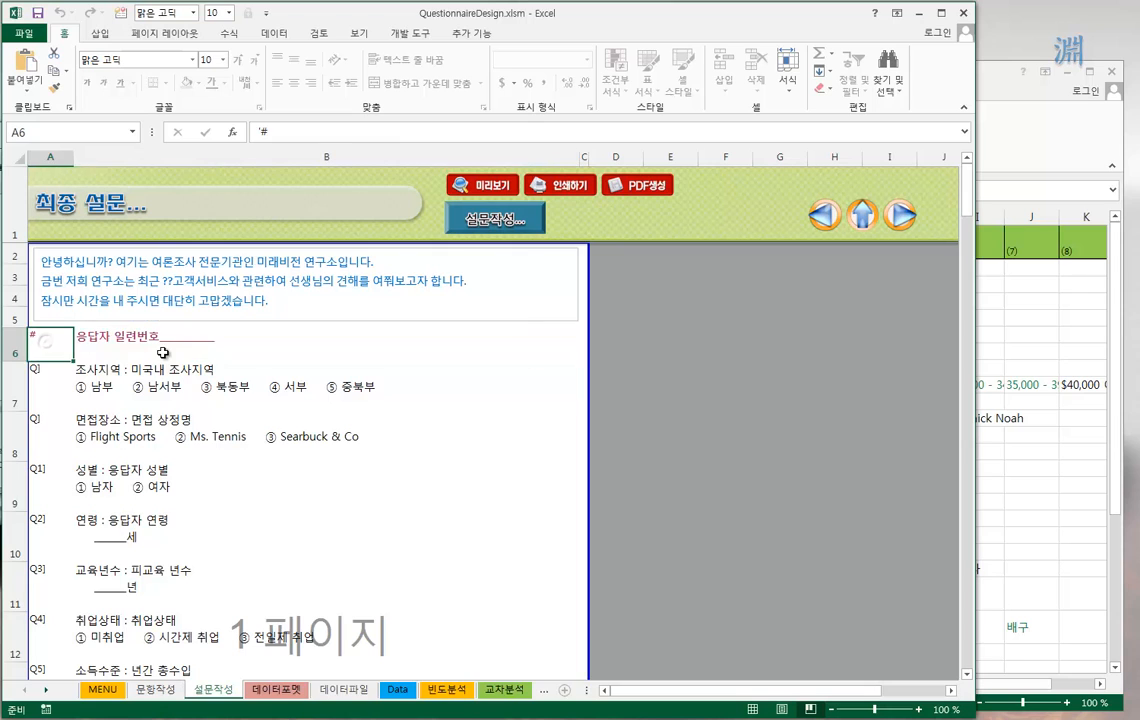
{"action": "left_click", "coordinate": [162, 352]}
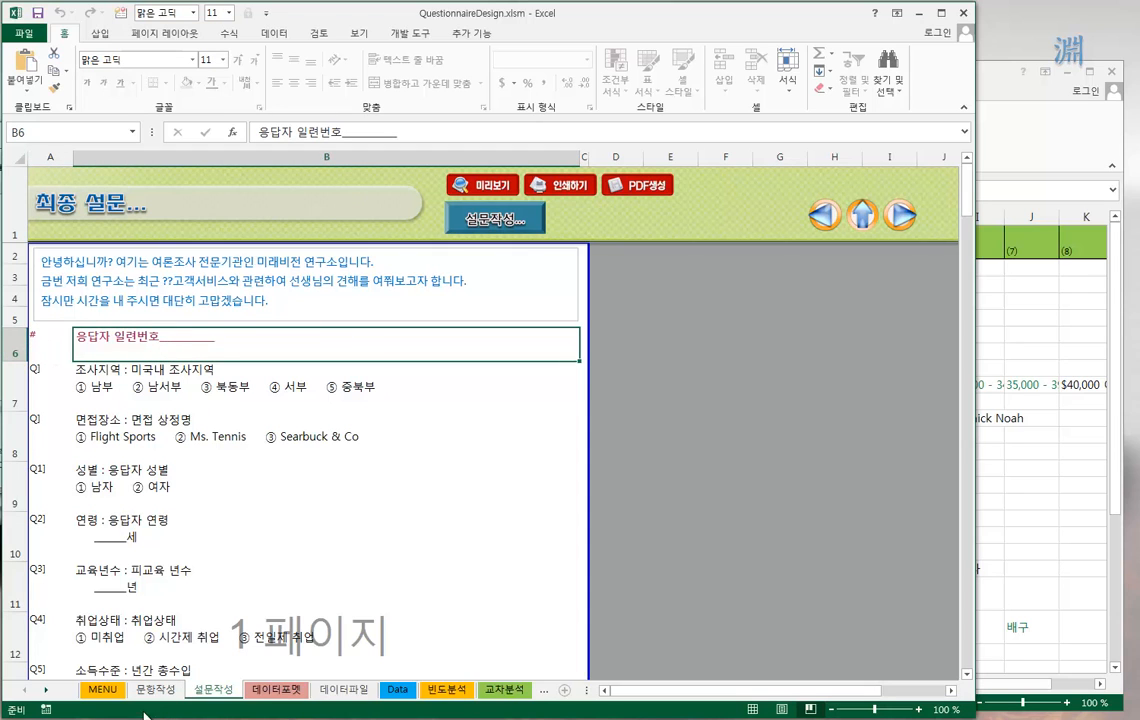
Step: Return to the 문항작성 sheet and check the # and 문 codes plus the 조사지역 variable name and question text
{"action": "left_click", "coordinate": [169, 690]}
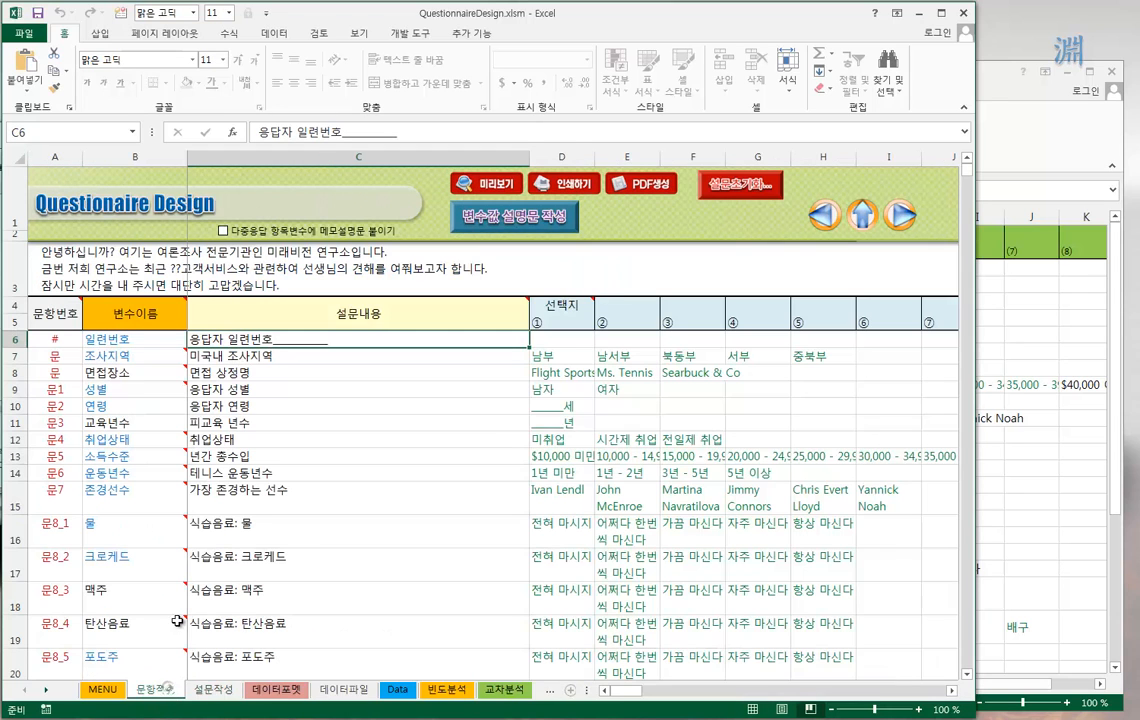
{"action": "left_click", "coordinate": [63, 343]}
{"action": "left_click", "coordinate": [62, 356]}
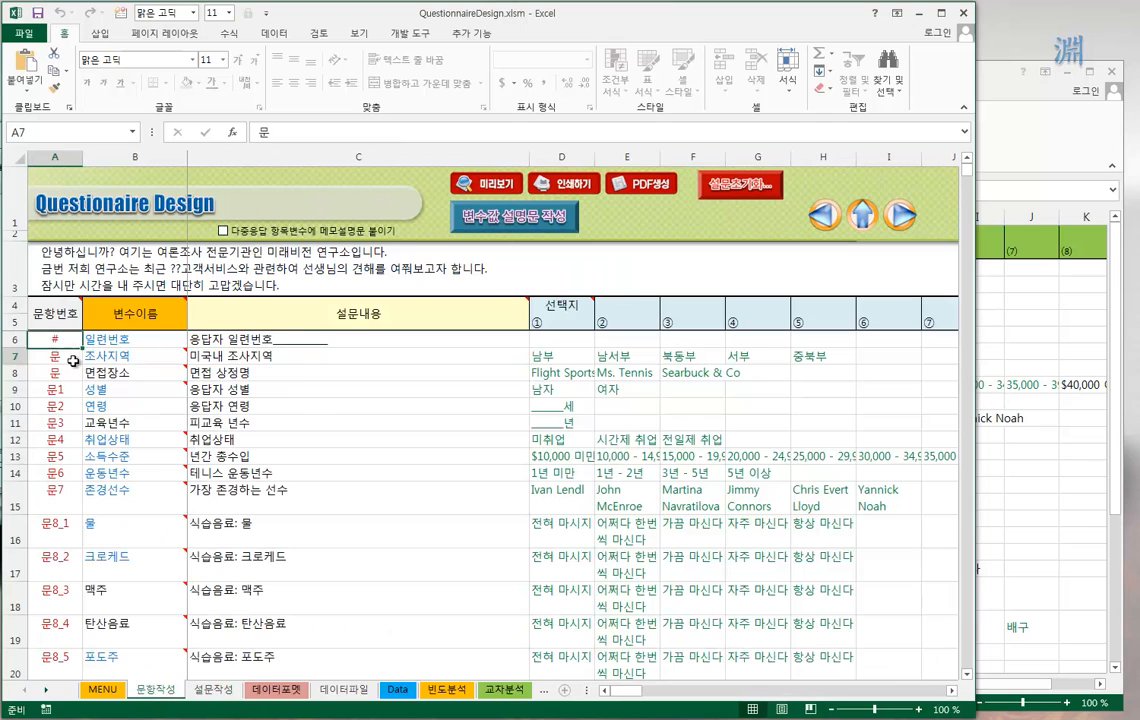
{"action": "left_click", "coordinate": [136, 355]}
{"action": "left_click", "coordinate": [278, 358]}
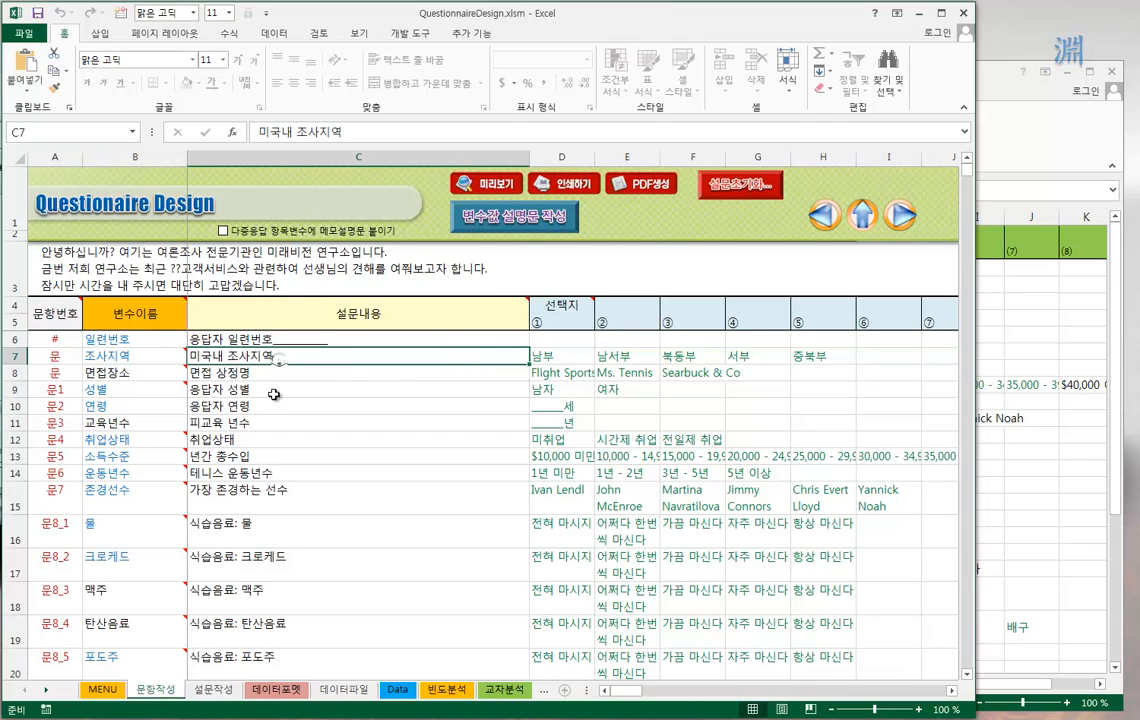
Step: Open the 설문작성 sheet and examine the 면접장소 and 성별 questions in the final questionnaire
{"action": "left_click", "coordinate": [215, 690]}
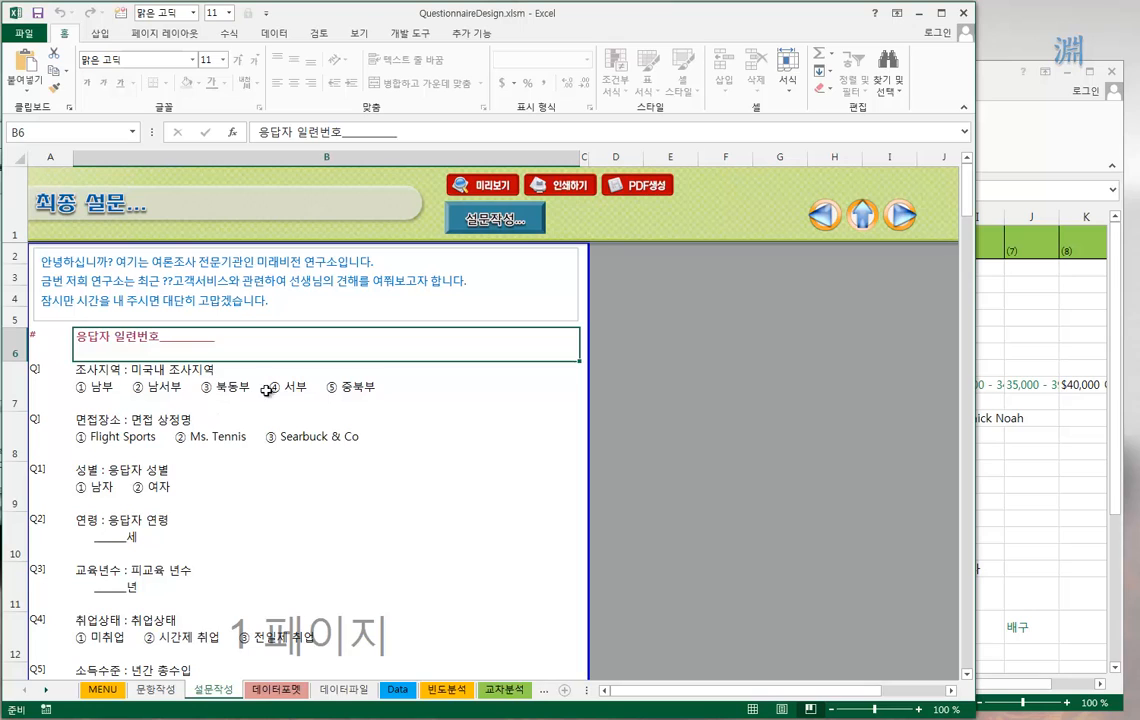
{"action": "left_click", "coordinate": [186, 437]}
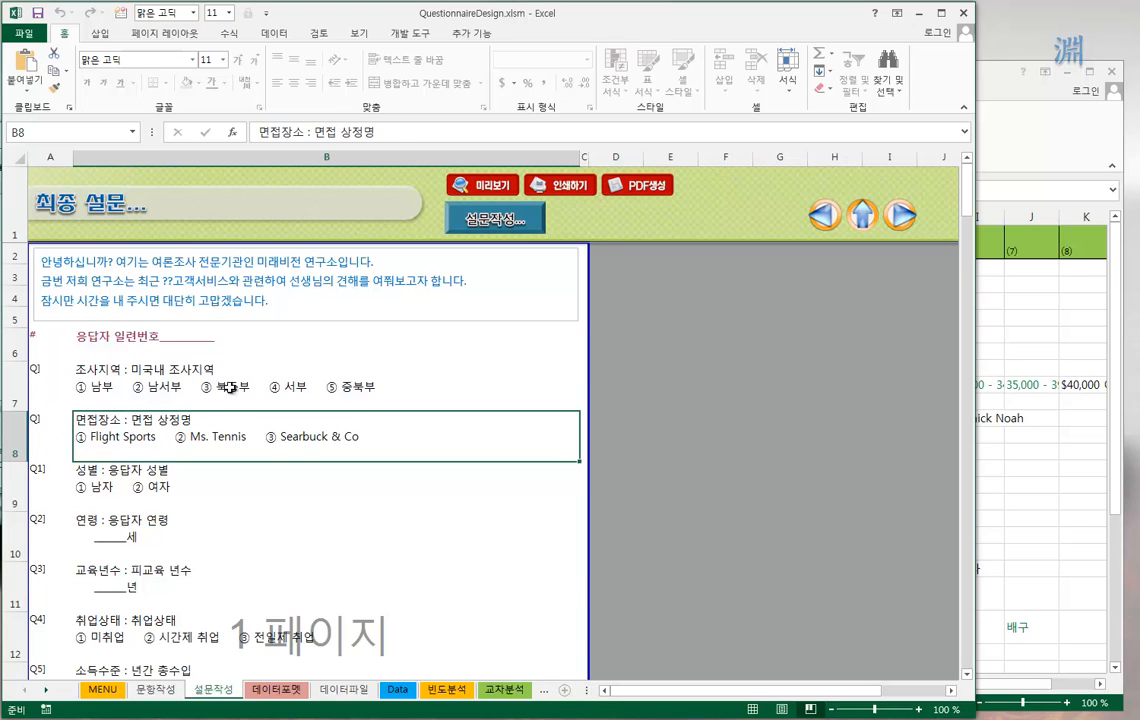
{"action": "left_click", "coordinate": [85, 480]}
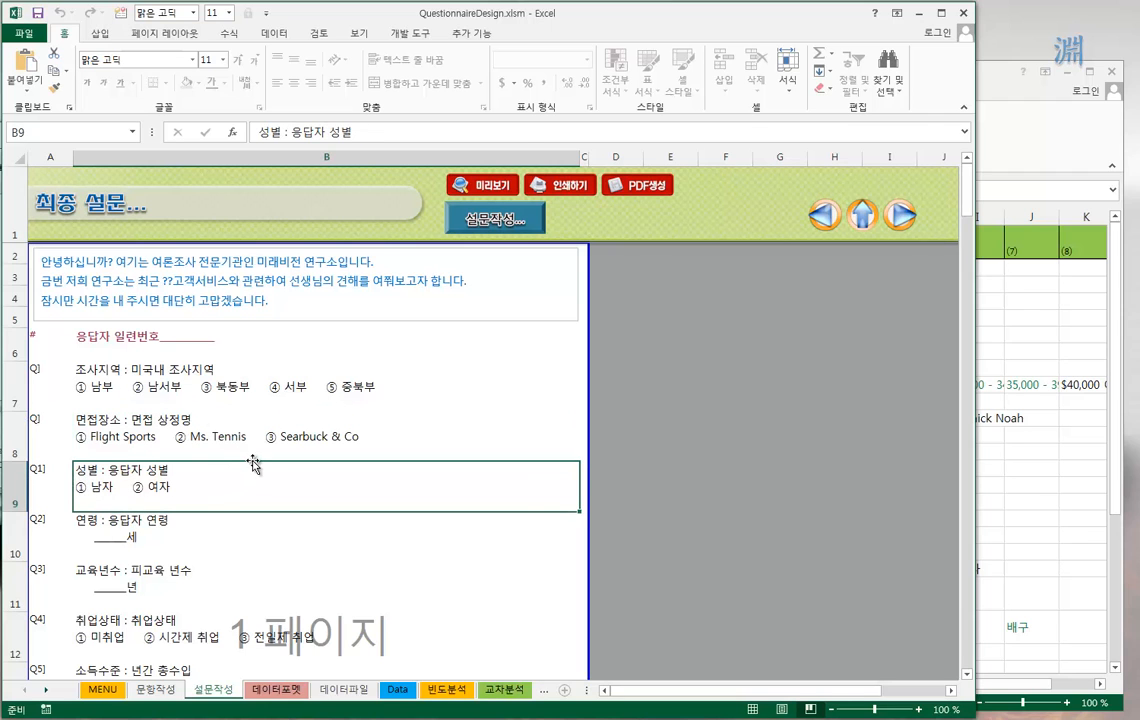
Step: Return to the 문항작성 sheet and examine the 성별 row's code 문1, variable name, question text and choices 남자 and 여자
{"action": "key", "text": "ctrl+Page_Up"}
{"action": "left_click", "coordinate": [105, 389]}
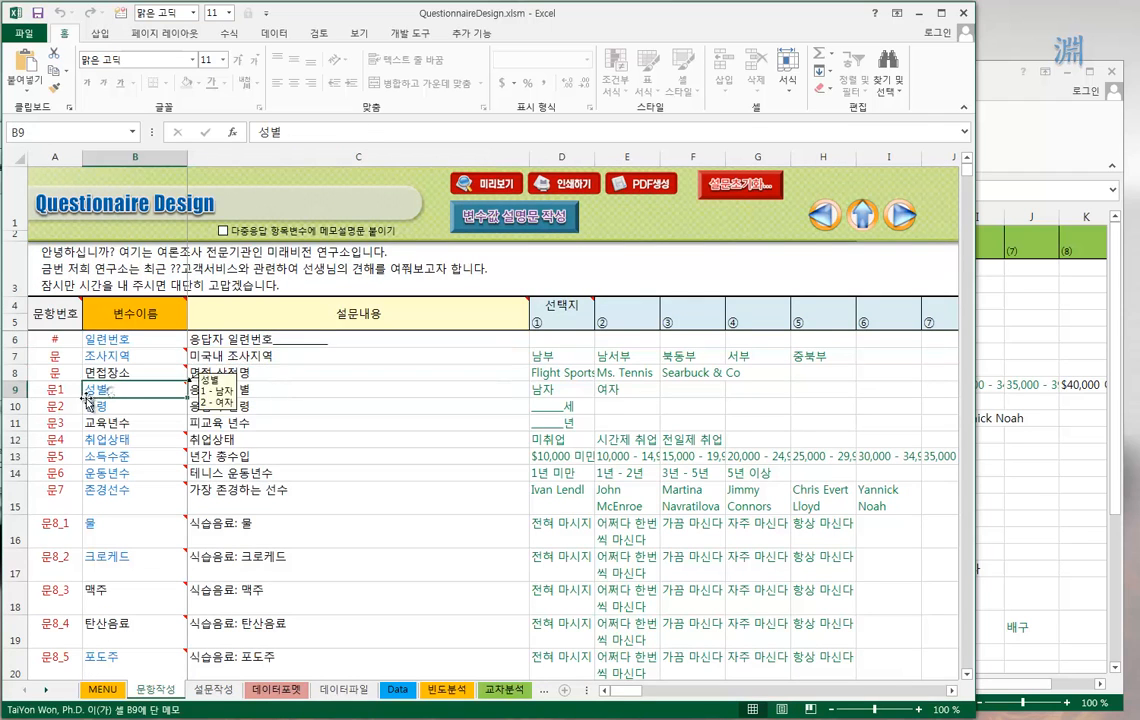
{"action": "left_click", "coordinate": [54, 392]}
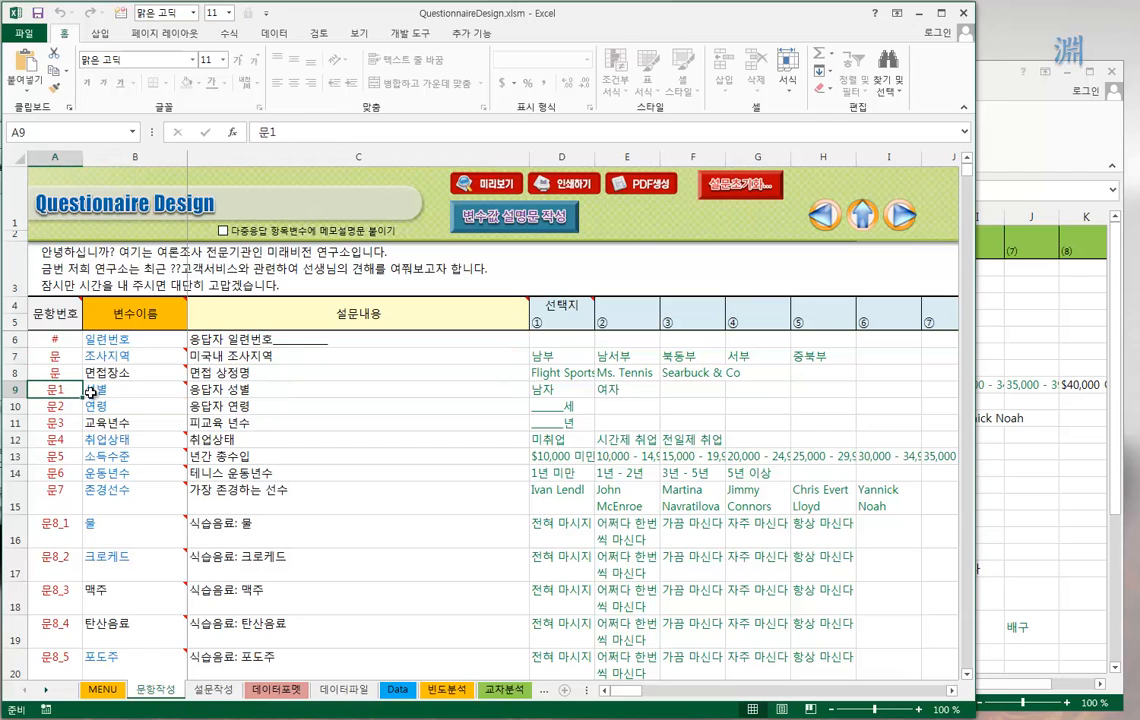
{"action": "left_click", "coordinate": [106, 391]}
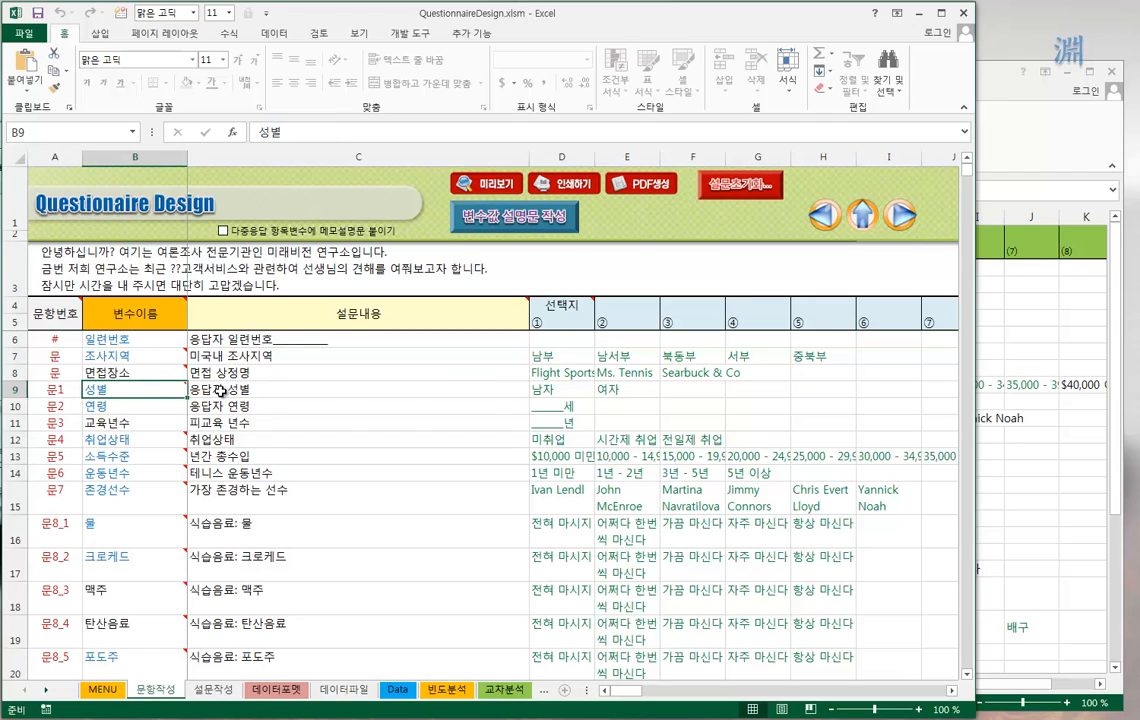
{"action": "left_click", "coordinate": [221, 390]}
{"action": "left_click_drag", "start_coordinate": [557, 390], "coordinate": [601, 392]}
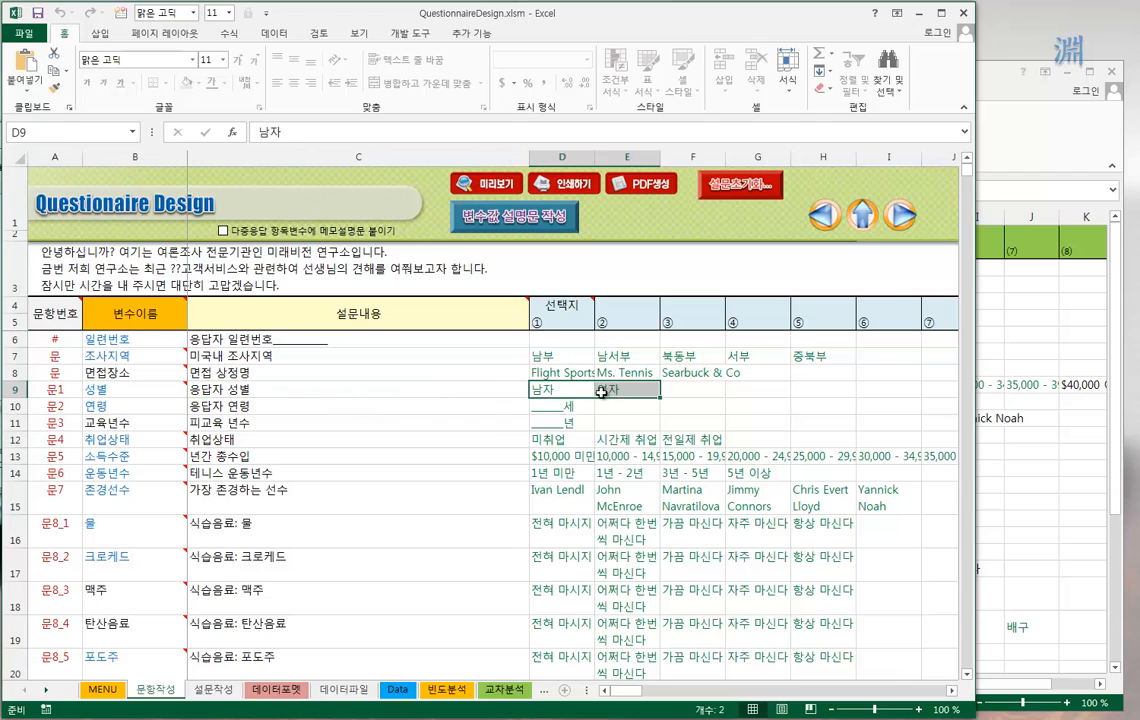
Step: Check the choice number header ① above the 성별 answers, and examine the 성별 row from code 문1 to its choices
{"action": "key", "text": "Up"}
{"action": "key", "text": "Up"}
{"action": "key", "text": "Up"}
{"action": "key", "text": "Up"}
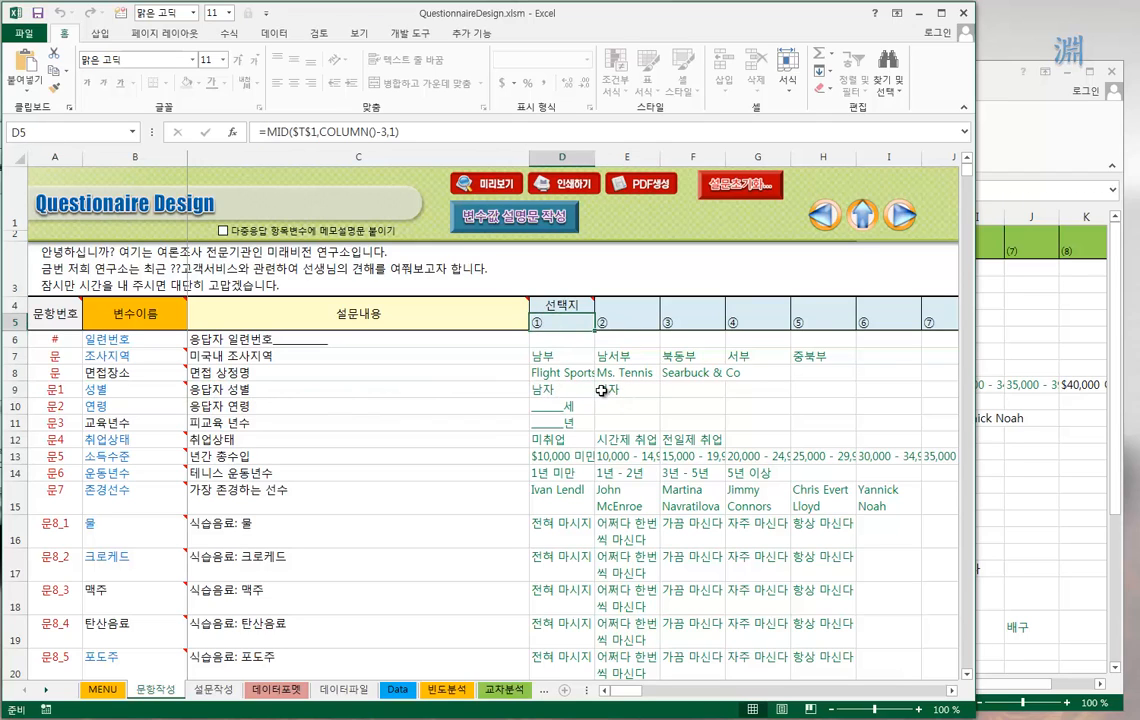
{"action": "left_click", "coordinate": [601, 391]}
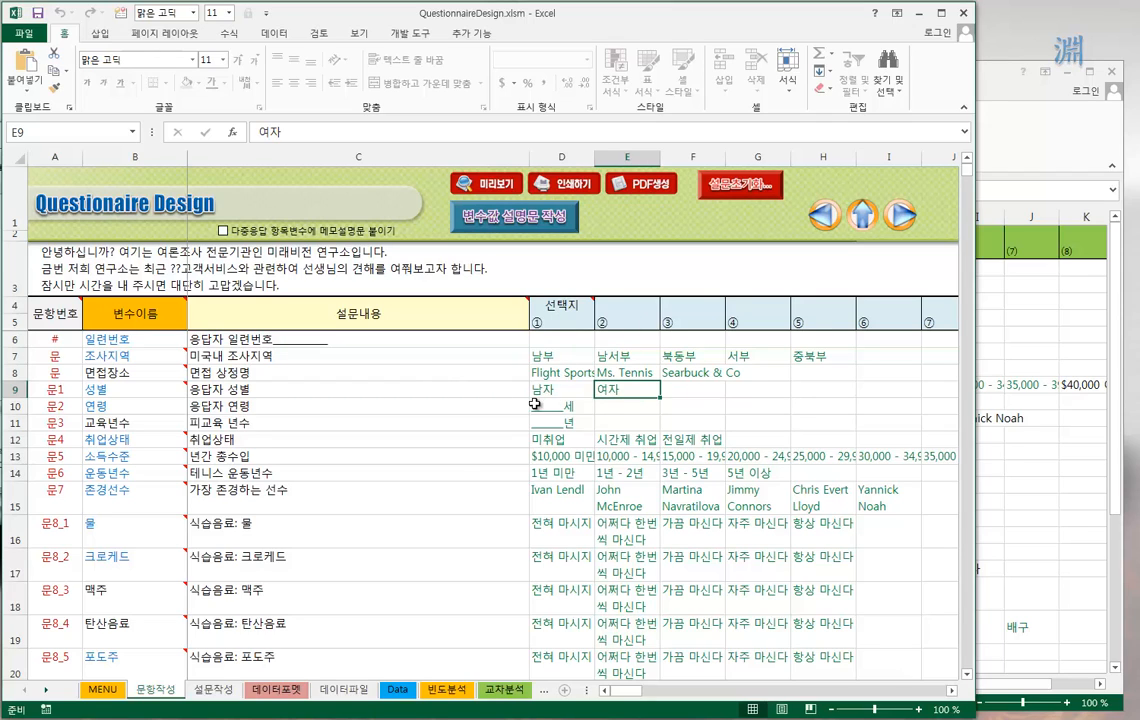
{"action": "key", "text": "Home"}
{"action": "left_click", "coordinate": [661, 390], "text": "shift"}
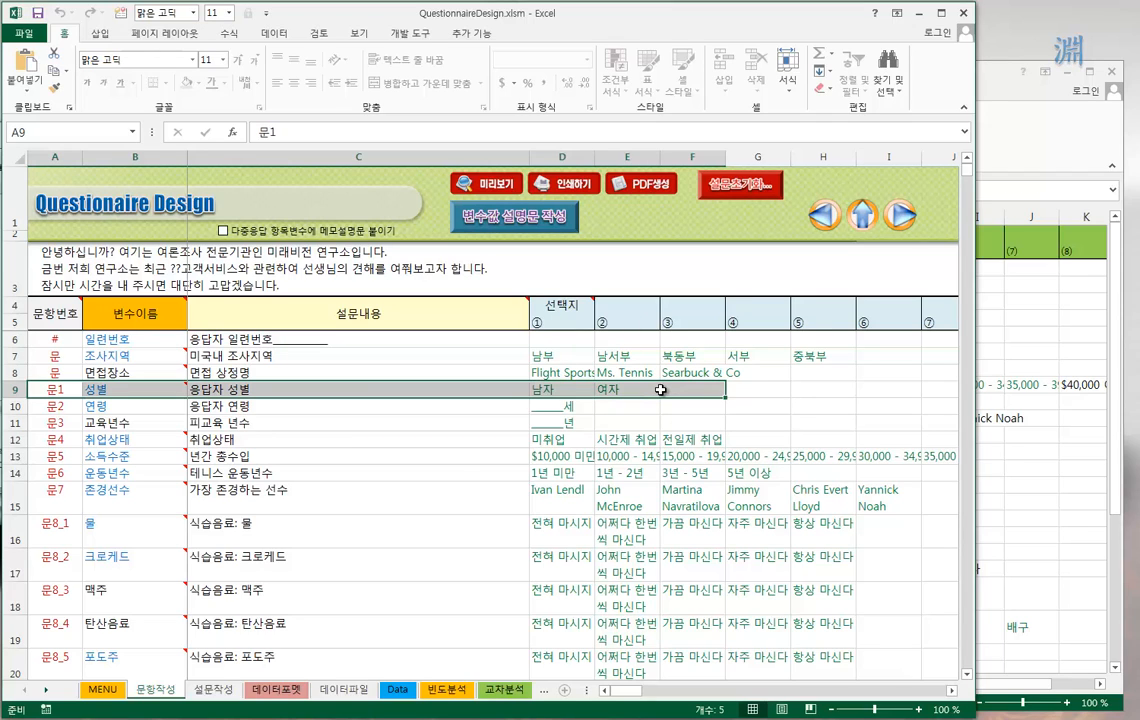
Step: Examine the 연령 row's code 문2, variable name, question text and 세 blank, and open the 설문작성 sheet to compare
{"action": "left_click", "coordinate": [43, 406]}
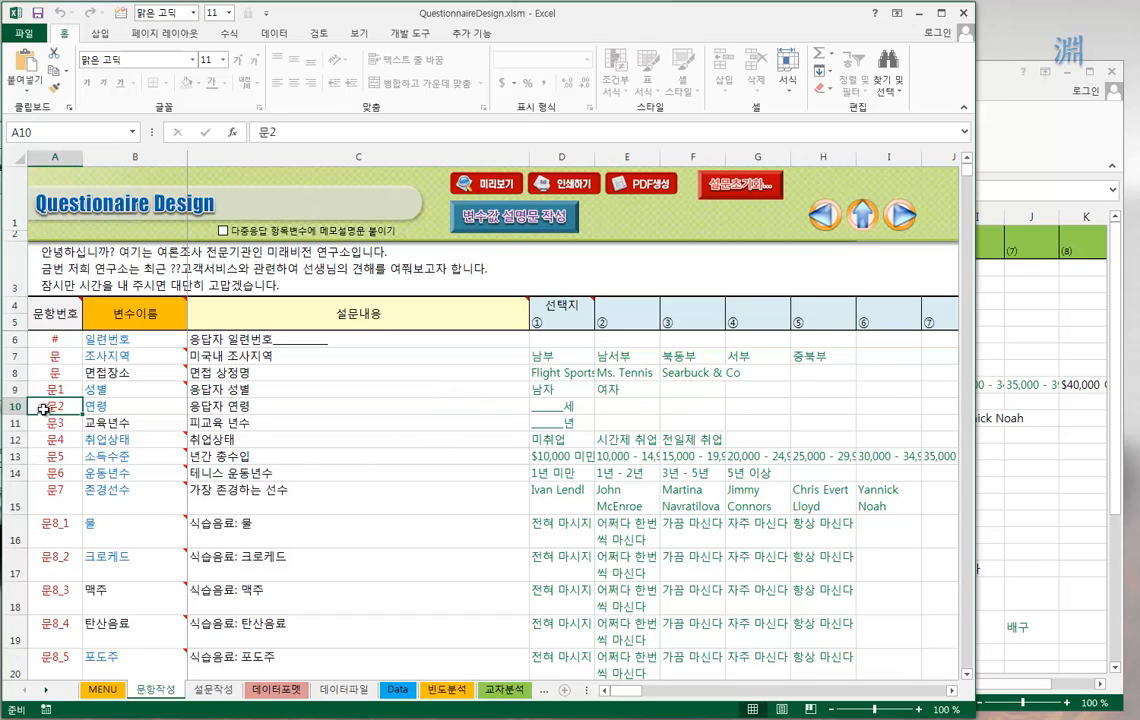
{"action": "left_click", "coordinate": [102, 406]}
{"action": "left_click", "coordinate": [233, 408]}
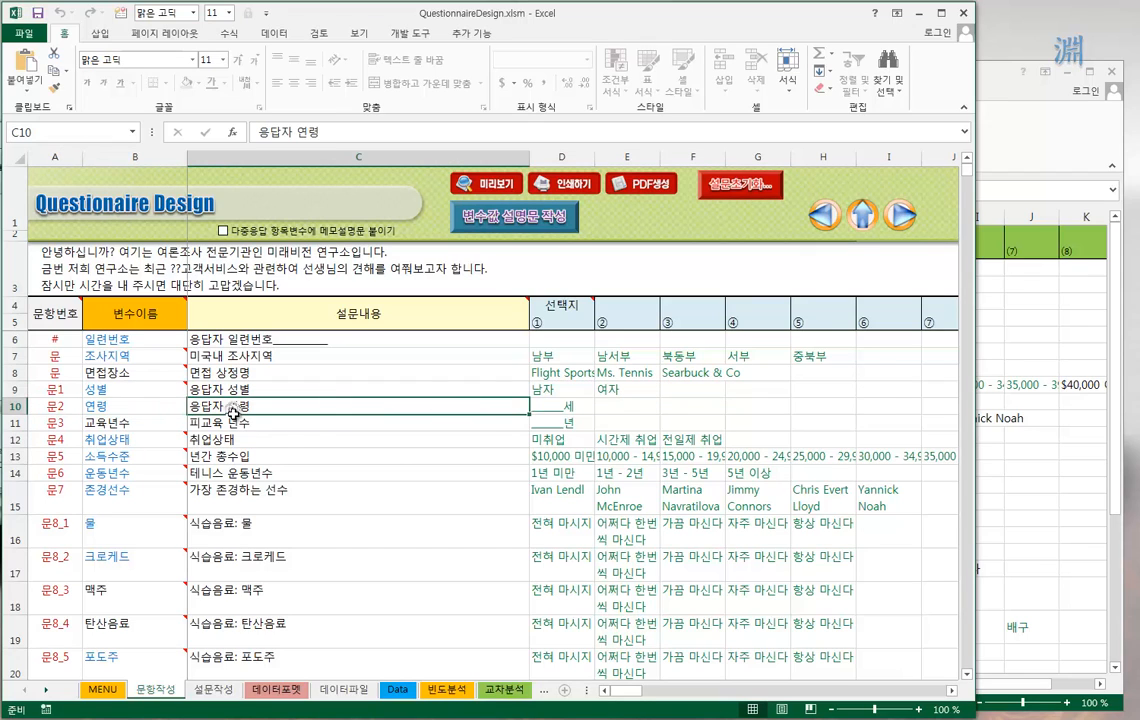
{"action": "left_click", "coordinate": [577, 409]}
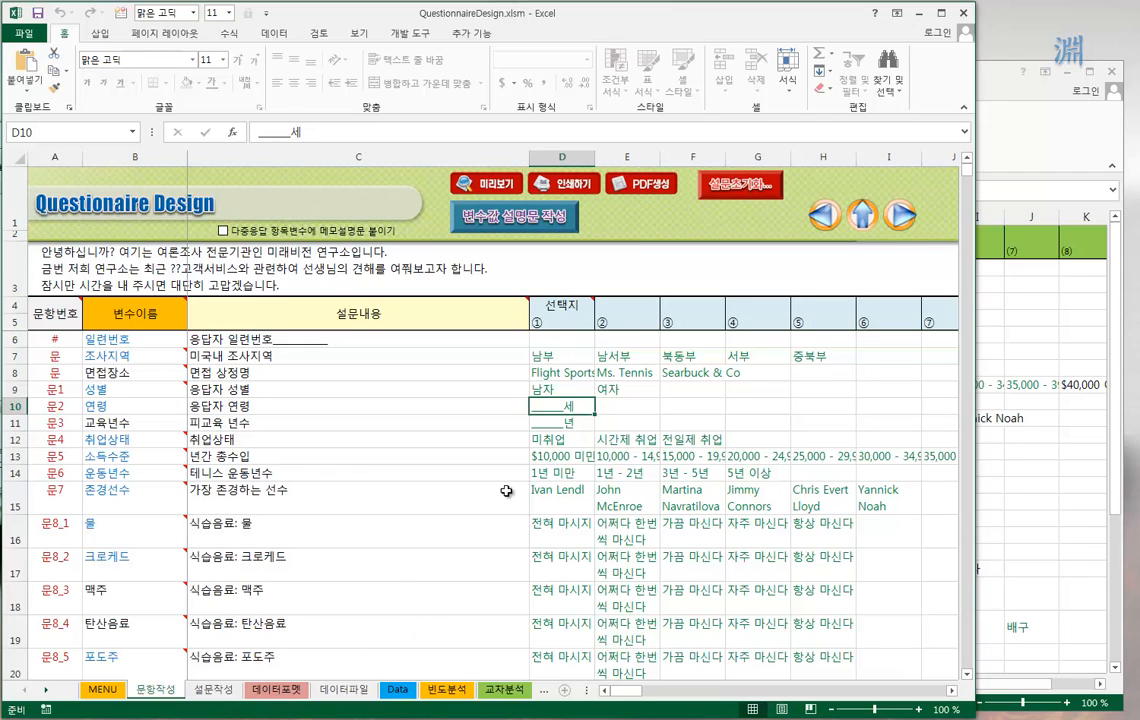
{"action": "left_click", "coordinate": [213, 689]}
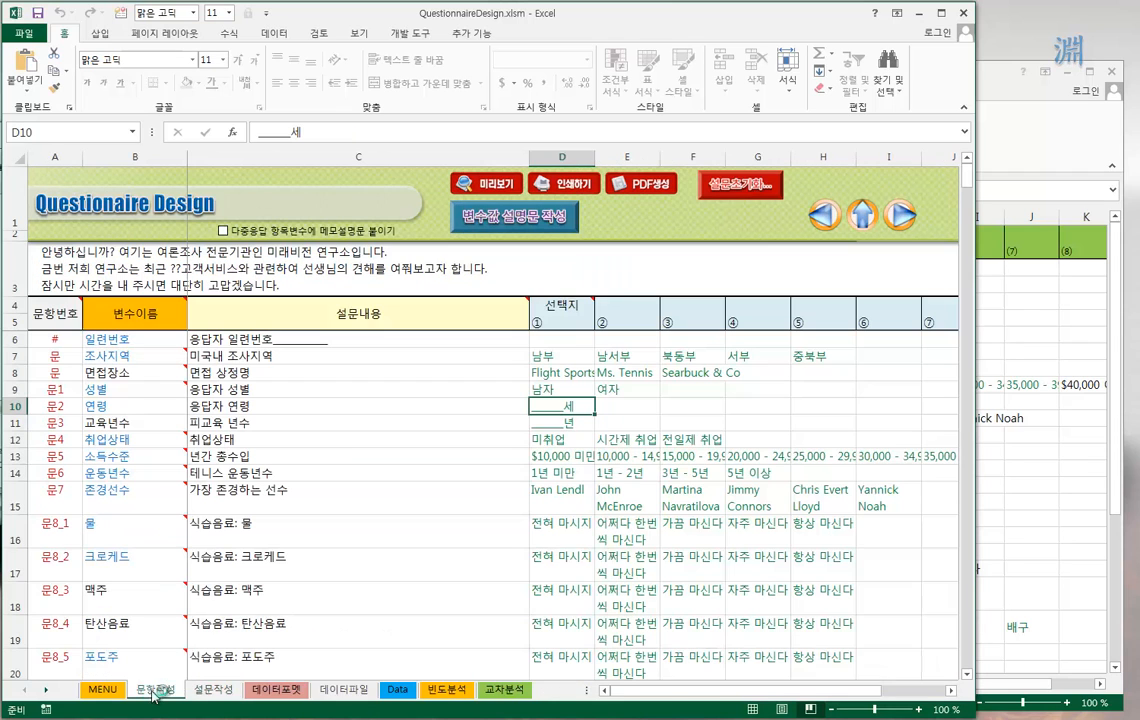
Step: Return to the 문항작성 sheet and look through the 문8 beverage items and the 문9 구매의사 row
{"action": "left_click", "coordinate": [155, 689]}
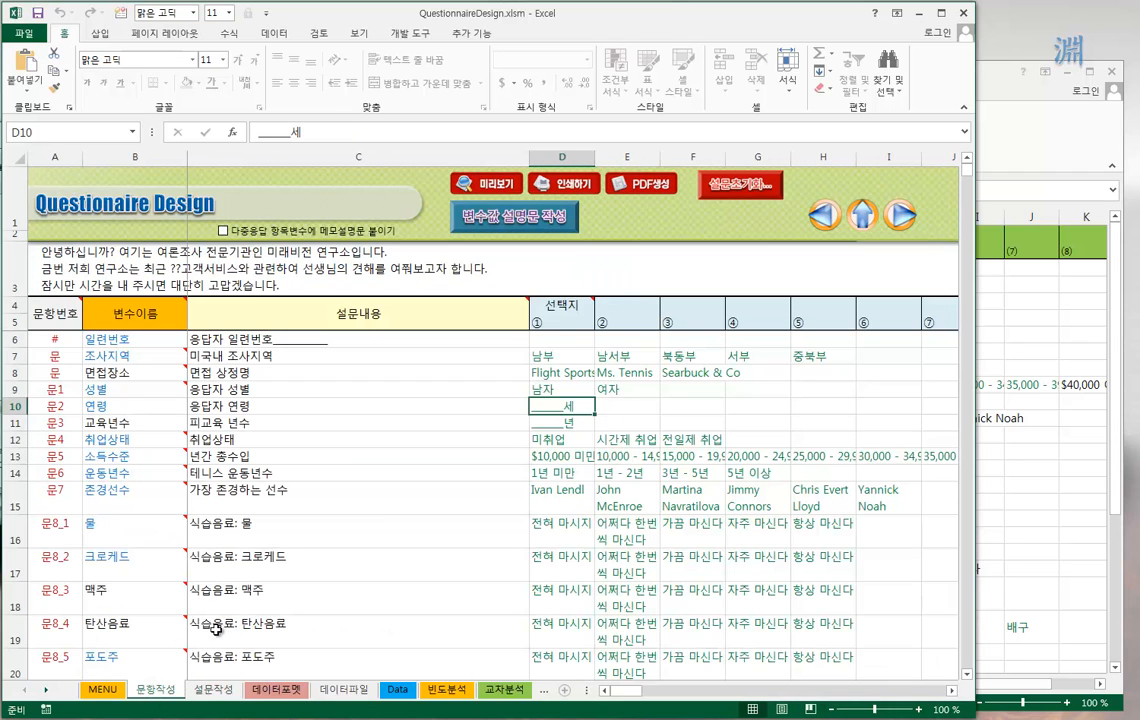
{"action": "scroll", "coordinate": [104, 455], "scroll_direction": "down", "scroll_amount": 2}
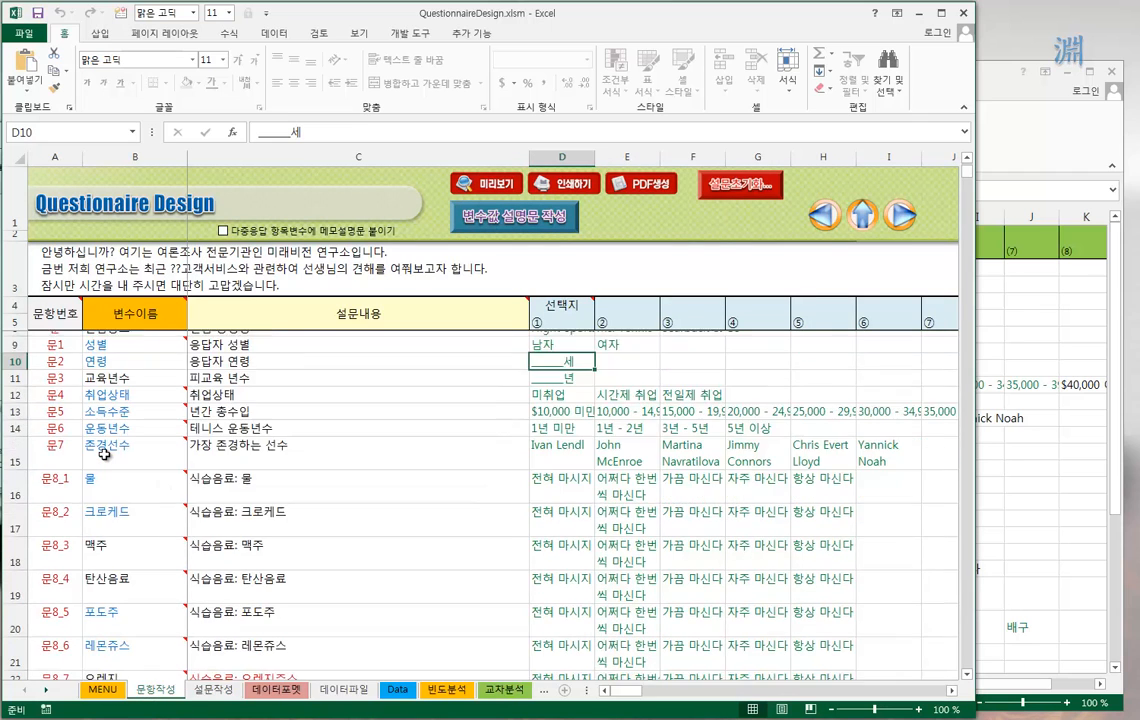
{"action": "scroll", "coordinate": [104, 455], "scroll_direction": "down", "scroll_amount": 2}
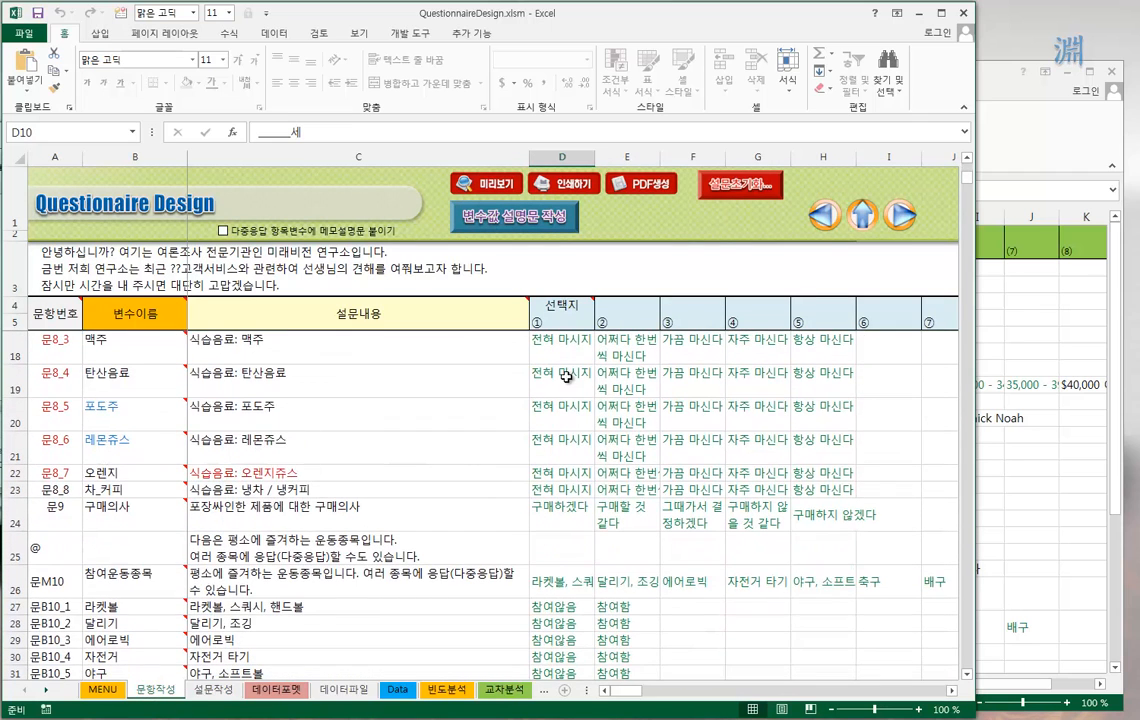
{"action": "left_click", "coordinate": [563, 378]}
{"action": "left_click", "coordinate": [657, 379]}
{"action": "left_click", "coordinate": [192, 472]}
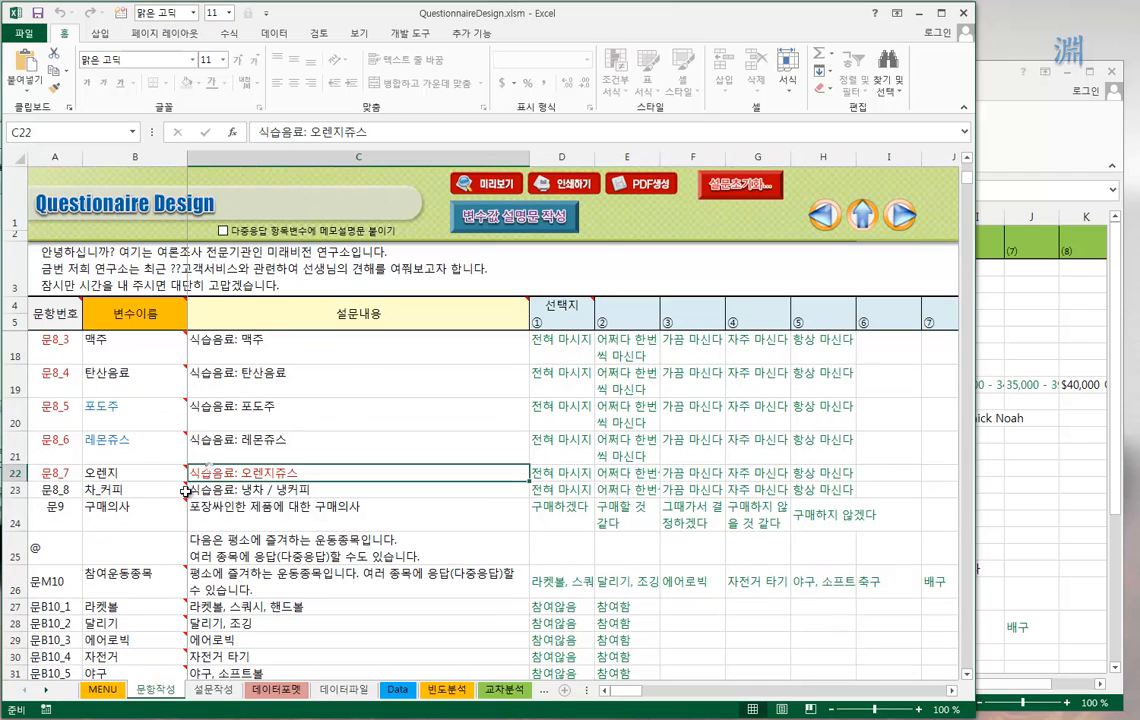
{"action": "left_click", "coordinate": [175, 524]}
{"action": "scroll", "coordinate": [220, 553], "scroll_direction": "down", "scroll_amount": 1}
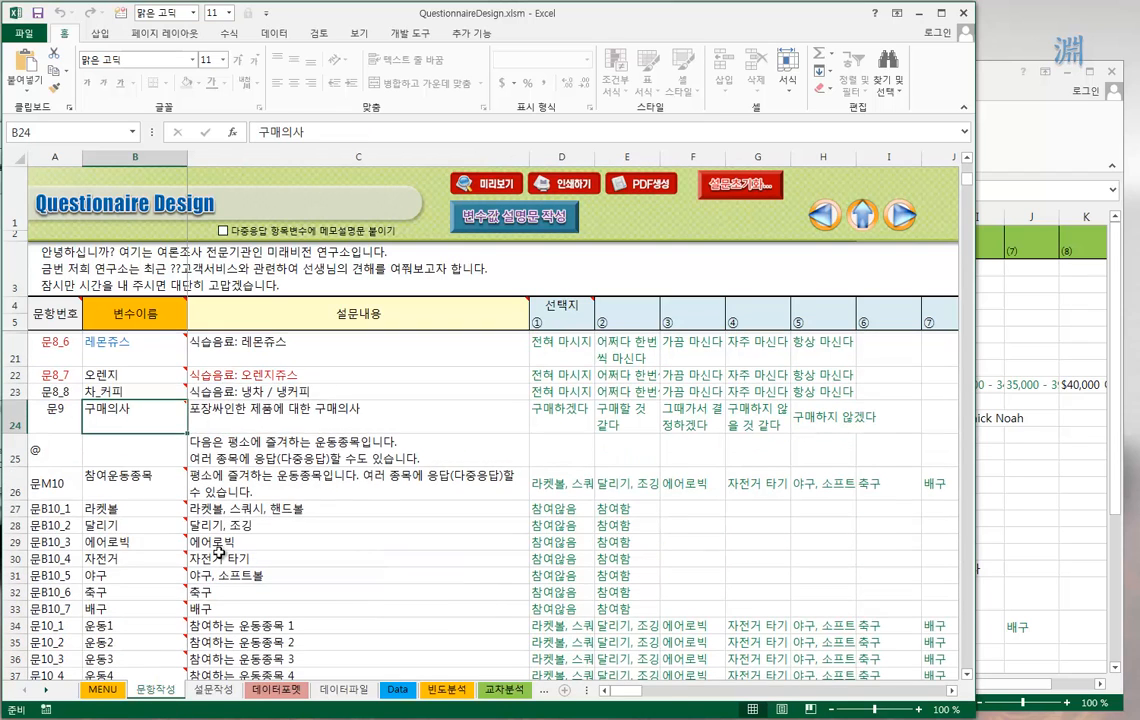
Step: Examine the @ row above 문M10, including its instruction text, empty variable name and empty choice cells
{"action": "left_click", "coordinate": [40, 447]}
{"action": "left_click", "coordinate": [248, 452]}
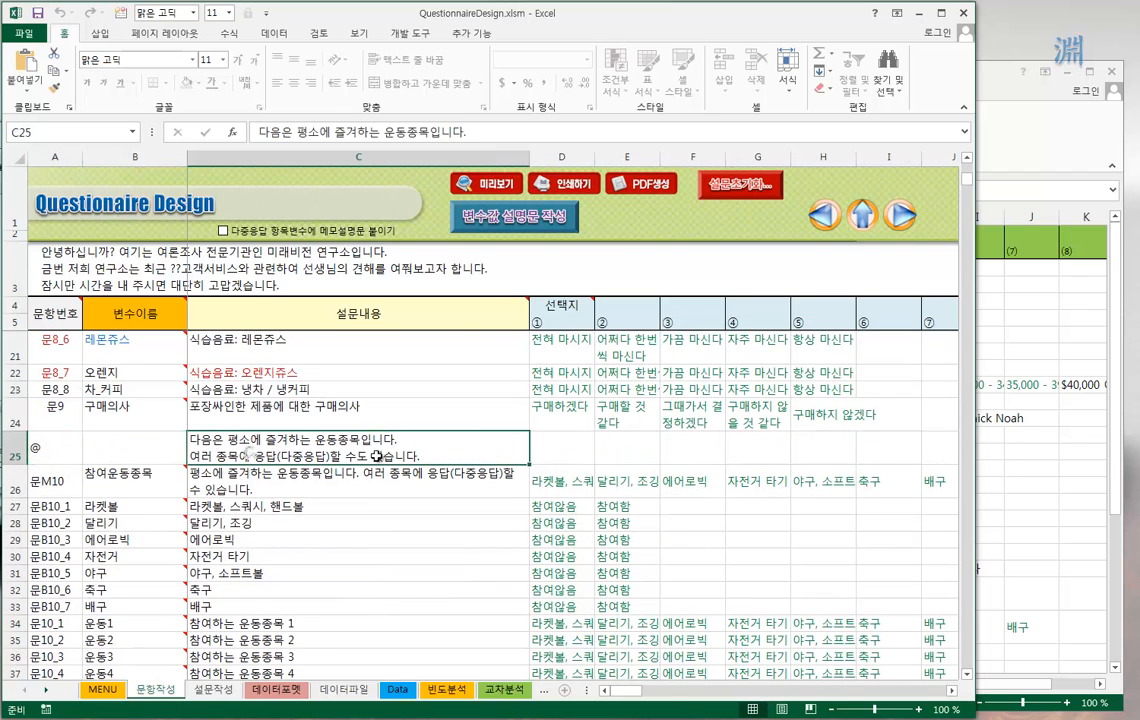
{"action": "left_click", "coordinate": [42, 455]}
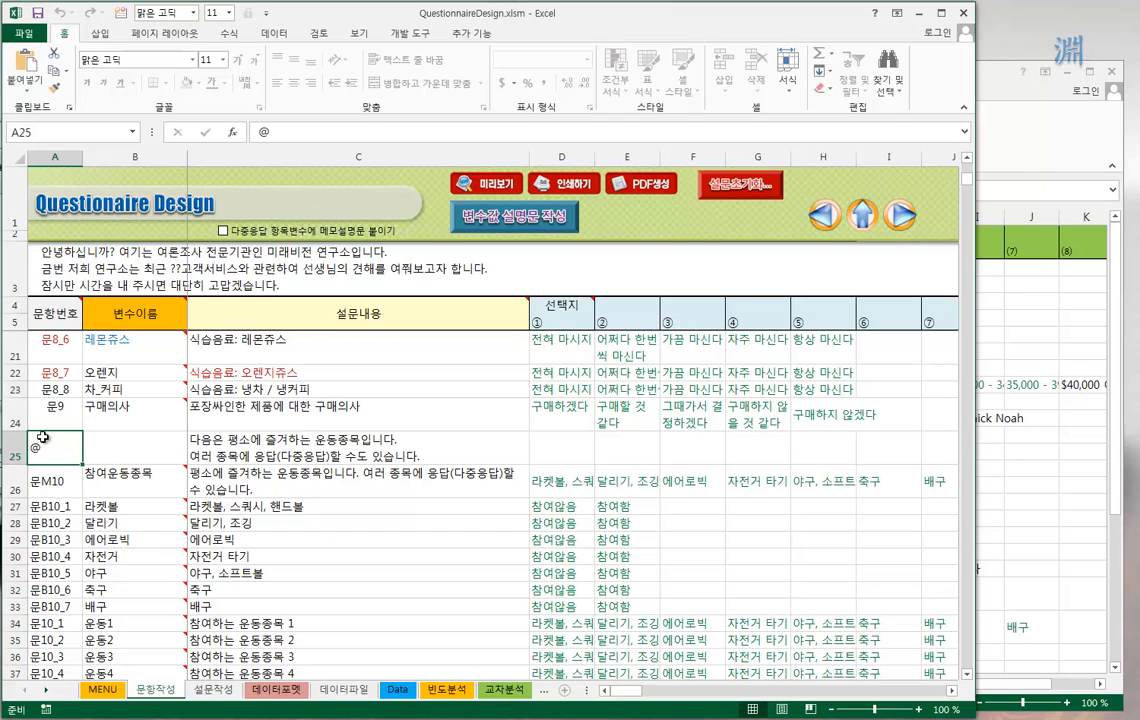
{"action": "left_click", "coordinate": [125, 448]}
{"action": "left_click", "coordinate": [57, 451]}
{"action": "left_click", "coordinate": [334, 456]}
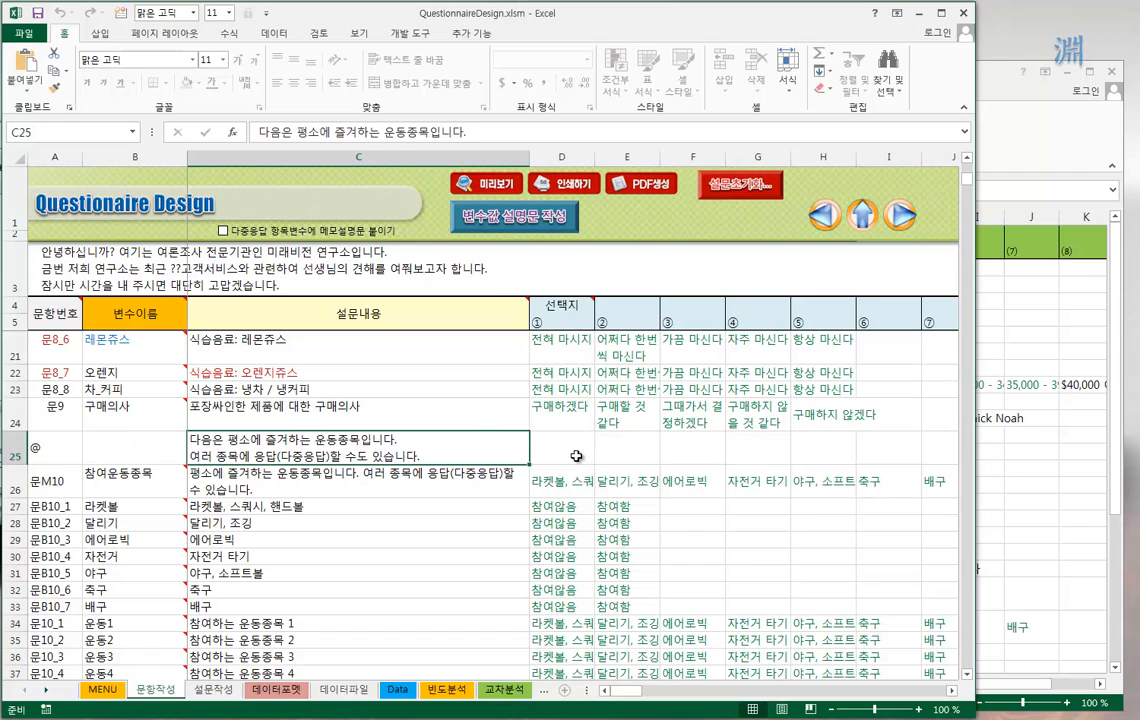
{"action": "left_click_drag", "start_coordinate": [576, 456], "coordinate": [893, 450]}
{"action": "left_click", "coordinate": [334, 452]}
Step: Examine the multiple-response row's code 문M10, its variable name 참여운동종목 and its question text
{"action": "mouse_move", "coordinate": [185, 537]}
{"action": "scroll", "coordinate": [160, 510], "scroll_direction": "down", "scroll_amount": 1}
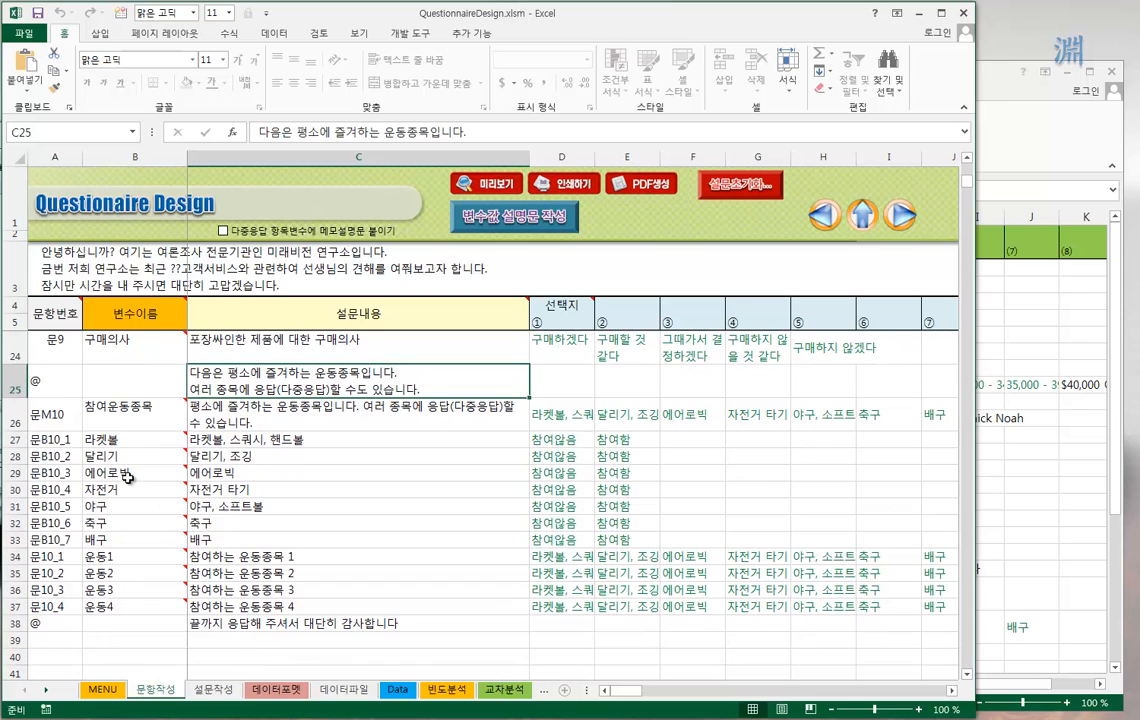
{"action": "scroll", "coordinate": [128, 478], "scroll_direction": "up", "scroll_amount": 1}
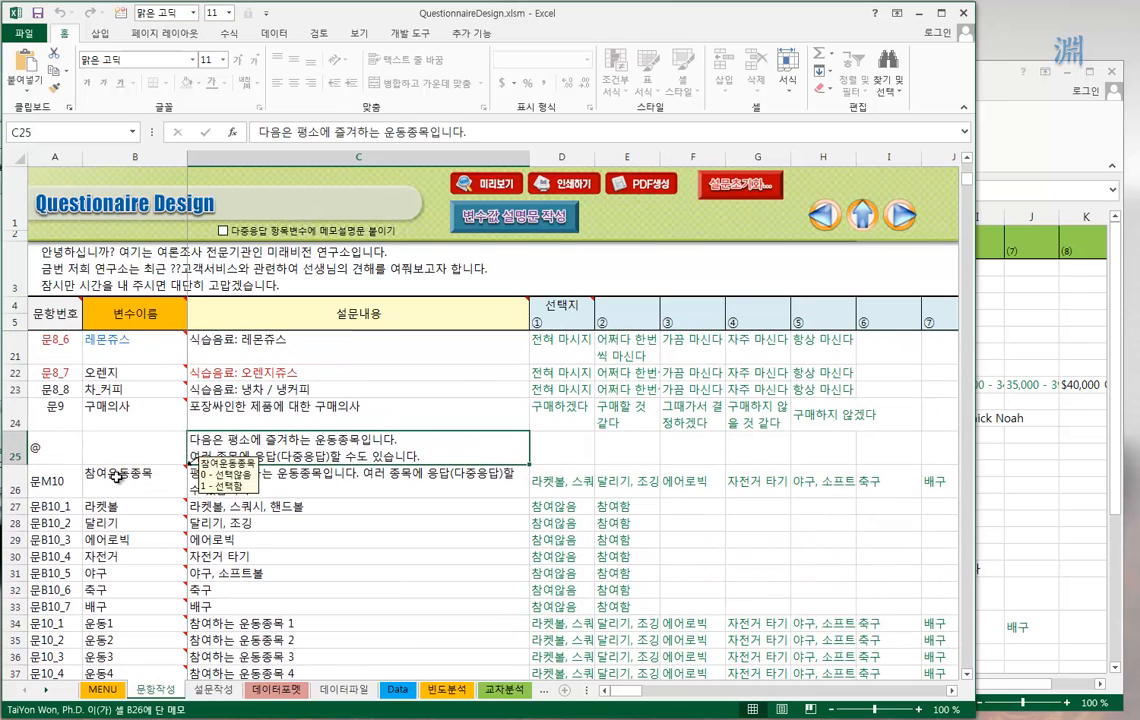
{"action": "left_click", "coordinate": [42, 488]}
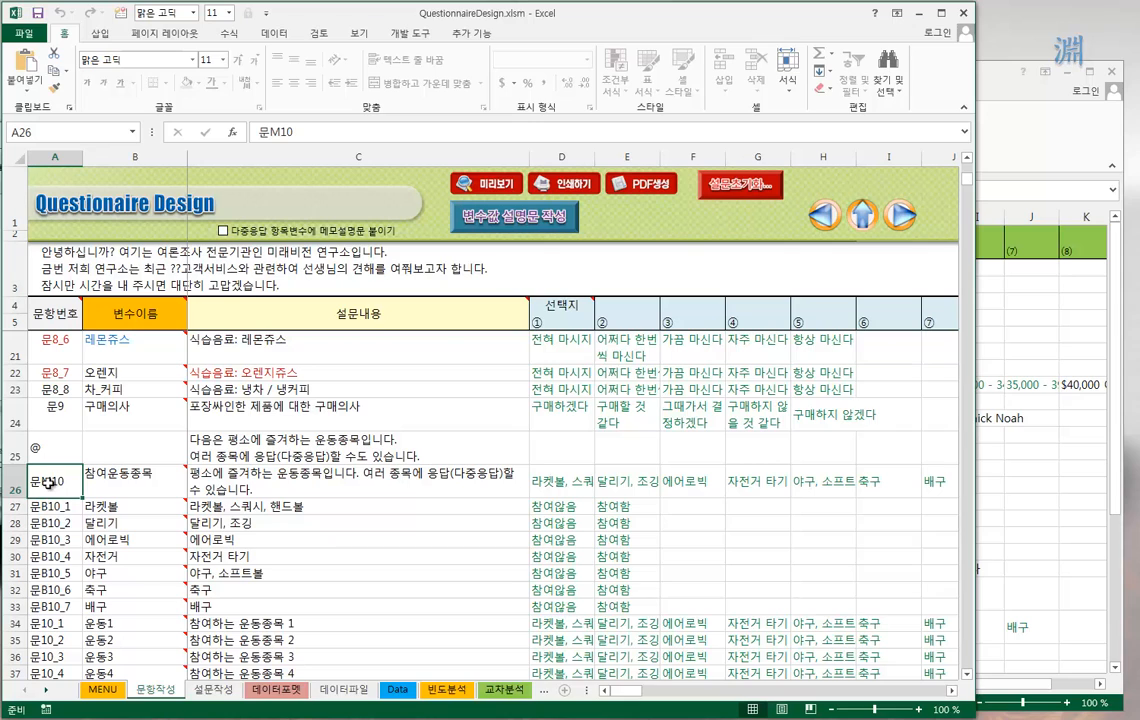
{"action": "left_click", "coordinate": [152, 478]}
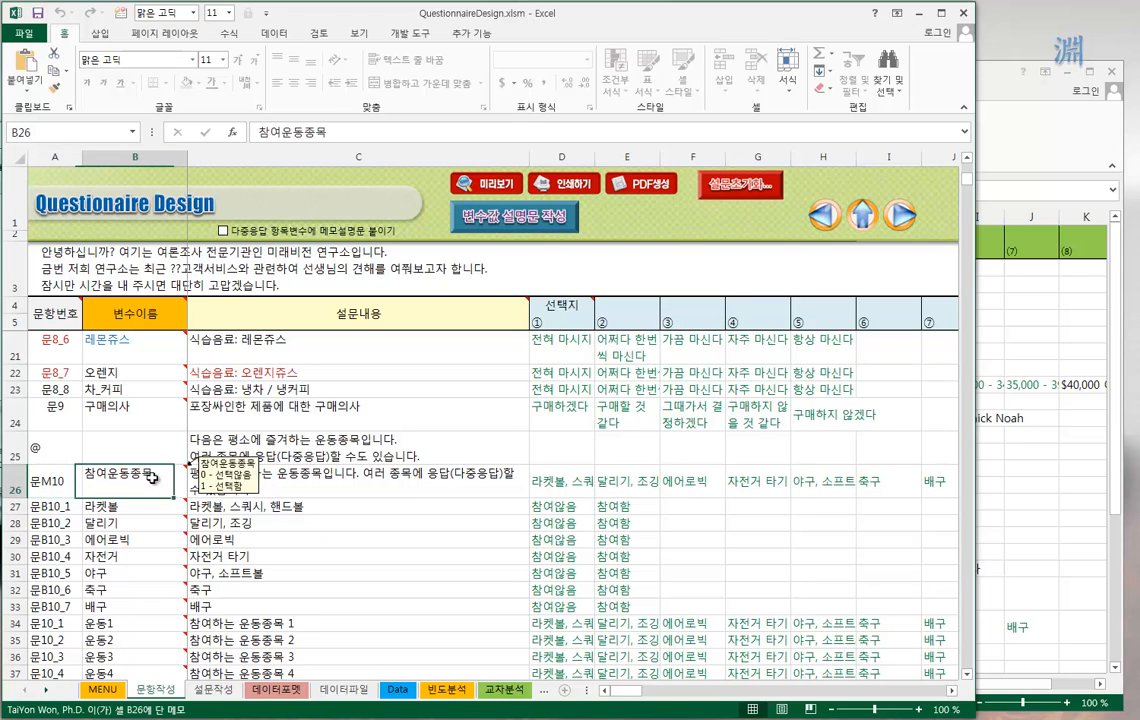
{"action": "left_click_drag", "start_coordinate": [152, 478], "coordinate": [865, 478]}
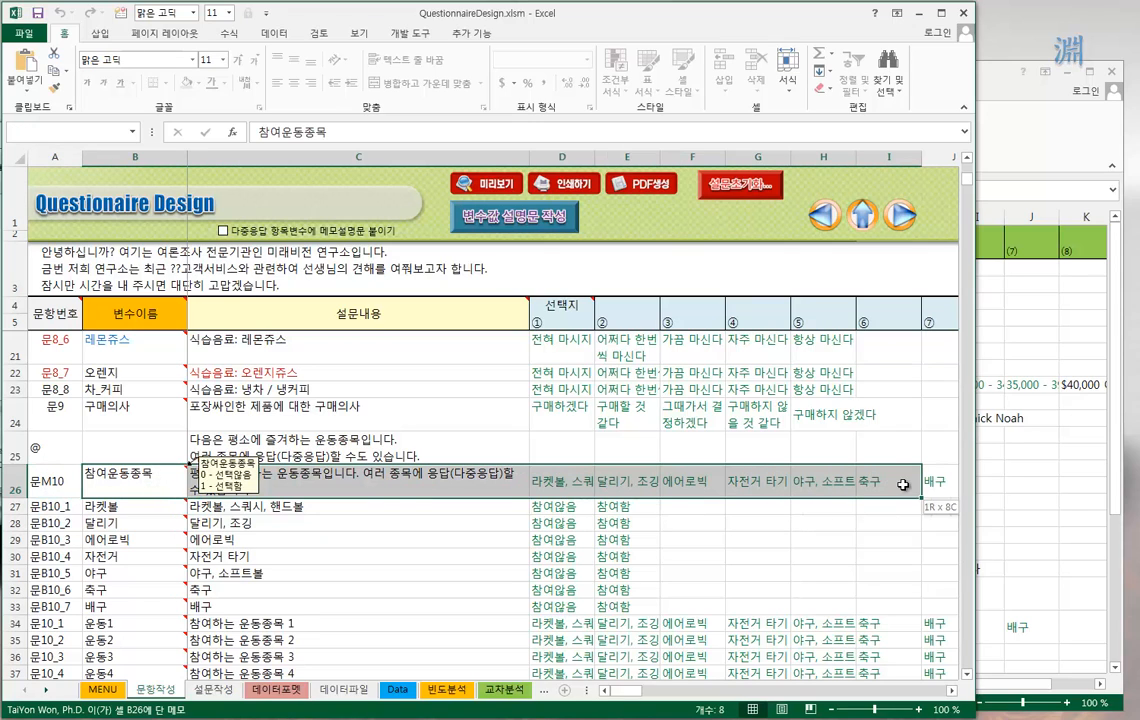
{"action": "left_click_drag", "start_coordinate": [160, 476], "coordinate": [934, 479]}
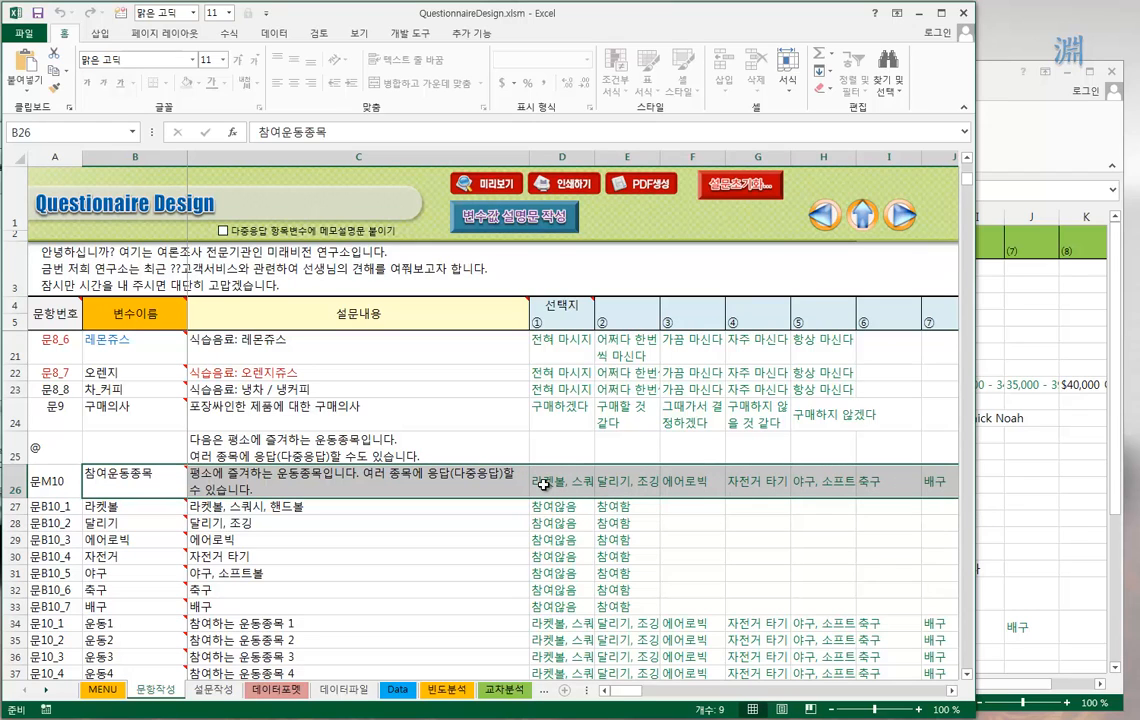
{"action": "left_click", "coordinate": [222, 485]}
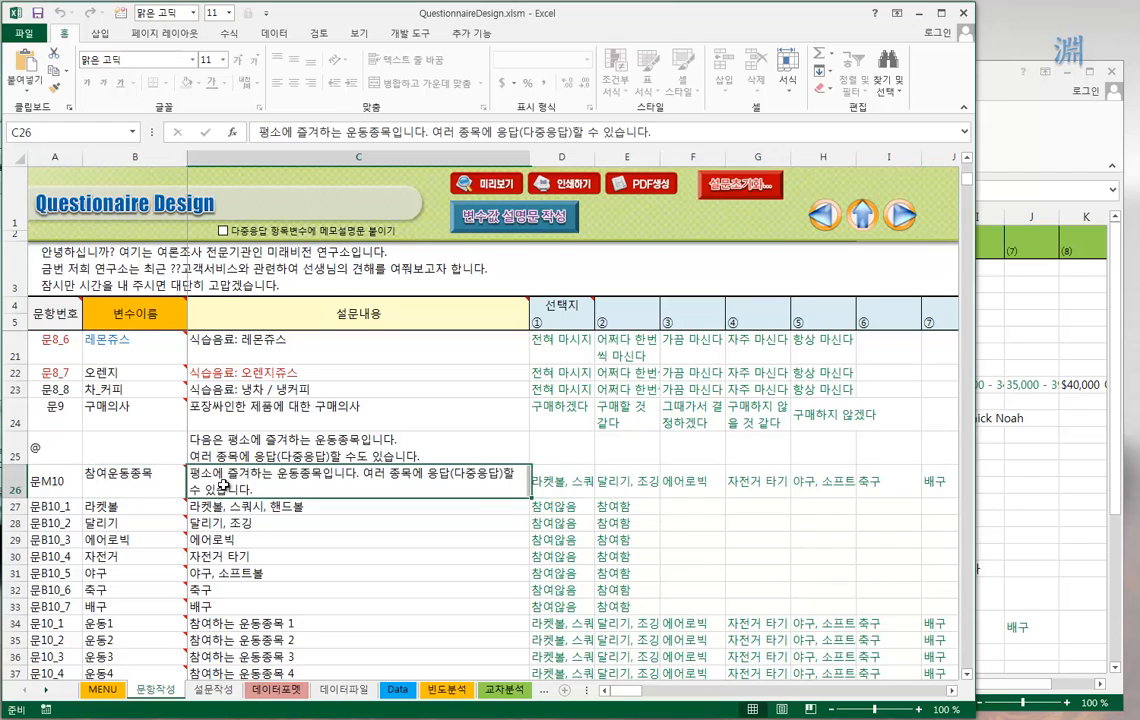
Step: Go through the sport choices of question 문M10 one by one, from 라켓볼, 스쿼시, 핸드볼 to 배구
{"action": "left_click", "coordinate": [578, 481]}
{"action": "left_click", "coordinate": [648, 484]}
{"action": "left_click", "coordinate": [696, 481]}
{"action": "left_click", "coordinate": [761, 484]}
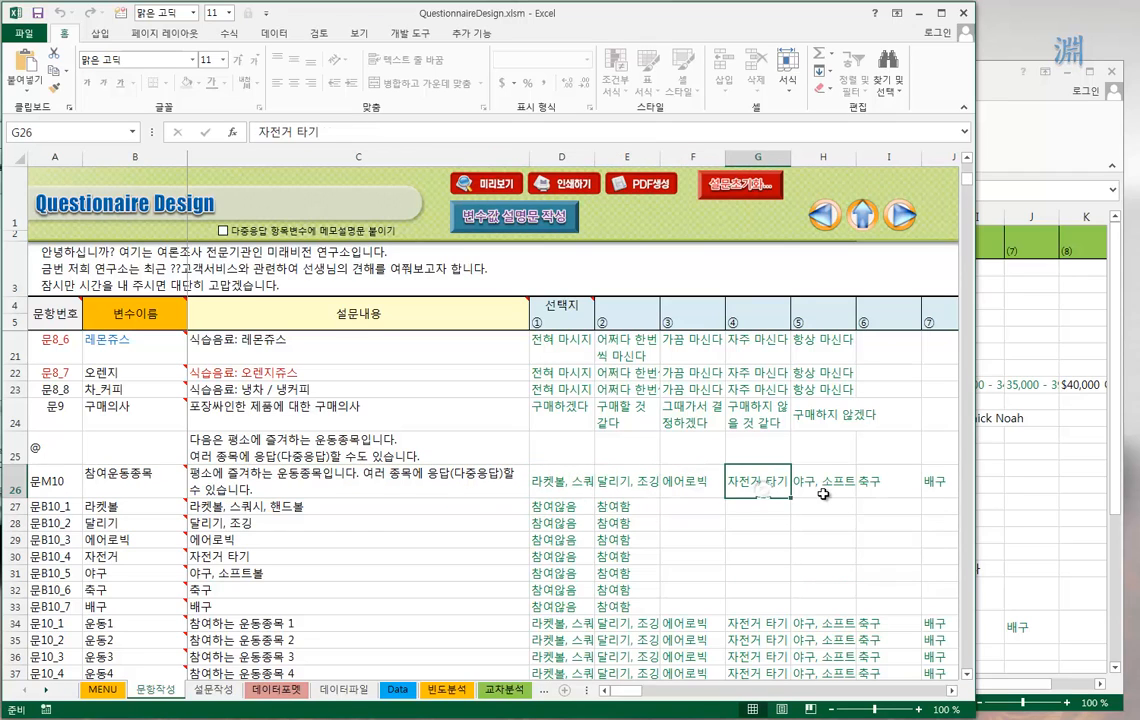
{"action": "left_click", "coordinate": [820, 484]}
{"action": "left_click", "coordinate": [560, 485]}
{"action": "left_click", "coordinate": [645, 484]}
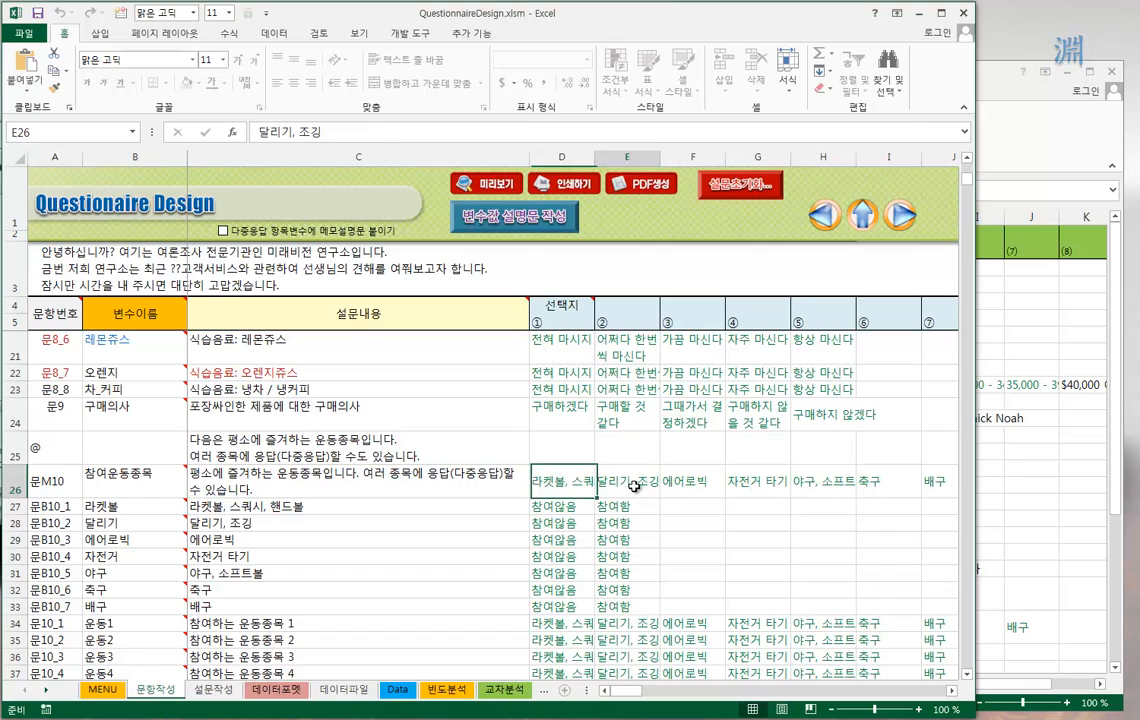
{"action": "left_click", "coordinate": [765, 484]}
{"action": "left_click", "coordinate": [848, 485]}
{"action": "left_click", "coordinate": [866, 486]}
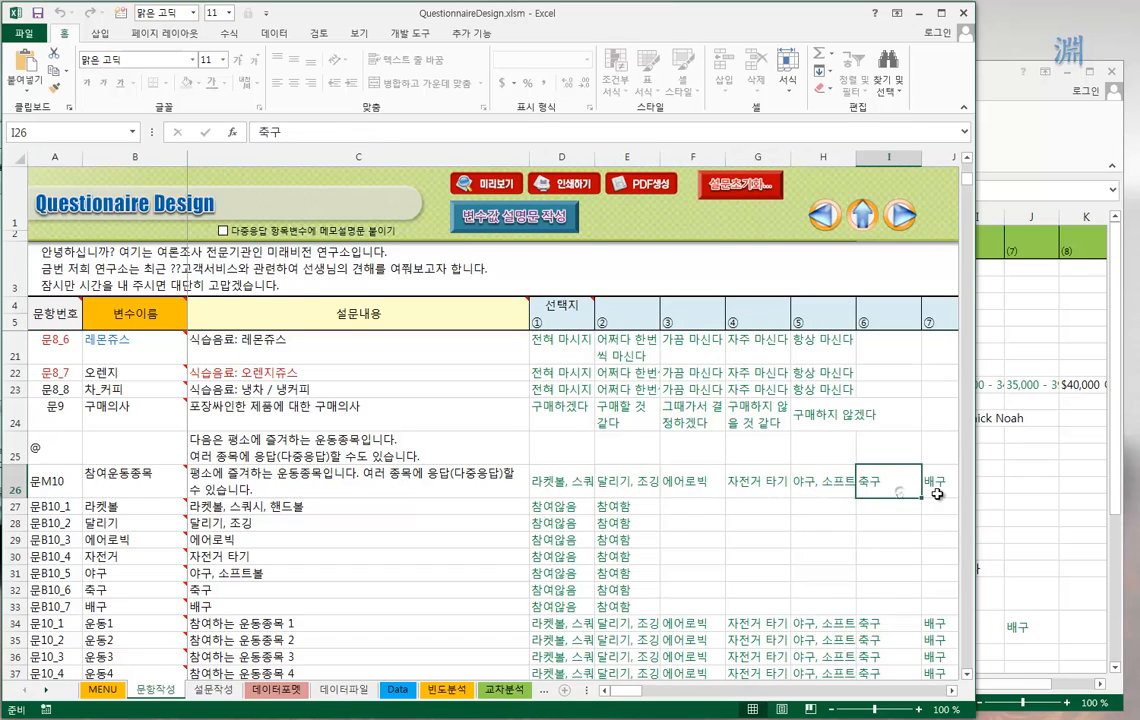
{"action": "left_click", "coordinate": [935, 484]}
Step: Review the whole 문M10 row again, from its question code across the question text to the sport choices
{"action": "left_click_drag", "start_coordinate": [60, 482], "coordinate": [540, 485]}
{"action": "left_click", "coordinate": [416, 482]}
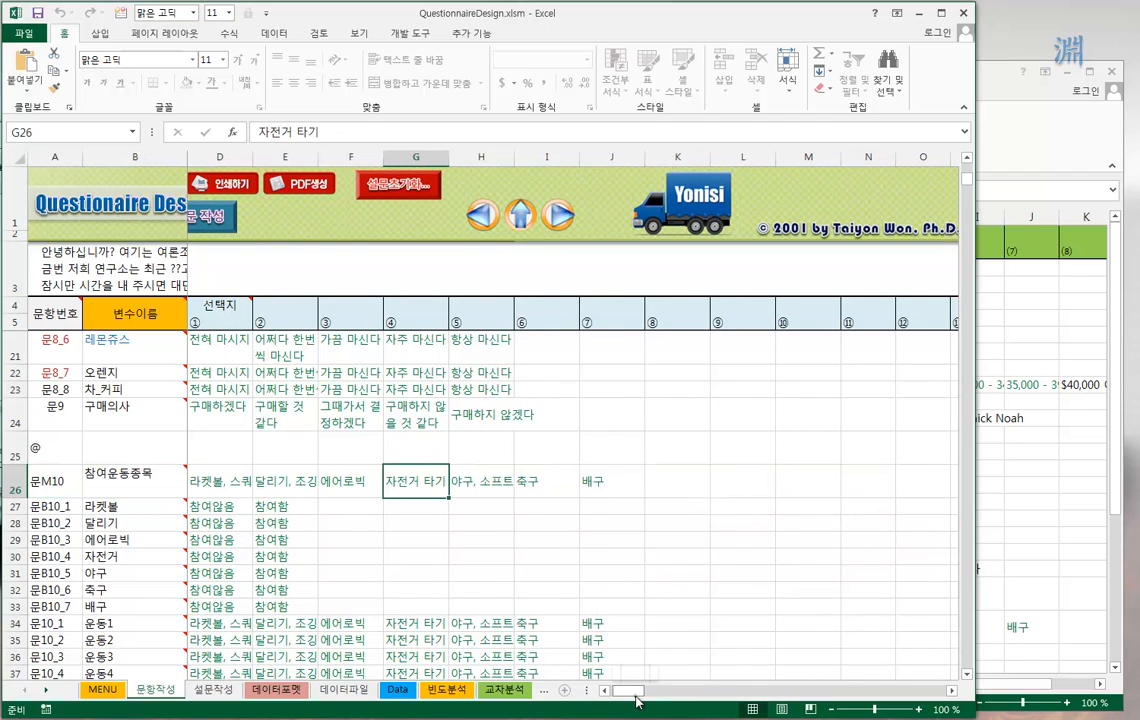
{"action": "left_click_drag", "start_coordinate": [637, 700], "coordinate": [628, 698]}
{"action": "left_click", "coordinate": [560, 485]}
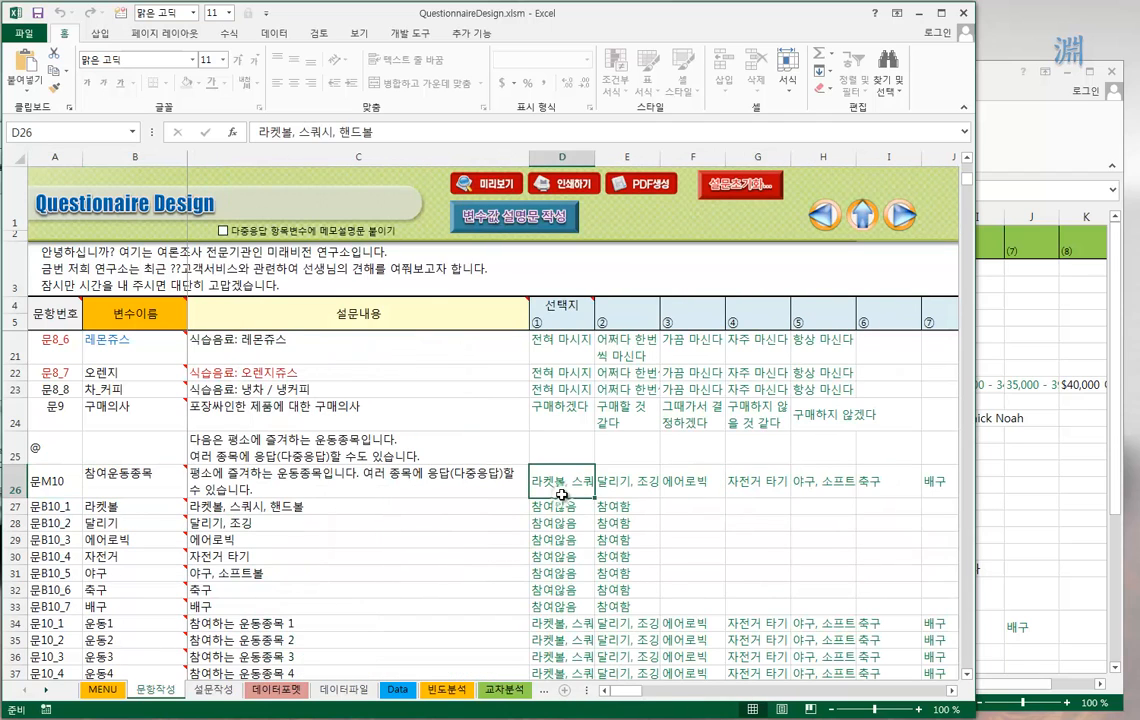
{"action": "left_click_drag", "start_coordinate": [55, 482], "coordinate": [880, 482]}
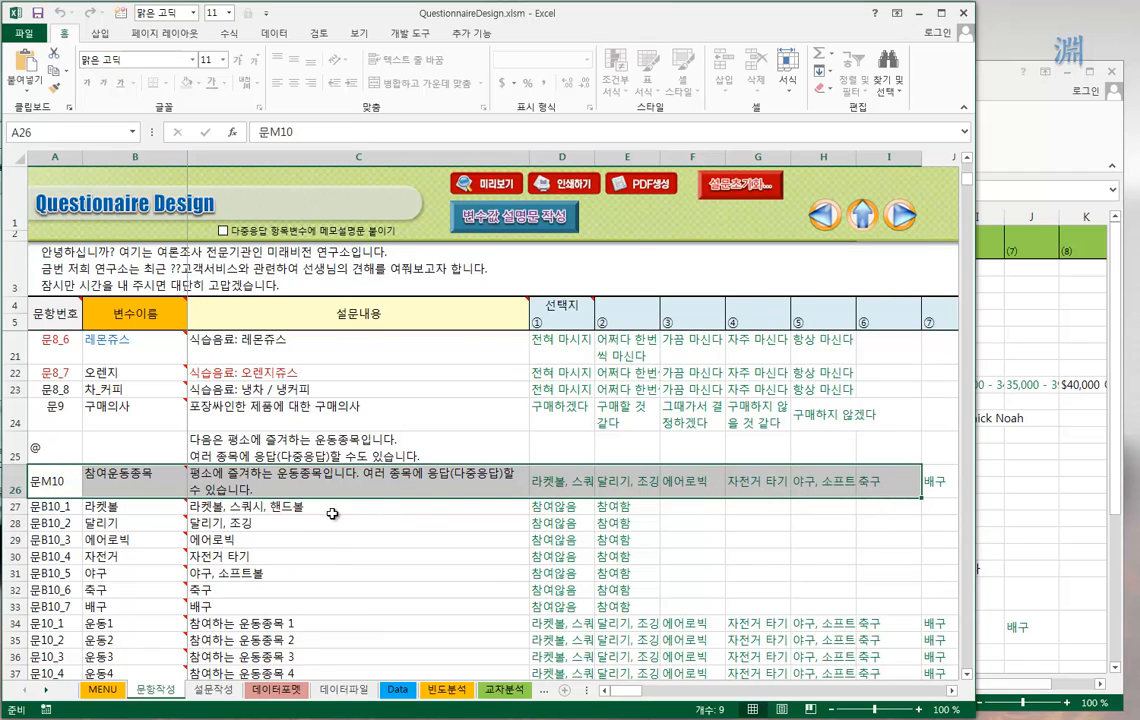
Step: Examine the 문B10_1 and 문B10_2 codes and the 참여않음 and 참여함 choices of the 라켓볼 row
{"action": "left_click", "coordinate": [56, 514]}
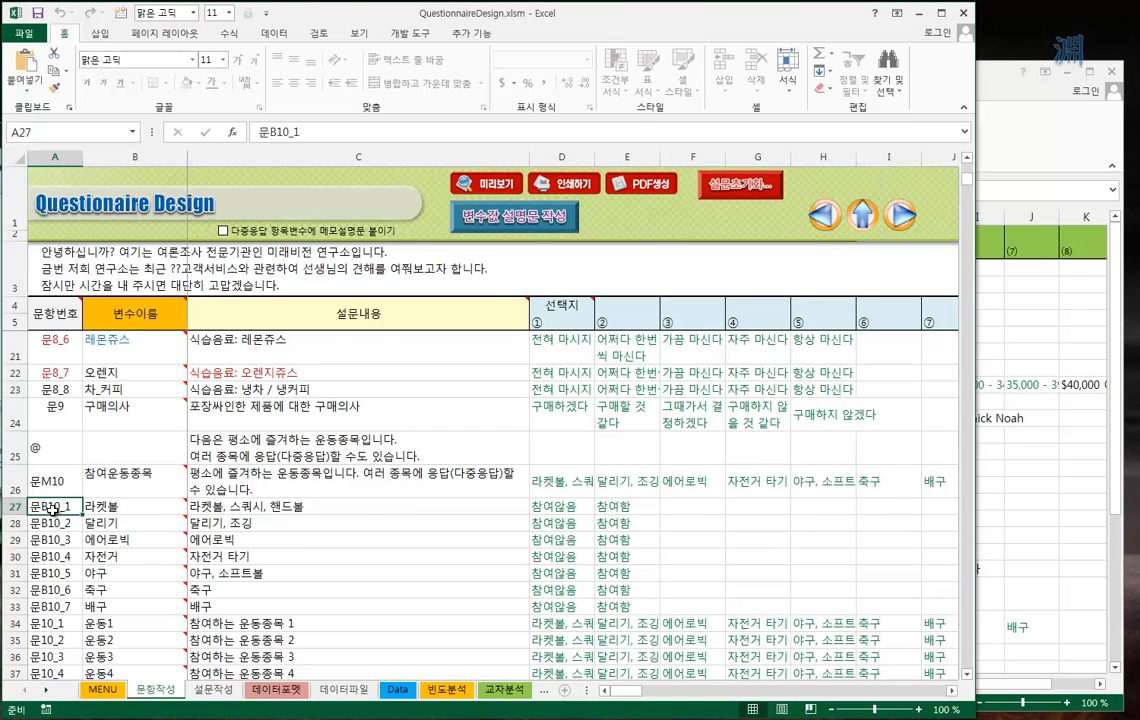
{"action": "left_click", "coordinate": [51, 525]}
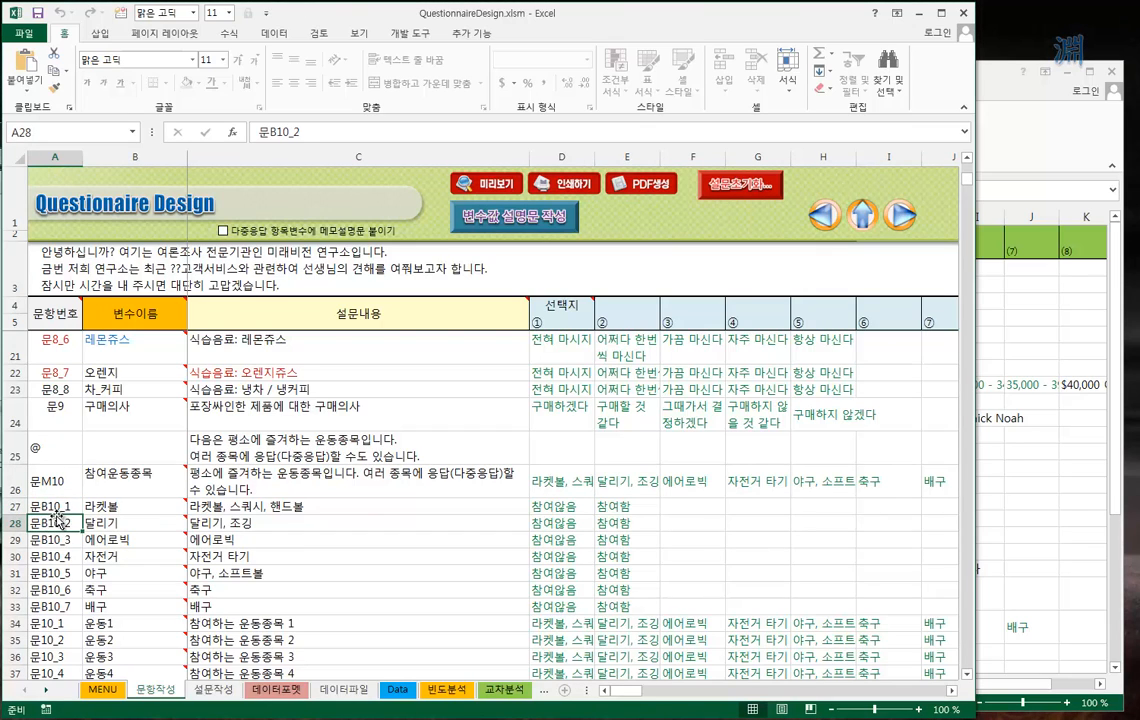
{"action": "left_click", "coordinate": [57, 507]}
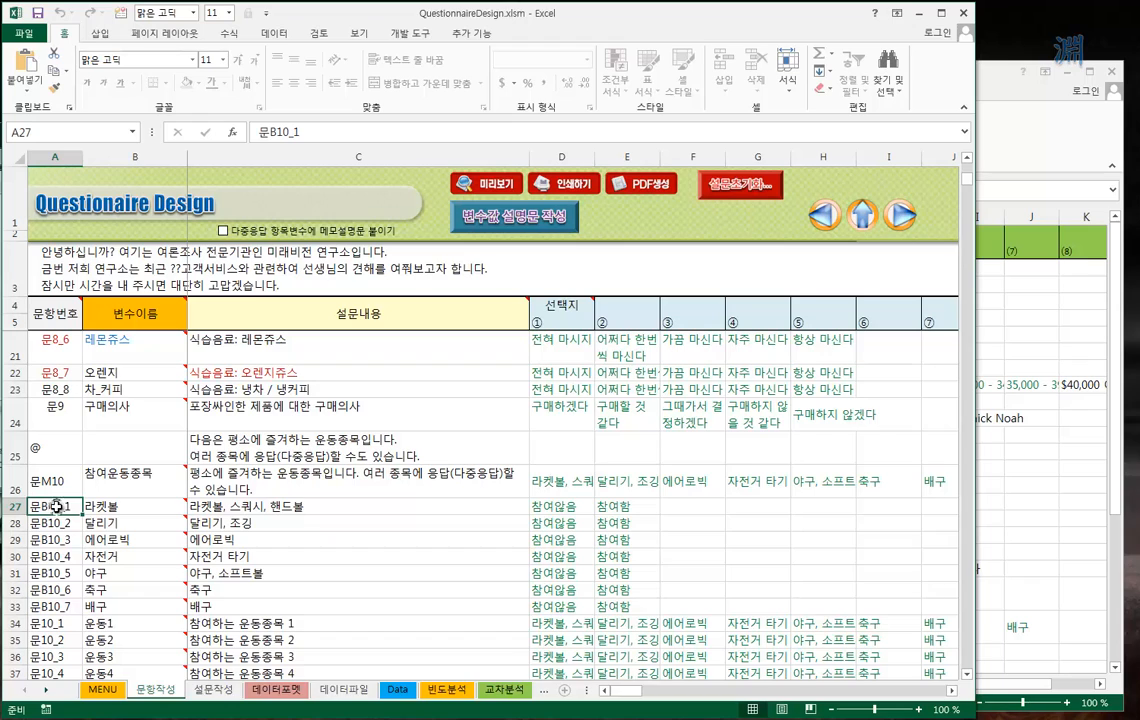
{"action": "left_click", "coordinate": [548, 507]}
{"action": "left_click", "coordinate": [620, 510]}
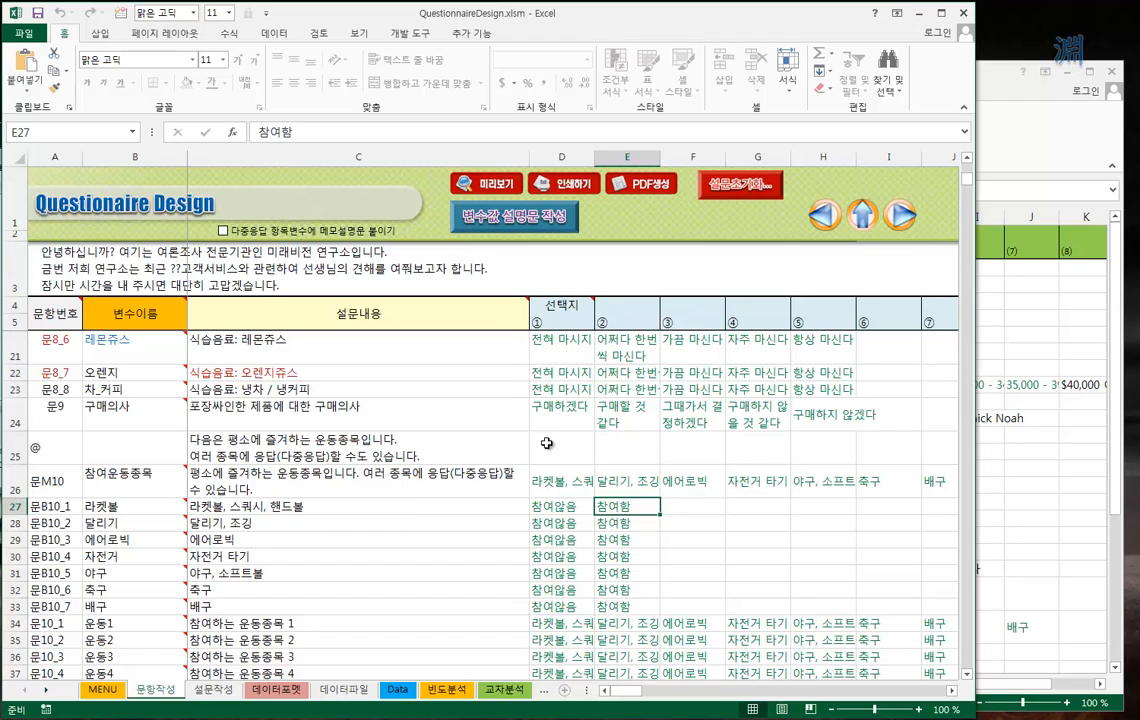
{"action": "left_click", "coordinate": [554, 508]}
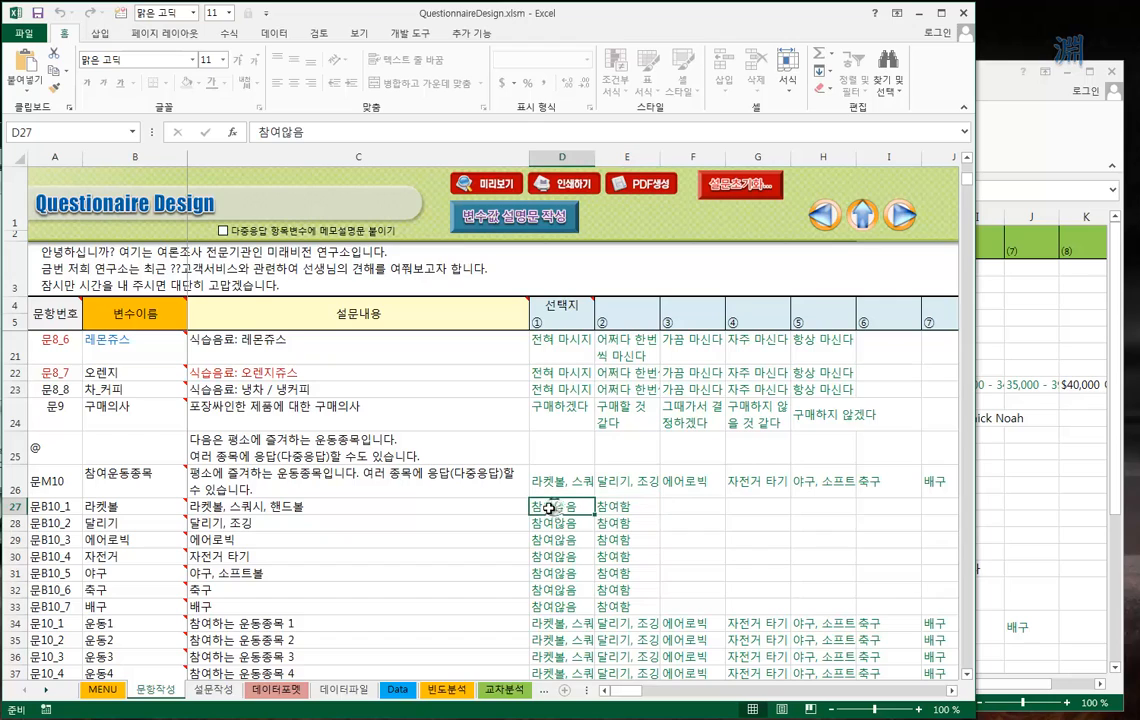
{"action": "left_click", "coordinate": [610, 507]}
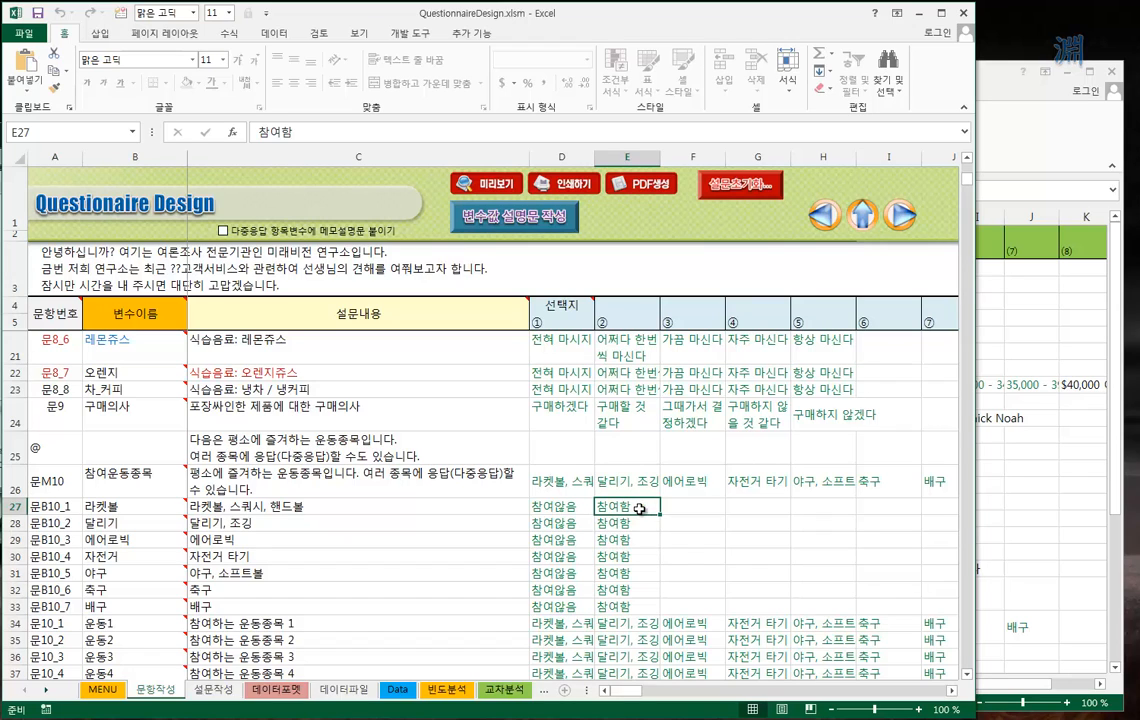
{"action": "left_click", "coordinate": [558, 510]}
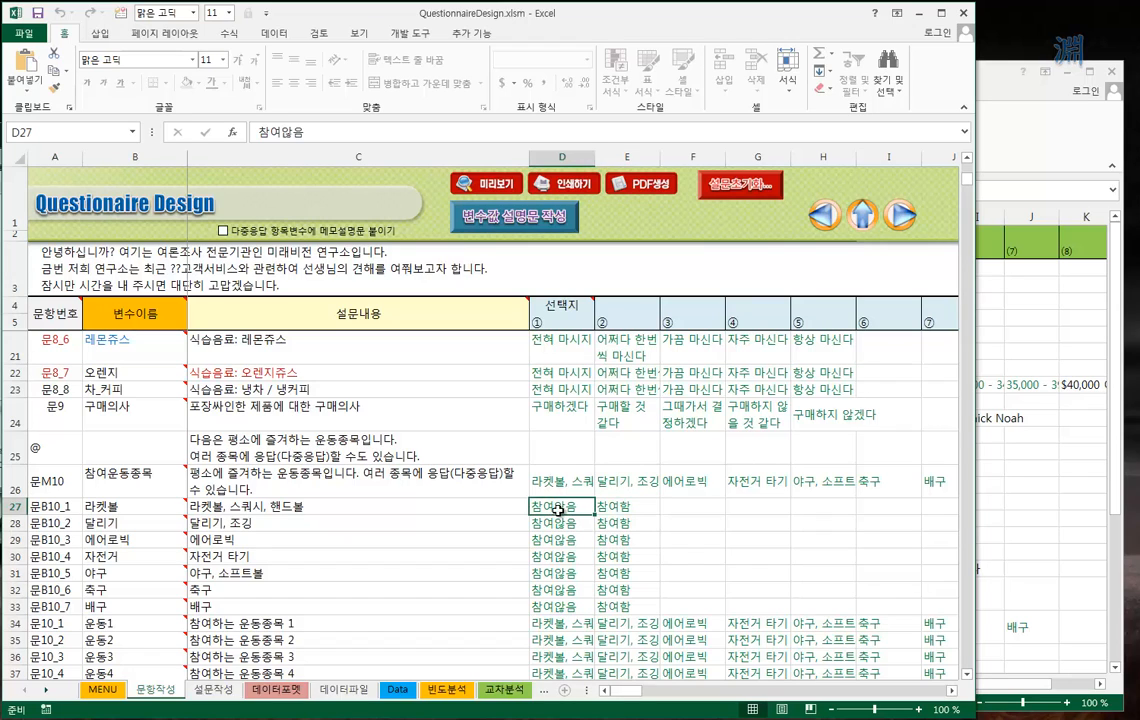
Step: Examine the 참여않음 and 참여함 coding of rows 문B10_1 to 문B10_7 and the follow-up code 문10_4
{"action": "left_click", "coordinate": [639, 509]}
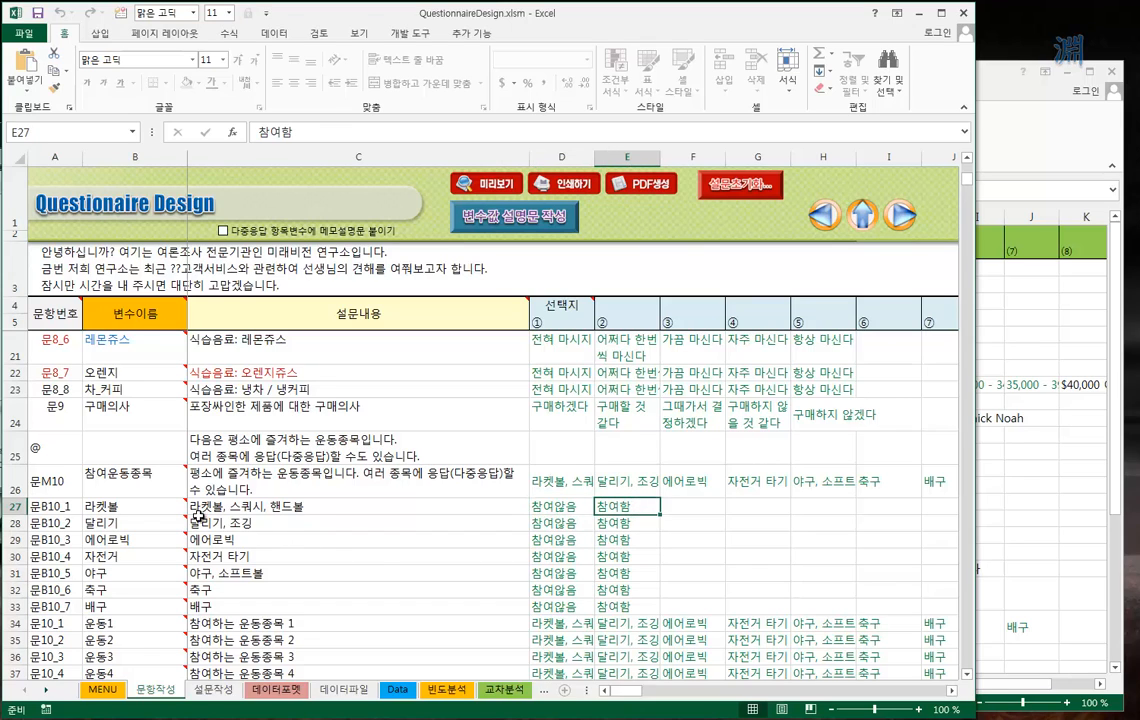
{"action": "left_click_drag", "start_coordinate": [55, 507], "coordinate": [611, 613]}
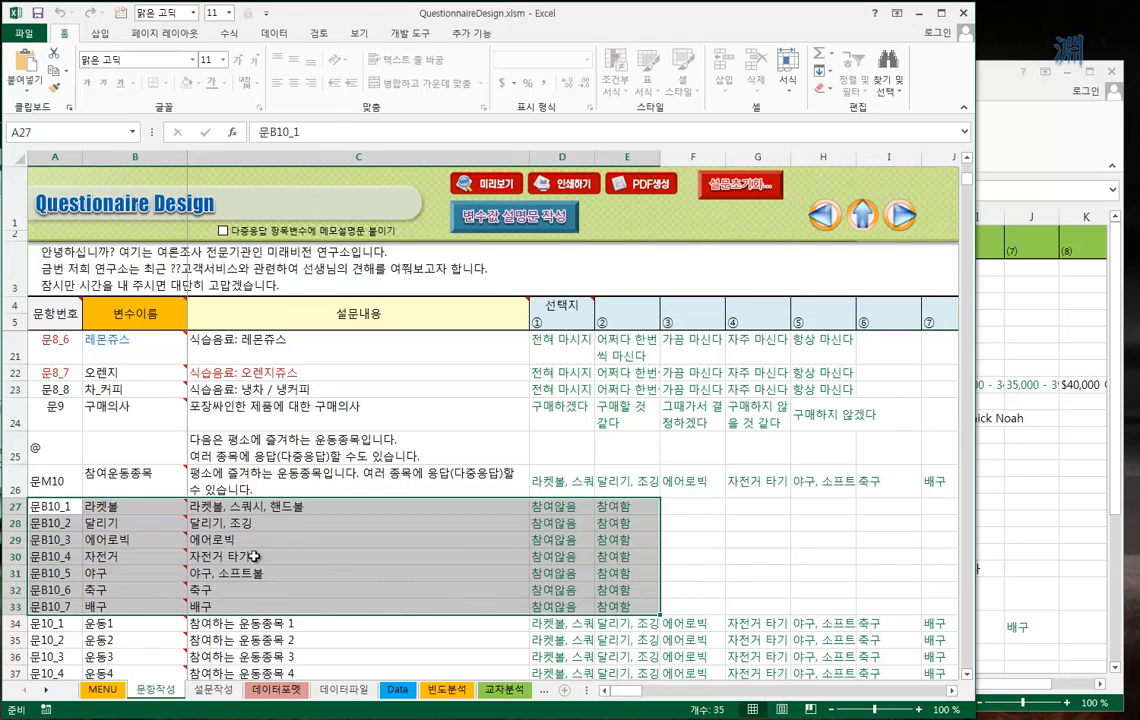
{"action": "left_click", "coordinate": [117, 527]}
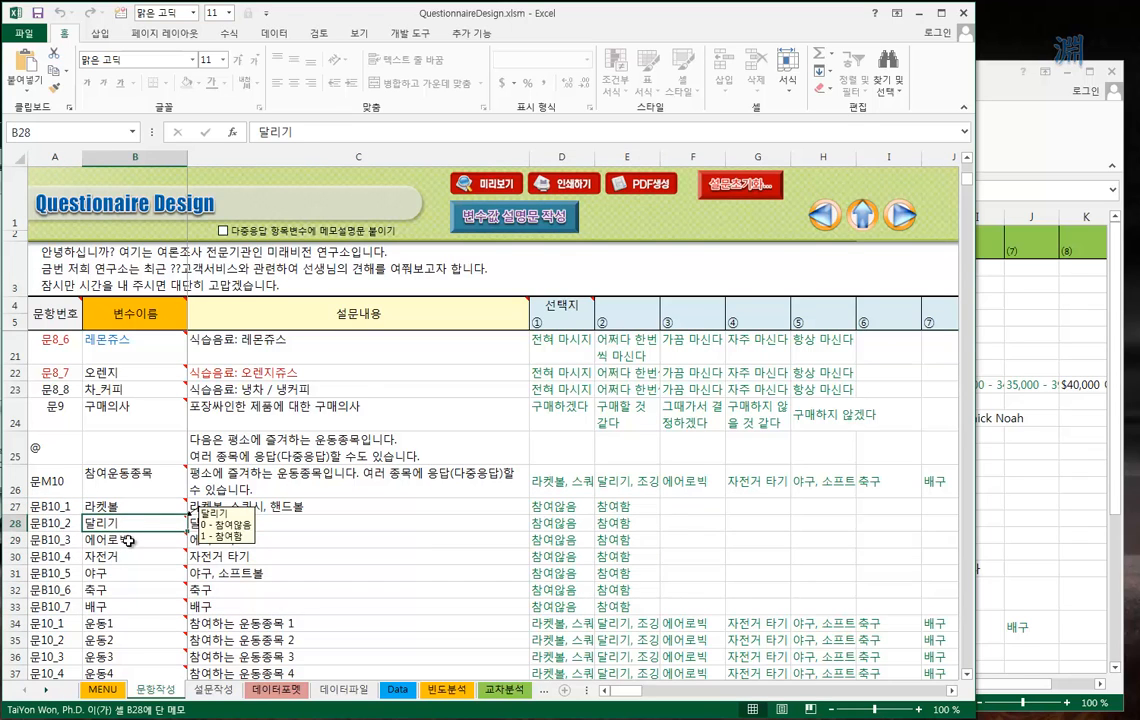
{"action": "scroll", "coordinate": [120, 530], "scroll_direction": "down", "scroll_amount": 1}
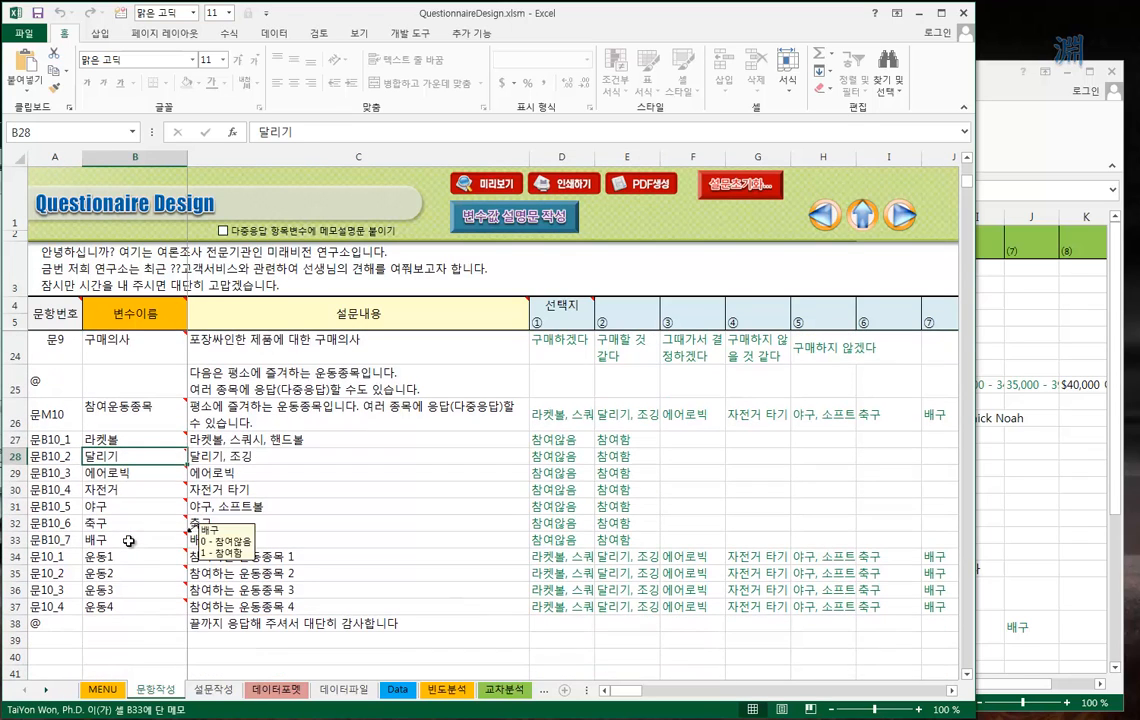
{"action": "left_click", "coordinate": [50, 606]}
Step: Review the # serial-number row, the 조사지역 row's code and region choices, and the question codes 문1 to 문7
{"action": "scroll", "coordinate": [134, 570], "scroll_direction": "up", "scroll_amount": 6}
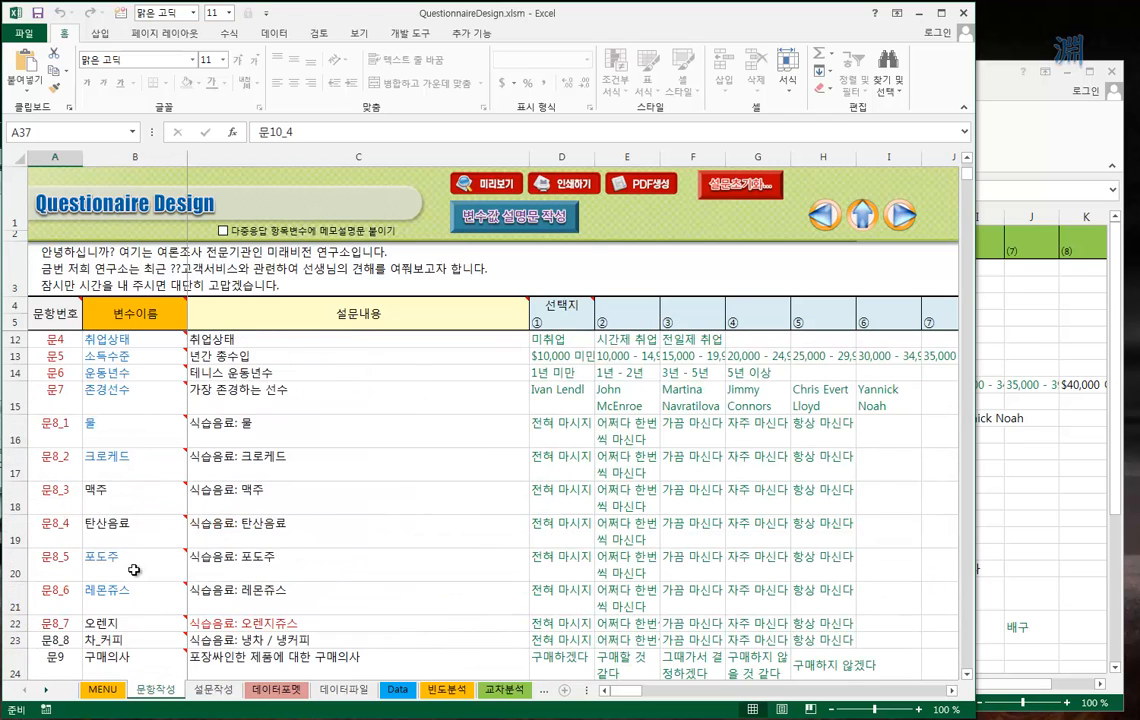
{"action": "mouse_move", "coordinate": [85, 478]}
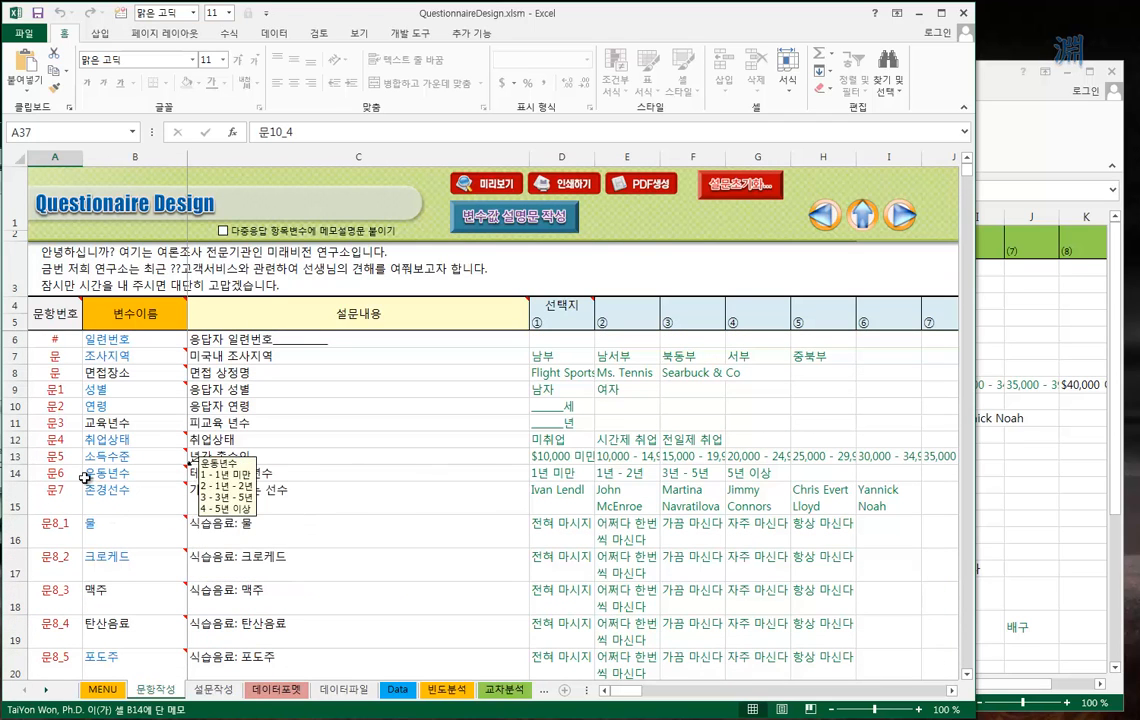
{"action": "left_click", "coordinate": [57, 342]}
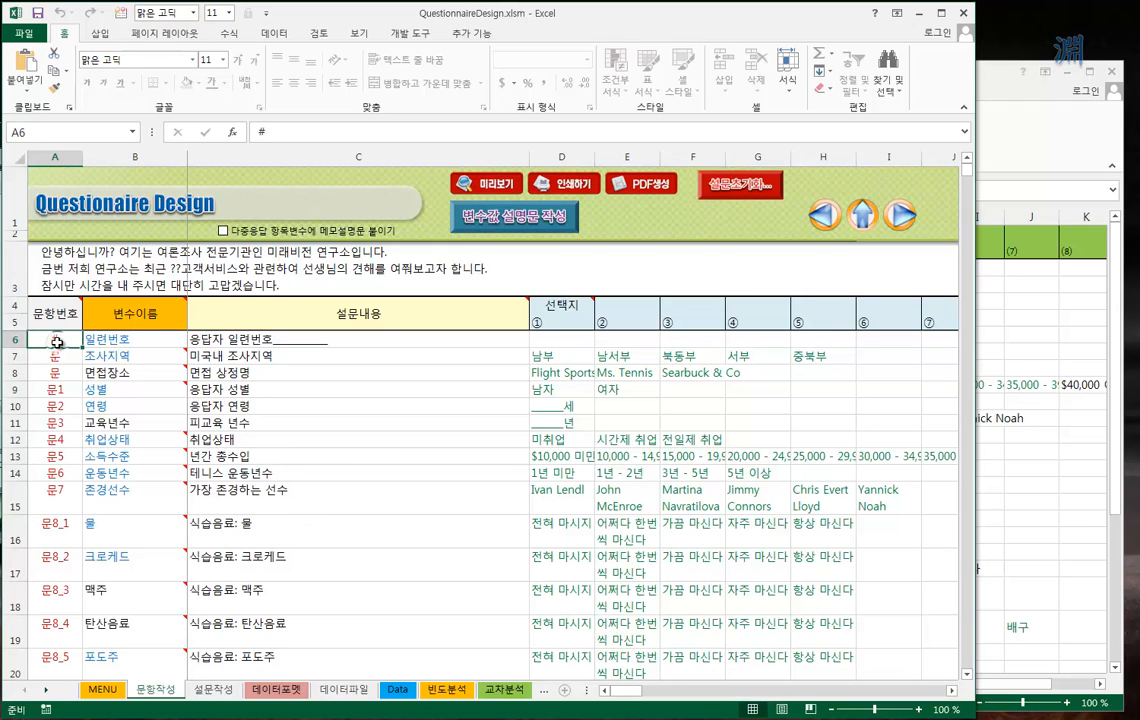
{"action": "left_click_drag", "start_coordinate": [57, 342], "coordinate": [315, 341]}
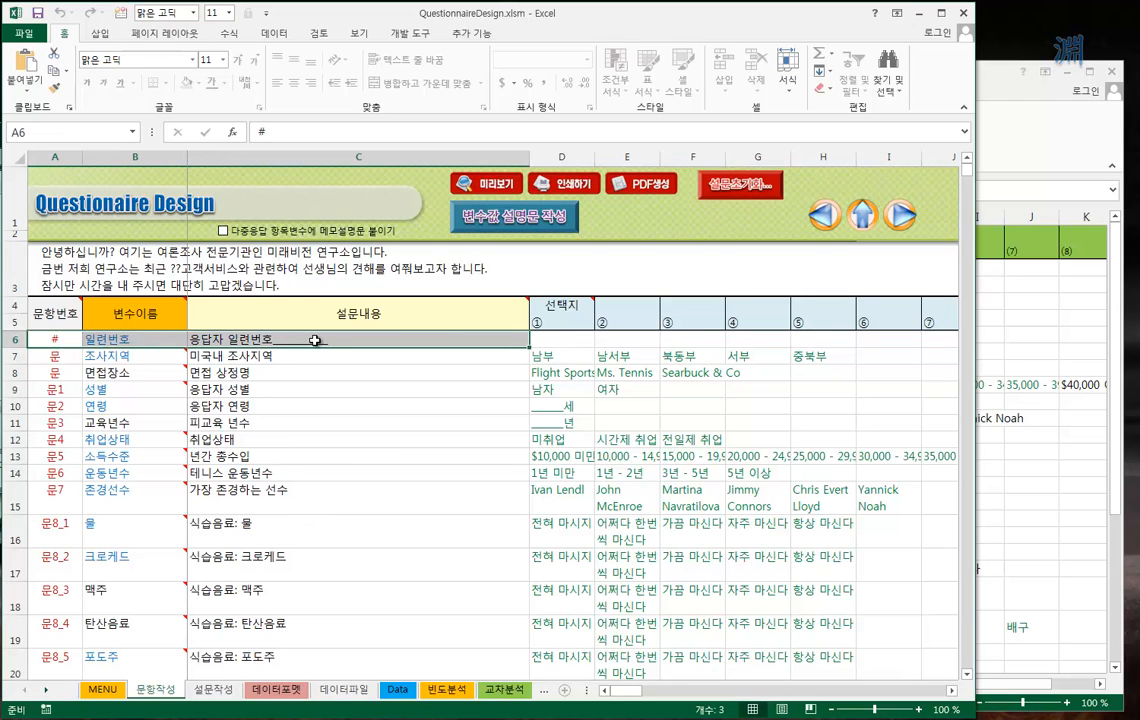
{"action": "left_click", "coordinate": [50, 357]}
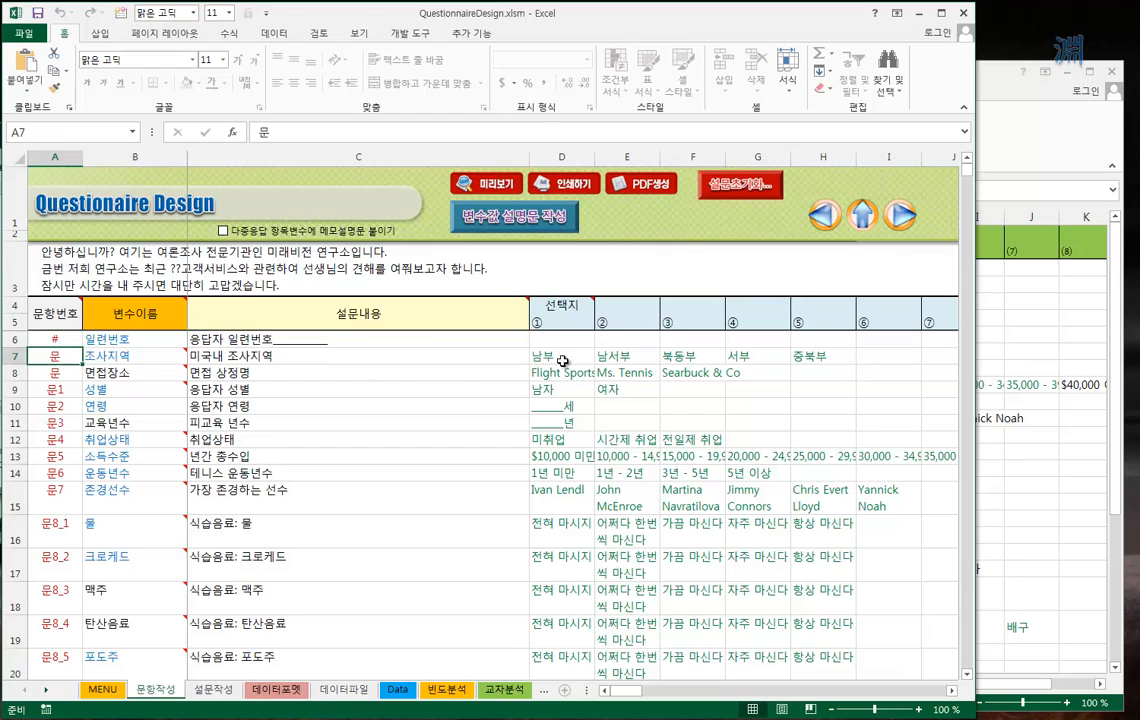
{"action": "left_click_drag", "start_coordinate": [563, 359], "coordinate": [820, 357]}
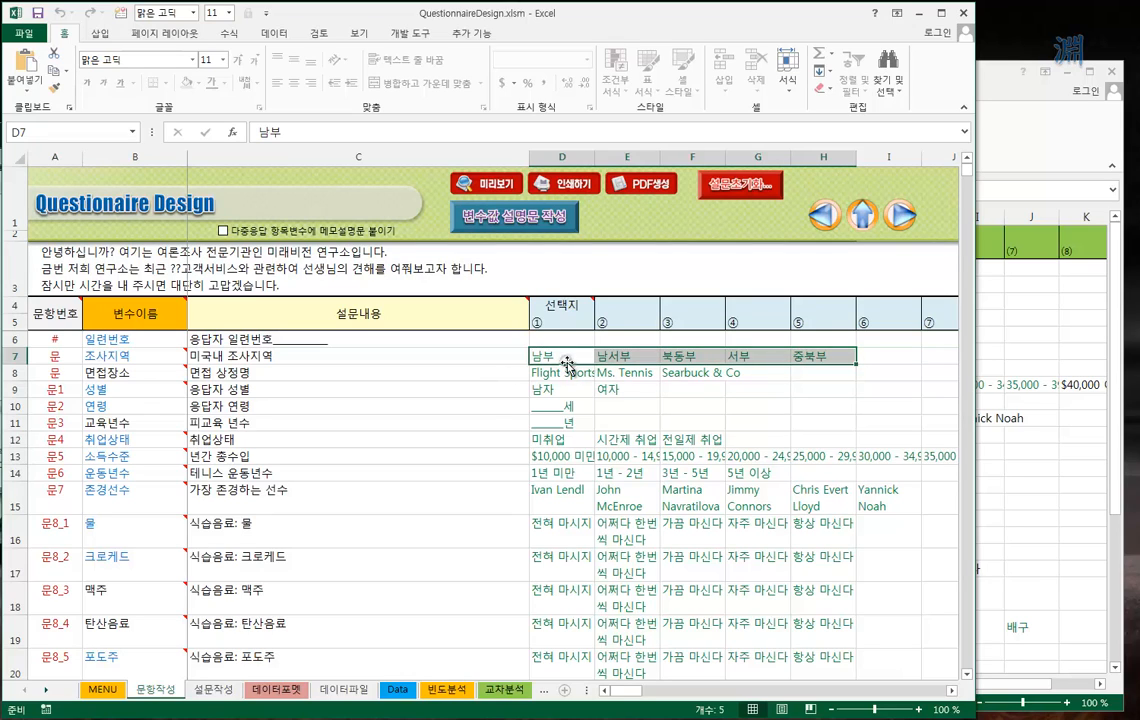
{"action": "left_click", "coordinate": [55, 406]}
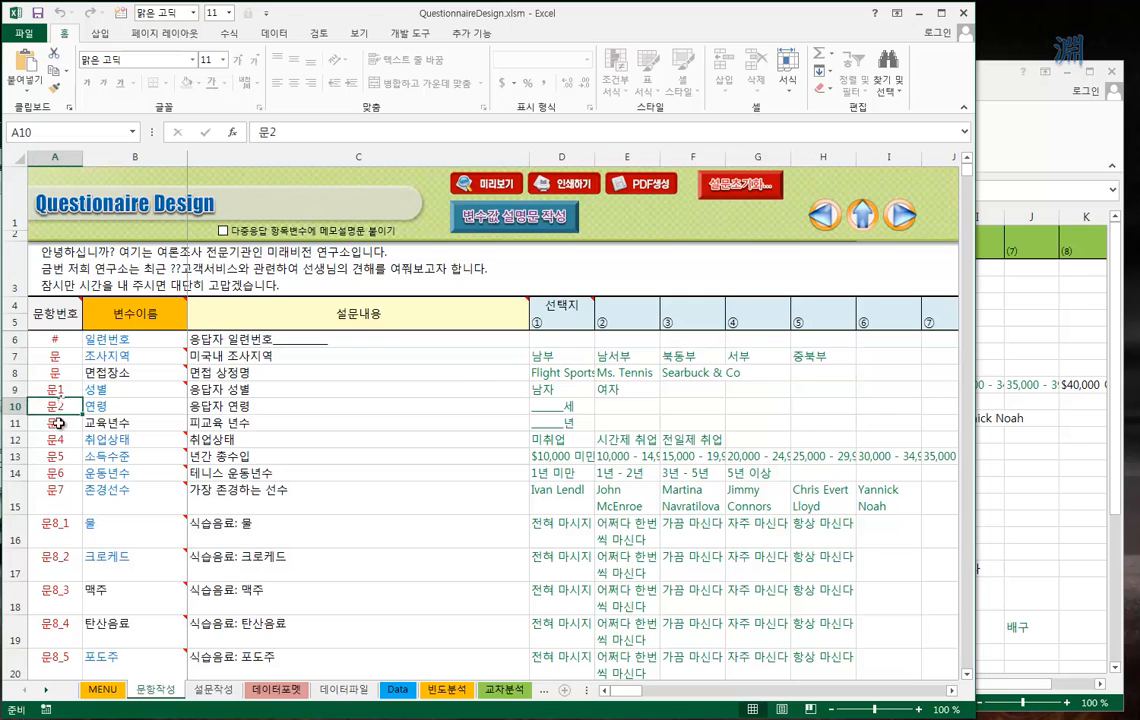
{"action": "left_click", "coordinate": [61, 488]}
{"action": "left_click", "coordinate": [70, 390]}
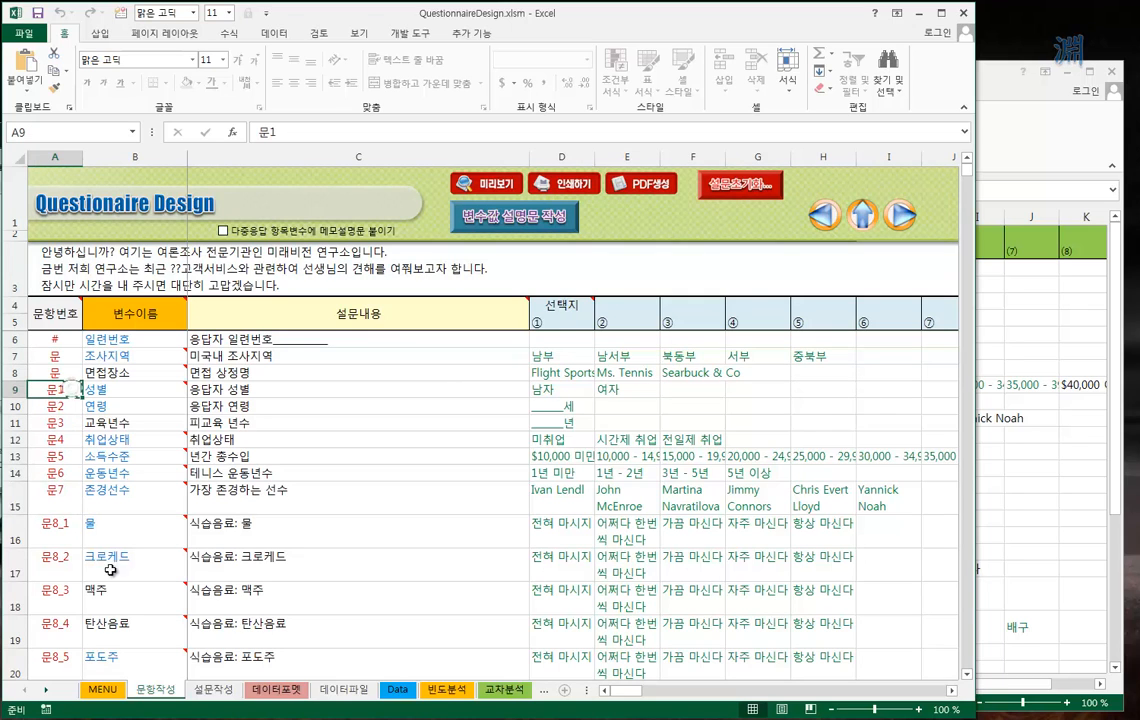
Step: Review the final questionnaire on the 설문작성 sheet, checking its question codes from Q1 through the QB10 items
{"action": "left_click", "coordinate": [213, 690]}
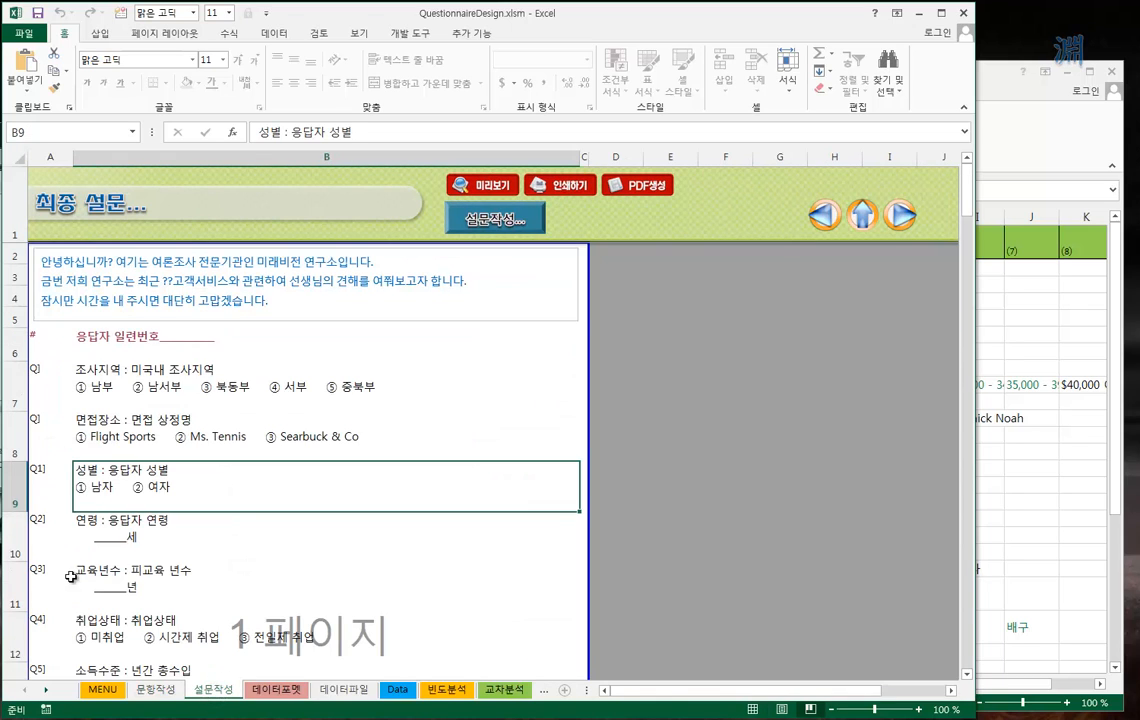
{"action": "left_click", "coordinate": [45, 535]}
{"action": "left_click", "coordinate": [62, 583]}
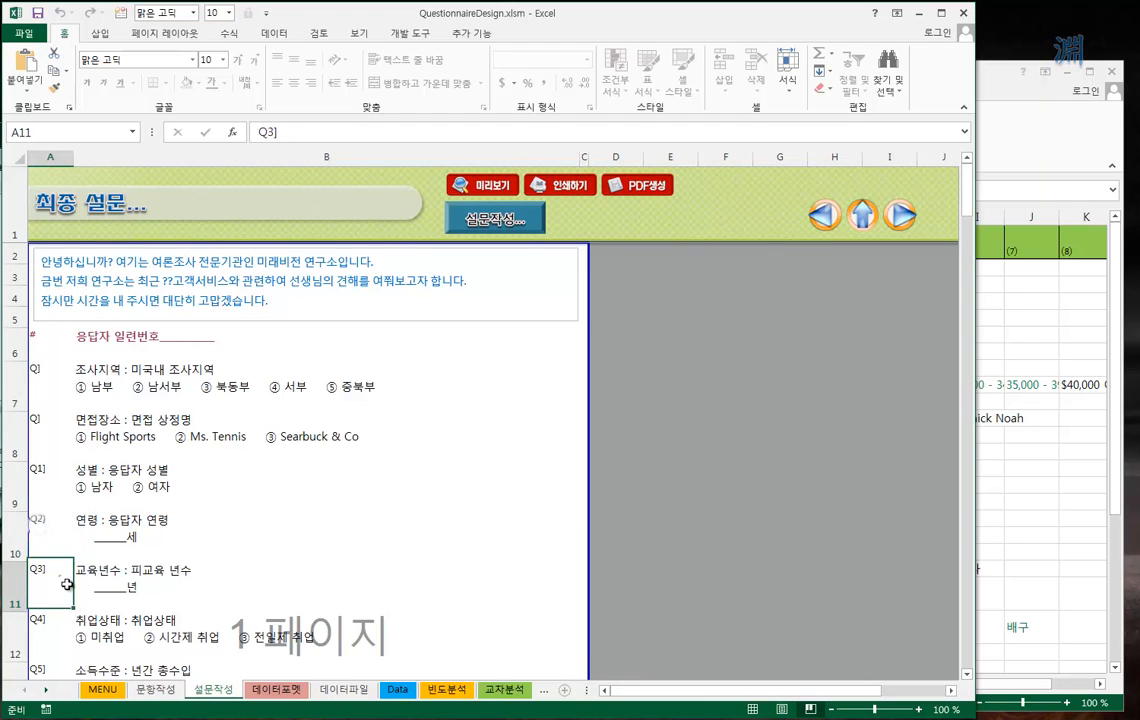
{"action": "scroll", "coordinate": [96, 600], "scroll_direction": "down", "scroll_amount": 4}
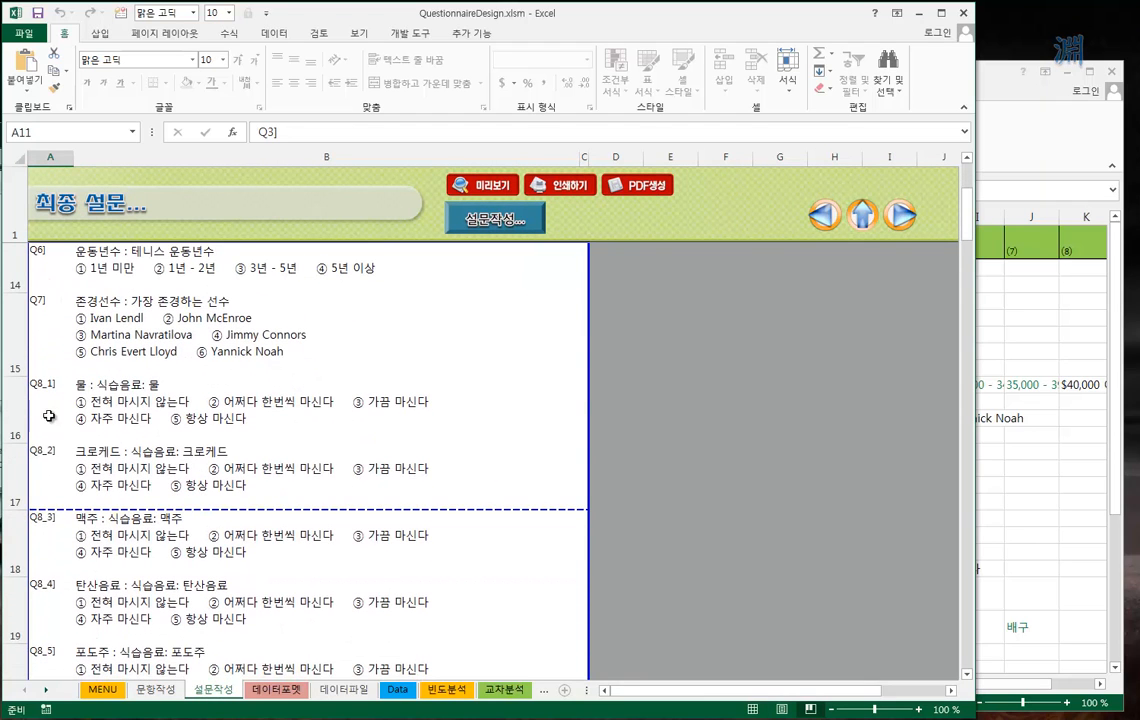
{"action": "scroll", "coordinate": [54, 542], "scroll_direction": "down", "scroll_amount": 6}
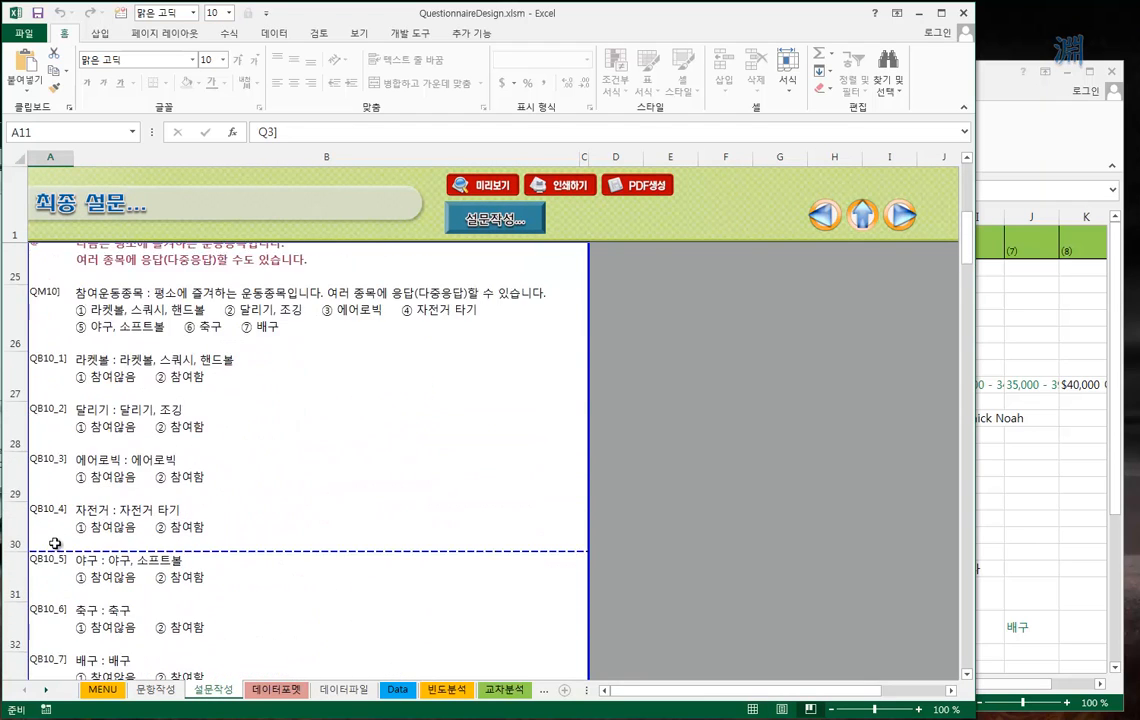
{"action": "scroll", "coordinate": [55, 543], "scroll_direction": "up", "scroll_amount": 6}
{"action": "scroll", "coordinate": [55, 543], "scroll_direction": "up", "scroll_amount": 4}
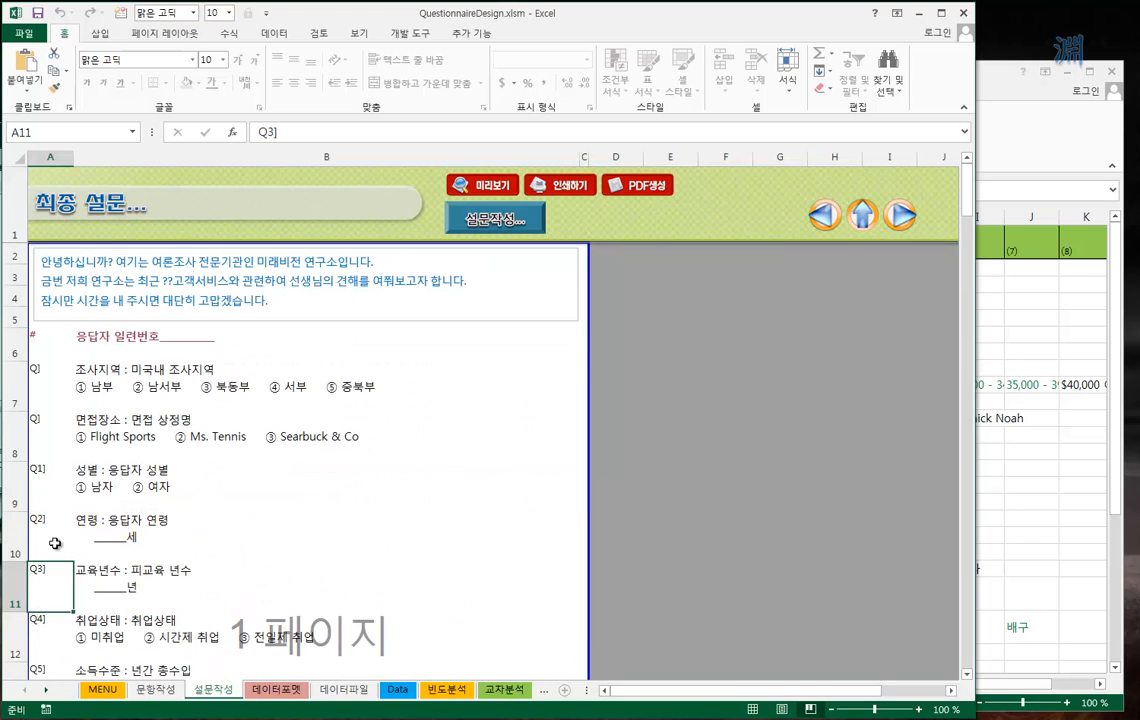
Step: Return to the 문항작성 sheet and review code 문8_1 and the multiple-response row 문M10 with its sport choices
{"action": "left_click", "coordinate": [141, 697]}
{"action": "left_click", "coordinate": [60, 470]}
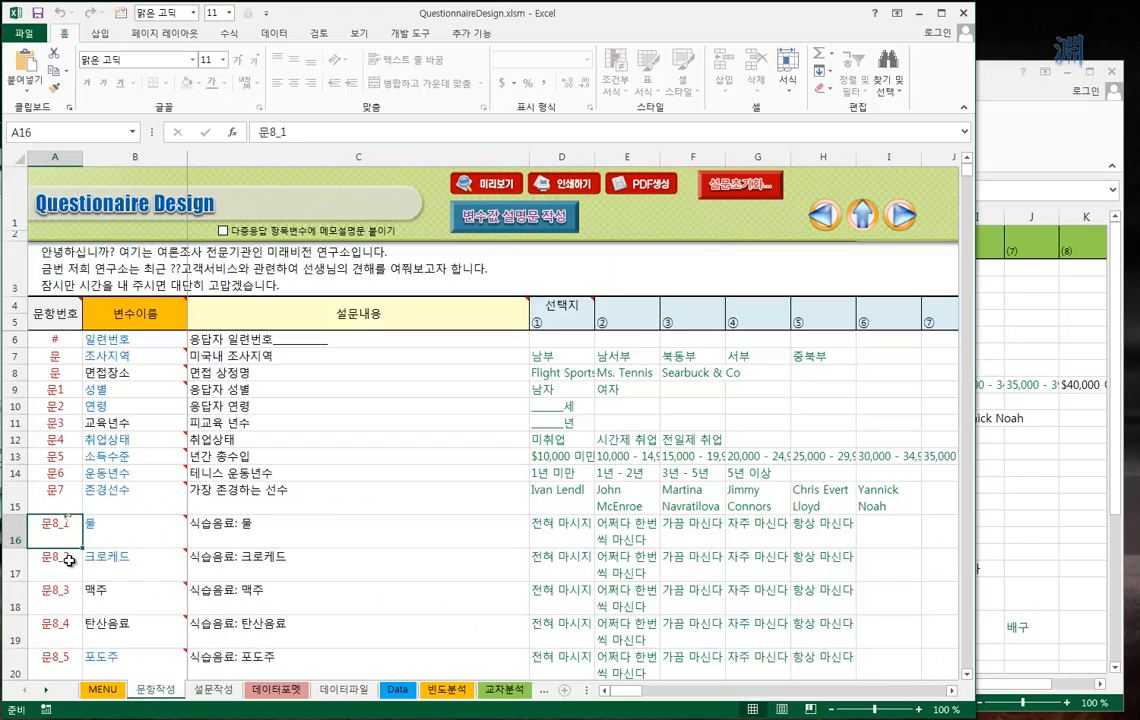
{"action": "scroll", "coordinate": [68, 562], "scroll_direction": "down", "scroll_amount": 6}
{"action": "scroll", "coordinate": [60, 560], "scroll_direction": "up", "scroll_amount": 4}
{"action": "scroll", "coordinate": [50, 540], "scroll_direction": "down", "scroll_amount": 3}
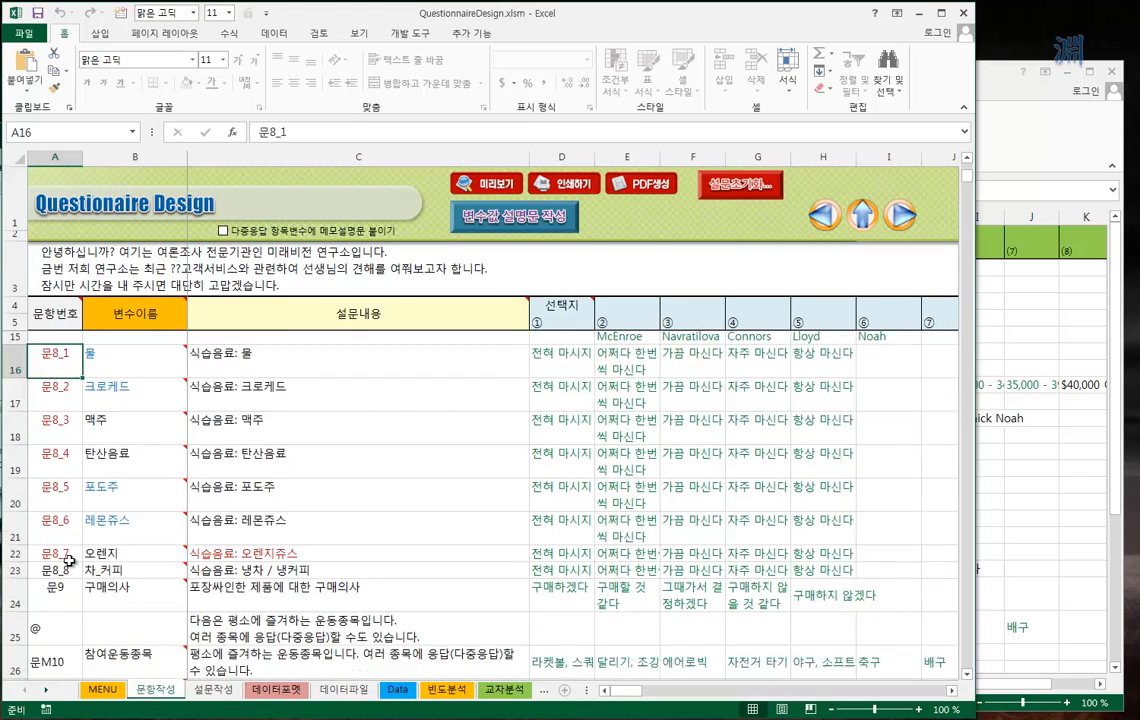
{"action": "left_click", "coordinate": [48, 482]}
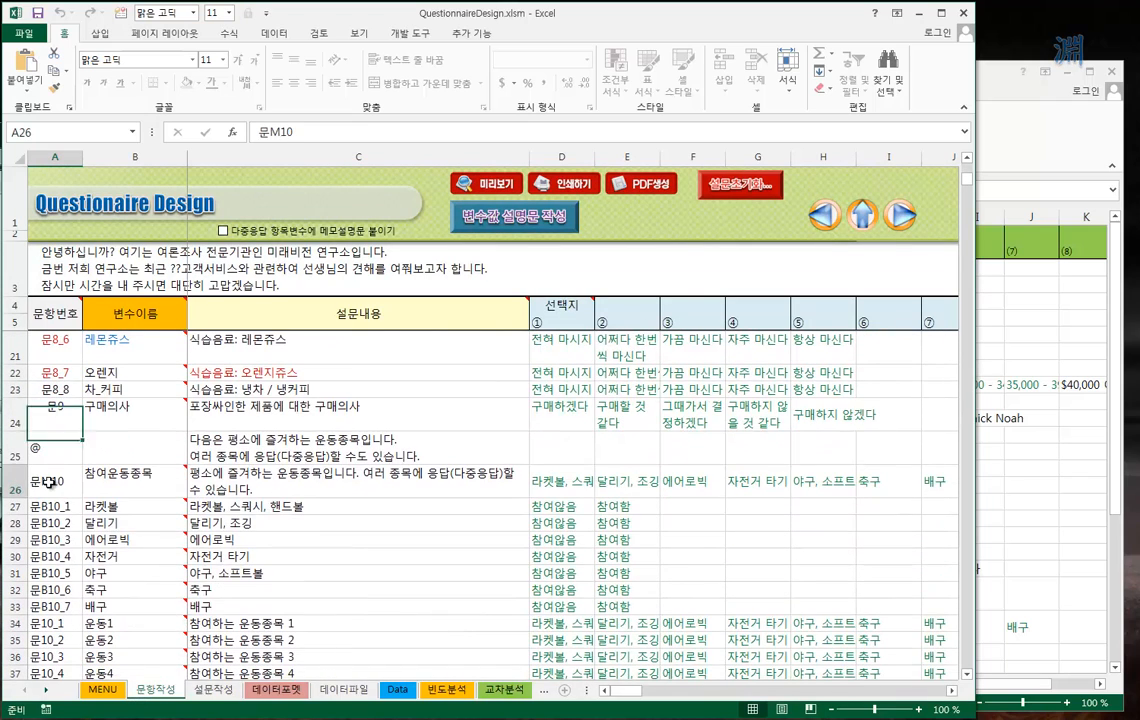
{"action": "left_click_drag", "start_coordinate": [48, 482], "coordinate": [900, 484]}
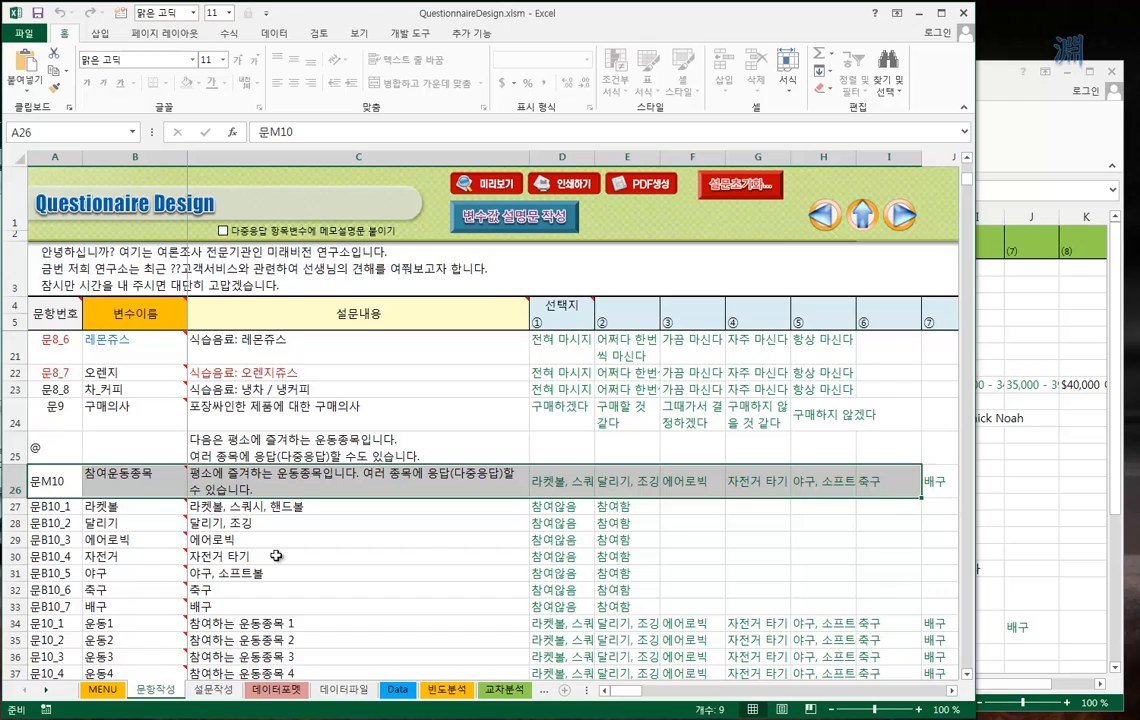
Step: Examine the block of sport items 문B10_1 to 문B10_7, from the 라켓볼 variable to the 참여함 choices
{"action": "left_click", "coordinate": [113, 507]}
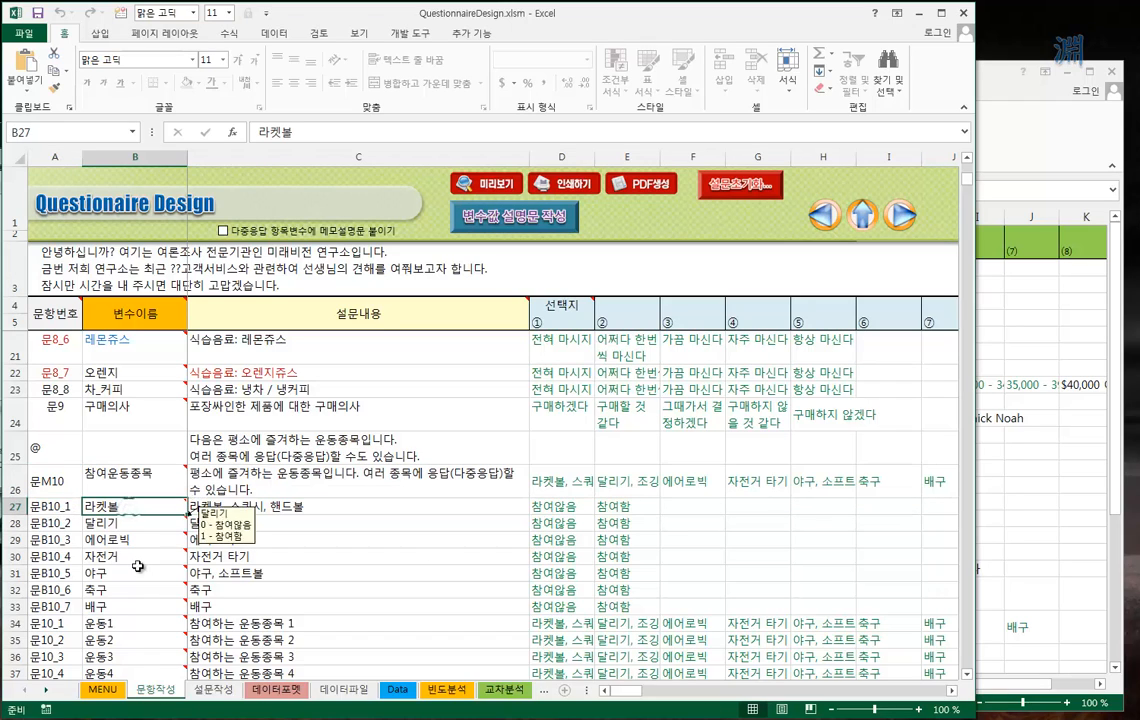
{"action": "left_click_drag", "start_coordinate": [51, 512], "coordinate": [615, 606]}
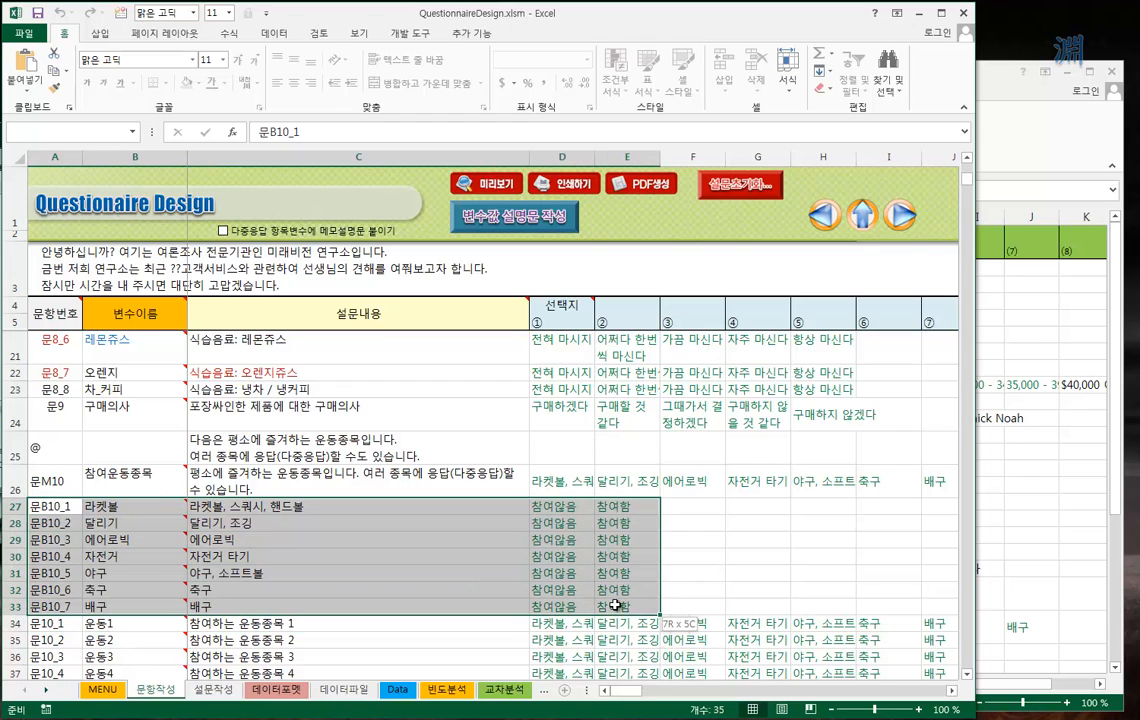
{"action": "left_click", "coordinate": [62, 512]}
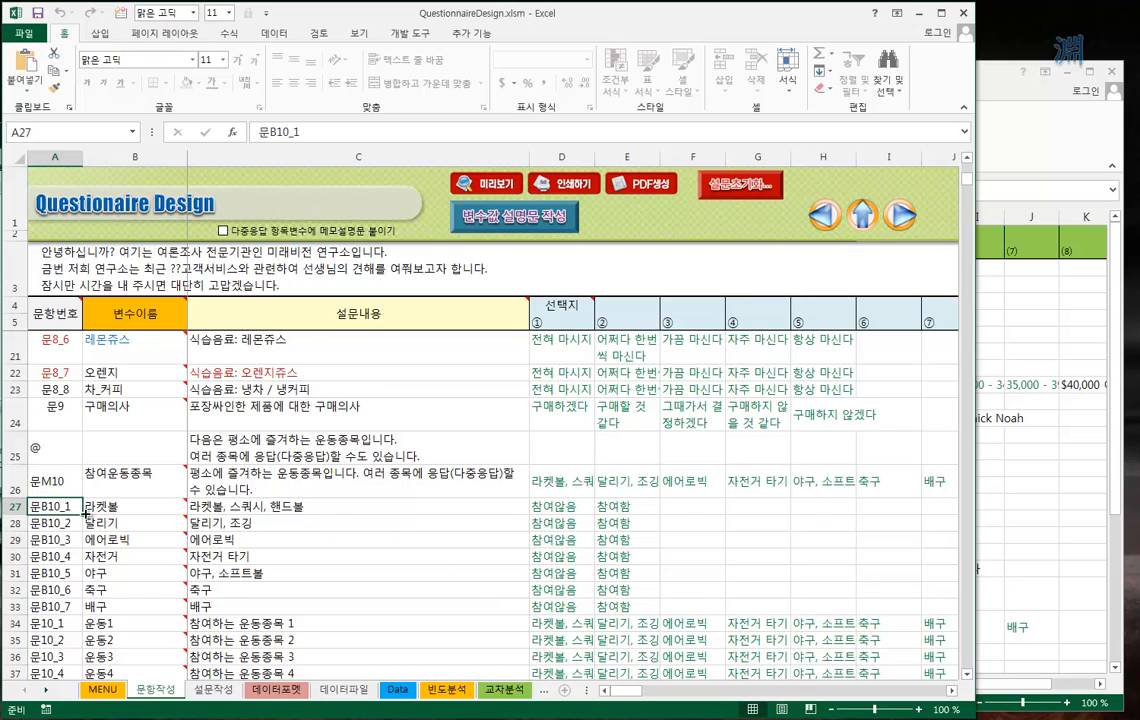
{"action": "left_click_drag", "start_coordinate": [52, 507], "coordinate": [627, 606]}
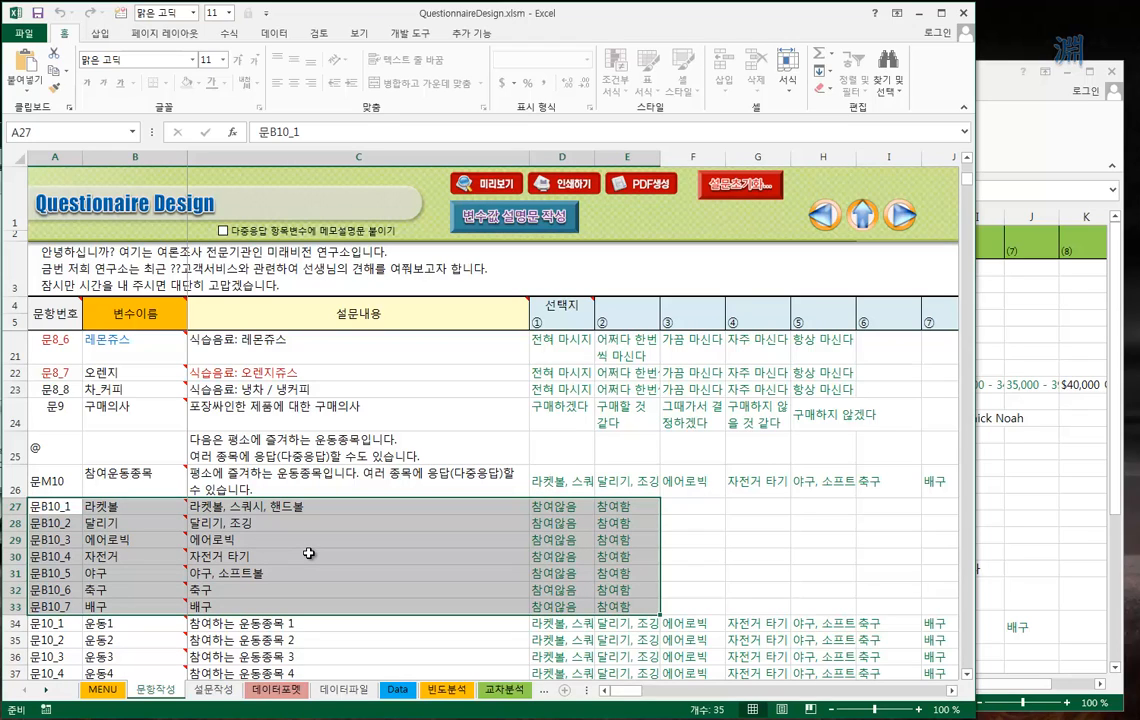
{"action": "left_click", "coordinate": [309, 553]}
{"action": "scroll", "coordinate": [310, 554], "scroll_direction": "up", "scroll_amount": 5}
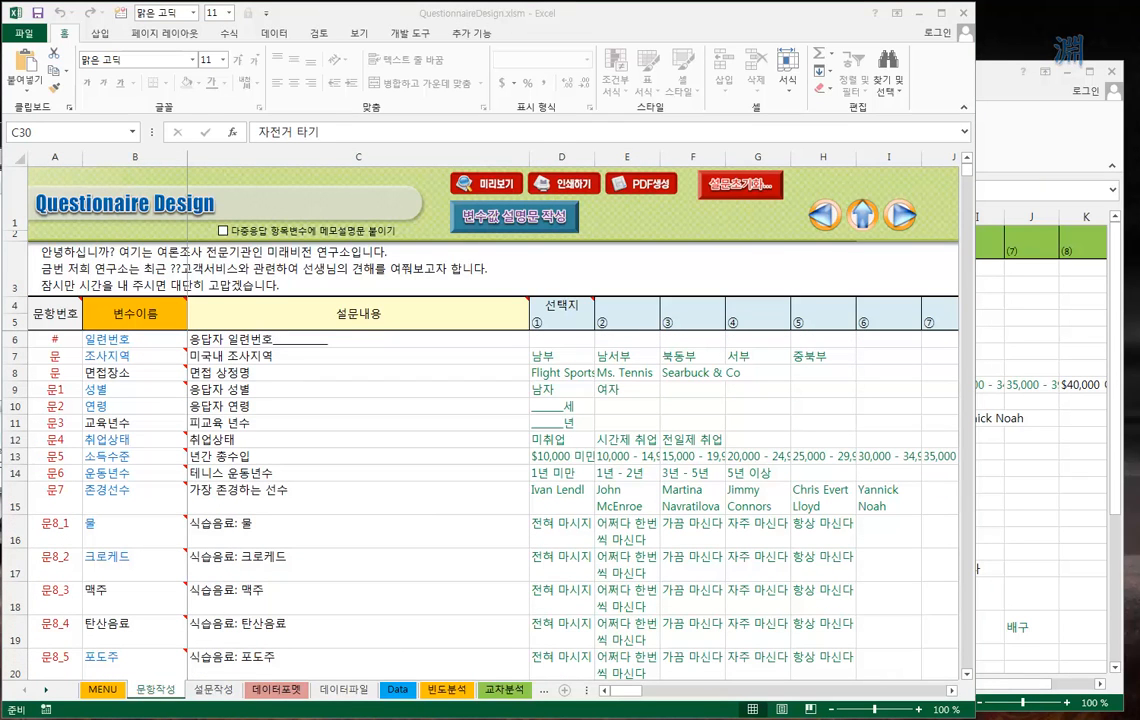
Step: Open 갈증음료.txt from the EXCEL data folder in Notepad and resize its window to show beside the question list
{"action": "key", "text": "super+e"}
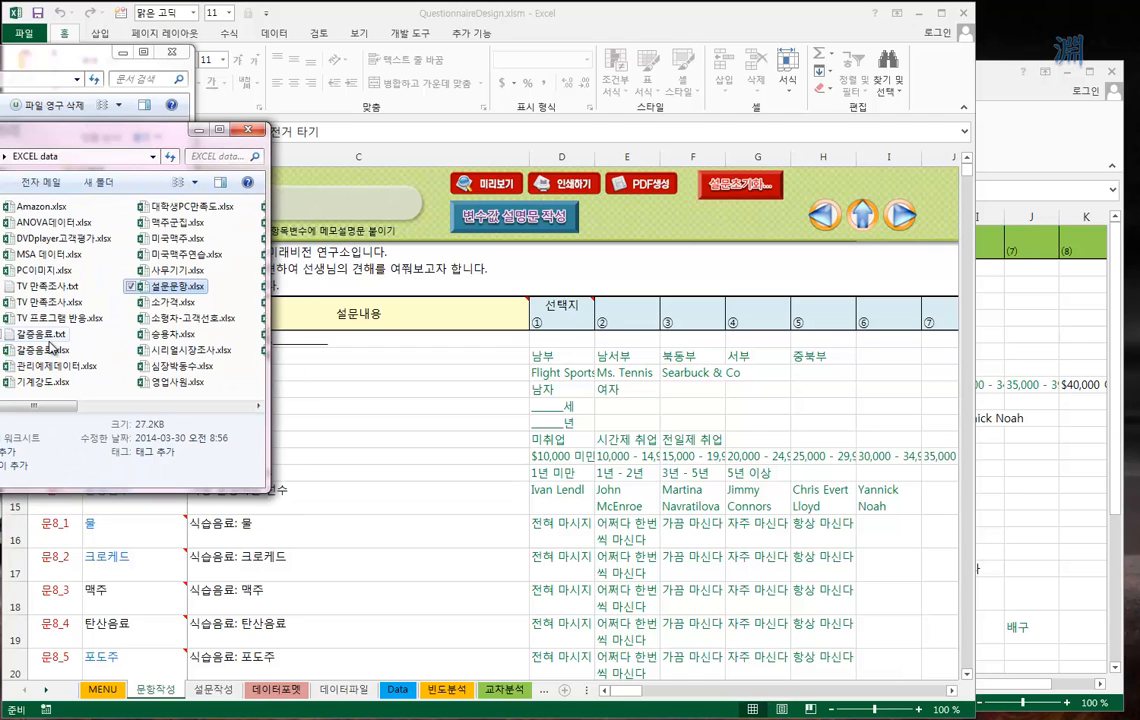
{"action": "double_click", "coordinate": [38, 334]}
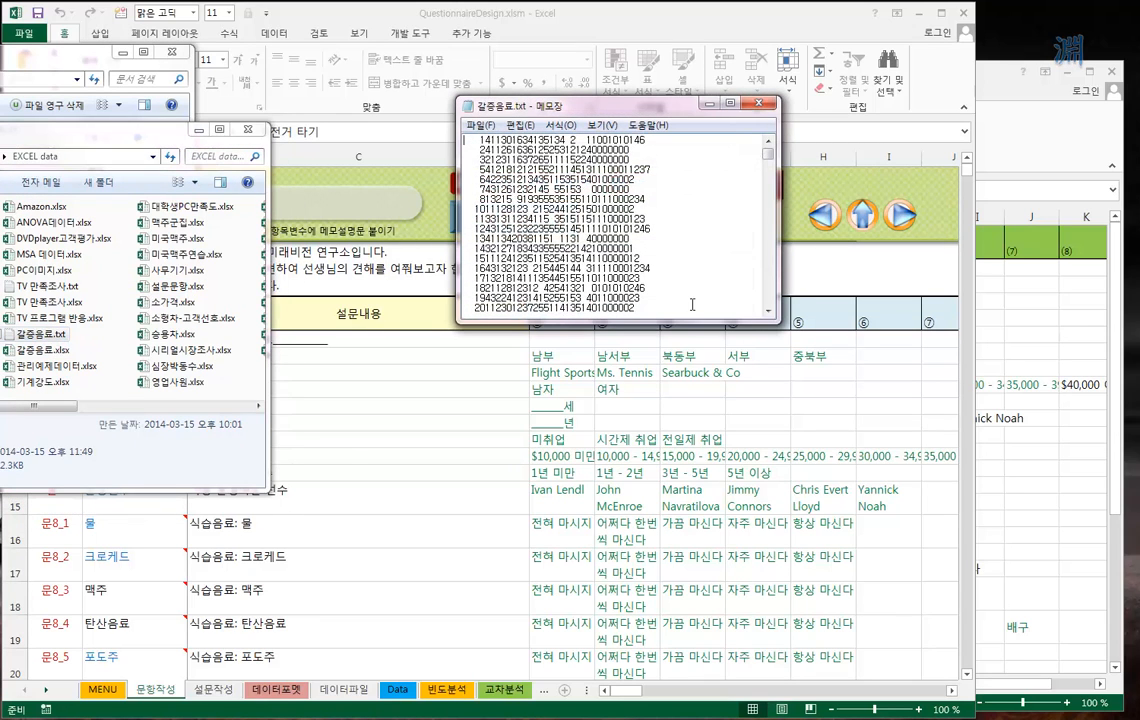
{"action": "left_click_drag", "start_coordinate": [778, 321], "coordinate": [1088, 455]}
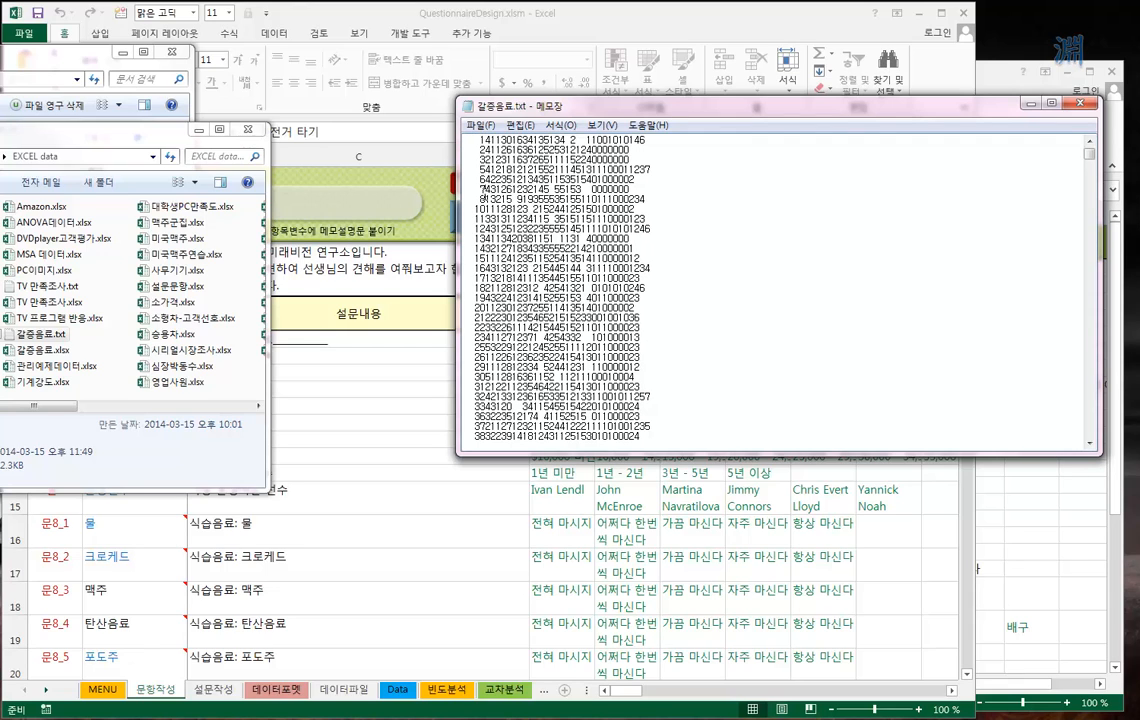
{"action": "left_click", "coordinate": [281, 308]}
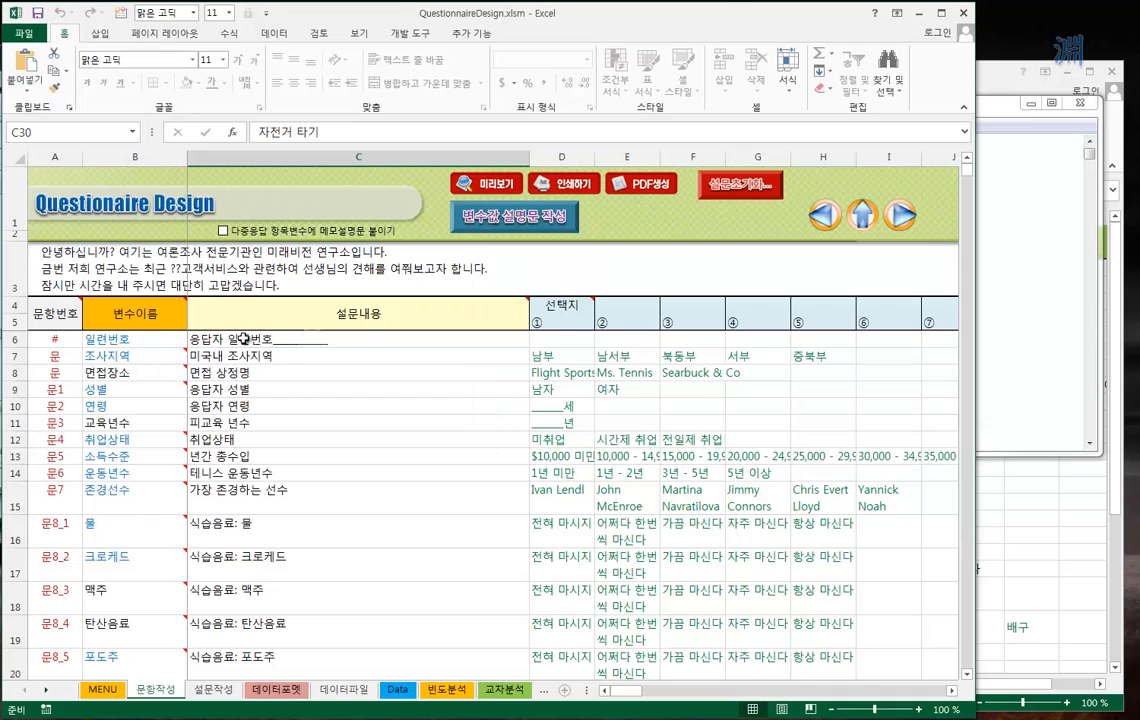
{"action": "left_click", "coordinate": [1020, 267]}
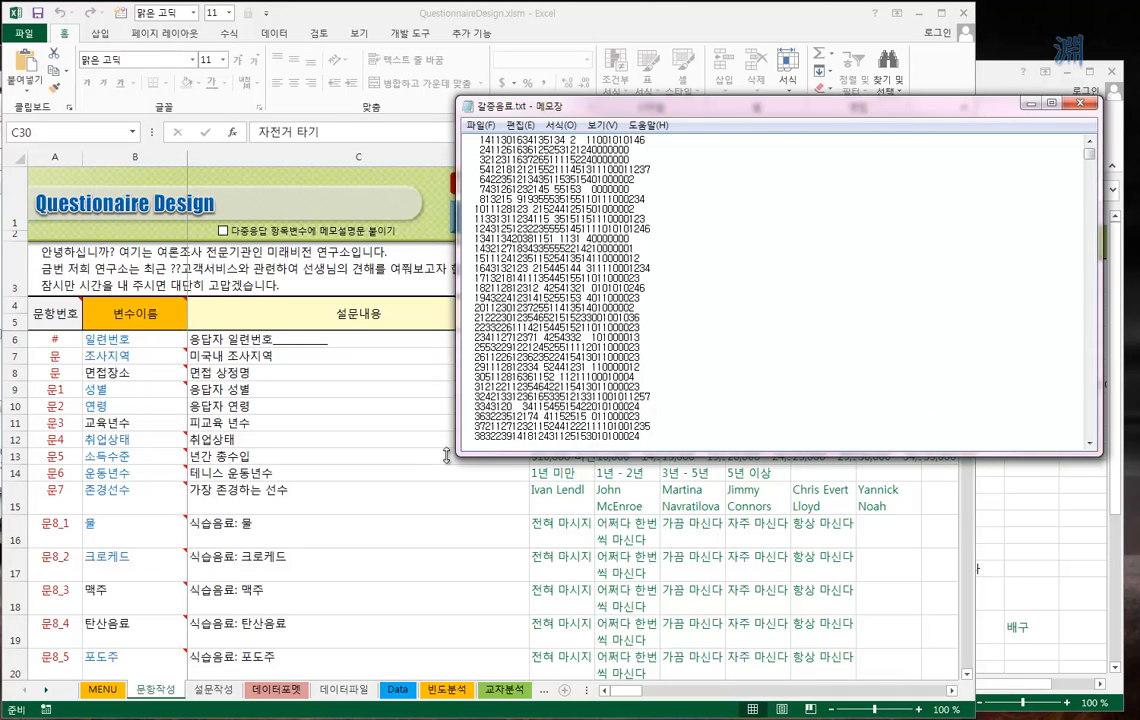
{"action": "left_click_drag", "start_coordinate": [461, 455], "coordinate": [529, 455]}
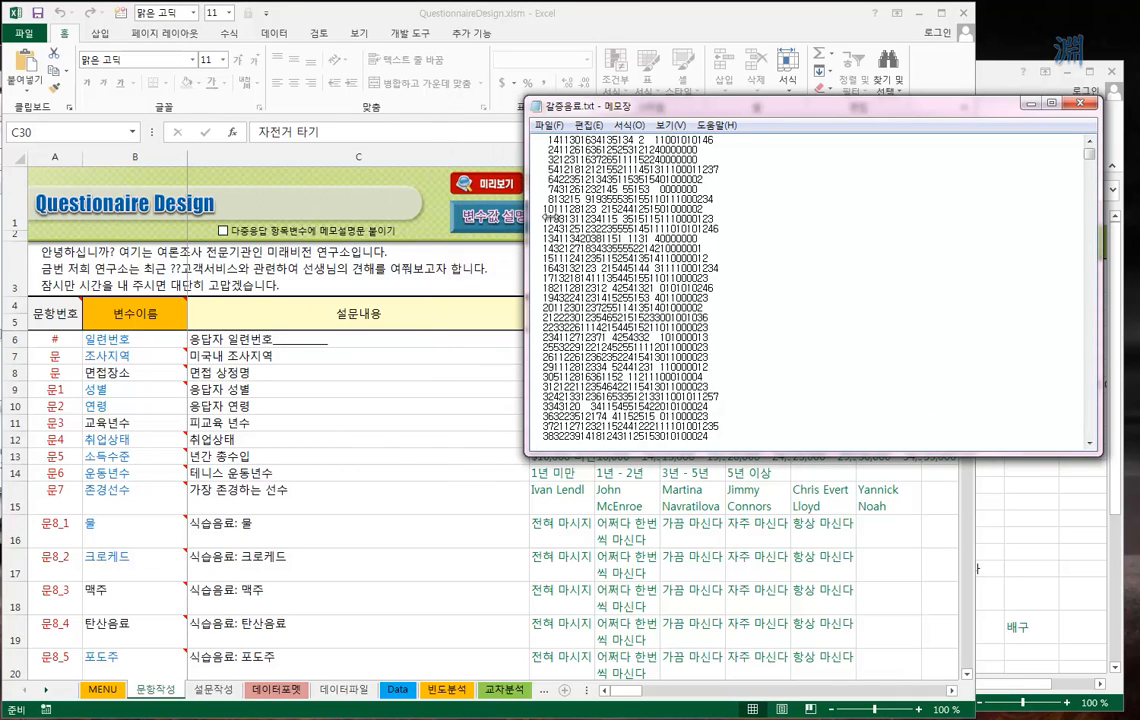
Step: Copy 갈증음료.txt from the EXCEL data folder to the Documents library
{"action": "left_click", "coordinate": [2, 368]}
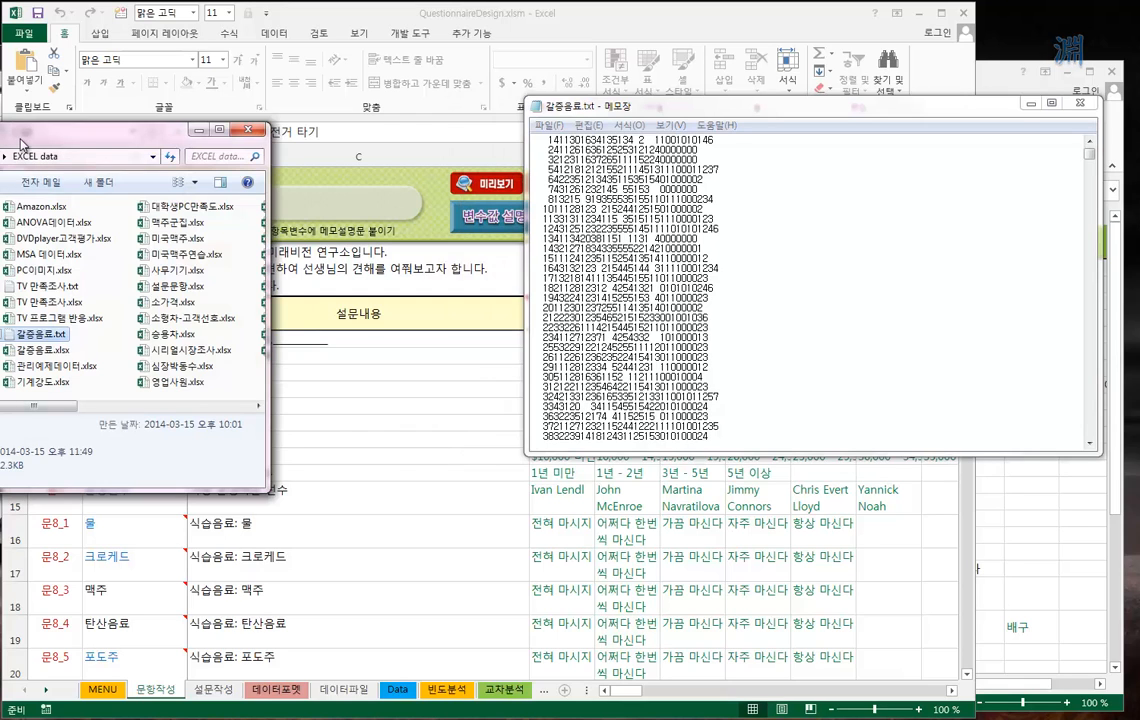
{"action": "left_click_drag", "start_coordinate": [20, 138], "coordinate": [37, 312]}
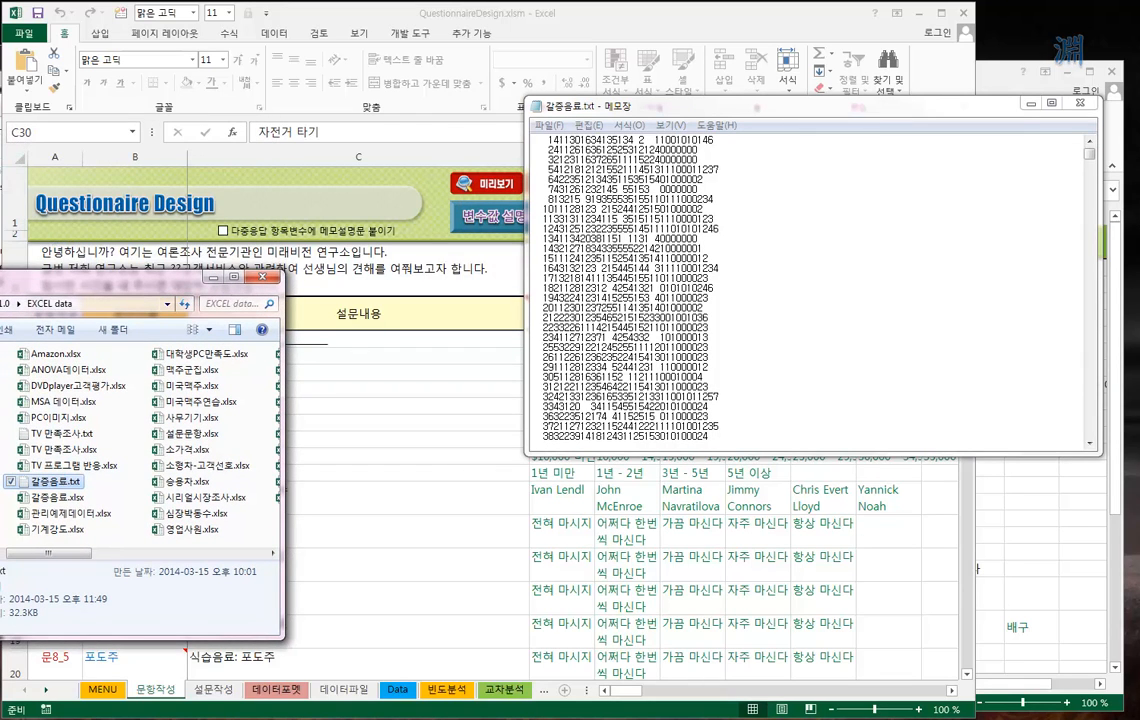
{"action": "right_click", "coordinate": [3, 138]}
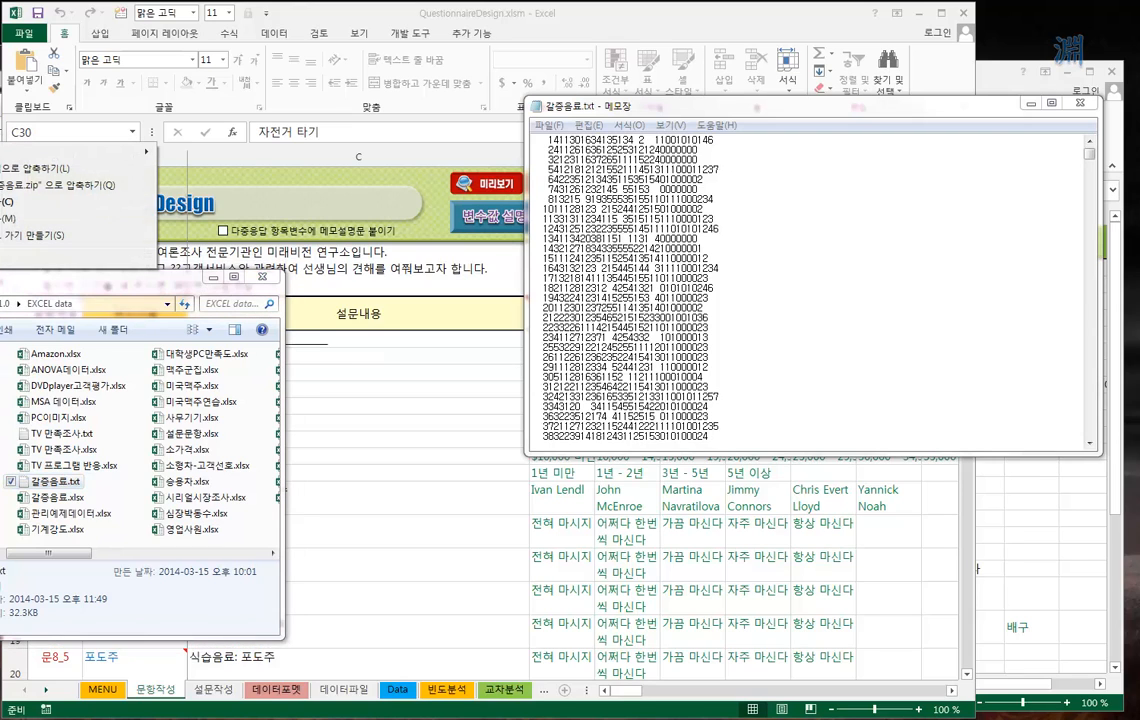
{"action": "left_click", "coordinate": [4, 203]}
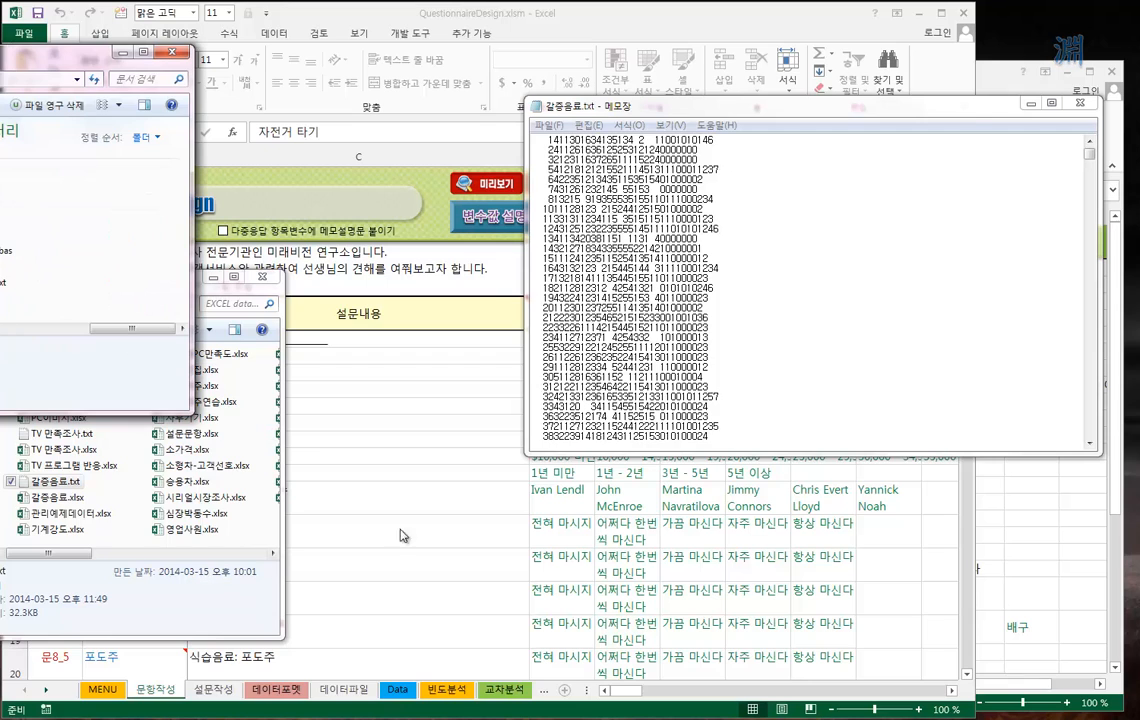
Step: Return to the 문항작성 sheet and run 설문초기화 to initialise the 문항작성, 설문작성 and 데이터포맷 sheets
{"action": "left_click", "coordinate": [457, 500]}
{"action": "left_click", "coordinate": [630, 499]}
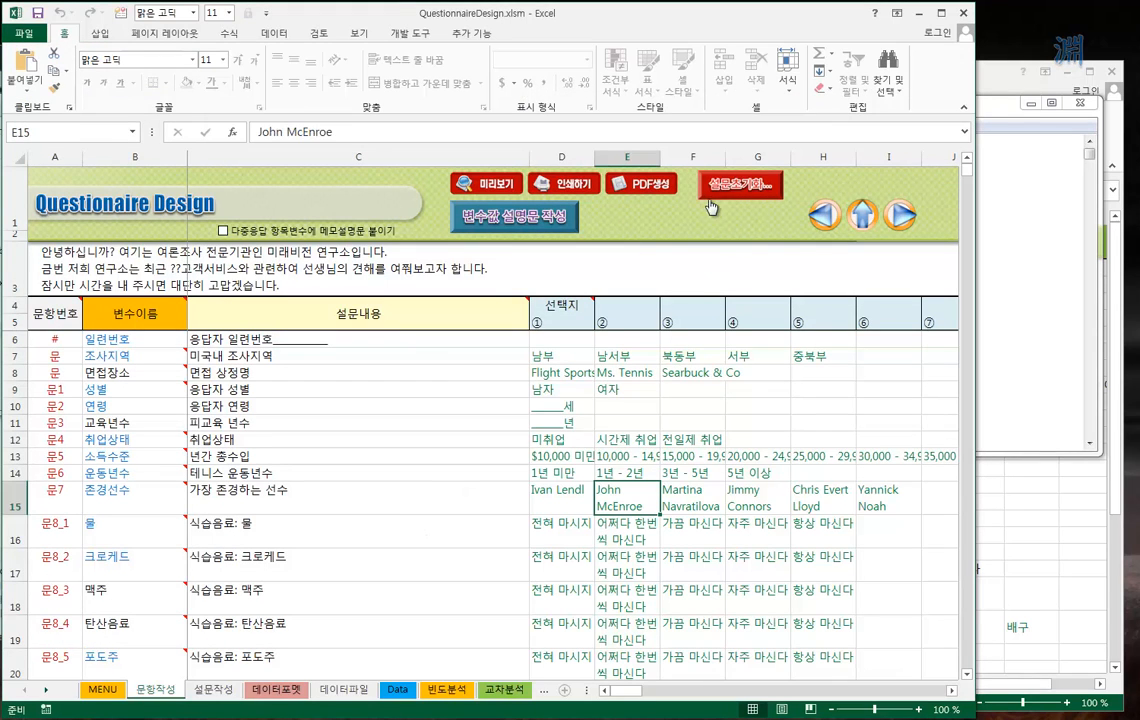
{"action": "left_click", "coordinate": [757, 197]}
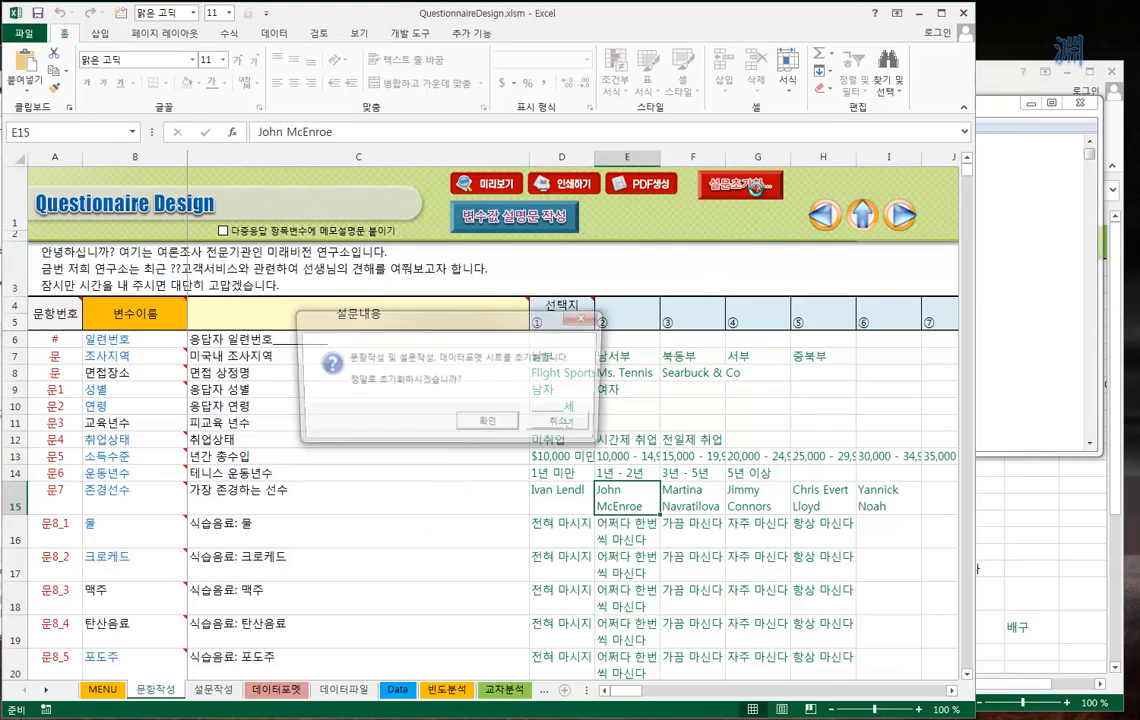
{"action": "left_click", "coordinate": [472, 424]}
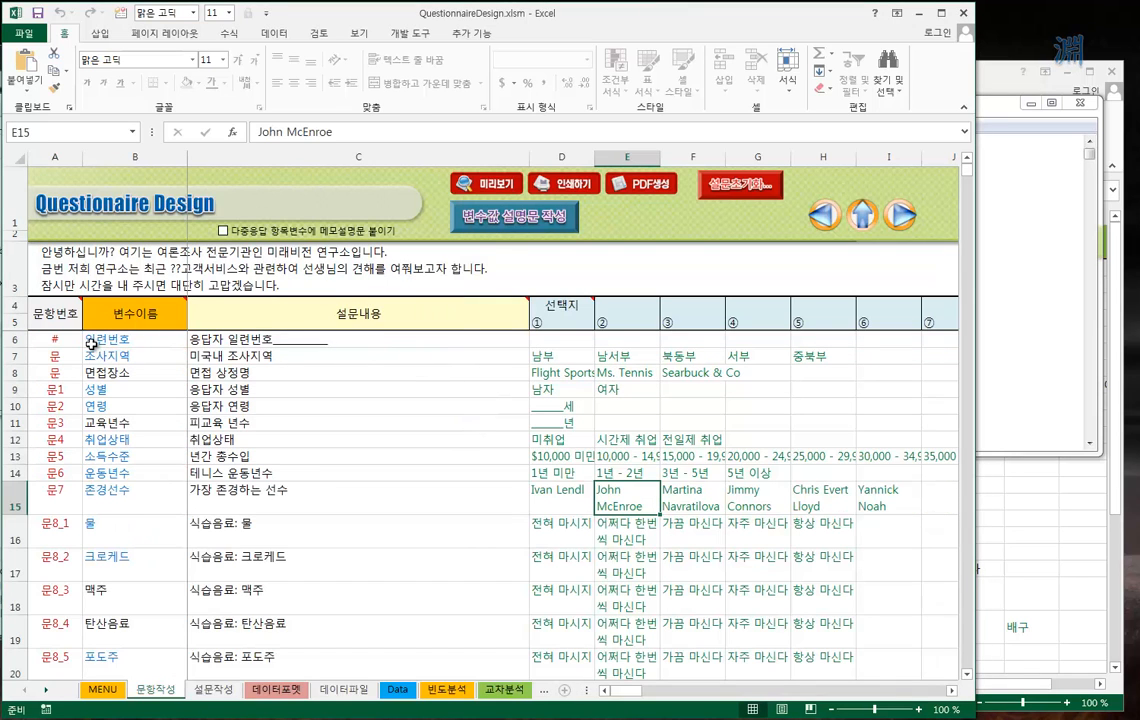
Step: Check the 설문작성 sheet, the format rows 2 and 3 on 데이터포맷, and the 데이터파일 sheet after the reset
{"action": "left_click", "coordinate": [91, 343]}
{"action": "left_click", "coordinate": [213, 690]}
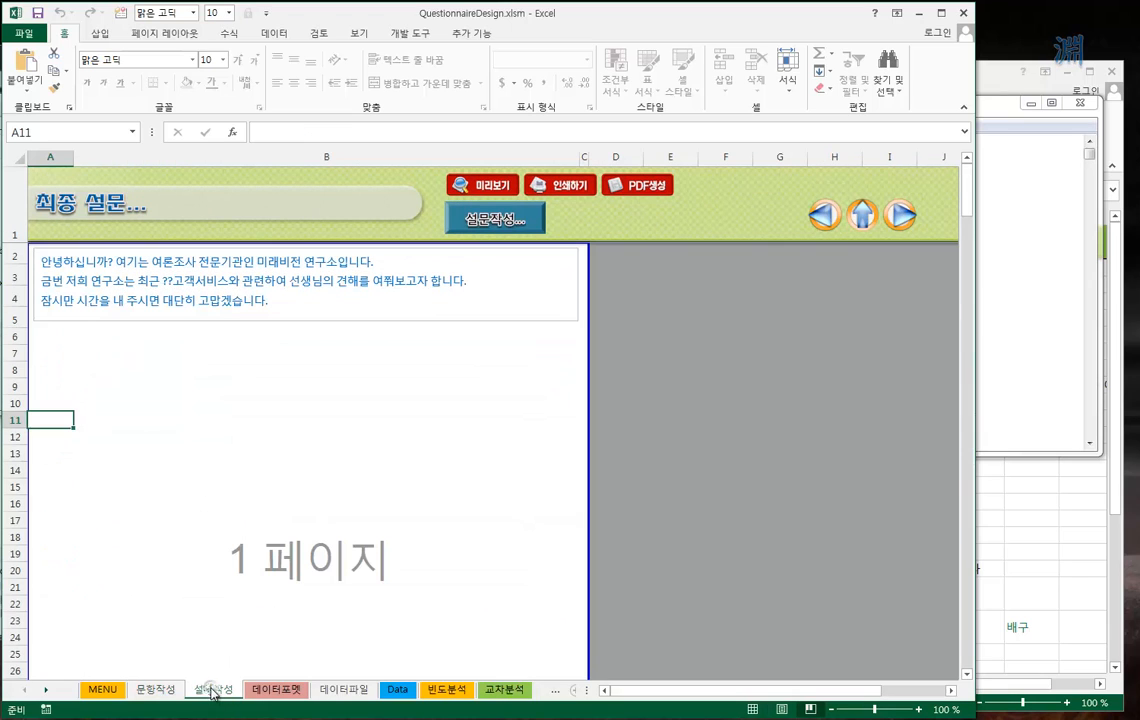
{"action": "left_click", "coordinate": [276, 692]}
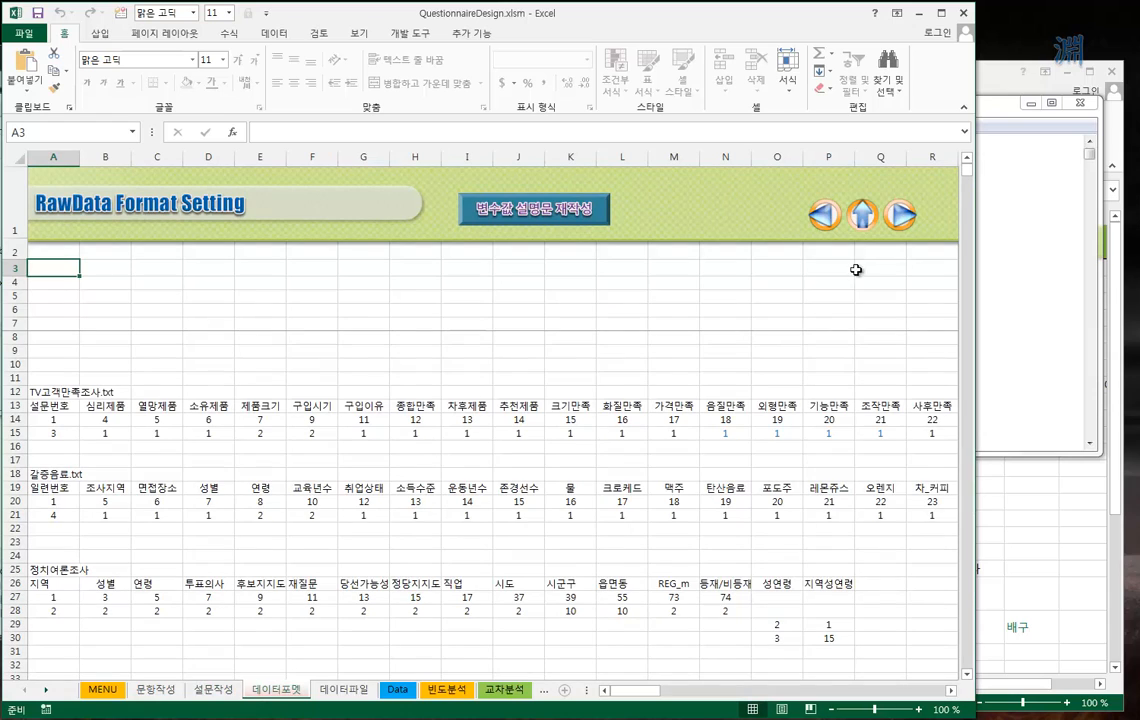
{"action": "left_click", "coordinate": [62, 251]}
{"action": "left_click", "coordinate": [101, 270]}
{"action": "left_click", "coordinate": [160, 267]}
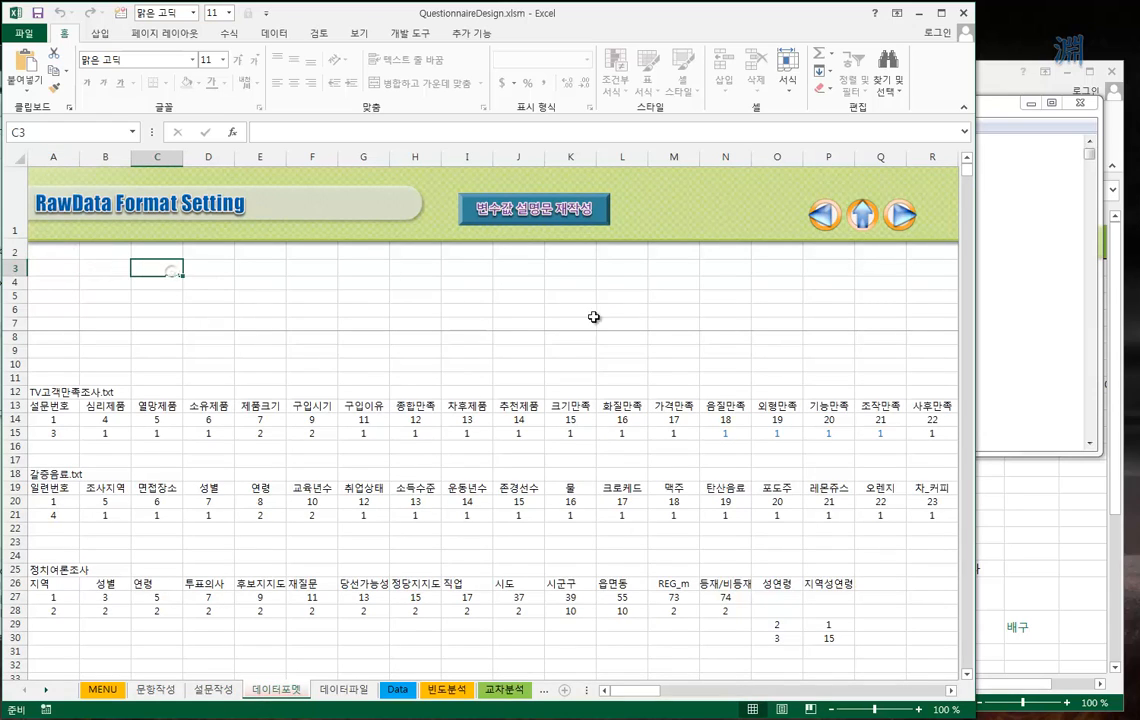
{"action": "left_click", "coordinate": [343, 690]}
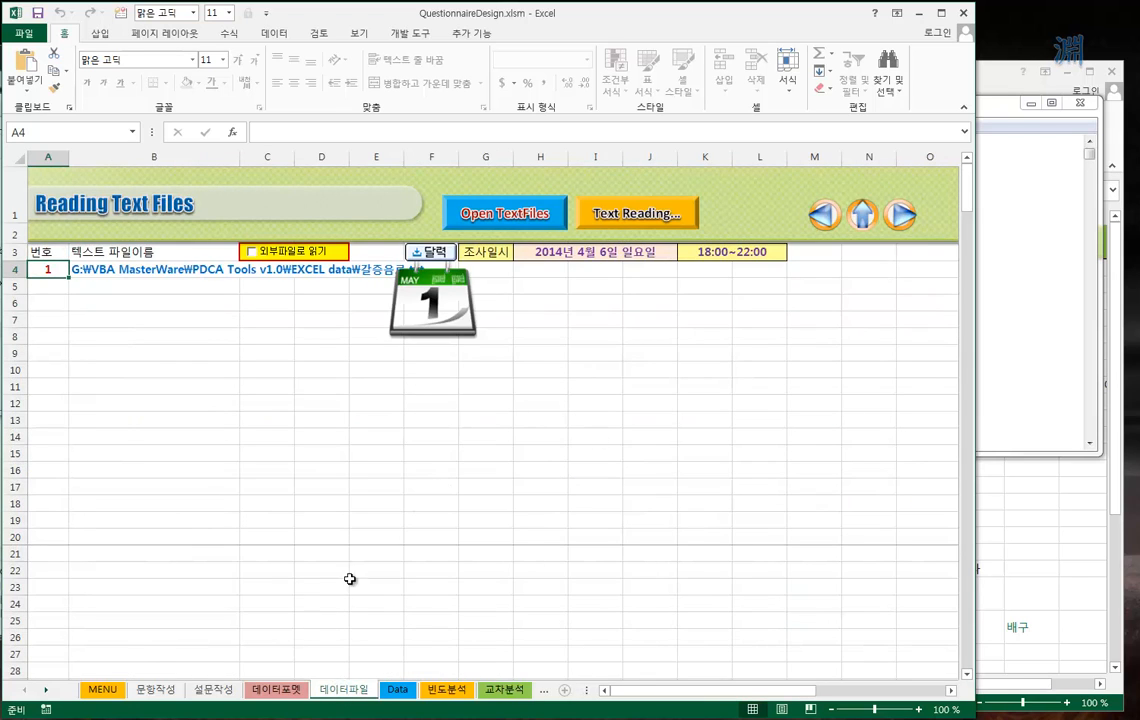
Step: Return to the 문항작성 sheet and review the question list from 조사지역 through the beverage items to 참여운동종목
{"action": "left_click", "coordinate": [155, 690]}
{"action": "left_click", "coordinate": [430, 439]}
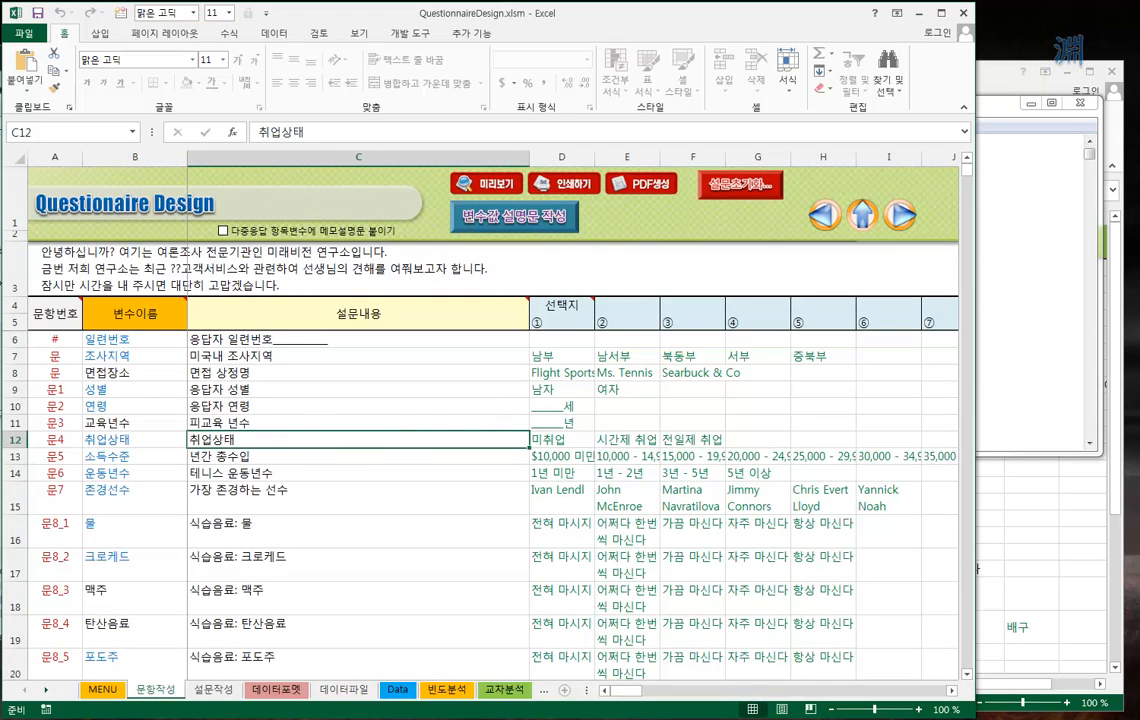
{"action": "left_click", "coordinate": [285, 378]}
{"action": "left_click", "coordinate": [130, 356]}
{"action": "left_click", "coordinate": [130, 456]}
{"action": "left_click", "coordinate": [146, 533]}
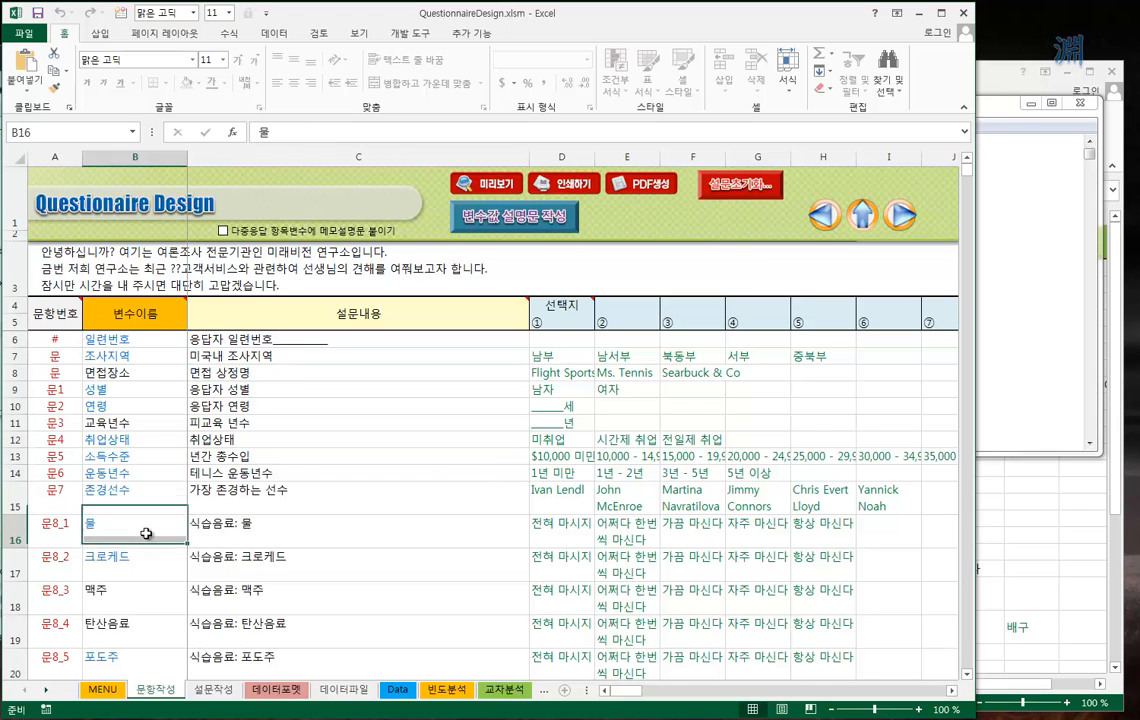
{"action": "scroll", "coordinate": [148, 566], "scroll_direction": "down", "scroll_amount": 7}
{"action": "scroll", "coordinate": [145, 566], "scroll_direction": "up", "scroll_amount": 4}
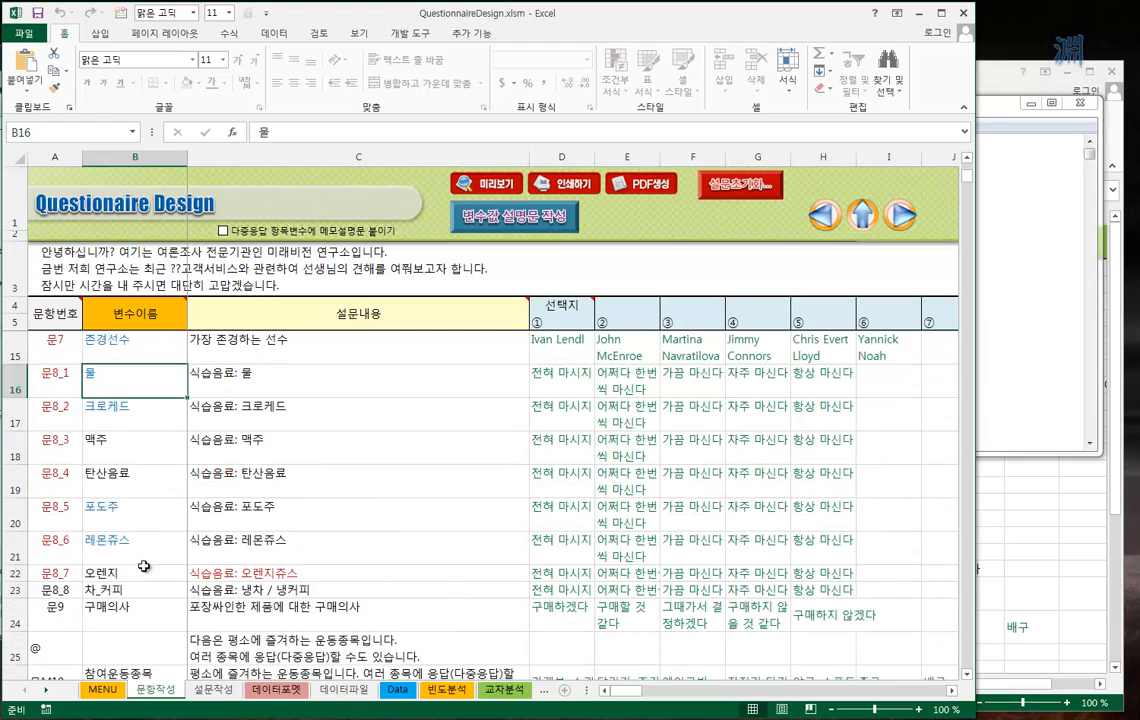
{"action": "scroll", "coordinate": [144, 566], "scroll_direction": "up", "scroll_amount": 3}
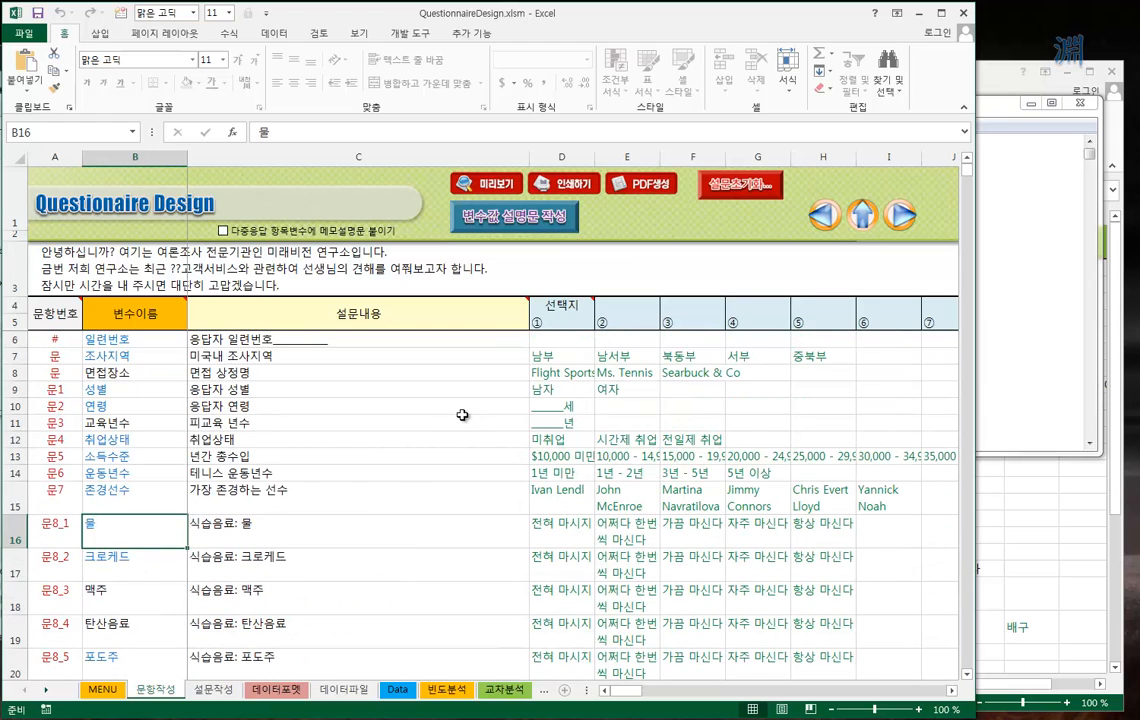
{"action": "left_click", "coordinate": [400, 372]}
Step: Compare the format rows on 데이터포맷 and the file path on 데이터파일 with the raw codes in 갈증음료.txt
{"action": "left_click", "coordinate": [218, 692]}
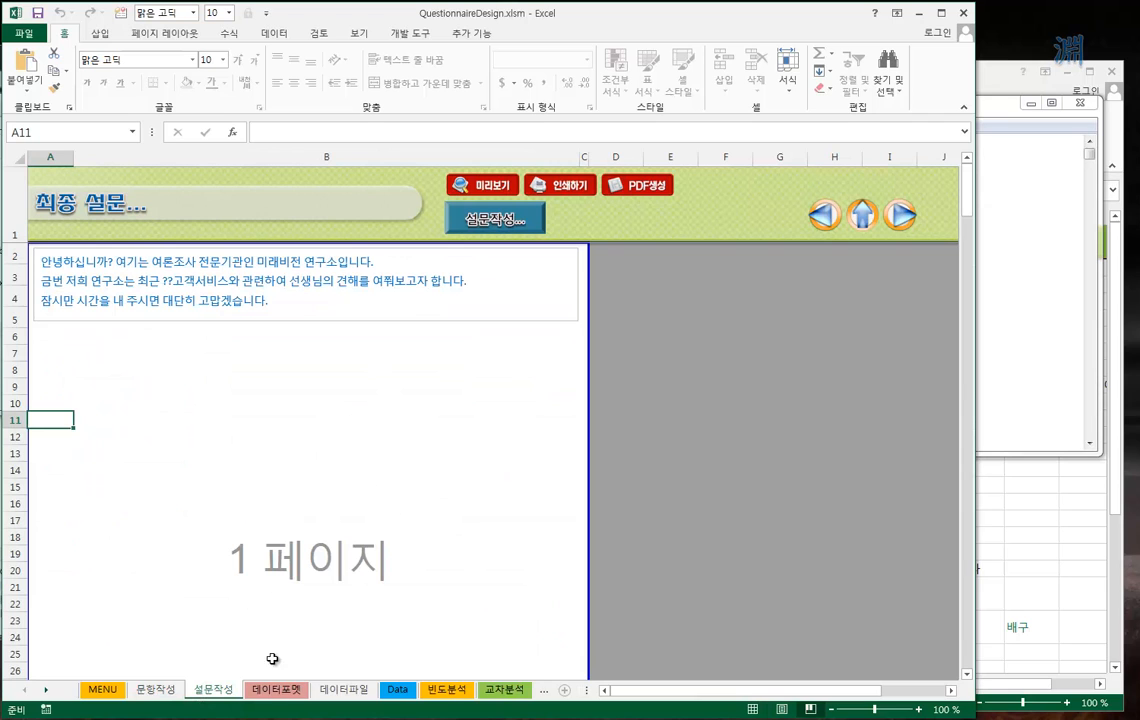
{"action": "left_click", "coordinate": [301, 690]}
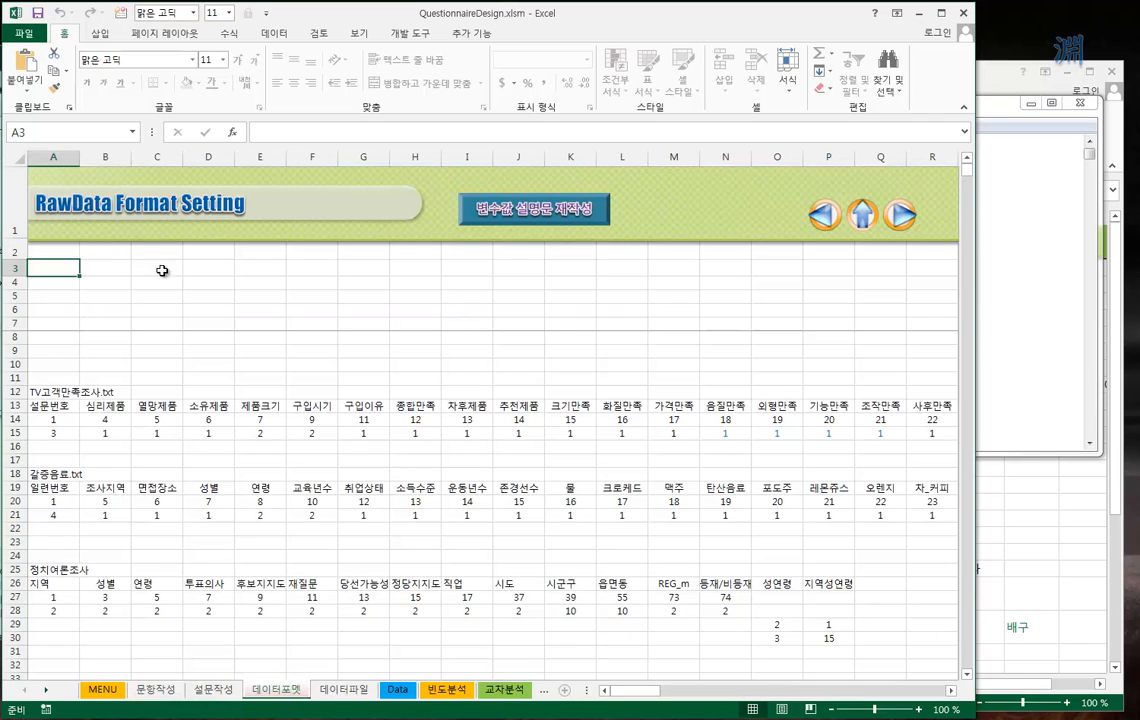
{"action": "left_click", "coordinate": [66, 268]}
{"action": "left_click", "coordinate": [1028, 272]}
{"action": "left_click", "coordinate": [188, 290]}
{"action": "left_click", "coordinate": [345, 690]}
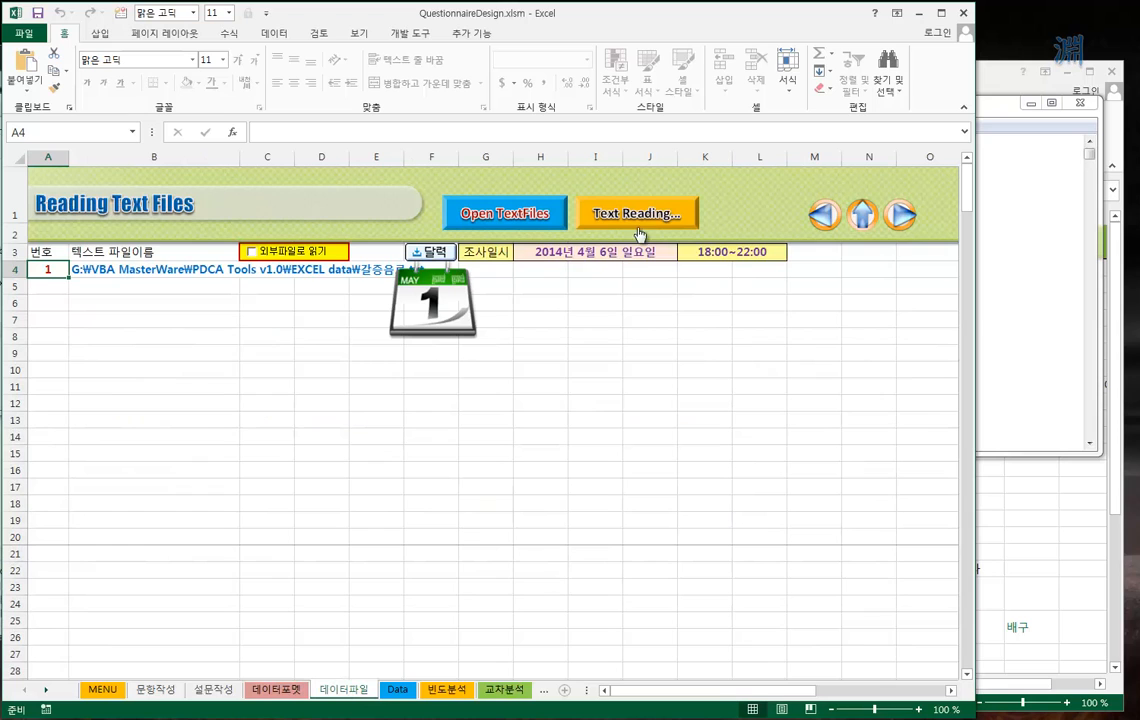
{"action": "left_click", "coordinate": [1044, 301]}
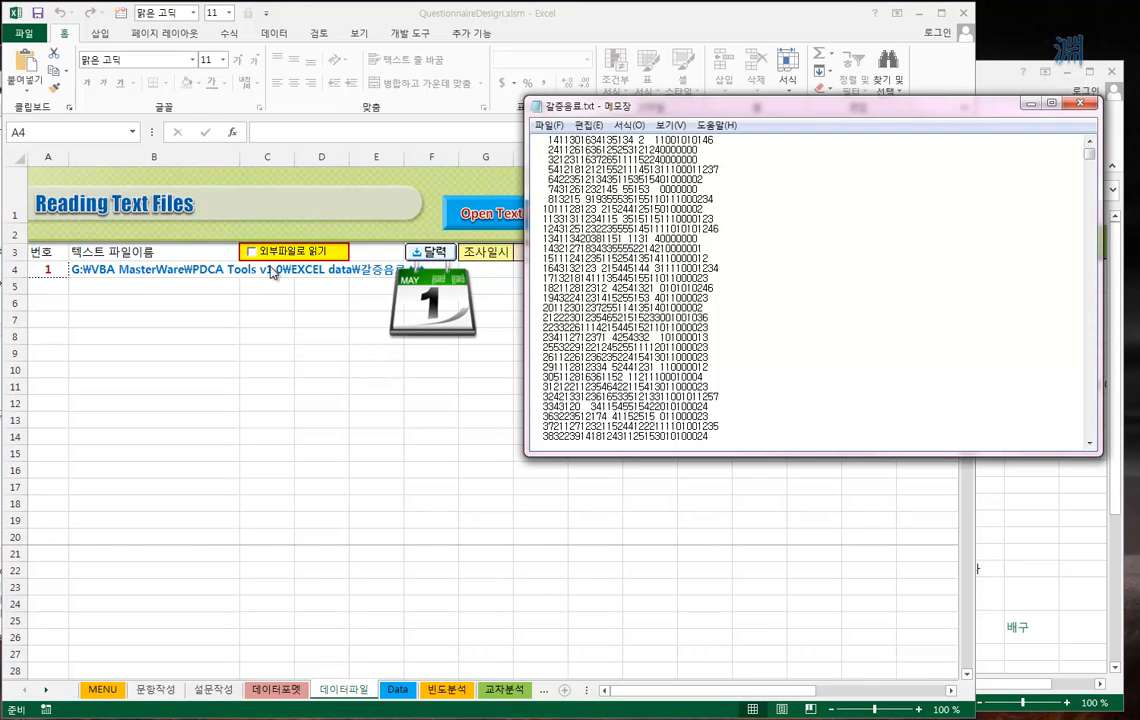
{"action": "left_click", "coordinate": [317, 470]}
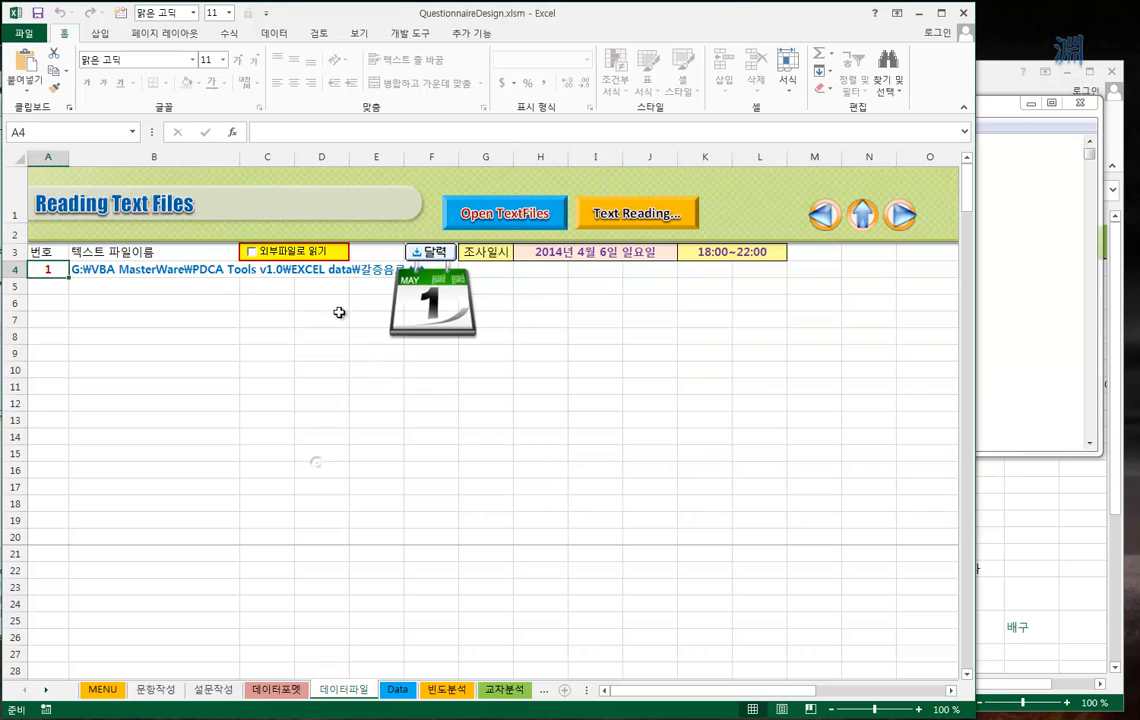
Step: Delete the raw dataset from the Data sheet and check the cleared grid
{"action": "left_click", "coordinate": [398, 689]}
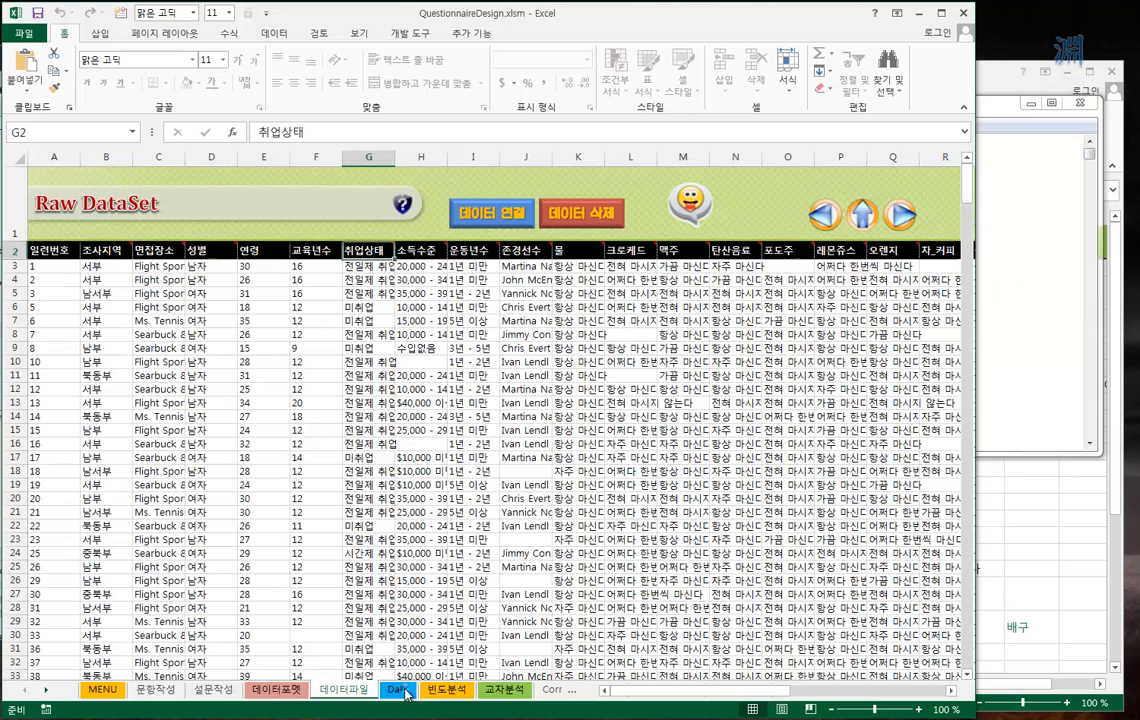
{"action": "left_click", "coordinate": [612, 212]}
{"action": "left_click", "coordinate": [440, 416]}
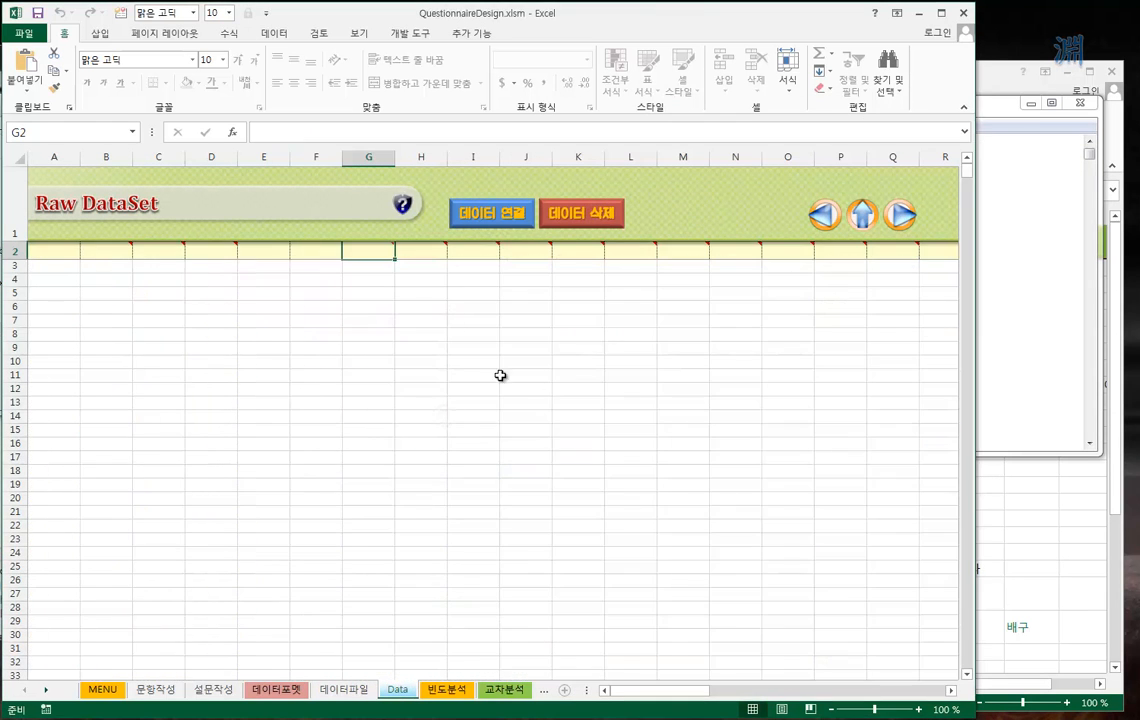
{"action": "left_click", "coordinate": [478, 401]}
{"action": "key", "text": "Up"}
{"action": "key", "text": "Up"}
{"action": "key", "text": "Up"}
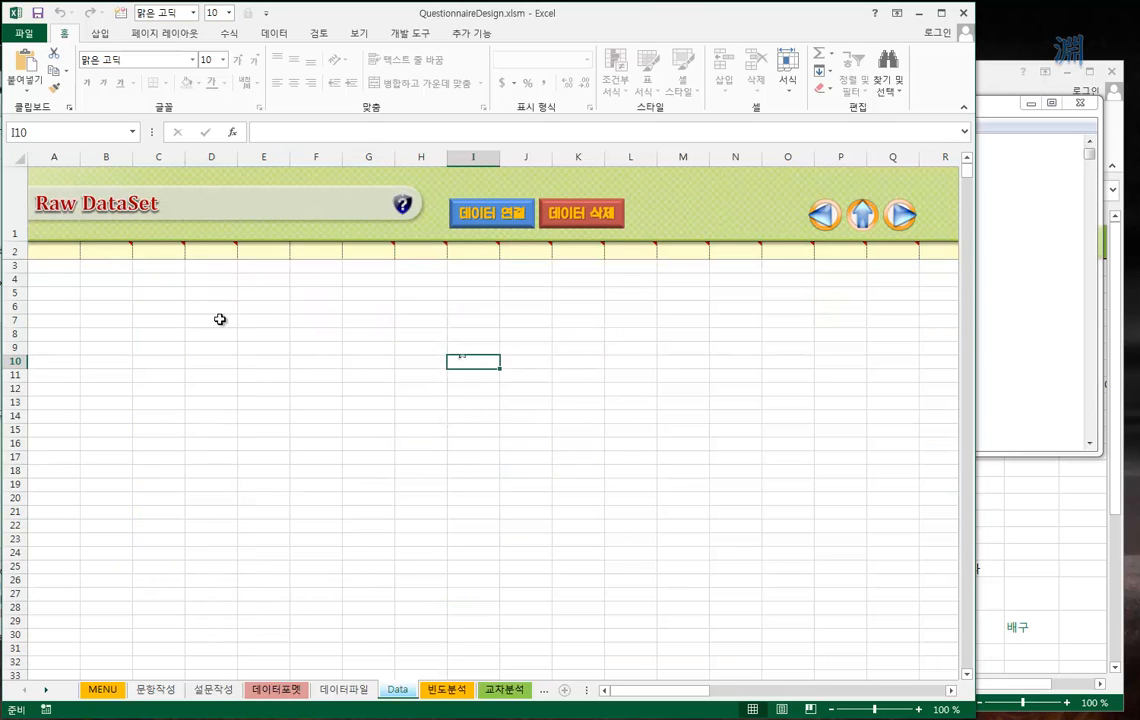
Step: Go back through the sheets to 문항작성 and review its question texts, variable names and choices down to 존경선수
{"action": "key", "text": "ctrl+Page_Up"}
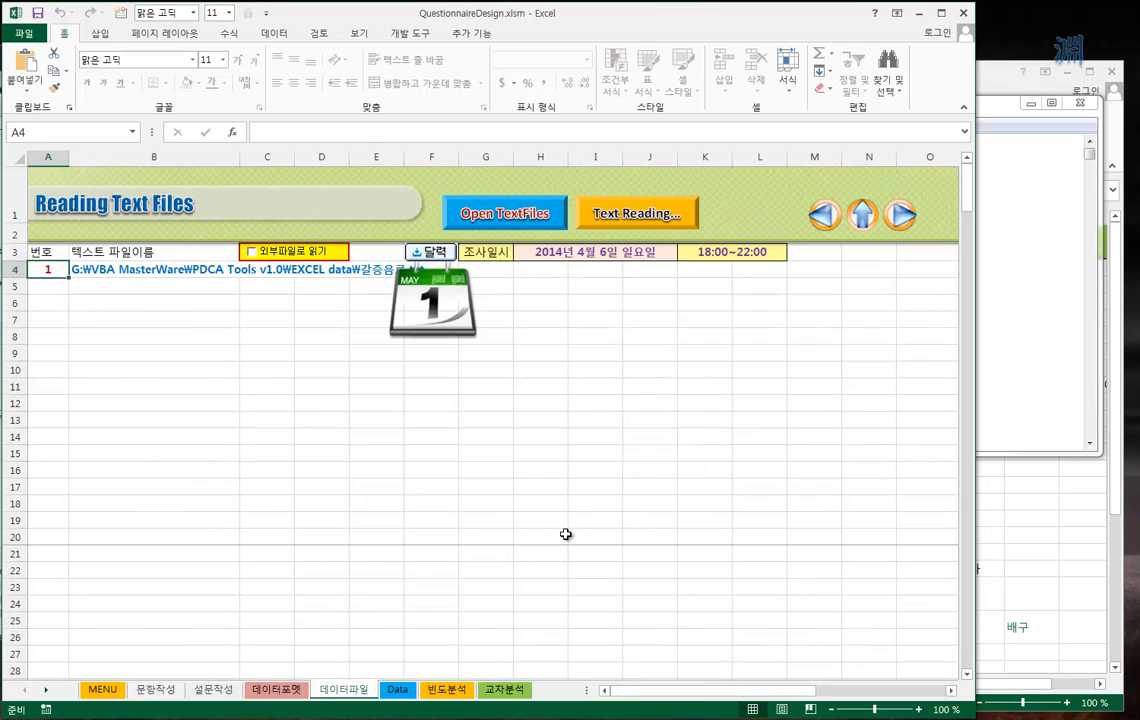
{"action": "key", "text": "ctrl+Page_Up"}
{"action": "key", "text": "ctrl+Page_Up"}
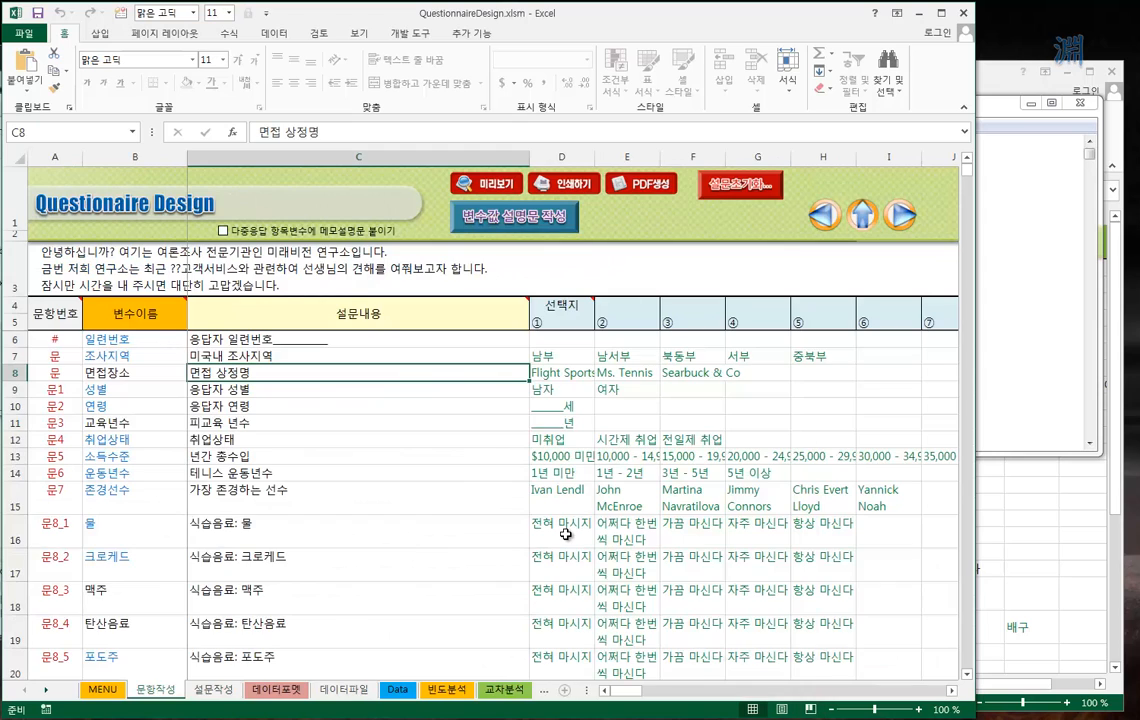
{"action": "key", "text": "ctrl+Page_Up"}
{"action": "key", "text": "ctrl+Page_Up"}
{"action": "key", "text": "ctrl+Page_Down"}
{"action": "left_click", "coordinate": [473, 418]}
{"action": "left_click", "coordinate": [417, 473]}
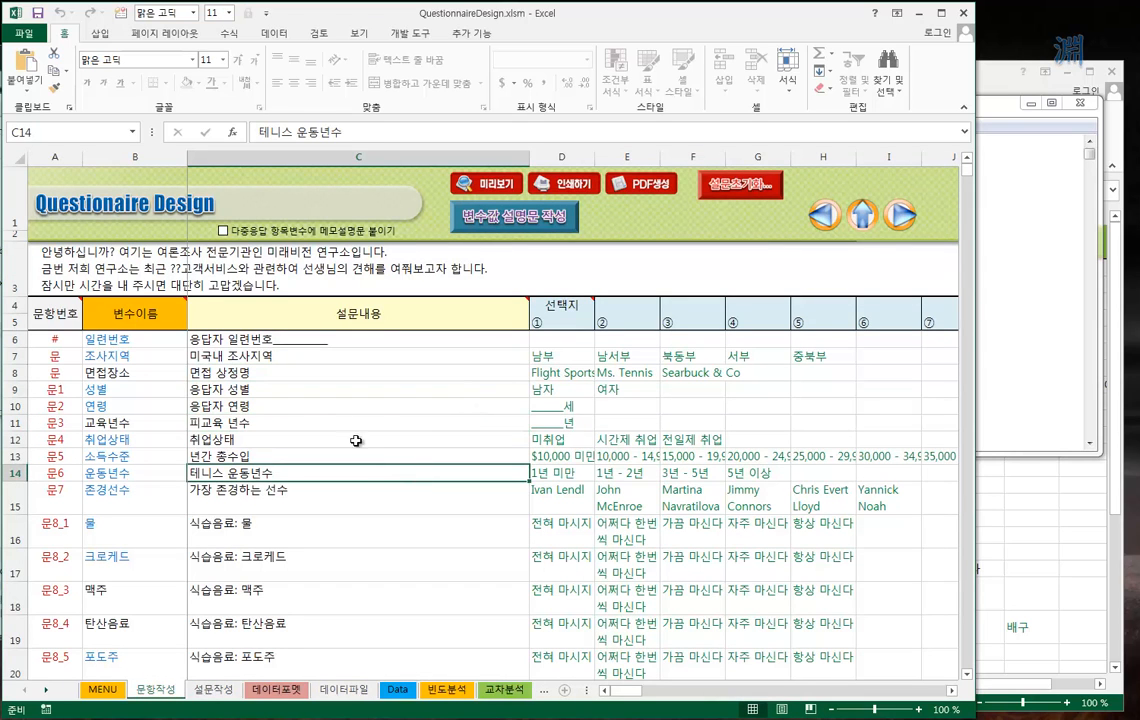
{"action": "left_click", "coordinate": [92, 357]}
{"action": "left_click", "coordinate": [605, 495]}
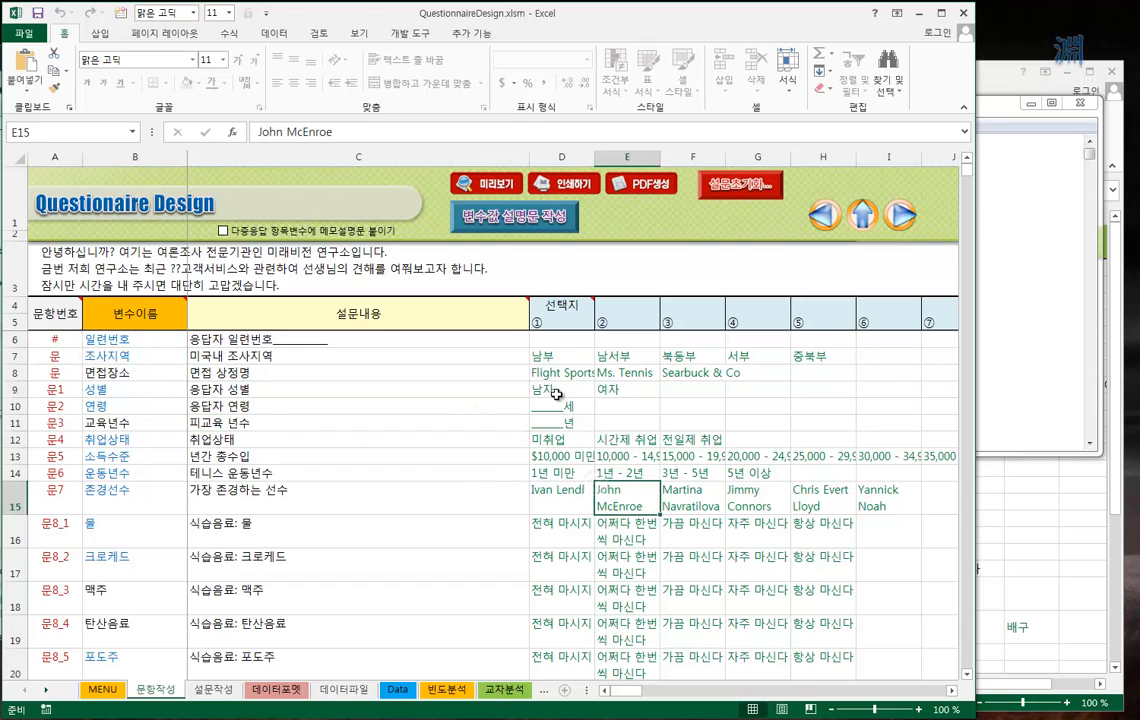
{"action": "left_click", "coordinate": [573, 478]}
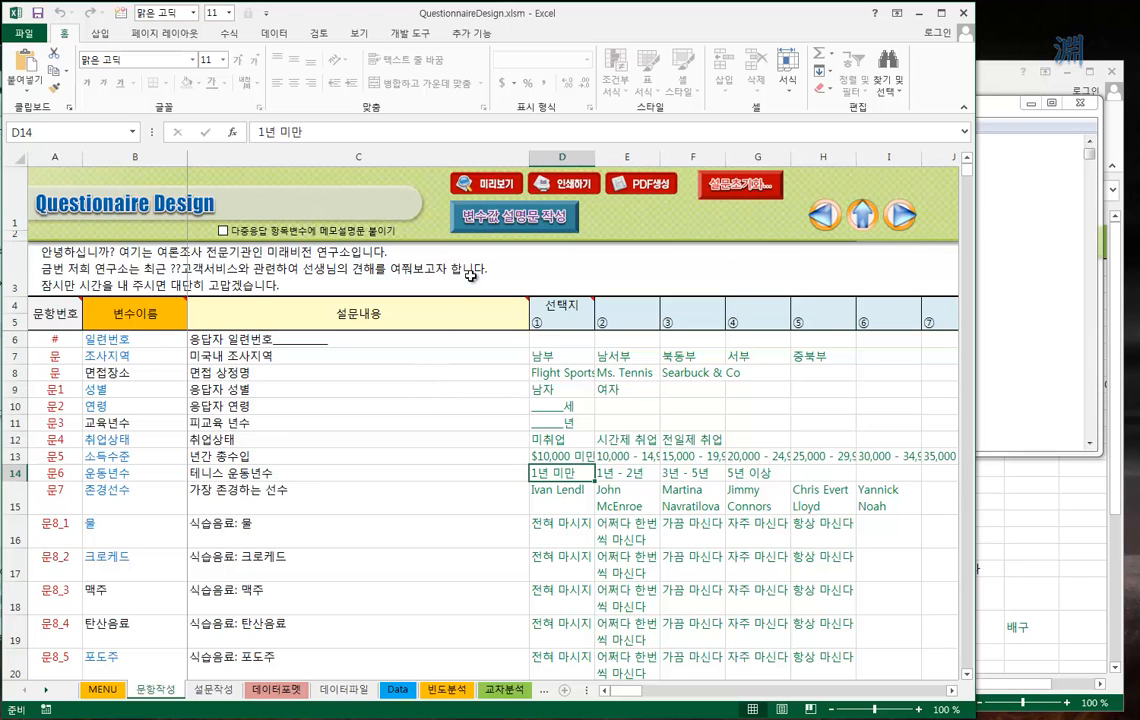
Step: Look again at the 설문작성 and 데이터포맷 sheets
{"action": "left_click", "coordinate": [210, 690]}
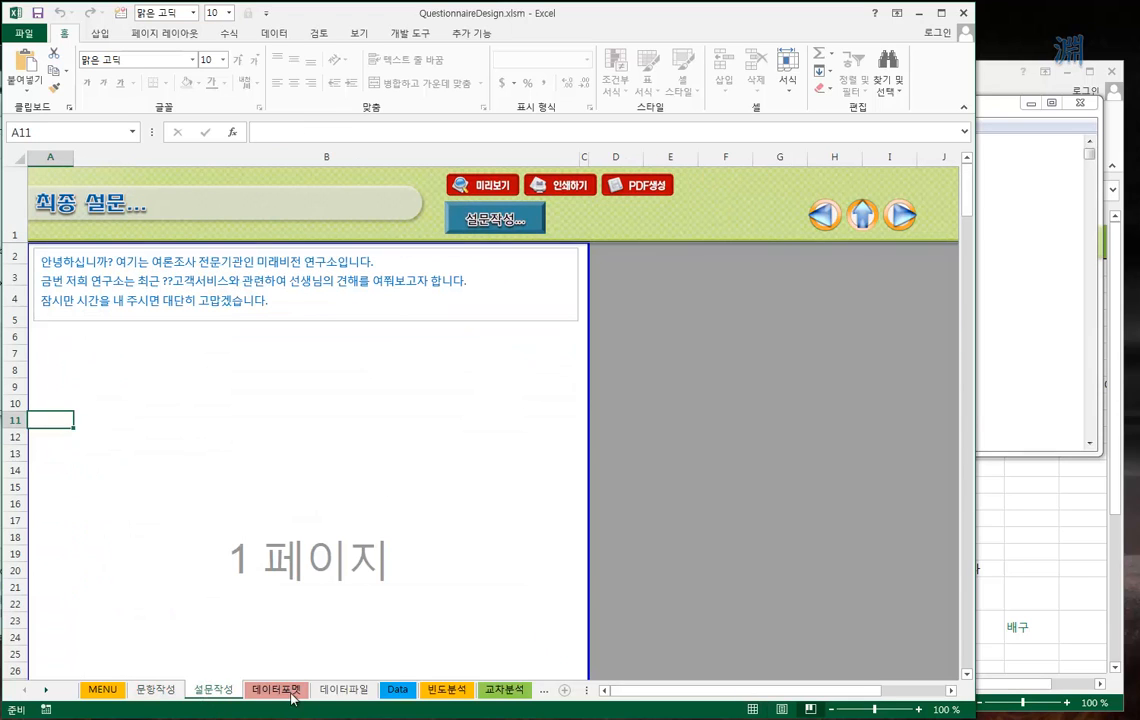
{"action": "left_click", "coordinate": [277, 690]}
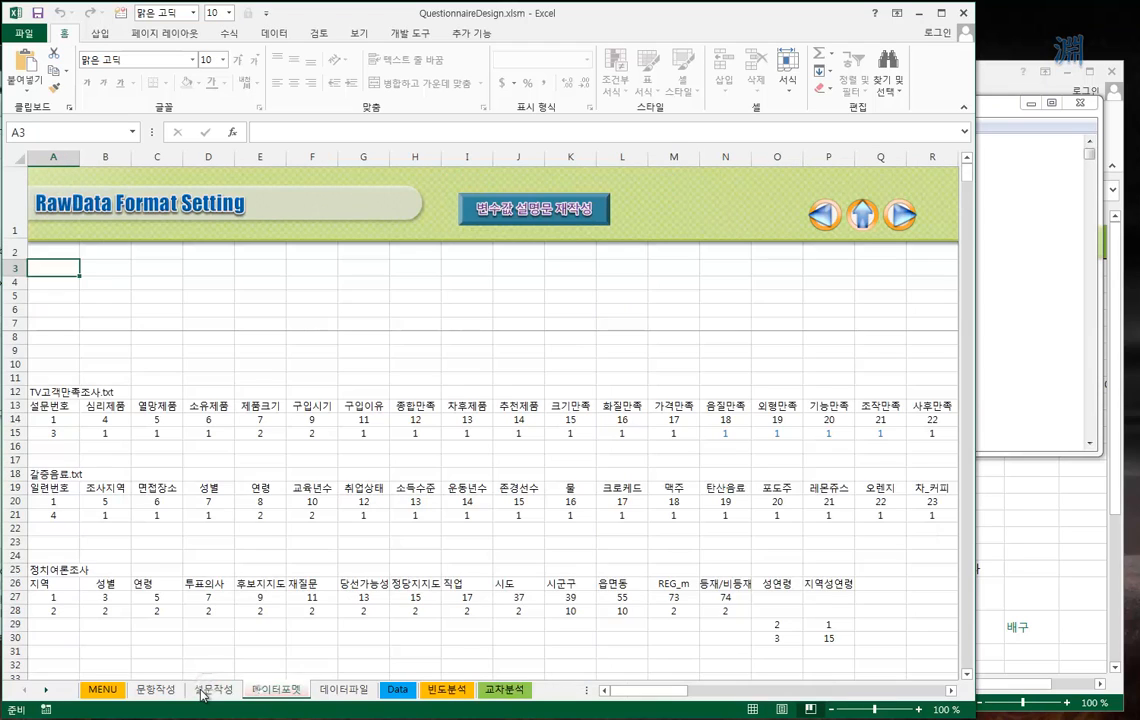
{"action": "left_click", "coordinate": [213, 690]}
Step: Generate the variable value notes on the 문항작성 sheet and read those for 면접장소, 존경선수 and 크로케드
{"action": "left_click", "coordinate": [155, 690]}
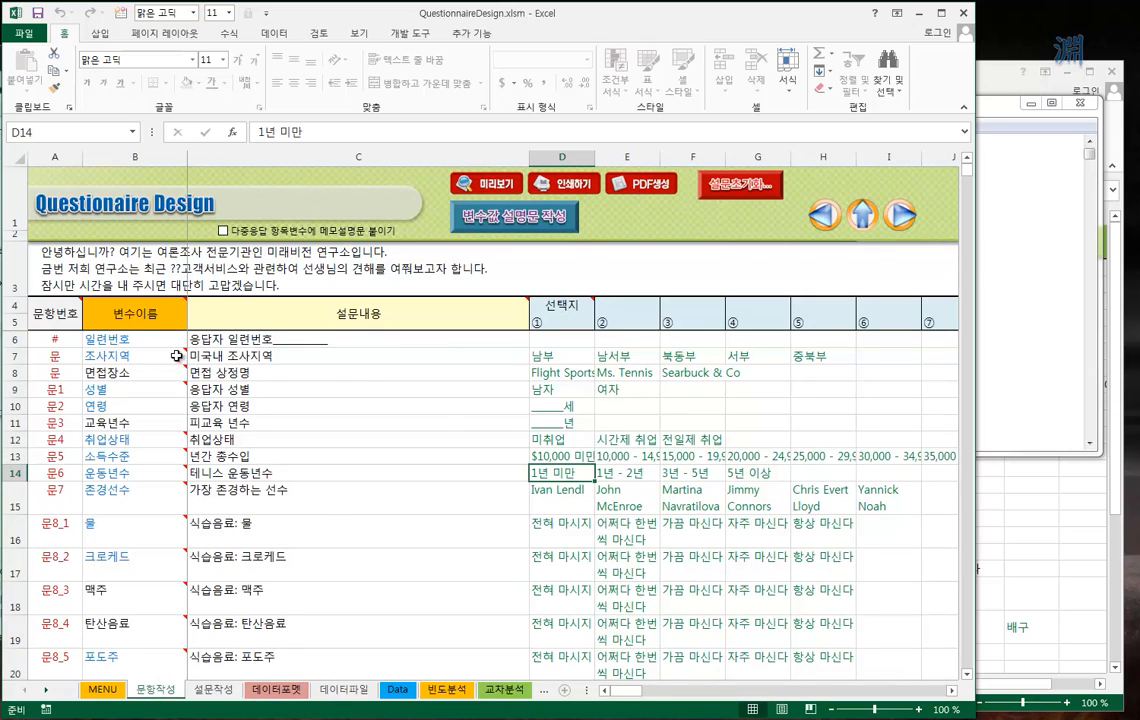
{"action": "mouse_move", "coordinate": [157, 350]}
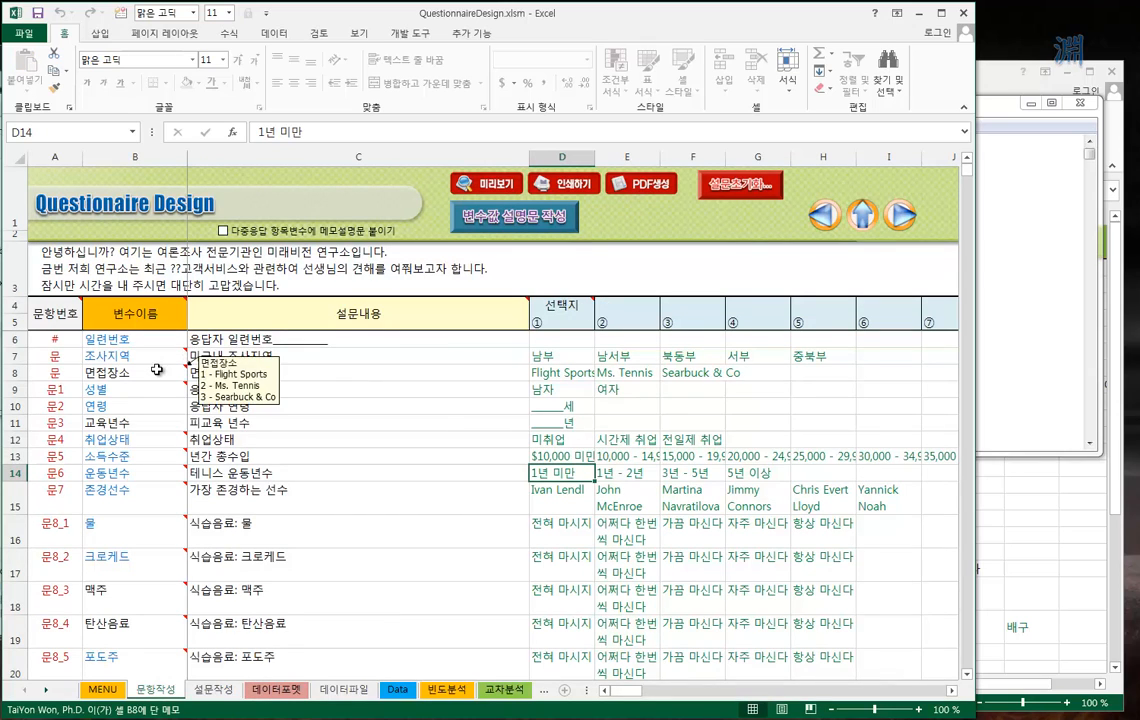
{"action": "mouse_move", "coordinate": [157, 392]}
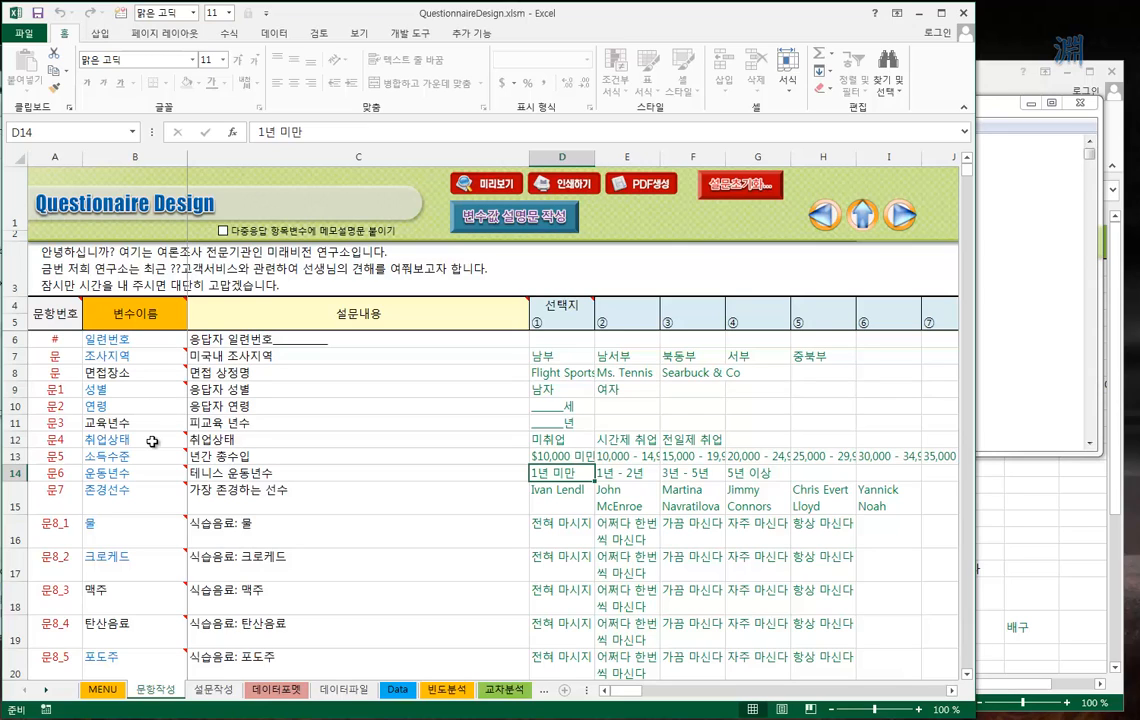
{"action": "mouse_move", "coordinate": [152, 442]}
{"action": "mouse_move", "coordinate": [165, 510]}
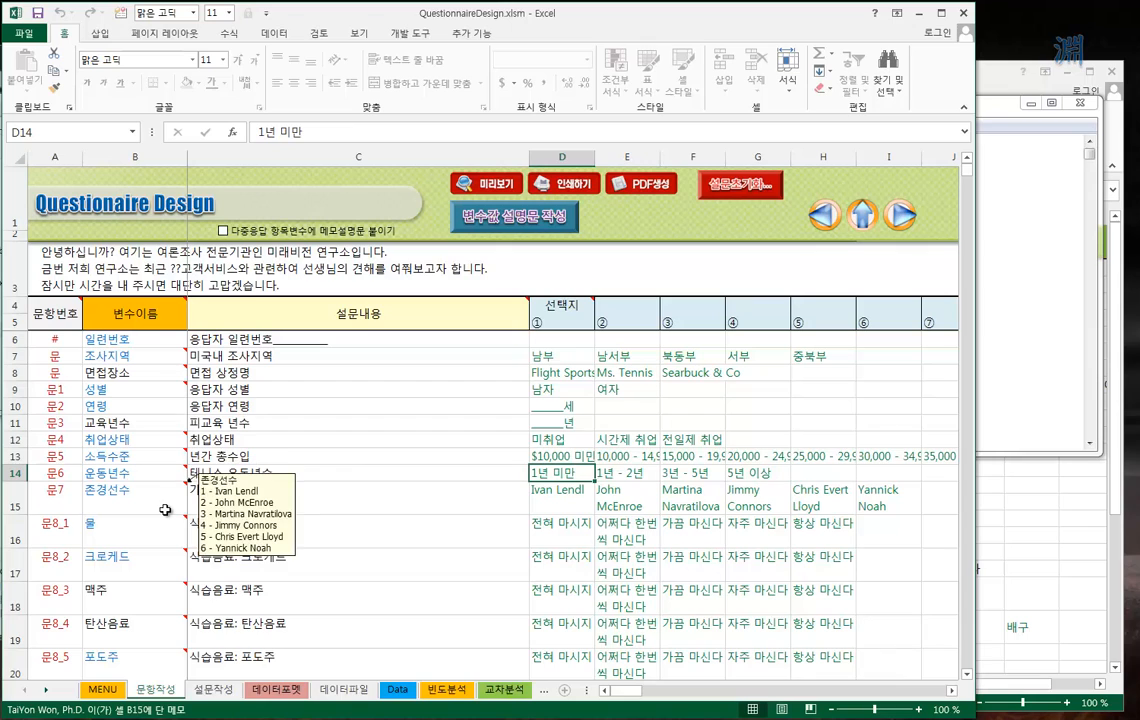
{"action": "mouse_move", "coordinate": [160, 561]}
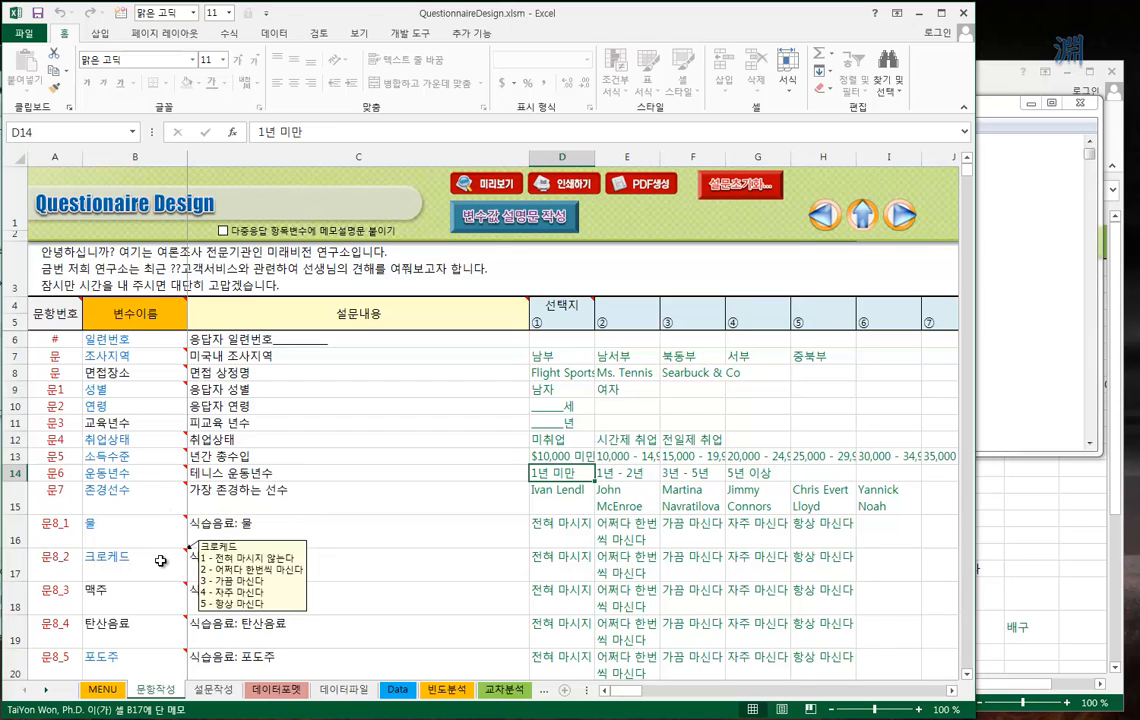
Step: Read the value notes for 물 and 존경선수 on the 문항작성 sheet and step down the variable names to 탄산음료
{"action": "left_click", "coordinate": [157, 523]}
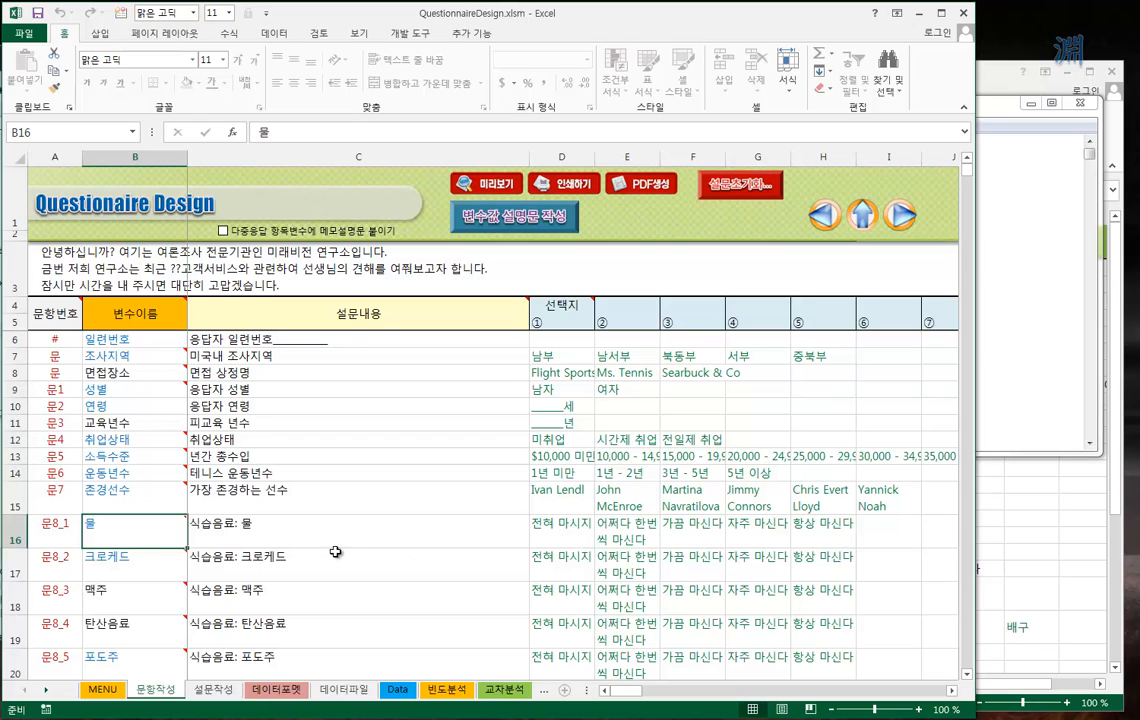
{"action": "mouse_move", "coordinate": [145, 537]}
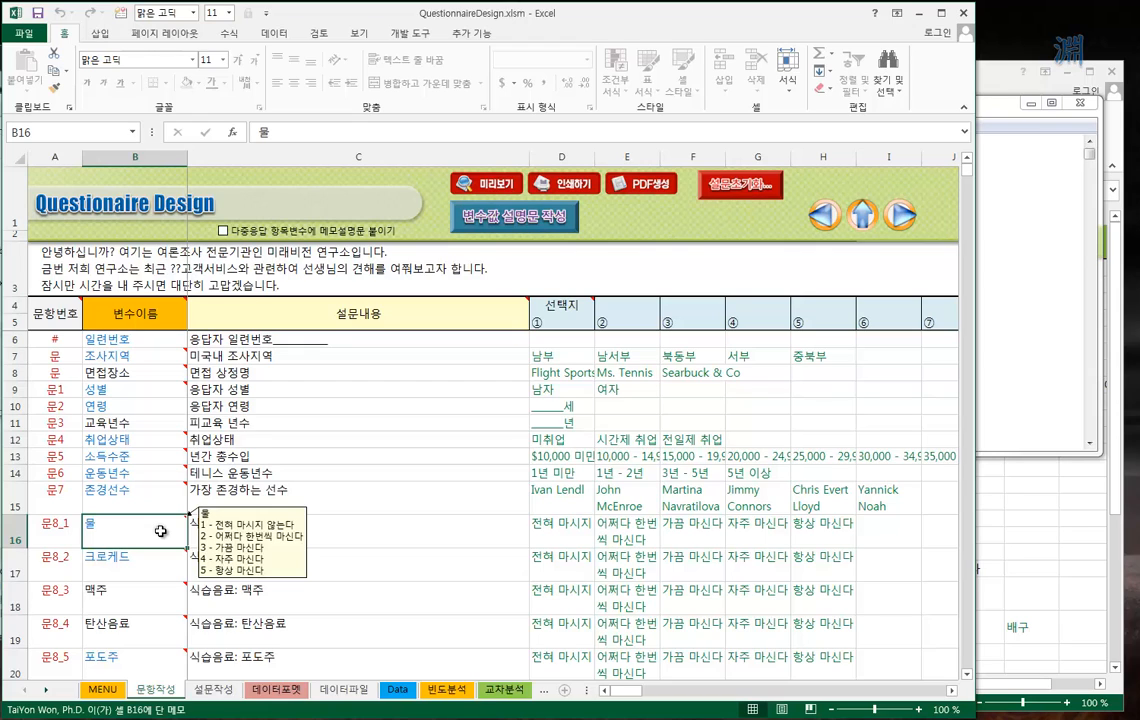
{"action": "mouse_move", "coordinate": [149, 505]}
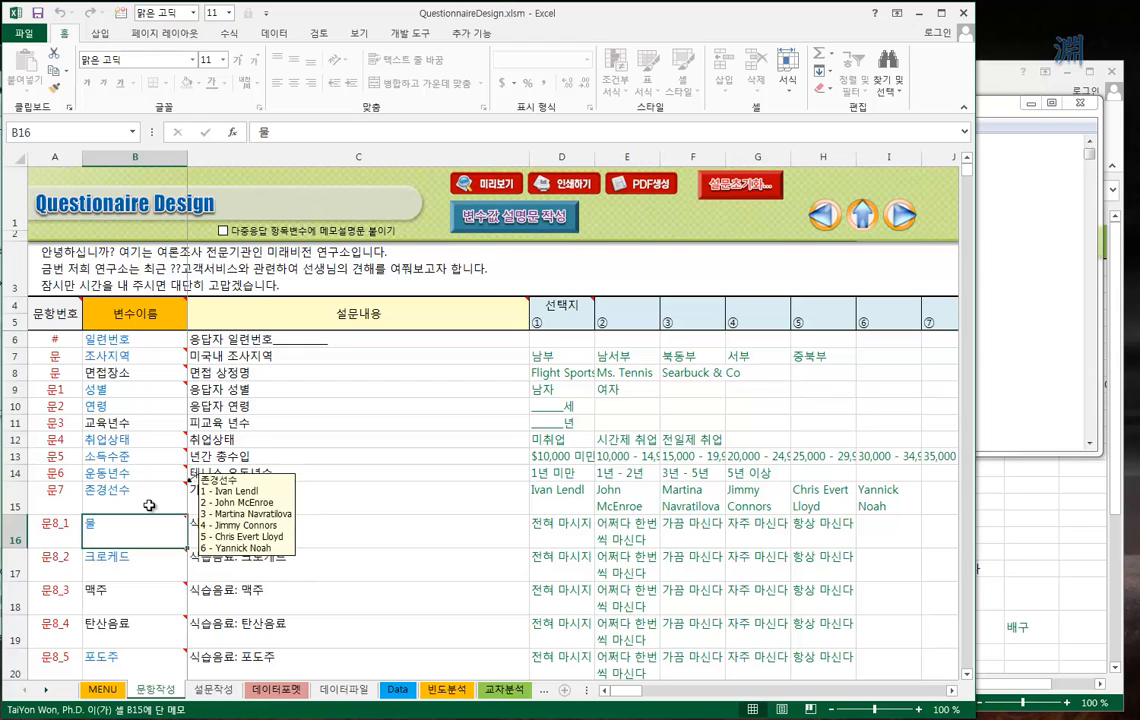
{"action": "key", "text": "Up"}
{"action": "key", "text": "Down"}
{"action": "key", "text": "Down"}
{"action": "key", "text": "Down"}
{"action": "key", "text": "Down"}
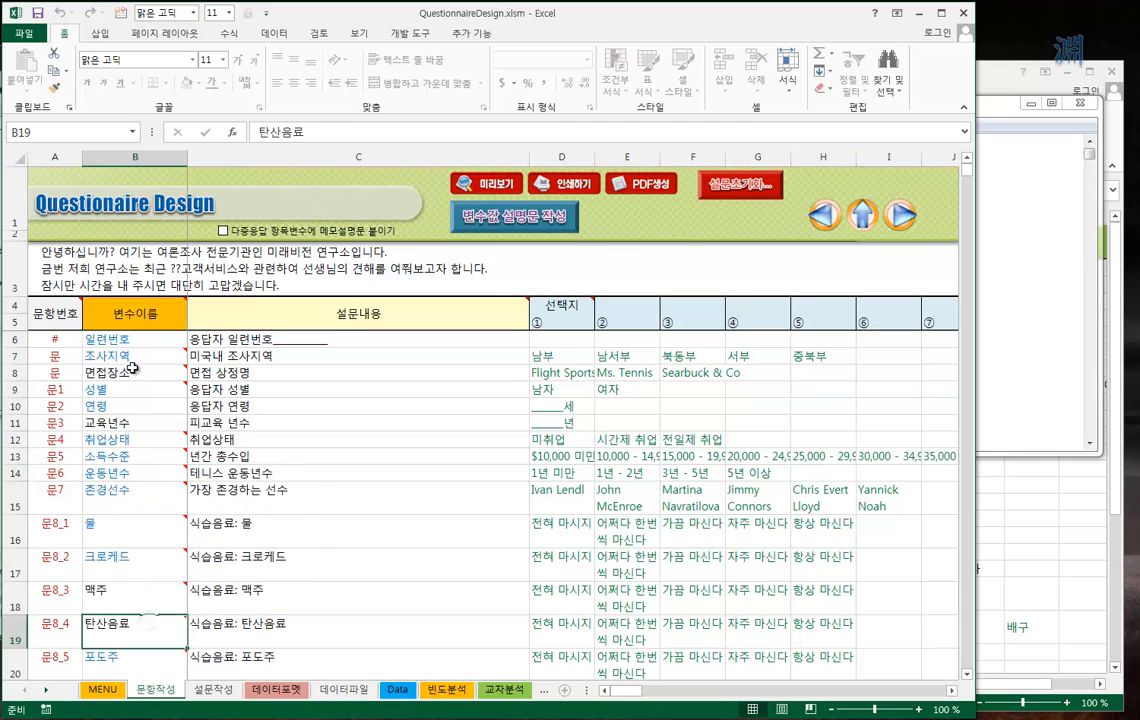
Step: Review the finished questionnaire on the 설문작성 sheet and the column numbers and variable names heading the 데이터포맷 sheet
{"action": "left_click", "coordinate": [213, 690]}
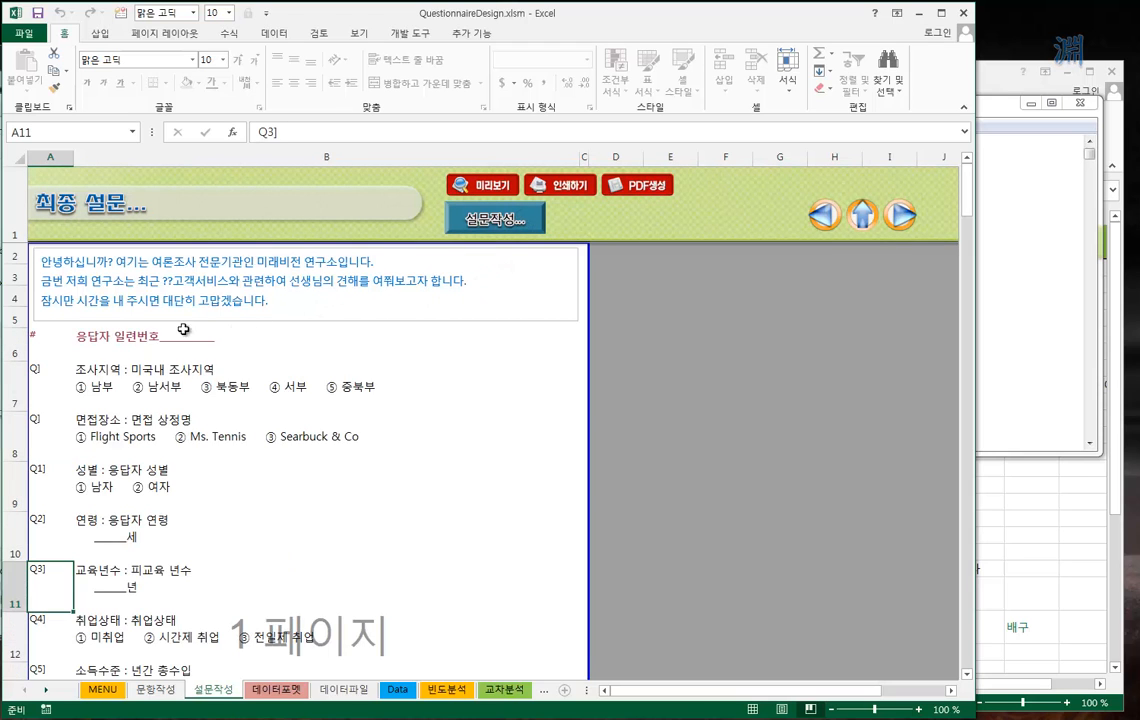
{"action": "scroll", "coordinate": [310, 430], "scroll_direction": "down", "scroll_amount": 9}
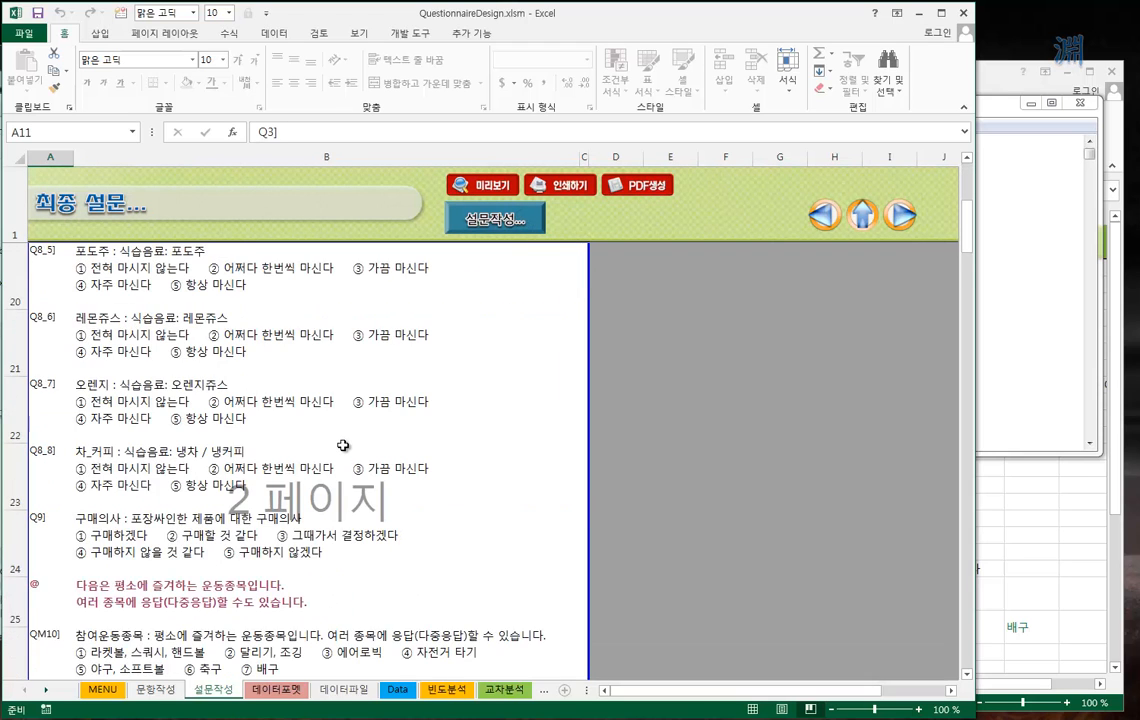
{"action": "scroll", "coordinate": [258, 600], "scroll_direction": "up", "scroll_amount": 9}
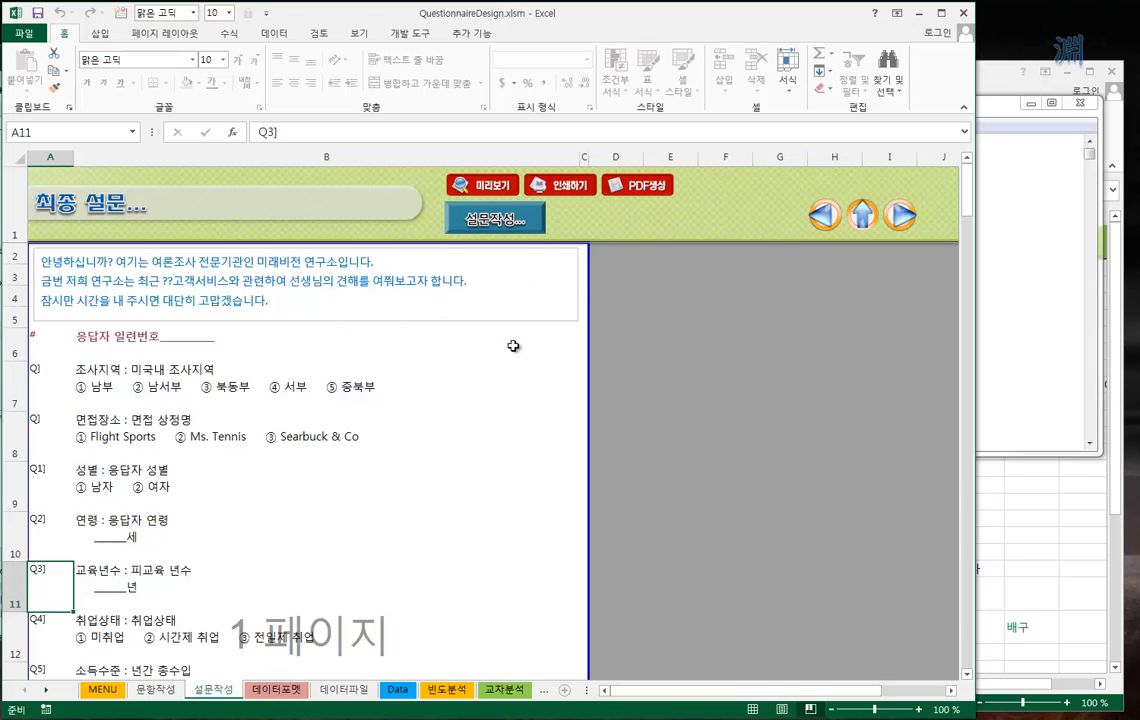
{"action": "left_click", "coordinate": [277, 688]}
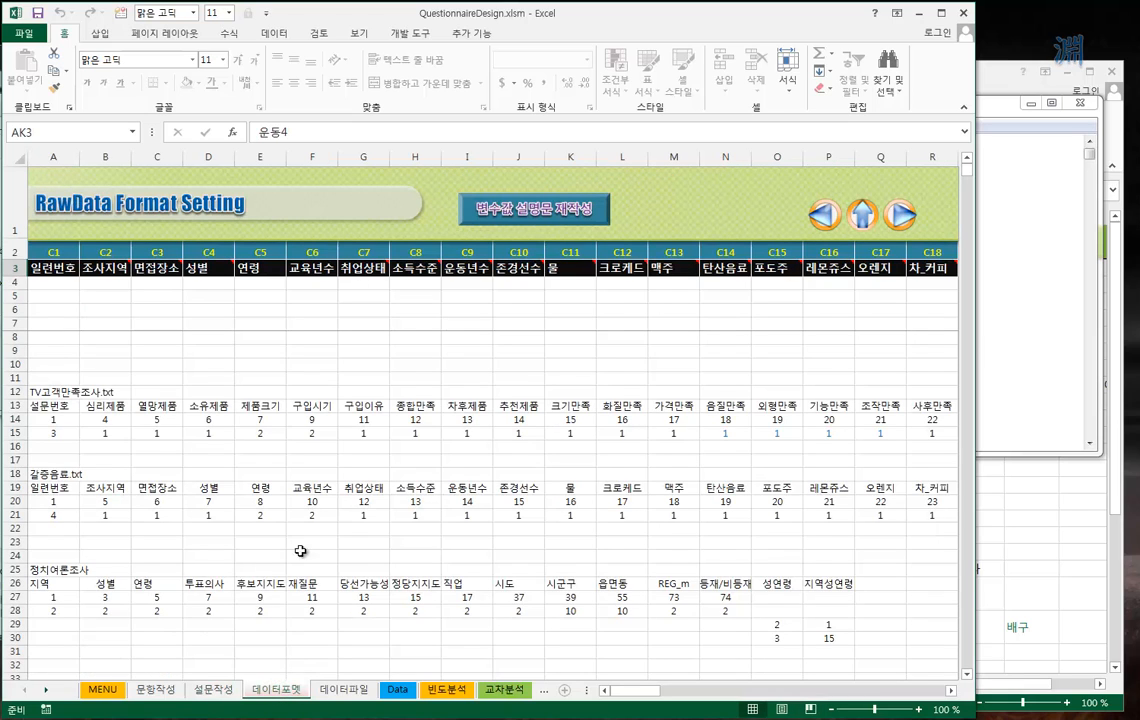
{"action": "left_click", "coordinate": [53, 270]}
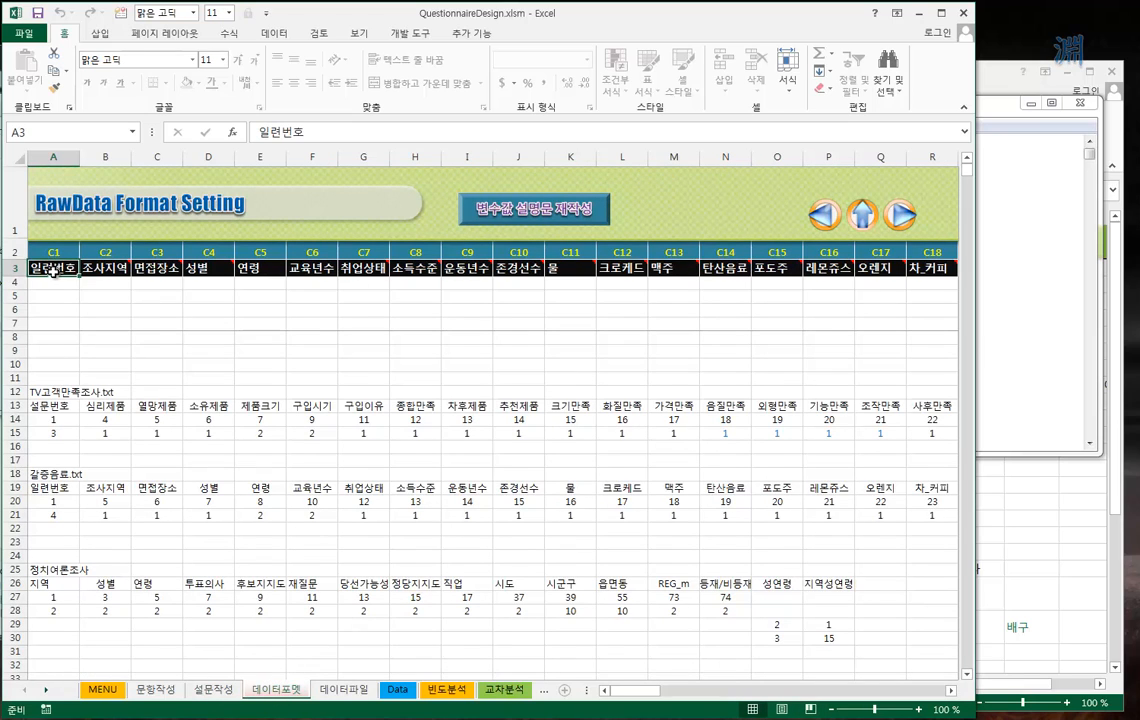
{"action": "left_click", "coordinate": [56, 251]}
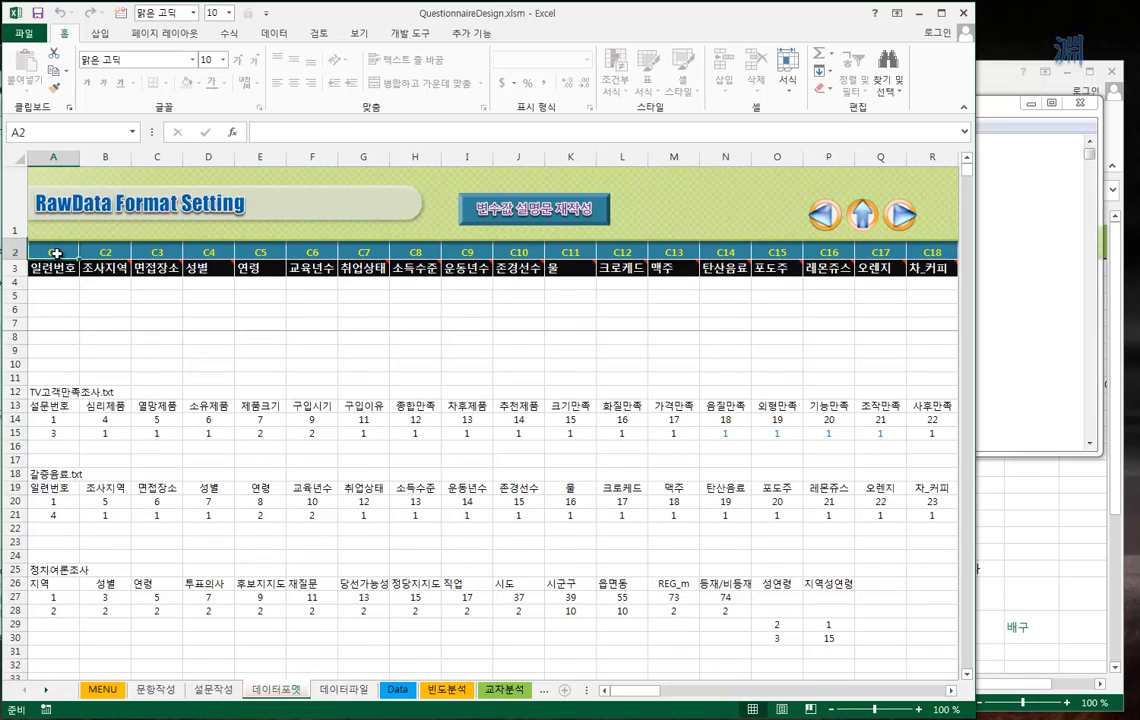
{"action": "left_click", "coordinate": [61, 268]}
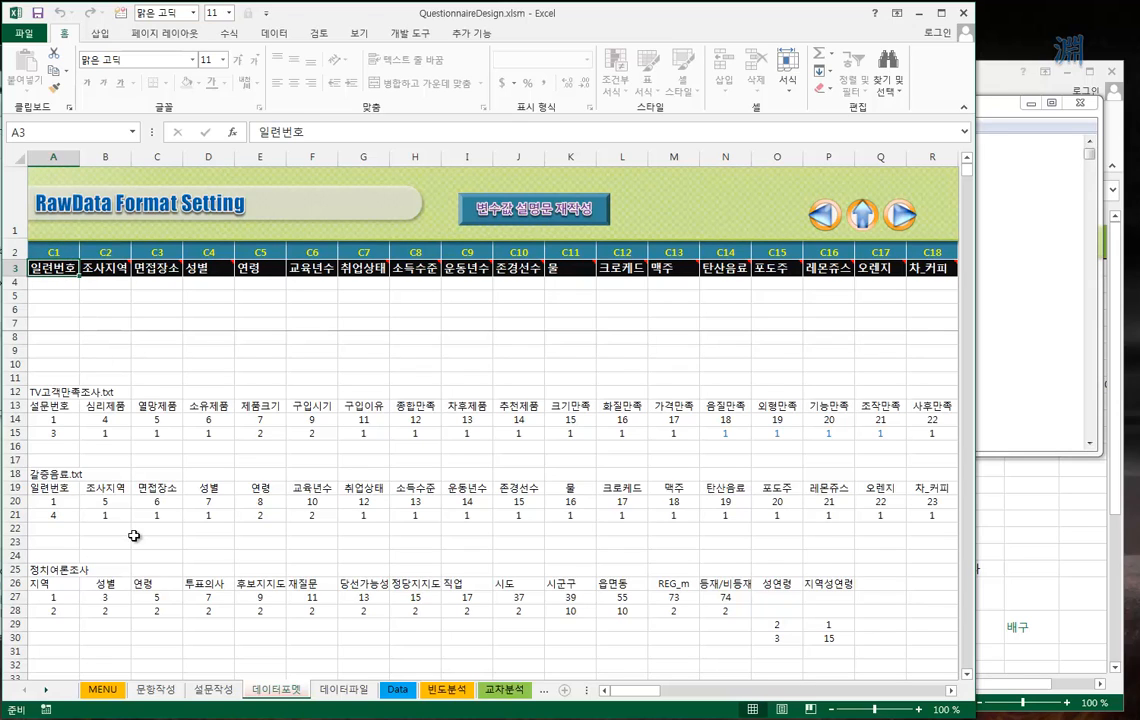
Step: Switch to 갈증음료.txt in Notepad, turn off word wrap and show the status bar
{"action": "left_click", "coordinate": [1000, 247]}
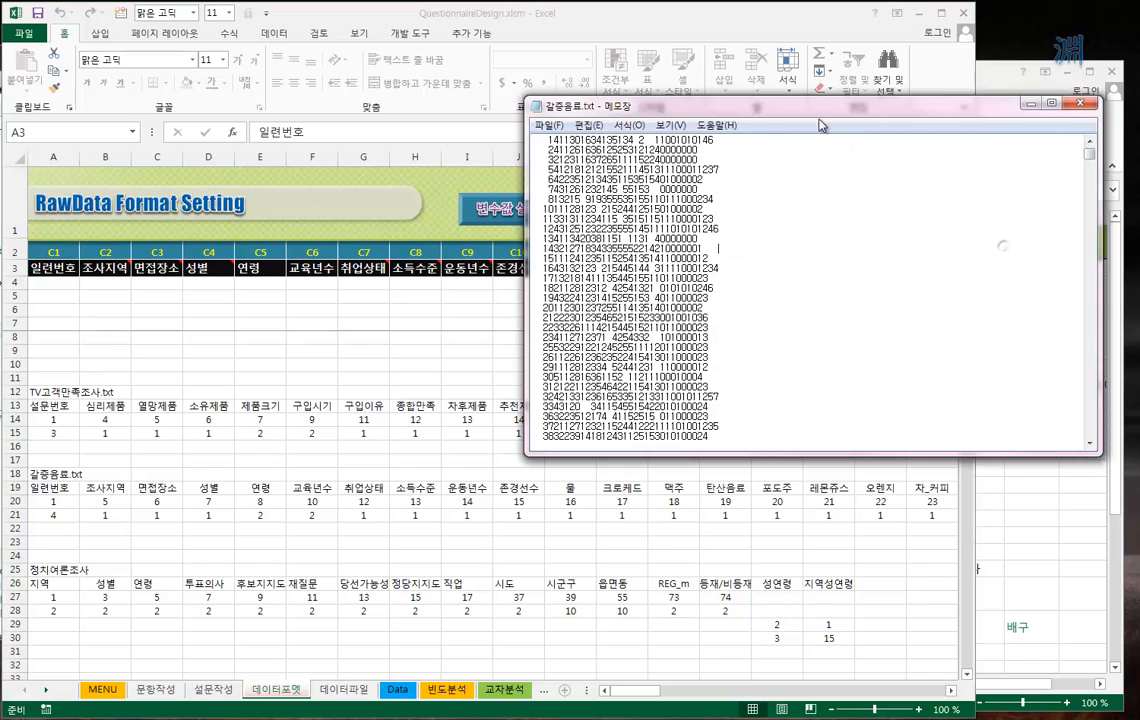
{"action": "left_click_drag", "start_coordinate": [820, 117], "coordinate": [823, 192]}
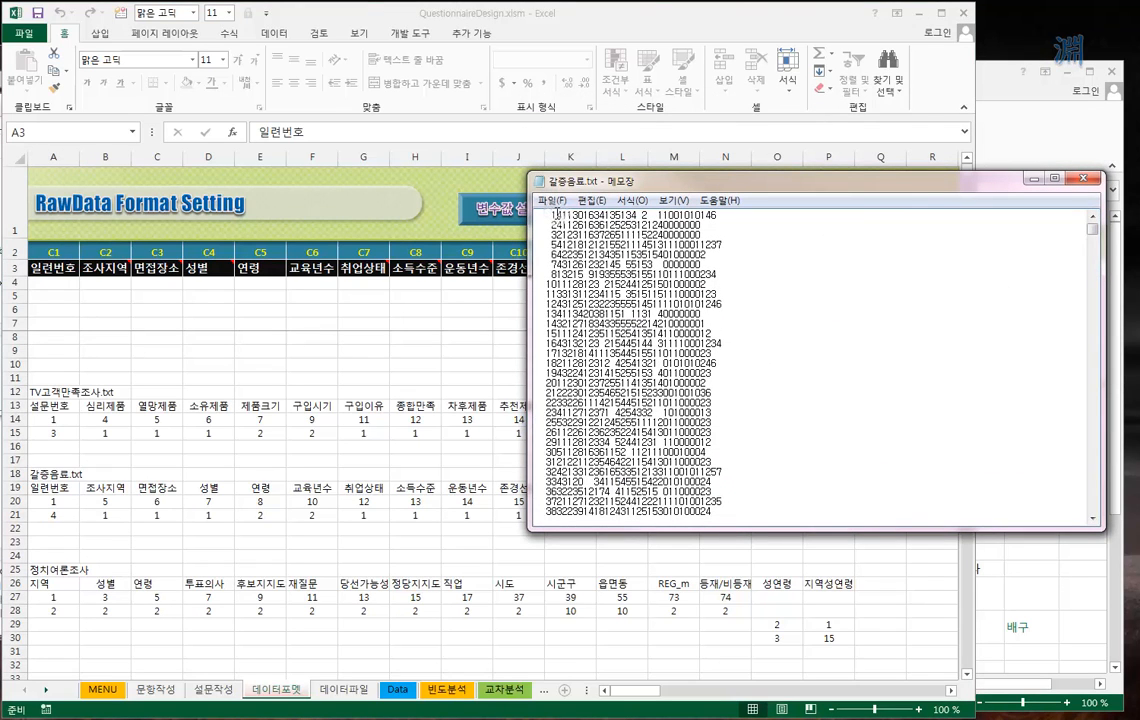
{"action": "left_click", "coordinate": [673, 200]}
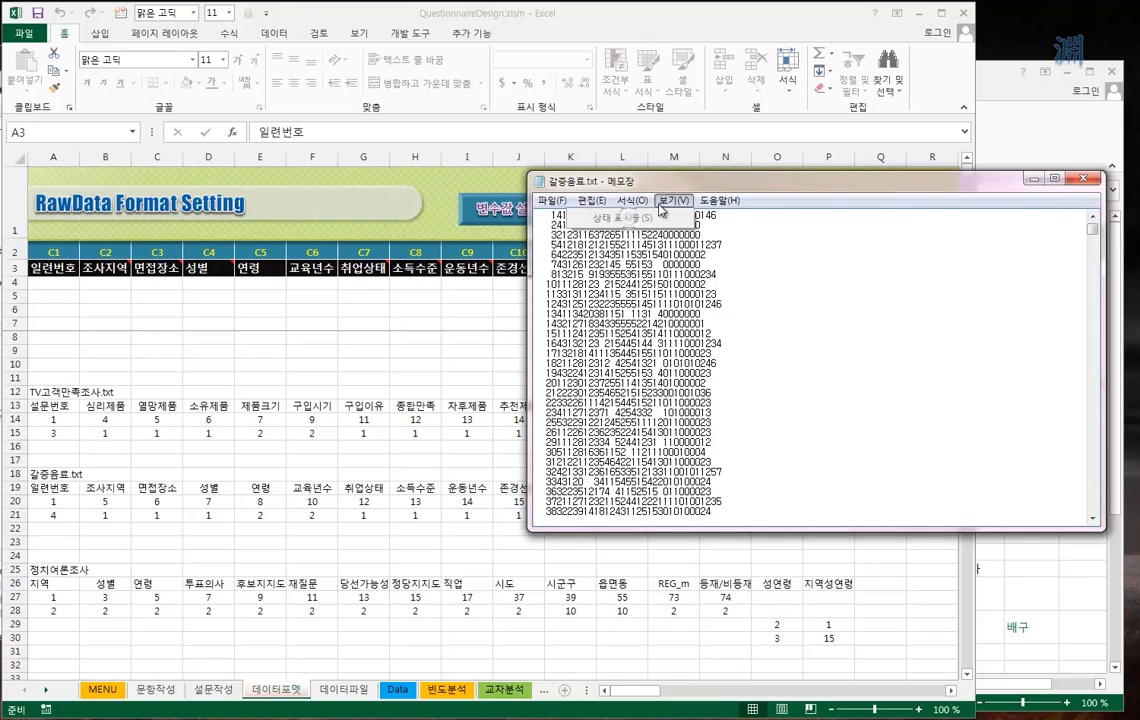
{"action": "key", "text": "Escape"}
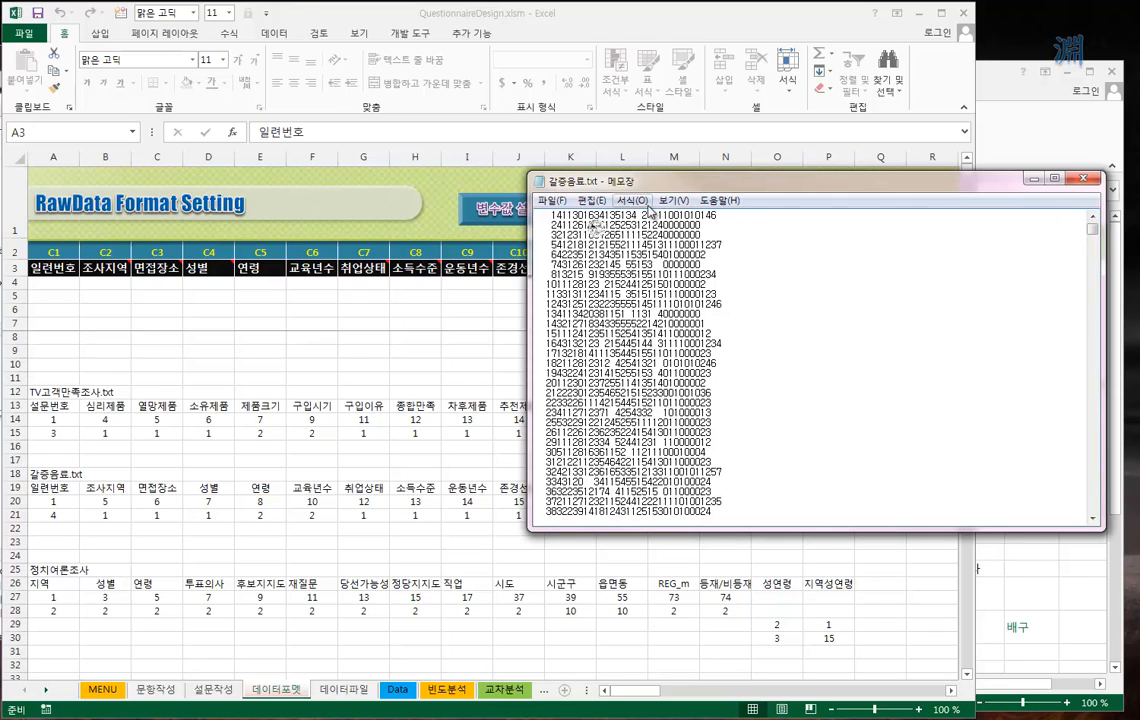
{"action": "left_click", "coordinate": [630, 201]}
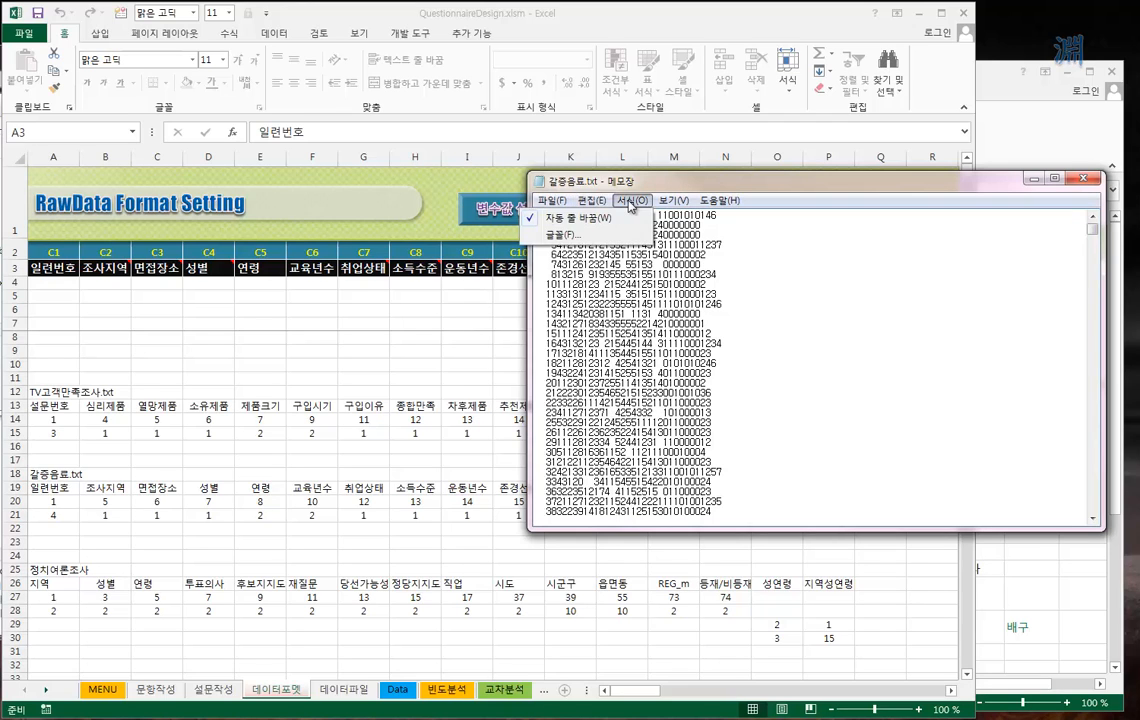
{"action": "left_click", "coordinate": [615, 217]}
{"action": "left_click", "coordinate": [673, 201]}
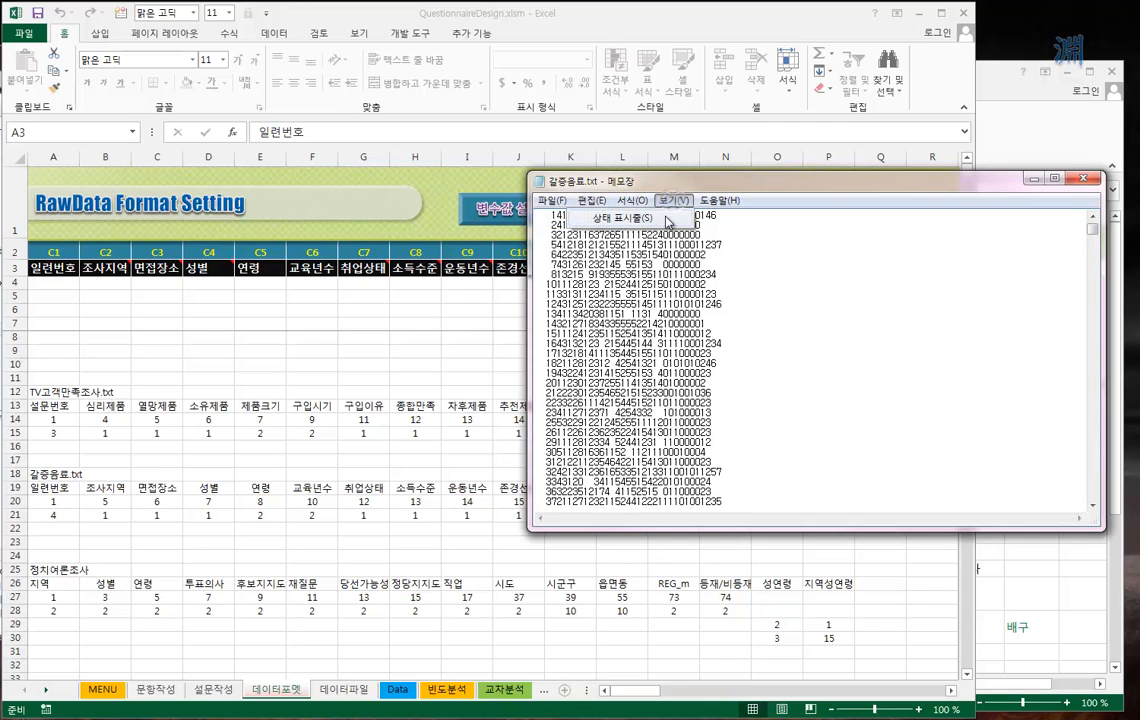
{"action": "left_click", "coordinate": [667, 220]}
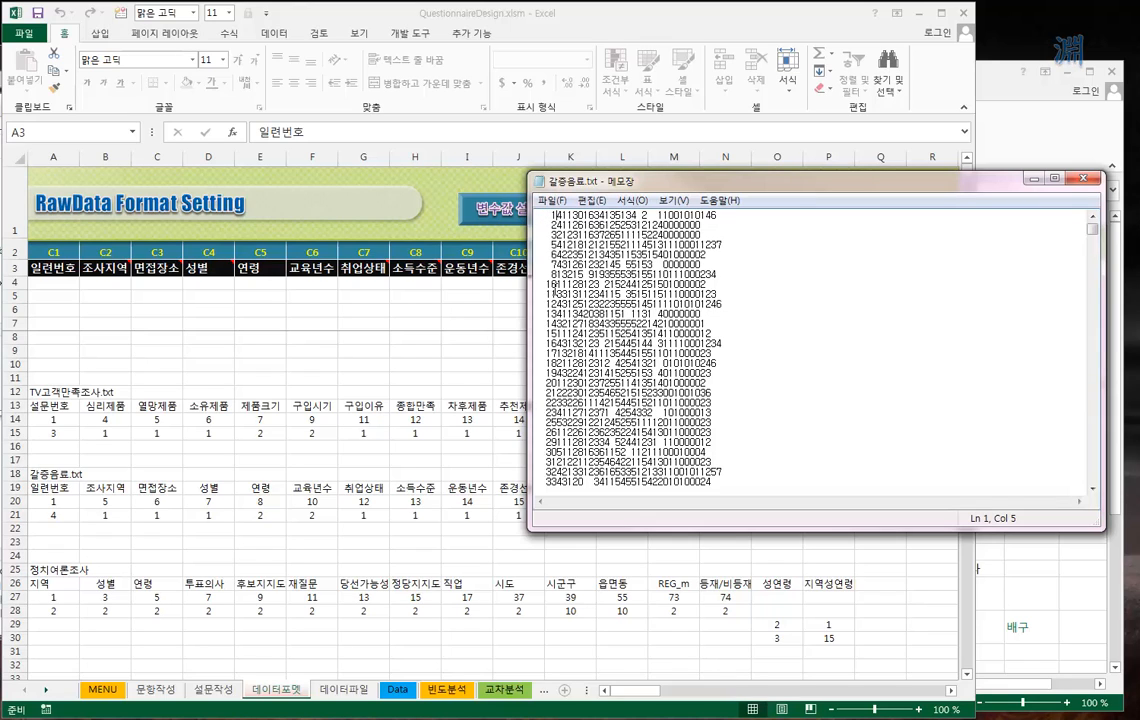
Step: Back on the 데이터포맷 sheet in Excel, enter start position 1 in A4 and width 4 in A5 for 일련번호
{"action": "left_click", "coordinate": [68, 285]}
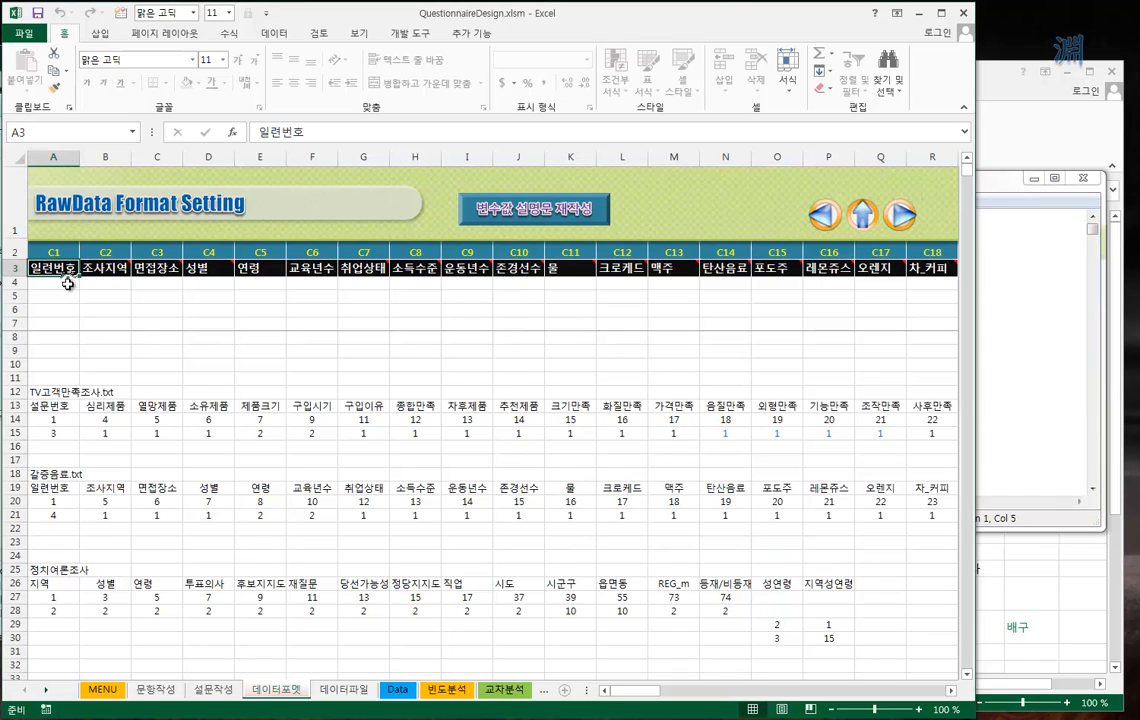
{"action": "type", "text": "1"}
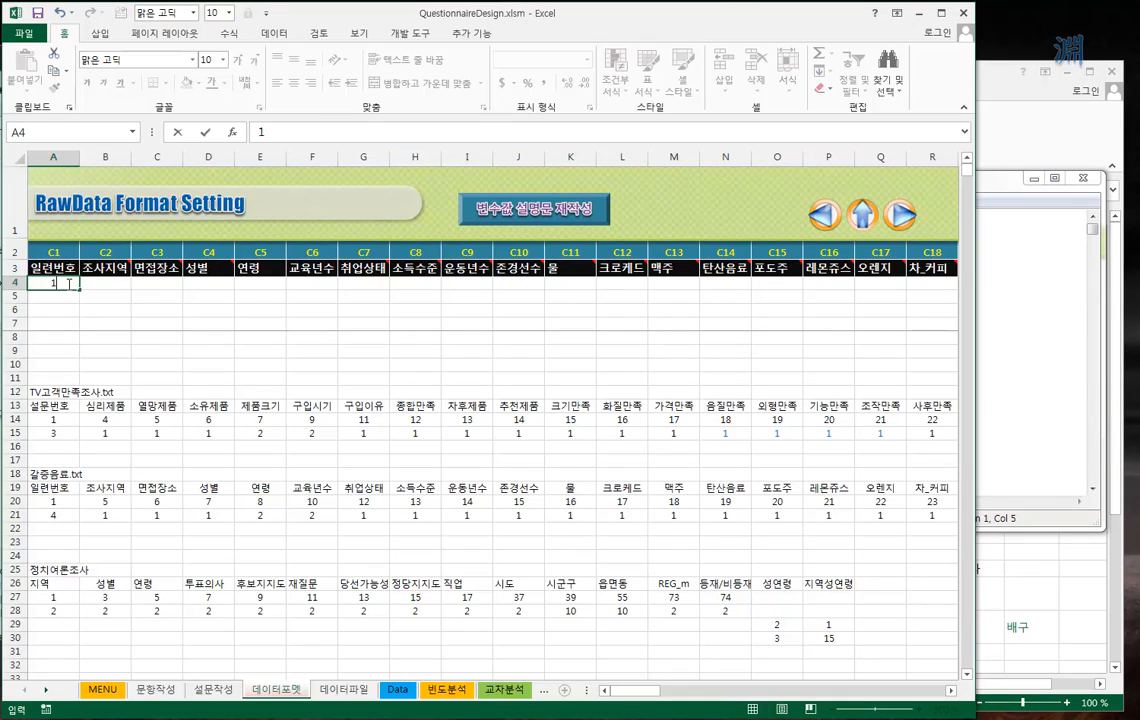
{"action": "key", "text": "Return"}
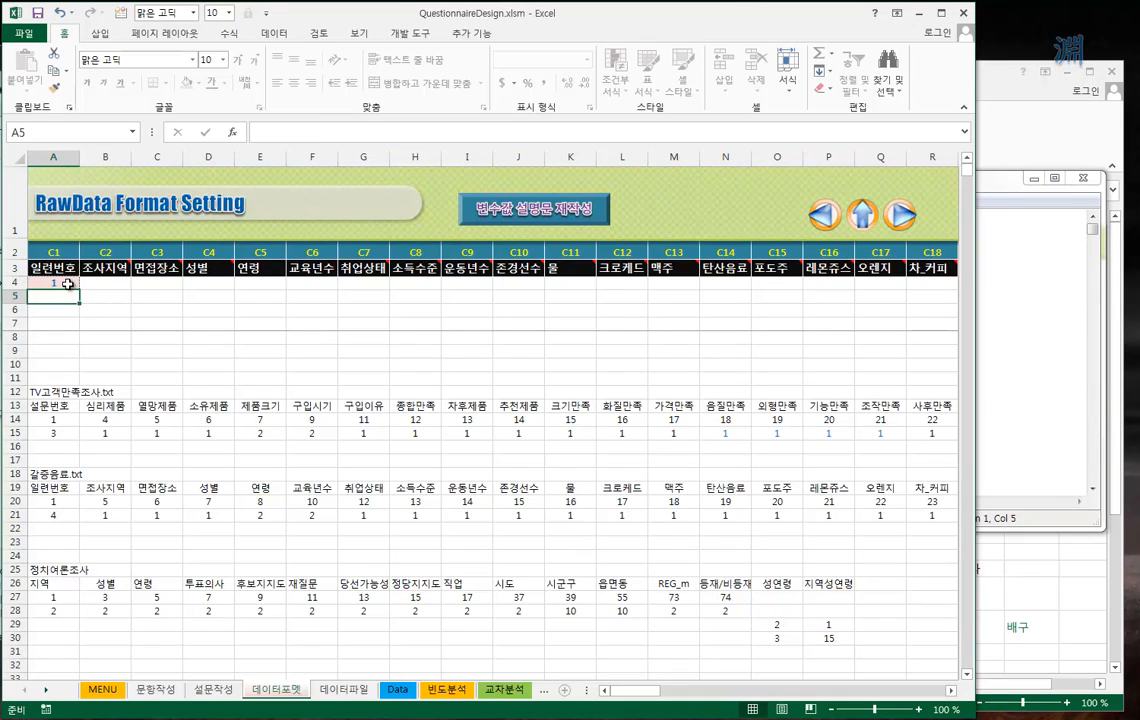
{"action": "type", "text": "4"}
{"action": "key", "text": "Tab"}
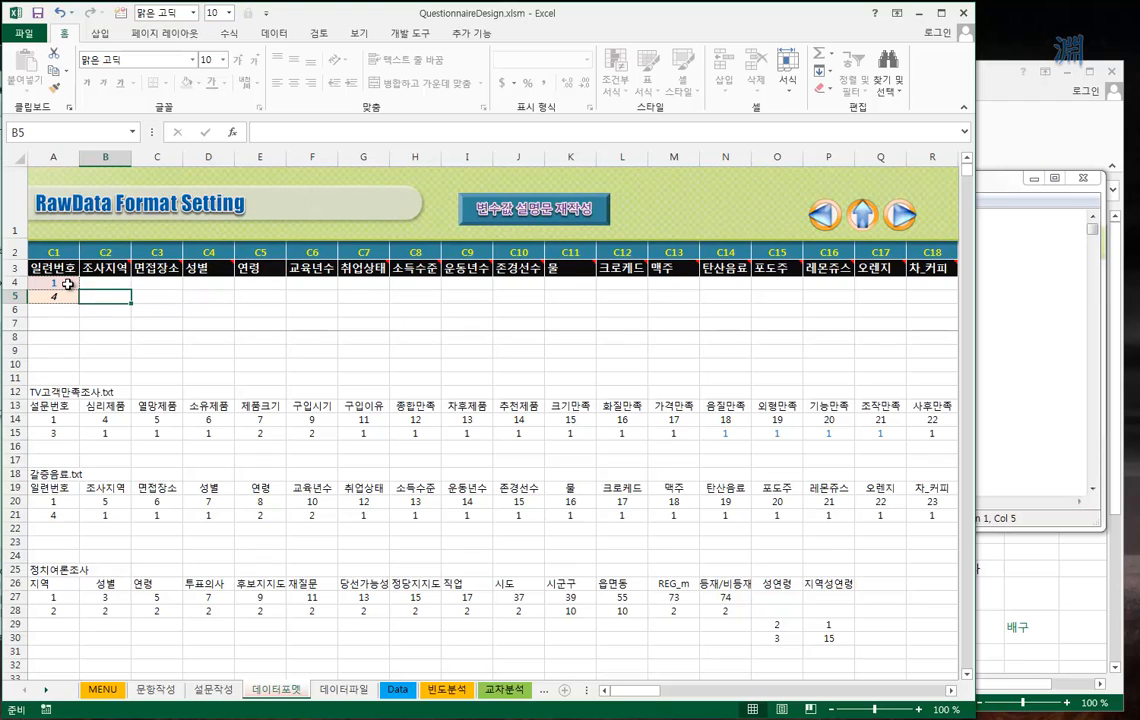
Step: Check the column positions in 갈증음료.txt and enter start position 5 and width 1 for 조사지역 in B4:B5
{"action": "left_click", "coordinate": [1038, 277]}
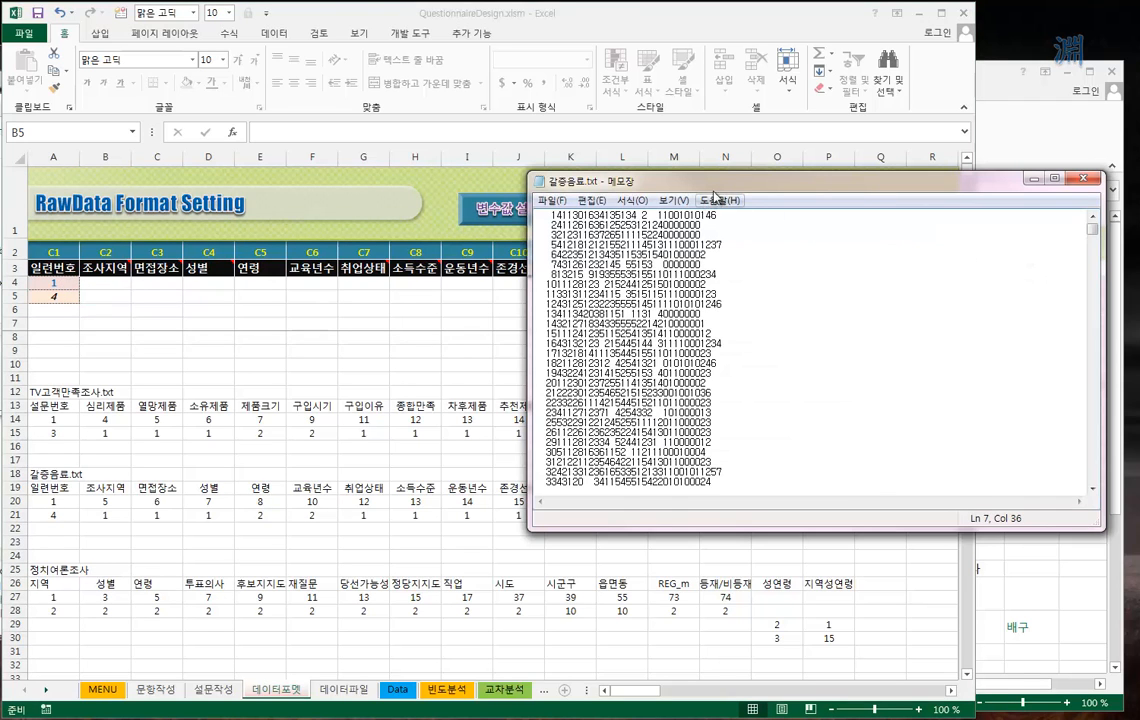
{"action": "left_click_drag", "start_coordinate": [638, 178], "coordinate": [683, 288]}
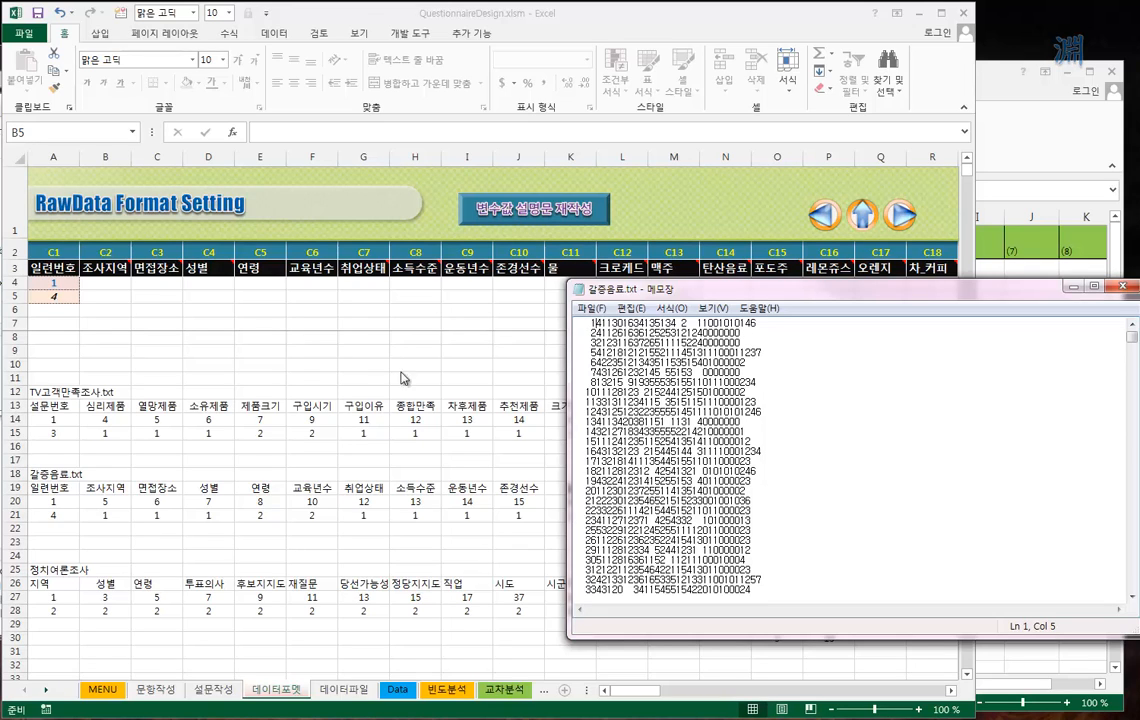
{"action": "left_click", "coordinate": [112, 283]}
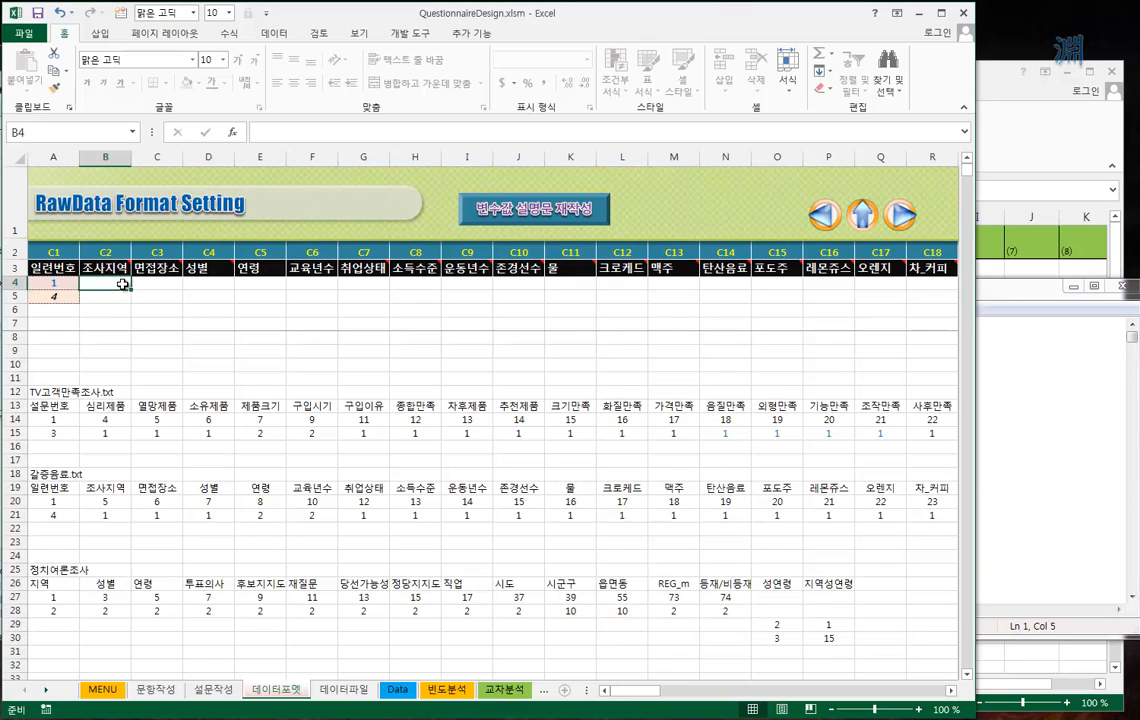
{"action": "type", "text": "5"}
{"action": "key", "text": "Return"}
{"action": "key", "text": "Return"}
{"action": "type", "text": "1"}
{"action": "key", "text": "Tab"}
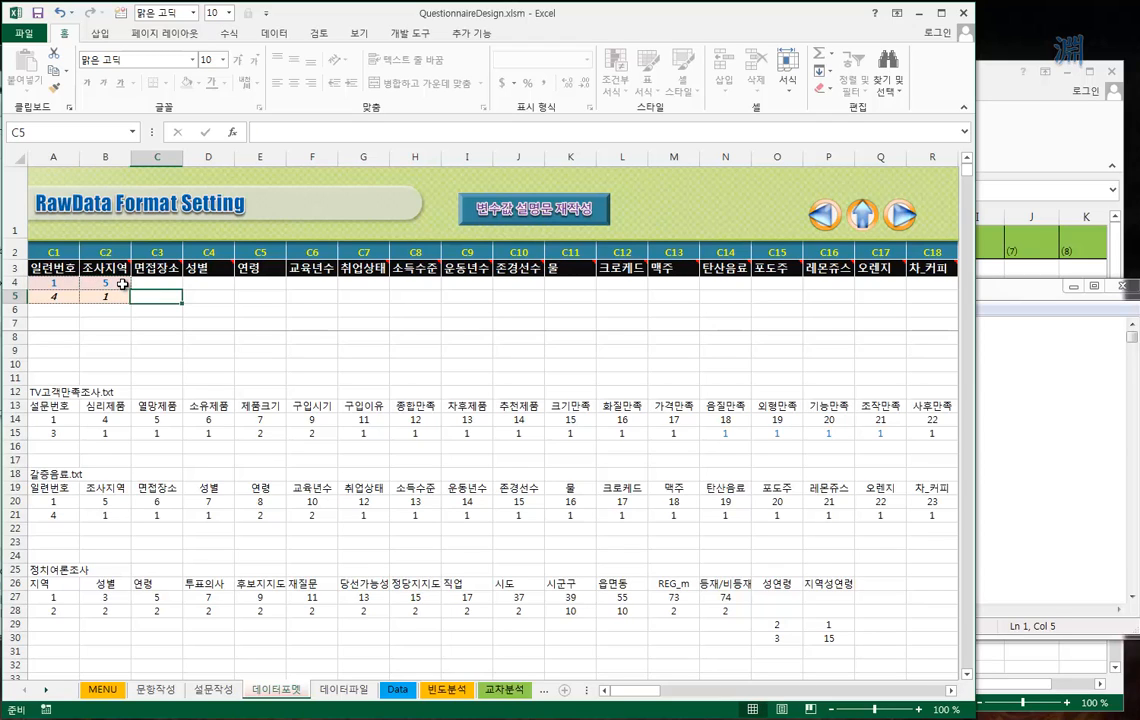
Step: Enter start position 6 and width 1 for 면접장소 in C4:C5
{"action": "key", "text": "Up"}
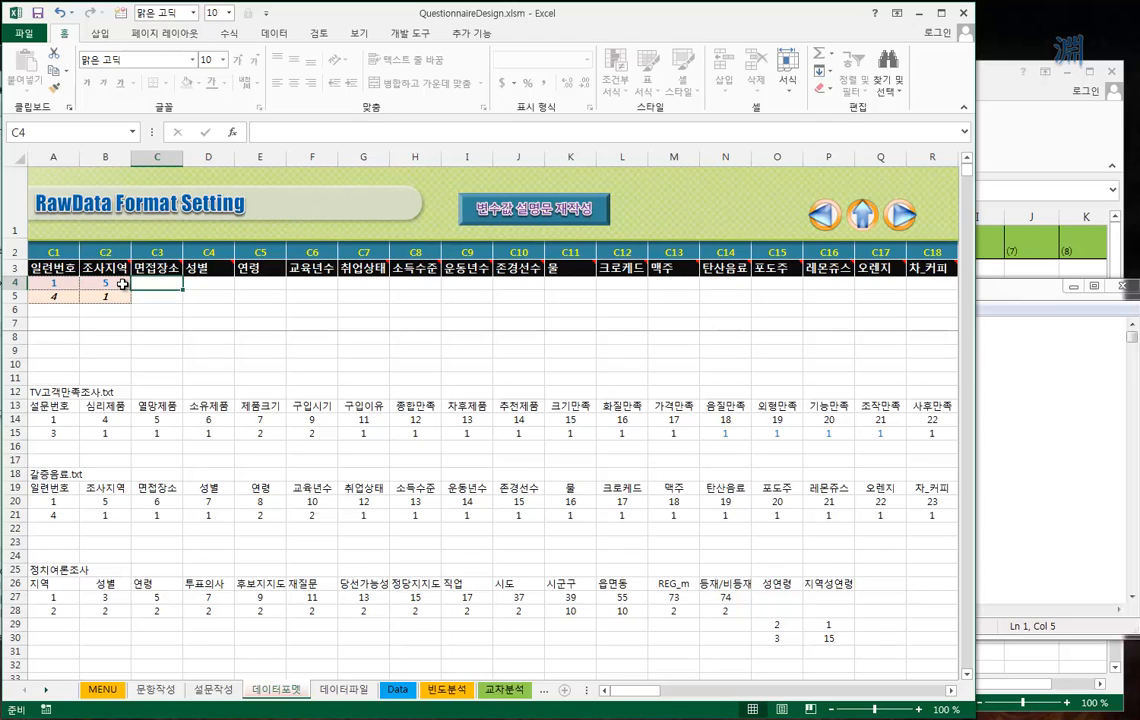
{"action": "key", "text": "Left"}
{"action": "key", "text": "Left"}
{"action": "key", "text": "Down"}
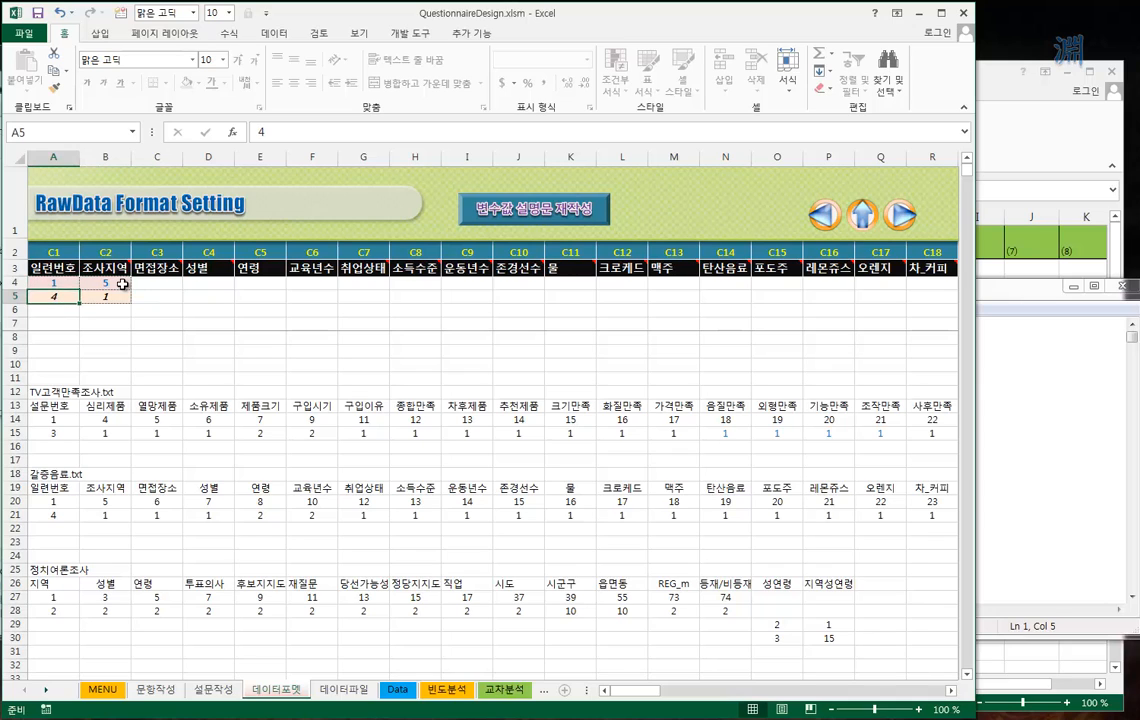
{"action": "key", "text": "Right"}
{"action": "key", "text": "Right"}
{"action": "key", "text": "Up"}
{"action": "type", "text": "6"}
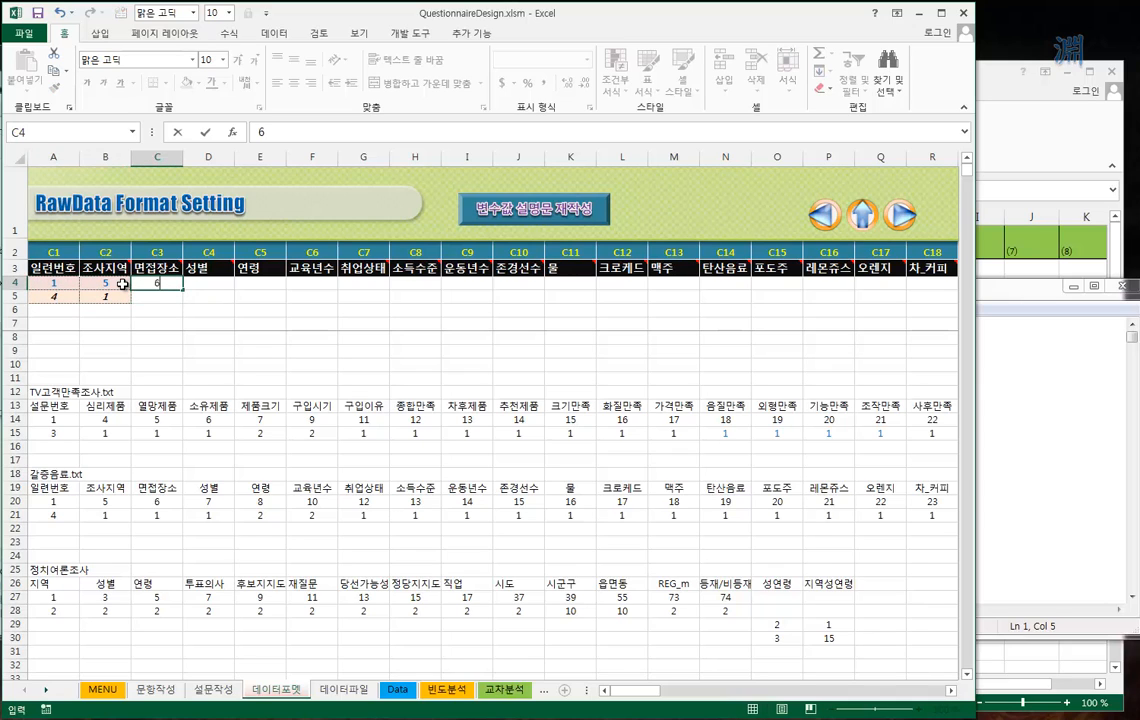
{"action": "key", "text": "Return"}
{"action": "type", "text": "1"}
{"action": "key", "text": "Right"}
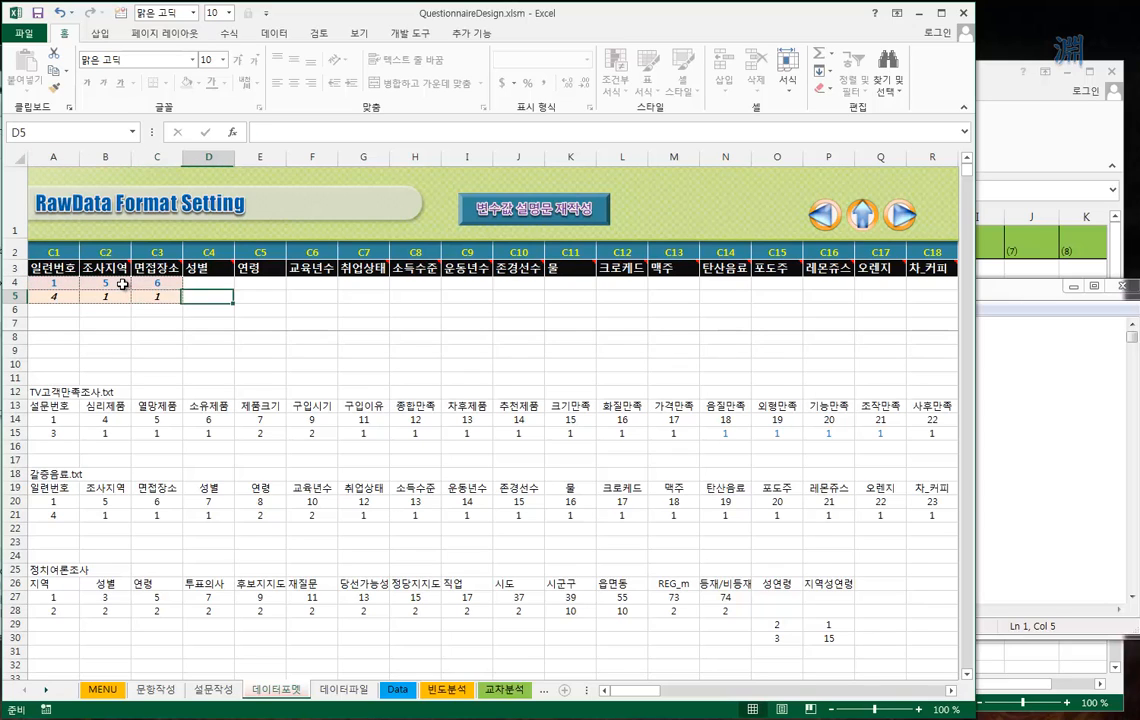
Step: Enter start position 7 and width 1 for 성별 in D4:D5
{"action": "key", "text": "Up"}
{"action": "type", "text": "7"}
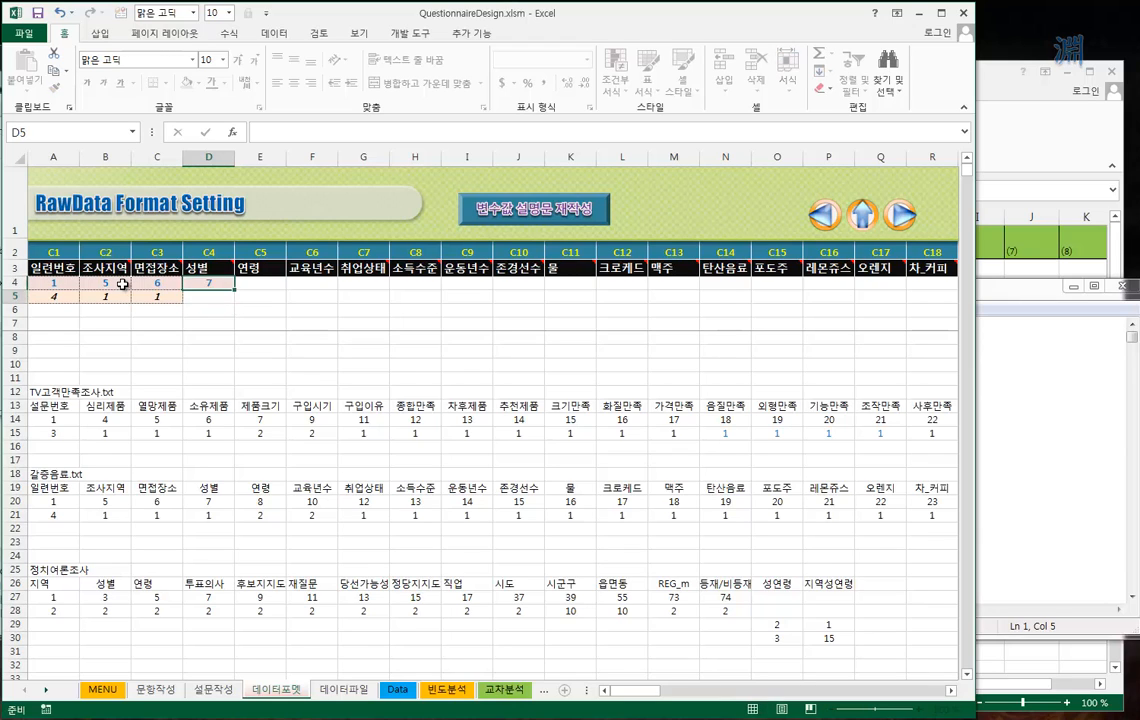
{"action": "key", "text": "Return"}
{"action": "type", "text": "1"}
{"action": "key", "text": "Right"}
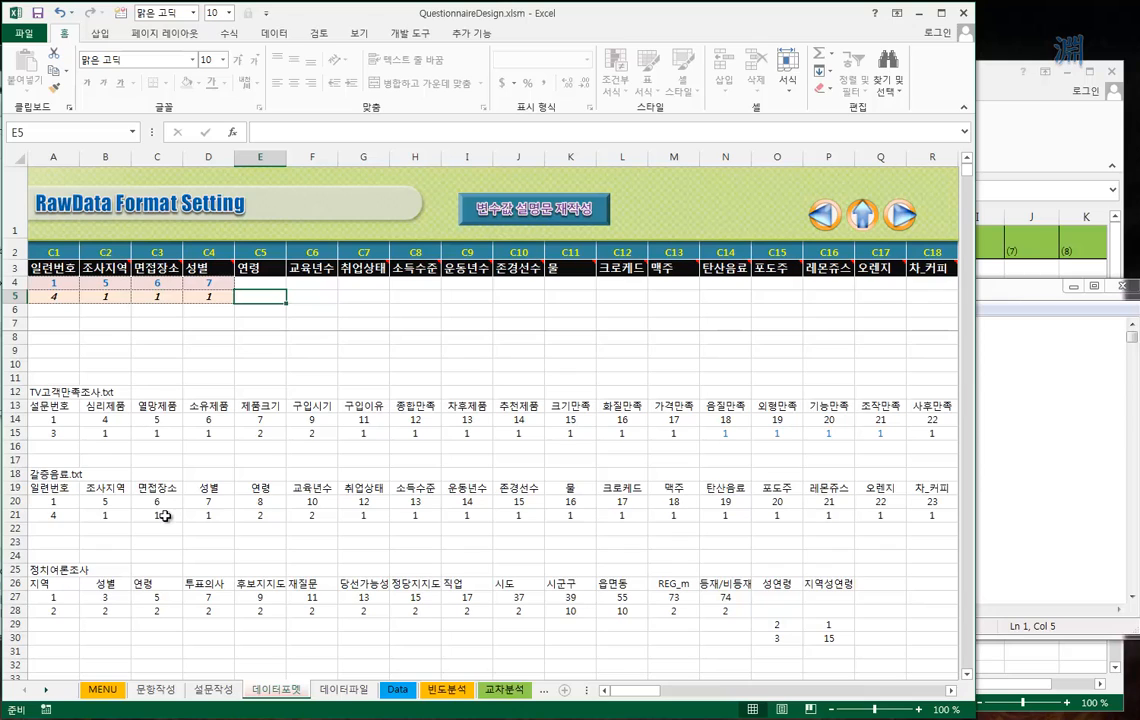
Step: Compare the prepared 갈증음료.txt format values in rows 20 and 21 with the entries in rows 4 and 5
{"action": "left_click", "coordinate": [58, 505]}
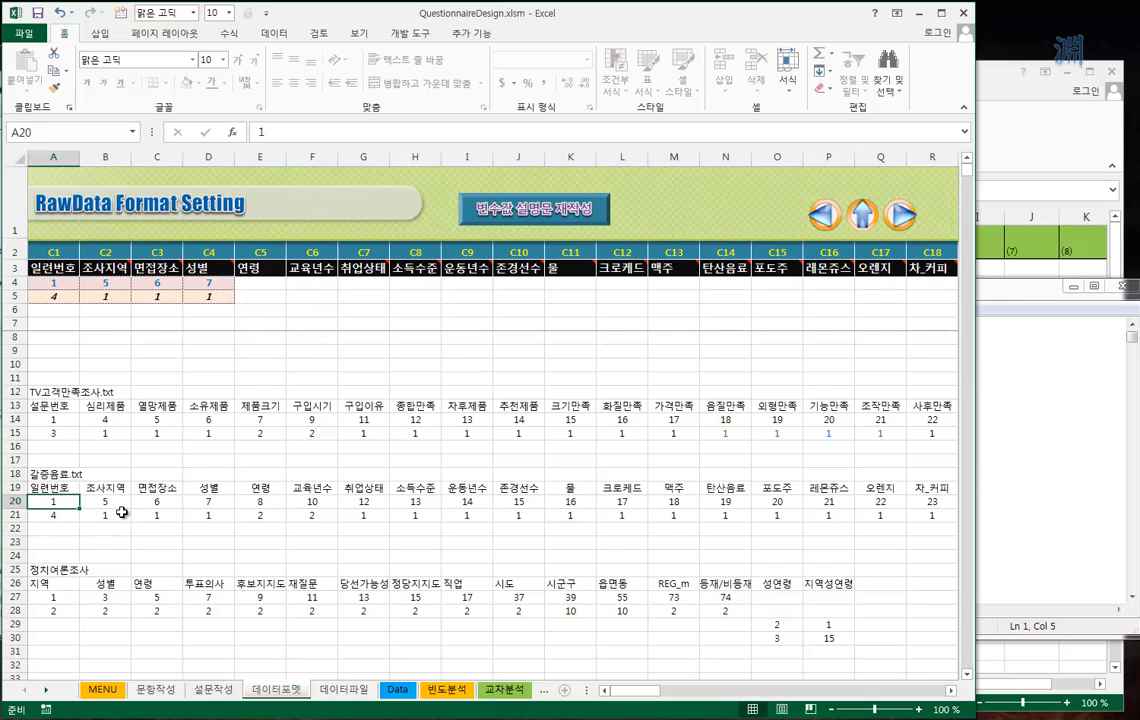
{"action": "left_click", "coordinate": [118, 513]}
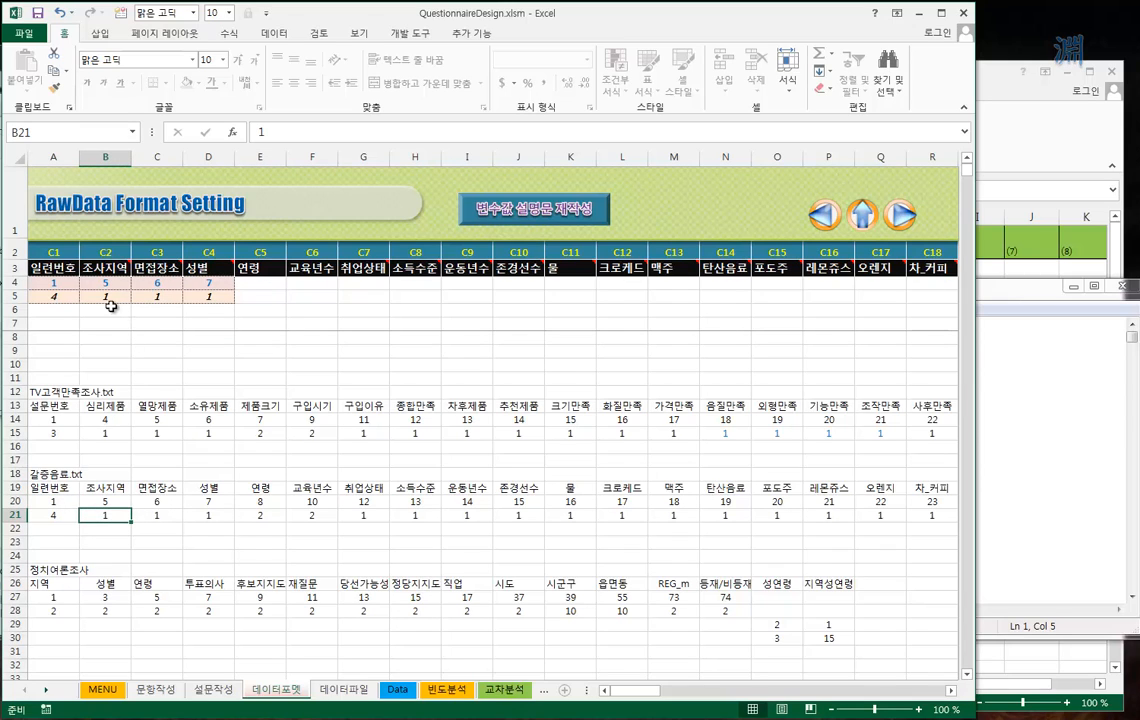
{"action": "left_click", "coordinate": [100, 284]}
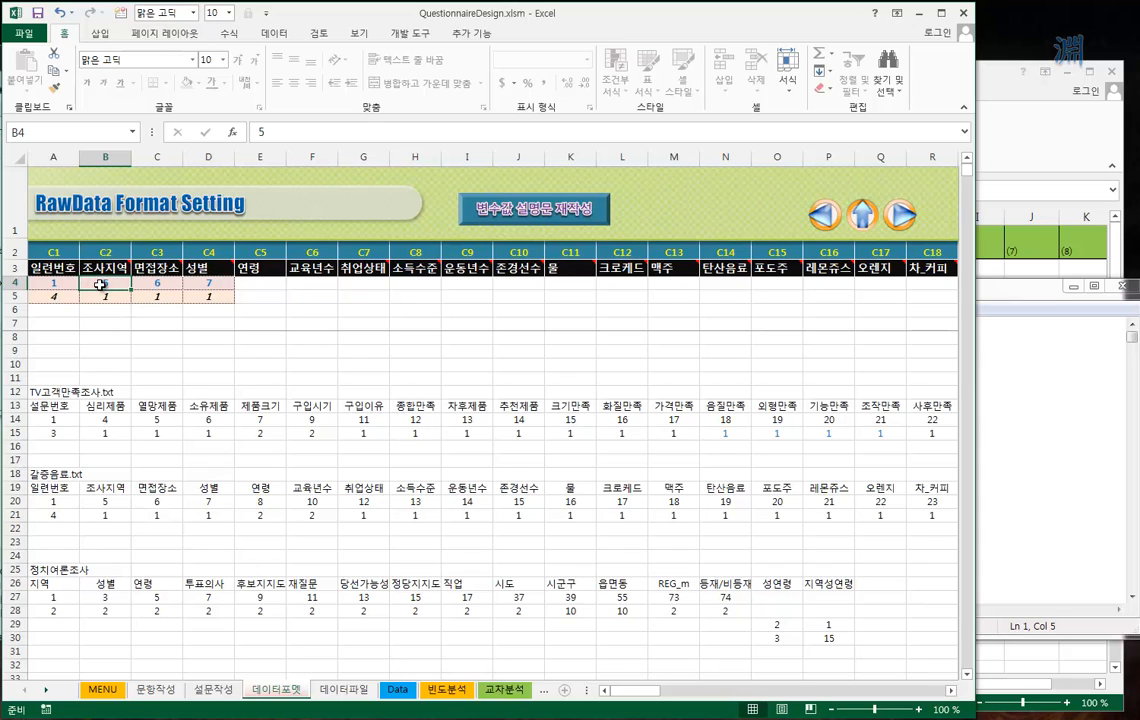
Step: Replace the 조사지역 start position in B4 with the formula =A4+A5 and fill it across to F4
{"action": "type", "text": "="}
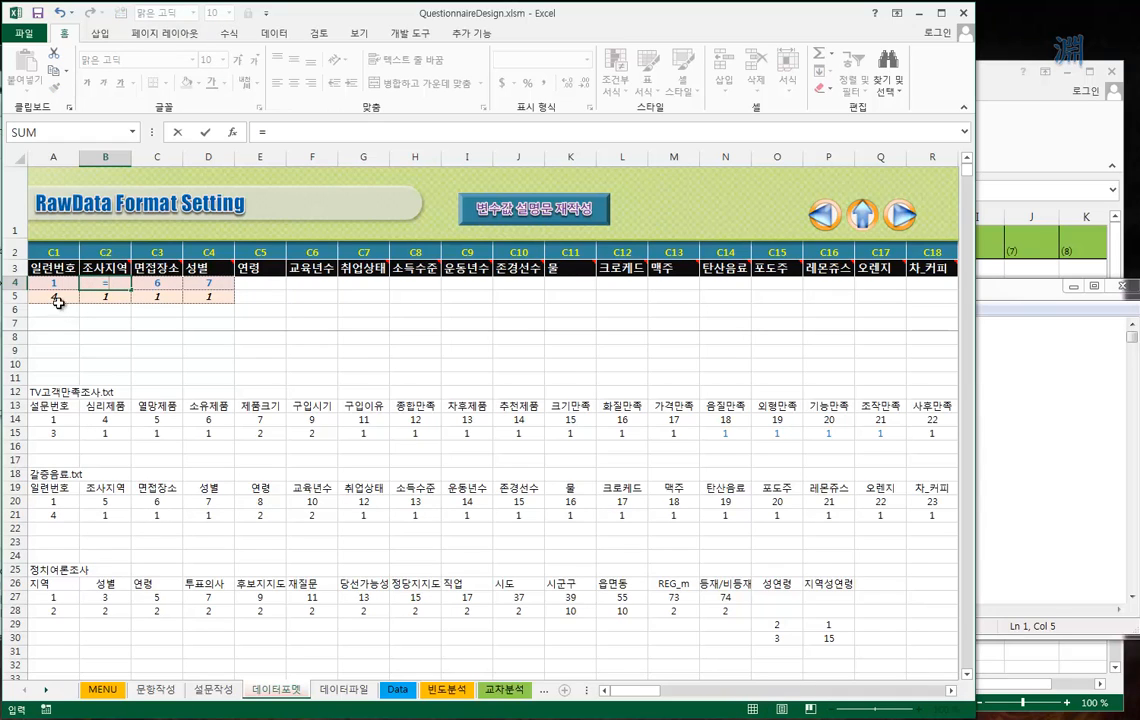
{"action": "left_click", "coordinate": [67, 287]}
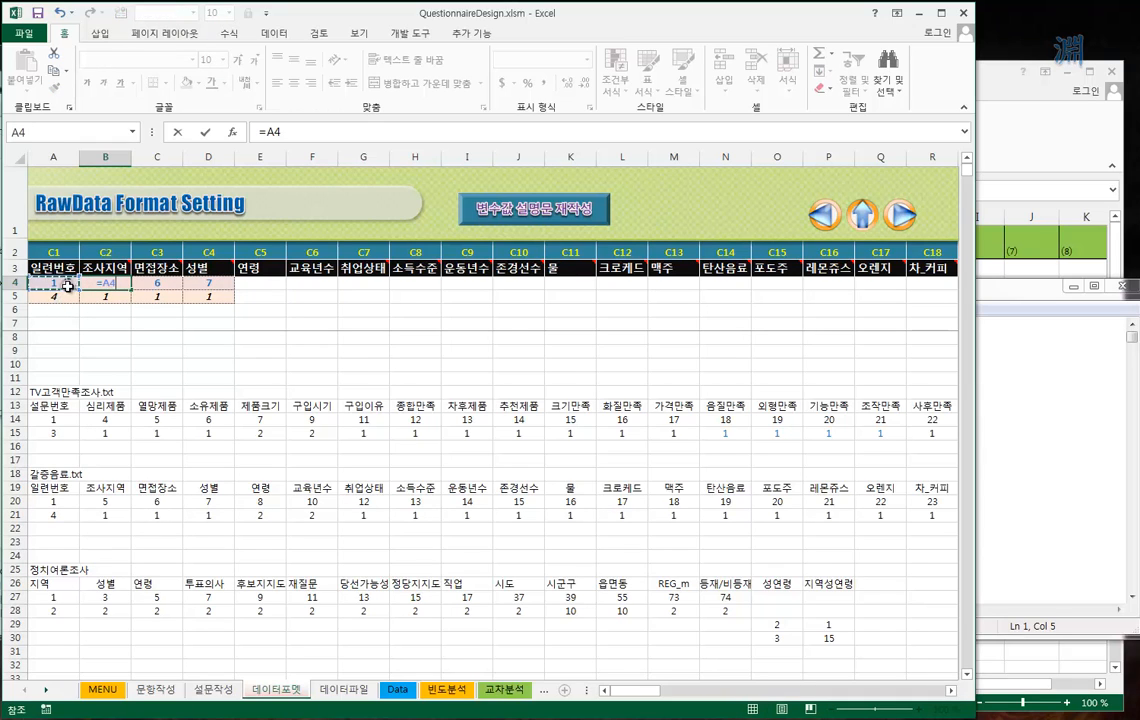
{"action": "type", "text": "+"}
{"action": "left_click", "coordinate": [59, 300]}
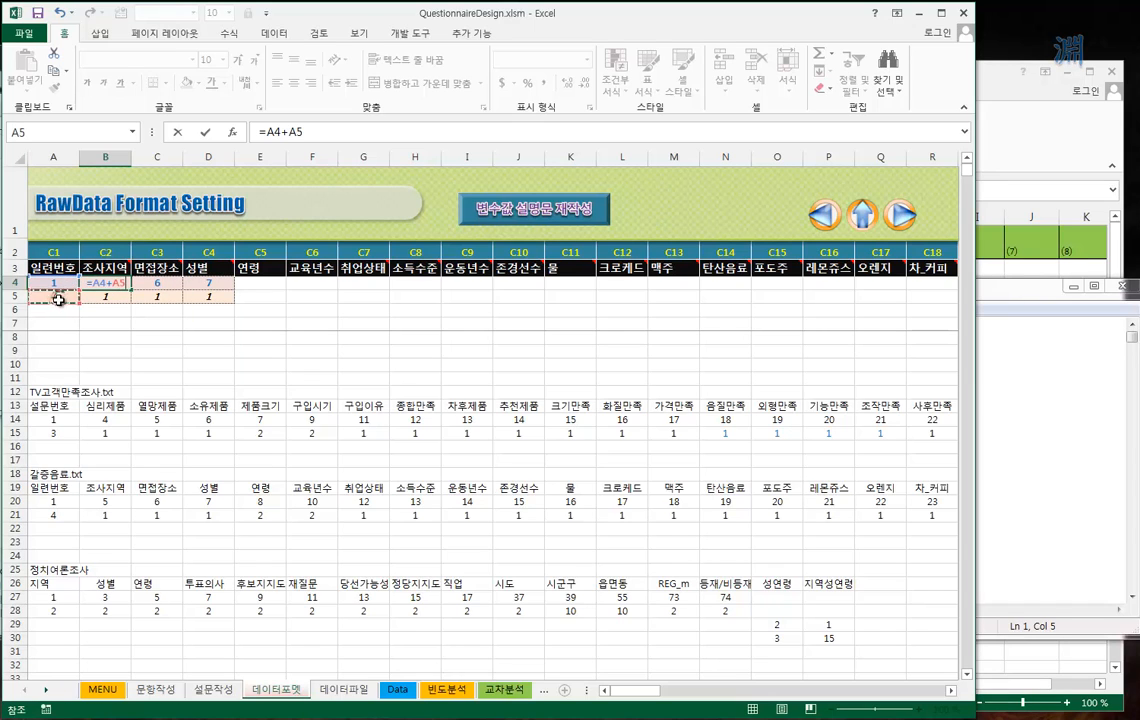
{"action": "key", "text": "Return"}
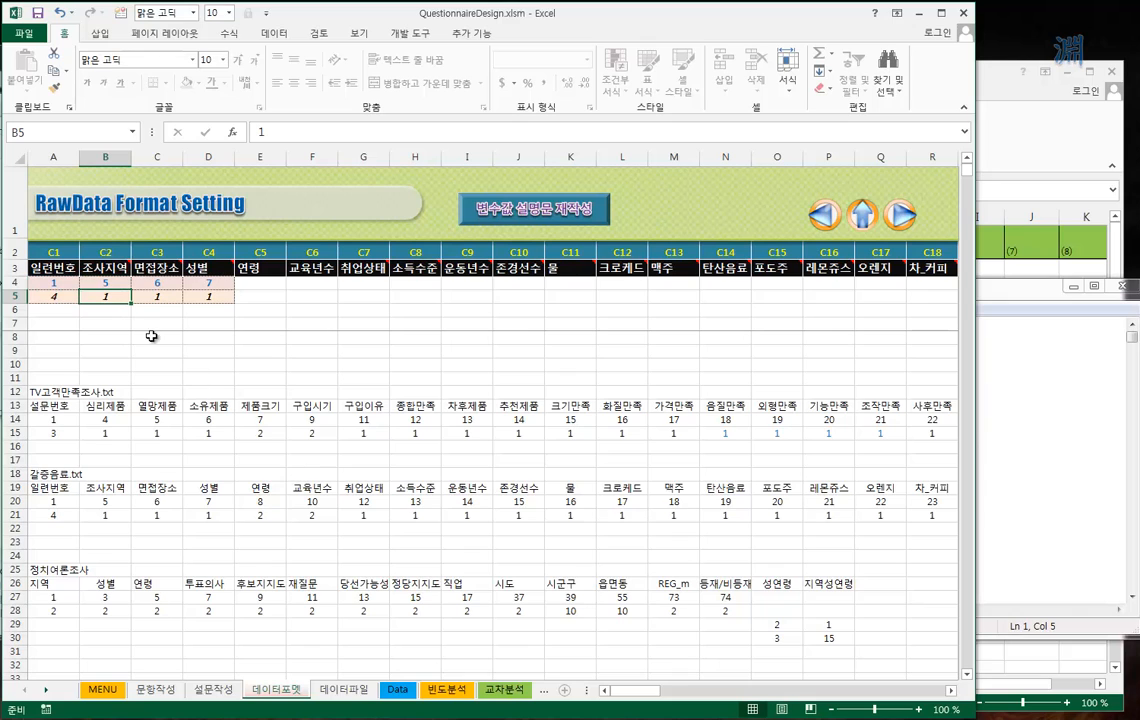
{"action": "left_click", "coordinate": [105, 283]}
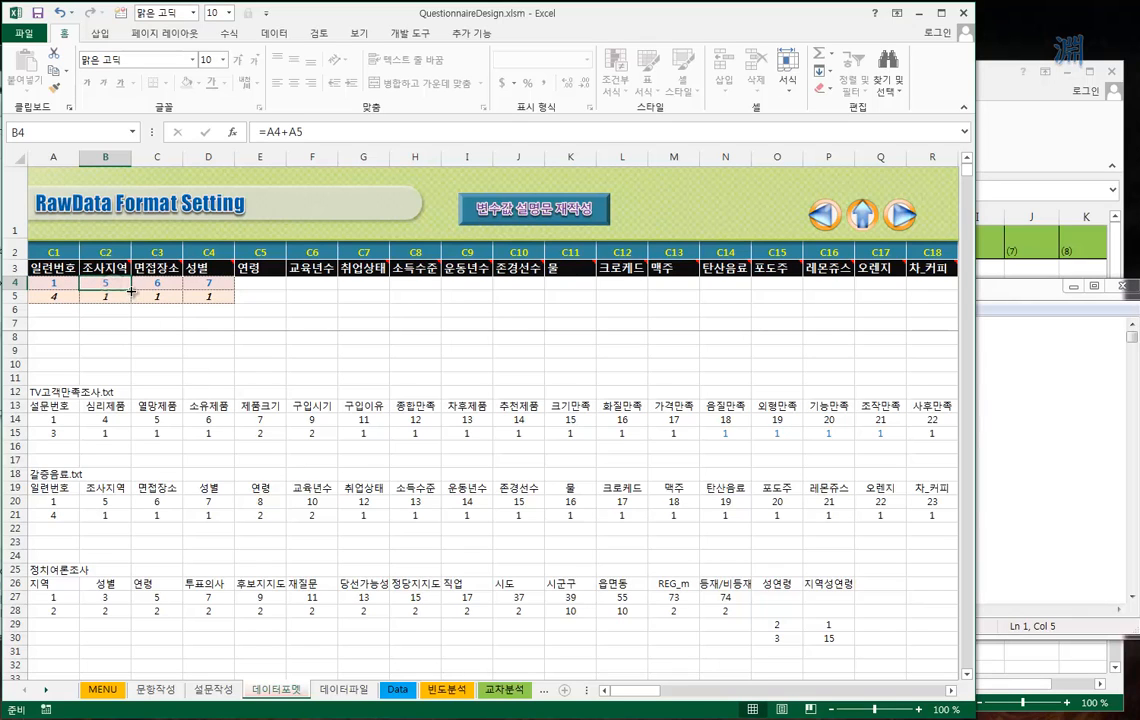
{"action": "left_click_drag", "start_coordinate": [130, 289], "coordinate": [320, 296]}
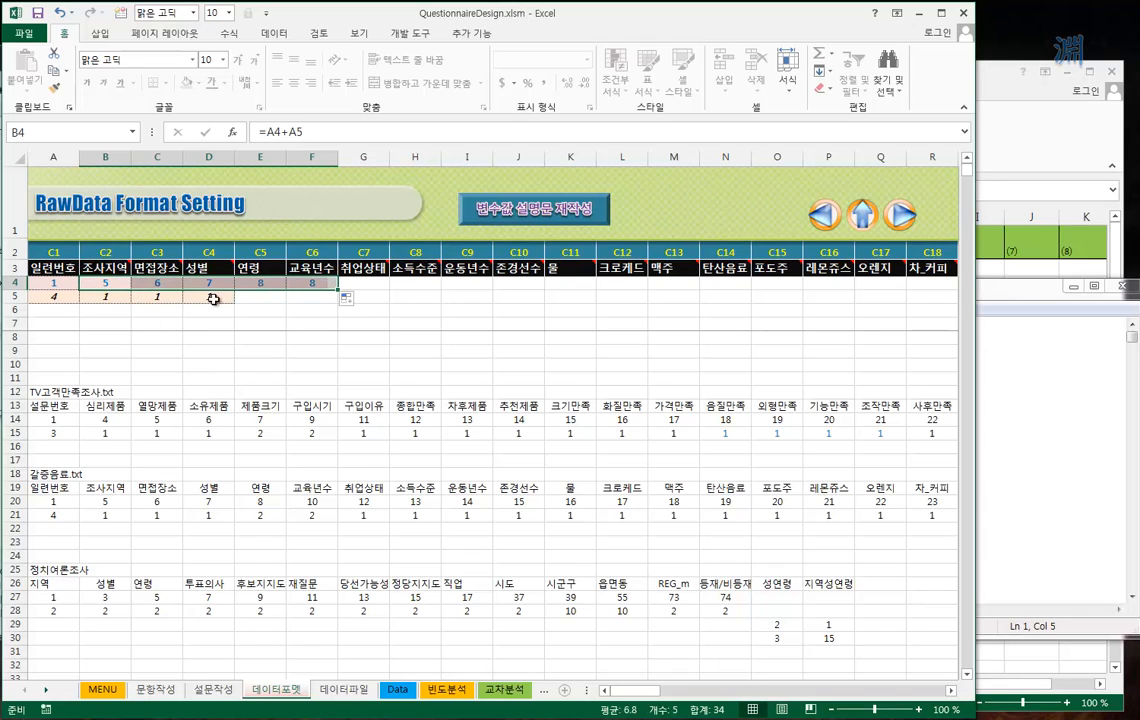
Step: Copy the 갈증음료.txt widths in A21:AK21 and paste them as values into row 5 starting at A5
{"action": "left_click", "coordinate": [250, 296]}
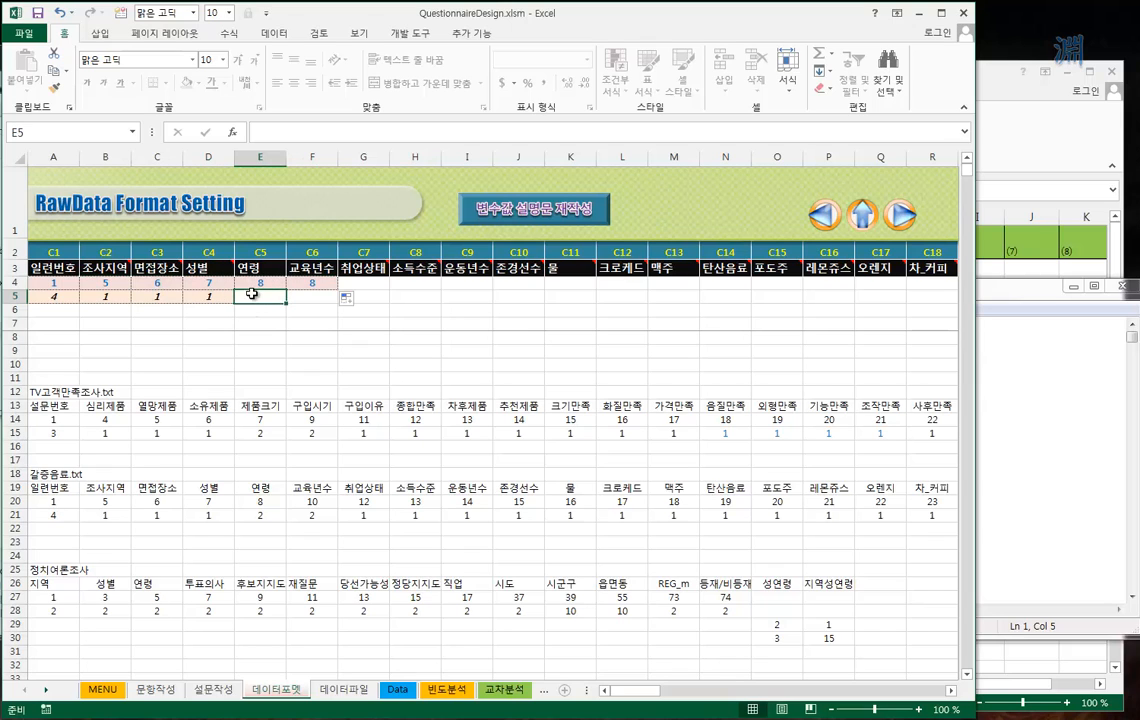
{"action": "left_click", "coordinate": [57, 516]}
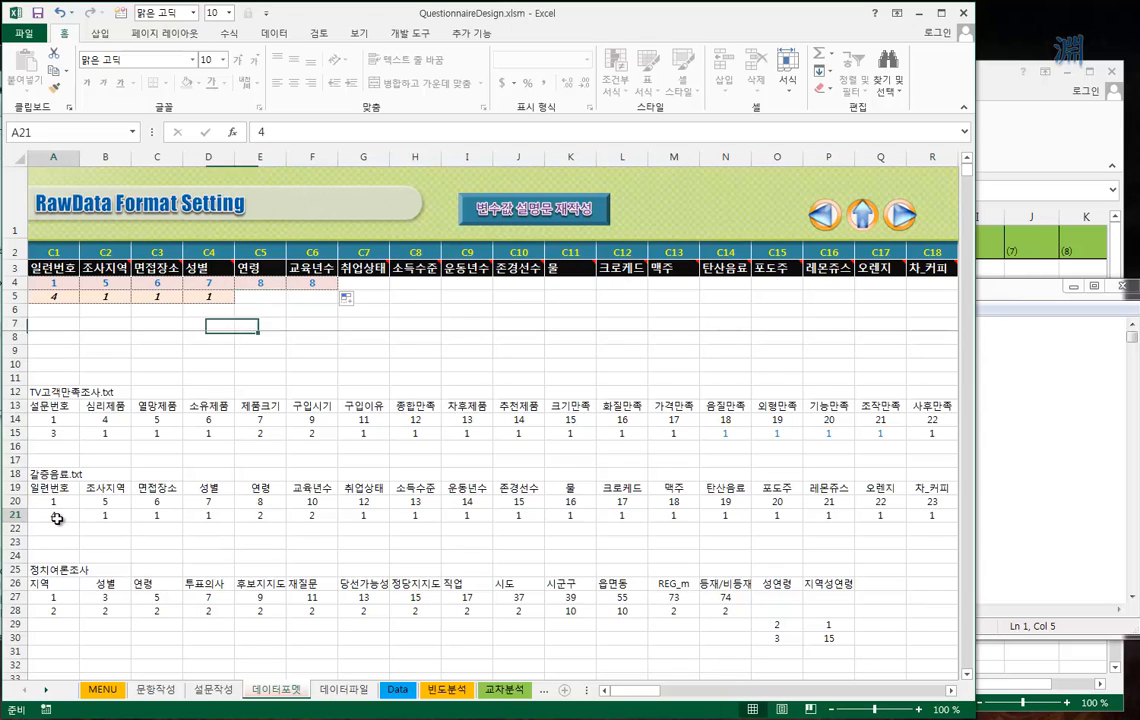
{"action": "left_click_drag", "start_coordinate": [57, 516], "coordinate": [813, 517]}
{"action": "key", "text": "ctrl+c"}
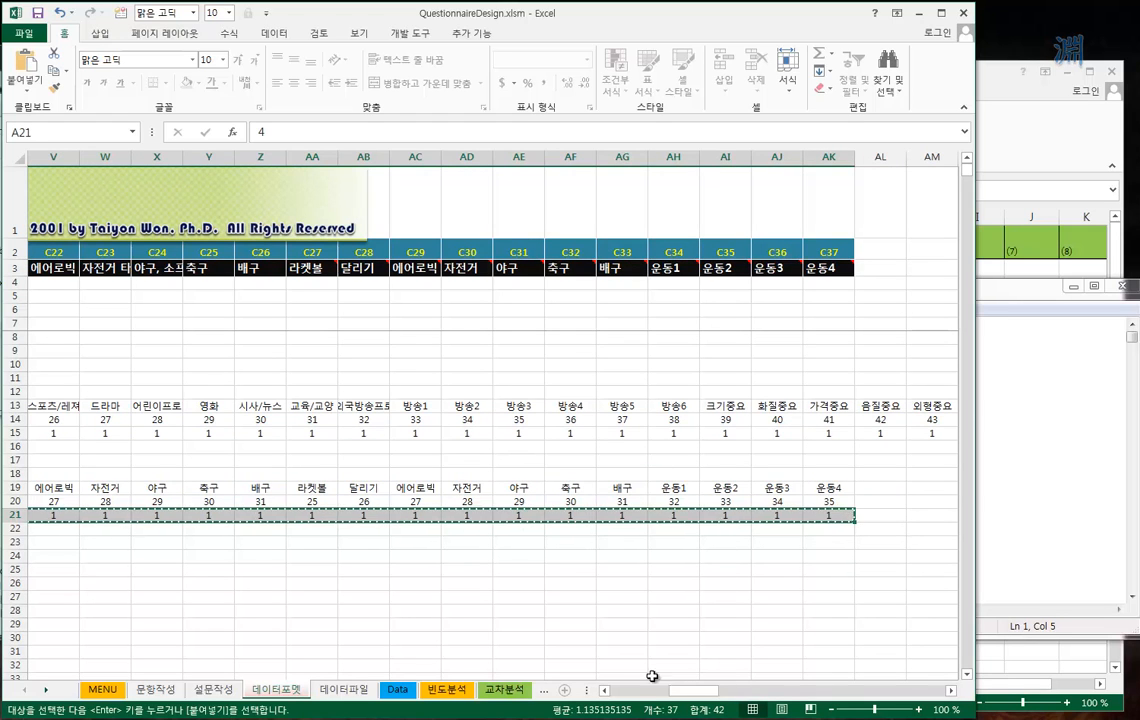
{"action": "key", "text": "ctrl+BackSpace"}
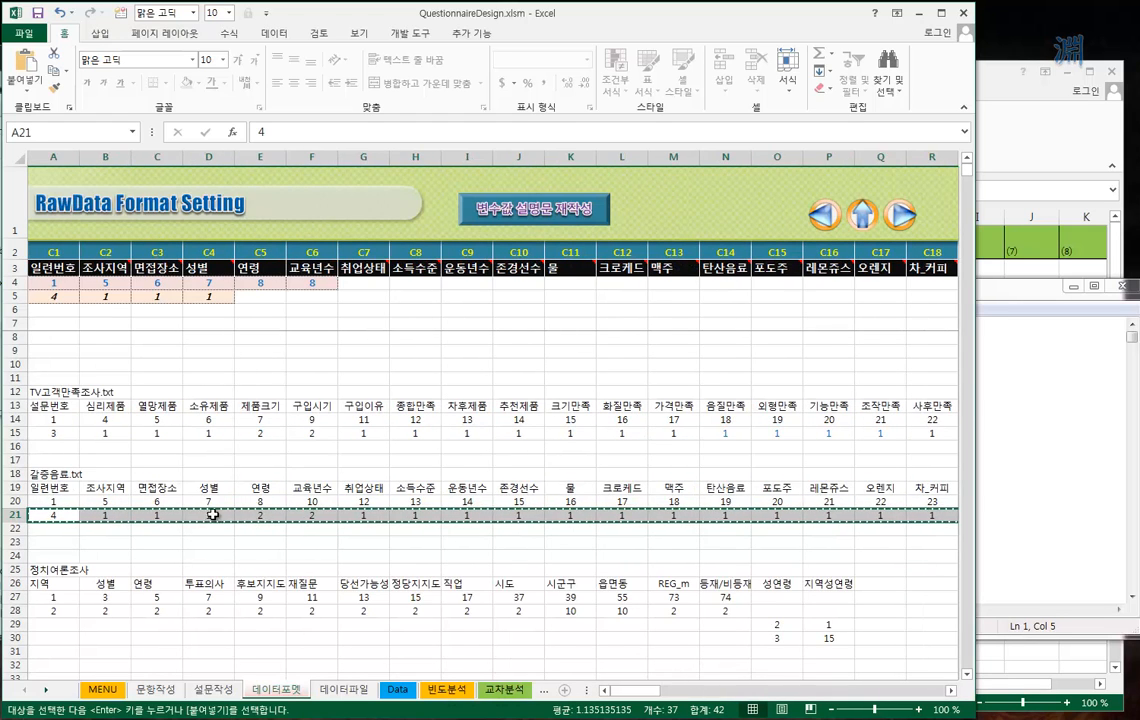
{"action": "left_click", "coordinate": [61, 297]}
{"action": "right_click", "coordinate": [61, 297]}
{"action": "left_click", "coordinate": [113, 352]}
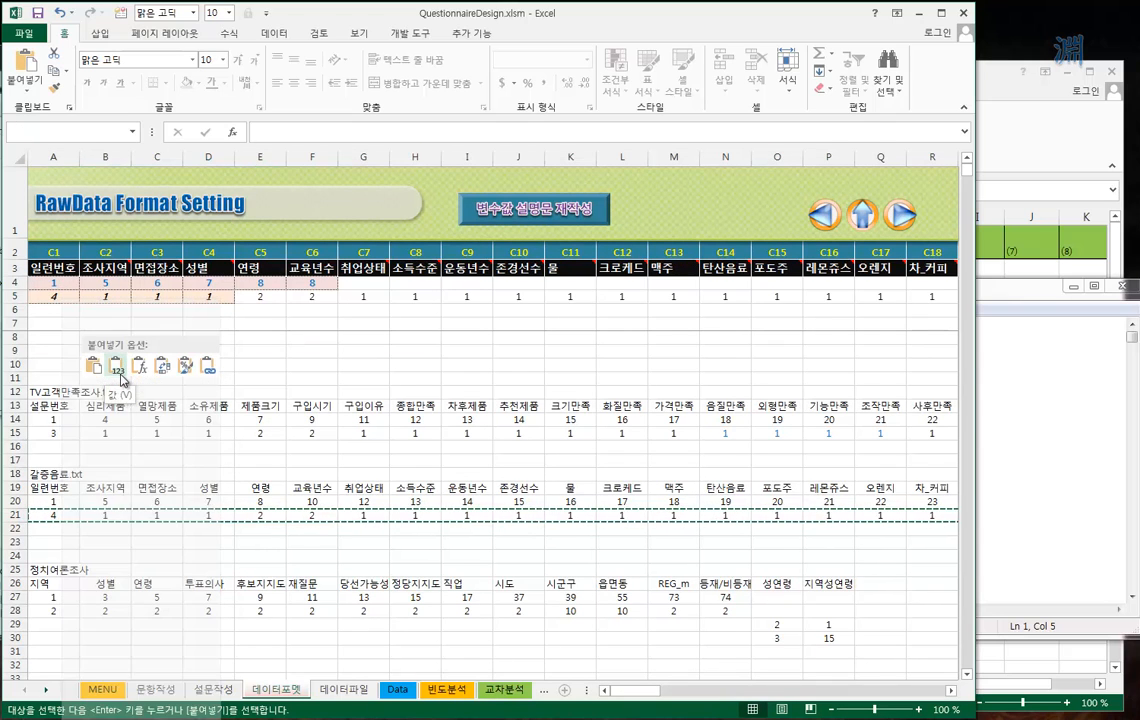
Step: Extend the start-position formula from F4 across row 4 to the 운동4 column in AK4
{"action": "left_click", "coordinate": [316, 284]}
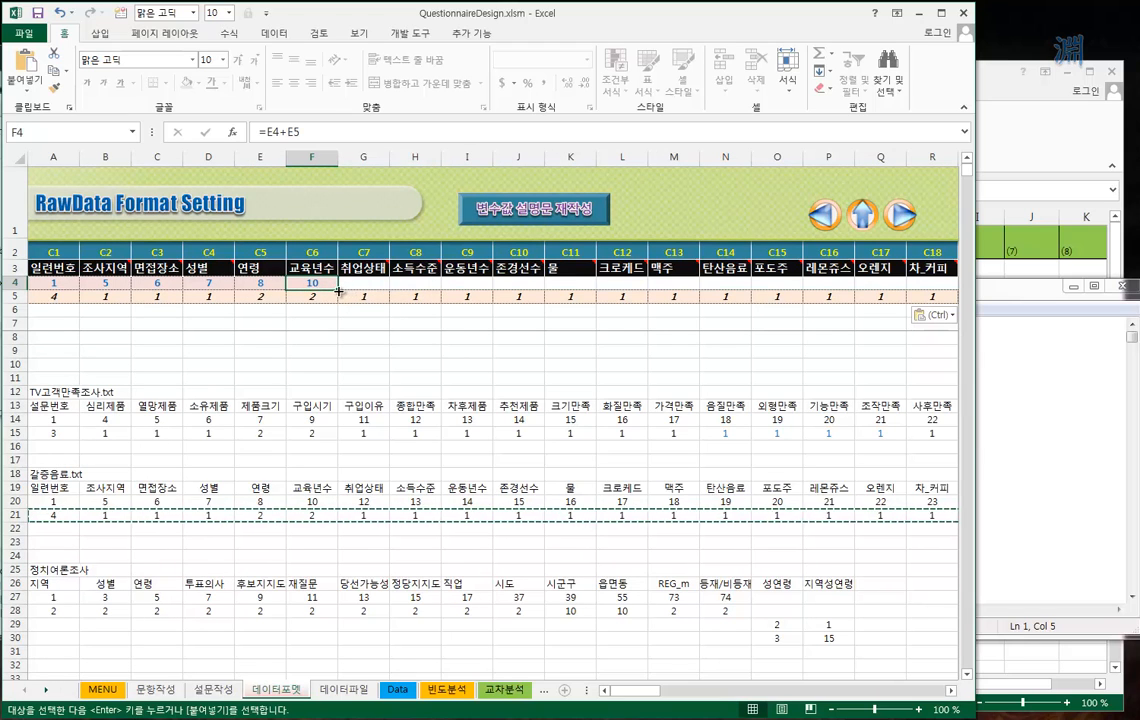
{"action": "left_click_drag", "start_coordinate": [339, 291], "coordinate": [196, 290]}
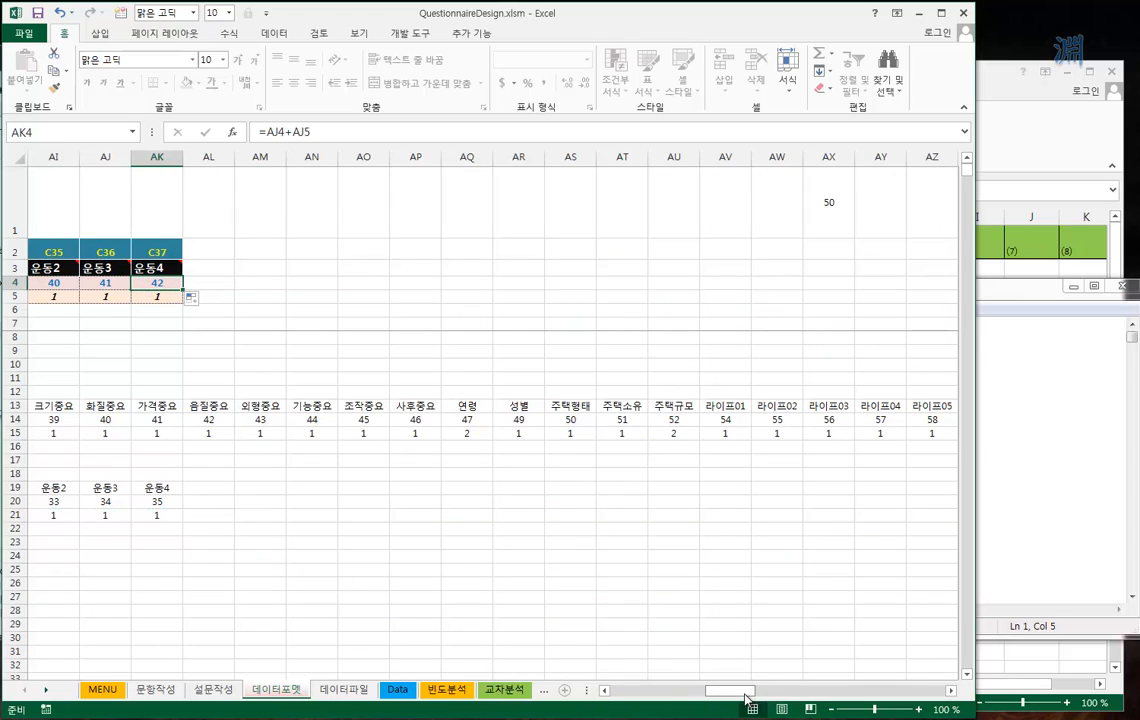
{"action": "left_click_drag", "start_coordinate": [740, 690], "coordinate": [720, 698]}
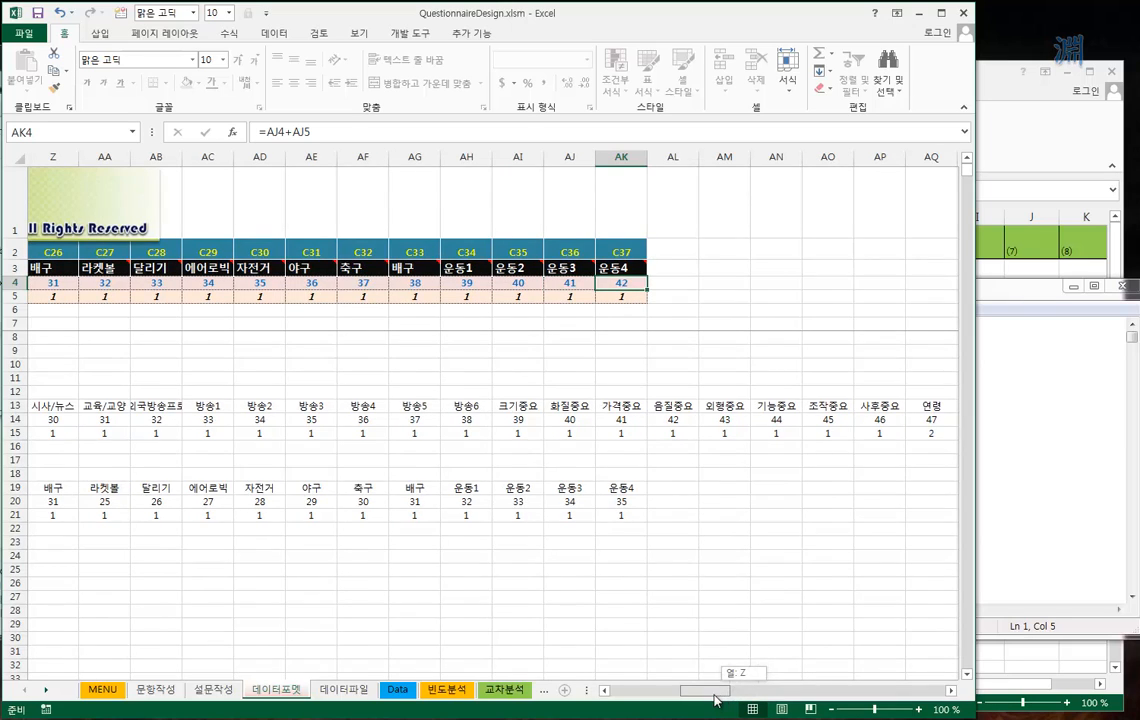
{"action": "left_click_drag", "start_coordinate": [716, 699], "coordinate": [716, 699]}
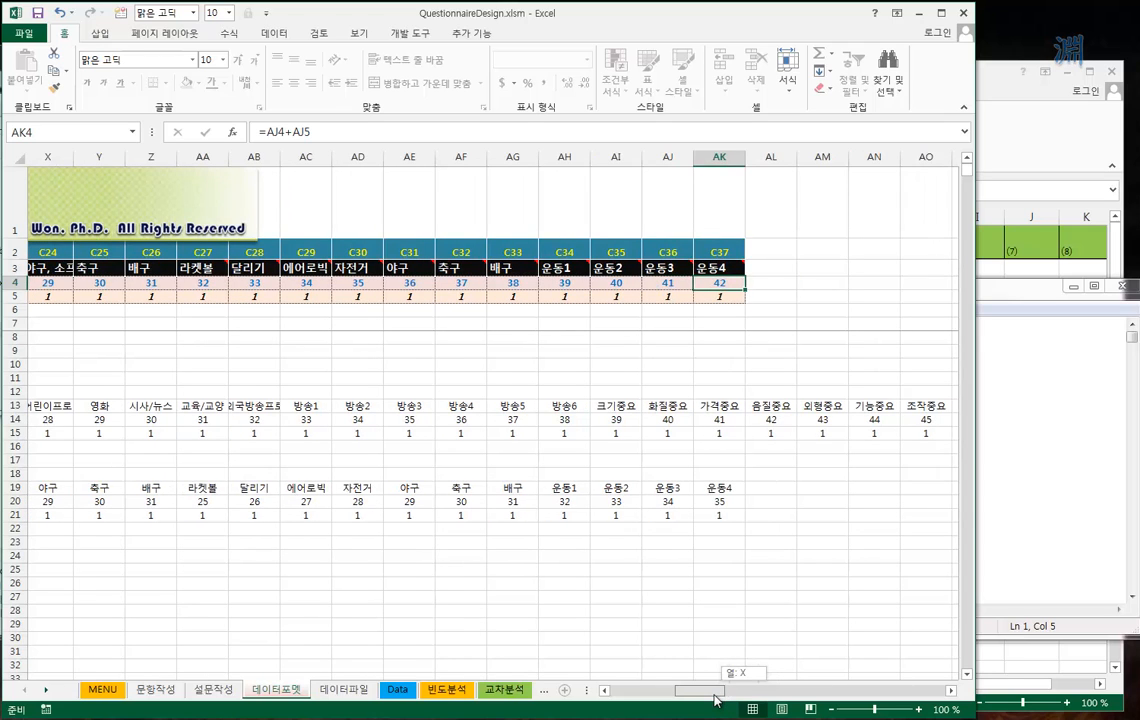
{"action": "mouse_move", "coordinate": [716, 699]}
{"action": "left_mouse_down"}
{"action": "mouse_move", "coordinate": [690, 699]}
{"action": "mouse_move", "coordinate": [706, 699]}
{"action": "left_mouse_up"}
Step: Compare the calculated start positions in row 4 with the prepared formulas in row 20 and the raw data in 갈증음료.txt
{"action": "left_click", "coordinate": [674, 285]}
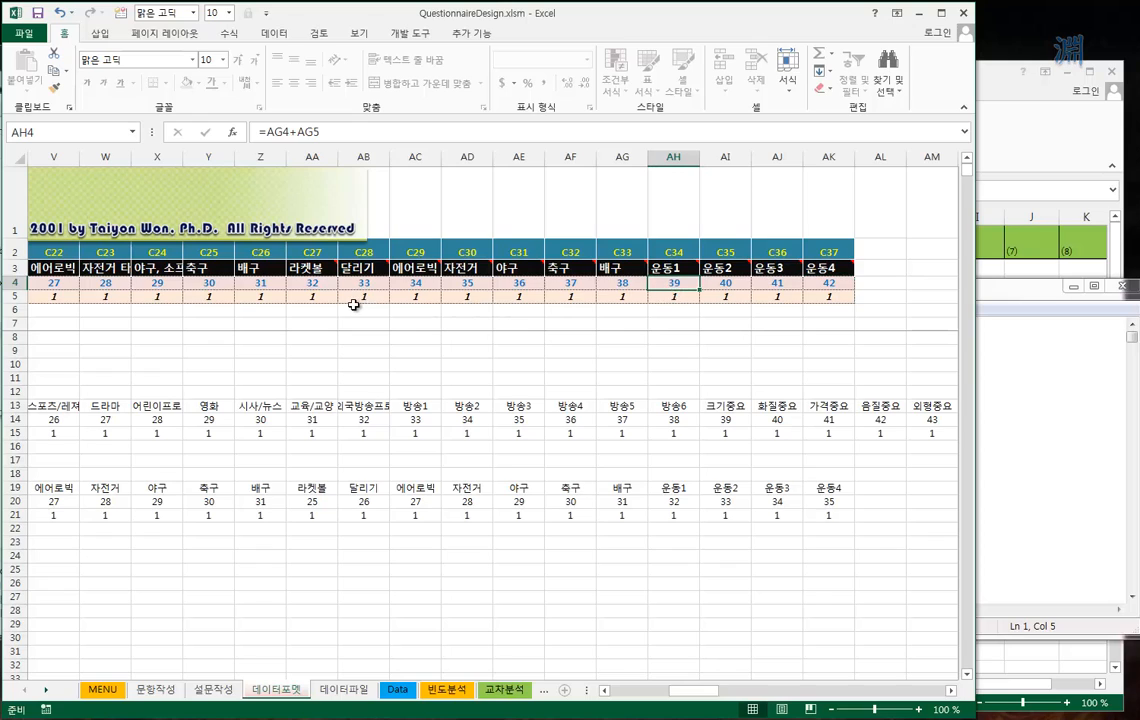
{"action": "left_click", "coordinate": [619, 501]}
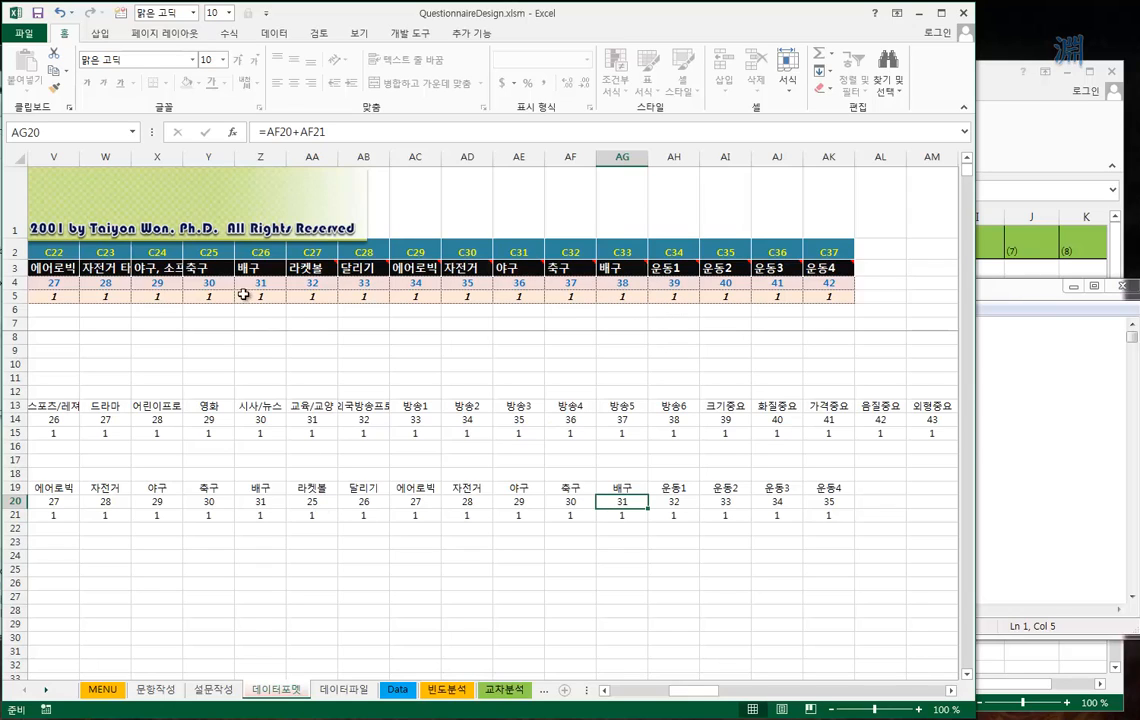
{"action": "left_click", "coordinate": [993, 420]}
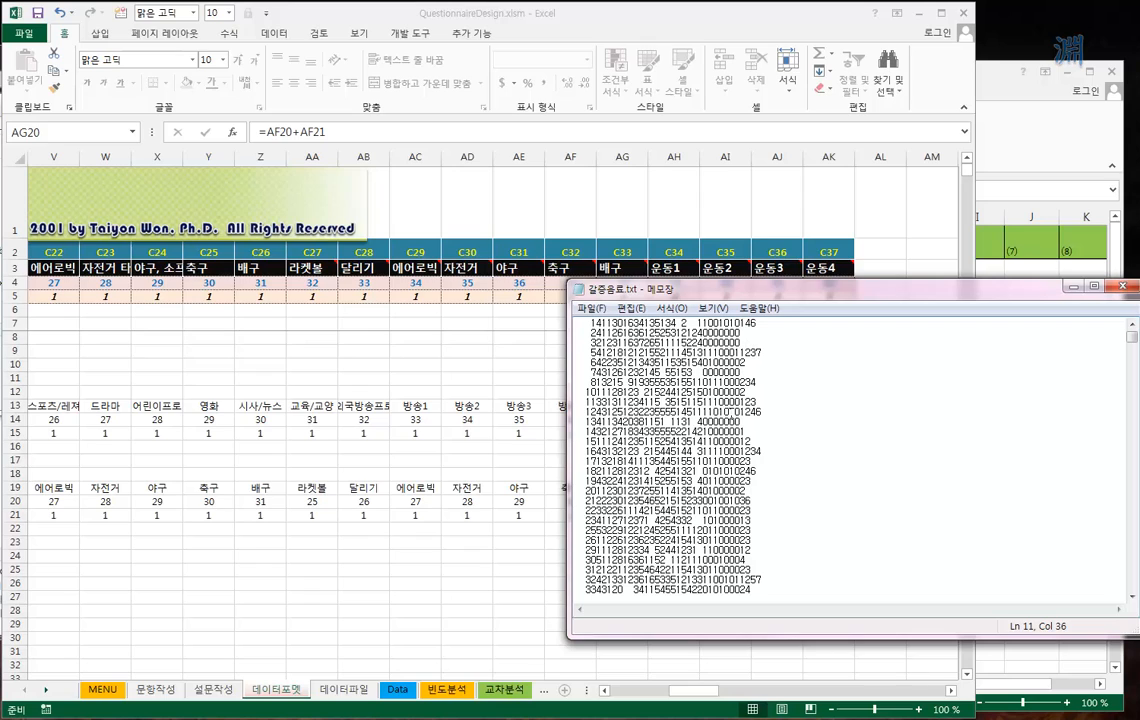
{"action": "left_click", "coordinate": [353, 443]}
{"action": "left_click", "coordinate": [826, 505]}
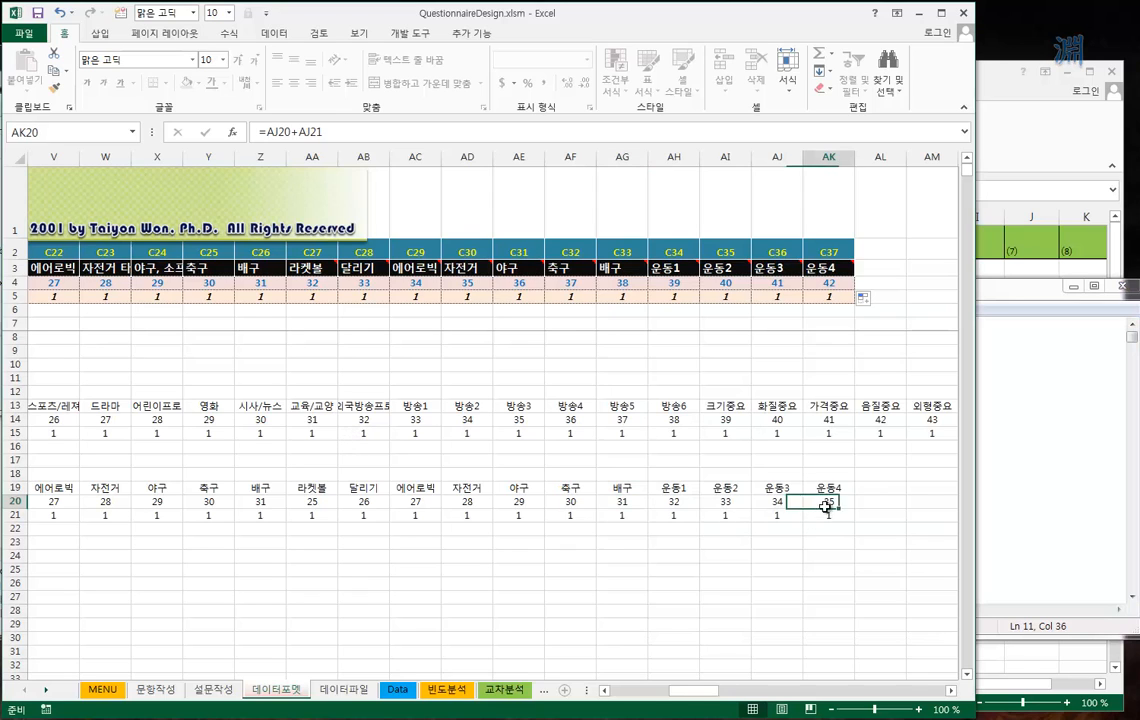
{"action": "left_click_drag", "start_coordinate": [826, 505], "coordinate": [317, 514]}
{"action": "key", "text": "ctrl+z"}
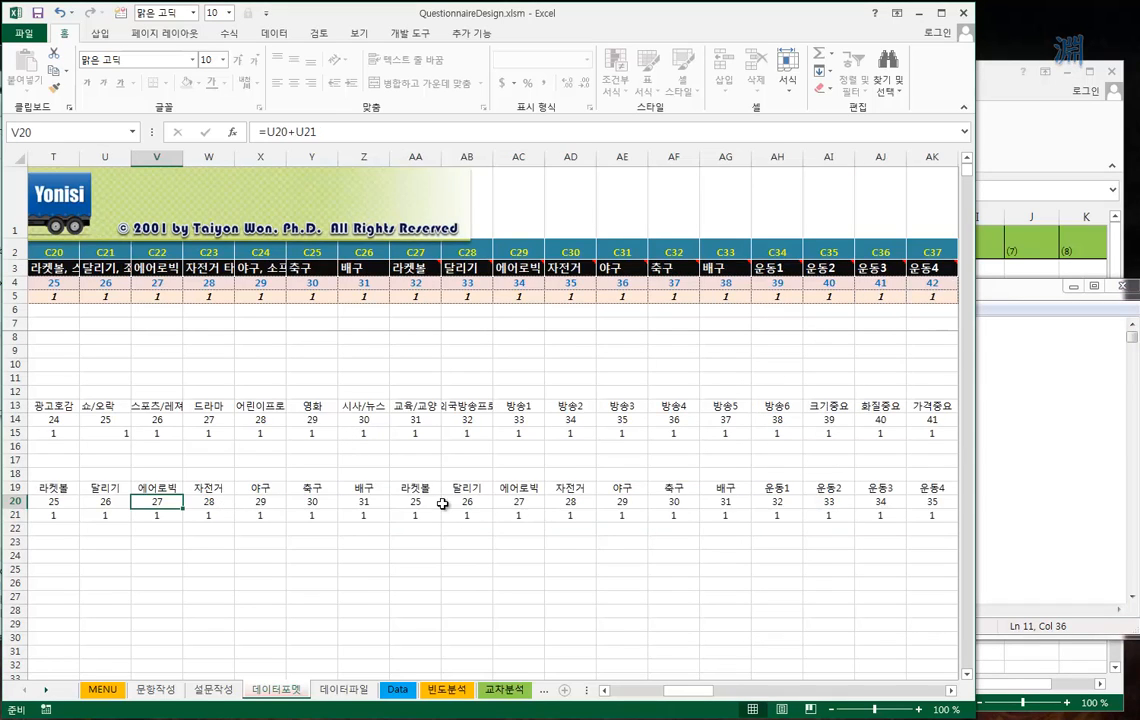
{"action": "left_click", "coordinate": [443, 503]}
{"action": "left_click", "coordinate": [418, 503]}
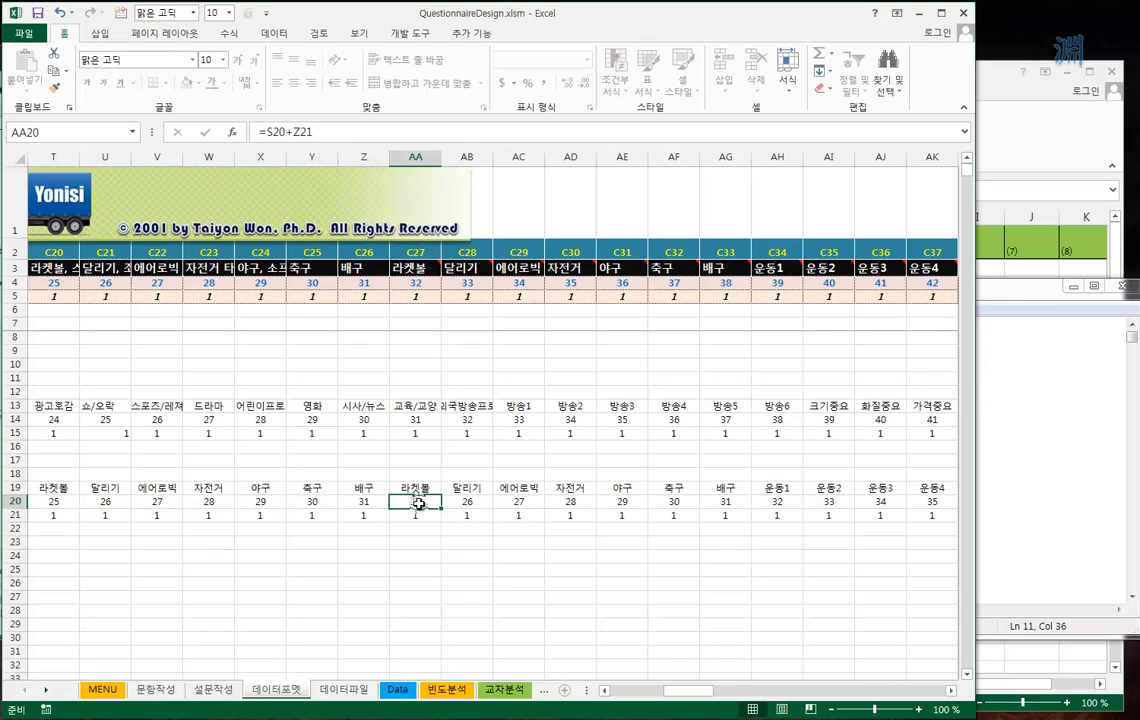
{"action": "left_click", "coordinate": [420, 283]}
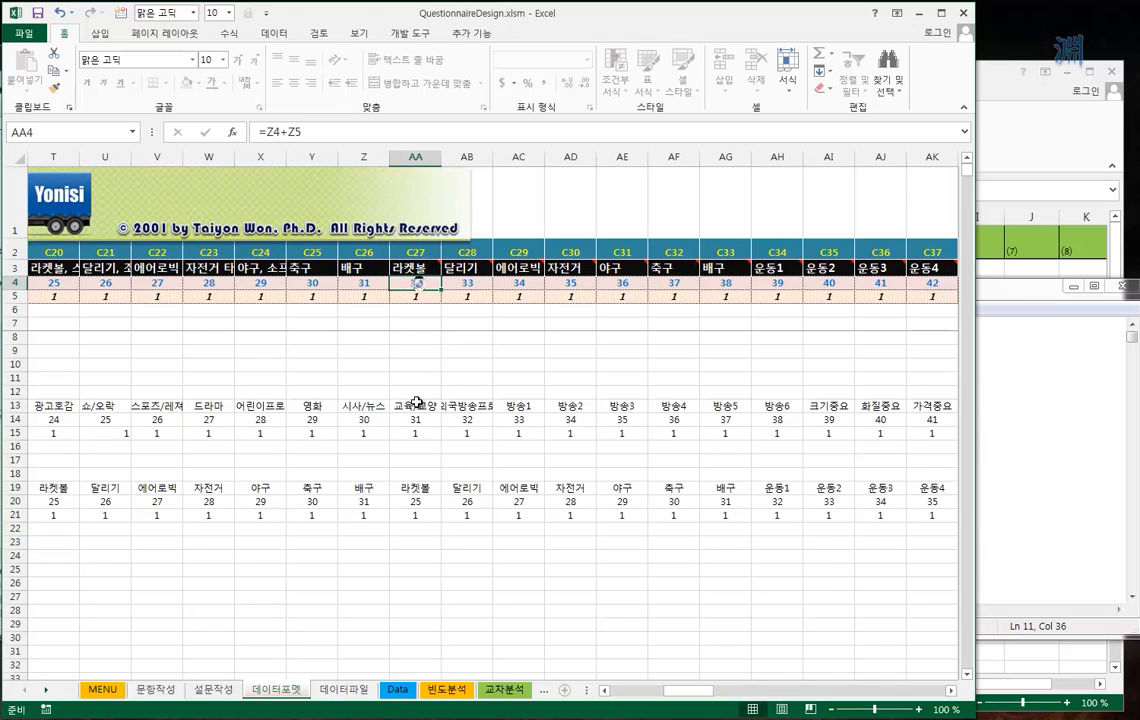
{"action": "left_click", "coordinate": [418, 503]}
Step: Set the start position of the C27 라켓볼 variable in AA4 to 25
{"action": "left_click", "coordinate": [420, 282]}
{"action": "type", "text": "25"}
{"action": "left_click", "coordinate": [419, 340]}
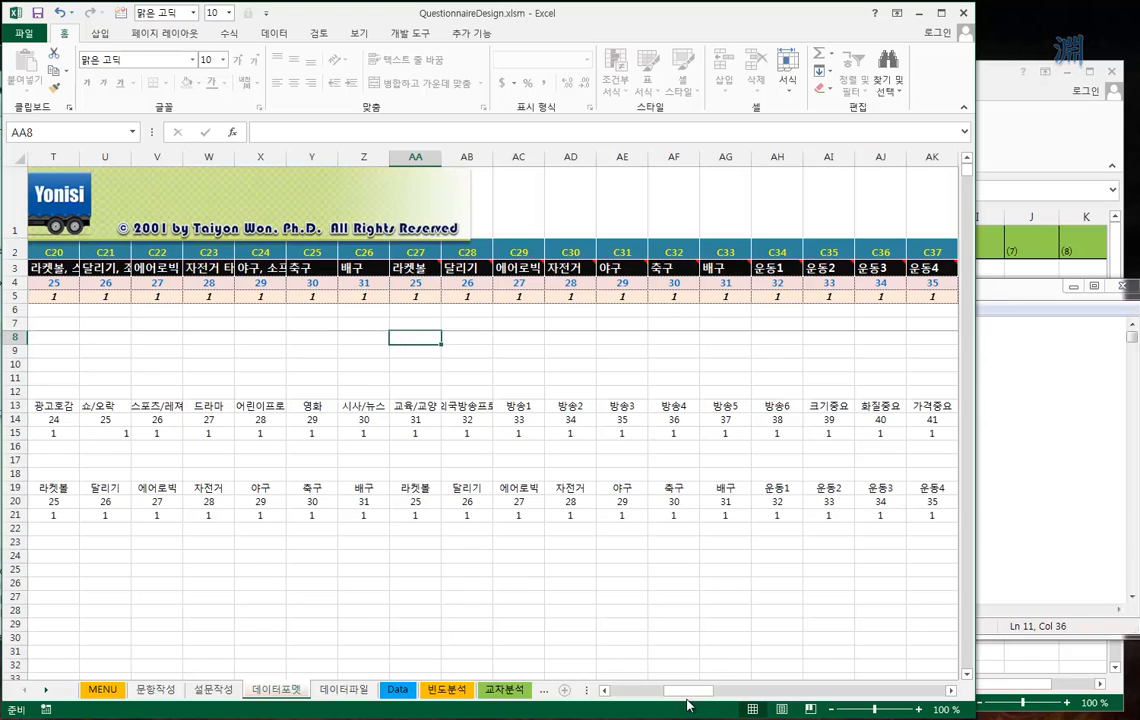
Step: Regenerate the variable value descriptions with 변수값 설명문 재작성 on the 데이터포맷 sheet
{"action": "left_click_drag", "start_coordinate": [684, 697], "coordinate": [630, 697]}
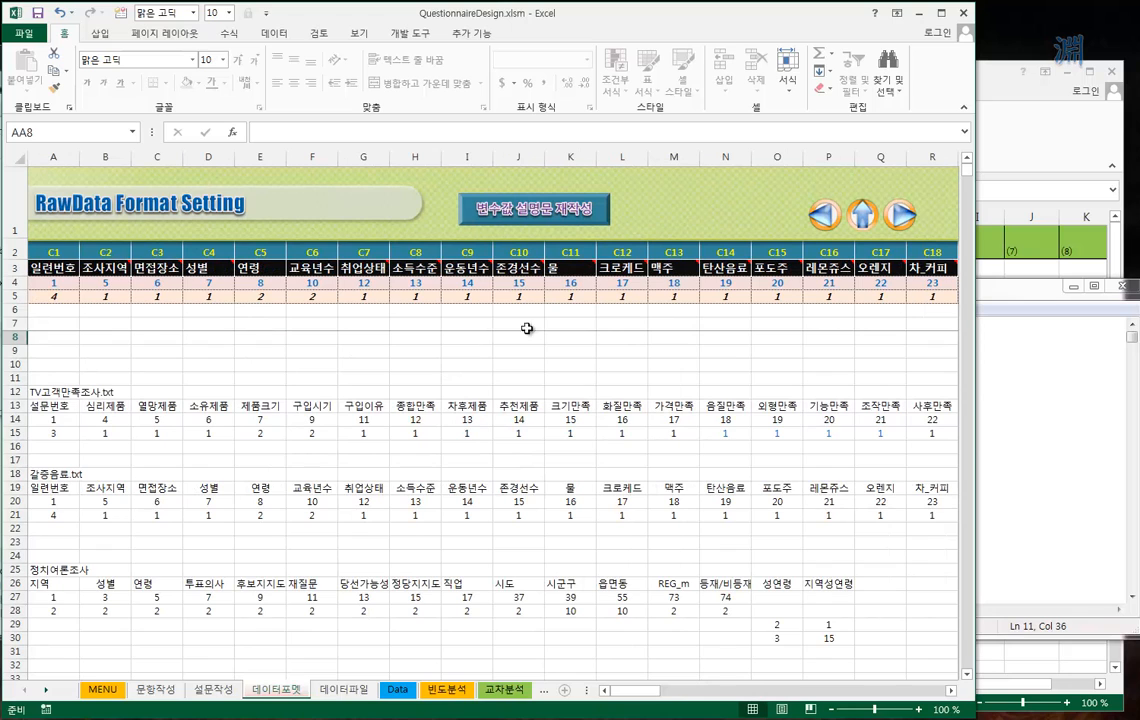
{"action": "left_click", "coordinate": [575, 213]}
{"action": "left_click", "coordinate": [472, 424]}
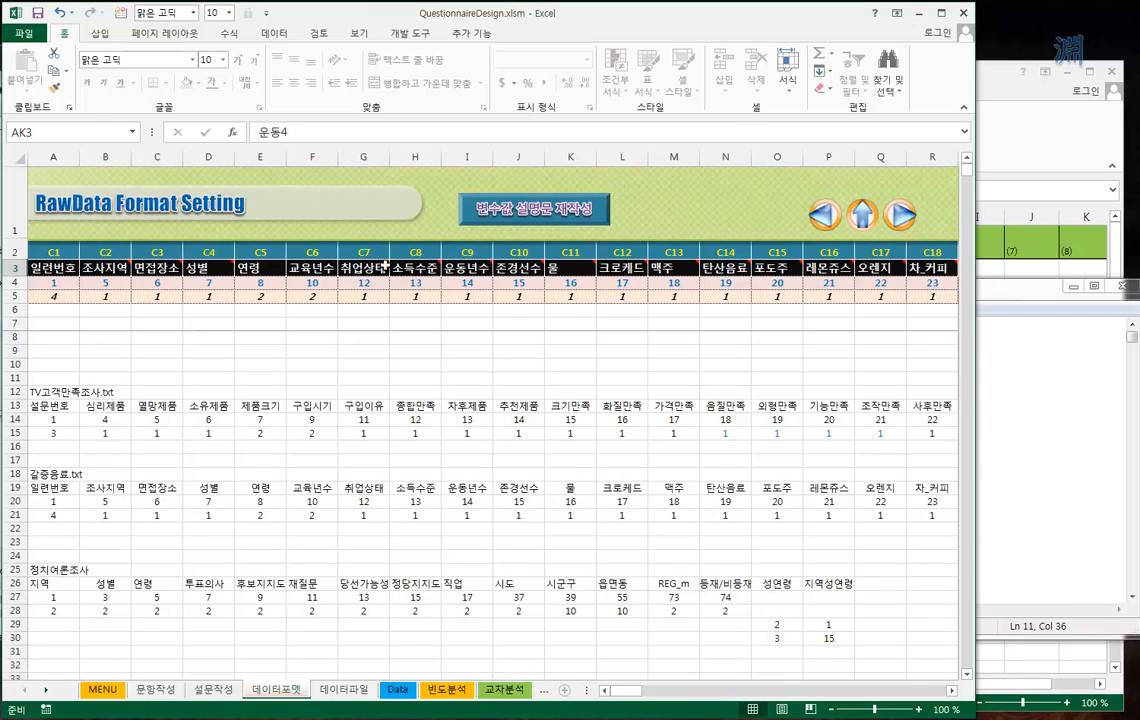
Step: Inspect the variable headers from 소득수준 to 크로케드 on the 데이터포맷 sheet and look over the Data sheet
{"action": "left_click", "coordinate": [428, 269]}
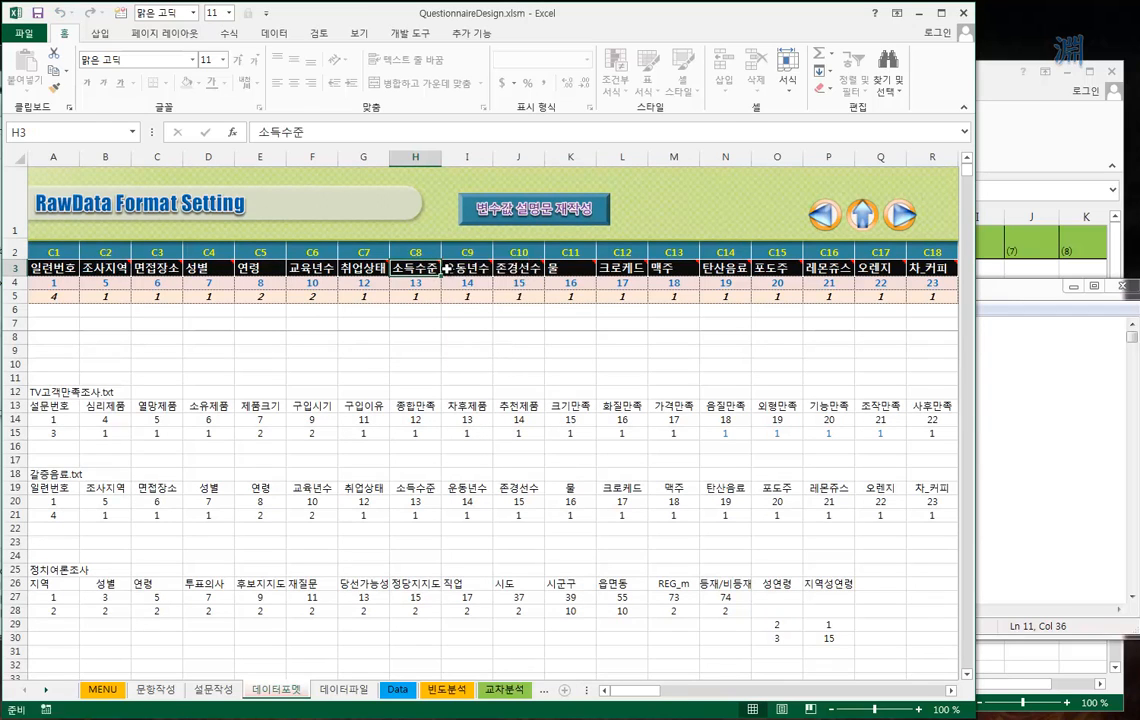
{"action": "left_click", "coordinate": [475, 272]}
{"action": "left_click", "coordinate": [515, 270]}
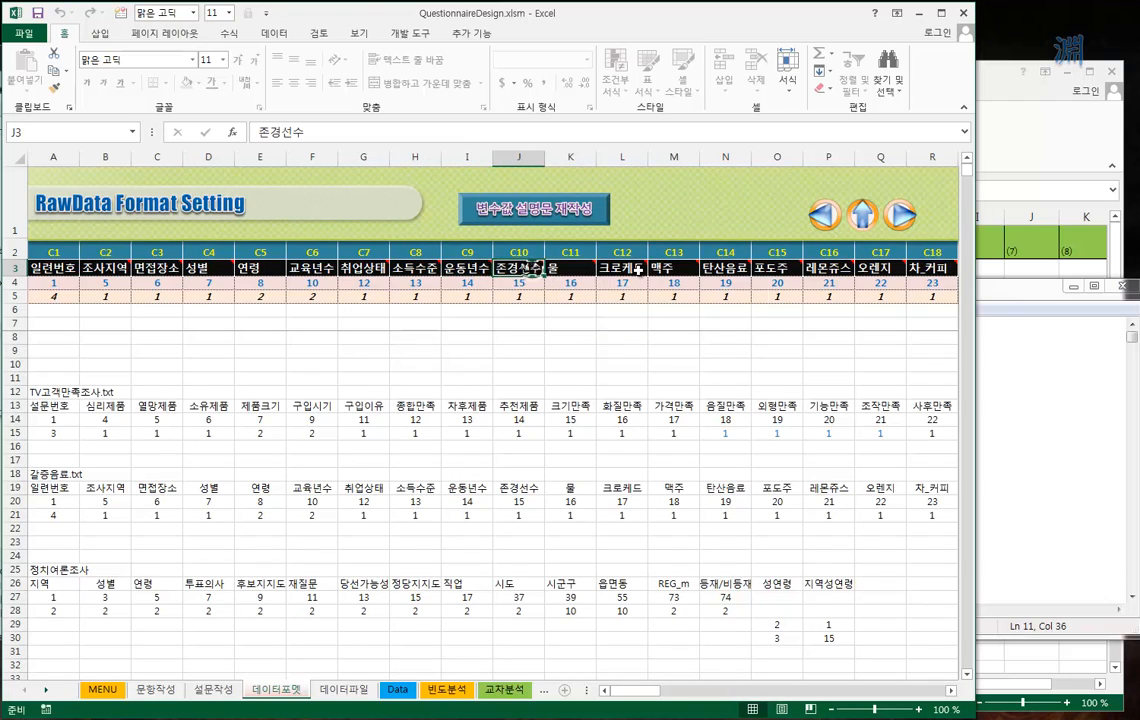
{"action": "left_click", "coordinate": [641, 275]}
{"action": "left_click", "coordinate": [395, 692]}
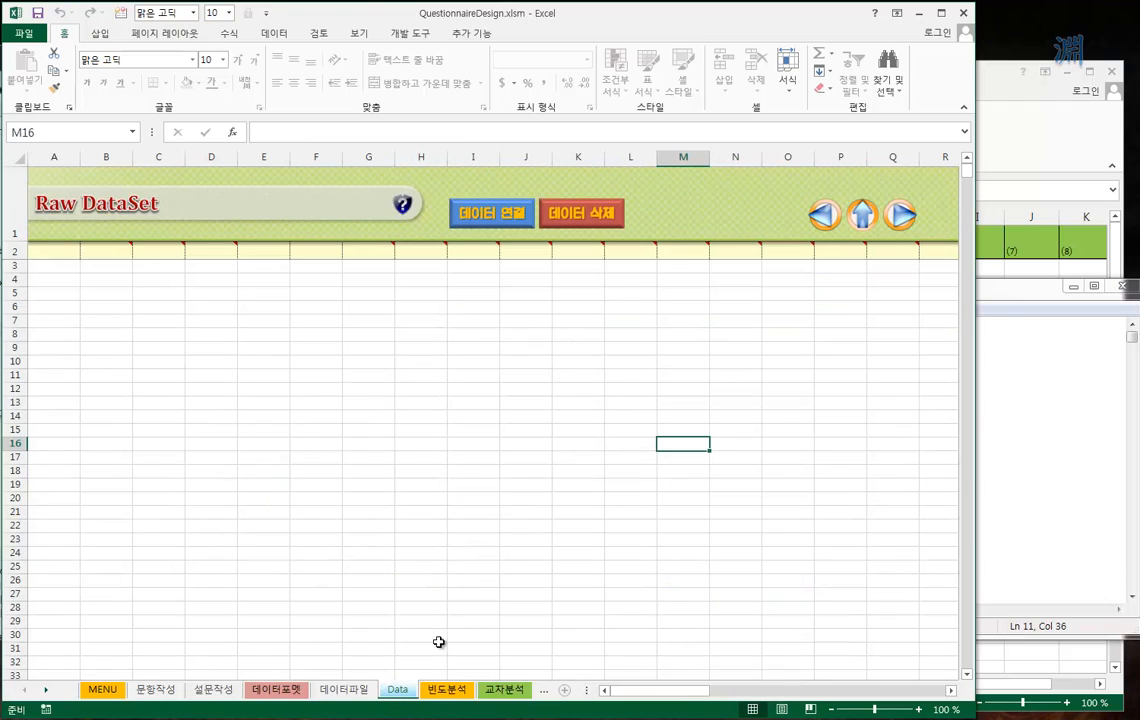
{"action": "left_click", "coordinate": [282, 694]}
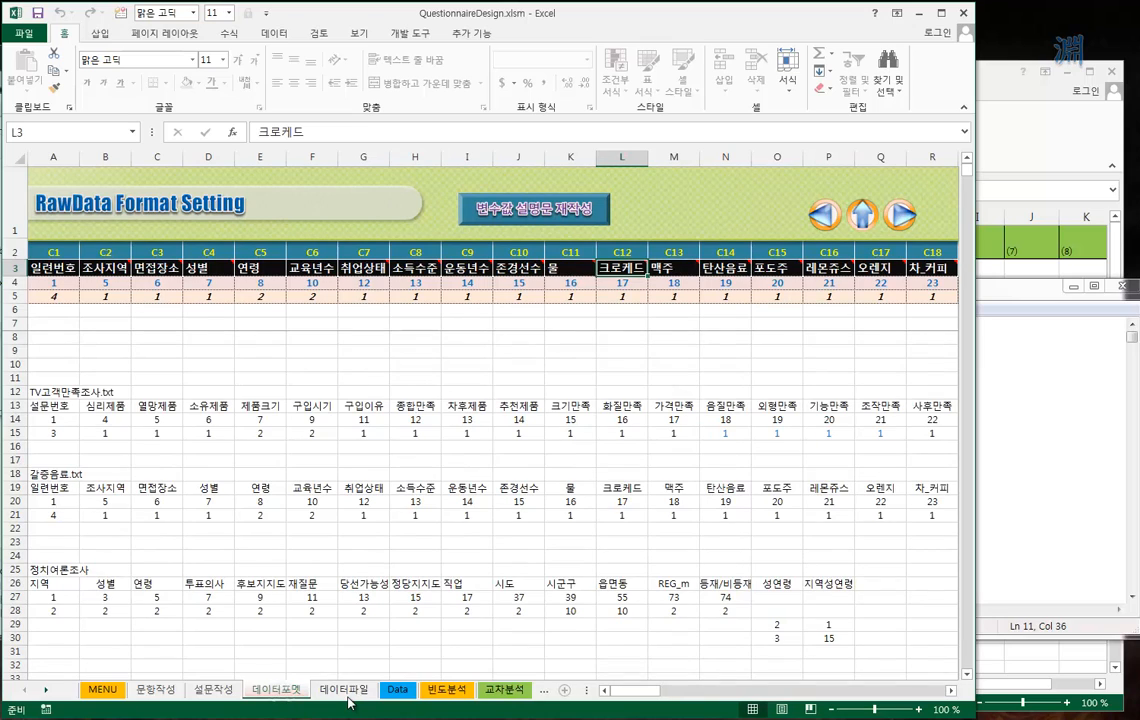
{"action": "left_click", "coordinate": [518, 297]}
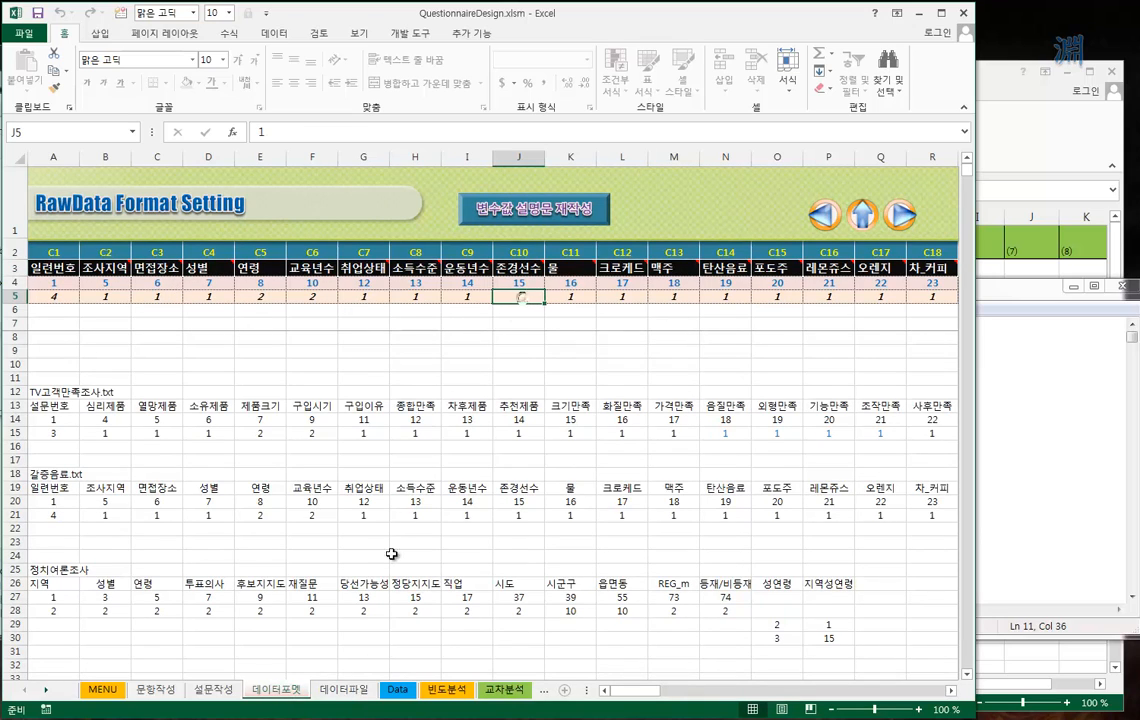
Step: On the 데이터파일 sheet, select 갈증음료.txt from the documents library as the text file for reading
{"action": "left_click", "coordinate": [336, 690]}
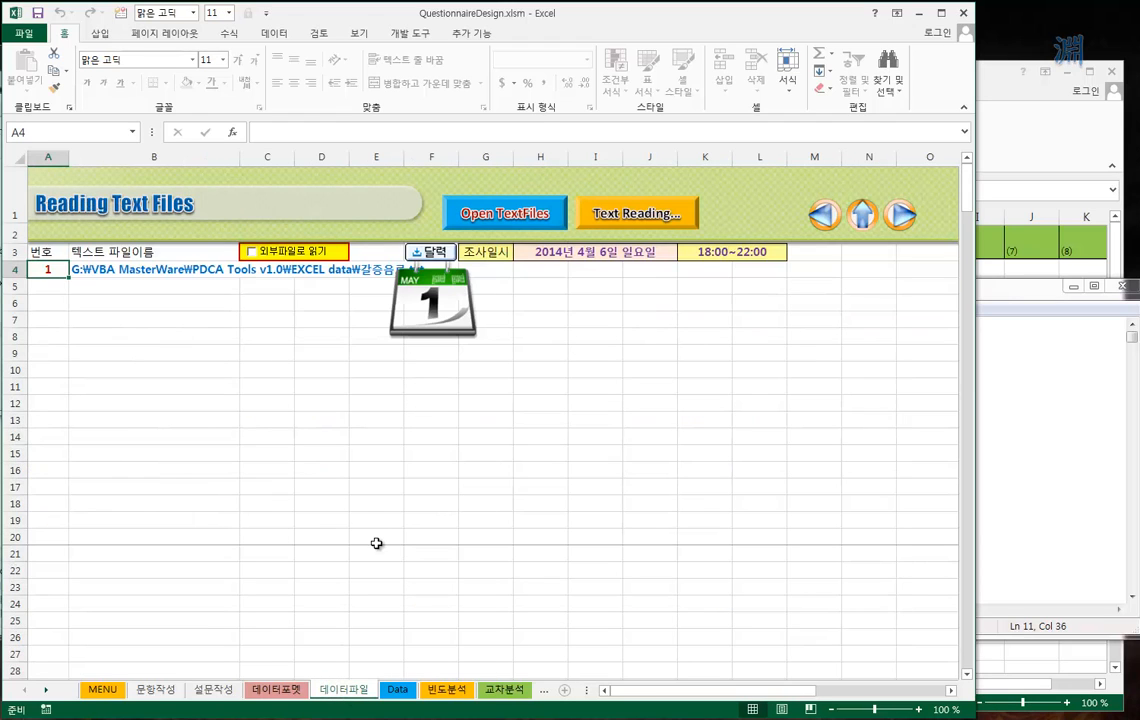
{"action": "left_click", "coordinate": [530, 219]}
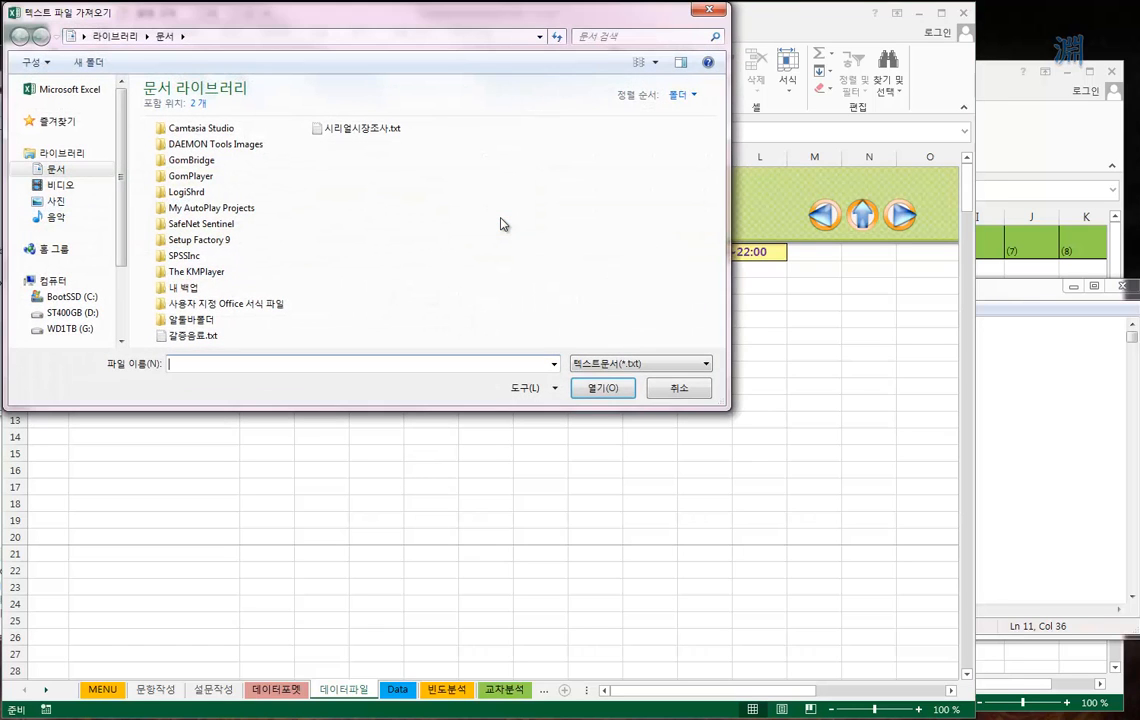
{"action": "left_click", "coordinate": [186, 337]}
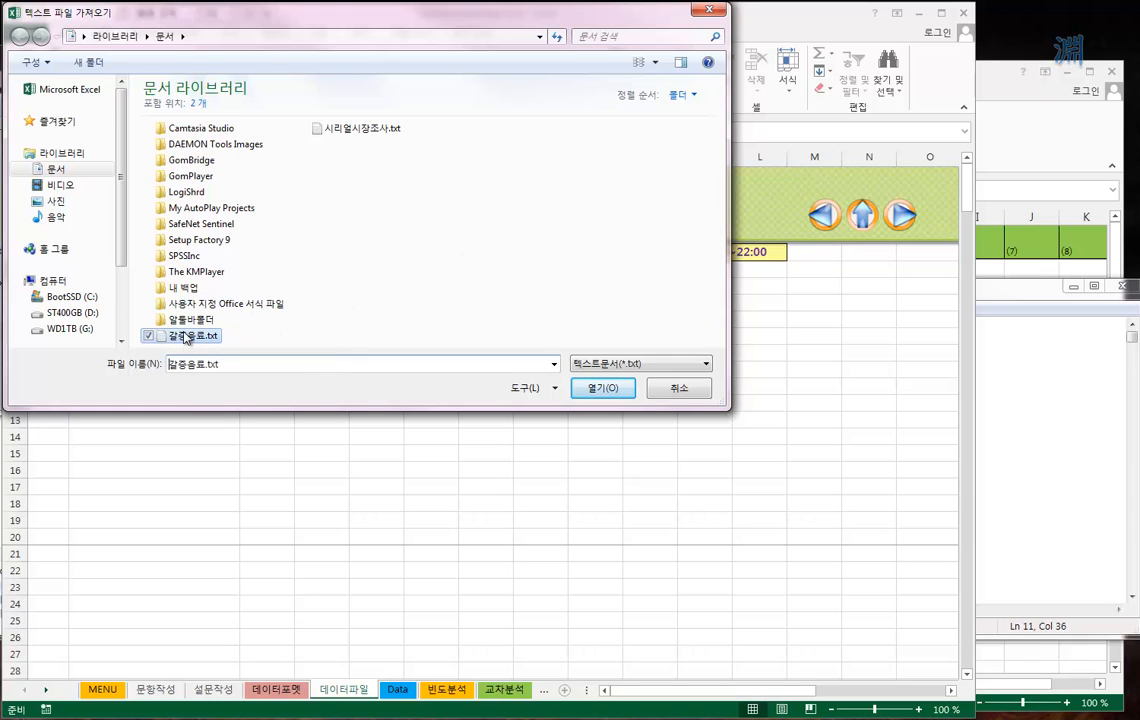
{"action": "left_click", "coordinate": [597, 389]}
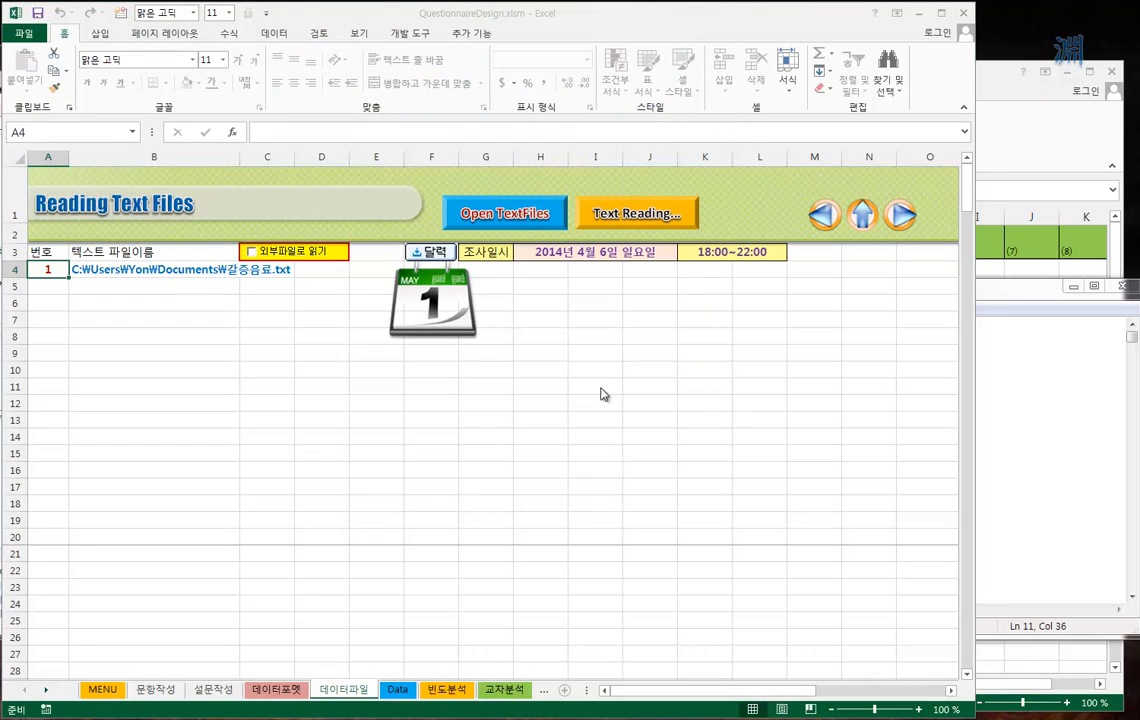
Step: Read 갈증음료.txt into the Data sheet with a survey date chosen, and convert the numeric category codes to their descriptions
{"action": "left_click_drag", "start_coordinate": [876, 259], "coordinate": [257, 307]}
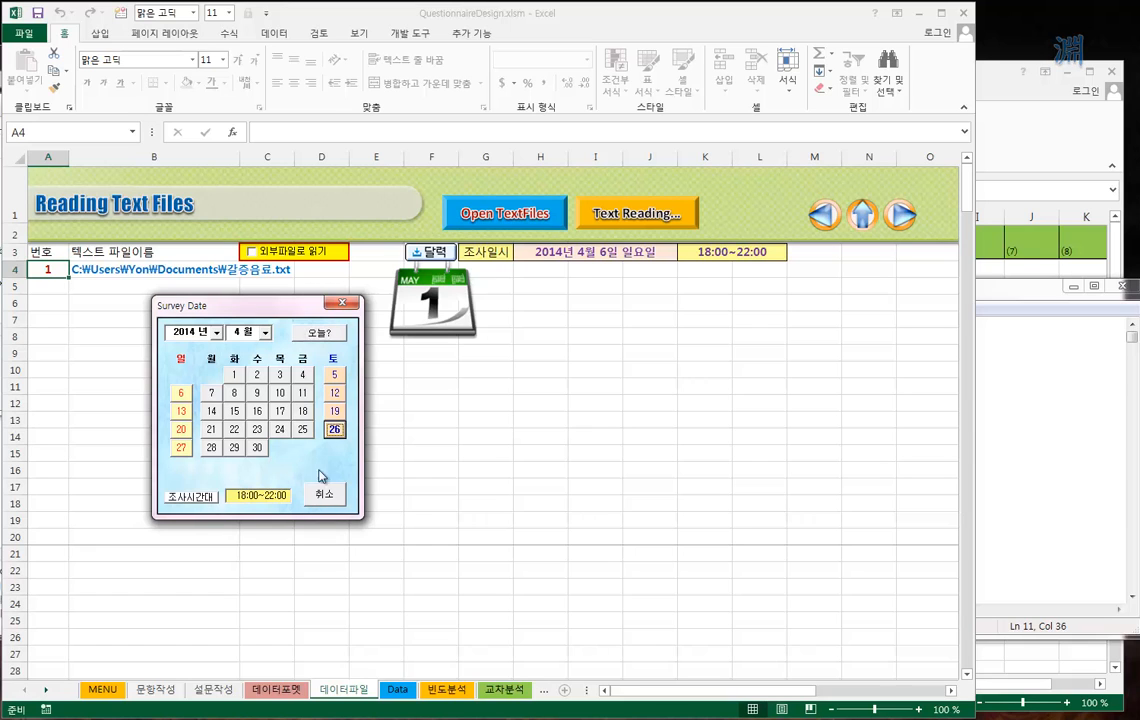
{"action": "left_click", "coordinate": [335, 430]}
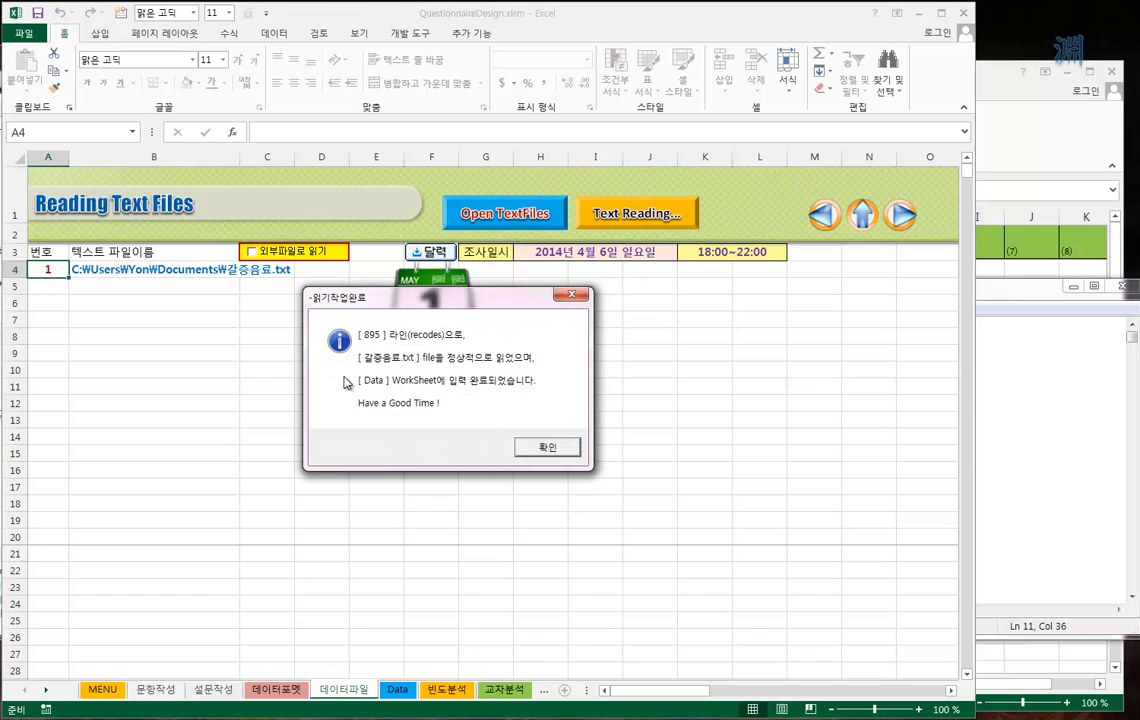
{"action": "left_click", "coordinate": [547, 452]}
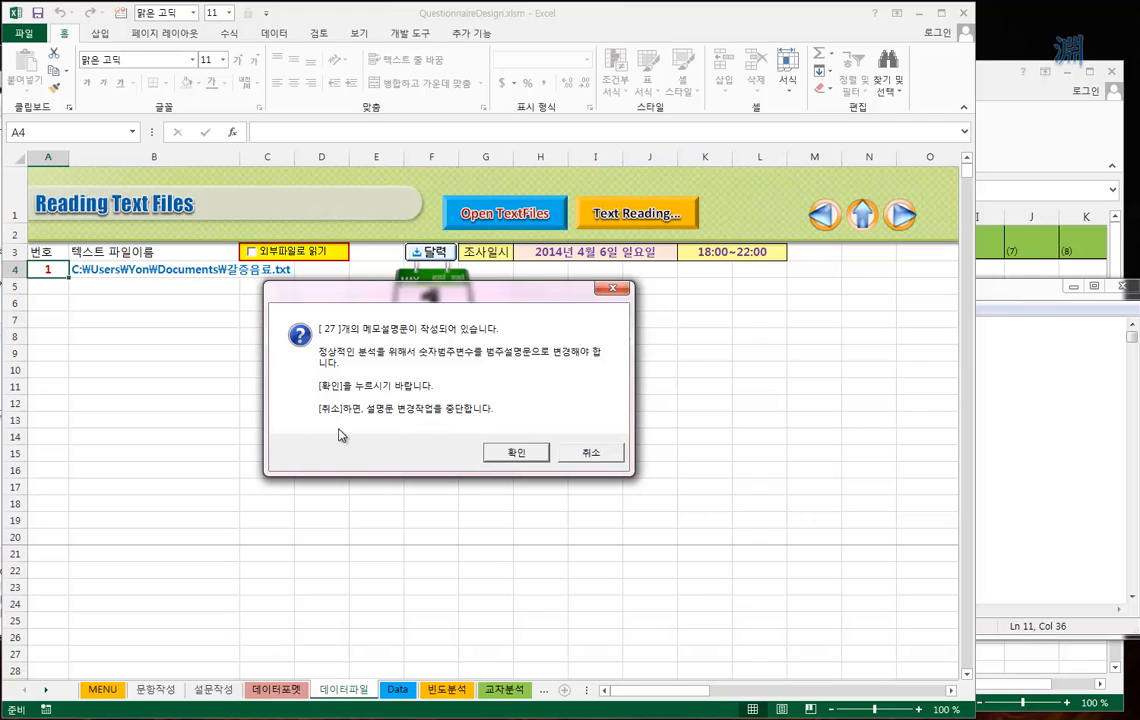
{"action": "left_click", "coordinate": [518, 455]}
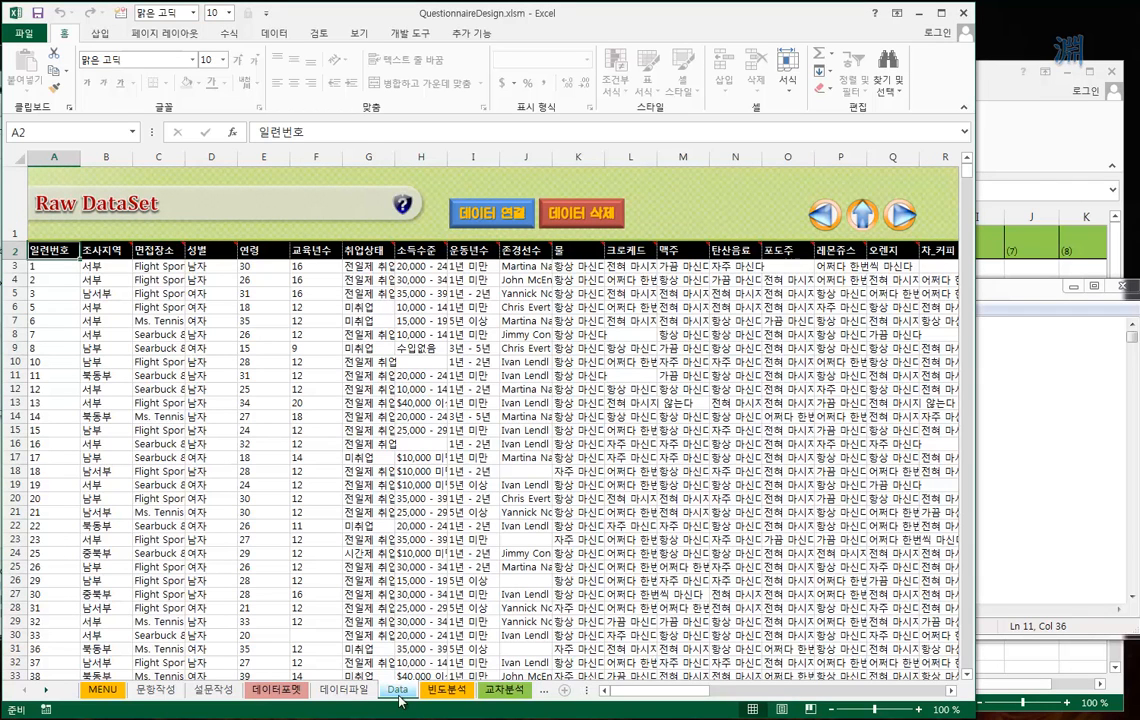
Step: Examine the imported records on the Data sheet, from the demographic columns to the 0/1 sports columns T to Z
{"action": "left_click", "coordinate": [361, 334]}
{"action": "left_click", "coordinate": [199, 303]}
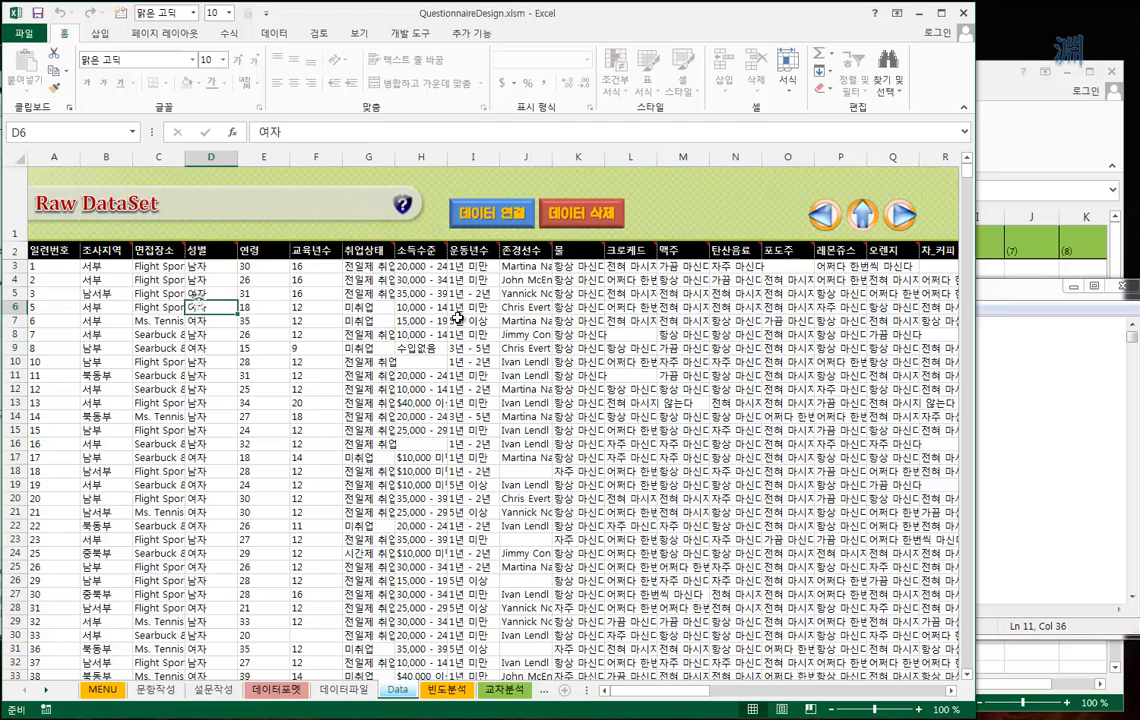
{"action": "left_click", "coordinate": [457, 318]}
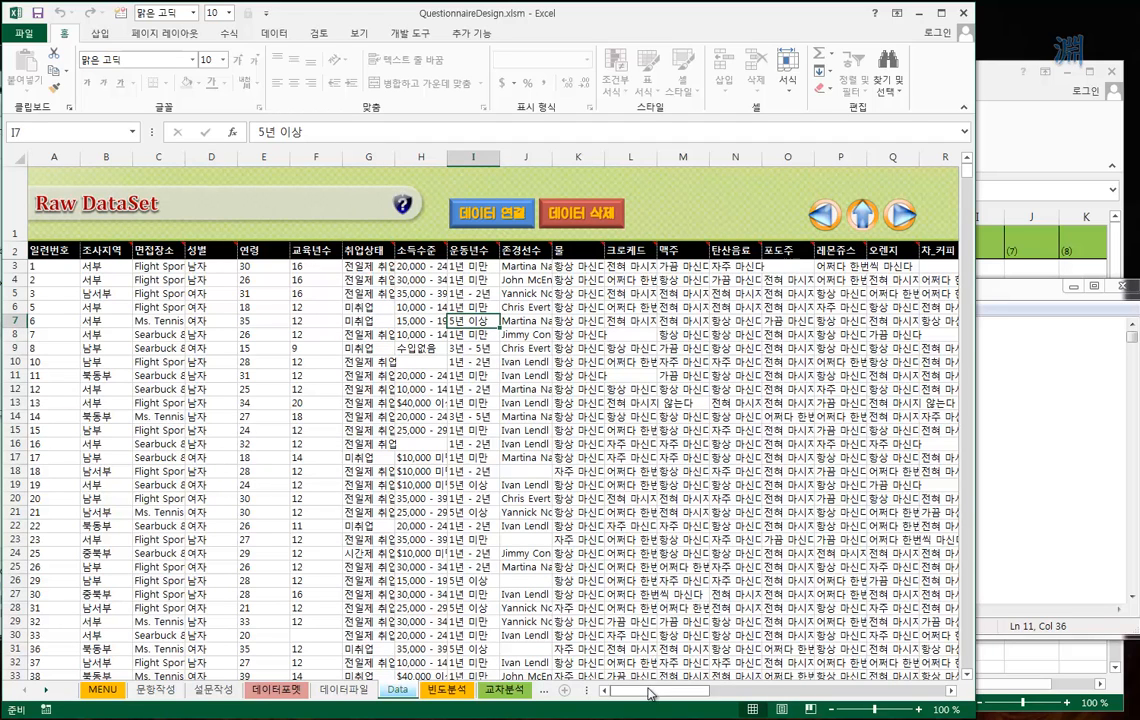
{"action": "left_click_drag", "start_coordinate": [680, 695], "coordinate": [716, 693]}
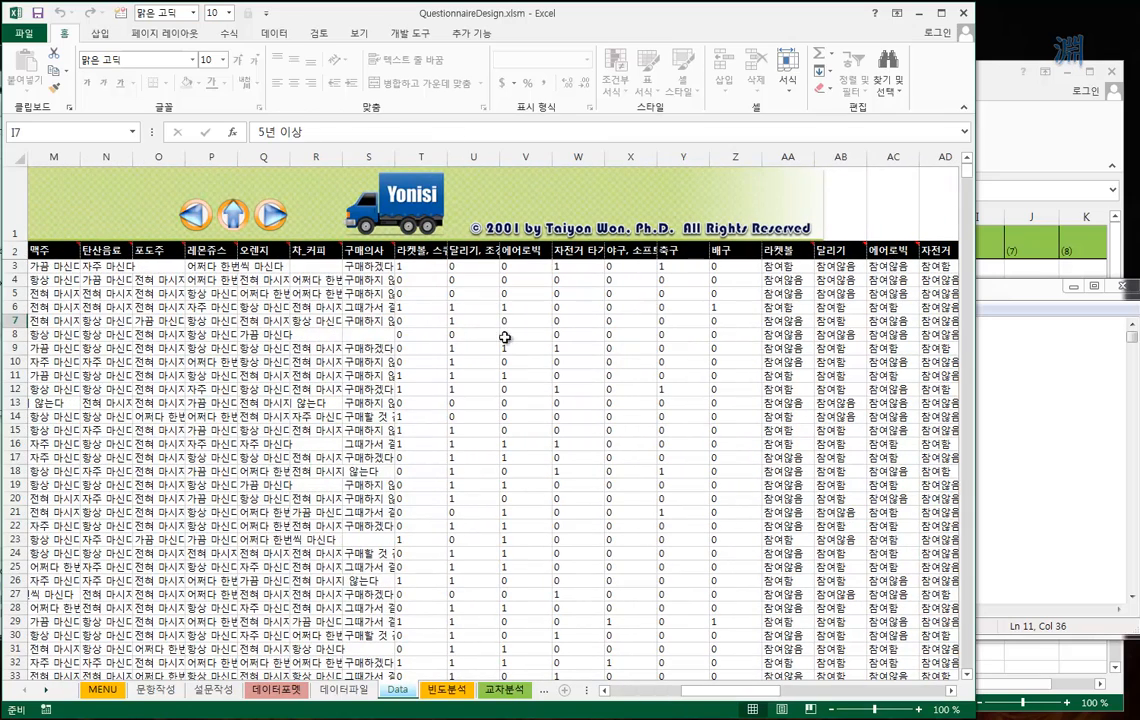
{"action": "left_click_drag", "start_coordinate": [416, 292], "coordinate": [735, 432]}
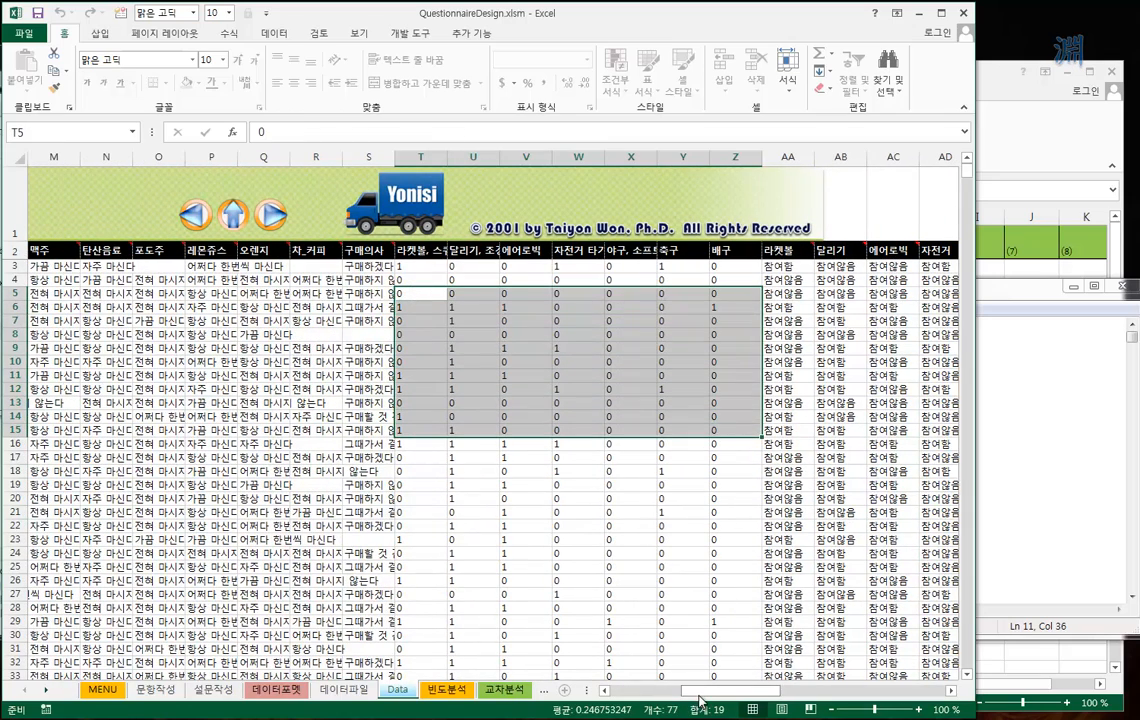
{"action": "left_click_drag", "start_coordinate": [700, 700], "coordinate": [735, 694]}
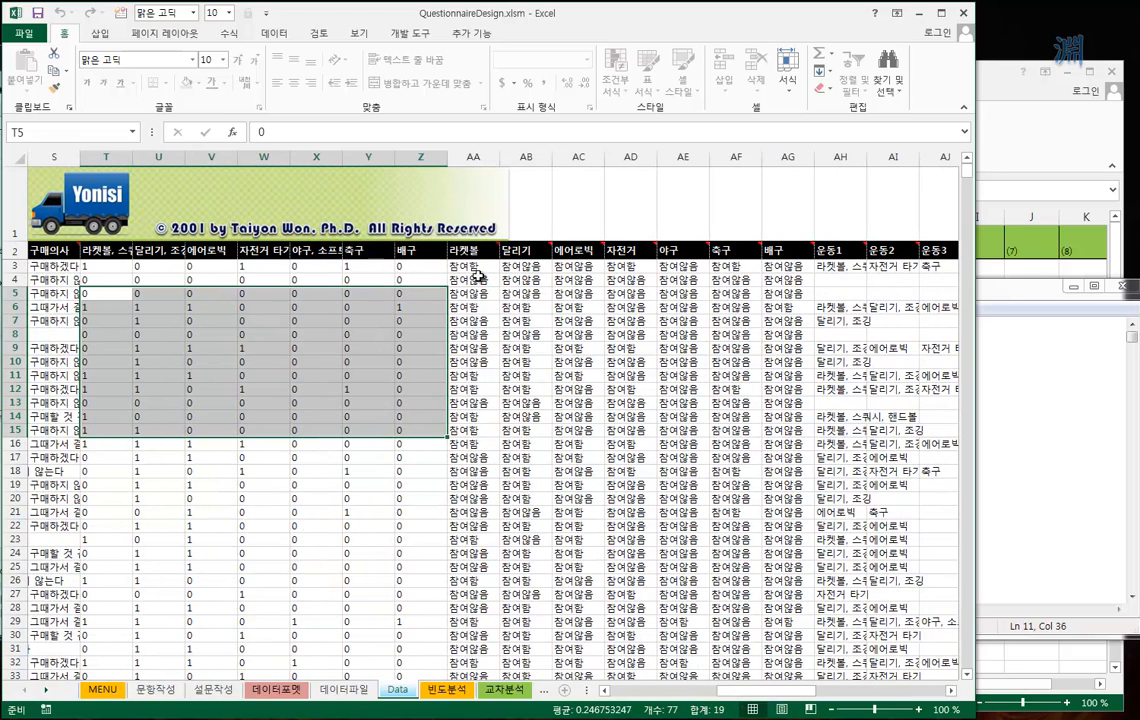
Step: Examine the described participation values and header notes of the sports variables 라켓볼 to 배구 in columns AA to AG
{"action": "left_click", "coordinate": [478, 279]}
{"action": "key", "text": "Down"}
{"action": "key", "text": "Down"}
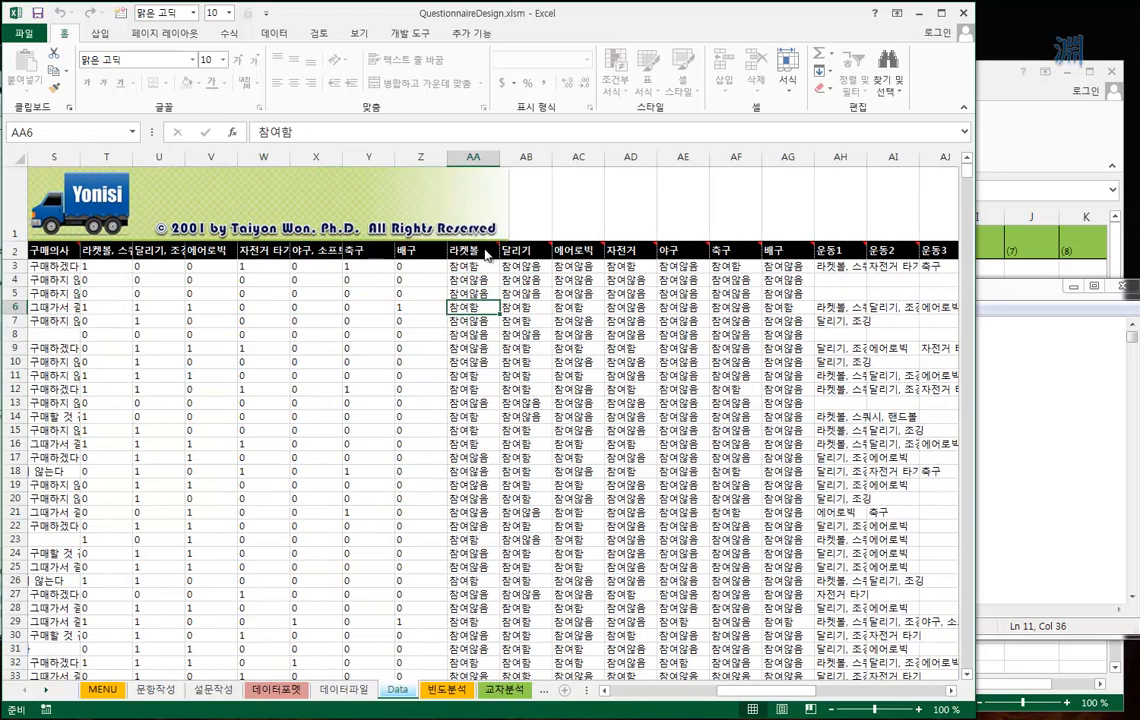
{"action": "left_click", "coordinate": [526, 251]}
{"action": "left_click", "coordinate": [630, 251]}
{"action": "left_click", "coordinate": [786, 252]}
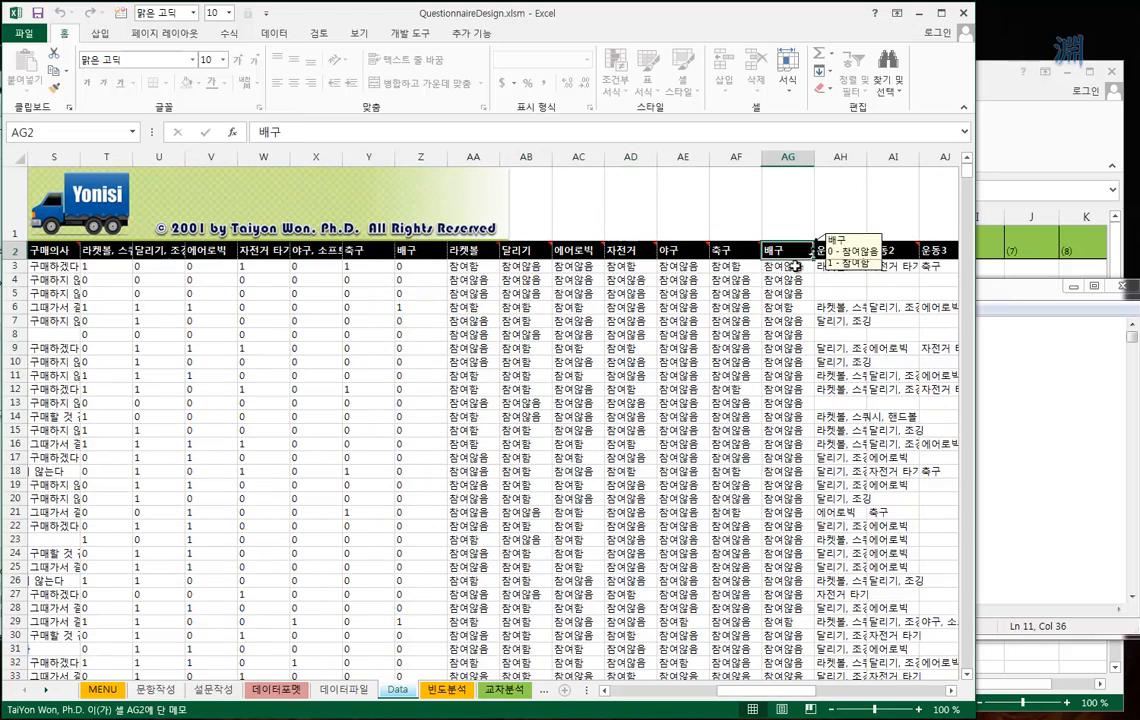
{"action": "left_click", "coordinate": [471, 318]}
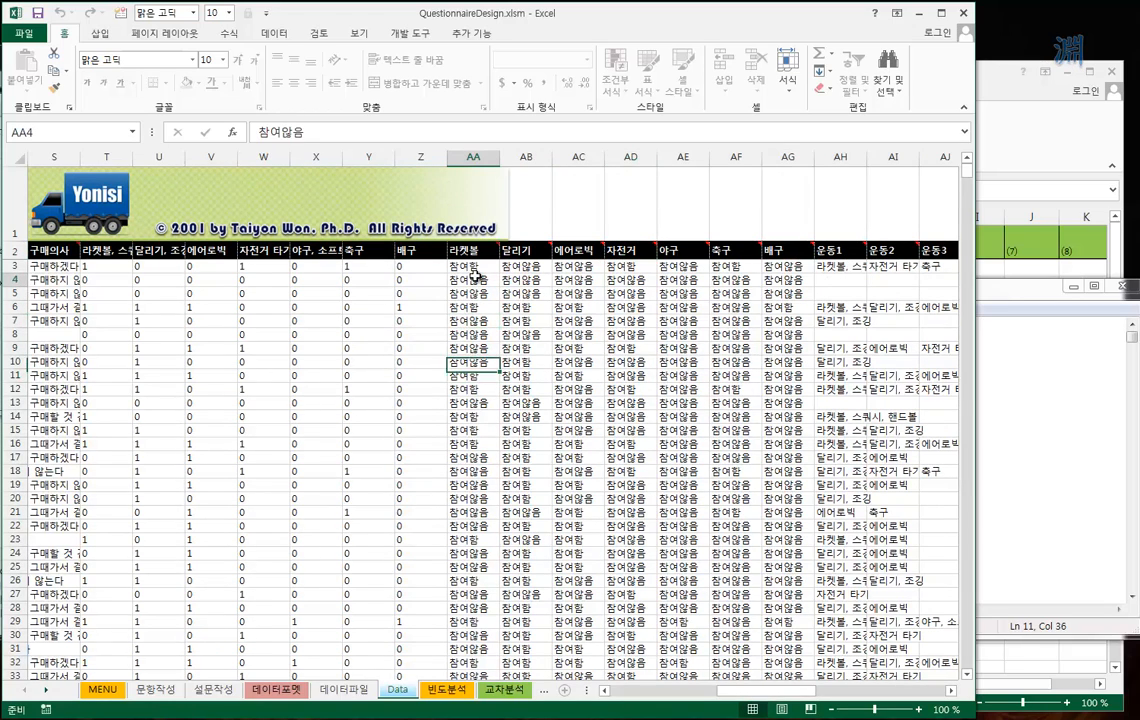
{"action": "left_click", "coordinate": [476, 279]}
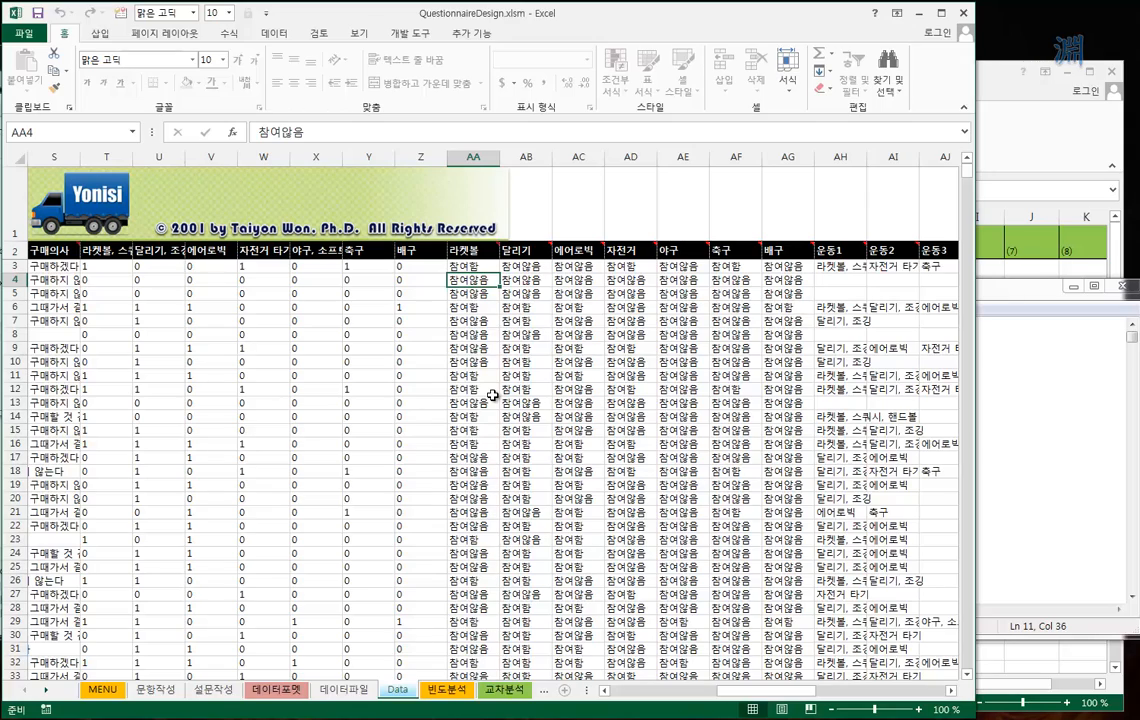
{"action": "left_click_drag", "start_coordinate": [474, 390], "coordinate": [787, 395]}
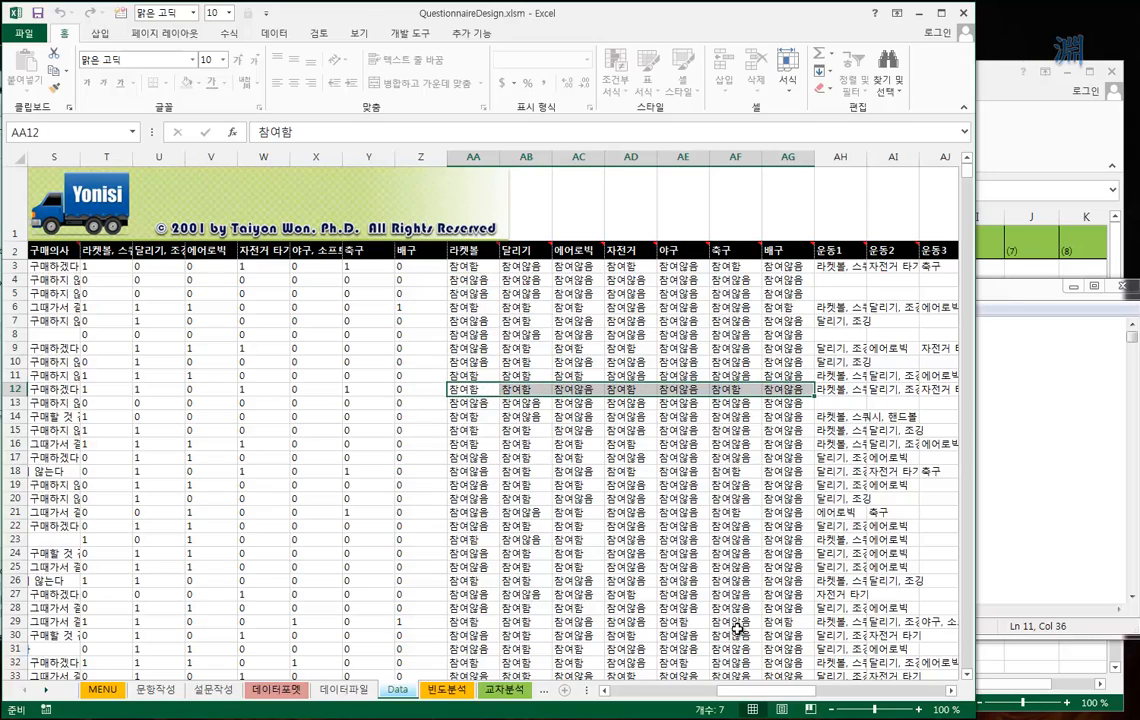
{"action": "left_click_drag", "start_coordinate": [761, 694], "coordinate": [595, 693]}
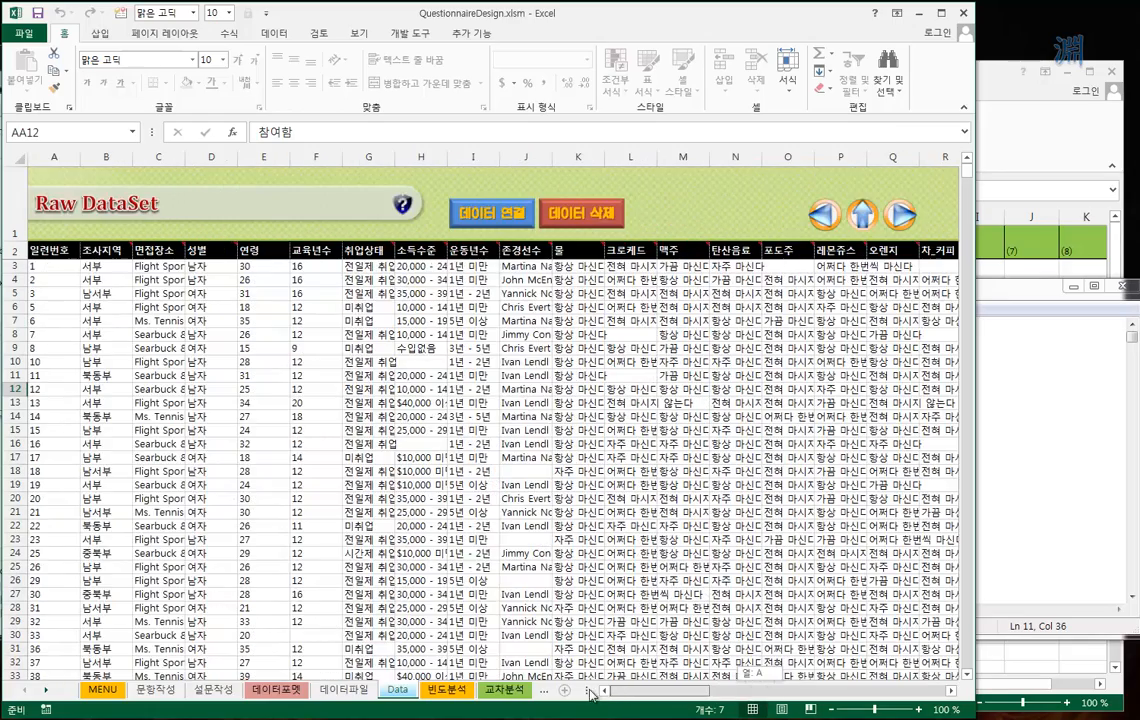
Step: On the 빈도분석 sheet, chart the category variable 교육년수, followed by 존경선수
{"action": "left_click", "coordinate": [402, 578]}
{"action": "key", "text": "ctrl+Page_Down"}
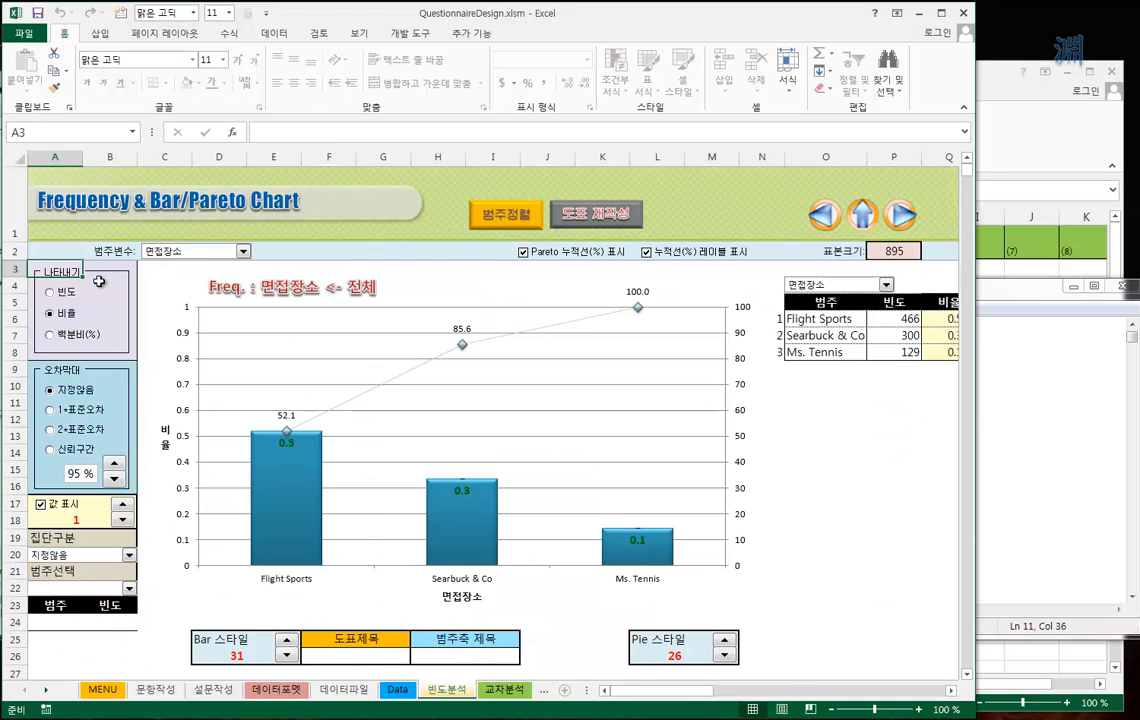
{"action": "left_click", "coordinate": [242, 251]}
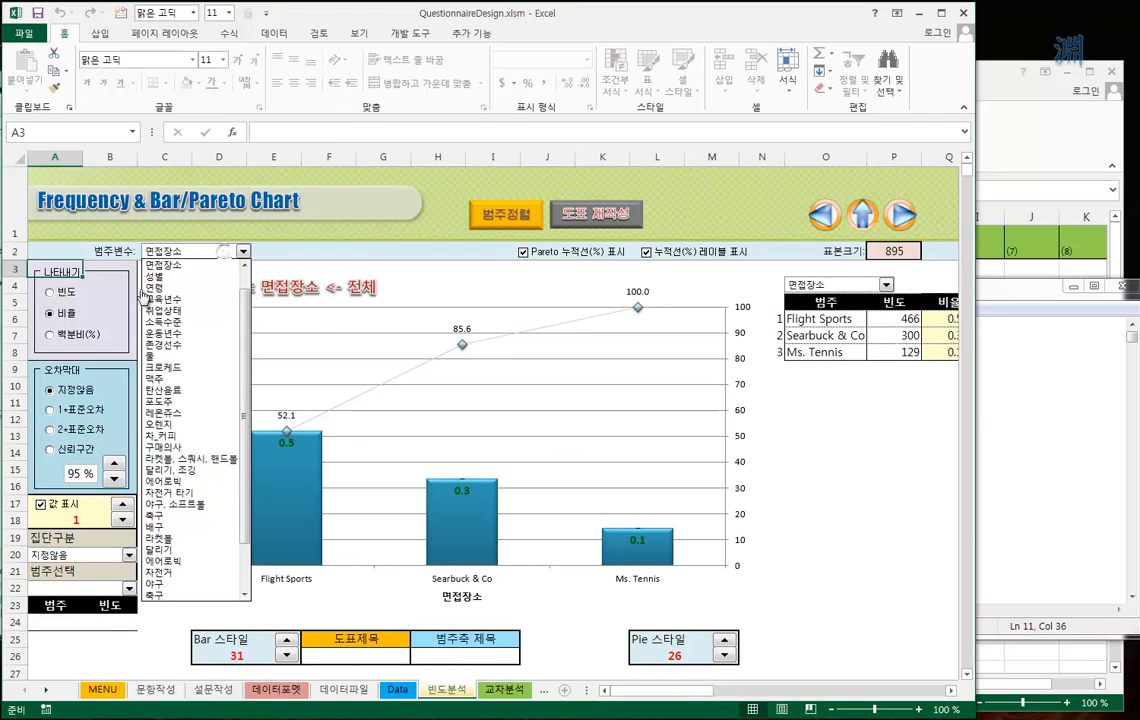
{"action": "left_click", "coordinate": [183, 300]}
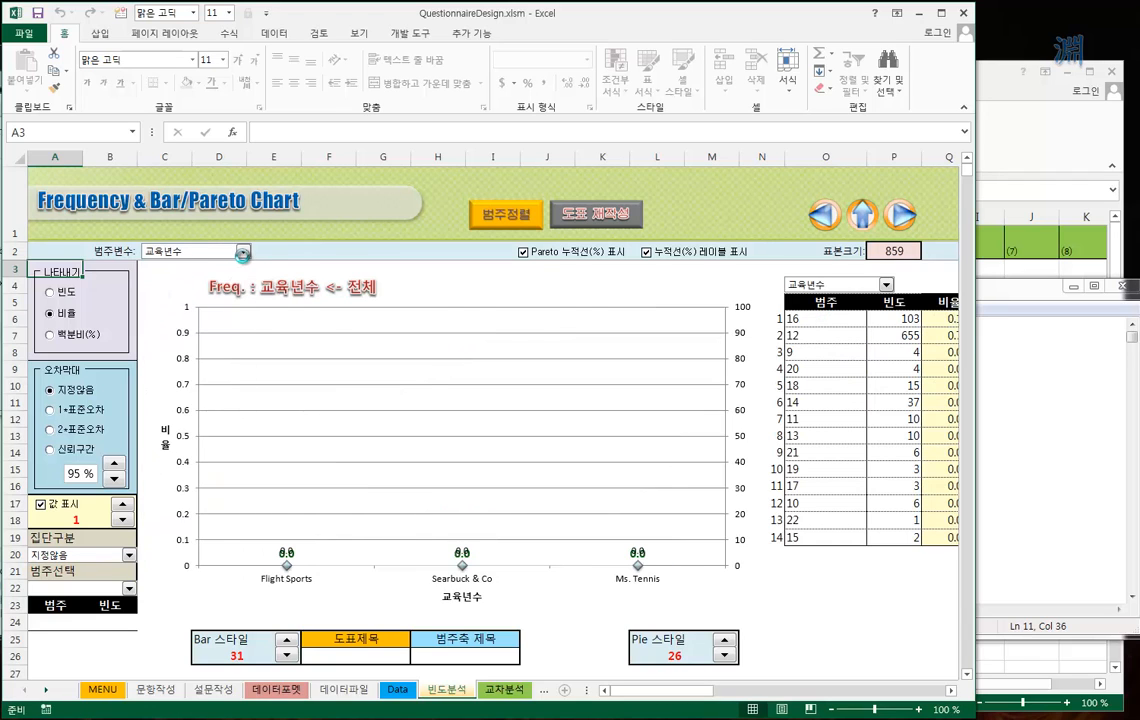
{"action": "left_click", "coordinate": [243, 252]}
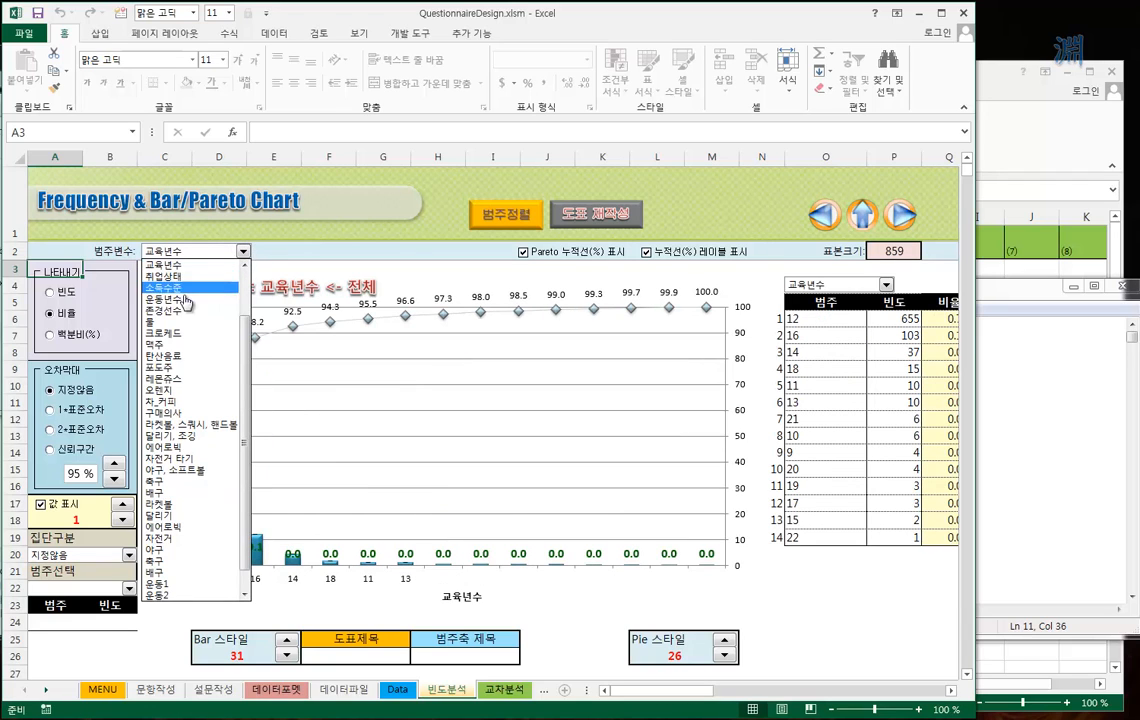
{"action": "left_click", "coordinate": [165, 310]}
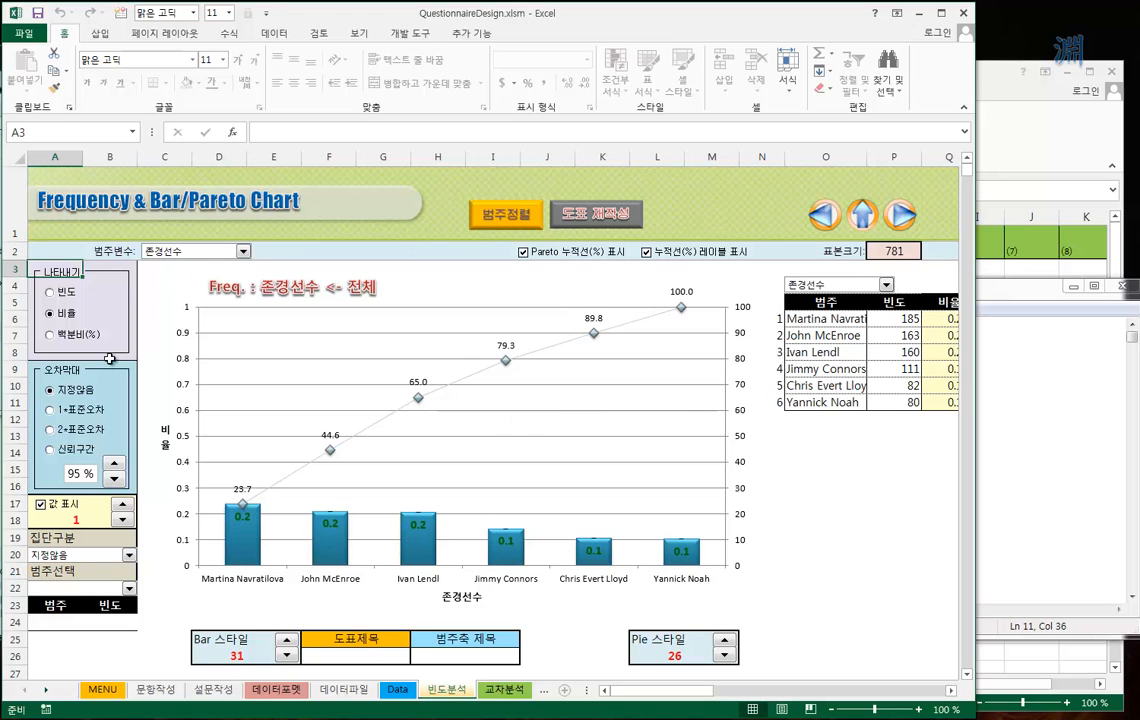
Step: Show the 존경선수 chart as 빈도 with 0 decimals, without the Pareto cumulative line and its labels
{"action": "left_click", "coordinate": [67, 298]}
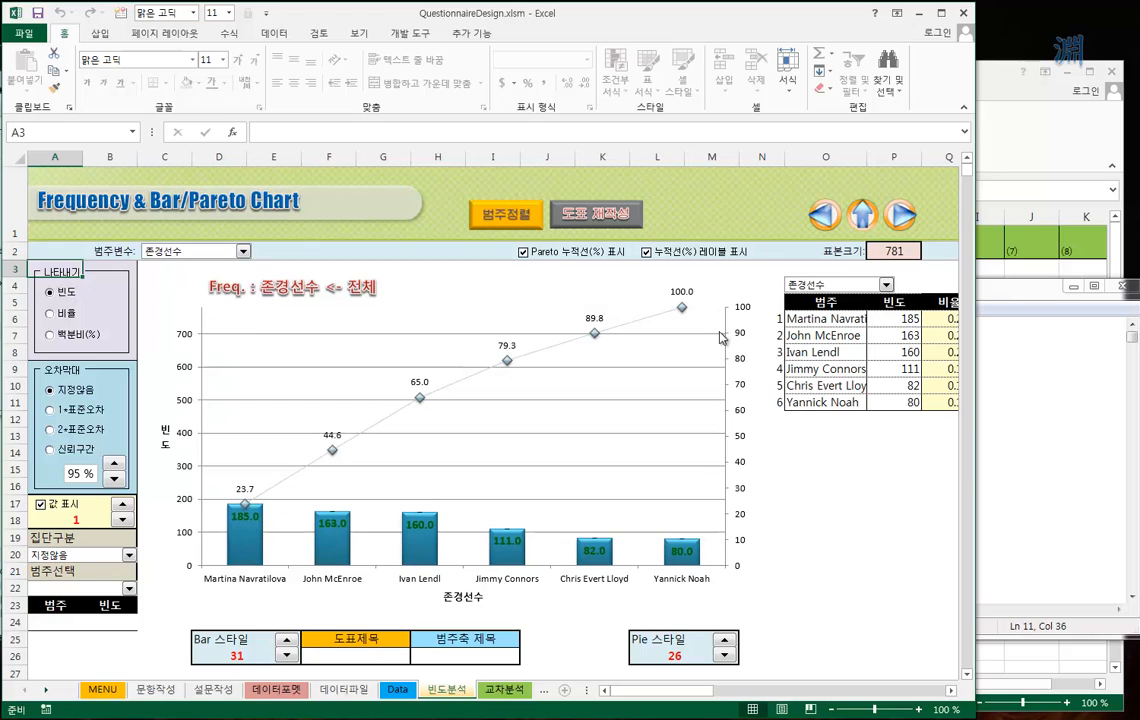
{"action": "left_click", "coordinate": [120, 520]}
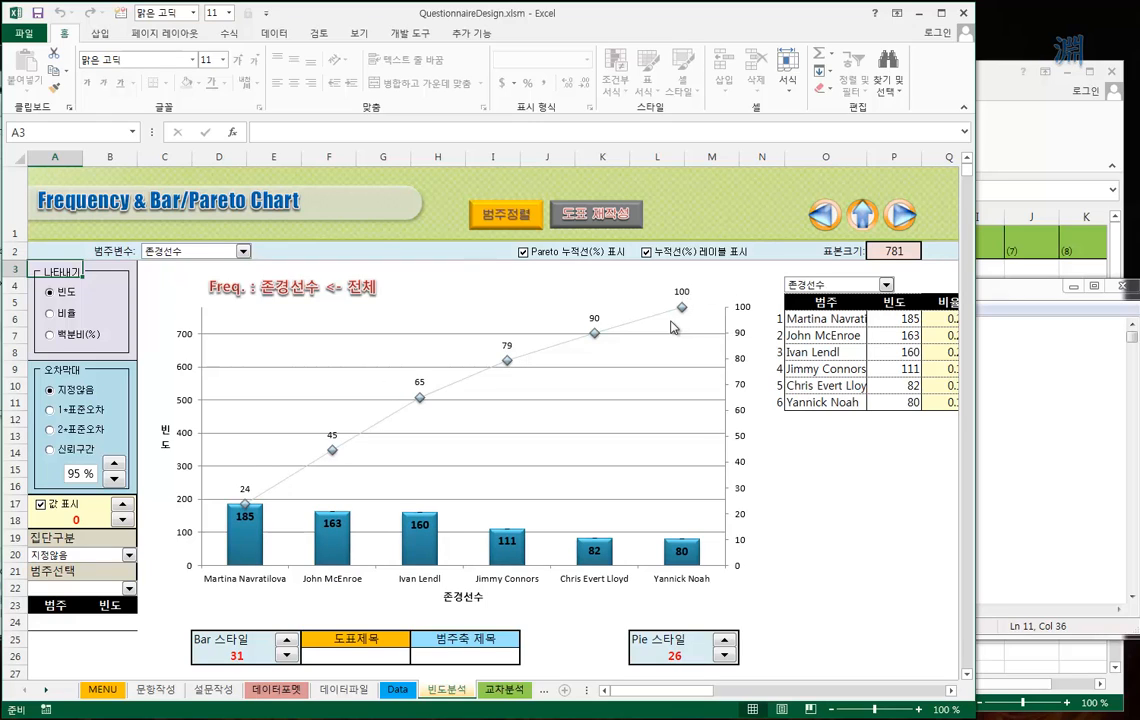
{"action": "left_click", "coordinate": [669, 264]}
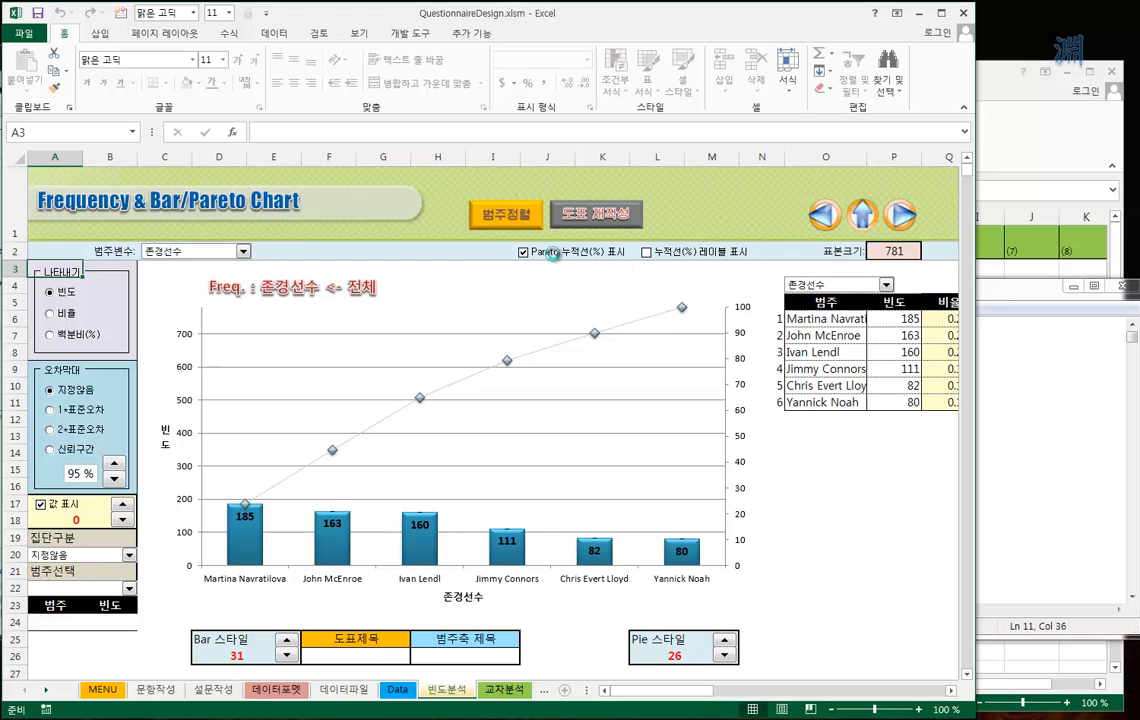
{"action": "left_click", "coordinate": [586, 255]}
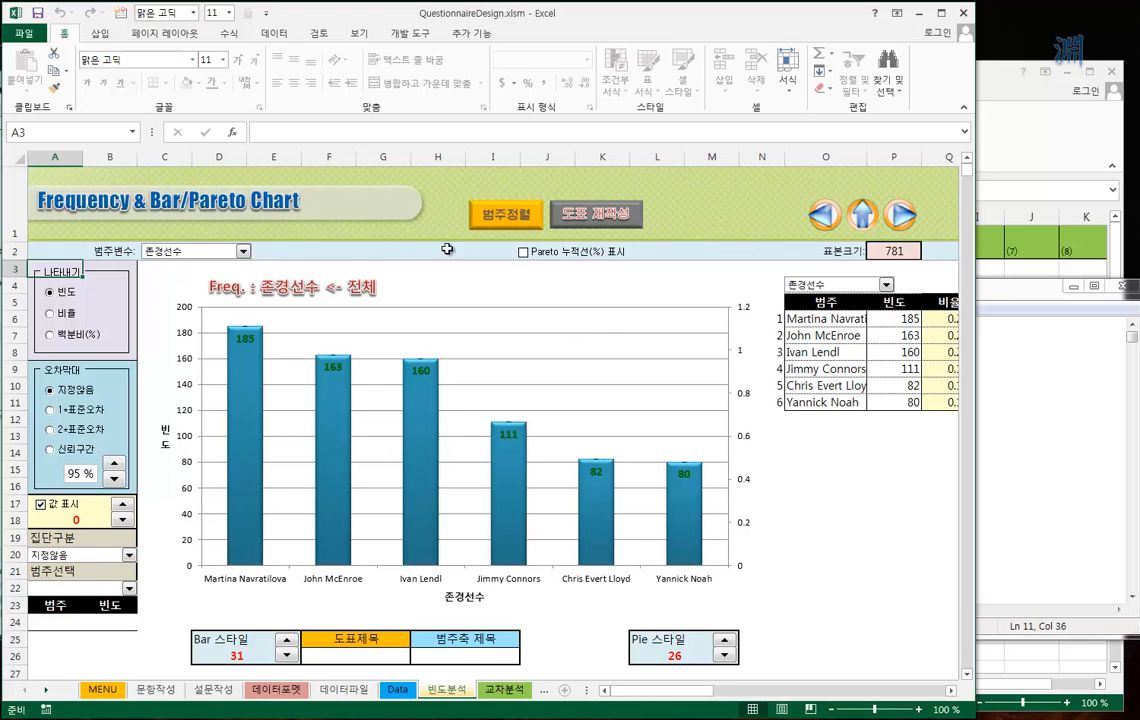
Step: Chart 소득수준 as the category variable and sort its categories by 빈도(Counts) in ascending order
{"action": "left_click", "coordinate": [190, 251]}
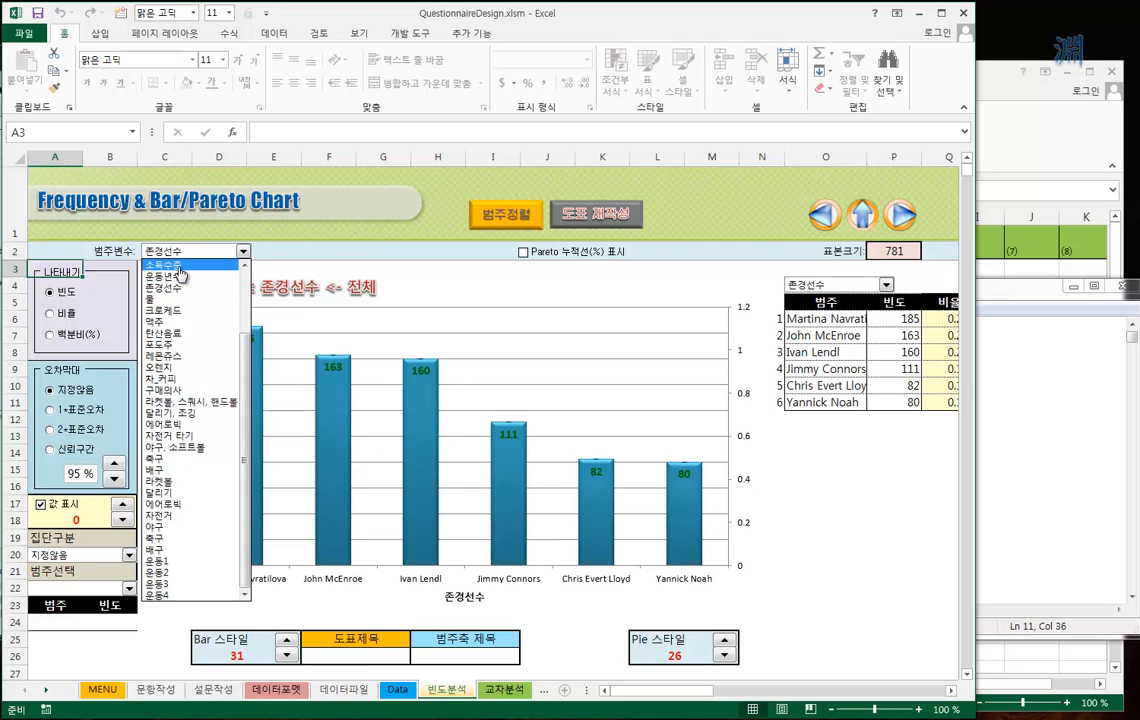
{"action": "left_click", "coordinate": [181, 287]}
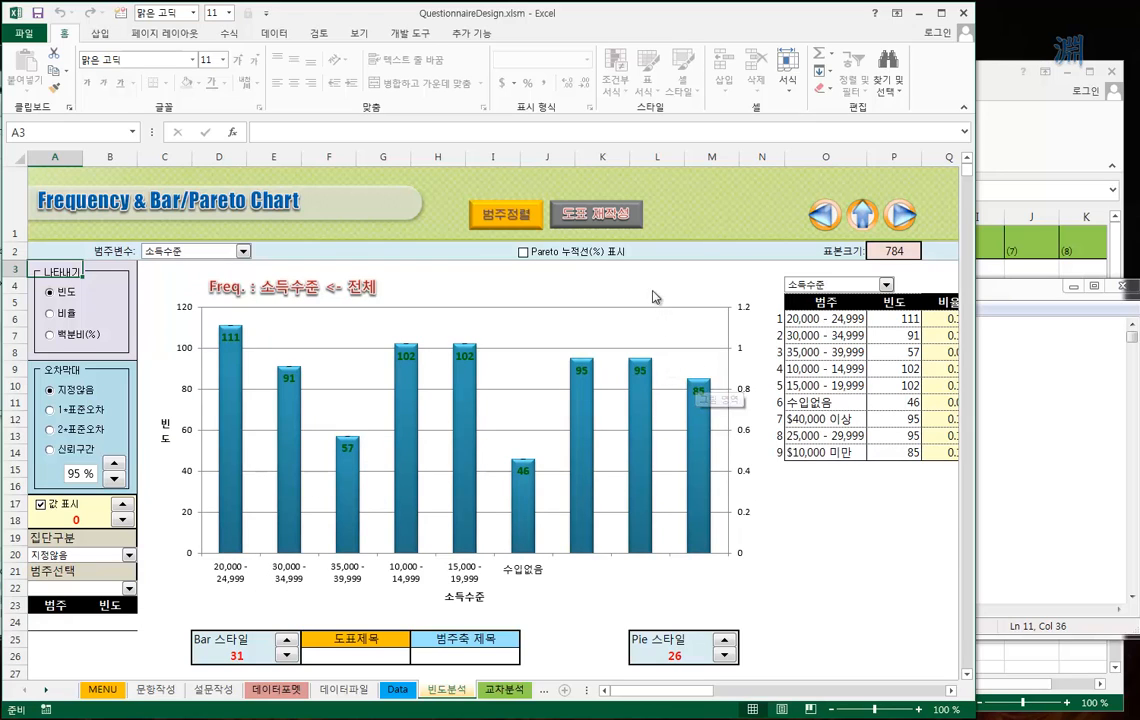
{"action": "left_click", "coordinate": [522, 227]}
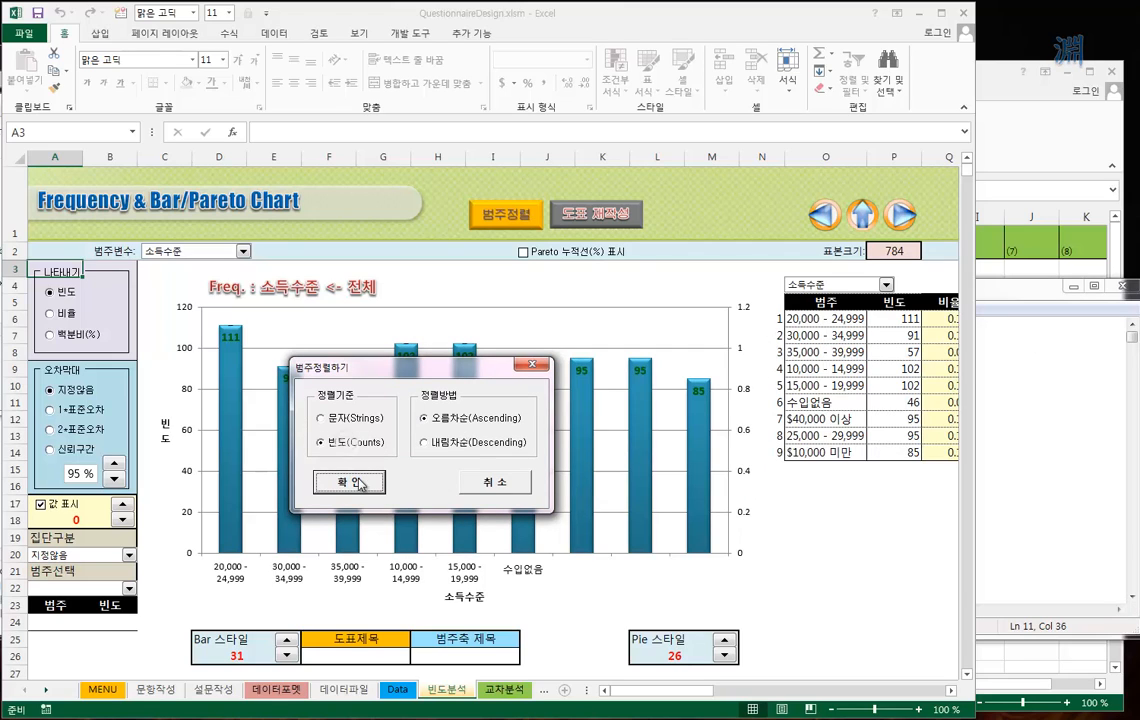
{"action": "left_click", "coordinate": [452, 443]}
{"action": "left_click", "coordinate": [446, 421]}
{"action": "left_click", "coordinate": [347, 481]}
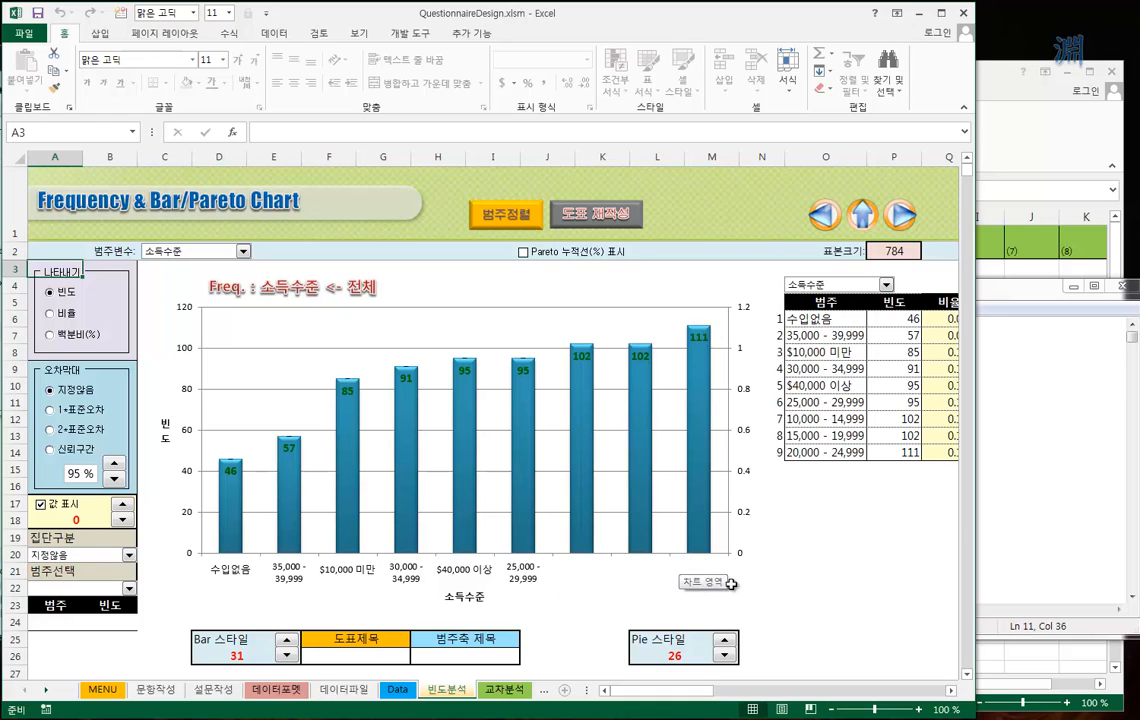
Step: Turn the Pareto cumulative line back on, view it for 존경선수, and return the category variable to 소득수준
{"action": "left_click", "coordinate": [588, 254]}
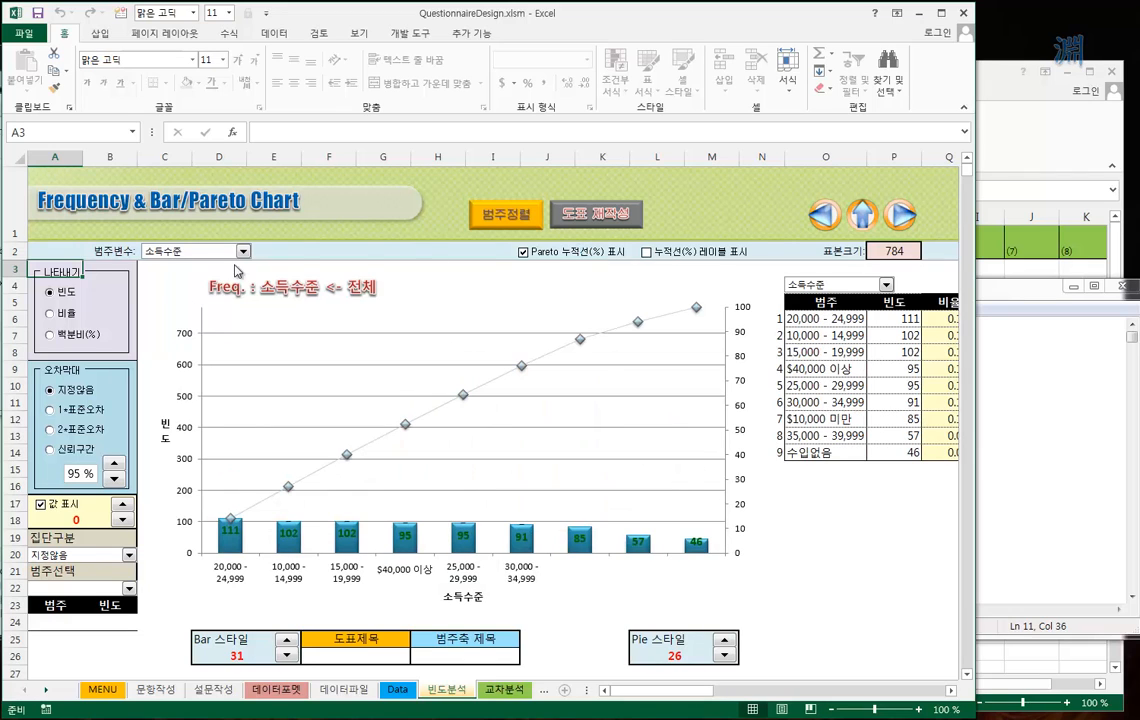
{"action": "left_click", "coordinate": [205, 251]}
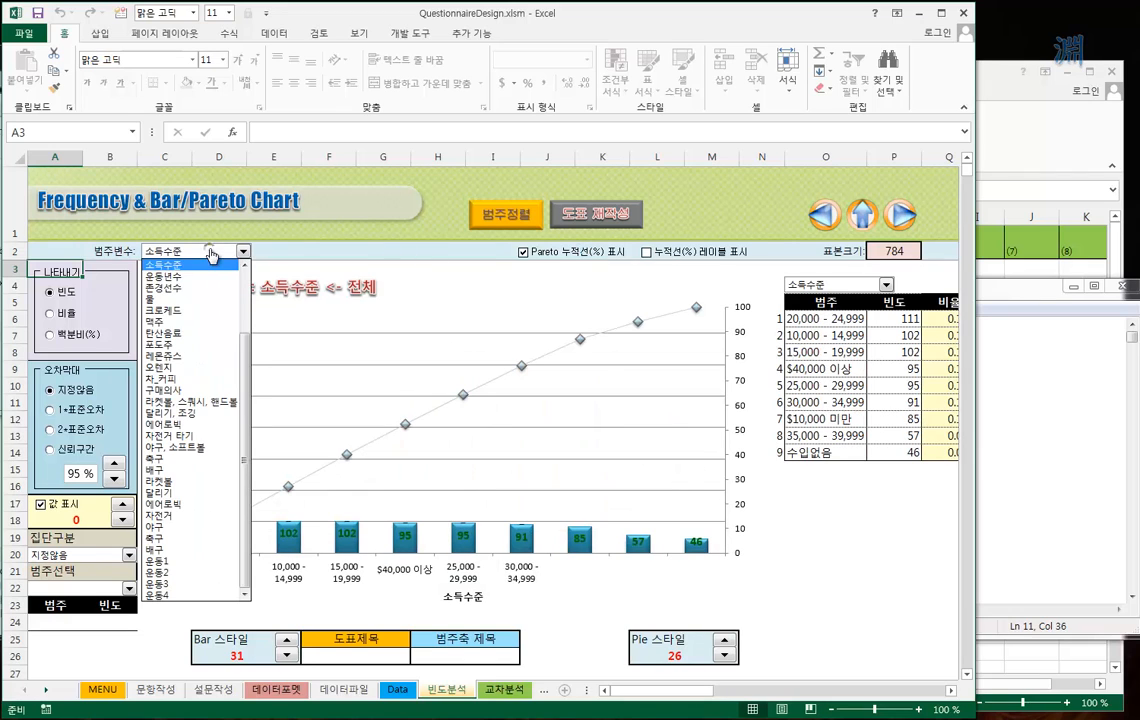
{"action": "left_click", "coordinate": [166, 287]}
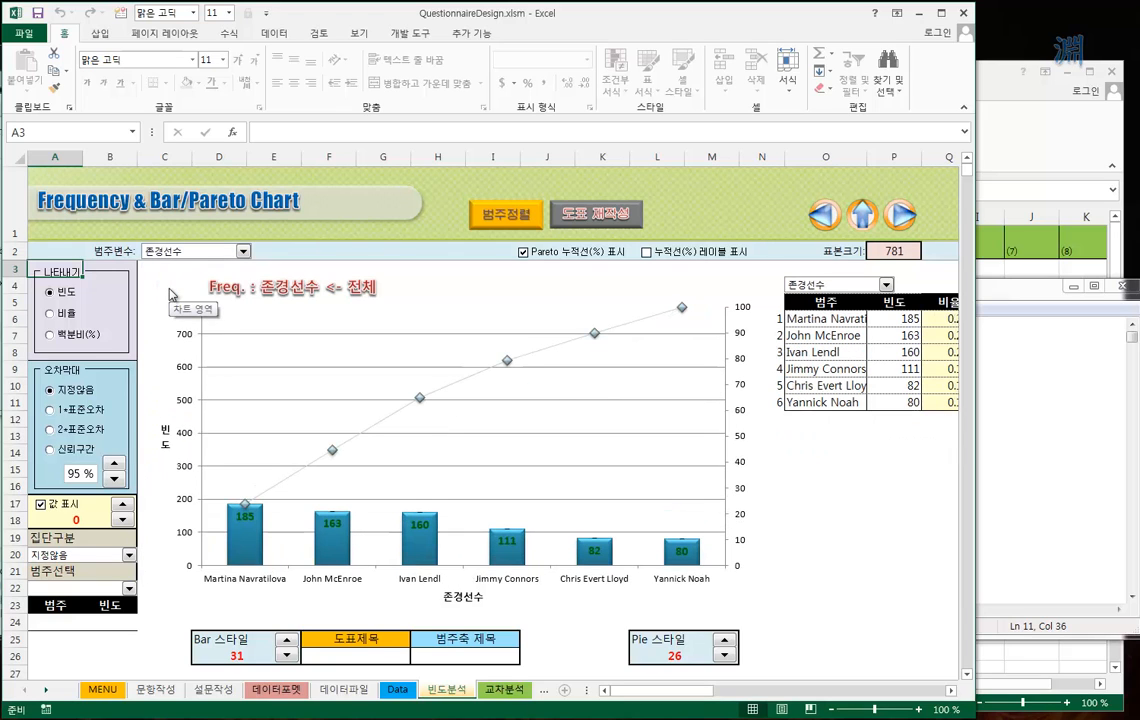
{"action": "left_click", "coordinate": [194, 251]}
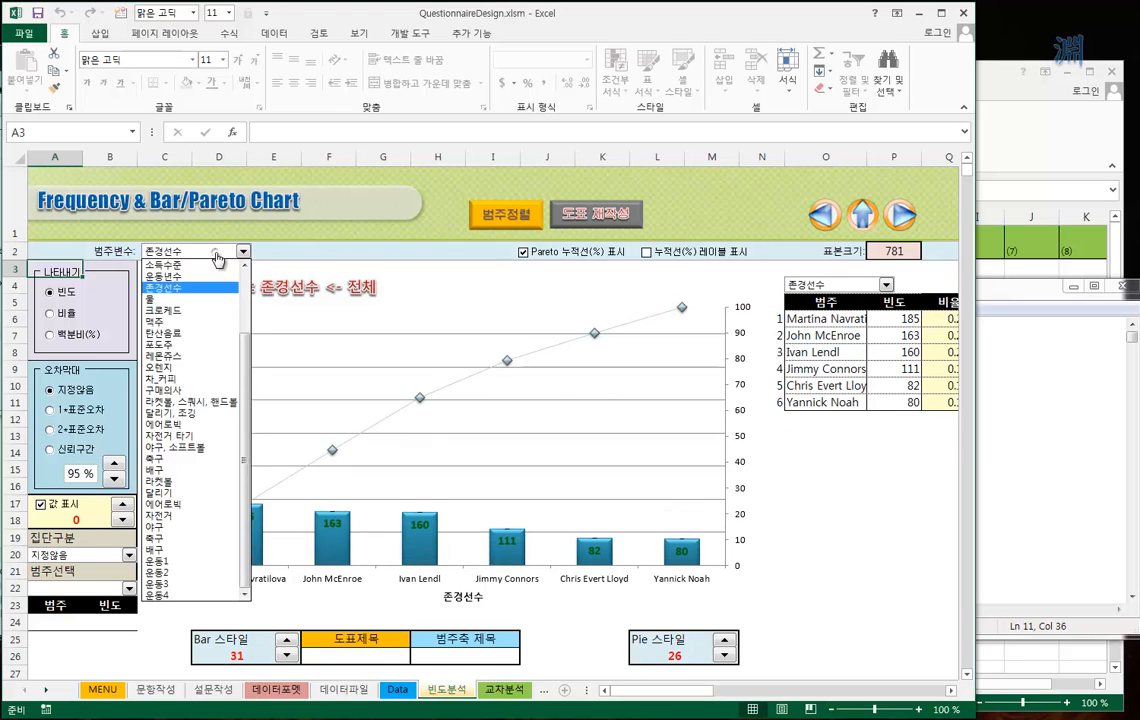
{"action": "left_click", "coordinate": [193, 266]}
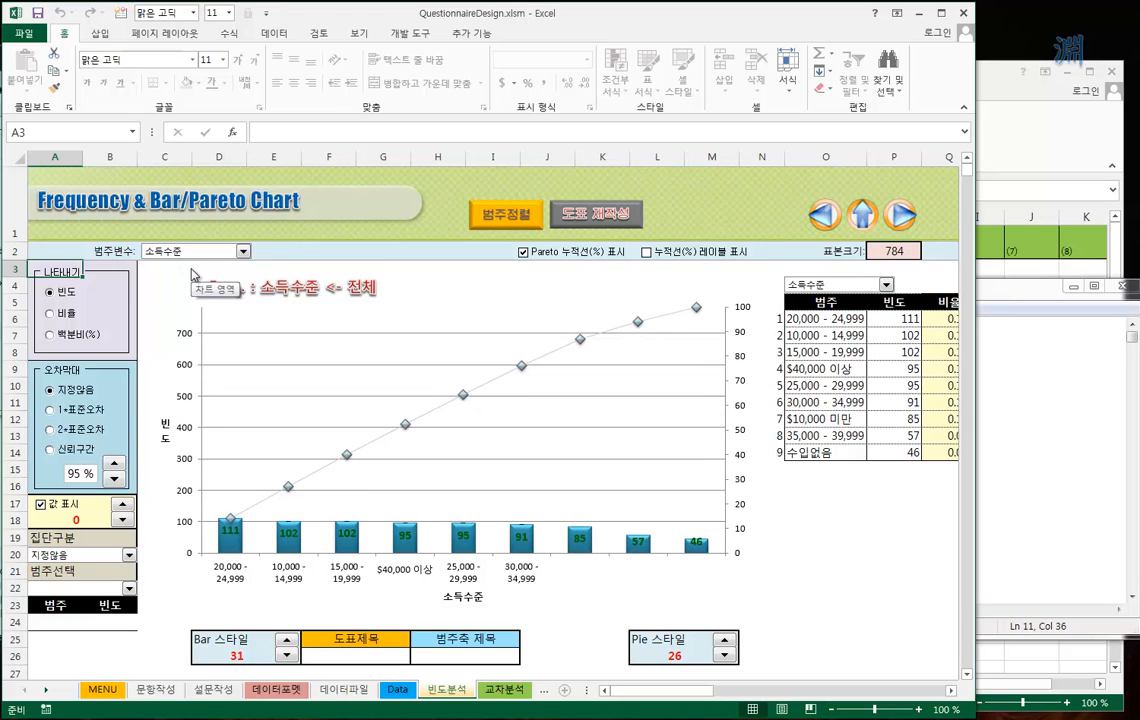
Step: Chart the frequencies of the category variable 탄산음료, followed by those of 면접장소
{"action": "left_click", "coordinate": [192, 252]}
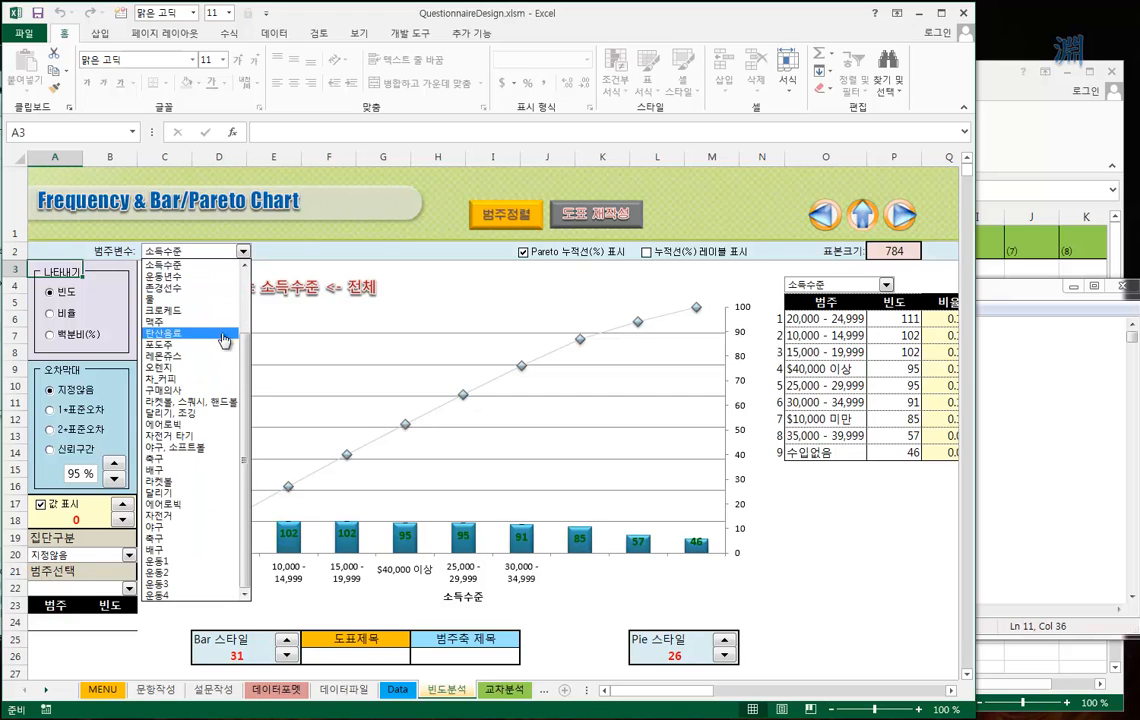
{"action": "left_click", "coordinate": [185, 334]}
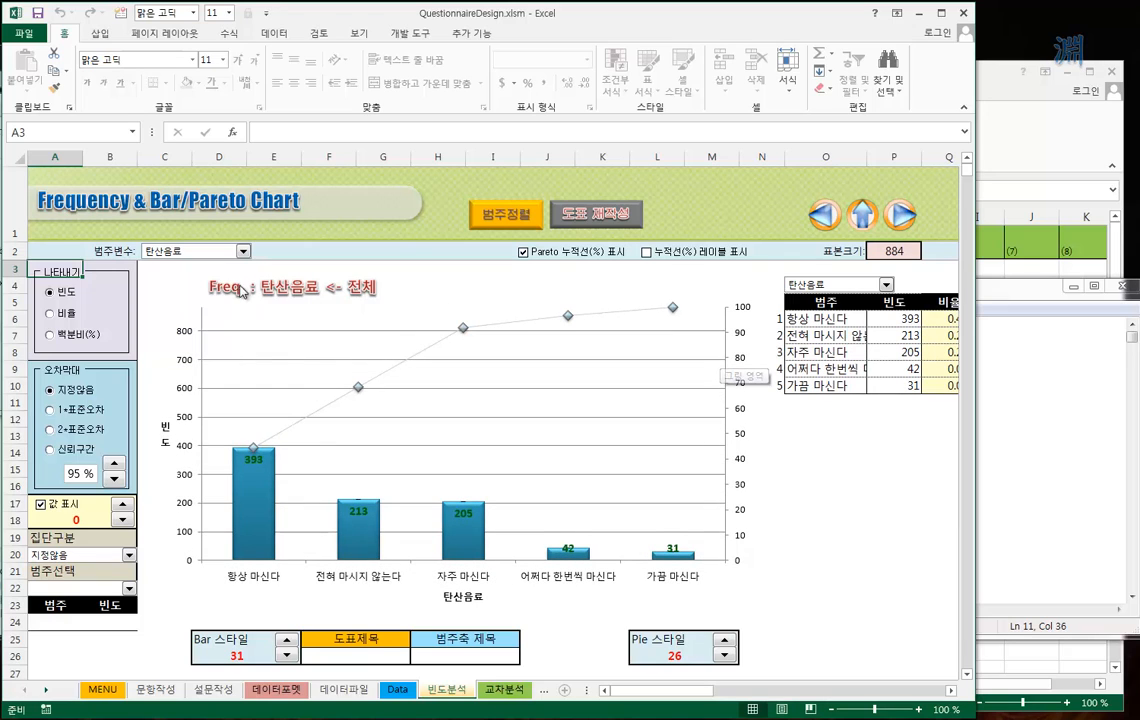
{"action": "left_click", "coordinate": [243, 251]}
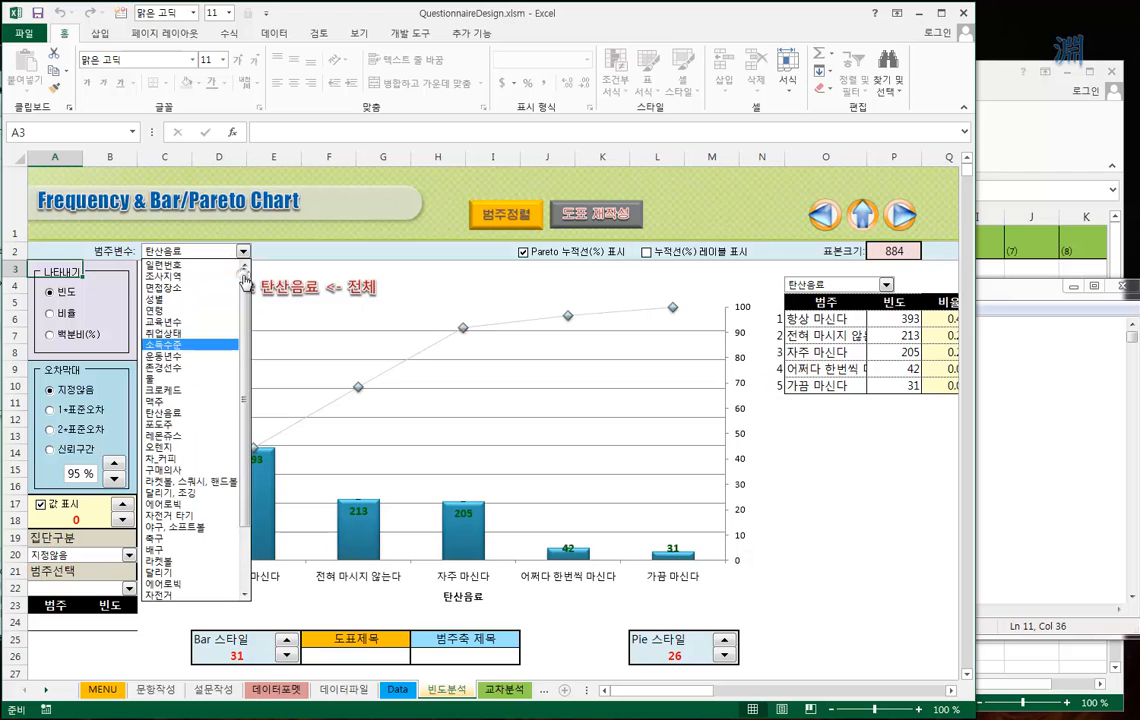
{"action": "left_click", "coordinate": [168, 333]}
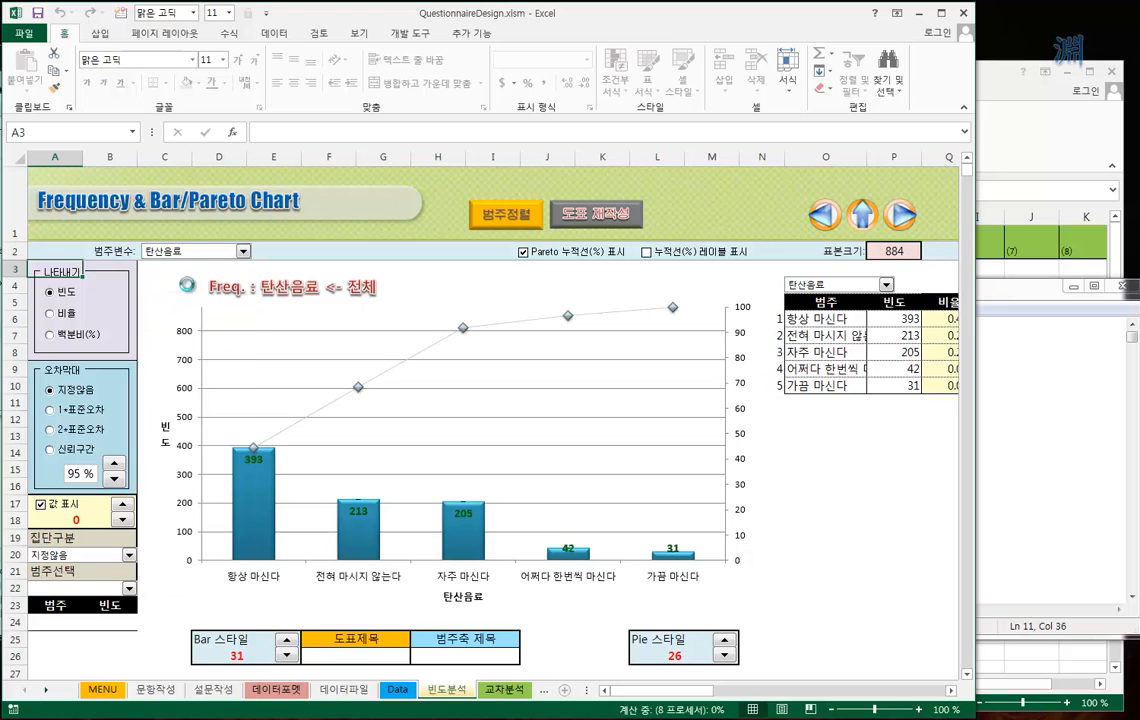
Step: Change the charted category variable to 연령 and then to 구매의사
{"action": "left_click", "coordinate": [243, 253]}
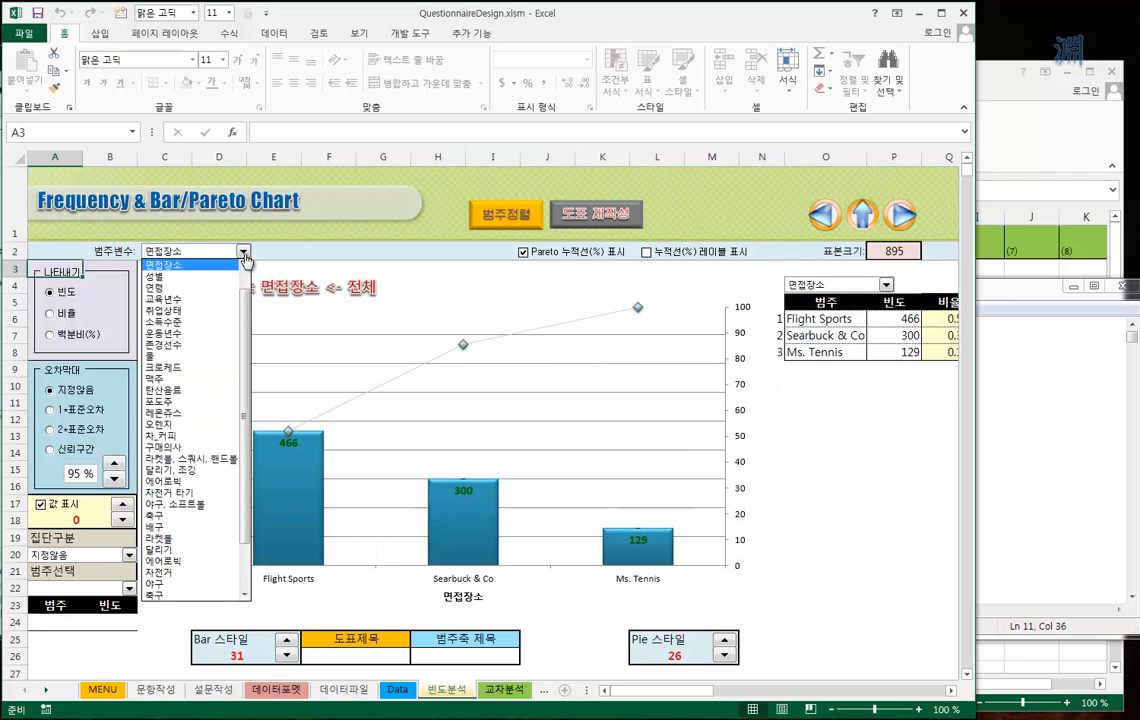
{"action": "left_click", "coordinate": [183, 288]}
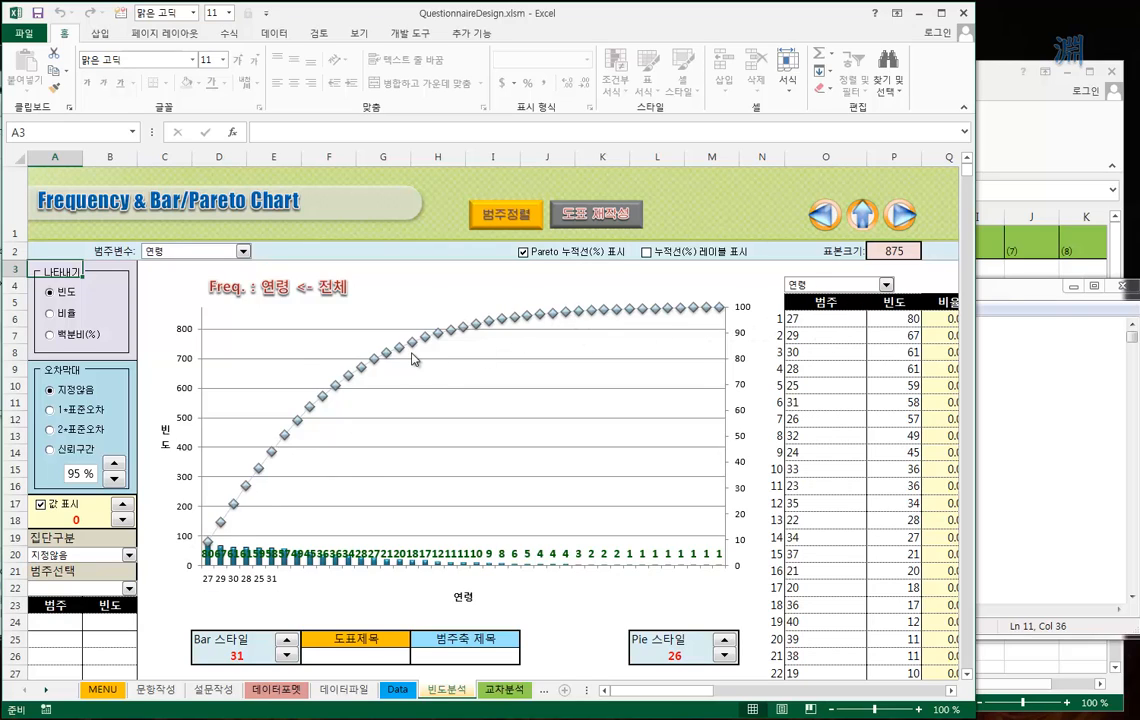
{"action": "left_click", "coordinate": [243, 251]}
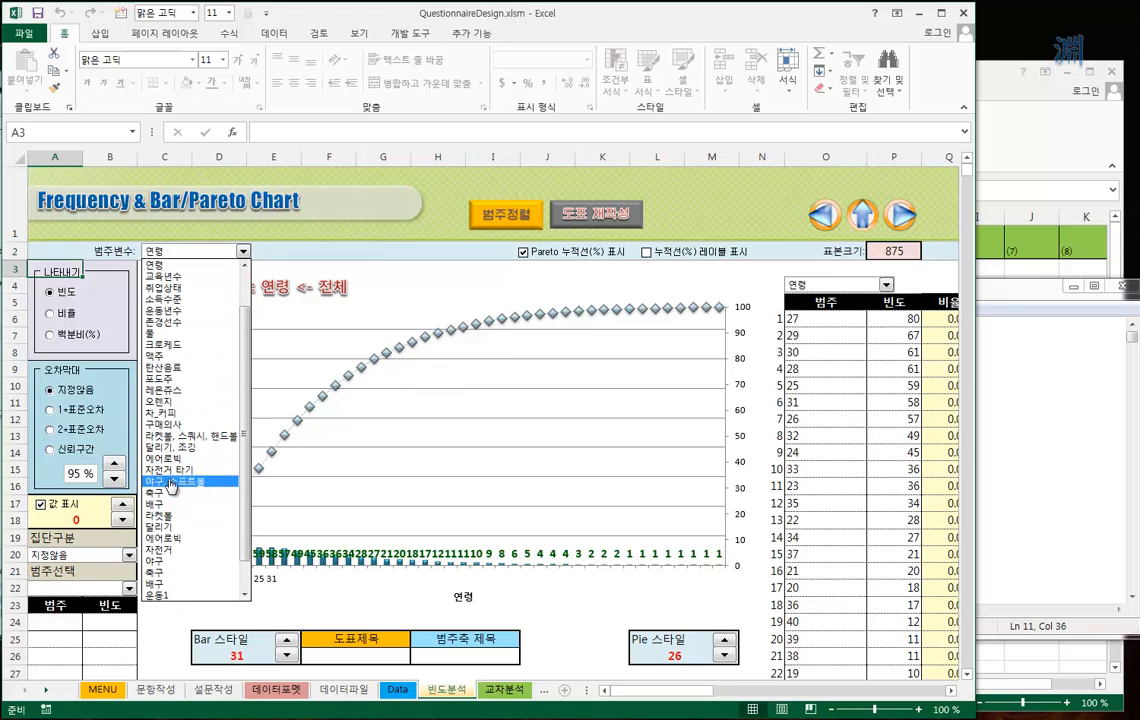
{"action": "left_click", "coordinate": [172, 424]}
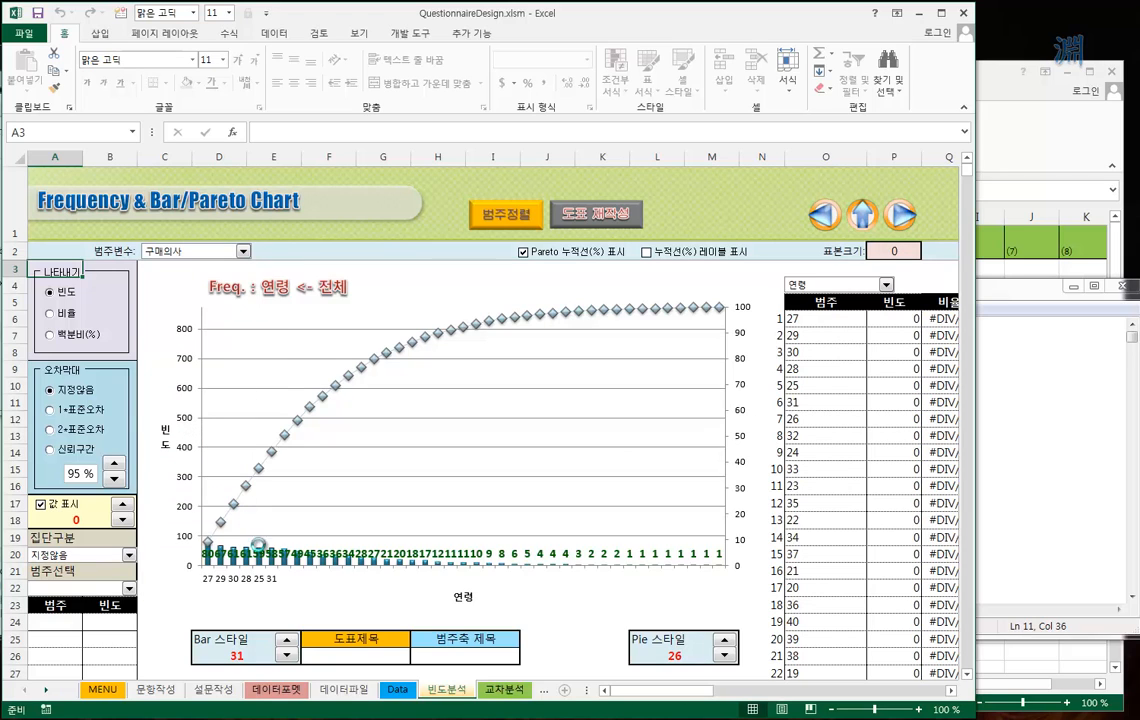
Step: Open the 교차분석 sheet and examine the chart and cross table of 면접장소 by 취업상태
{"action": "left_click", "coordinate": [505, 690]}
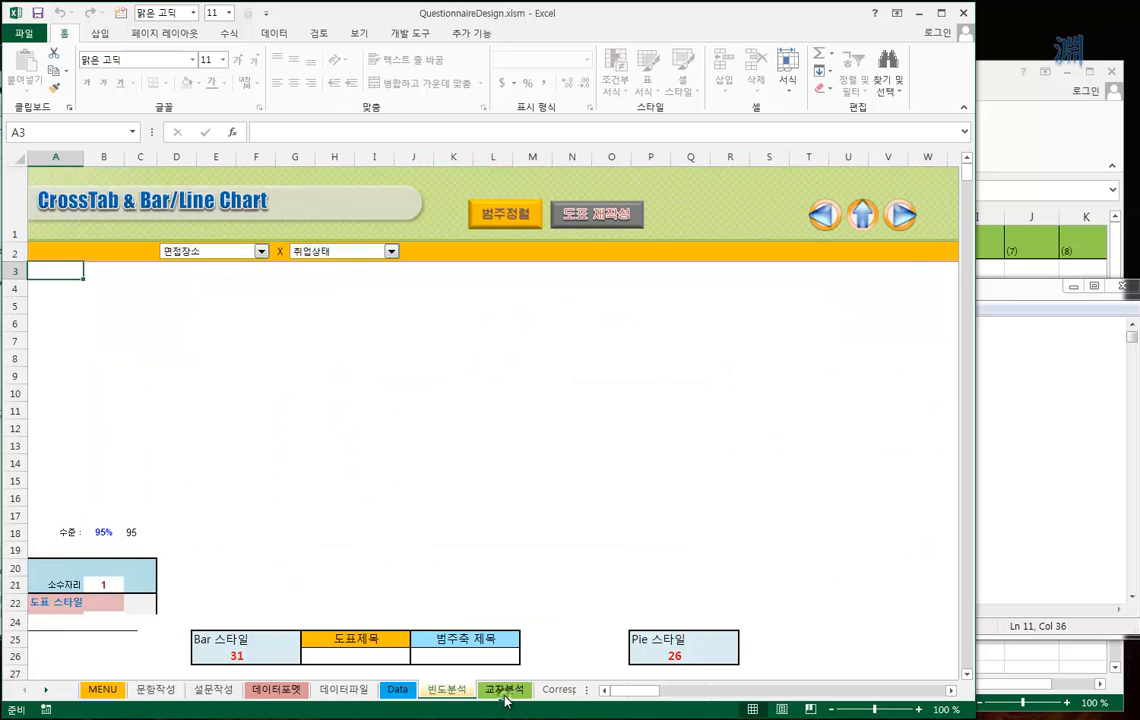
{"action": "scroll", "coordinate": [517, 559], "scroll_direction": "down", "scroll_amount": 5}
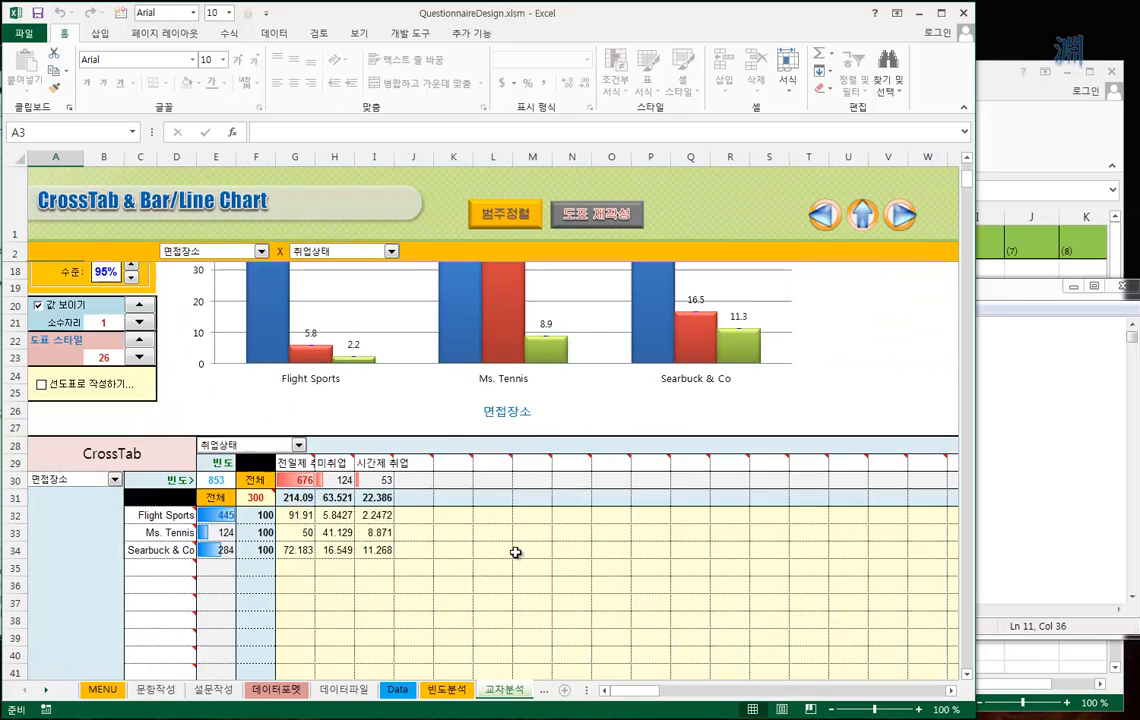
{"action": "scroll", "coordinate": [517, 559], "scroll_direction": "up", "scroll_amount": 5}
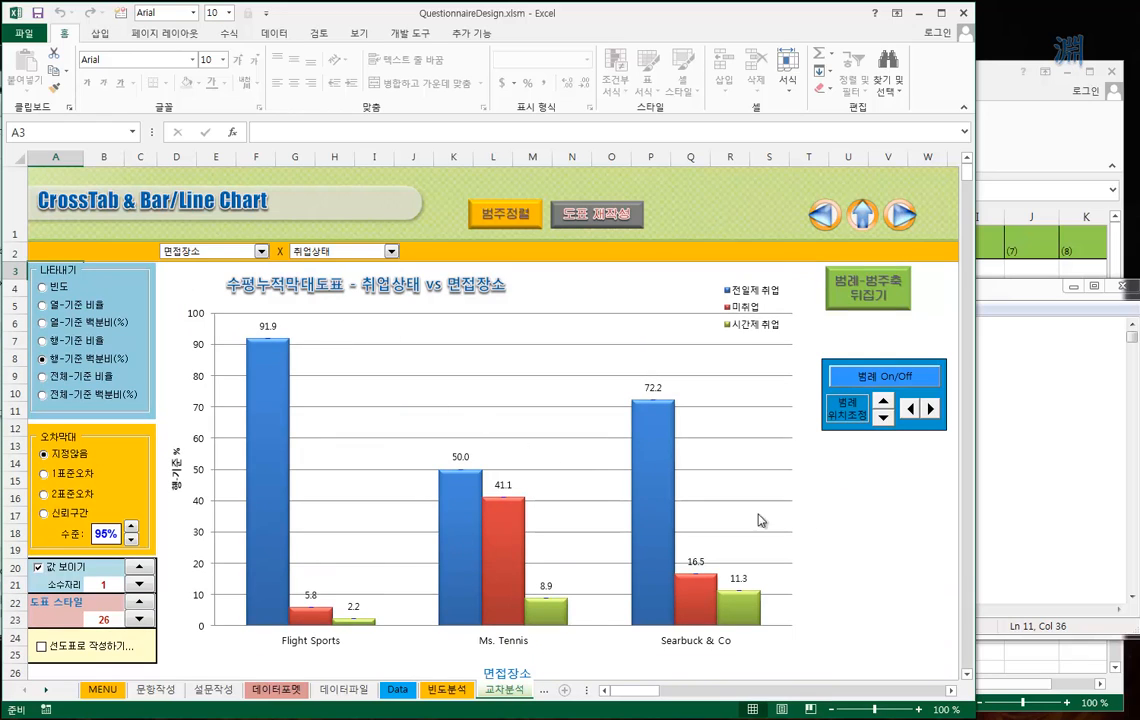
Step: Switch to the Correspondence sheet and examine the symmetric positioning map and its plot options
{"action": "left_click", "coordinate": [108, 652]}
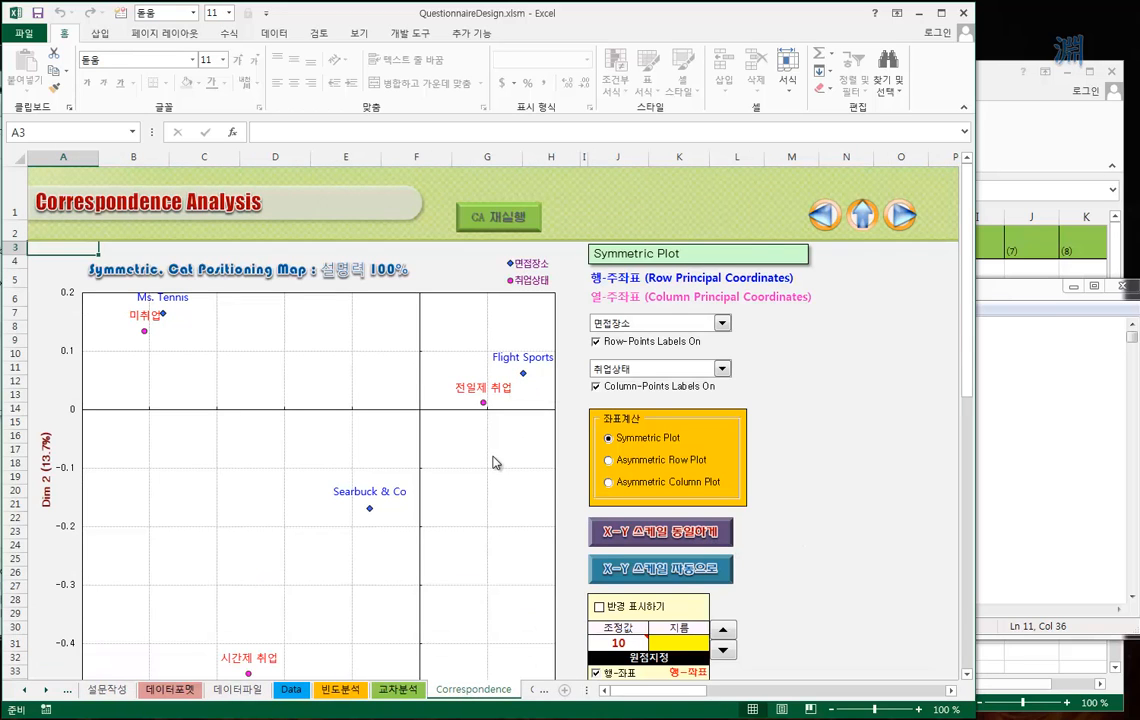
{"action": "scroll", "coordinate": [492, 462], "scroll_direction": "down", "scroll_amount": 2}
{"action": "scroll", "coordinate": [492, 462], "scroll_direction": "up", "scroll_amount": 2}
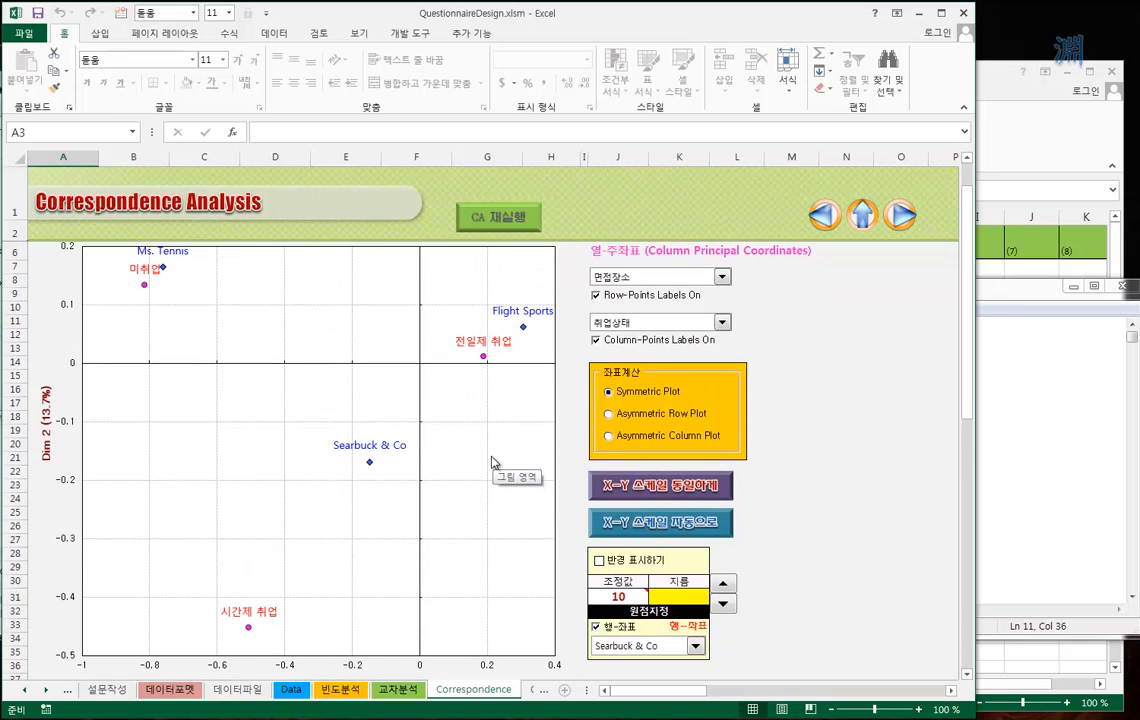
{"action": "scroll", "coordinate": [492, 462], "scroll_direction": "up", "scroll_amount": 1}
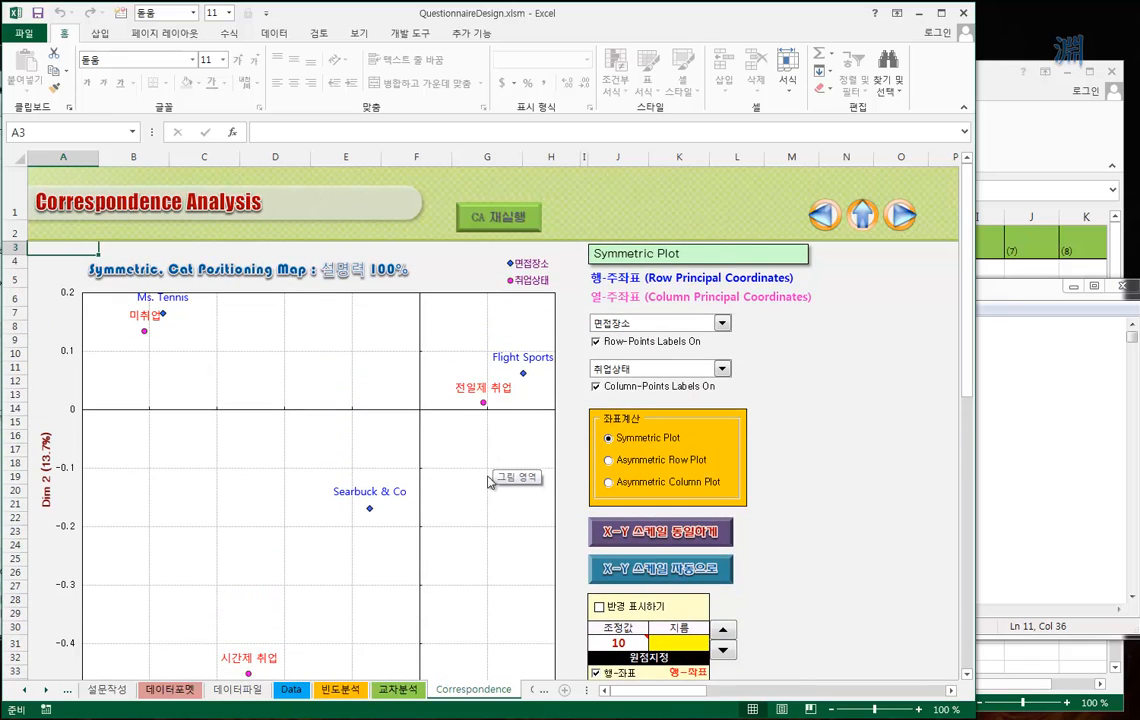
{"action": "scroll", "coordinate": [490, 482], "scroll_direction": "down", "scroll_amount": 1}
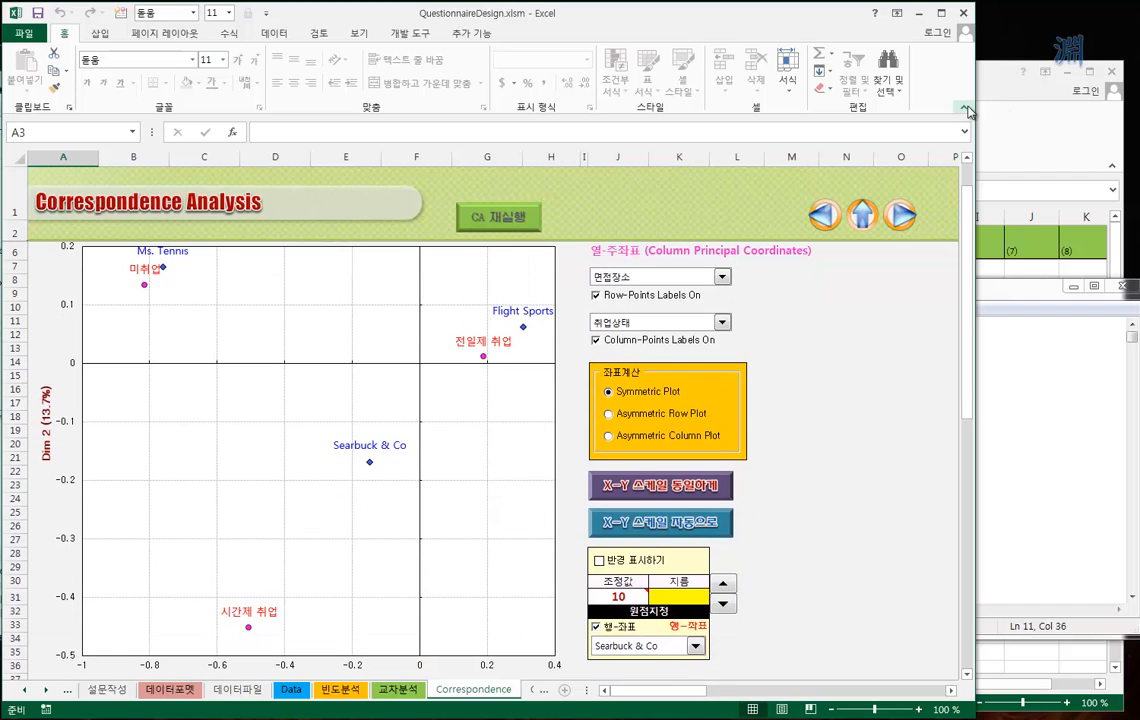
Step: Collapse the ribbon and turn on the radius circle (반경 표시하기) around Searbuck & Co on the positioning map
{"action": "left_click", "coordinate": [965, 107]}
{"action": "scroll", "coordinate": [760, 478], "scroll_direction": "up", "scroll_amount": 1}
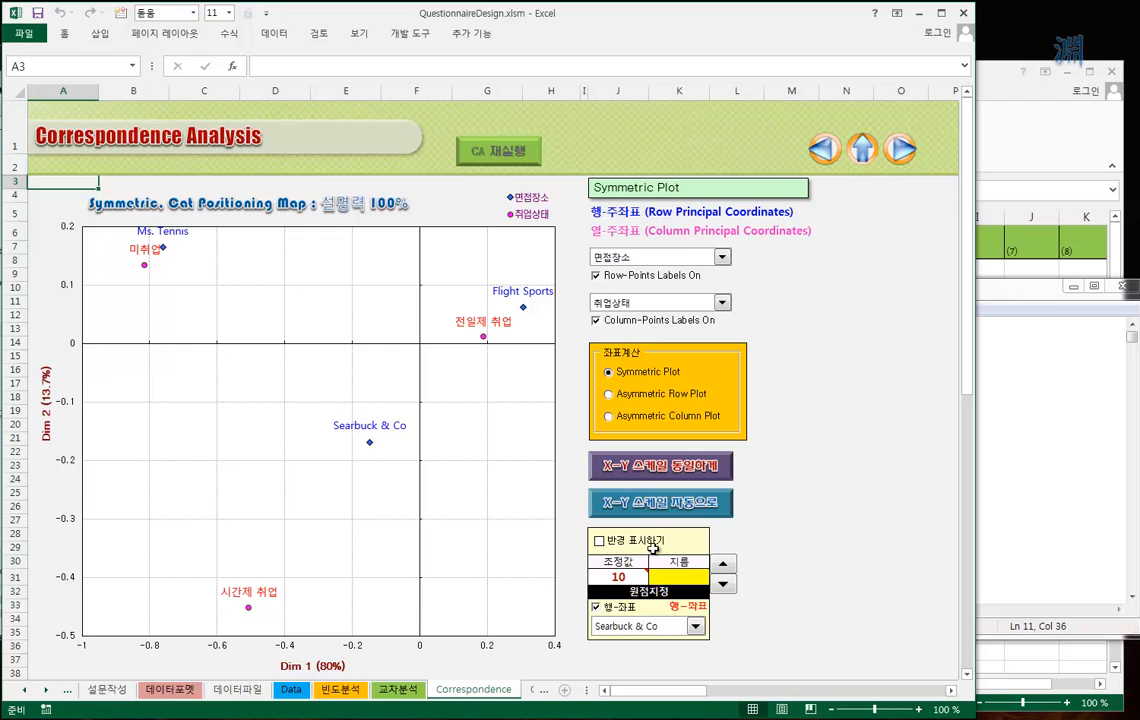
{"action": "left_click", "coordinate": [655, 545]}
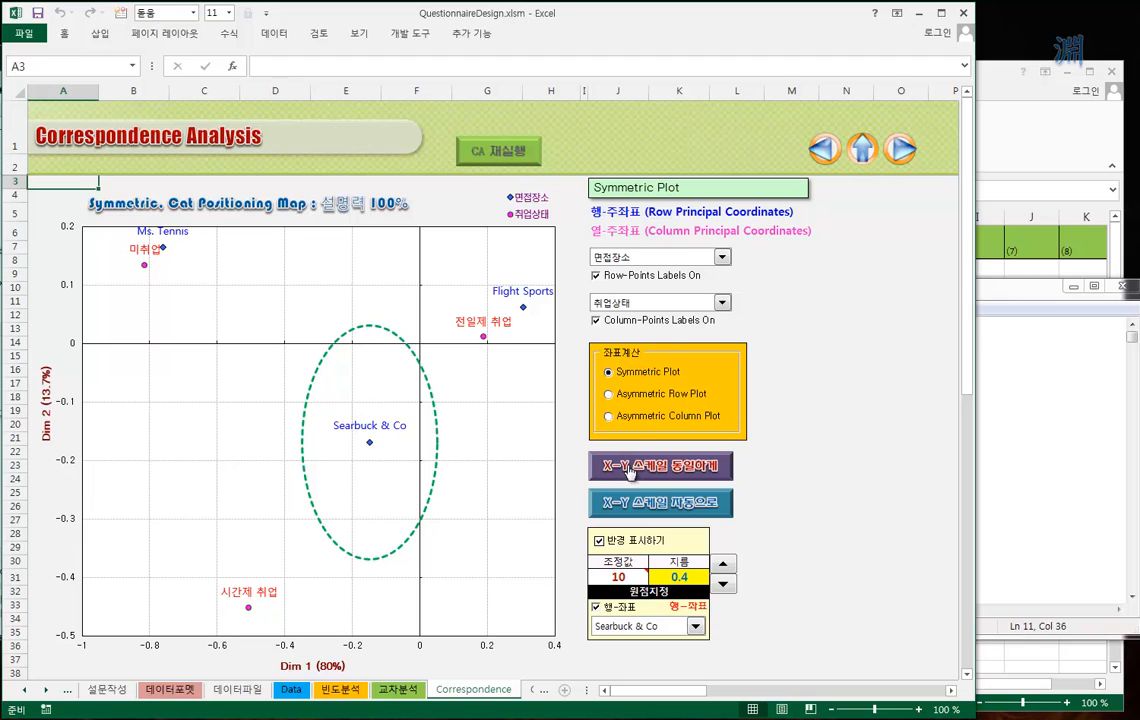
Step: Set the map's column variable to 존경선수 and its row variable to 운동년수
{"action": "left_click", "coordinate": [722, 303]}
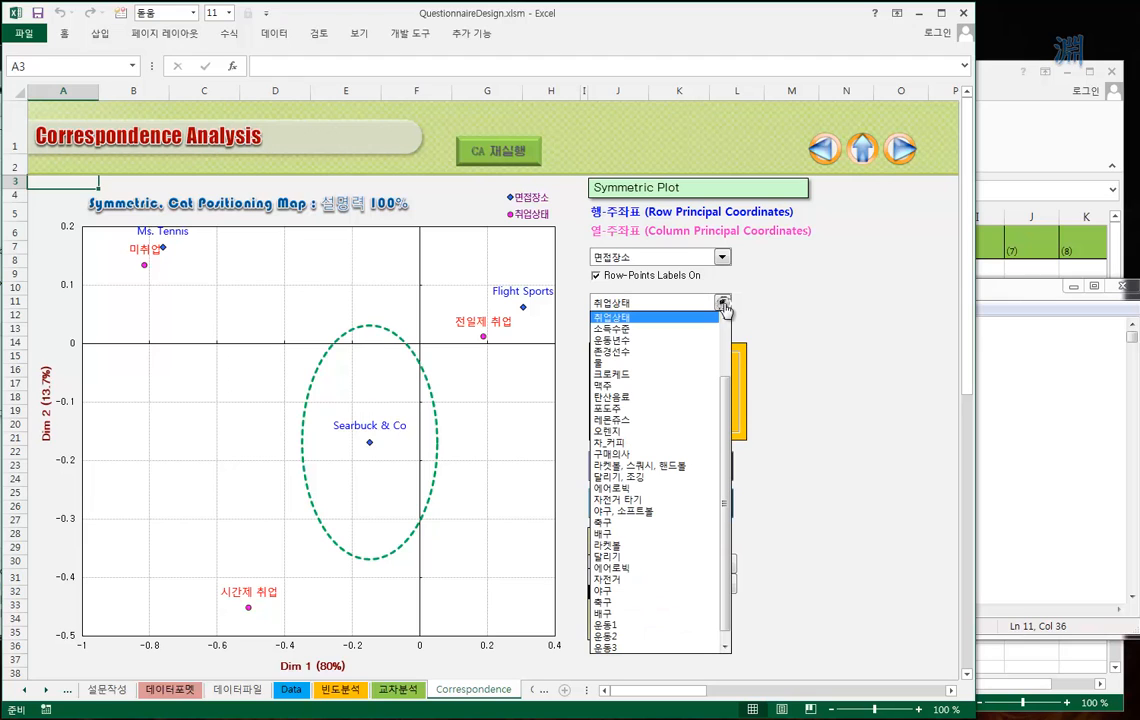
{"action": "left_click", "coordinate": [645, 351]}
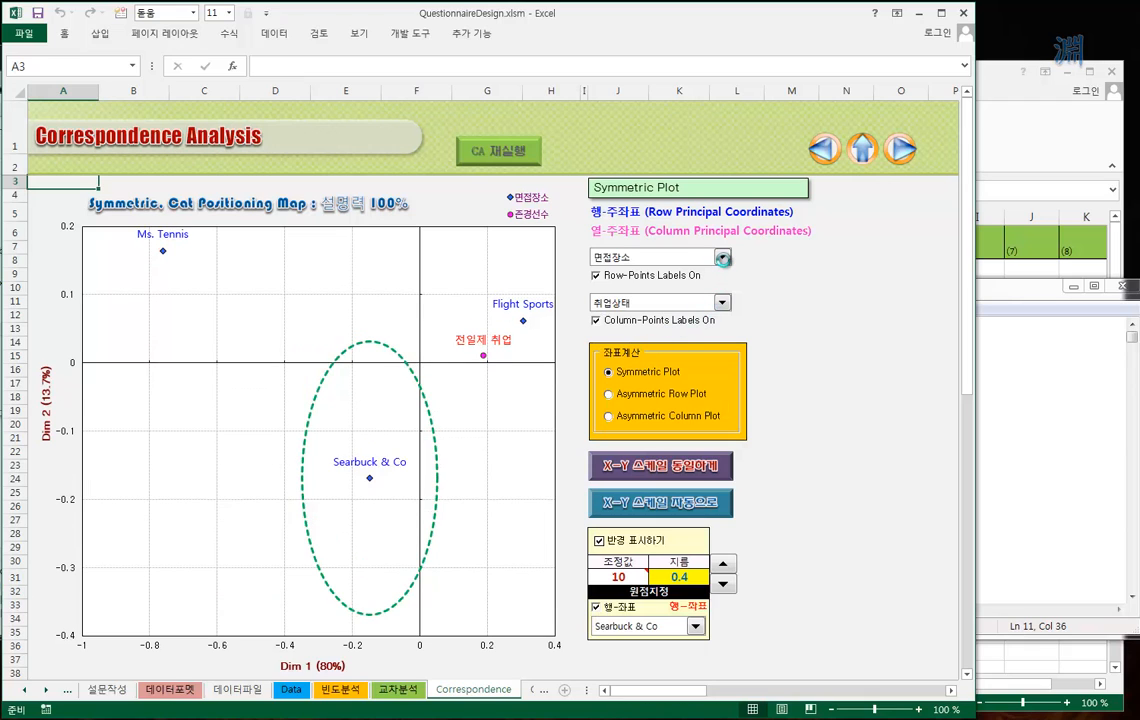
{"action": "left_click", "coordinate": [722, 258]}
{"action": "left_click", "coordinate": [635, 351]}
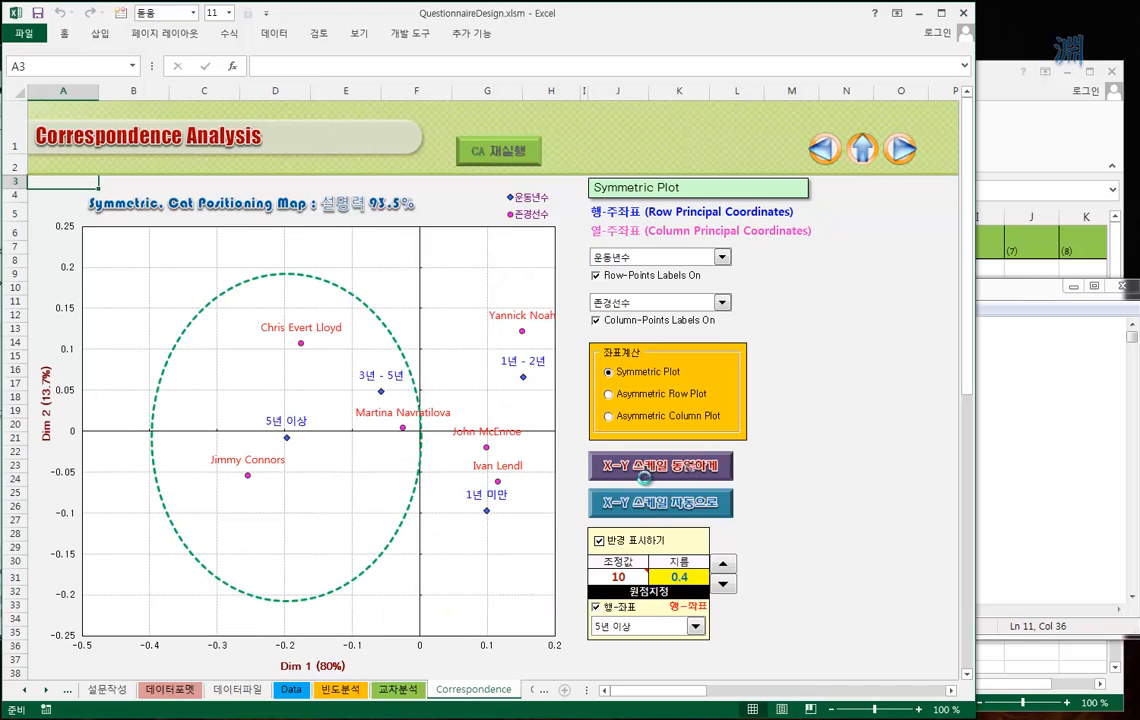
Step: Try equal X-Y axis scales, return to automatic scaling, and reduce the circle diameter step by step until it is blank
{"action": "left_click", "coordinate": [660, 510]}
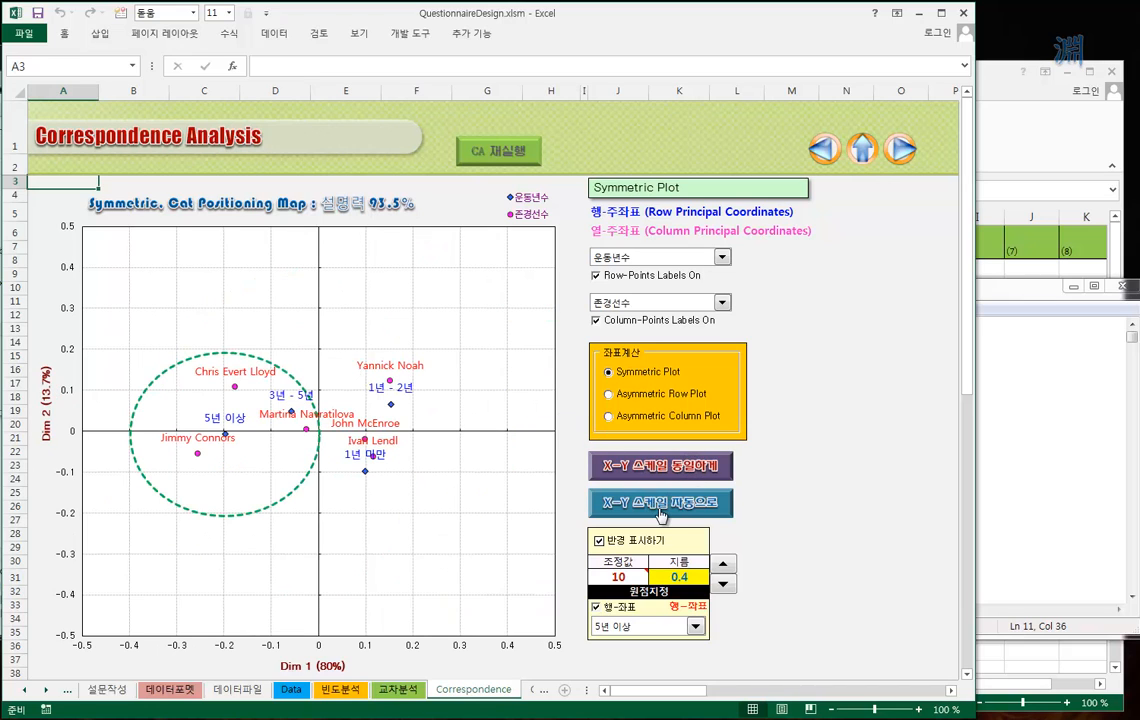
{"action": "left_click", "coordinate": [729, 593]}
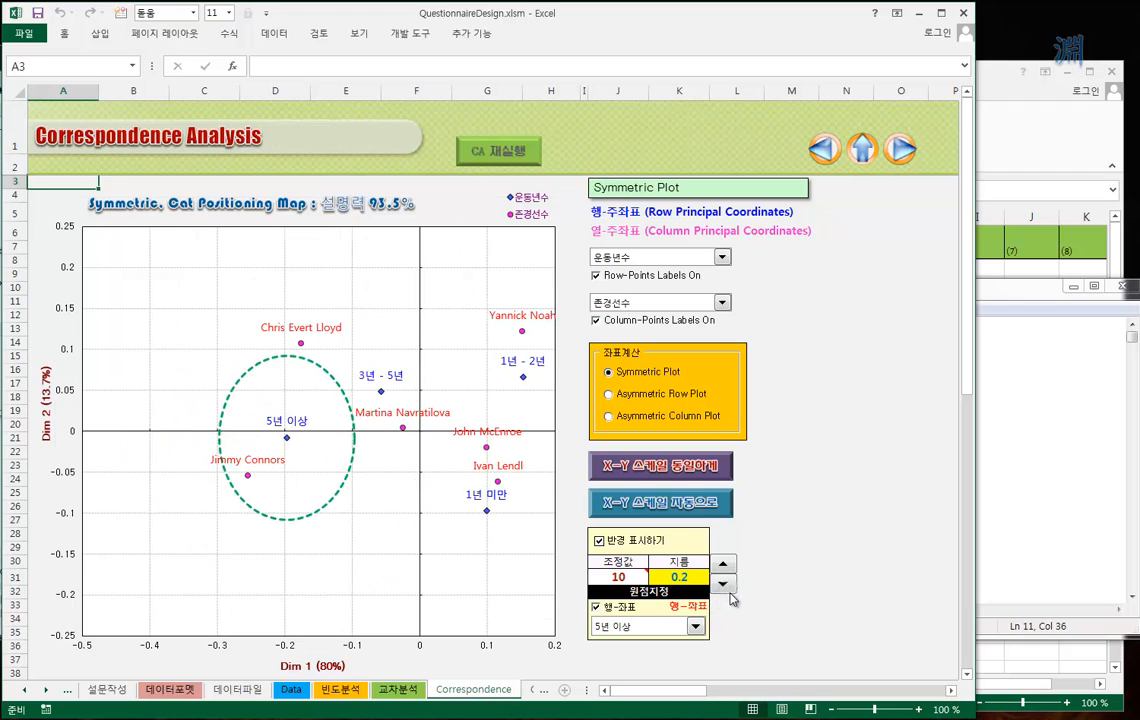
{"action": "left_click", "coordinate": [729, 593]}
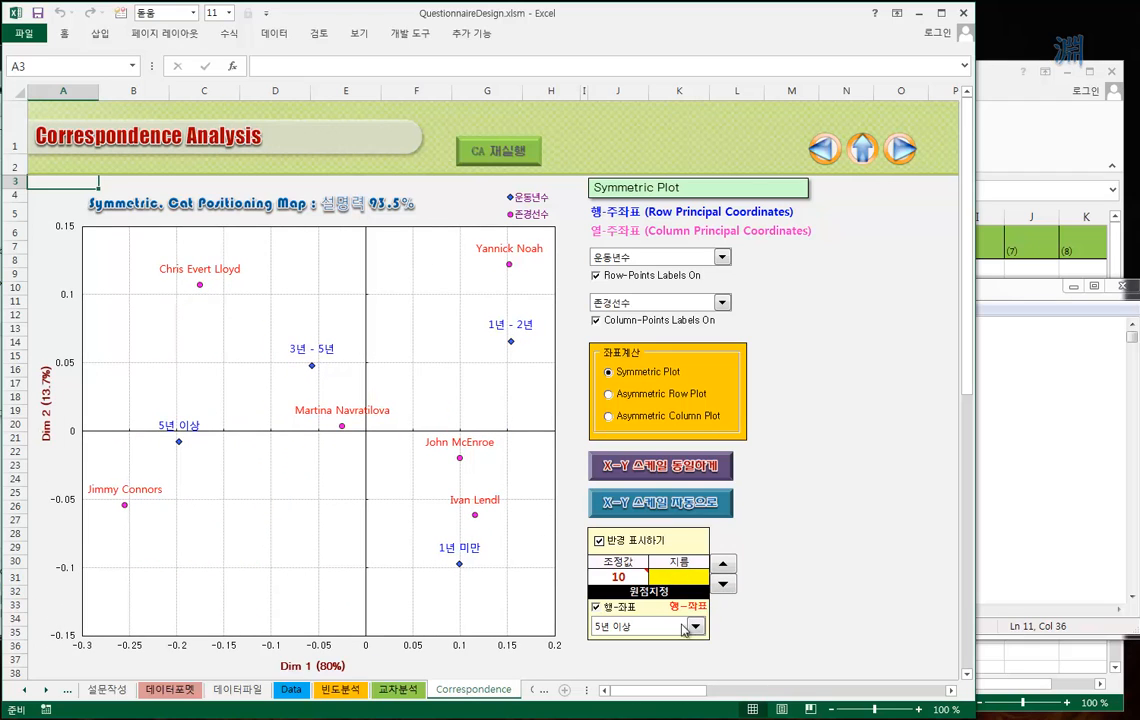
Step: Centre the radius circle on the row category 1년 미만 and enlarge its diameter to 0.2 and then 0.4
{"action": "left_click", "coordinate": [694, 627]}
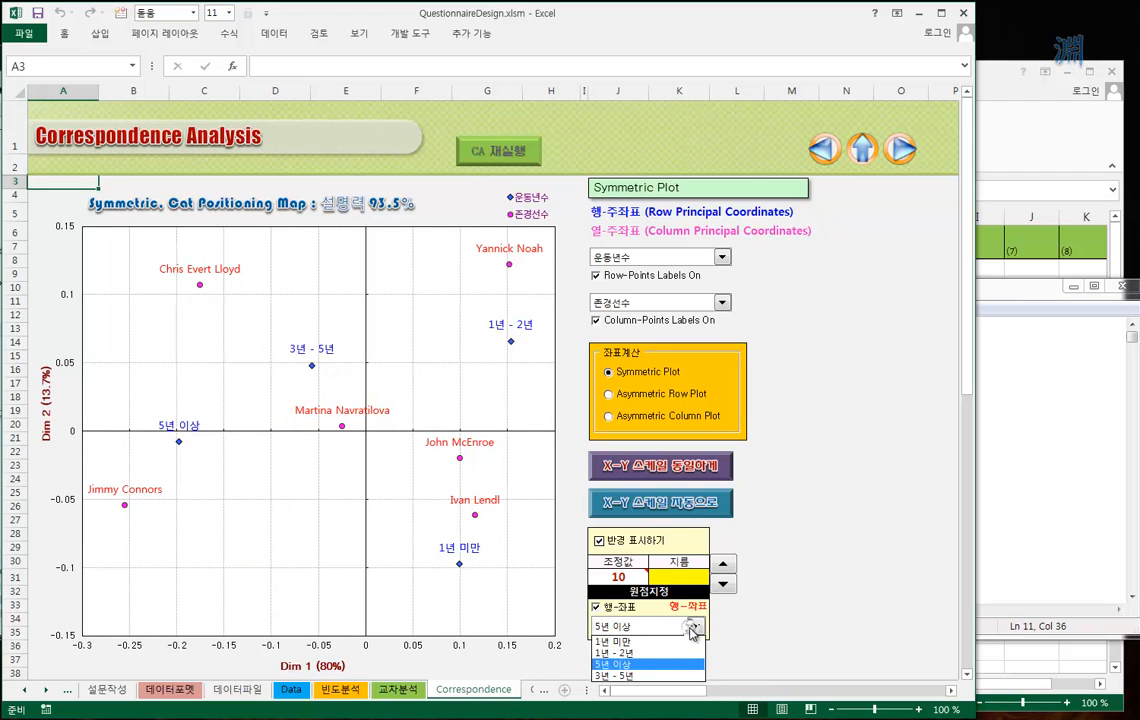
{"action": "left_click", "coordinate": [630, 643]}
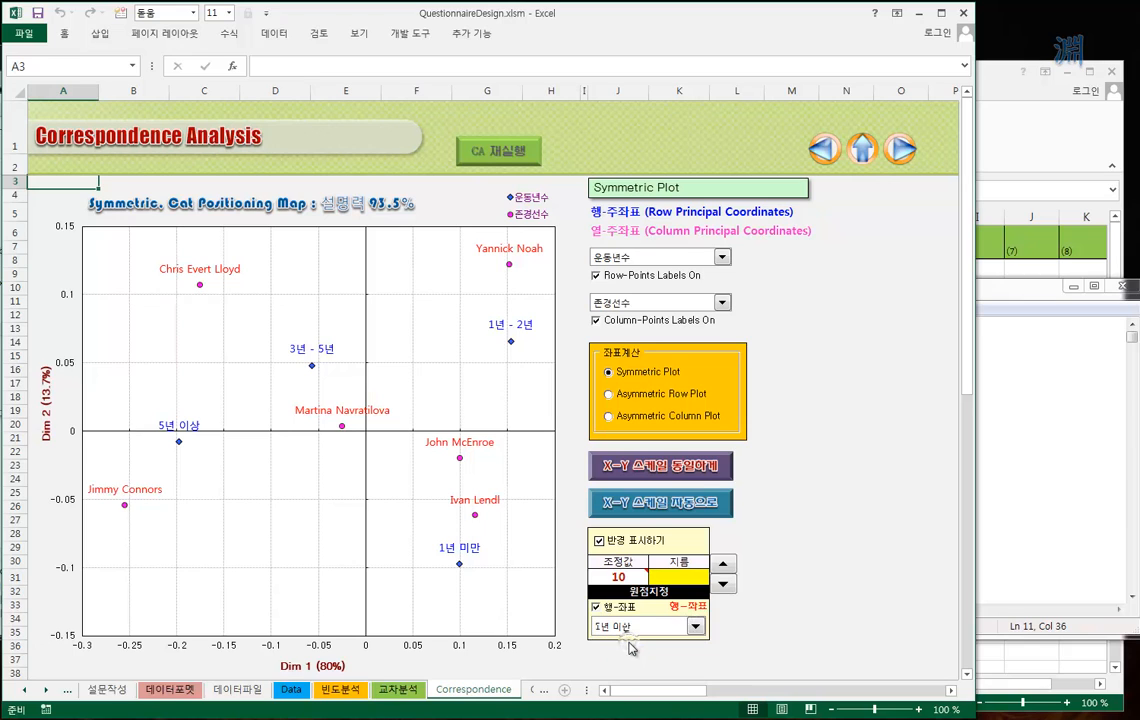
{"action": "left_click", "coordinate": [725, 565]}
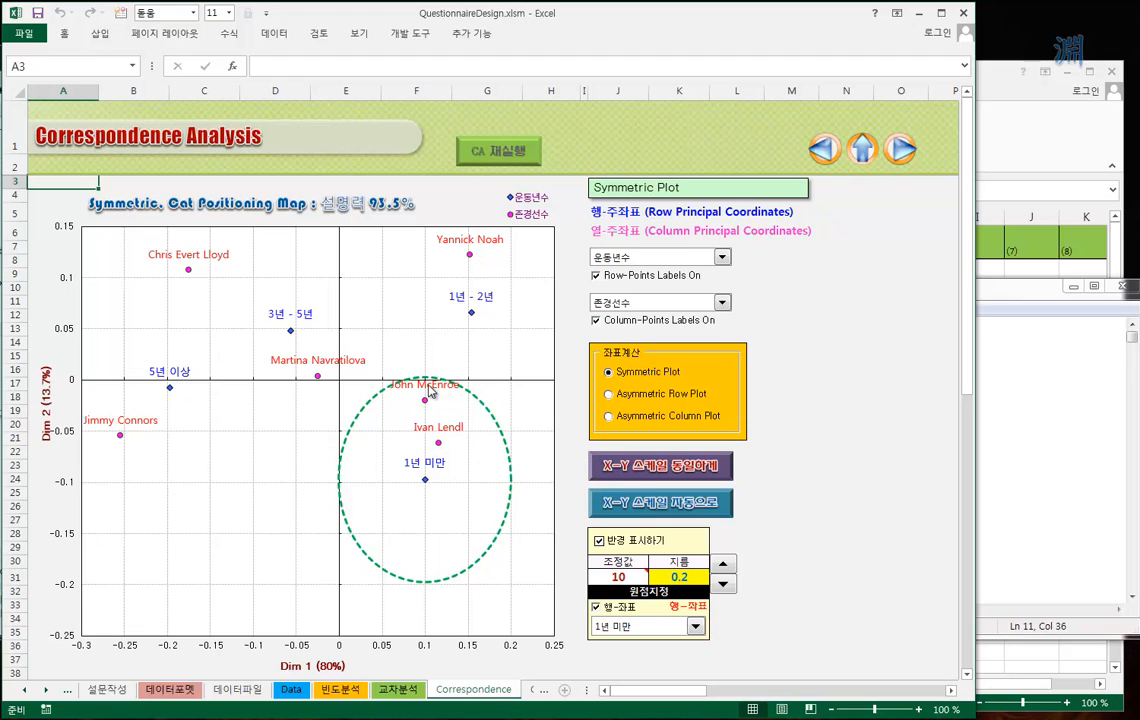
{"action": "left_click", "coordinate": [729, 573]}
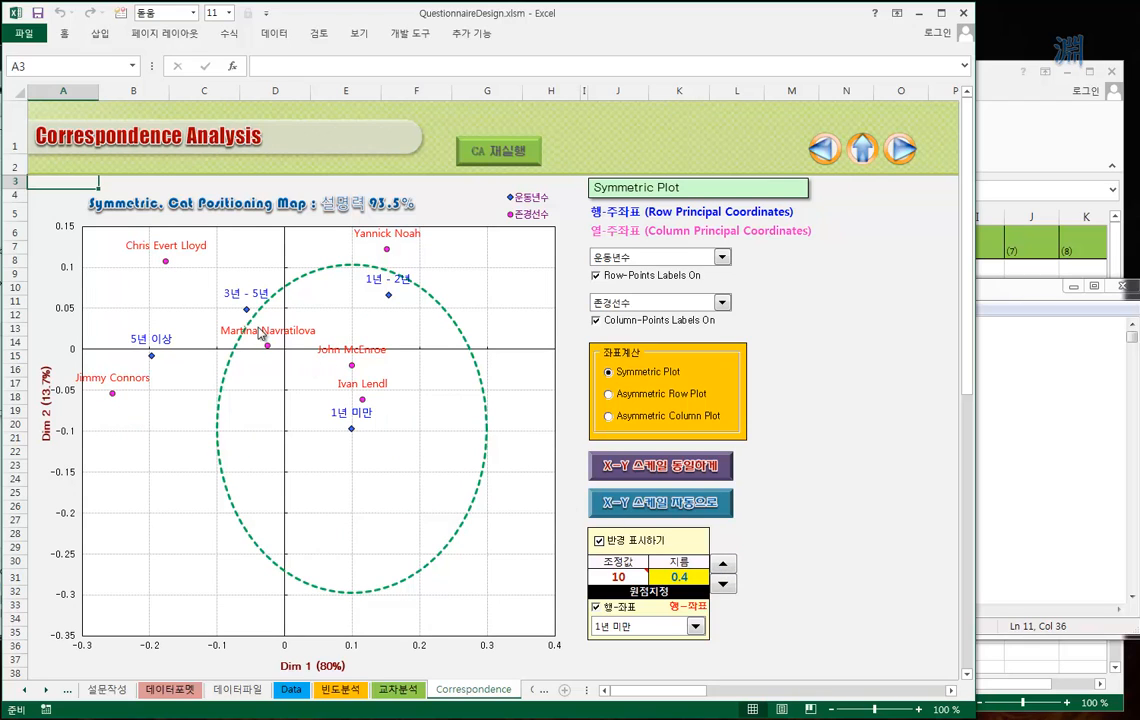
Step: Centre the radius circle on the row category 1년 - 2년 and set its diameter to 0.2
{"action": "left_click", "coordinate": [641, 634]}
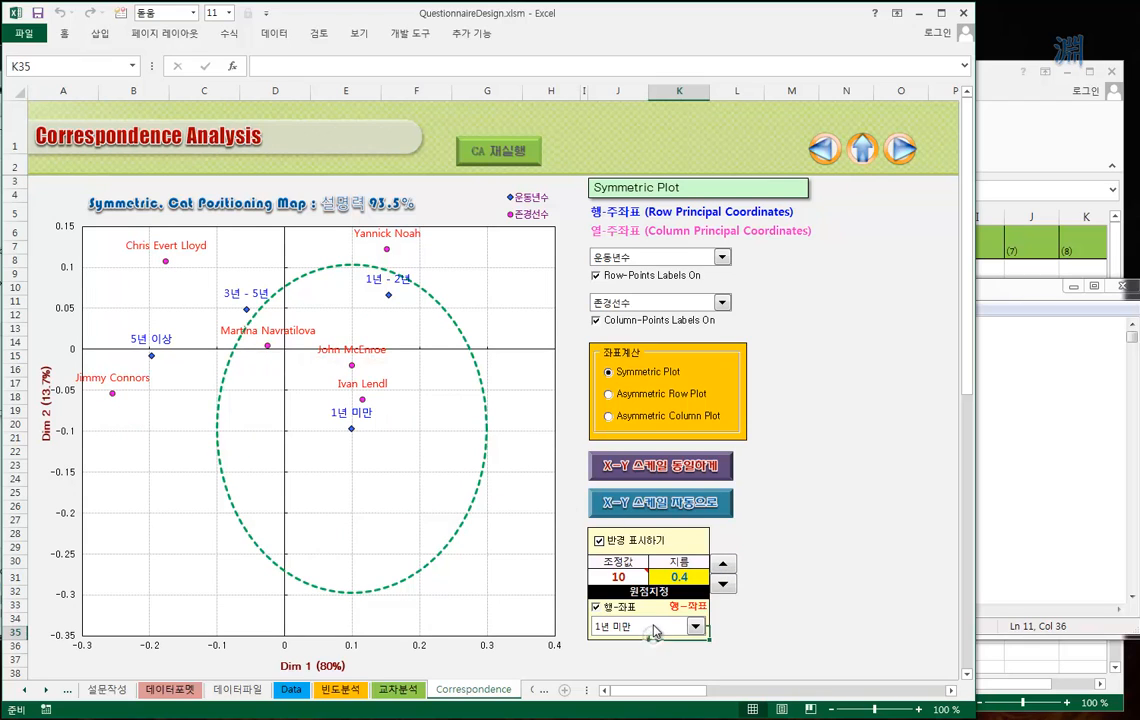
{"action": "left_click", "coordinate": [655, 630]}
{"action": "left_click", "coordinate": [614, 652]}
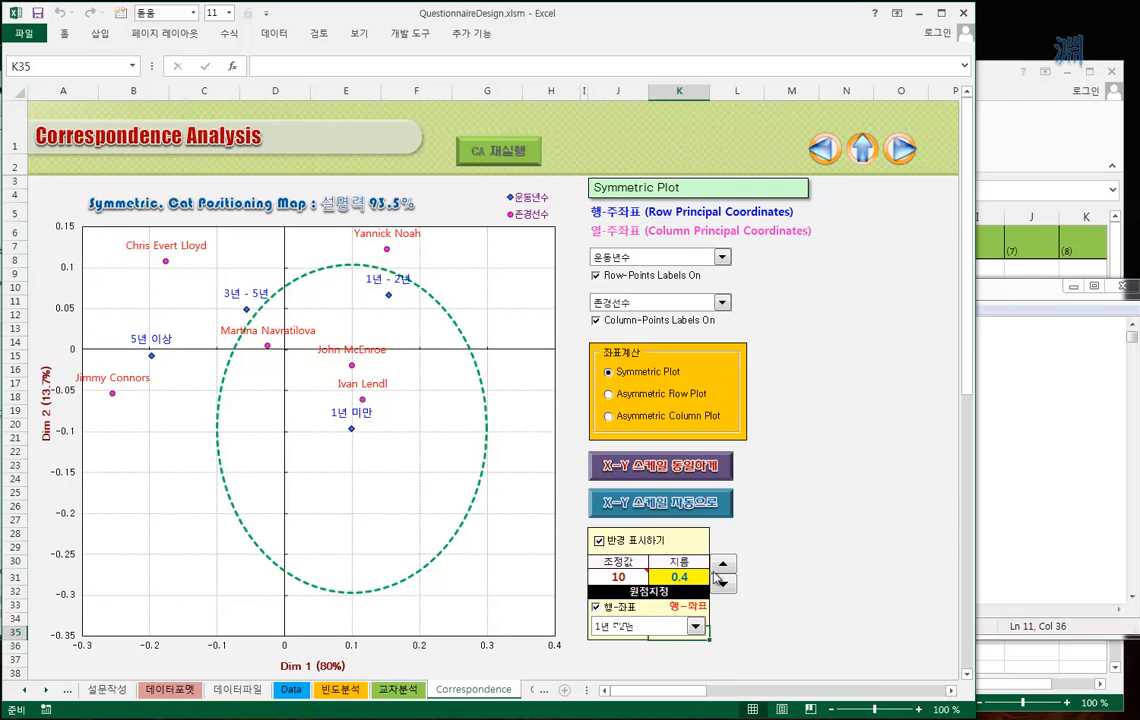
{"action": "left_click", "coordinate": [724, 584]}
{"action": "left_click", "coordinate": [724, 584]}
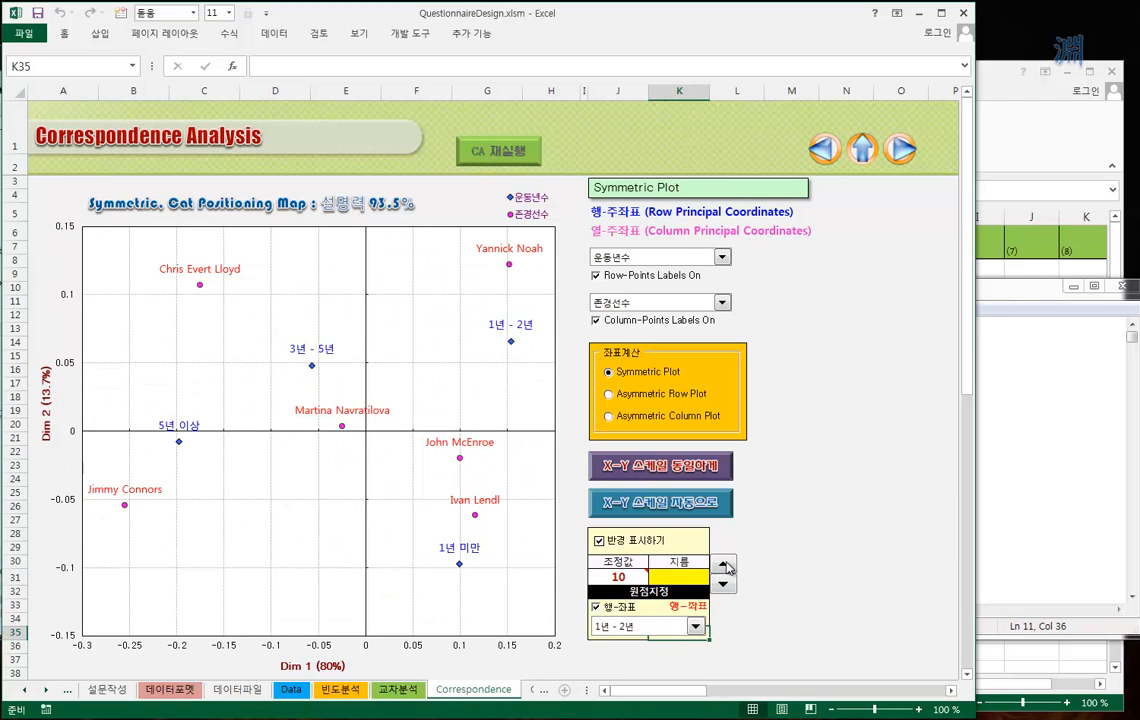
{"action": "left_click", "coordinate": [725, 565]}
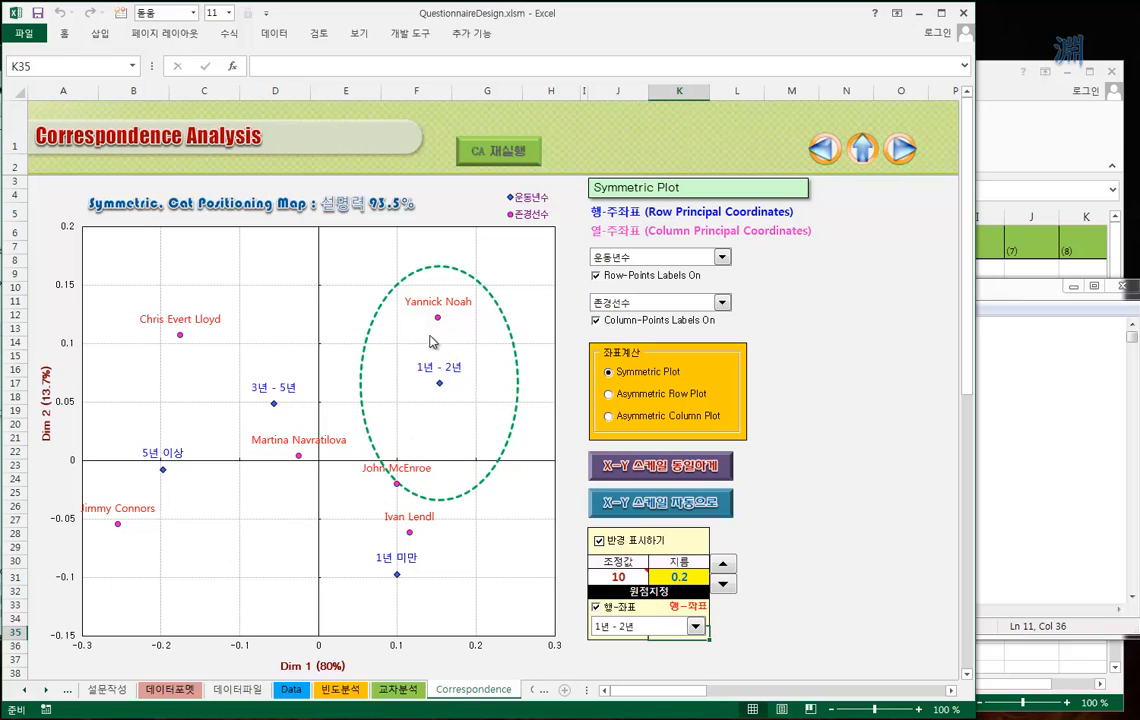
Step: Switch the circle's origin to column coordinates, centring it on Jimmy Connors and then on Chris Evert Lloyd
{"action": "left_click", "coordinate": [621, 609]}
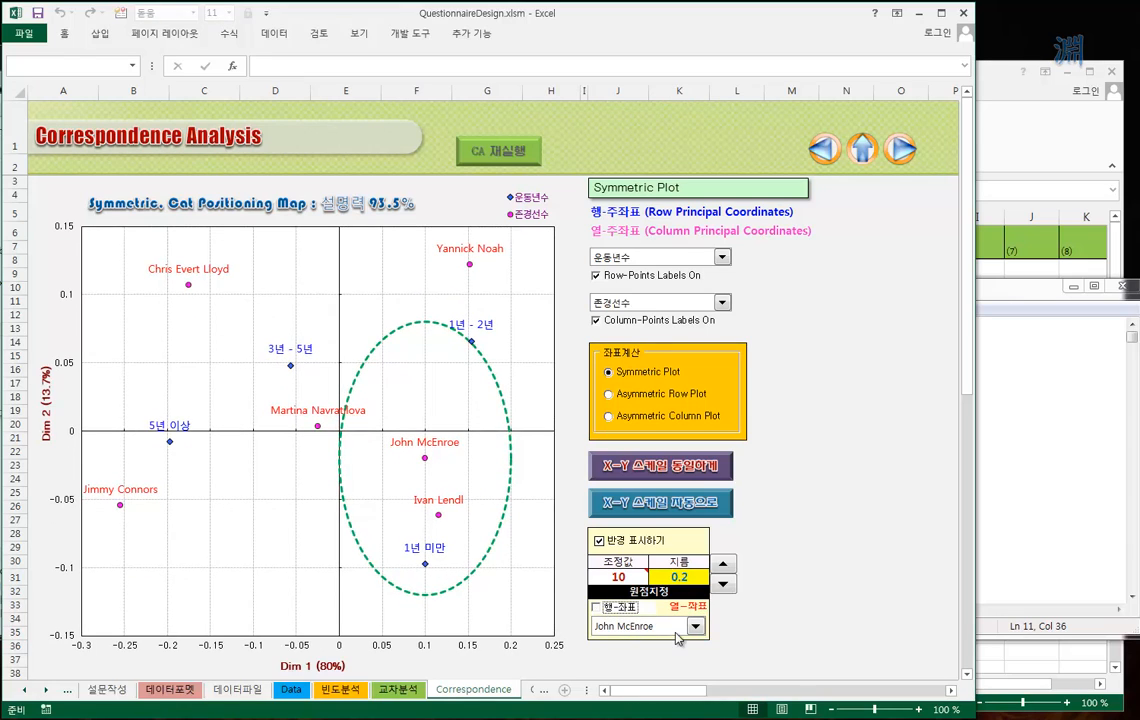
{"action": "left_click", "coordinate": [677, 630]}
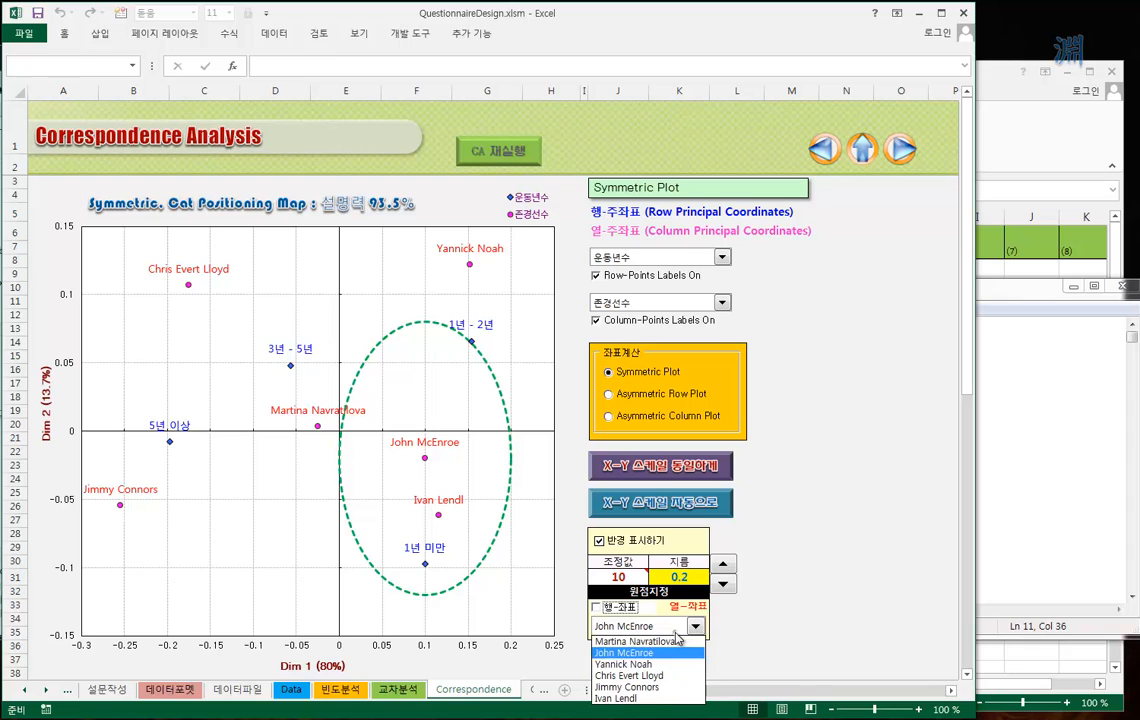
{"action": "left_click", "coordinate": [624, 688]}
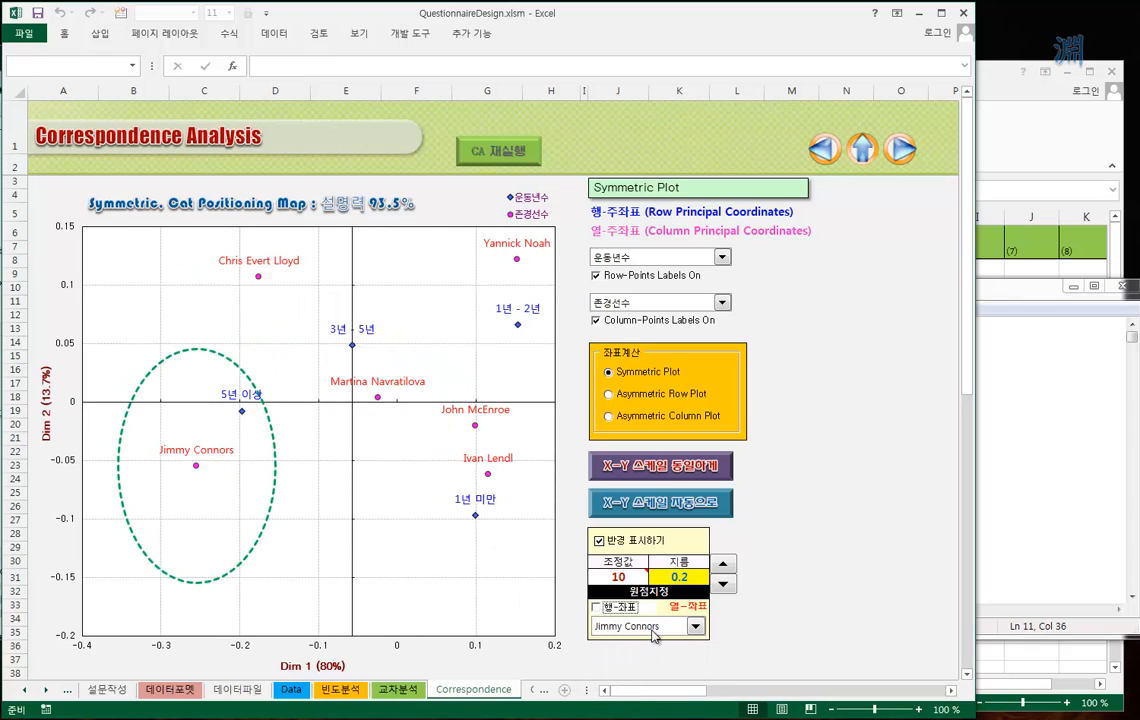
{"action": "left_click", "coordinate": [655, 630]}
{"action": "left_click", "coordinate": [630, 672]}
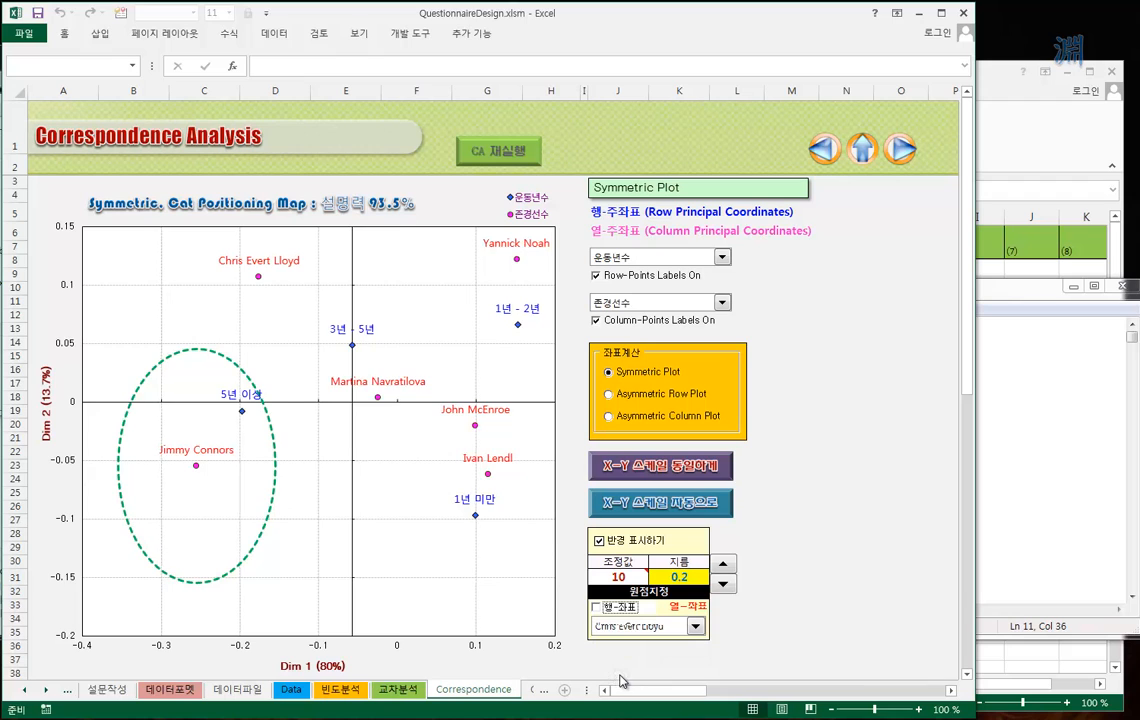
Step: Centre the radius circle on the column category Ivan Lendl
{"action": "left_click", "coordinate": [665, 628]}
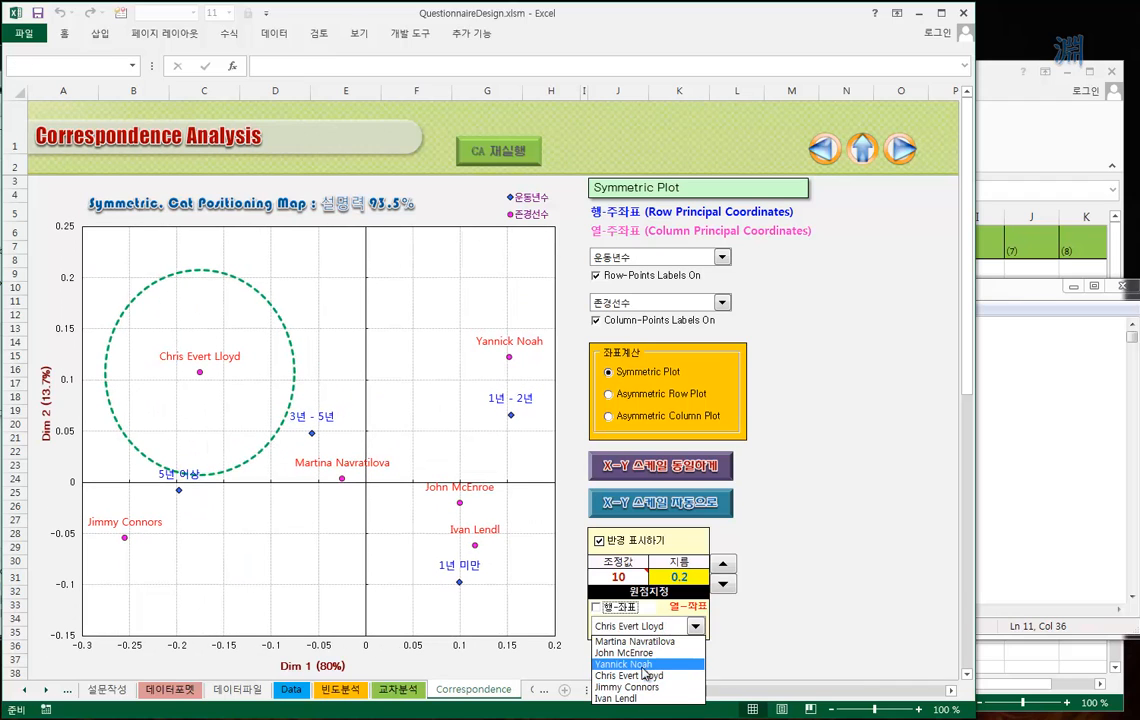
{"action": "left_click", "coordinate": [630, 698]}
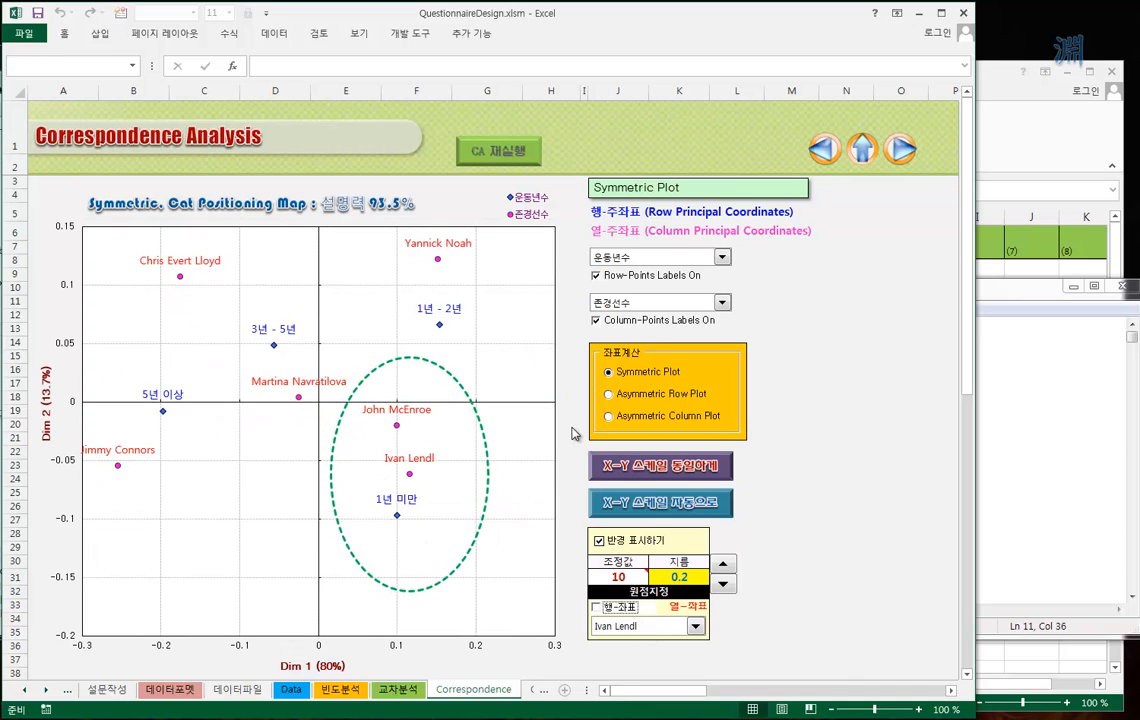
Step: Change to the Asymmetric Row Plot, centre the radius circle on 1년 미만 and enlarge its diameter to 0.6
{"action": "left_click", "coordinate": [638, 394]}
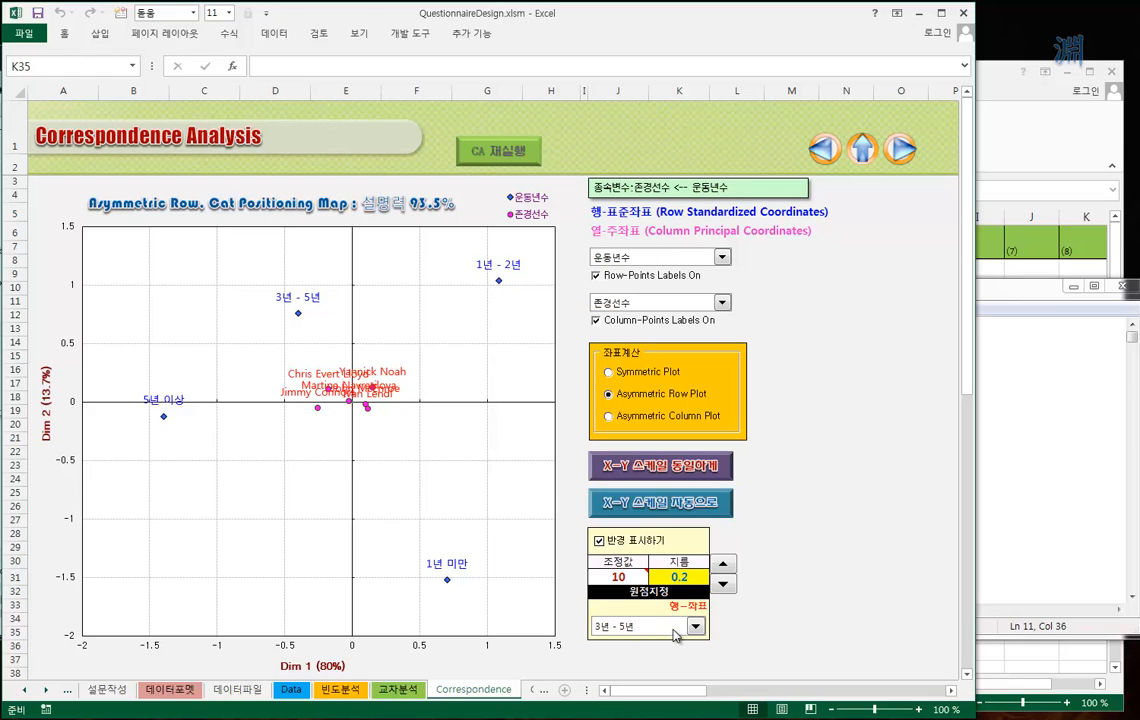
{"action": "left_click", "coordinate": [676, 632]}
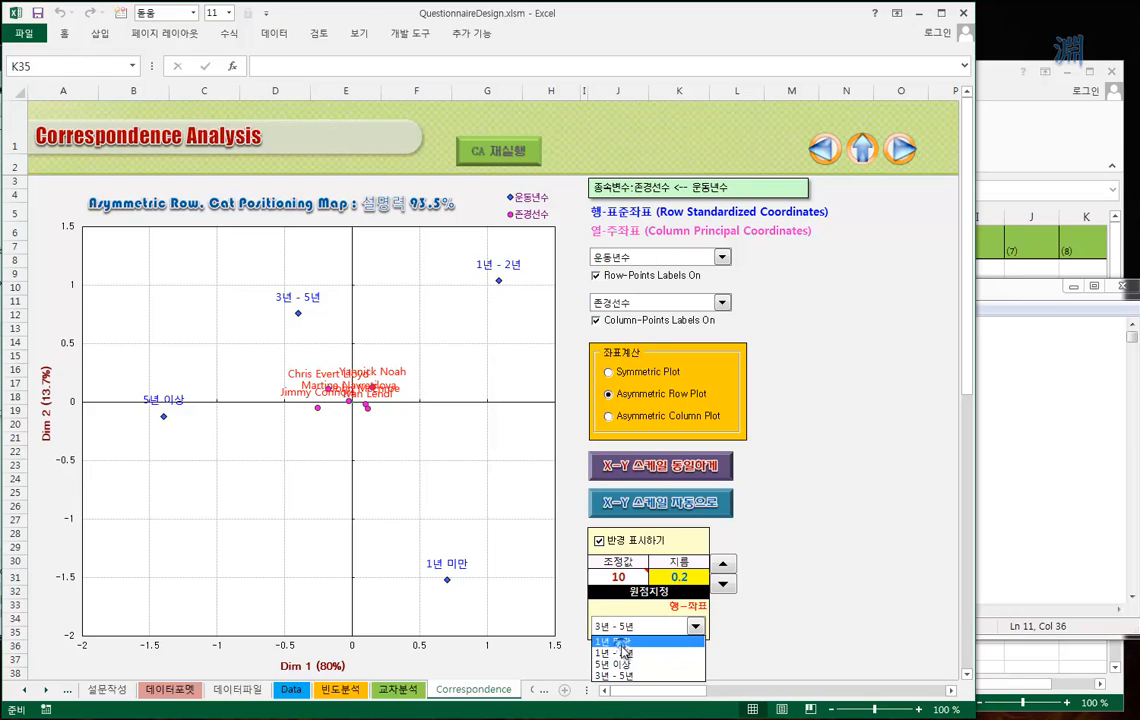
{"action": "left_click", "coordinate": [622, 641]}
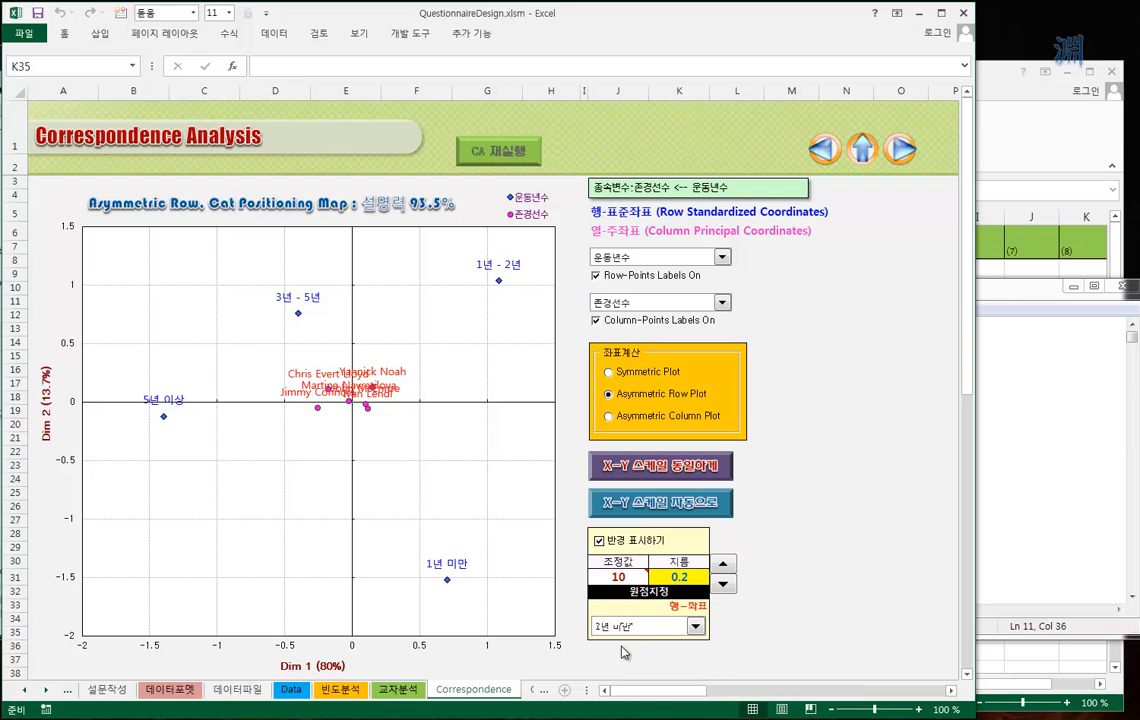
{"action": "left_click", "coordinate": [727, 564]}
{"action": "left_click", "coordinate": [727, 564]}
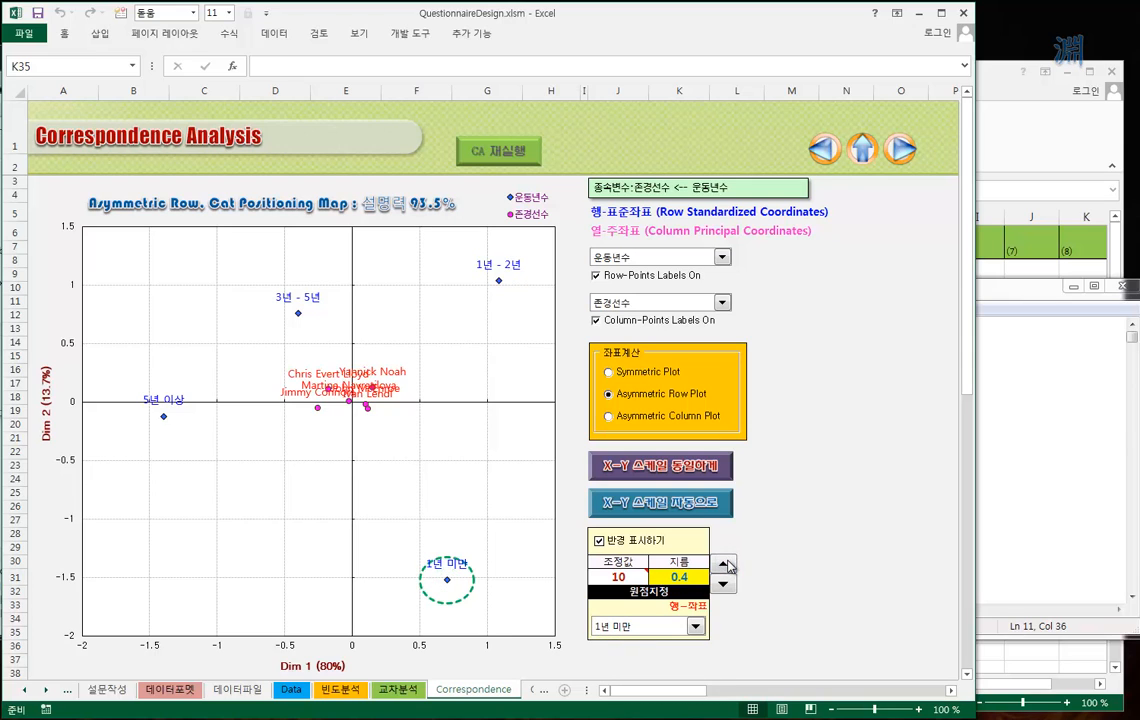
{"action": "left_click", "coordinate": [727, 564]}
{"action": "left_click", "coordinate": [727, 564]}
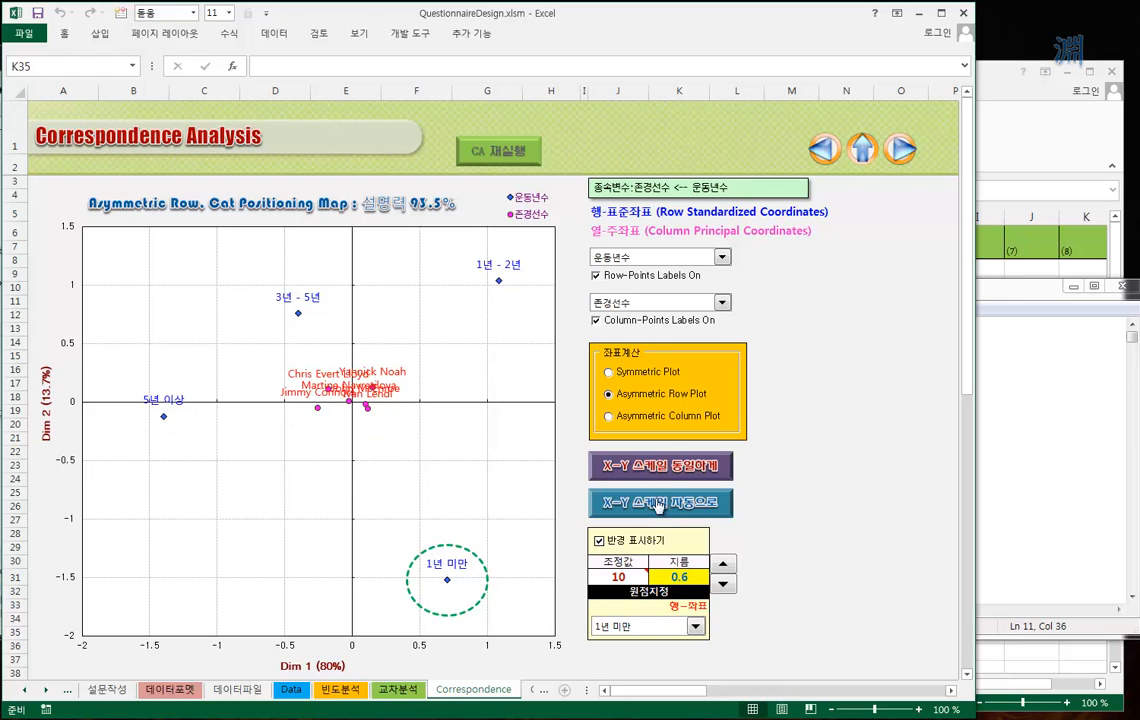
Step: Change to the Asymmetric Column Plot and centre the radius circle on Yannick Noah
{"action": "left_click", "coordinate": [665, 416]}
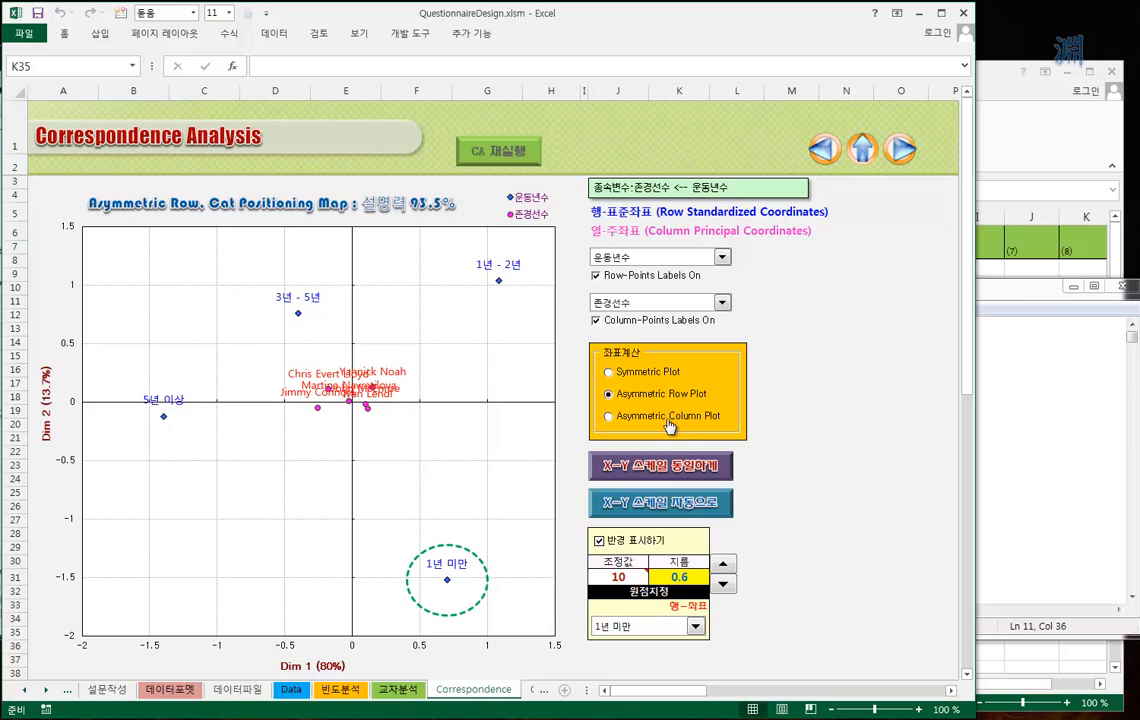
{"action": "left_click", "coordinate": [667, 636]}
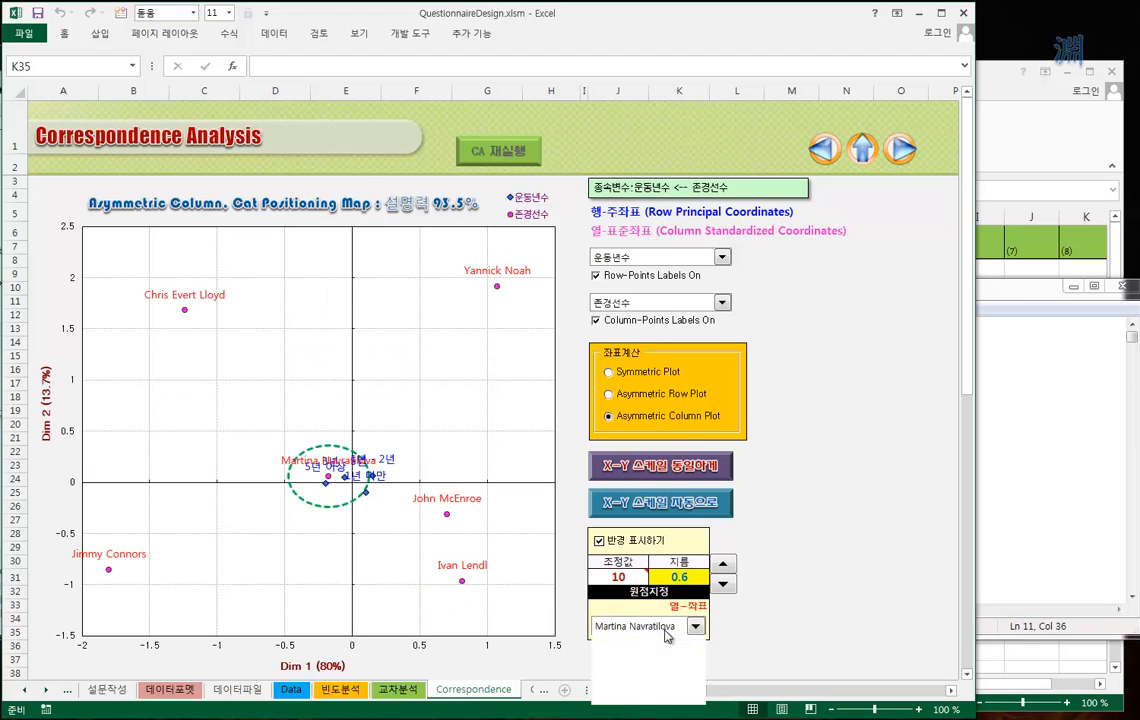
{"action": "left_click", "coordinate": [617, 666]}
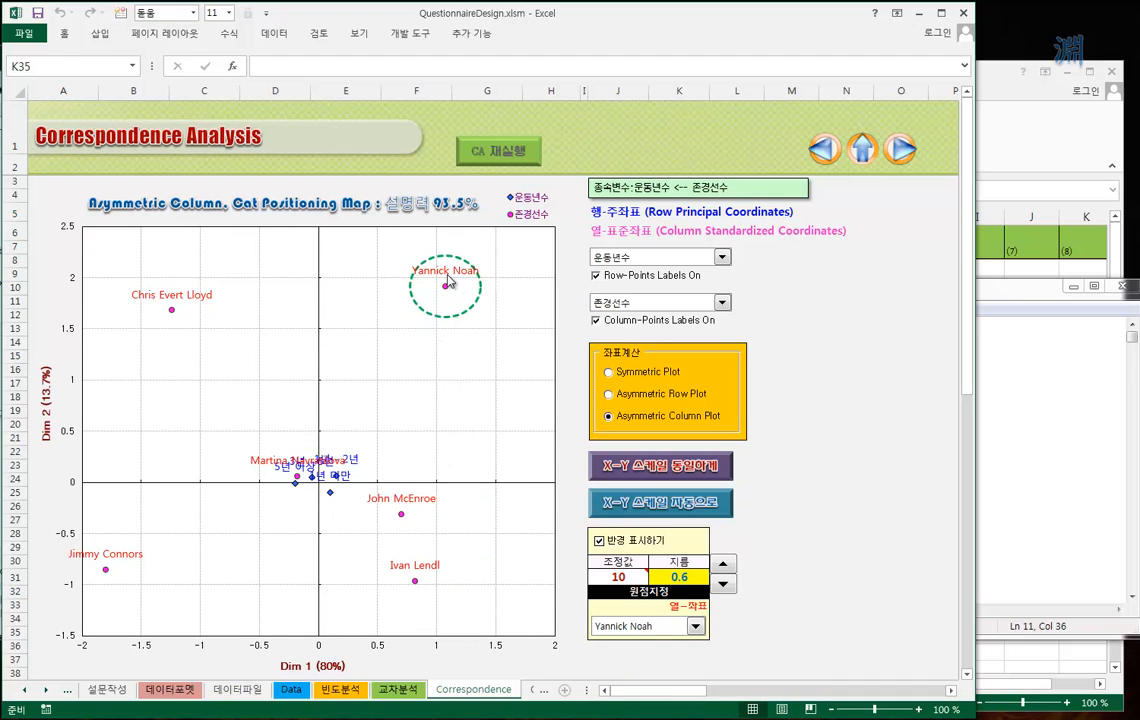
Step: Return to the Symmetric Plot and switch the circle's origin to row coordinates, centred on 5년 이상
{"action": "left_click", "coordinate": [644, 378]}
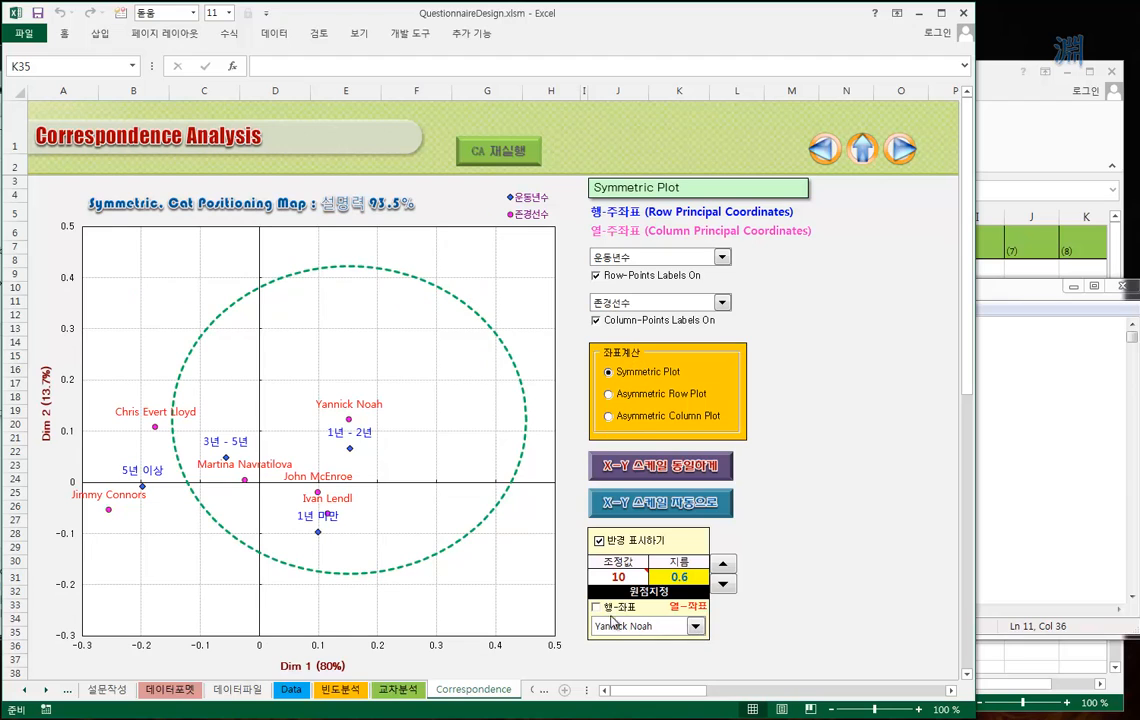
{"action": "left_click", "coordinate": [695, 626]}
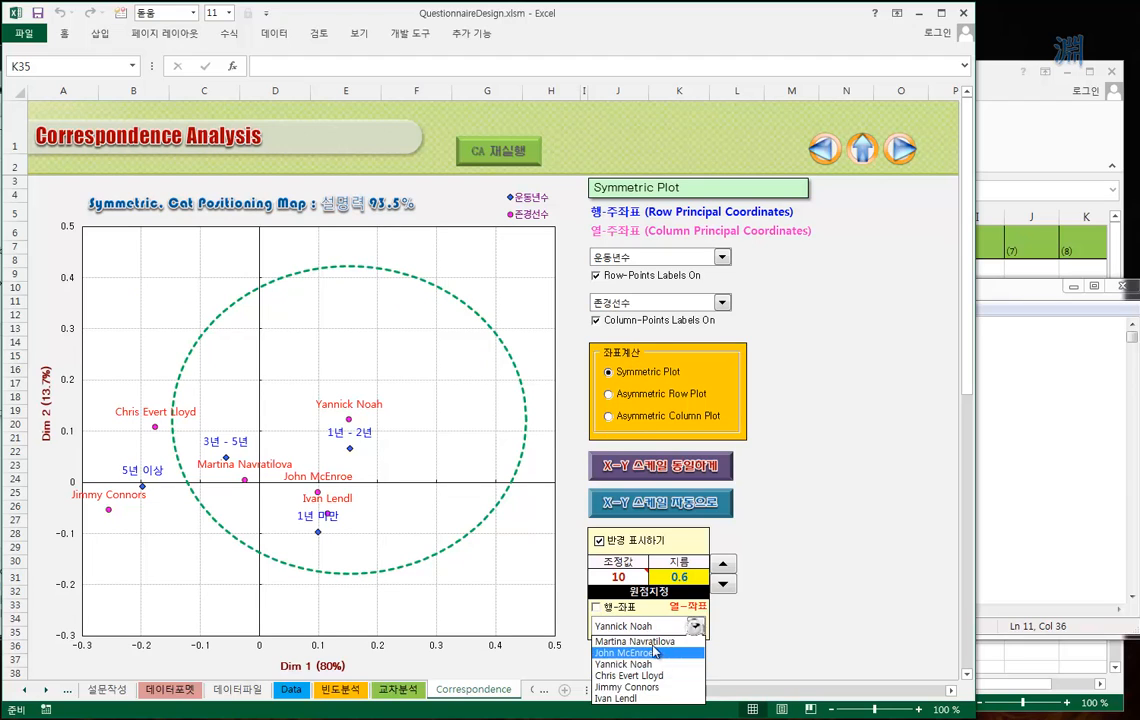
{"action": "left_click", "coordinate": [628, 614]}
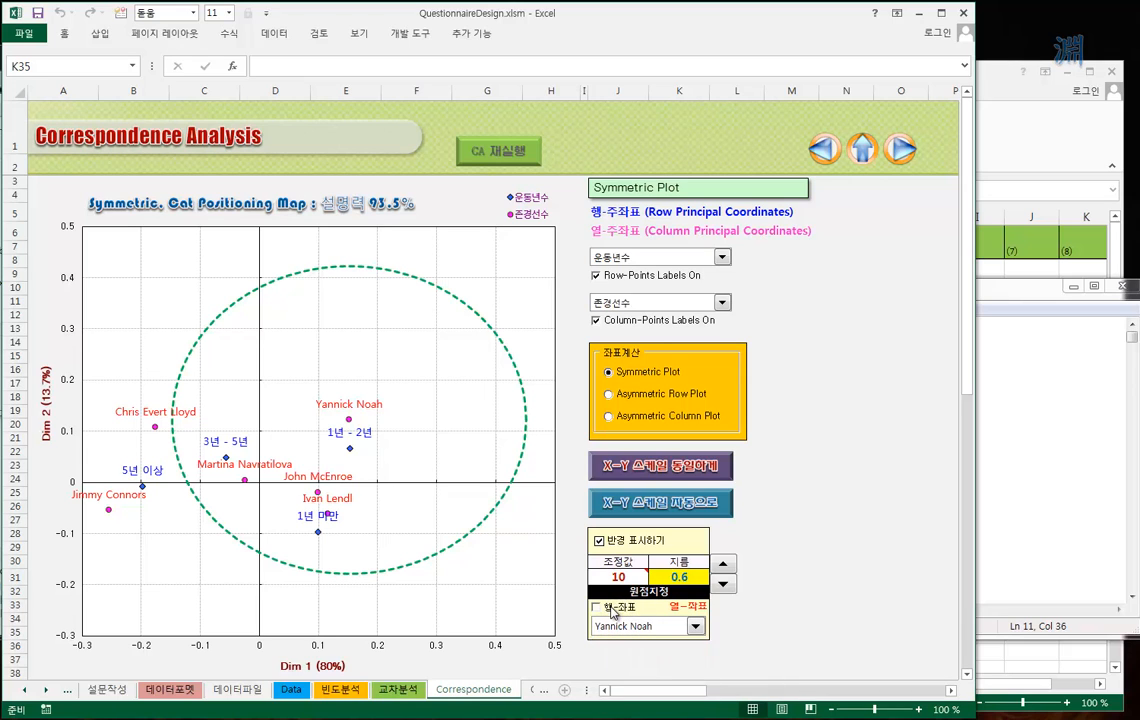
{"action": "left_click", "coordinate": [612, 612]}
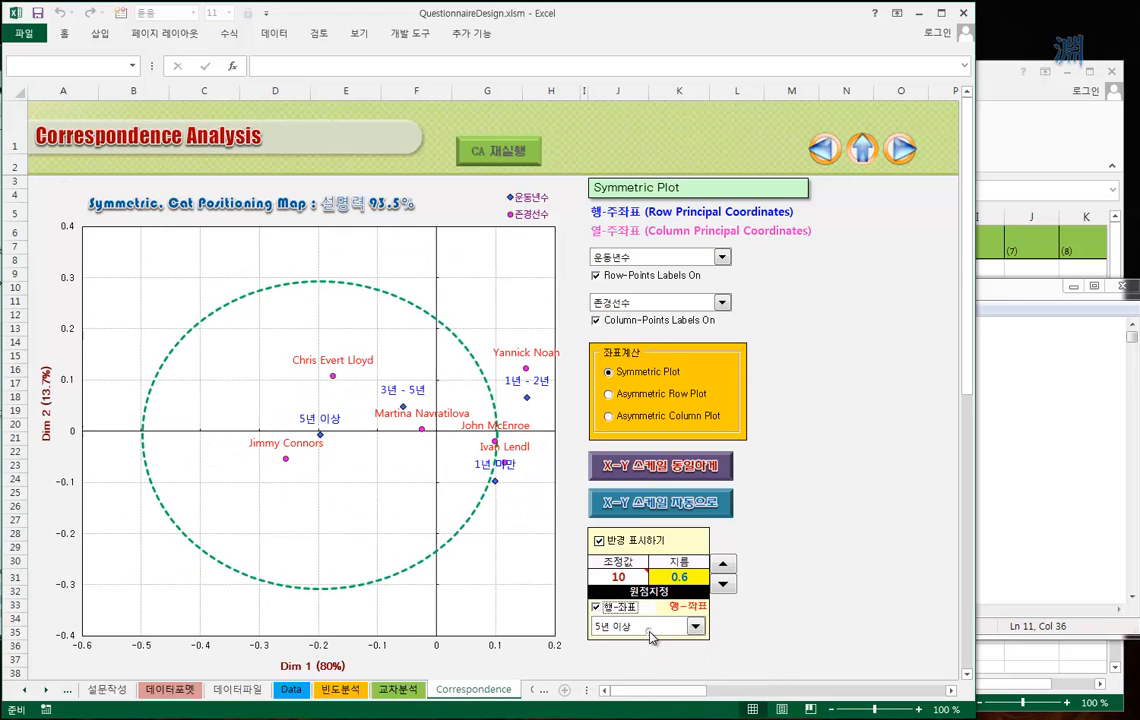
{"action": "left_click", "coordinate": [649, 630]}
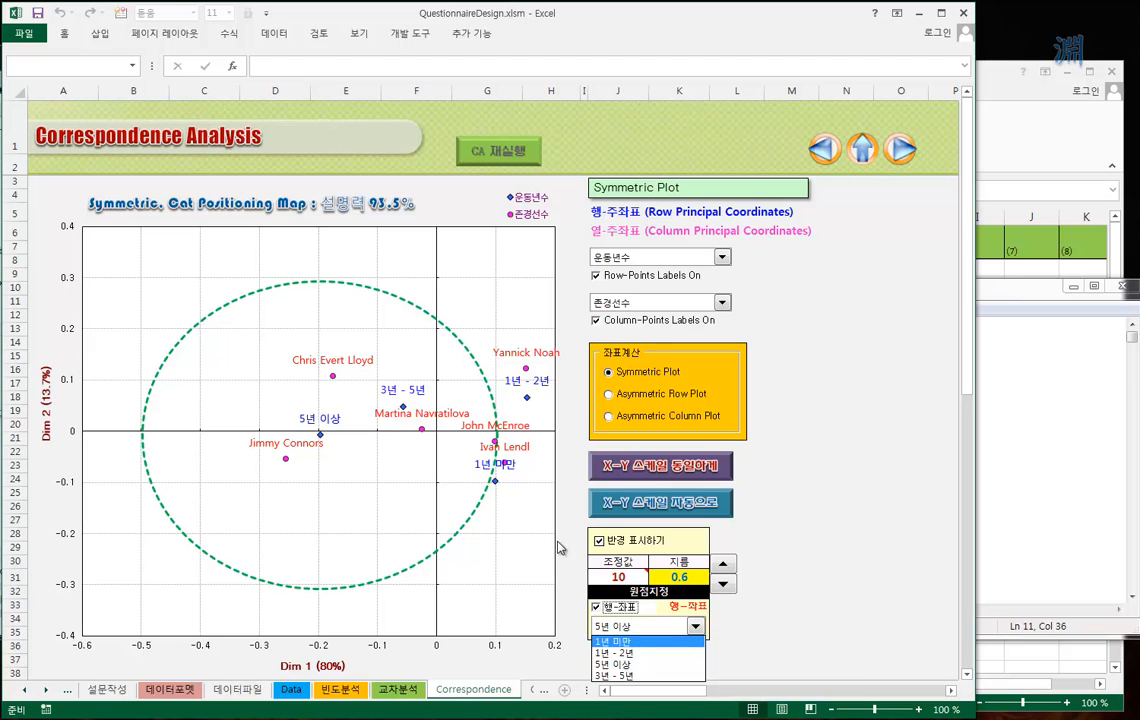
Step: Reduce the diameter of the circle around 5년 이상 to 0.2, try 0.4 again, and return it to 0.2
{"action": "left_click", "coordinate": [725, 586]}
{"action": "left_click", "coordinate": [725, 586]}
{"action": "left_click", "coordinate": [725, 586]}
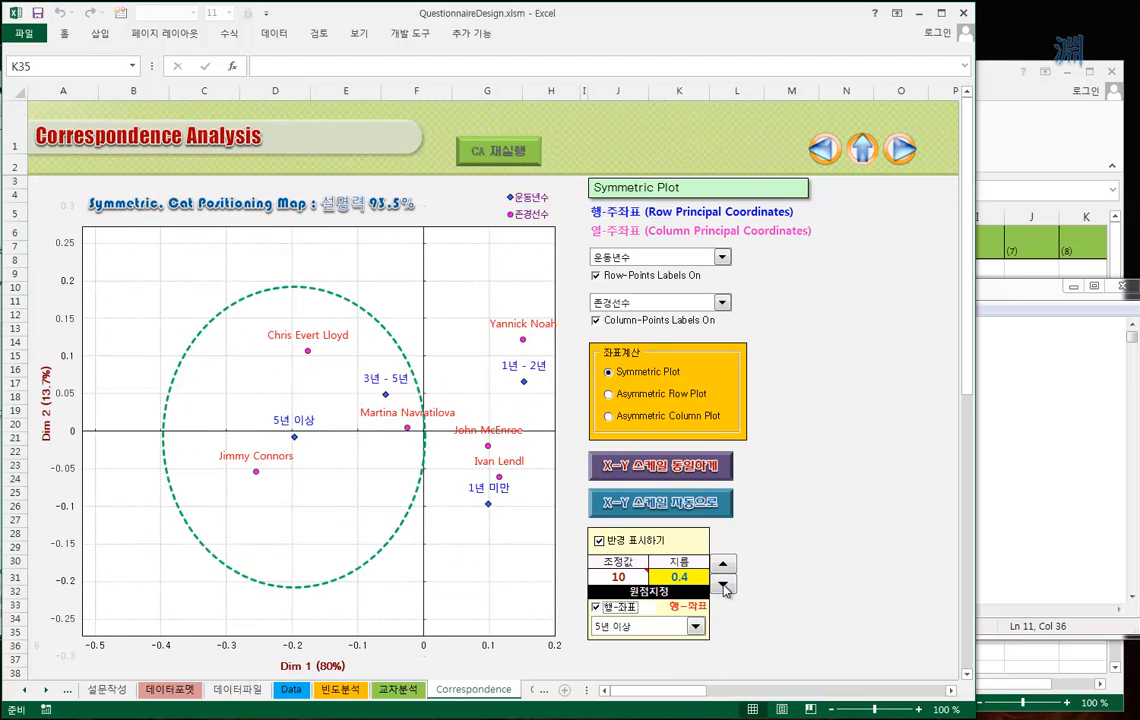
{"action": "left_click", "coordinate": [725, 586]}
{"action": "left_click", "coordinate": [725, 586]}
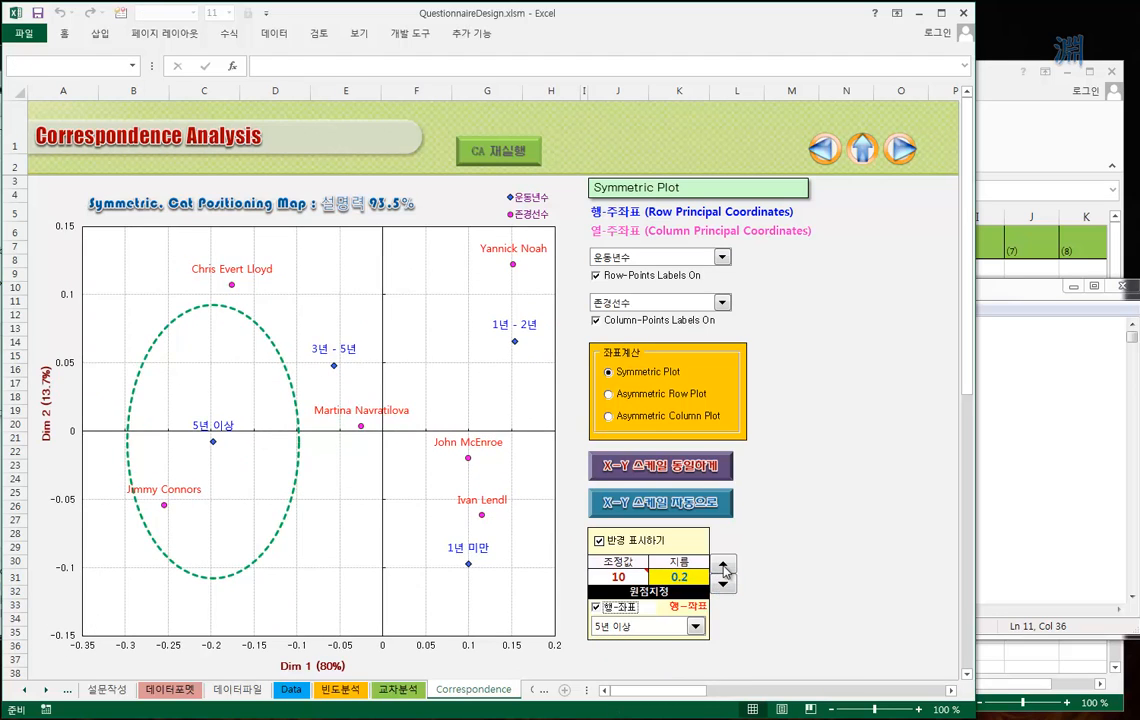
{"action": "left_click", "coordinate": [725, 568]}
{"action": "left_click", "coordinate": [725, 568]}
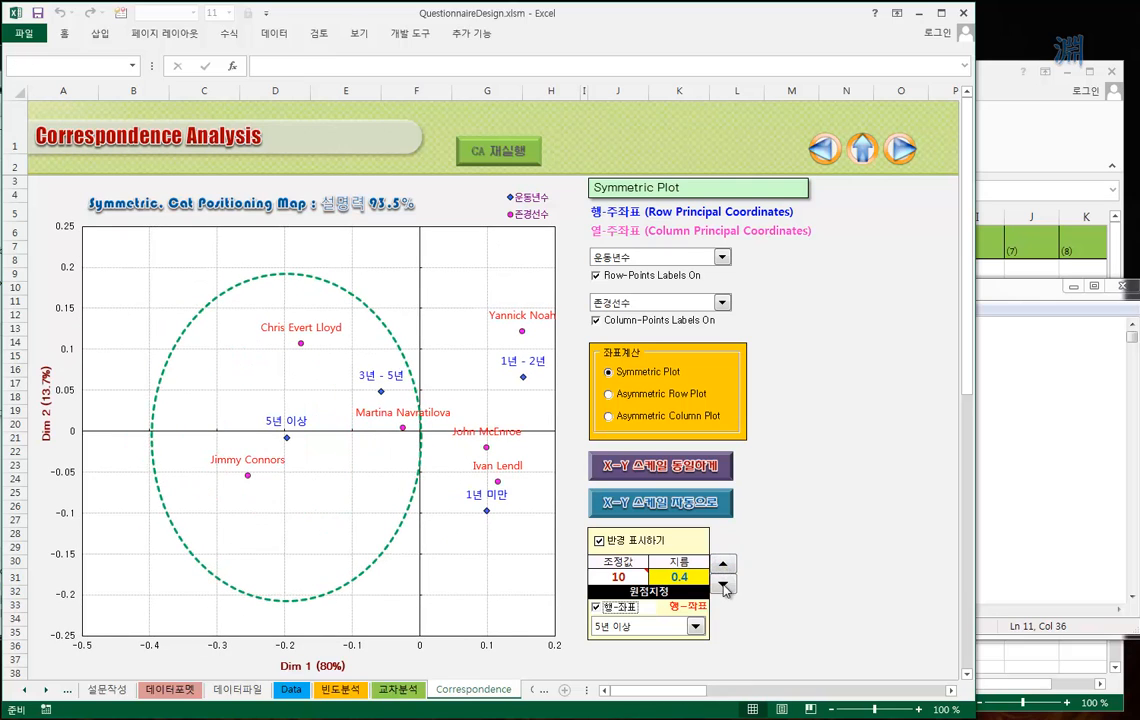
{"action": "left_click", "coordinate": [725, 586]}
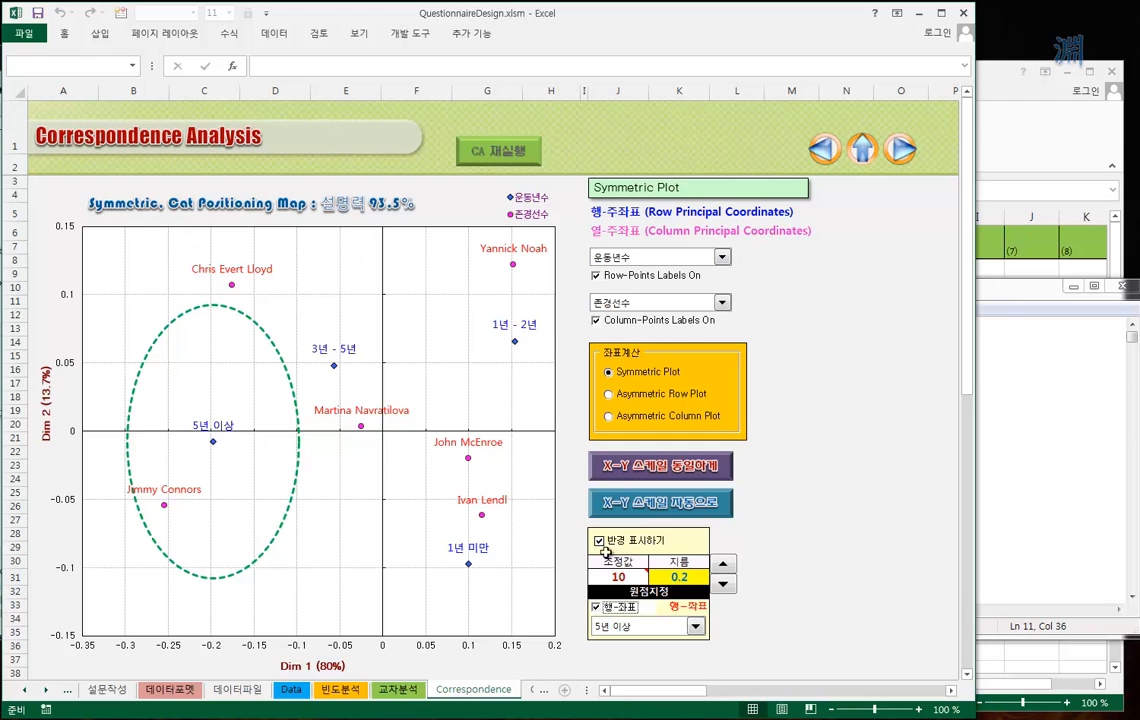
Step: Clear the existing 조사지역 by 존경선수 cross table and delete its line chart from the CrossTabOut sheet
{"action": "left_click", "coordinate": [903, 152]}
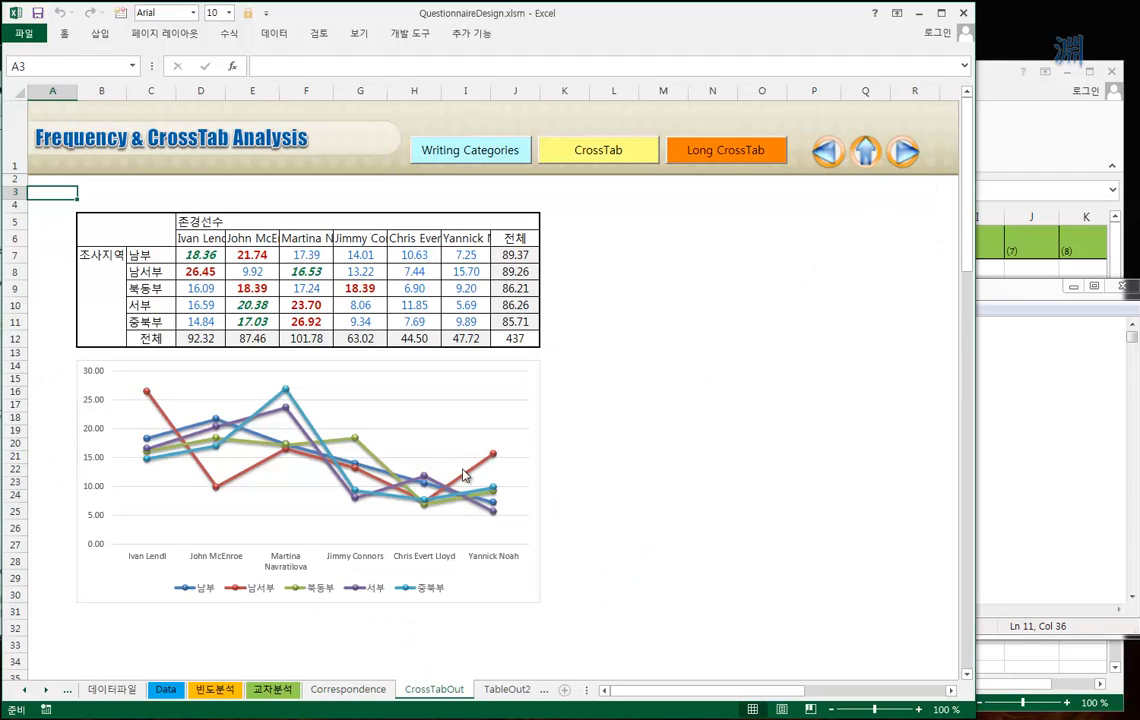
{"action": "left_click", "coordinate": [64, 204]}
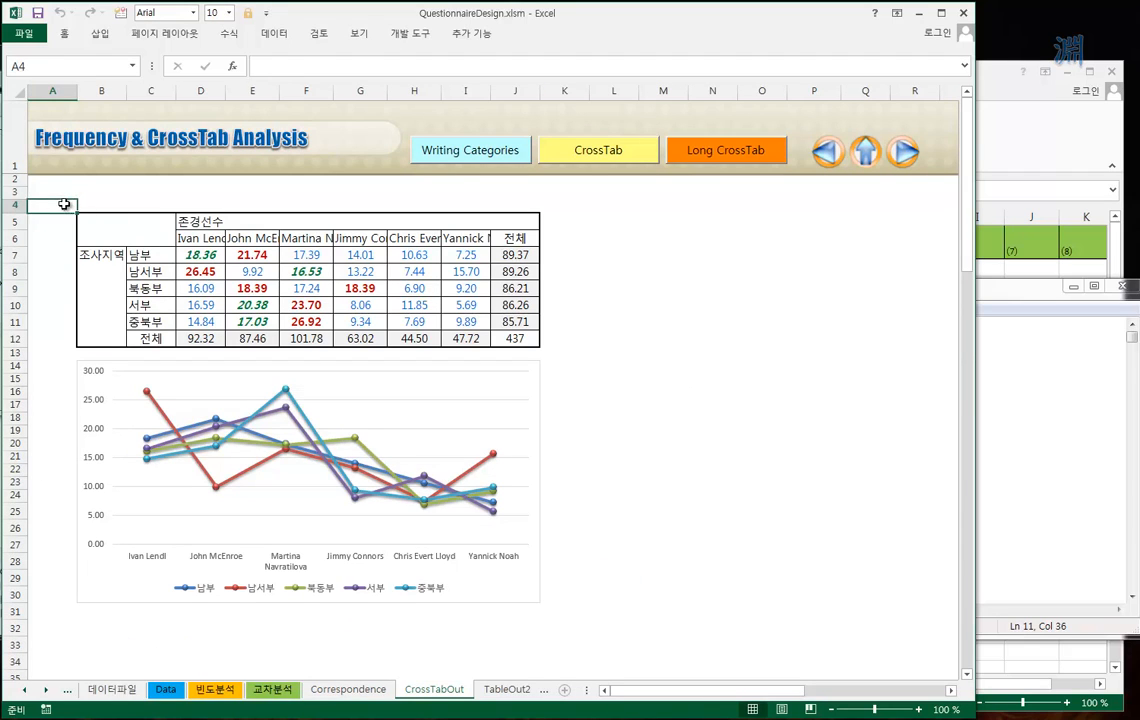
{"action": "left_click_drag", "start_coordinate": [53, 204], "coordinate": [507, 562]}
{"action": "left_click", "coordinate": [466, 438]}
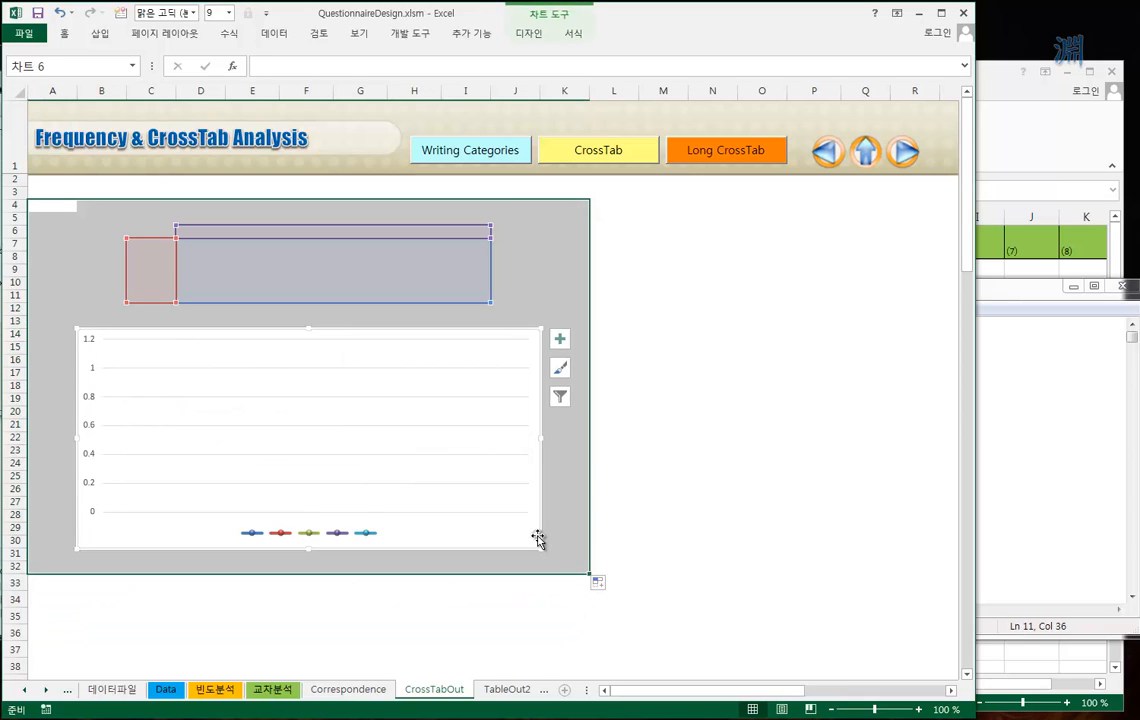
{"action": "key", "text": "Delete"}
{"action": "left_click", "coordinate": [600, 408]}
{"action": "left_click", "coordinate": [151, 231]}
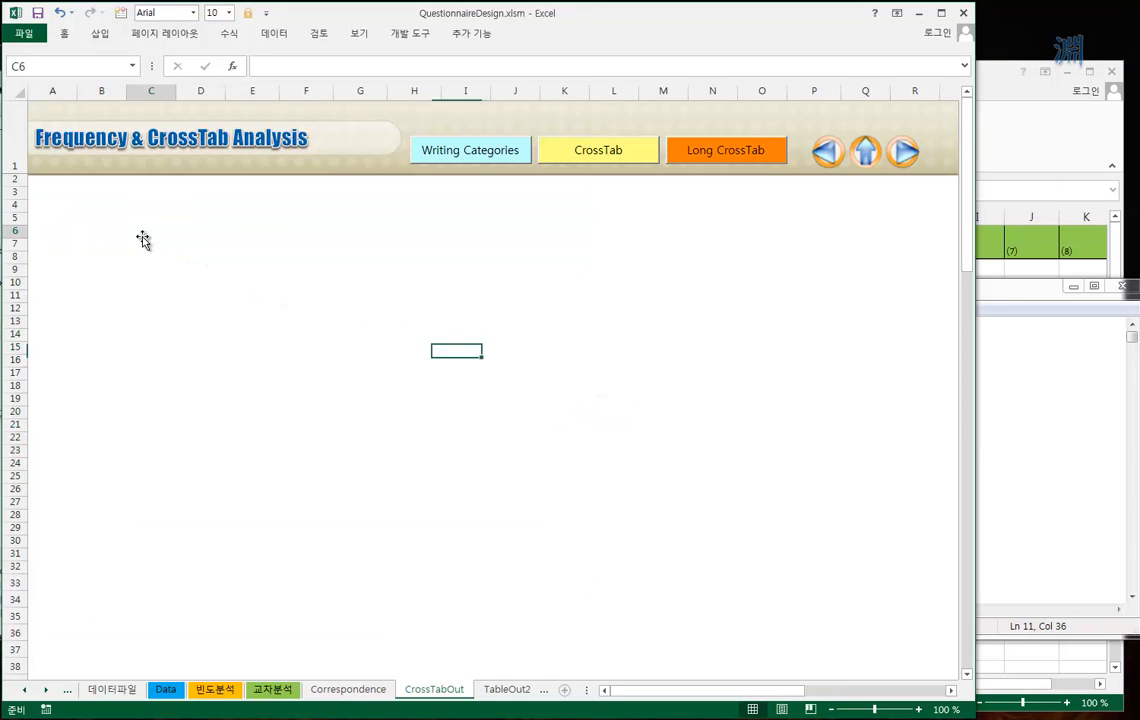
Step: Start a new cross table on the CrossTabOut sheet and move its dialog away from the output area
{"action": "left_click", "coordinate": [503, 693]}
{"action": "left_click", "coordinate": [372, 690]}
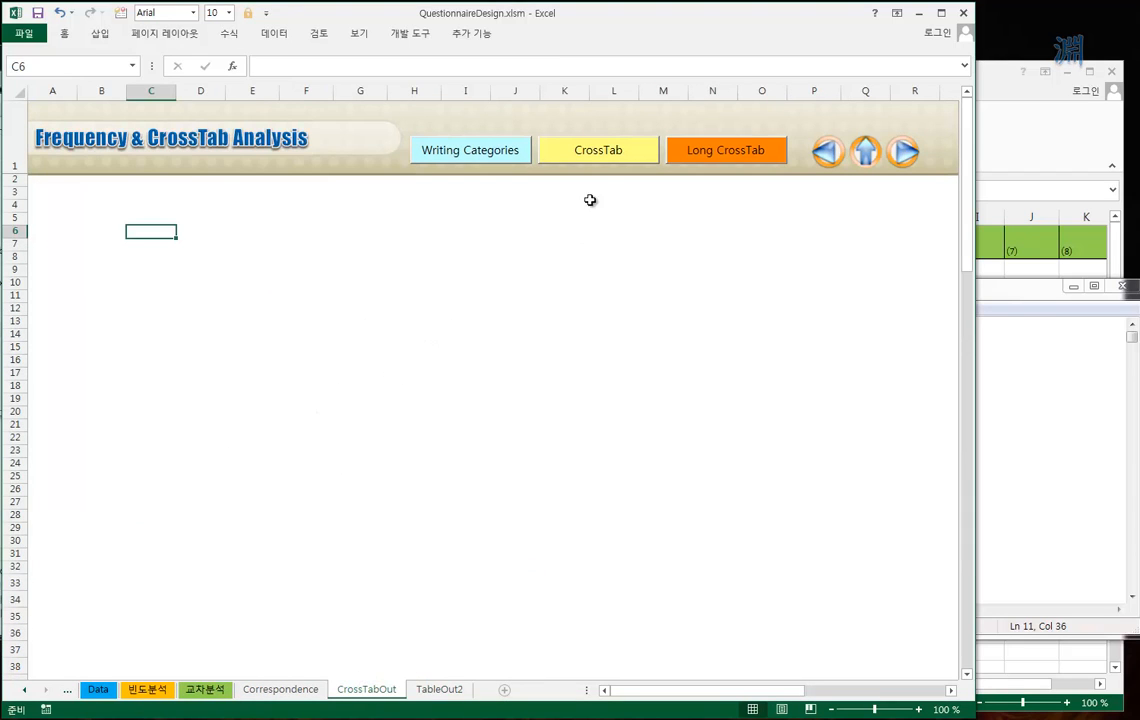
{"action": "left_click", "coordinate": [601, 154]}
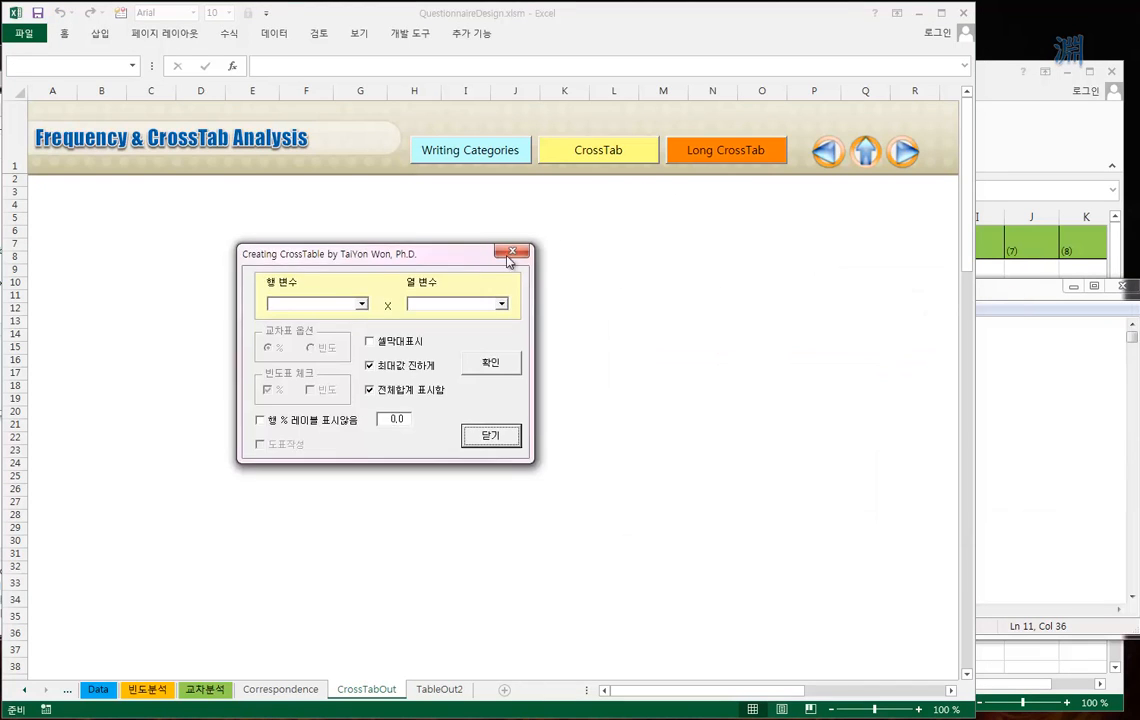
{"action": "left_click_drag", "start_coordinate": [455, 252], "coordinate": [763, 254]}
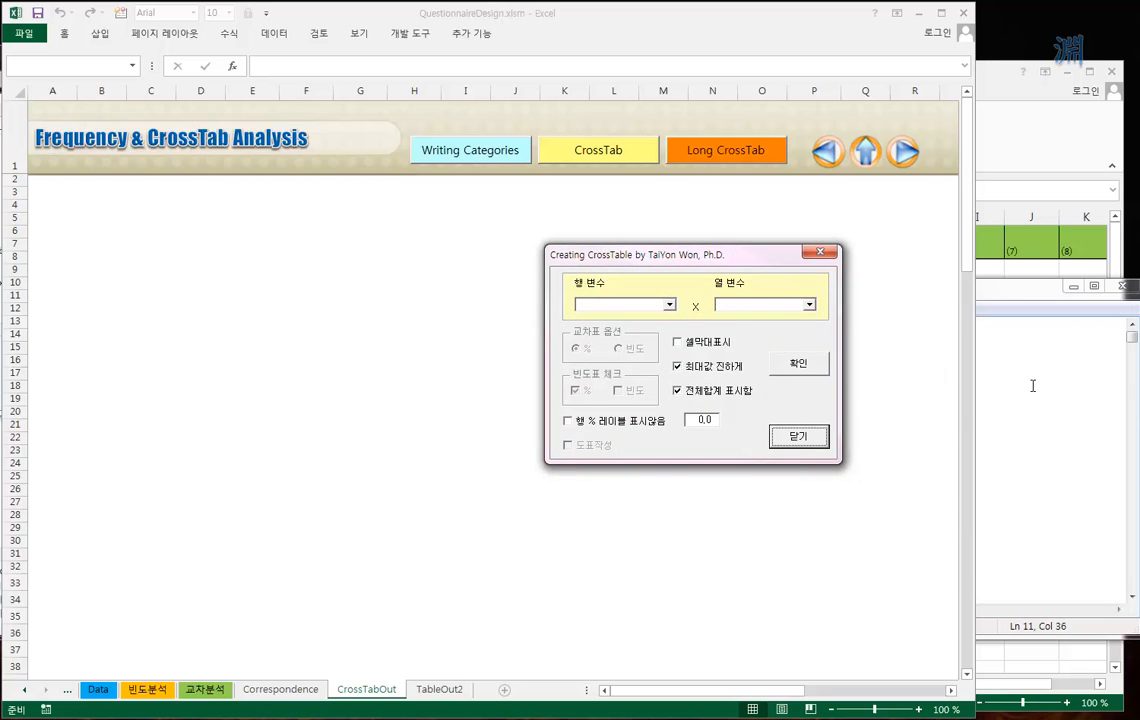
Step: Close the text window behind the workbook and move the cross-table dialog over the sheet's outer edge
{"action": "left_click", "coordinate": [1033, 385]}
{"action": "left_click", "coordinate": [1122, 286]}
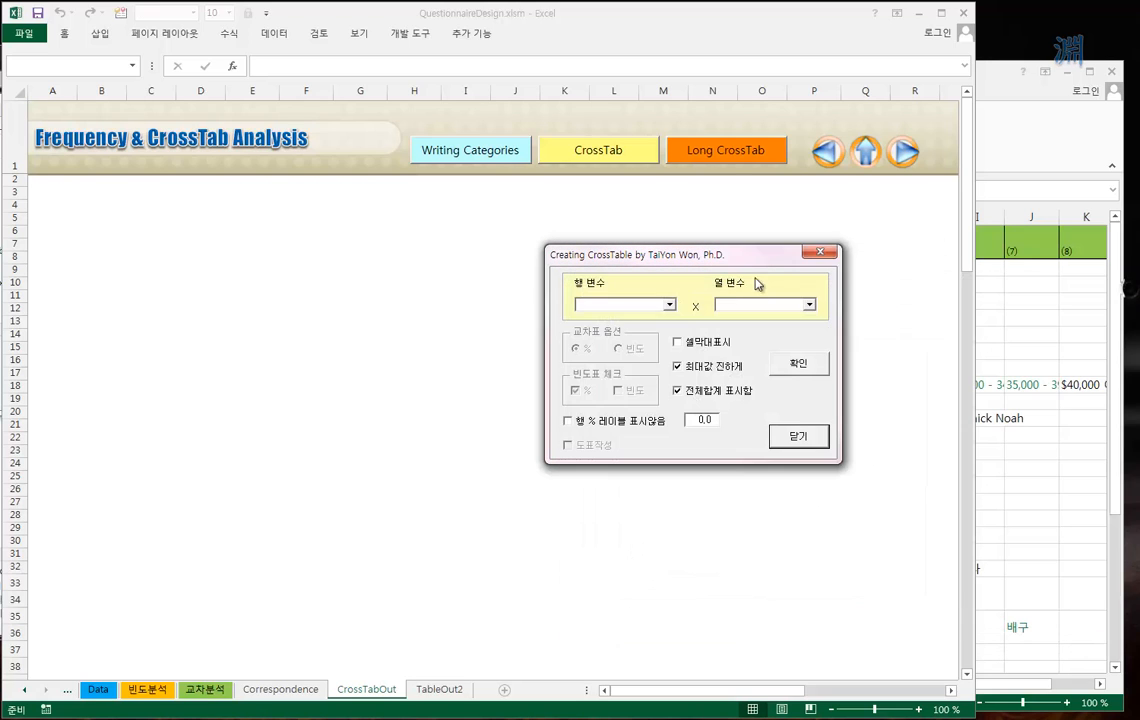
{"action": "left_click_drag", "start_coordinate": [759, 259], "coordinate": [797, 263]}
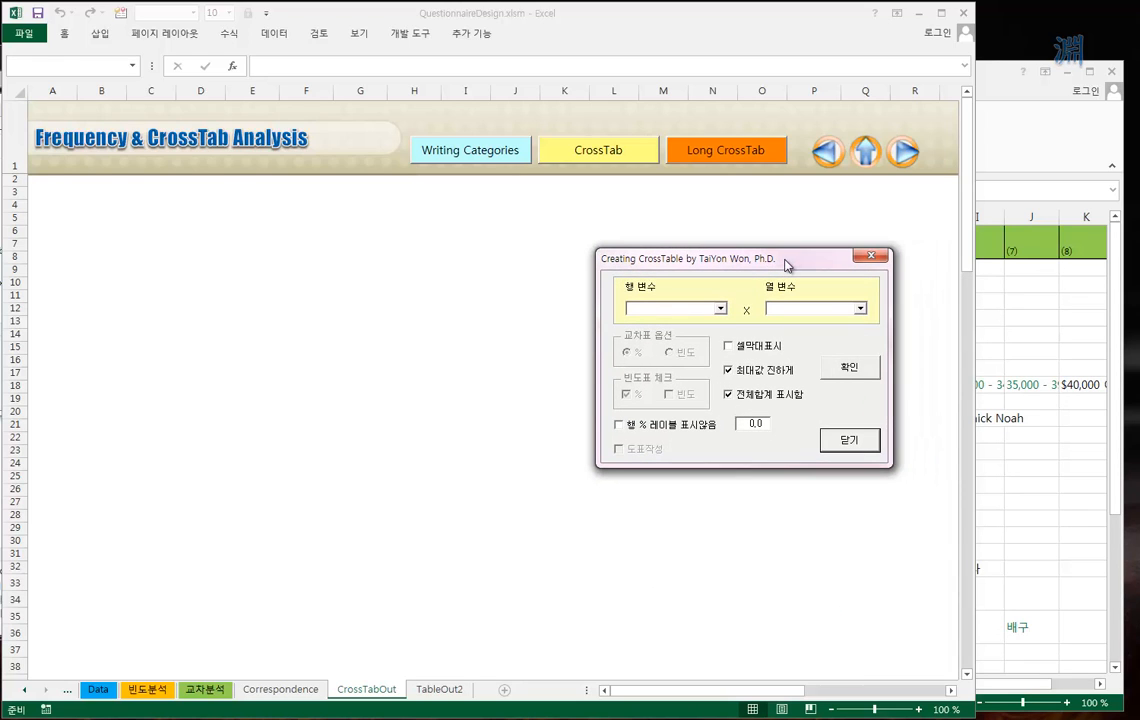
{"action": "left_click_drag", "start_coordinate": [786, 265], "coordinate": [979, 242]}
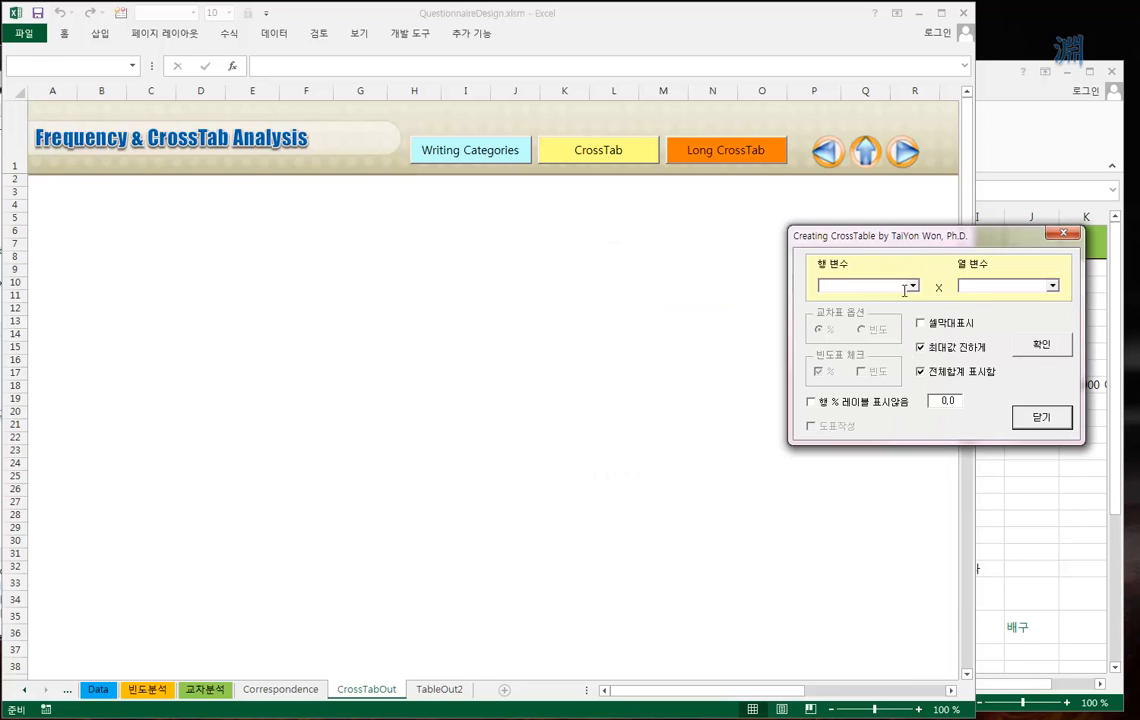
Step: Choose 운동년수 as the row variable and 존경선수 as the column variable for the cross table
{"action": "left_click", "coordinate": [913, 286]}
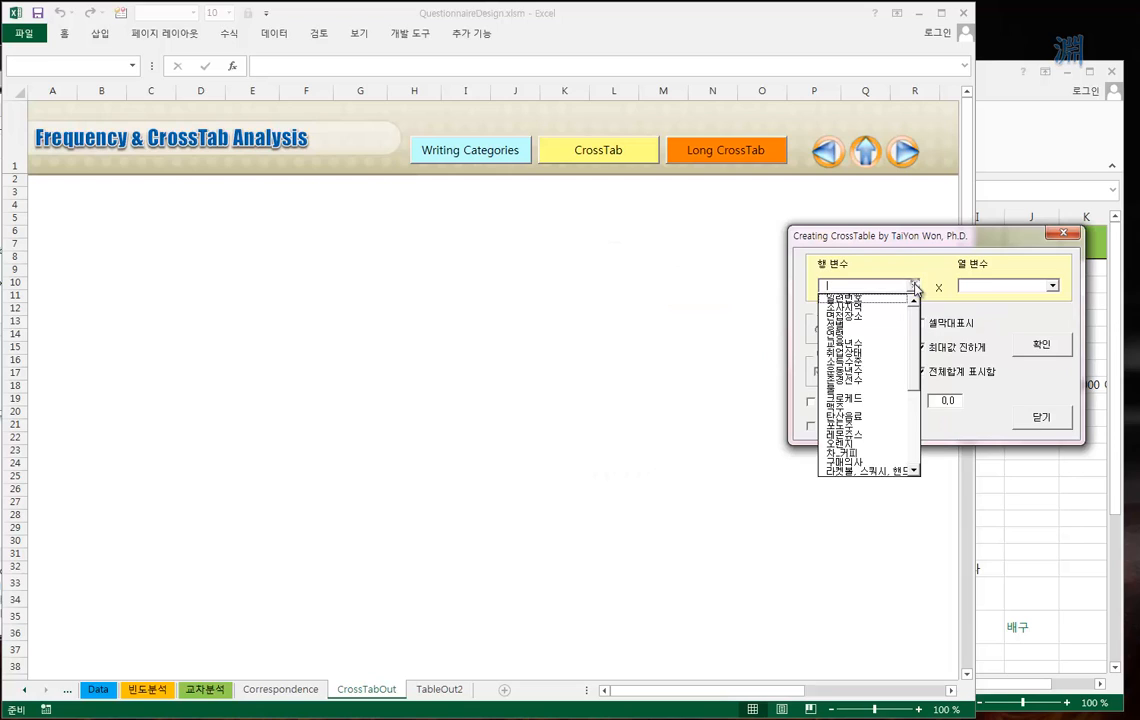
{"action": "left_click", "coordinate": [862, 381]}
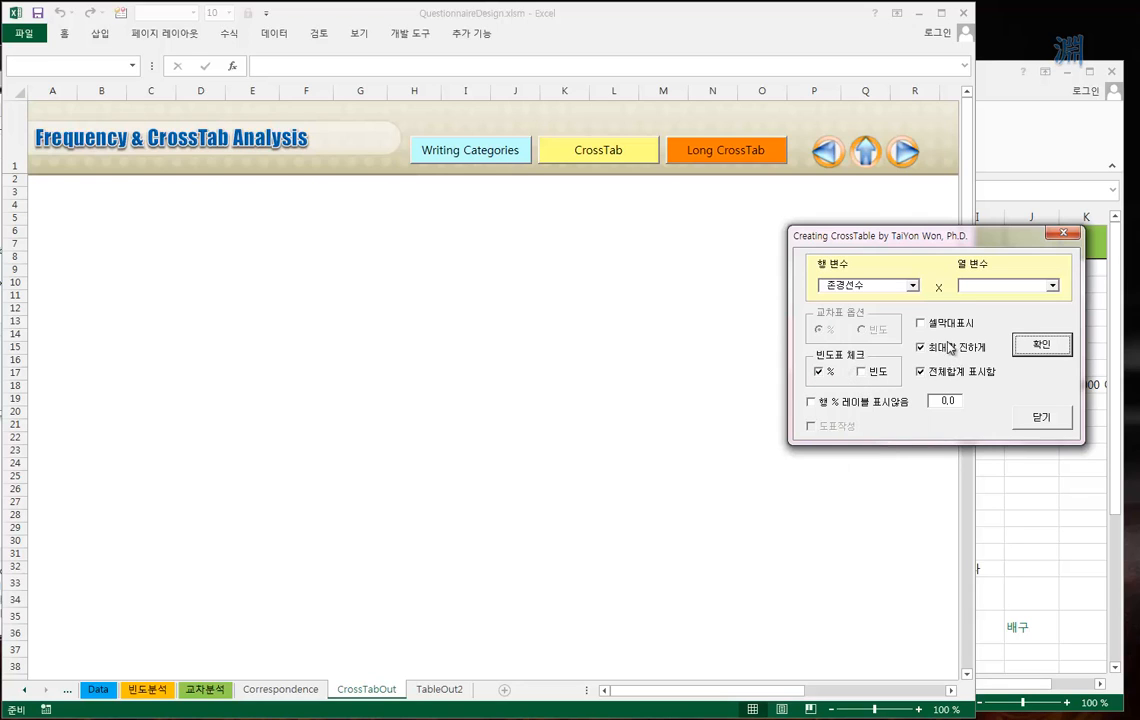
{"action": "left_click", "coordinate": [913, 288]}
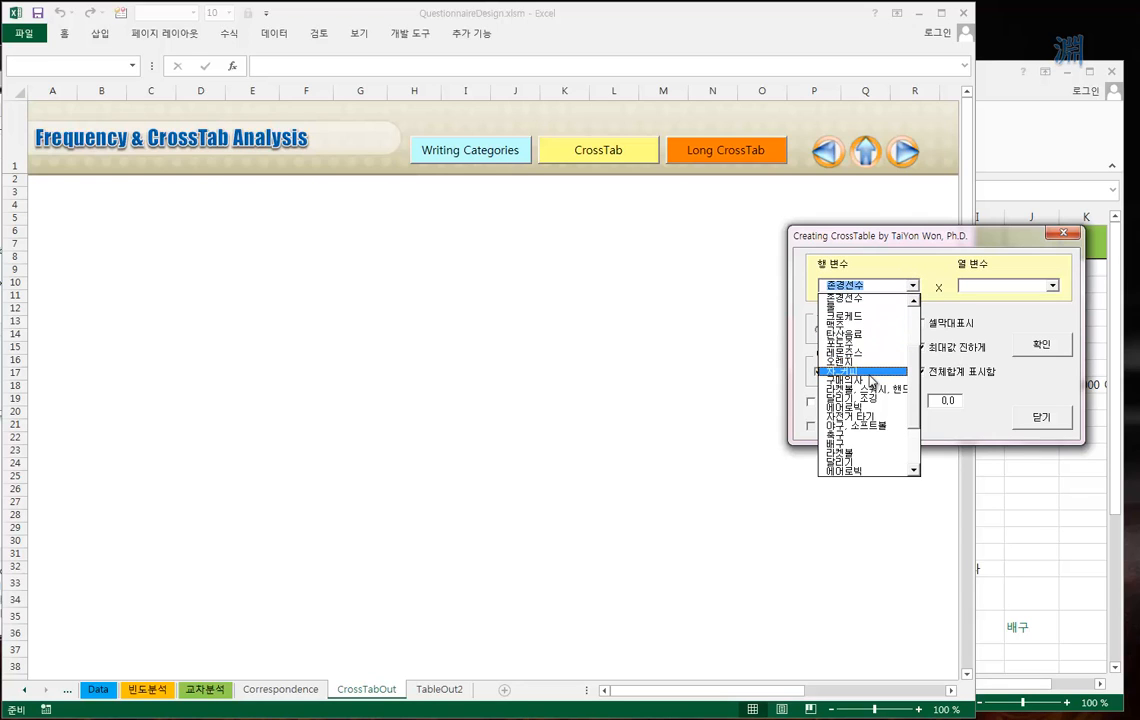
{"action": "scroll", "coordinate": [905, 340], "scroll_direction": "up", "scroll_amount": 3}
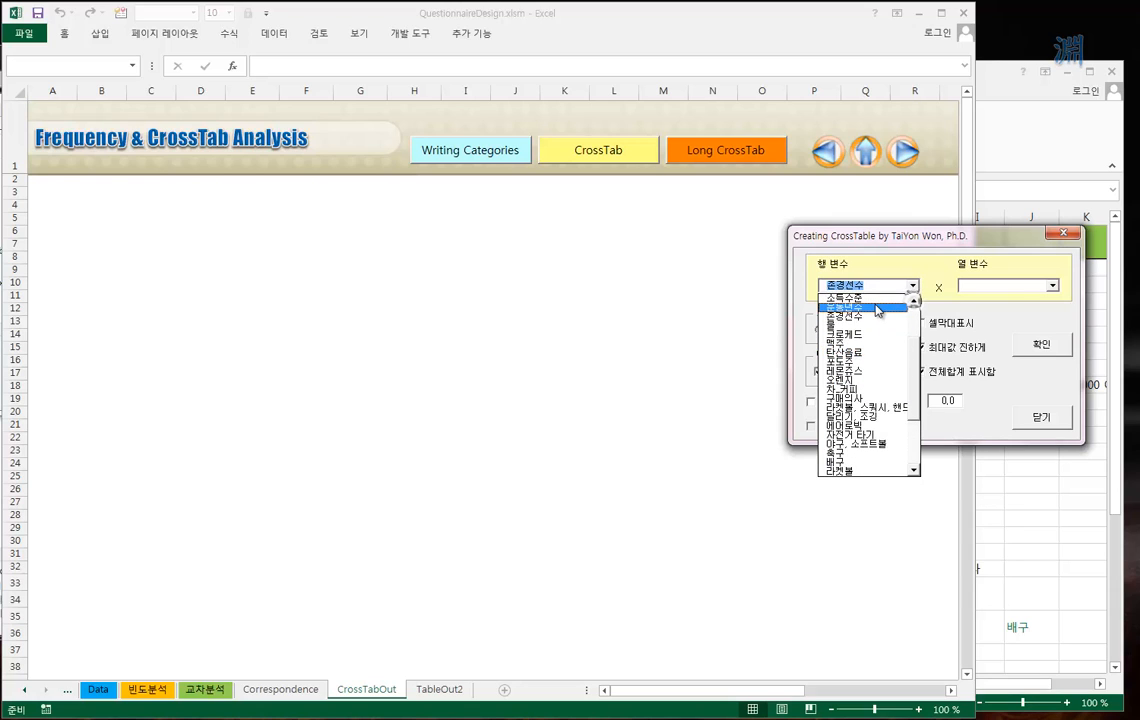
{"action": "left_click", "coordinate": [876, 306]}
{"action": "left_click", "coordinate": [1052, 286]}
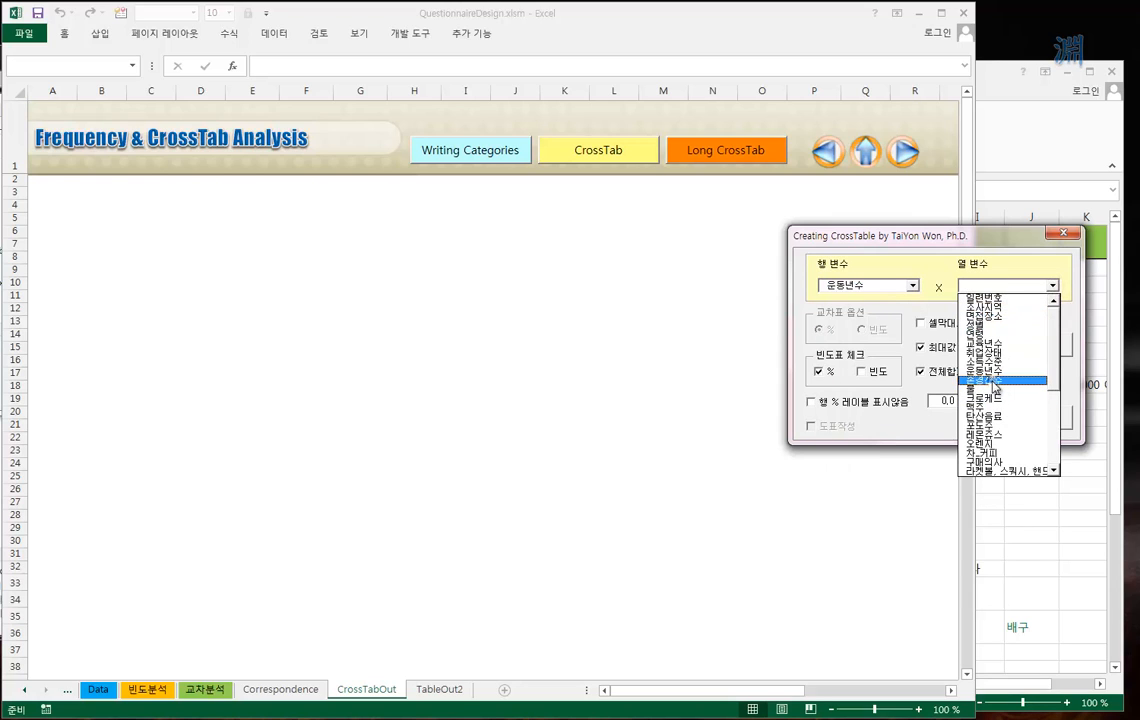
{"action": "left_click", "coordinate": [966, 381]}
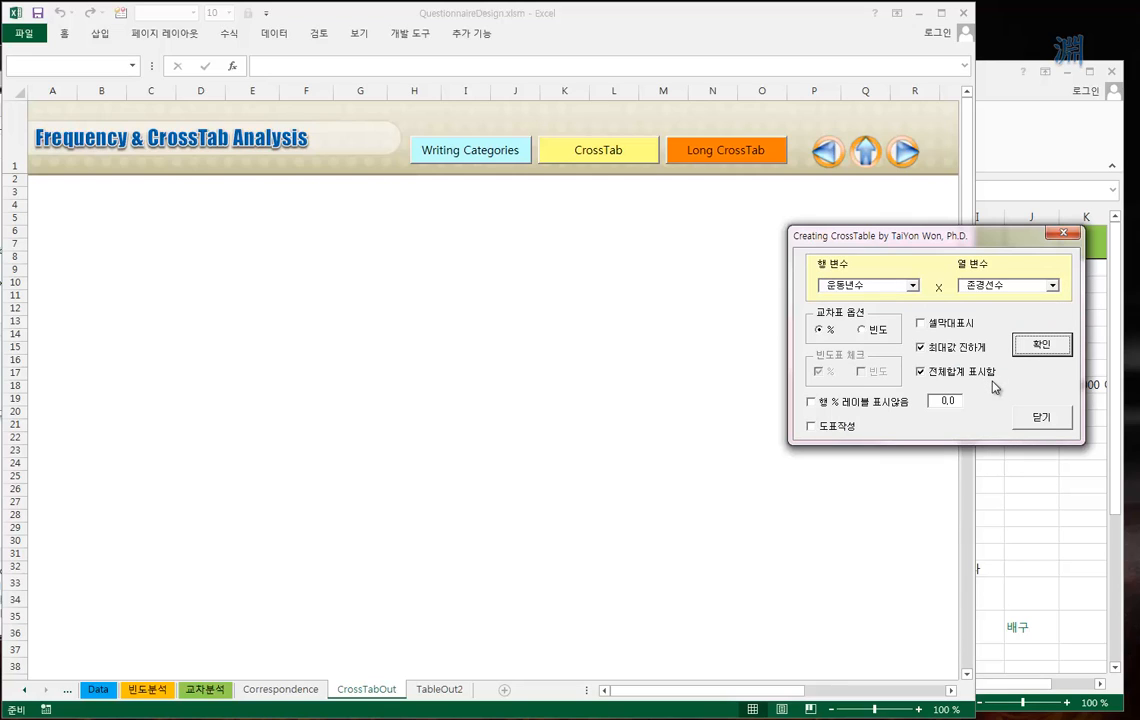
Step: Turn on the cell bar display option and generate the 운동년수 by 존경선수 percentage cross table on the CrossTabOut sheet
{"action": "left_click", "coordinate": [921, 323]}
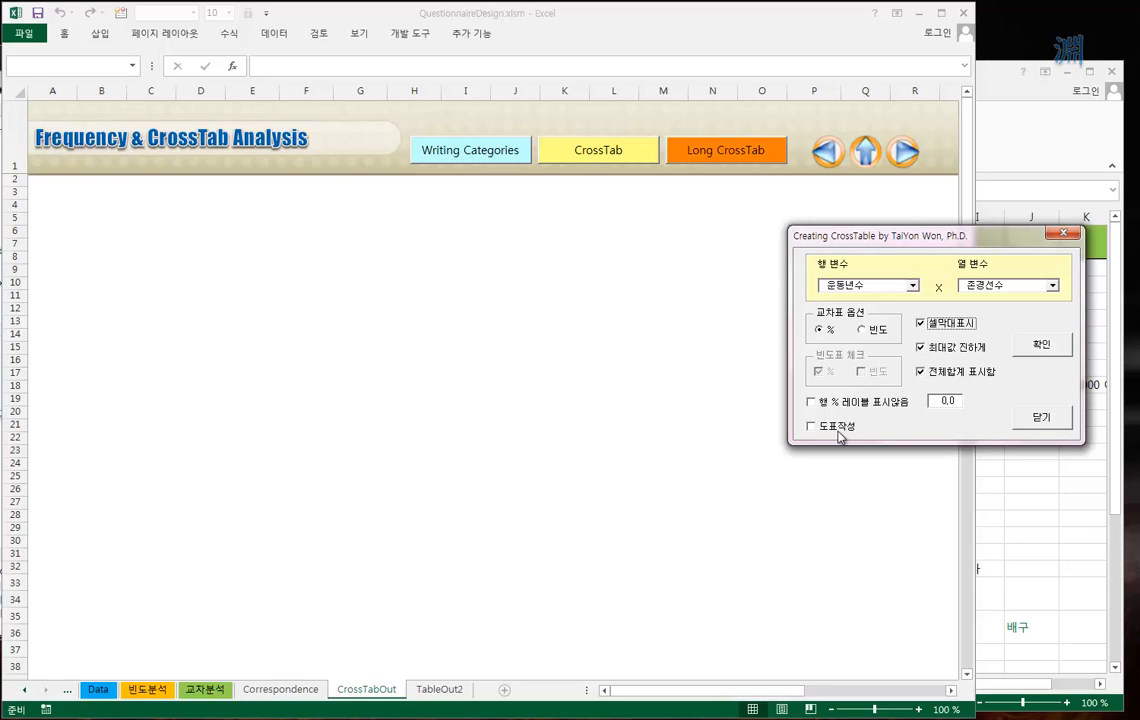
{"action": "left_click", "coordinate": [1049, 352]}
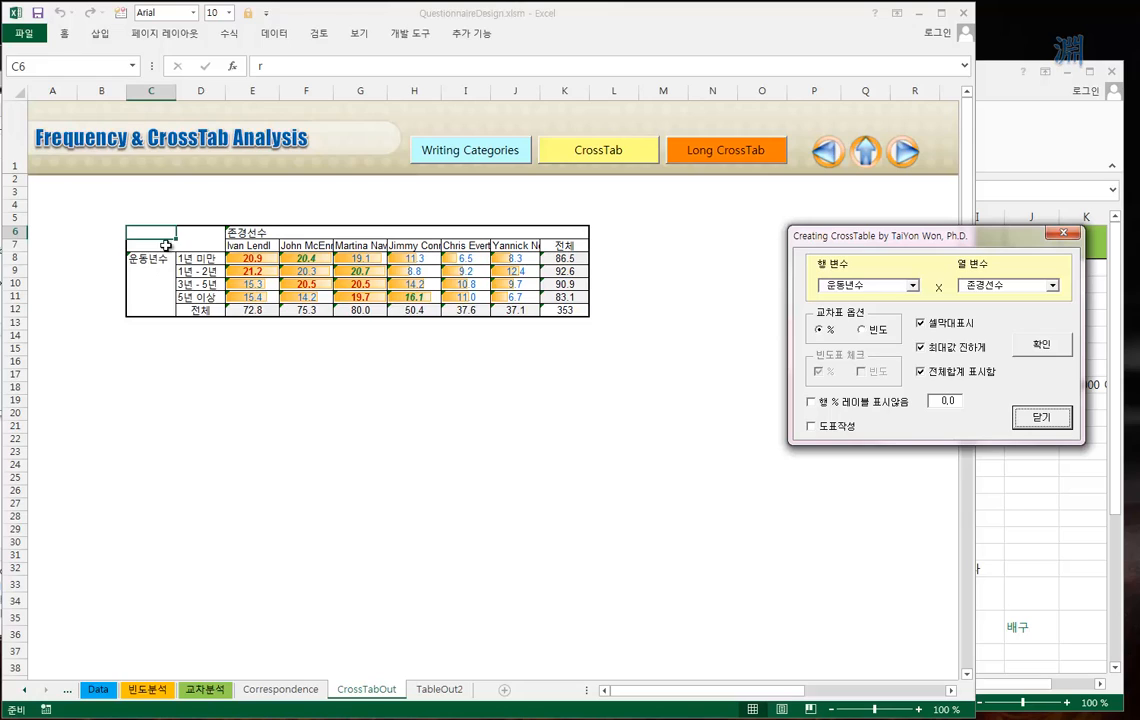
{"action": "left_click", "coordinate": [136, 210]}
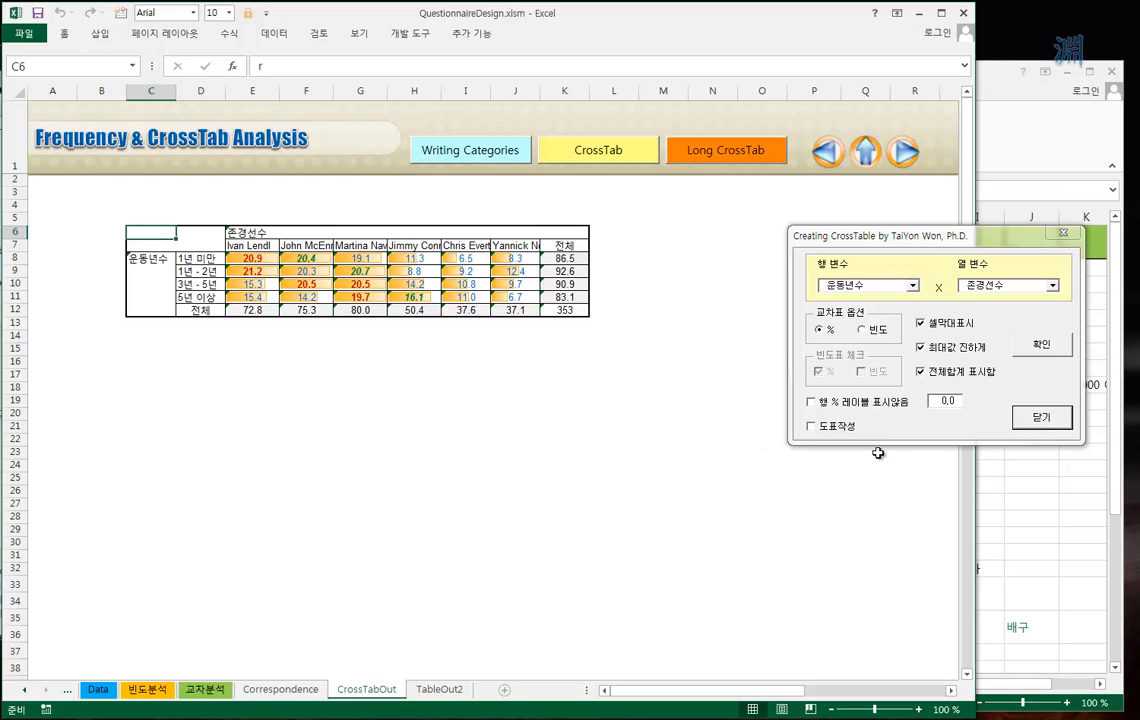
Step: Enable chart creation with the Line type and regenerate the 운동년수 by 존경선수 table, allowing the existing contents to be replaced
{"action": "left_click", "coordinate": [844, 431]}
{"action": "left_click", "coordinate": [845, 434]}
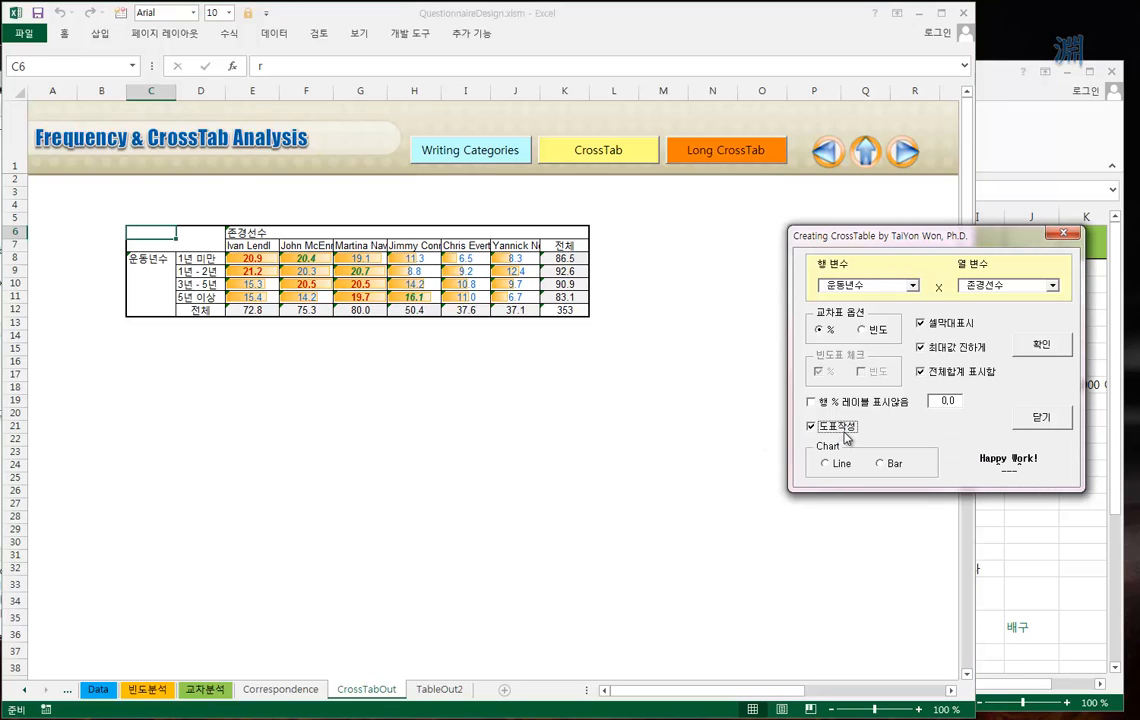
{"action": "left_click", "coordinate": [825, 465]}
{"action": "left_click", "coordinate": [884, 464]}
{"action": "left_click", "coordinate": [837, 466]}
{"action": "left_click", "coordinate": [1046, 346]}
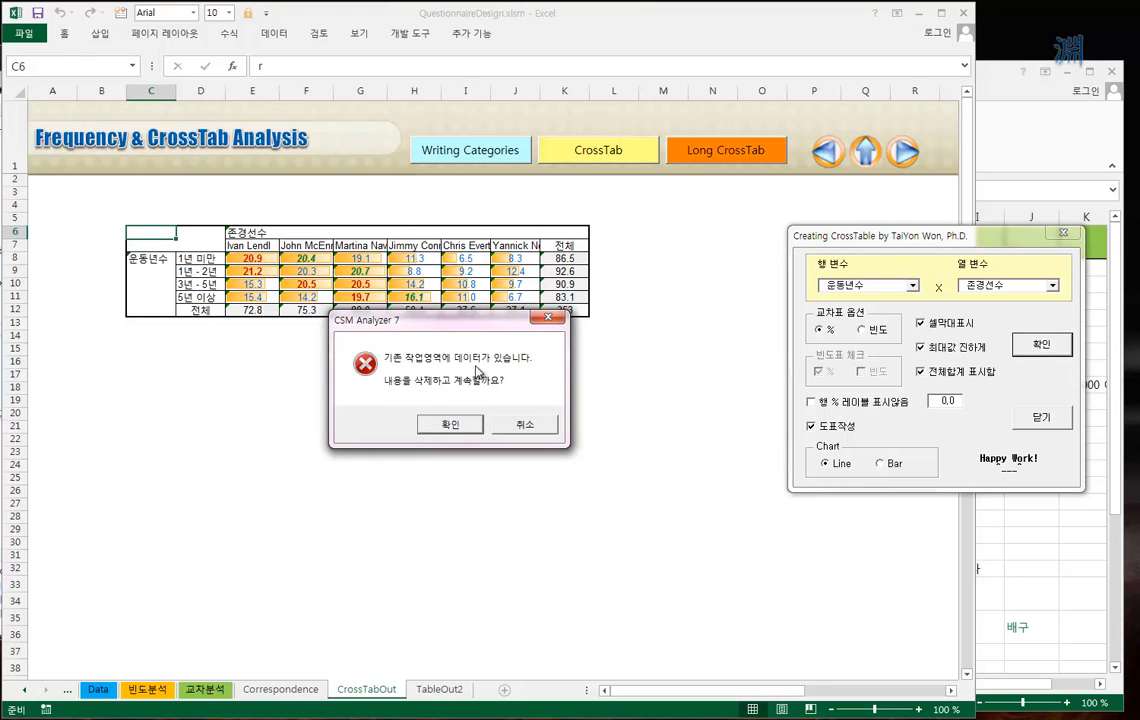
{"action": "left_click", "coordinate": [450, 426]}
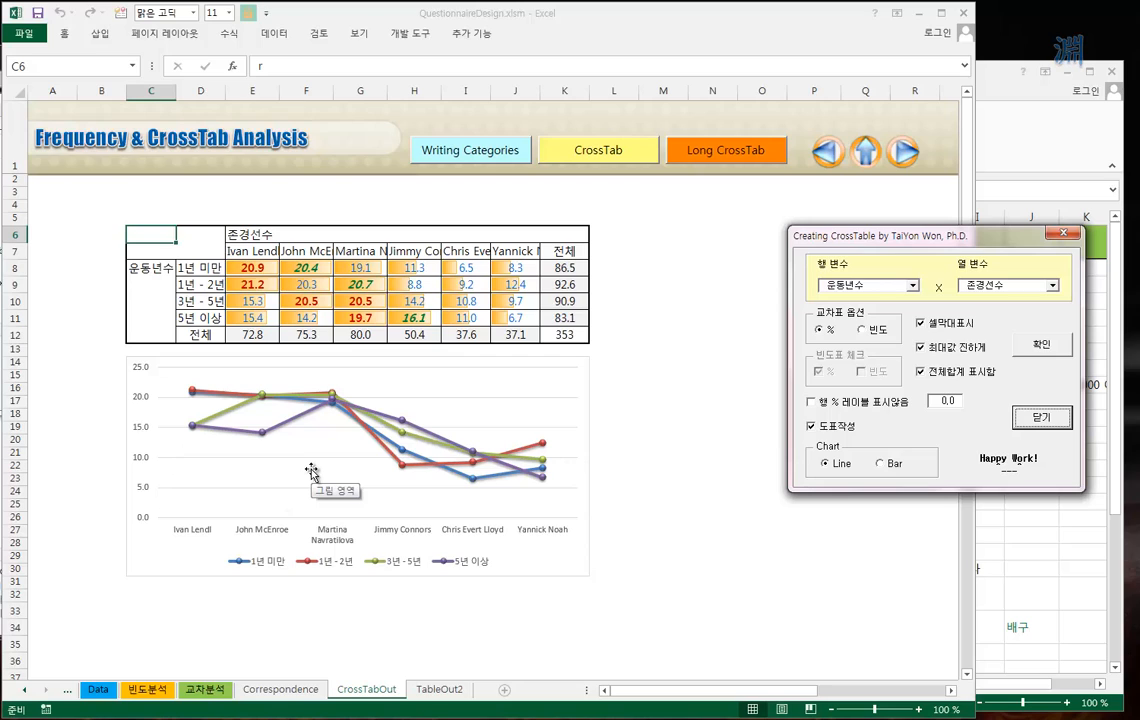
Step: Generate a percentage frequency table at C33 with 물 as the row variable and no column variable
{"action": "left_click", "coordinate": [138, 605]}
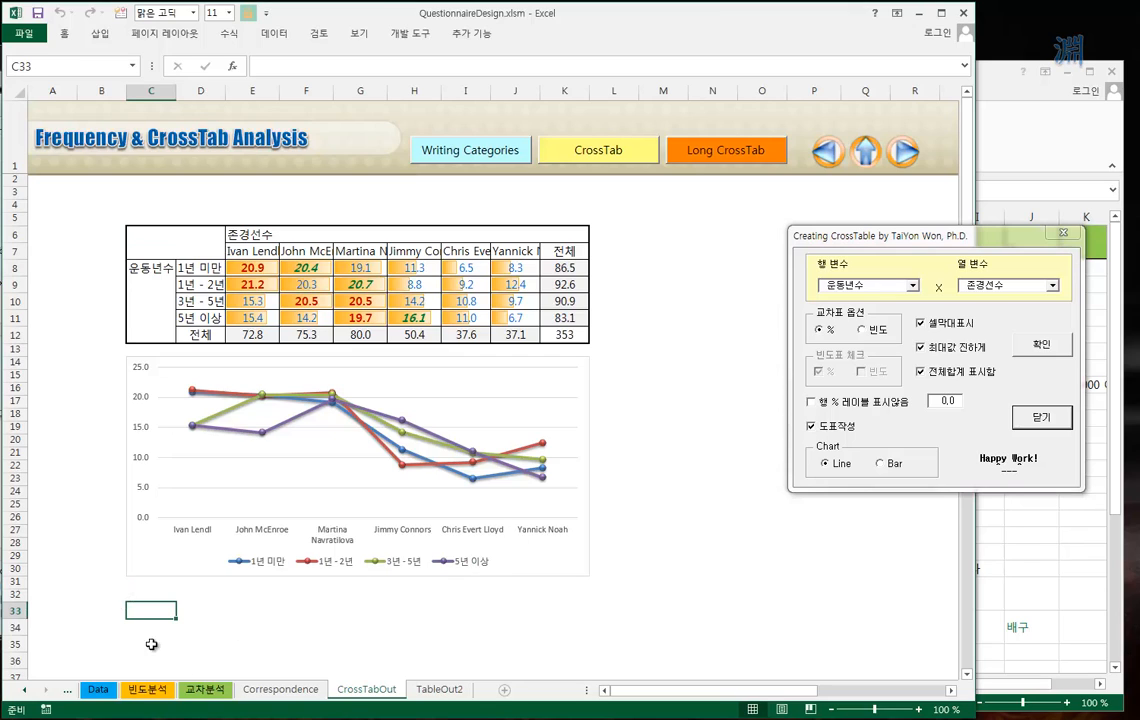
{"action": "left_click", "coordinate": [855, 463]}
{"action": "left_click", "coordinate": [913, 286]}
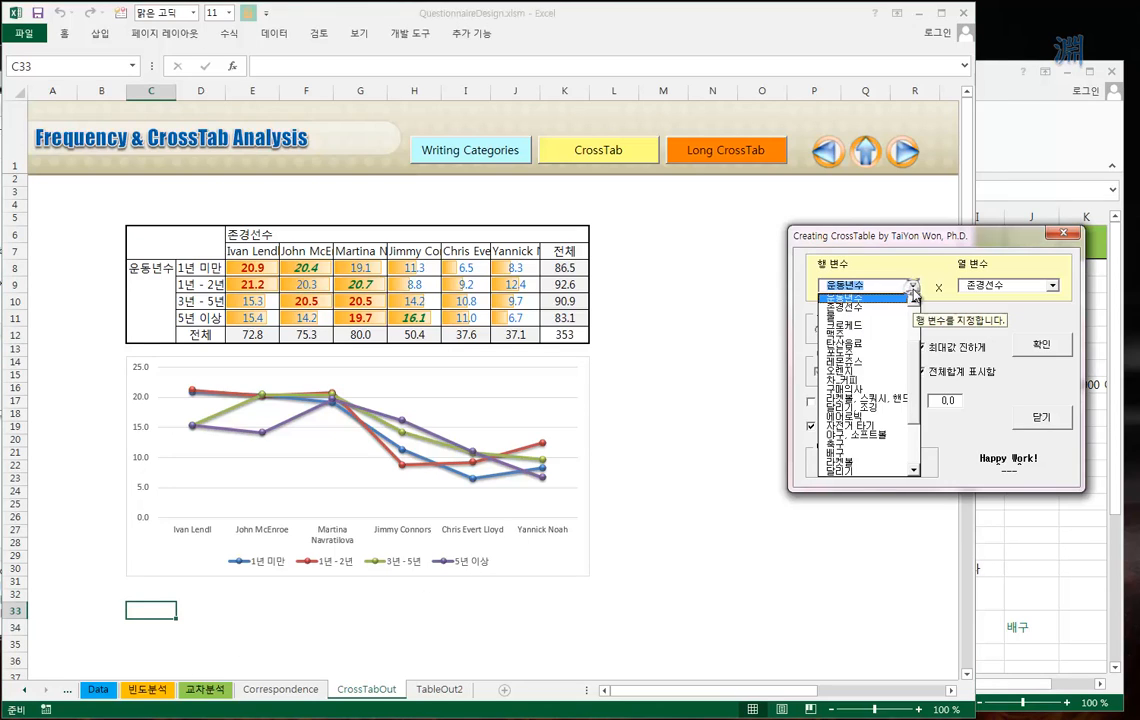
{"action": "left_click", "coordinate": [863, 318]}
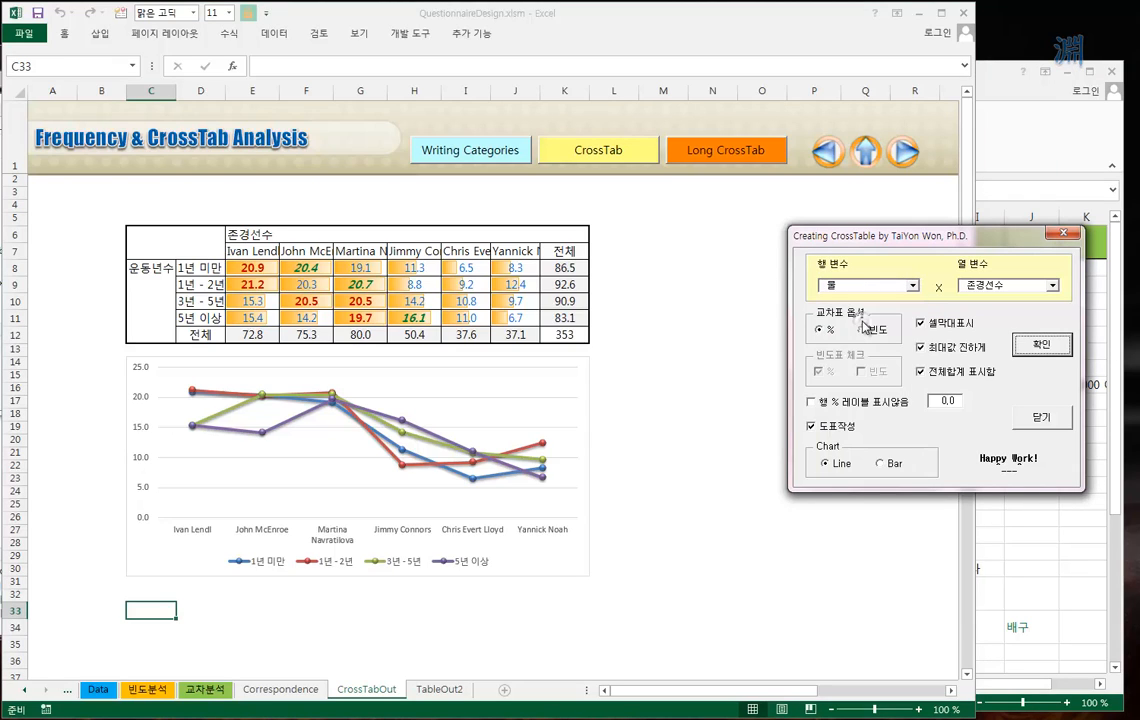
{"action": "left_click", "coordinate": [1034, 287]}
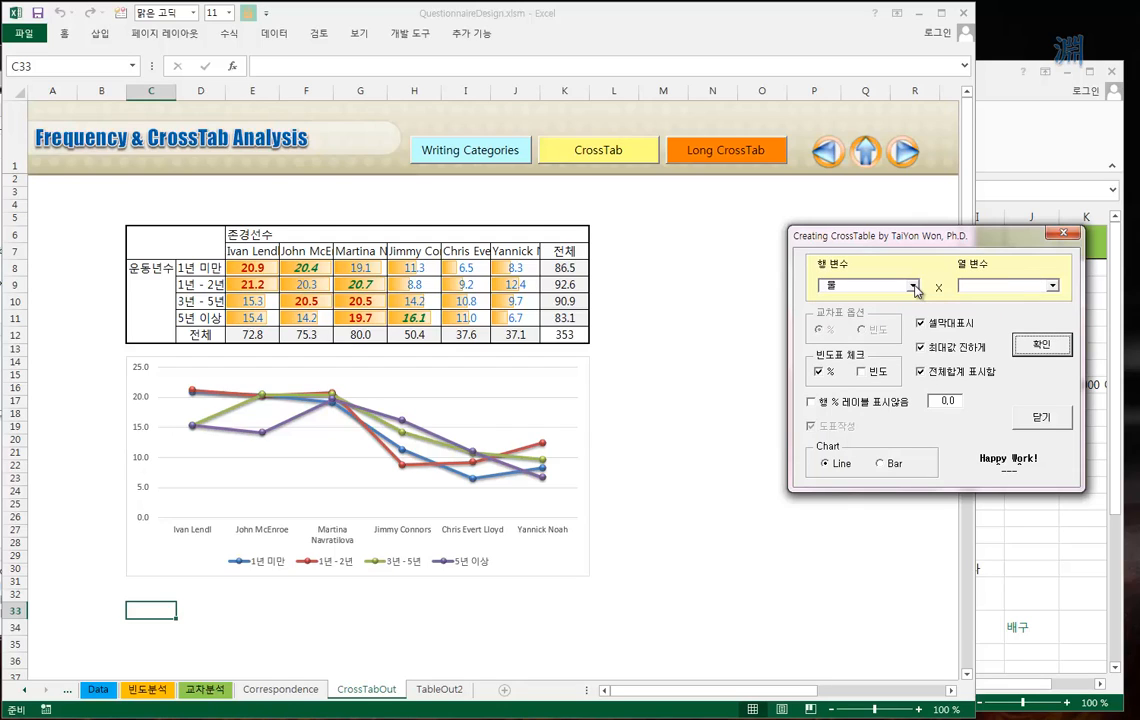
{"action": "left_click", "coordinate": [1041, 347]}
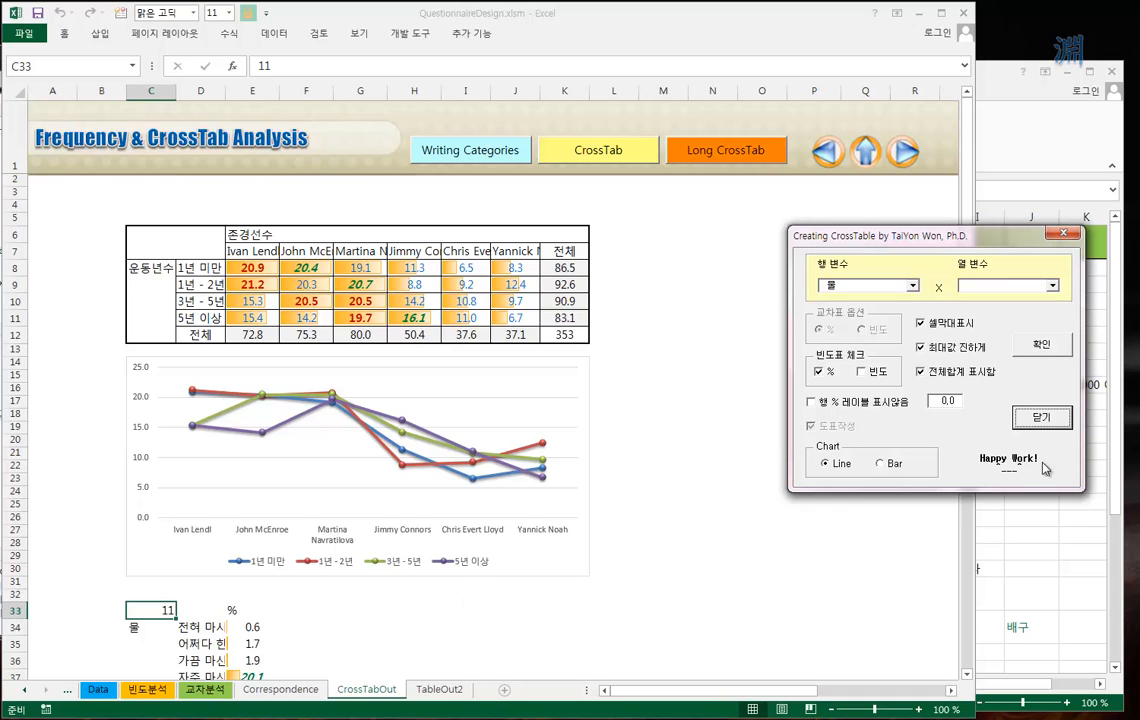
{"action": "left_click", "coordinate": [302, 627]}
{"action": "scroll", "coordinate": [305, 629], "scroll_direction": "down", "scroll_amount": 4}
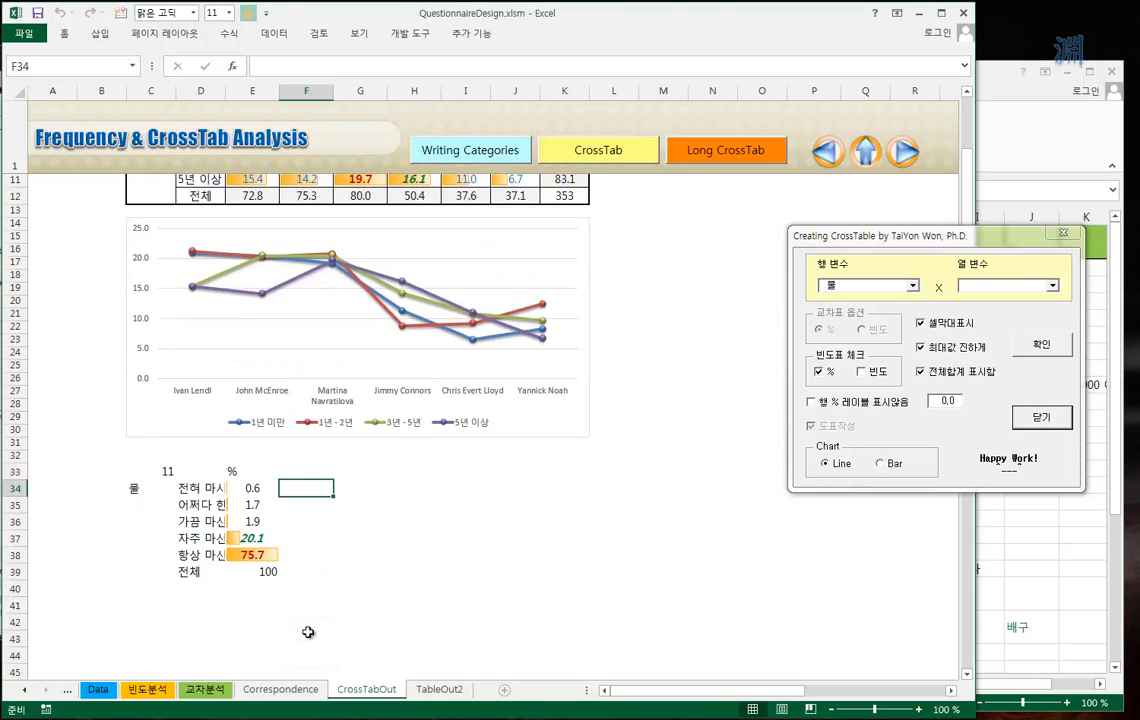
Step: Replace the frequency table at C33 with a 물 by 성별 cross table and Bar chart, and check its row labels
{"action": "left_click", "coordinate": [156, 427]}
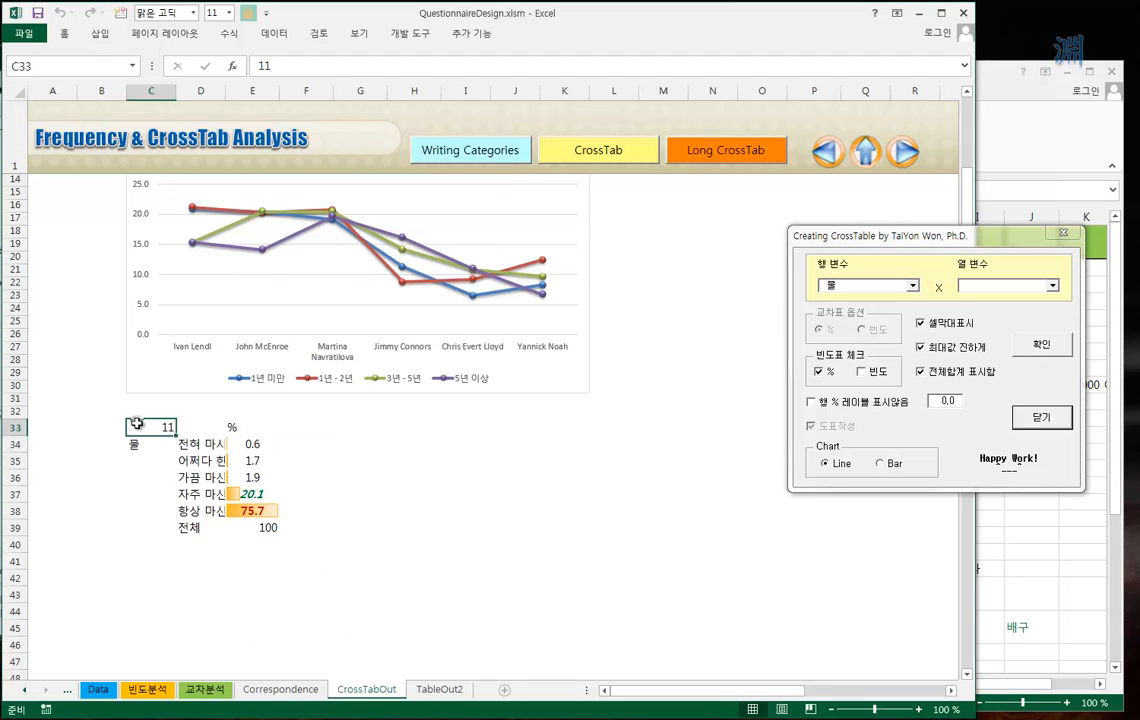
{"action": "left_click", "coordinate": [1053, 287]}
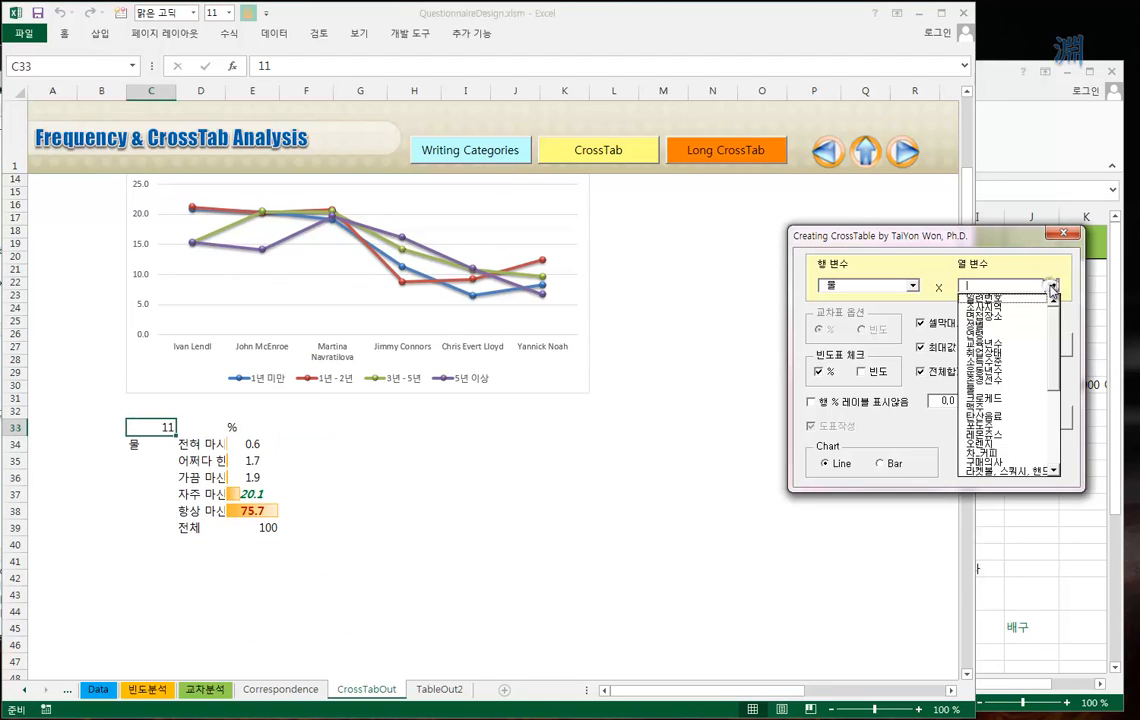
{"action": "left_click", "coordinate": [1004, 326]}
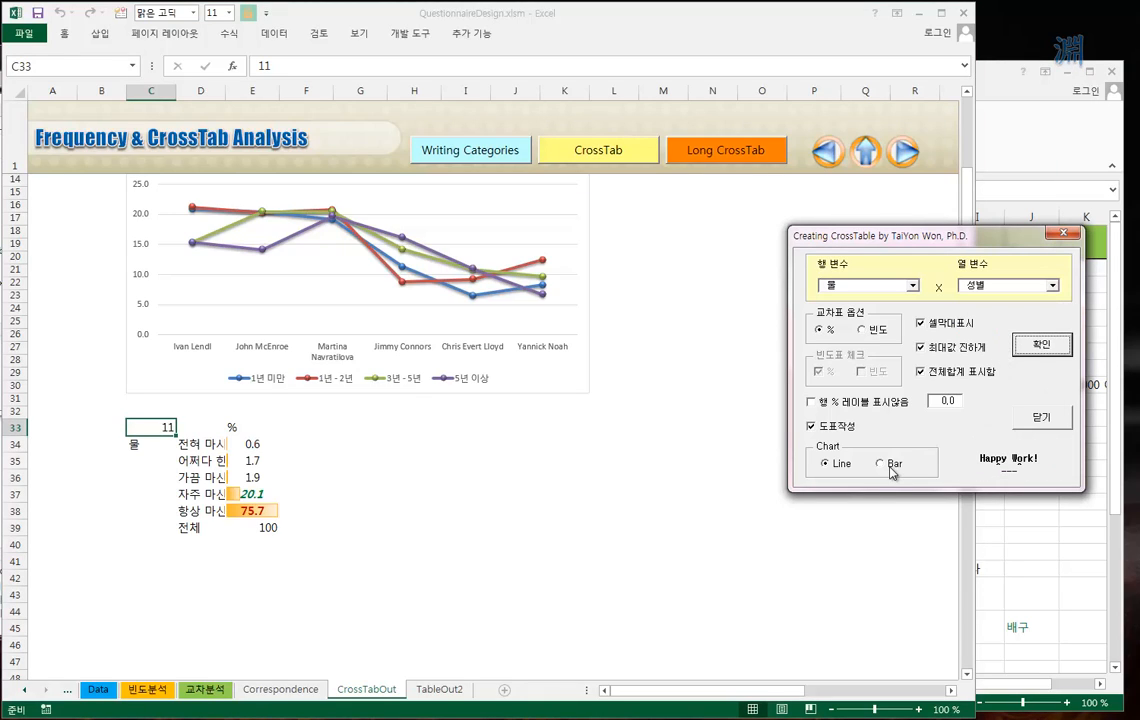
{"action": "left_click", "coordinate": [890, 466]}
{"action": "left_click", "coordinate": [1042, 344]}
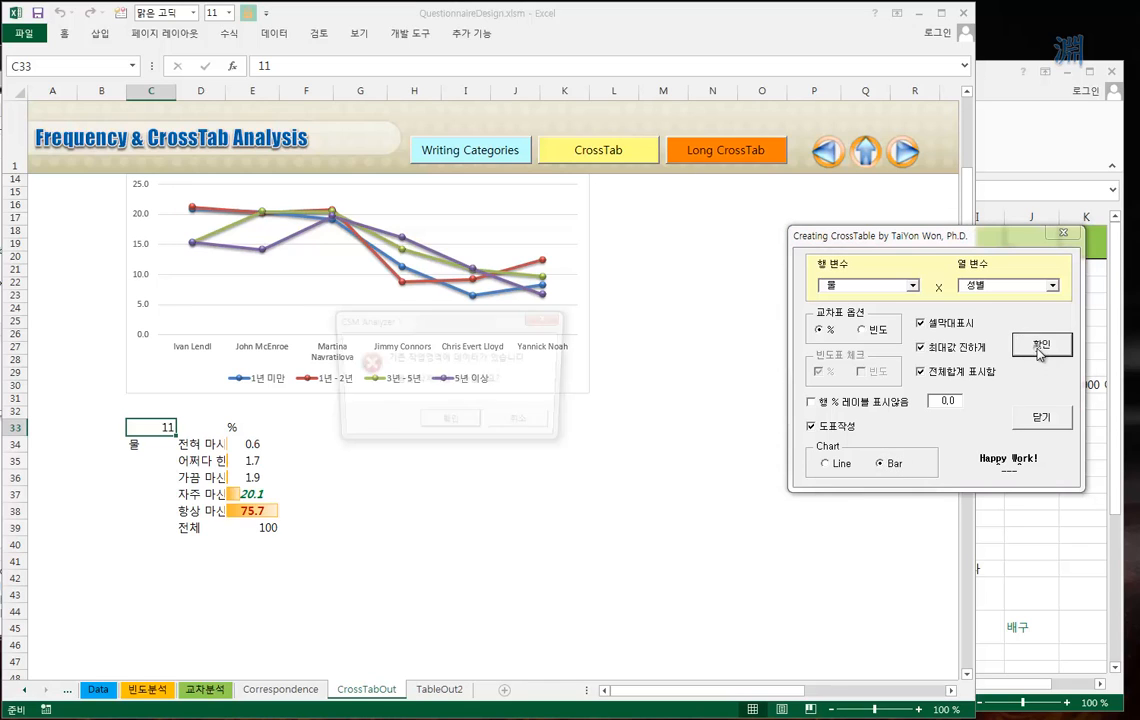
{"action": "left_click", "coordinate": [458, 425]}
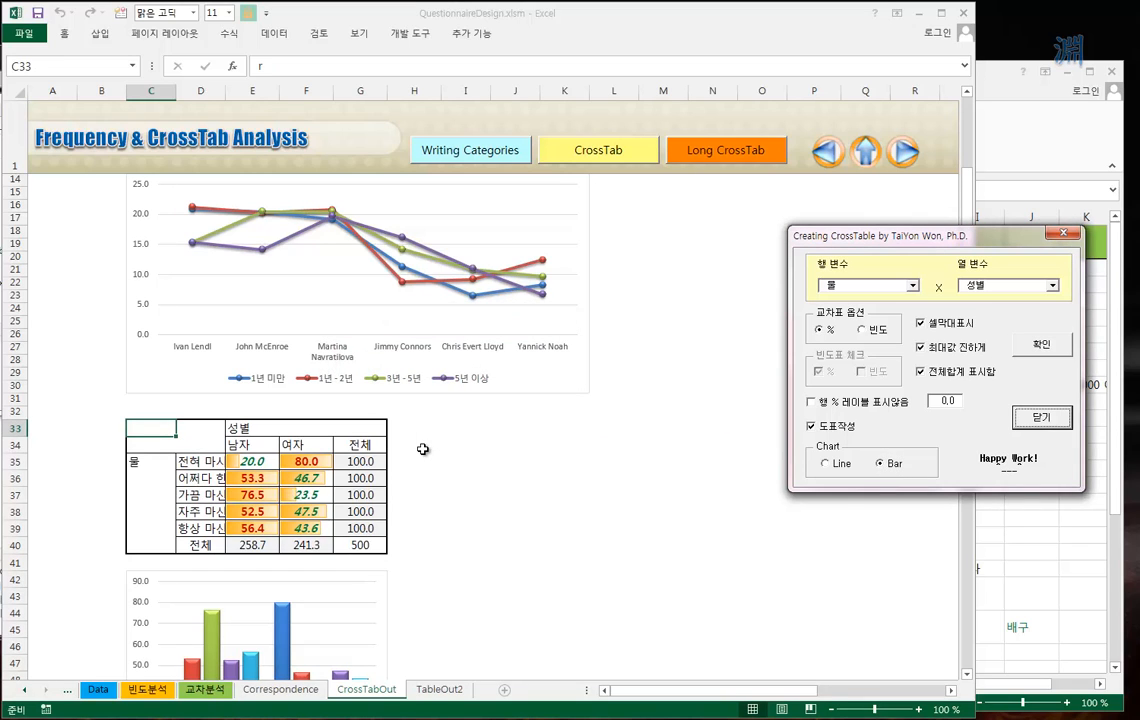
{"action": "left_click", "coordinate": [182, 461]}
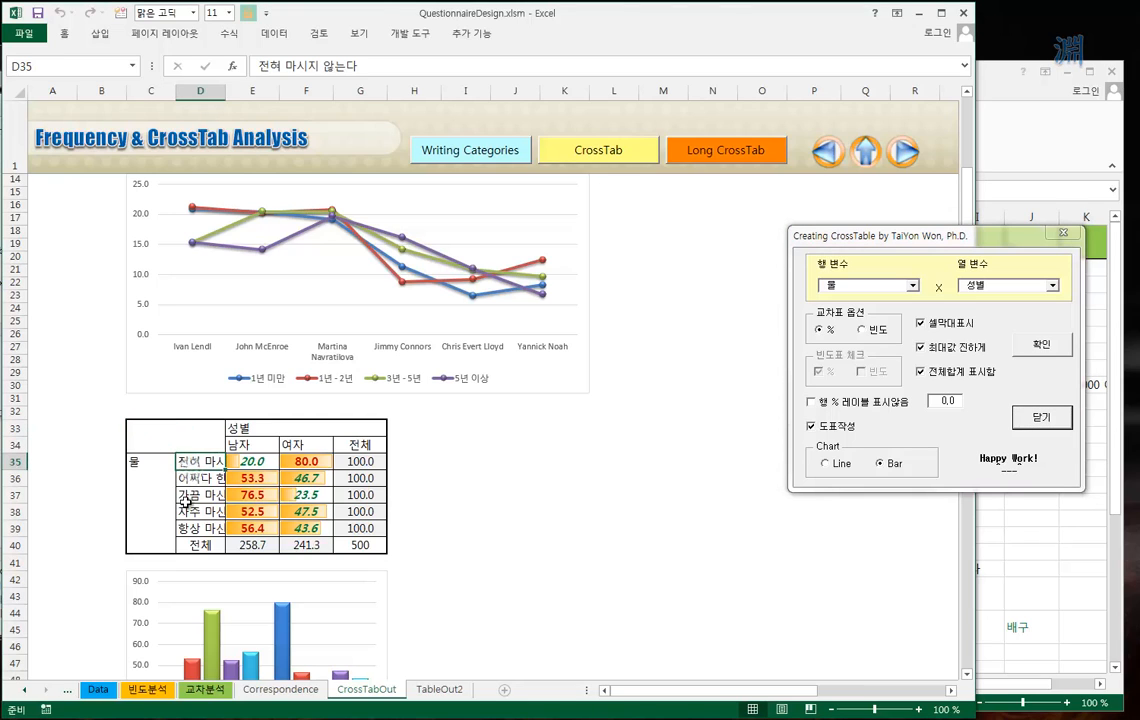
{"action": "left_click", "coordinate": [185, 496]}
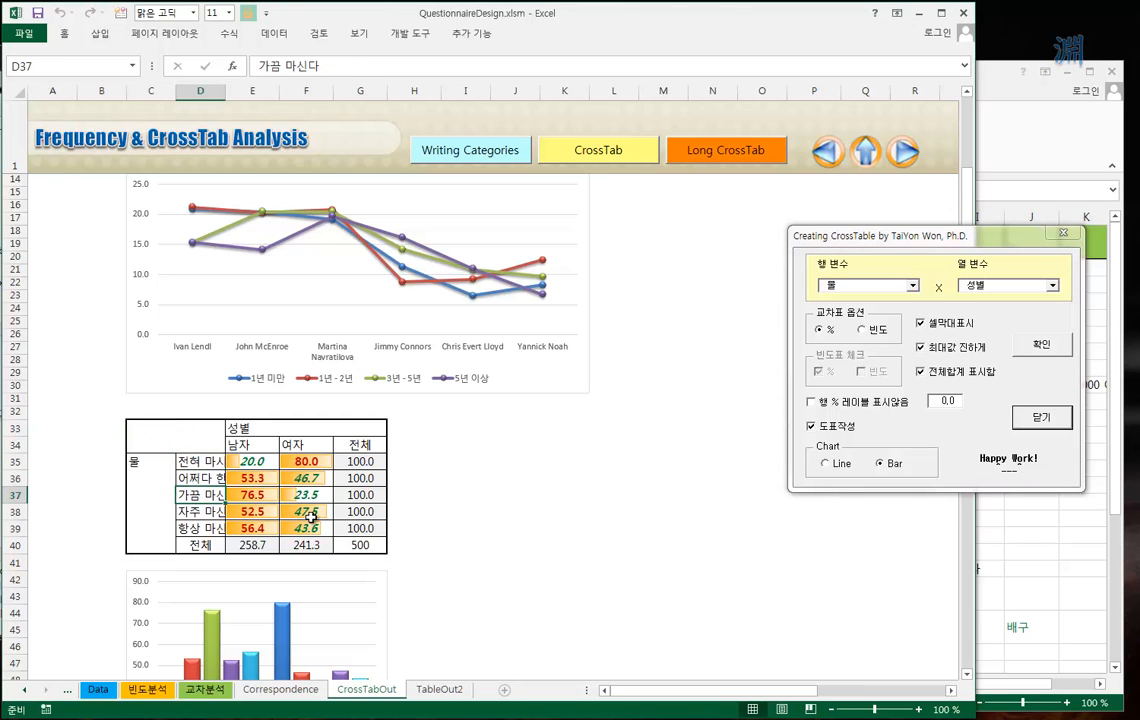
Step: Set 성별 as the row variable and 물 as the column variable, and regenerate the cross table at C33, replacing the existing contents
{"action": "left_click", "coordinate": [913, 287]}
{"action": "left_click", "coordinate": [1052, 286]}
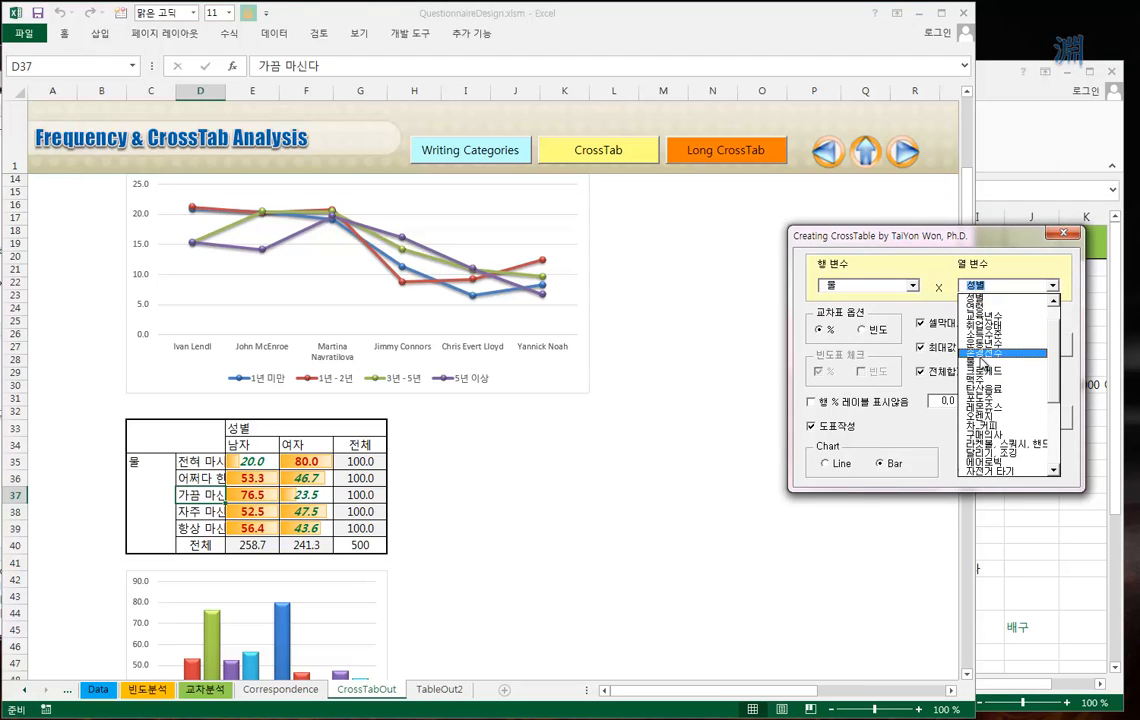
{"action": "left_click", "coordinate": [975, 363]}
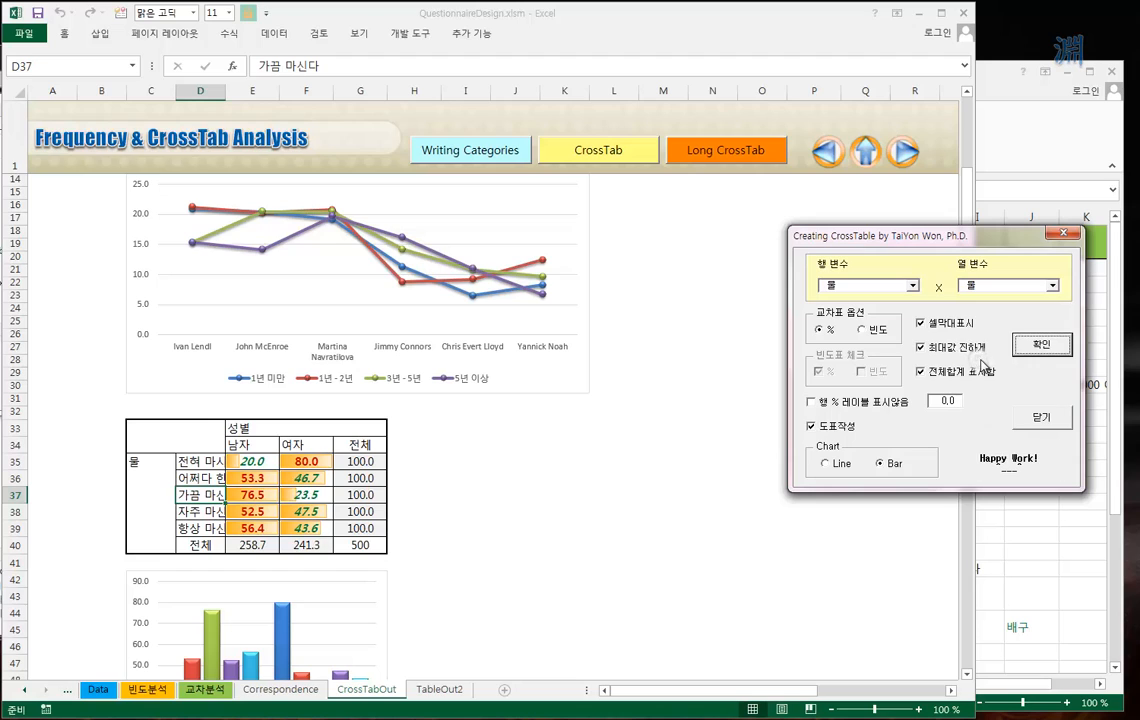
{"action": "left_click", "coordinate": [913, 287]}
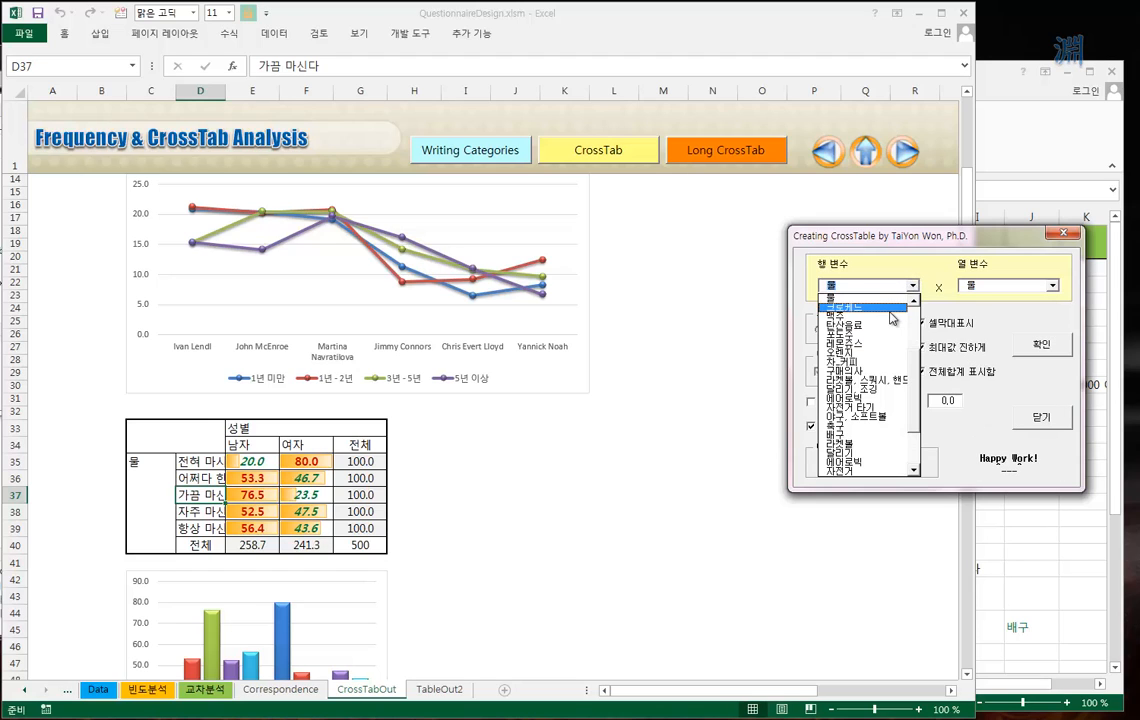
{"action": "scroll", "coordinate": [870, 325], "scroll_direction": "up", "scroll_amount": 4}
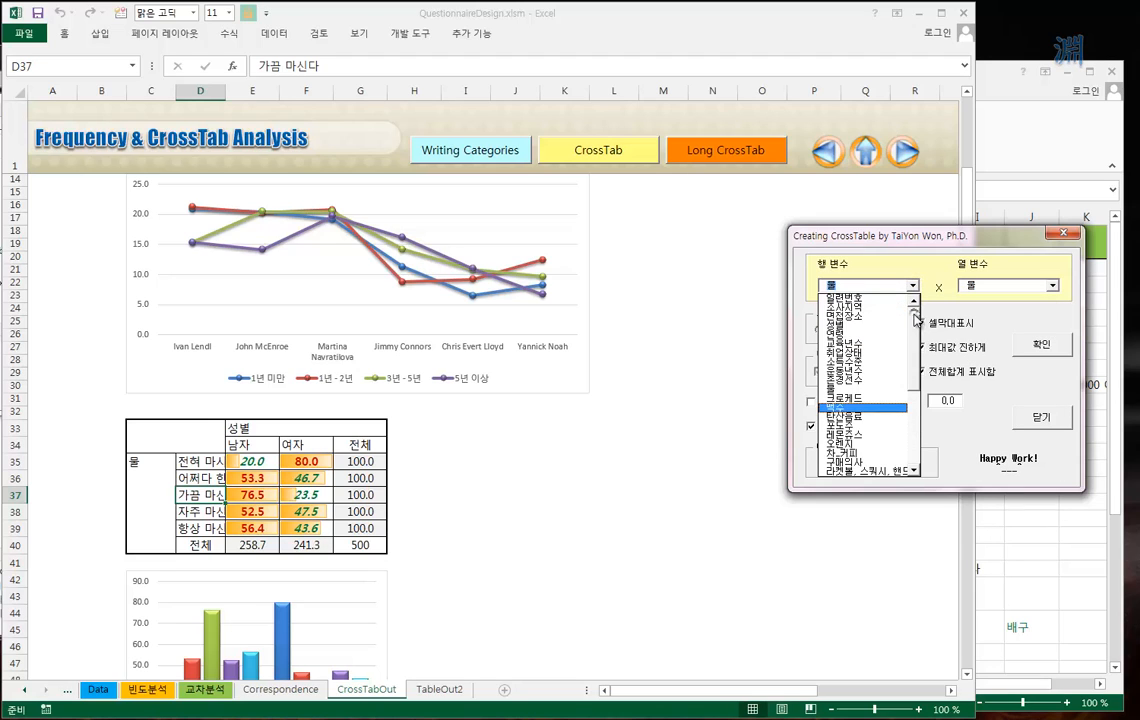
{"action": "left_click", "coordinate": [856, 326]}
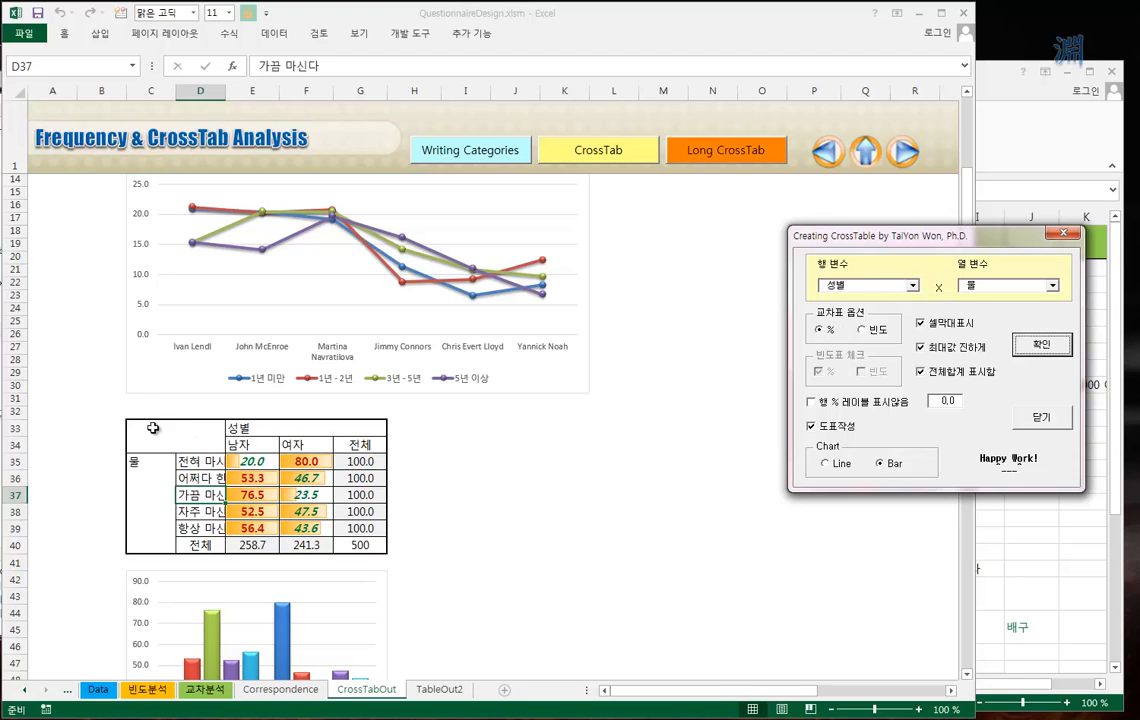
{"action": "left_click", "coordinate": [150, 428]}
{"action": "left_click", "coordinate": [1043, 346]}
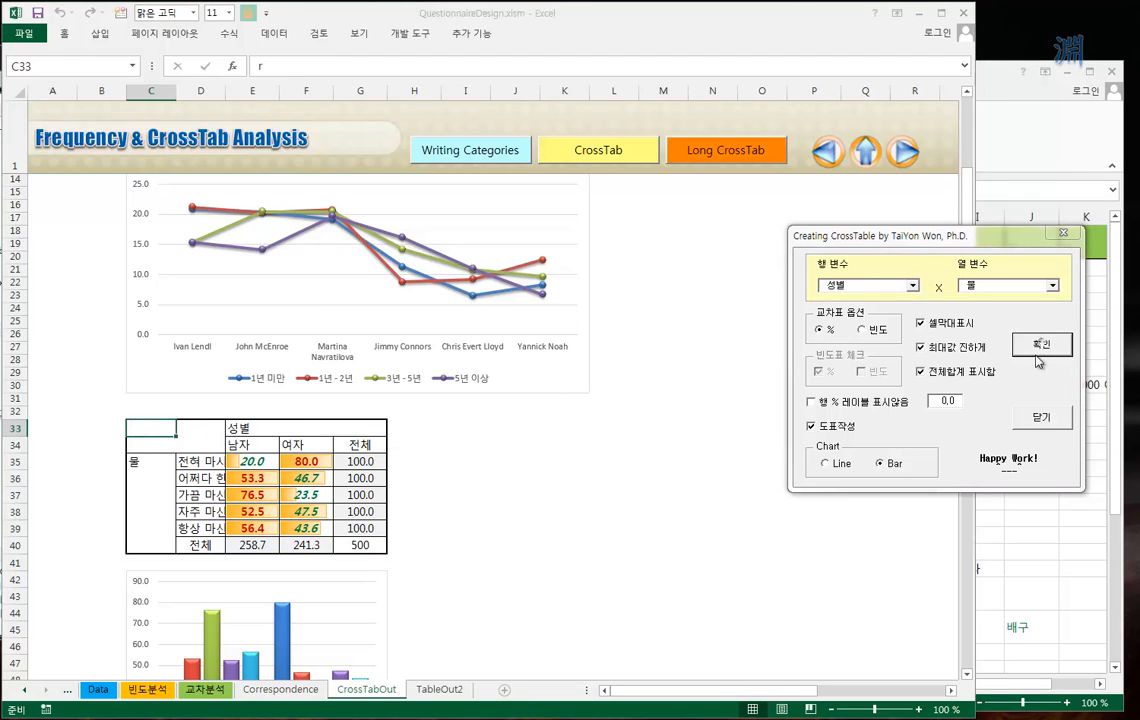
{"action": "left_click", "coordinate": [465, 428]}
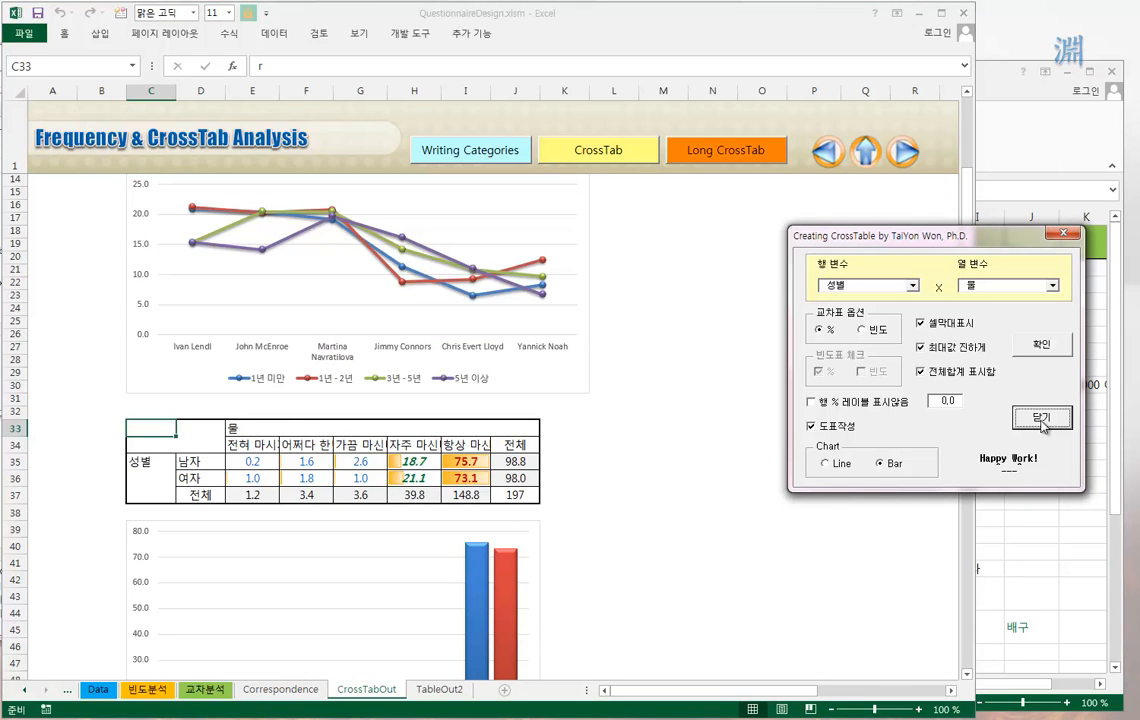
Step: Delete the leftover bar chart of the previous table from behind the new 성별 by 물 chart
{"action": "left_click", "coordinate": [580, 446]}
{"action": "scroll", "coordinate": [555, 461], "scroll_direction": "down", "scroll_amount": 6}
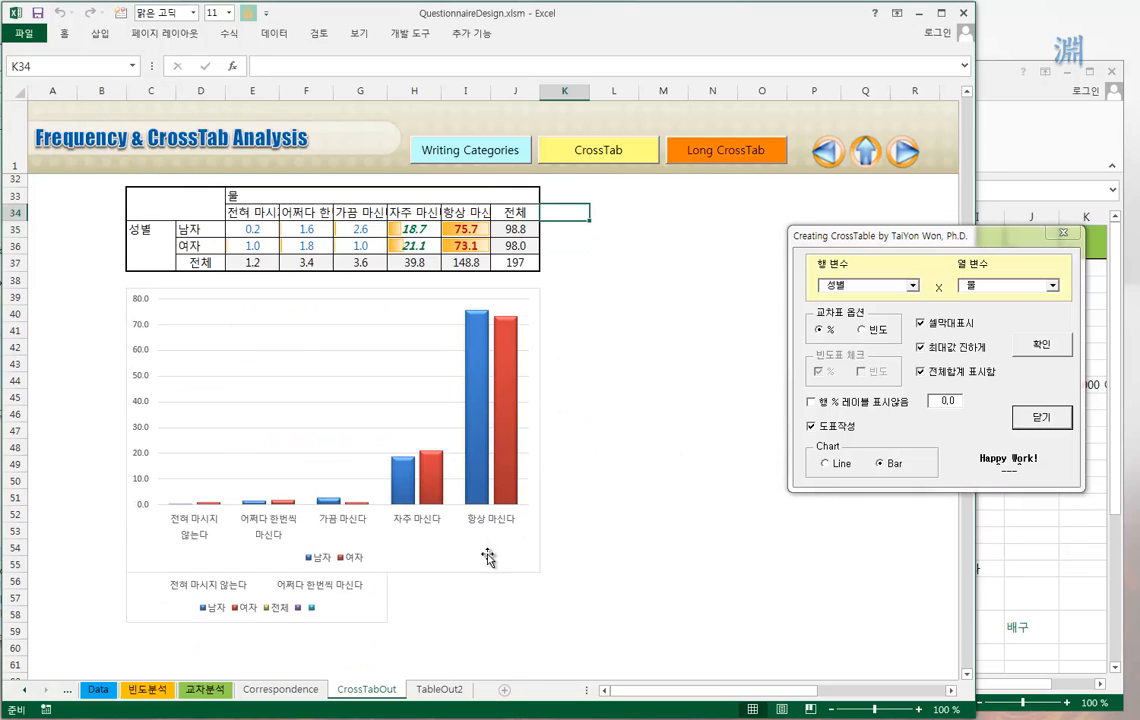
{"action": "left_click", "coordinate": [349, 610]}
{"action": "left_click", "coordinate": [522, 614]}
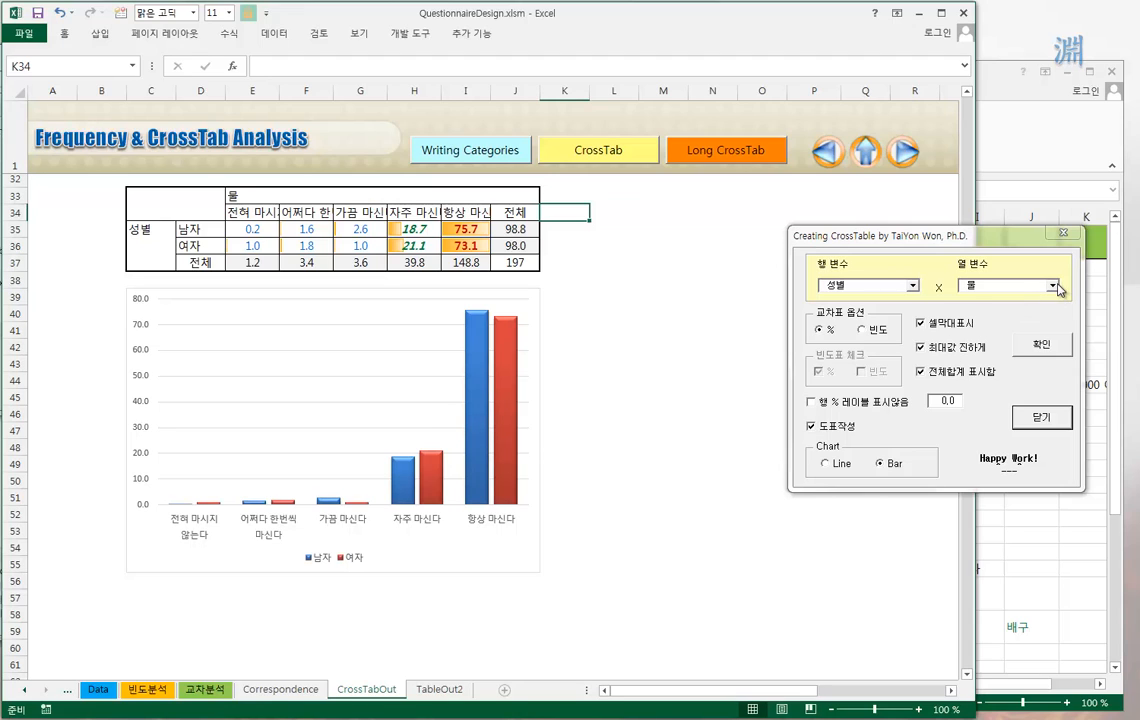
Step: Generate a 성별 by 크로케드 cross table with a bar chart at C57 and review the output
{"action": "left_click", "coordinate": [145, 595]}
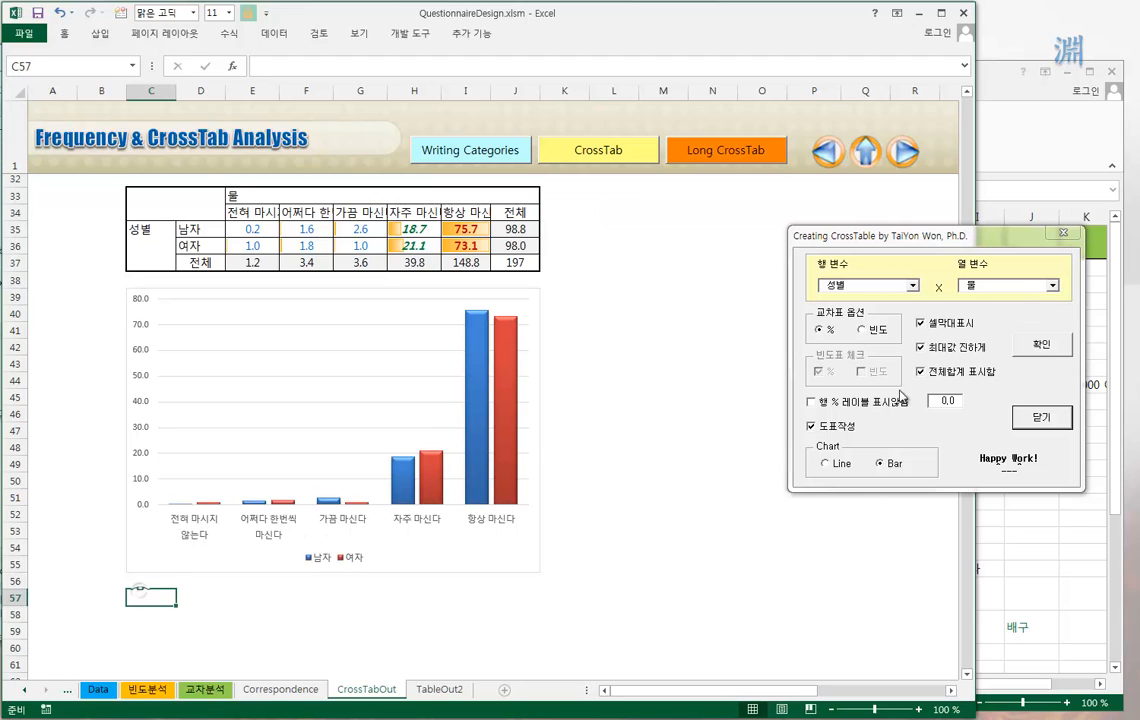
{"action": "left_click", "coordinate": [1059, 289]}
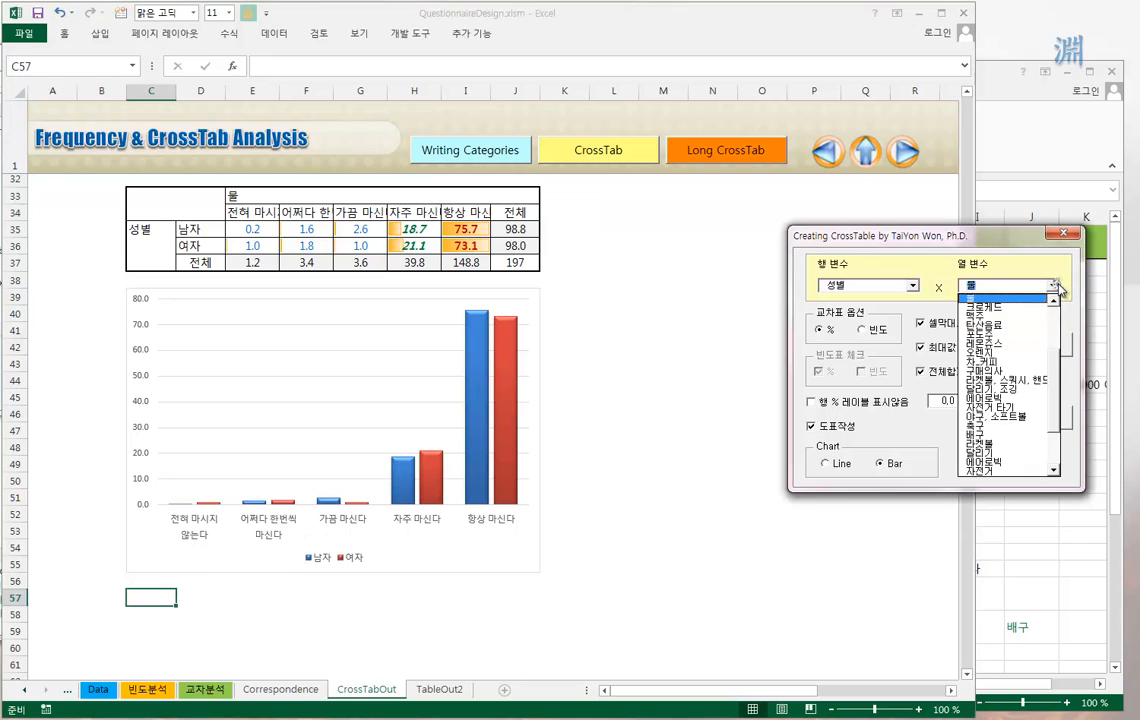
{"action": "left_click", "coordinate": [1004, 313]}
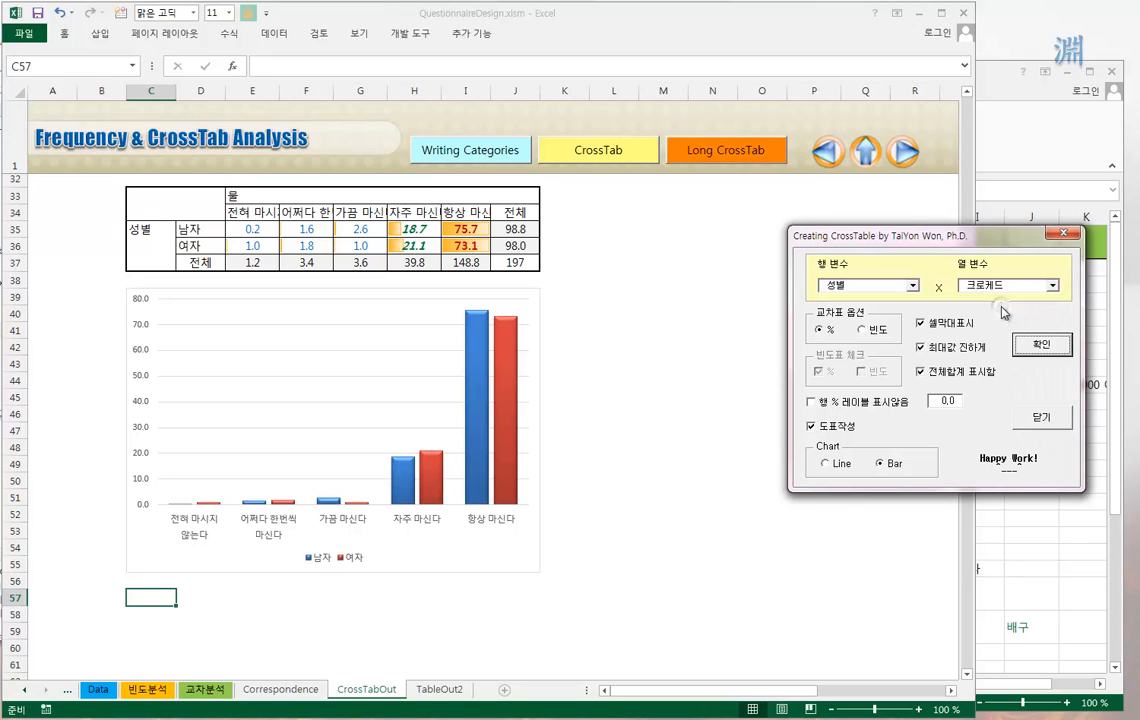
{"action": "left_click", "coordinate": [1050, 355]}
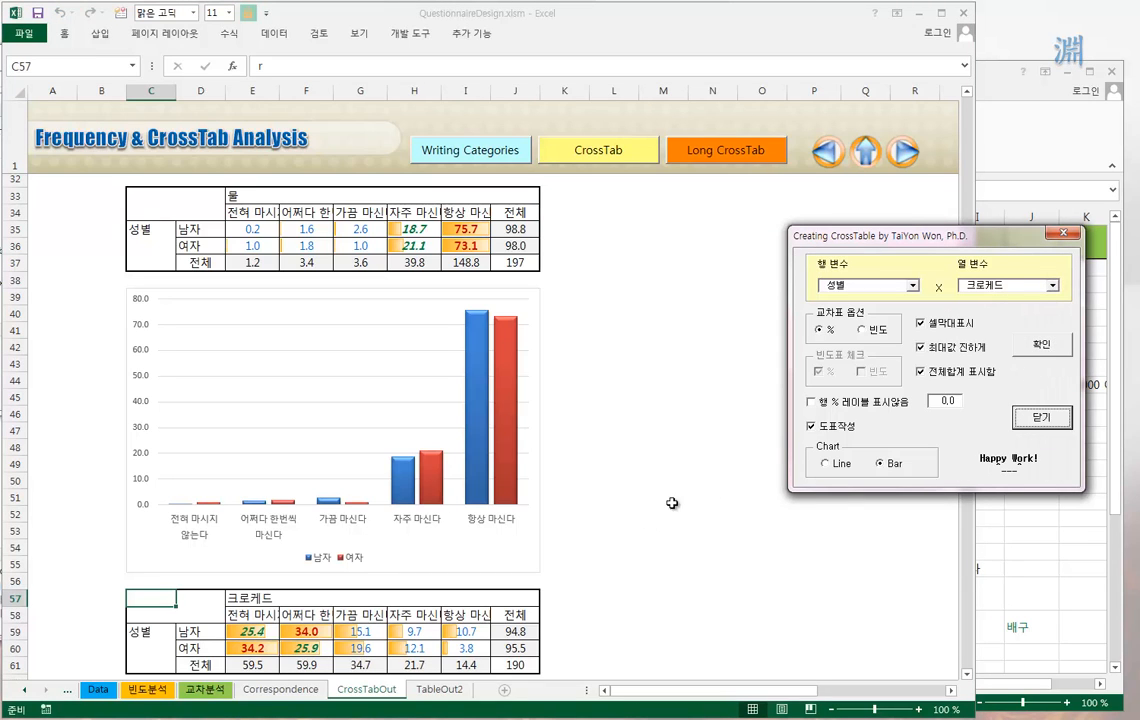
{"action": "left_click", "coordinate": [146, 600]}
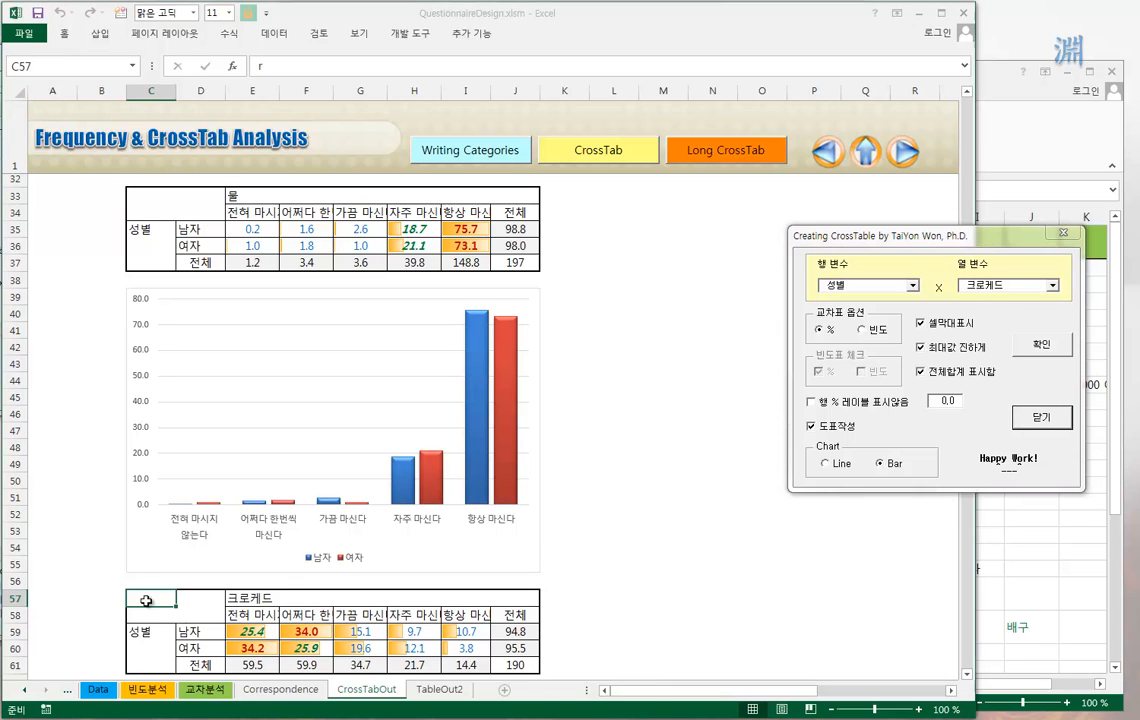
{"action": "scroll", "coordinate": [146, 600], "scroll_direction": "down", "scroll_amount": 7}
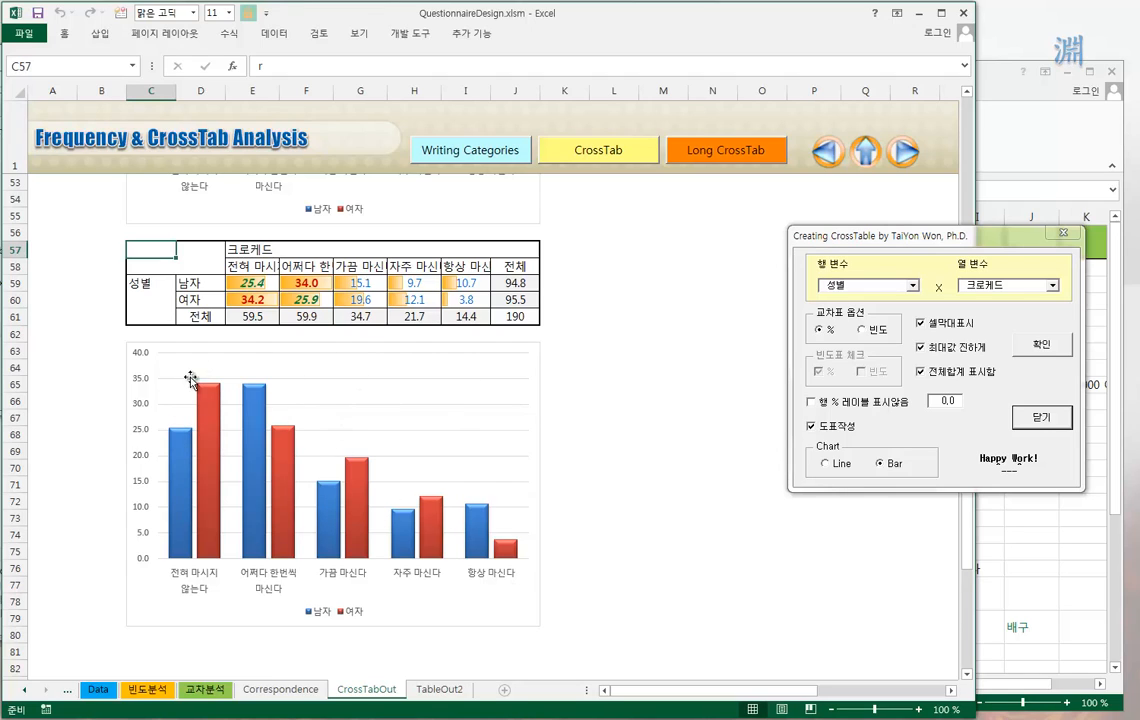
Step: Generate a 성별 by 맥주 cross table with a bar chart at C81 and review the output
{"action": "left_click", "coordinate": [145, 651]}
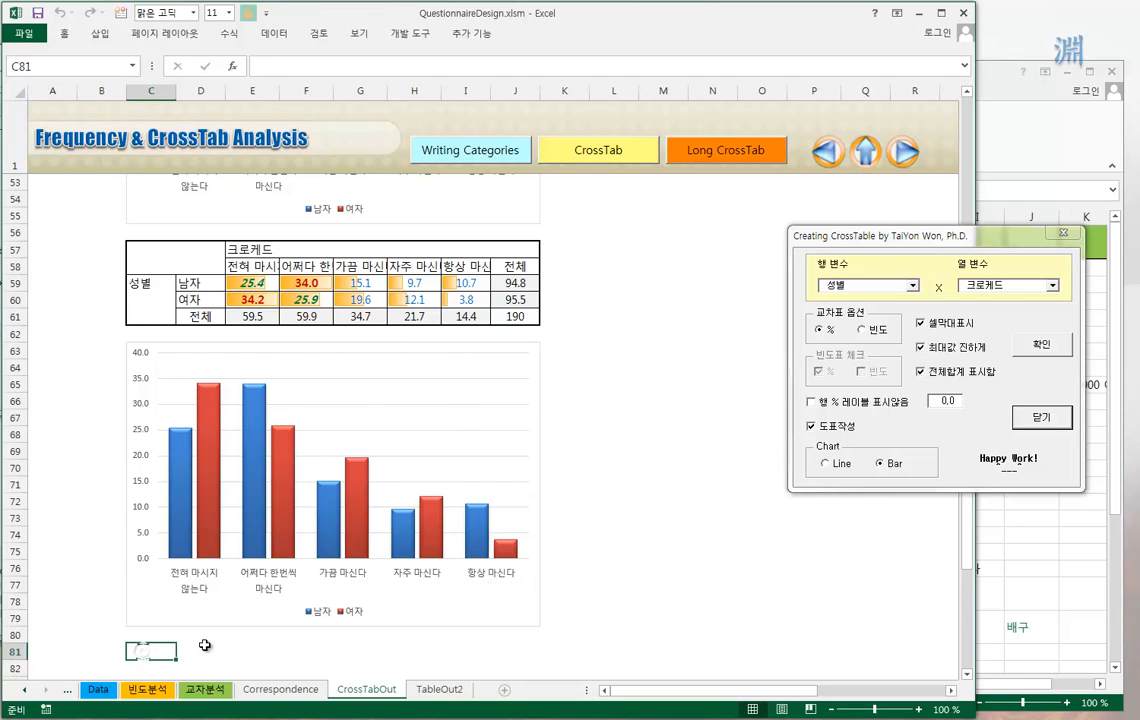
{"action": "scroll", "coordinate": [204, 645], "scroll_direction": "down", "scroll_amount": 5}
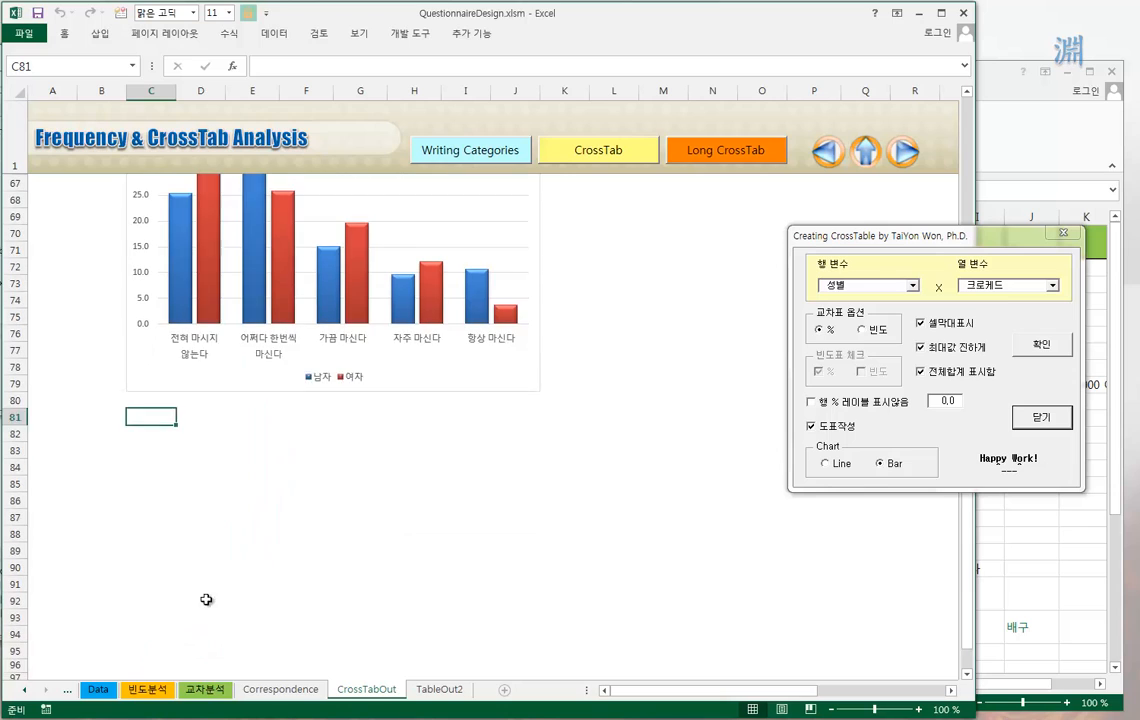
{"action": "left_click", "coordinate": [1050, 286]}
{"action": "left_click", "coordinate": [1007, 314]}
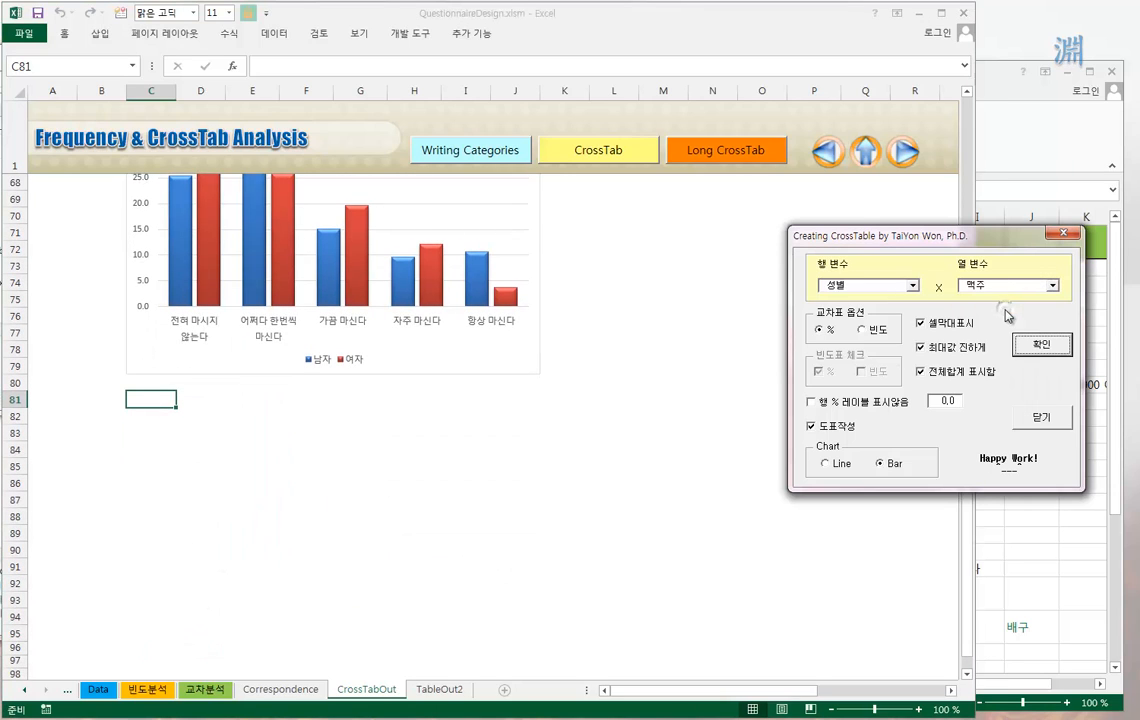
{"action": "left_click", "coordinate": [1018, 349]}
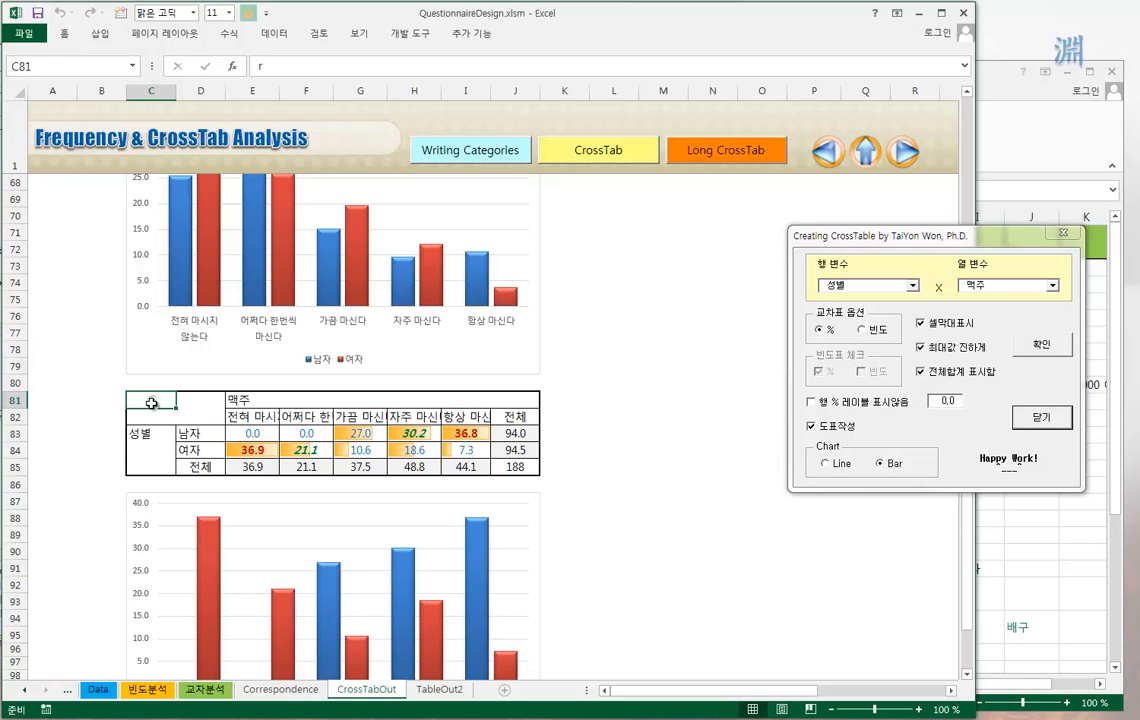
{"action": "scroll", "coordinate": [153, 402], "scroll_direction": "down", "scroll_amount": 3}
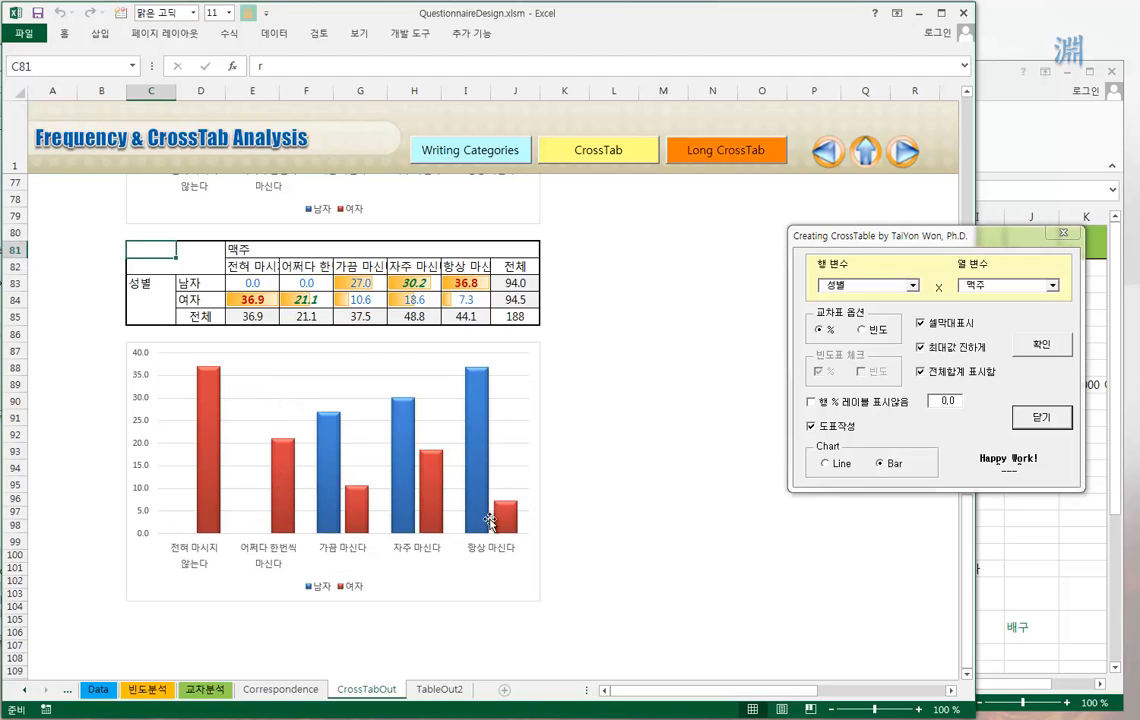
Step: Create a 성별 by 탄산음료 cross table with a bar chart starting at C105 and view the chart
{"action": "left_click", "coordinate": [150, 620]}
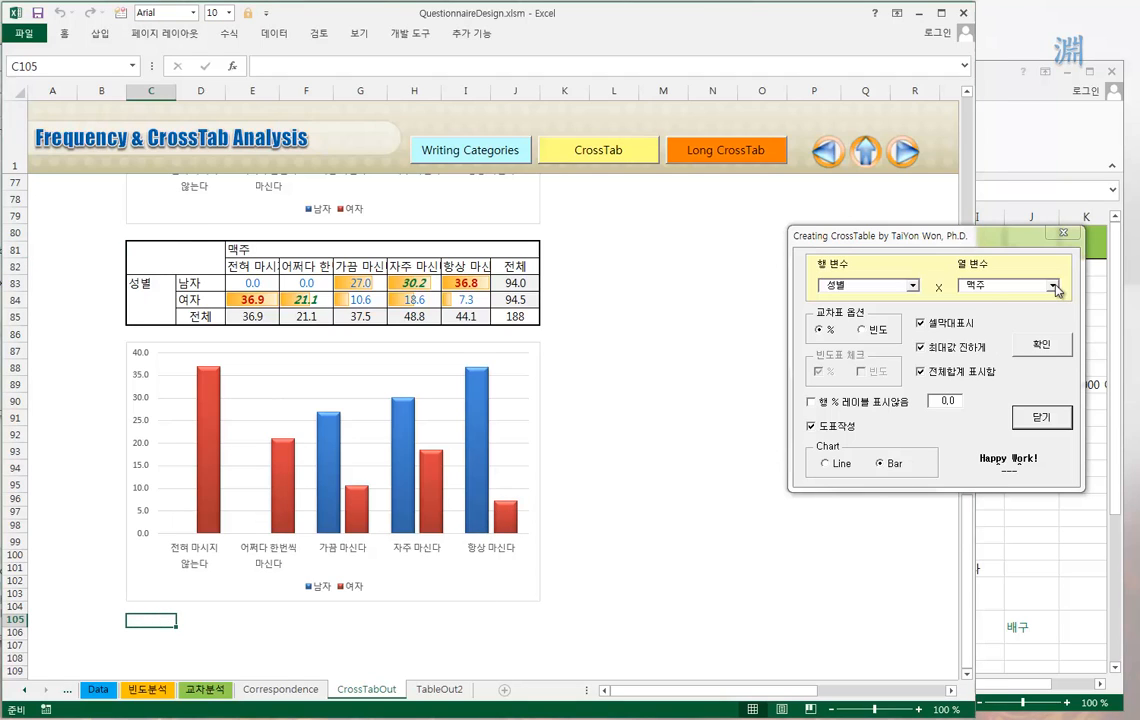
{"action": "left_click", "coordinate": [985, 285]}
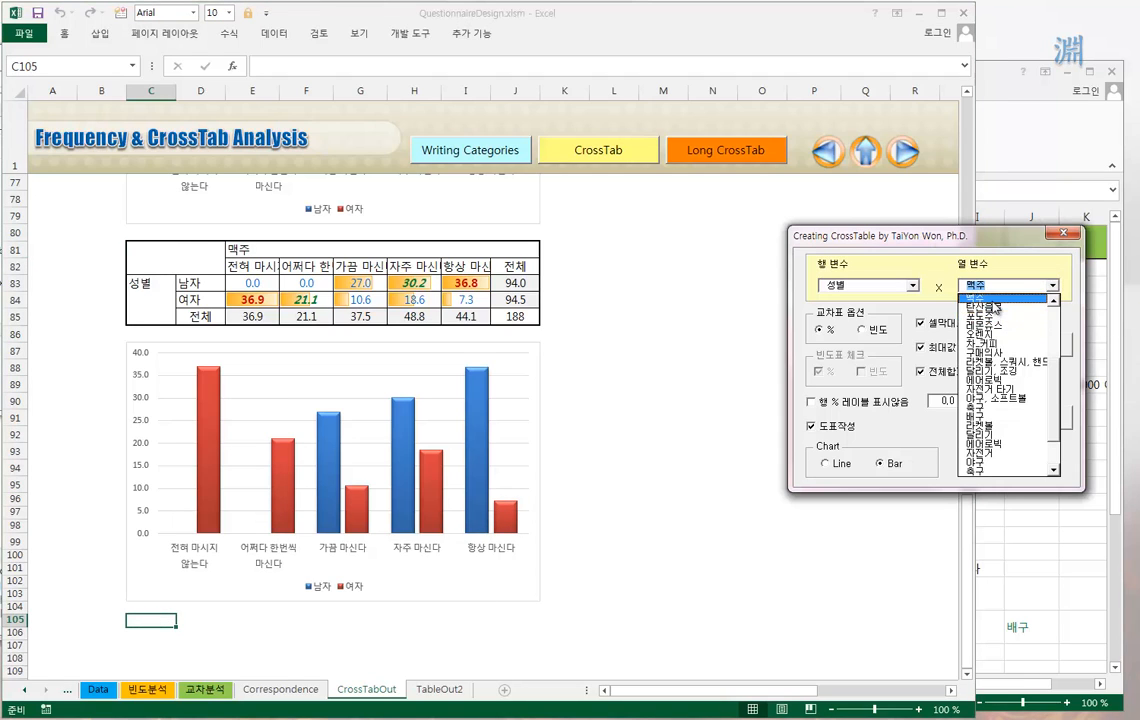
{"action": "left_click", "coordinate": [990, 305]}
{"action": "left_click", "coordinate": [1042, 346]}
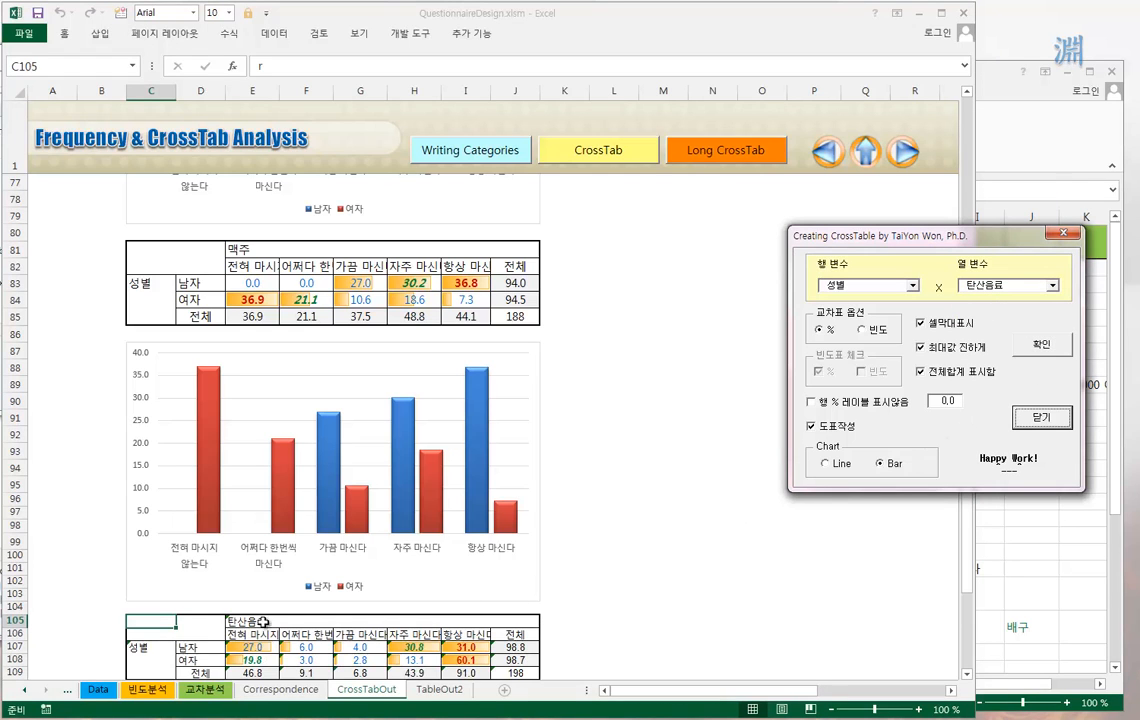
{"action": "scroll", "coordinate": [175, 615], "scroll_direction": "down", "scroll_amount": 6}
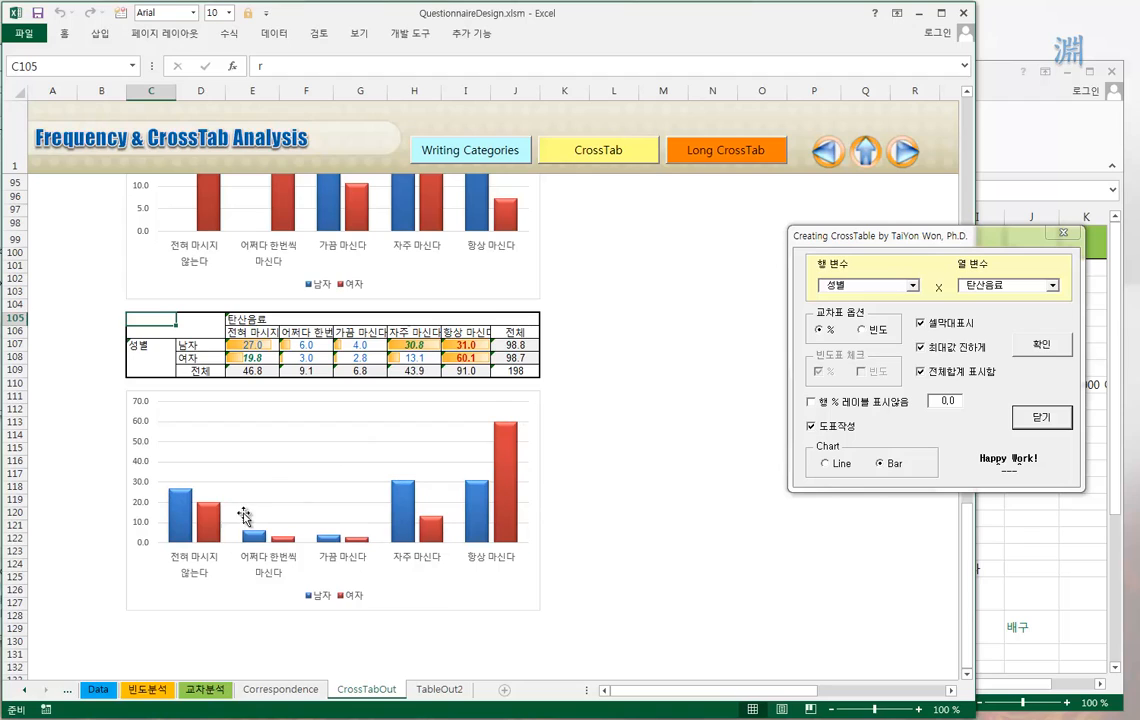
Step: Generate a 성별 by 포도주 cross table with a bar chart at C129 and look over the result
{"action": "left_click", "coordinate": [149, 628]}
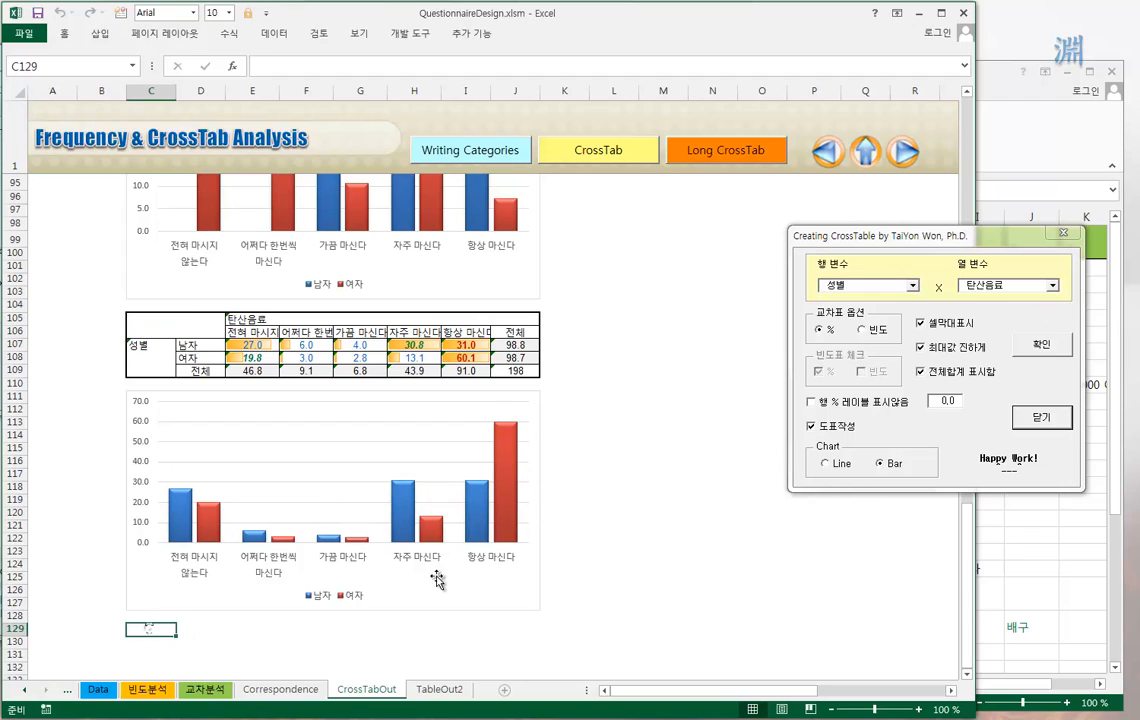
{"action": "left_click", "coordinate": [1054, 286]}
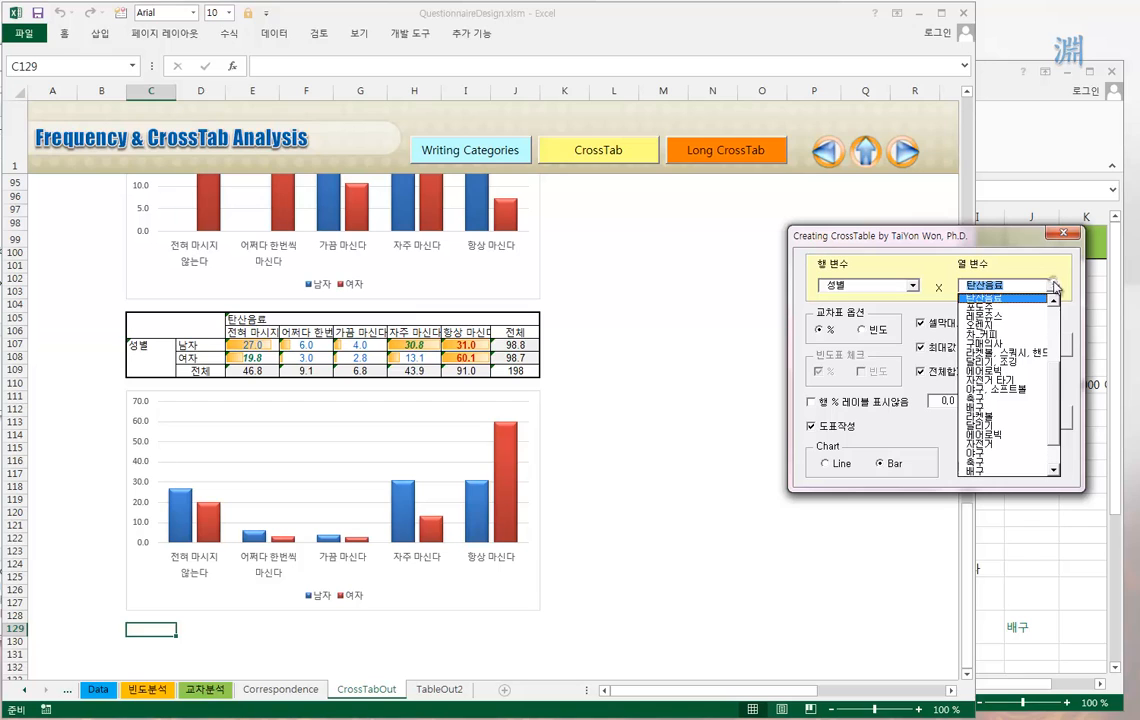
{"action": "left_click", "coordinate": [1007, 310]}
{"action": "left_click", "coordinate": [1042, 345]}
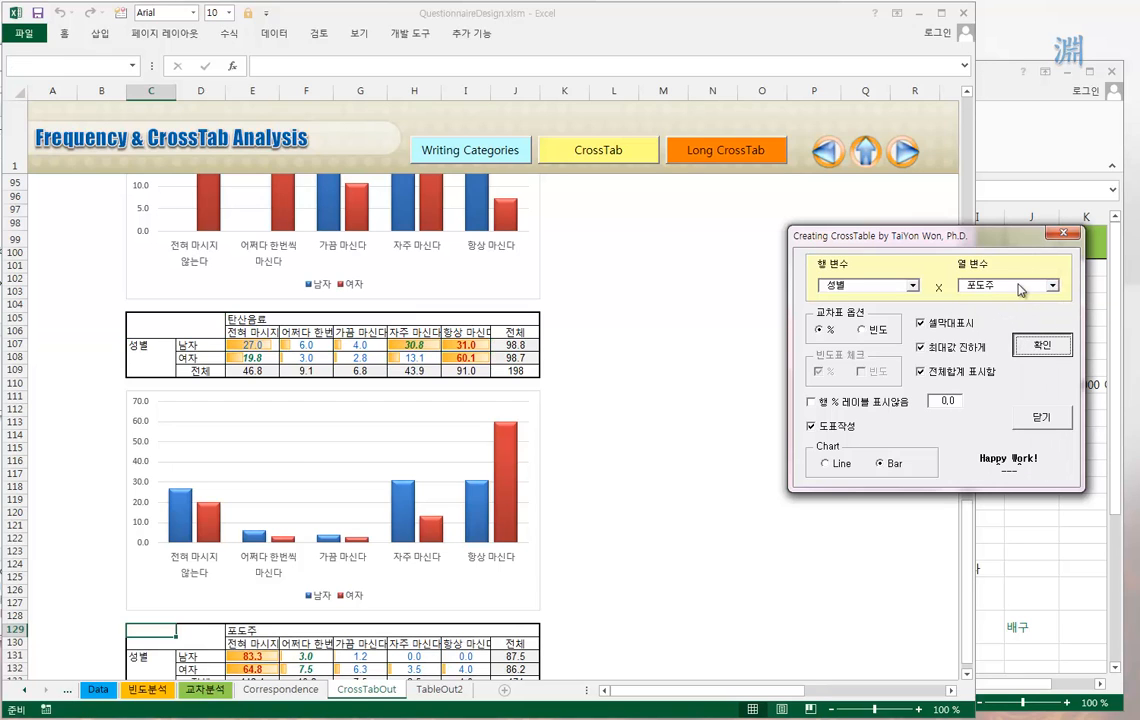
{"action": "left_click", "coordinate": [140, 644]}
{"action": "scroll", "coordinate": [134, 648], "scroll_direction": "down", "scroll_amount": 3}
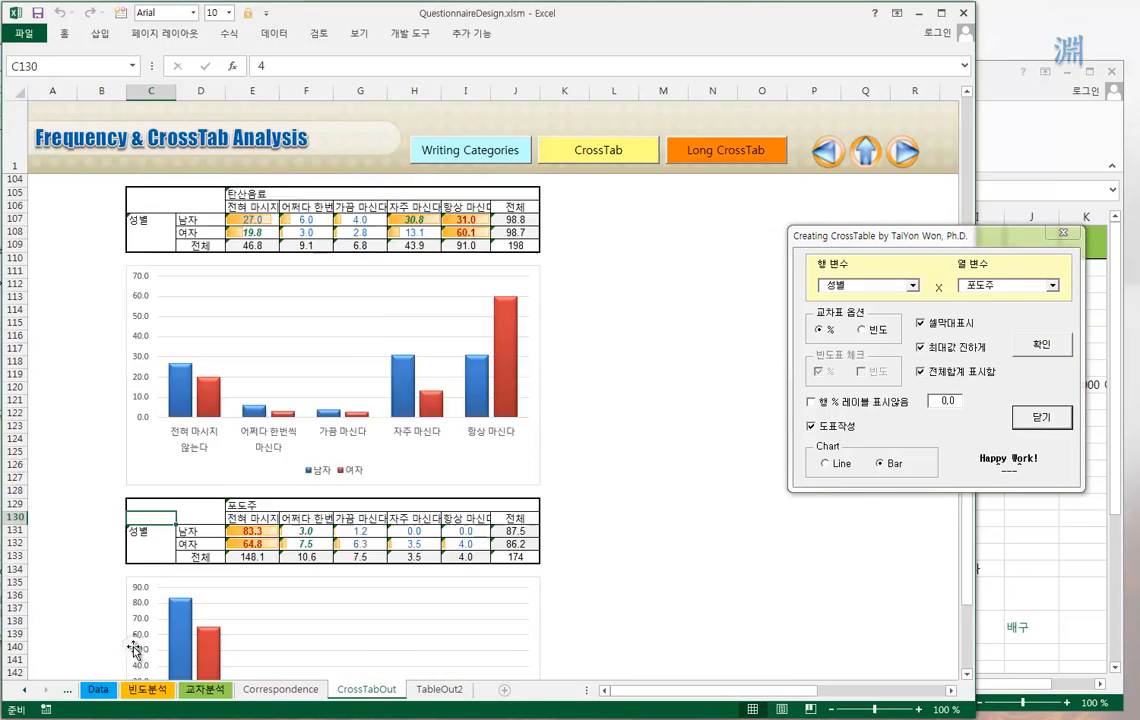
{"action": "scroll", "coordinate": [134, 648], "scroll_direction": "down", "scroll_amount": 4}
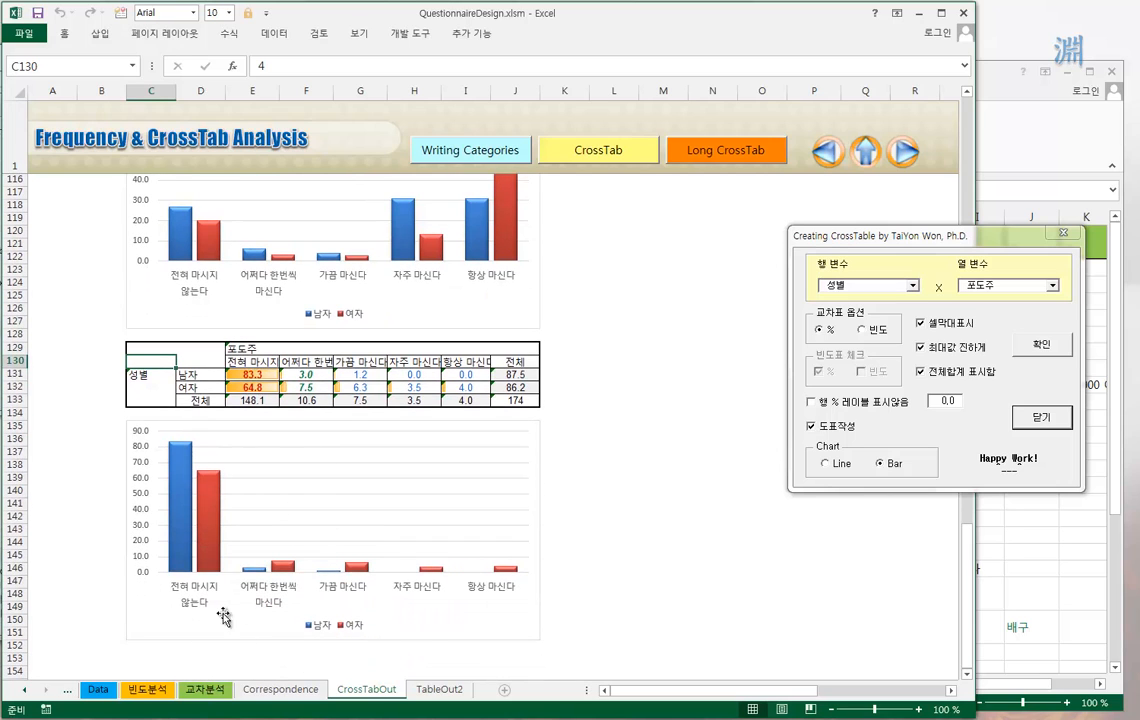
{"action": "scroll", "coordinate": [212, 535], "scroll_direction": "down", "scroll_amount": 2}
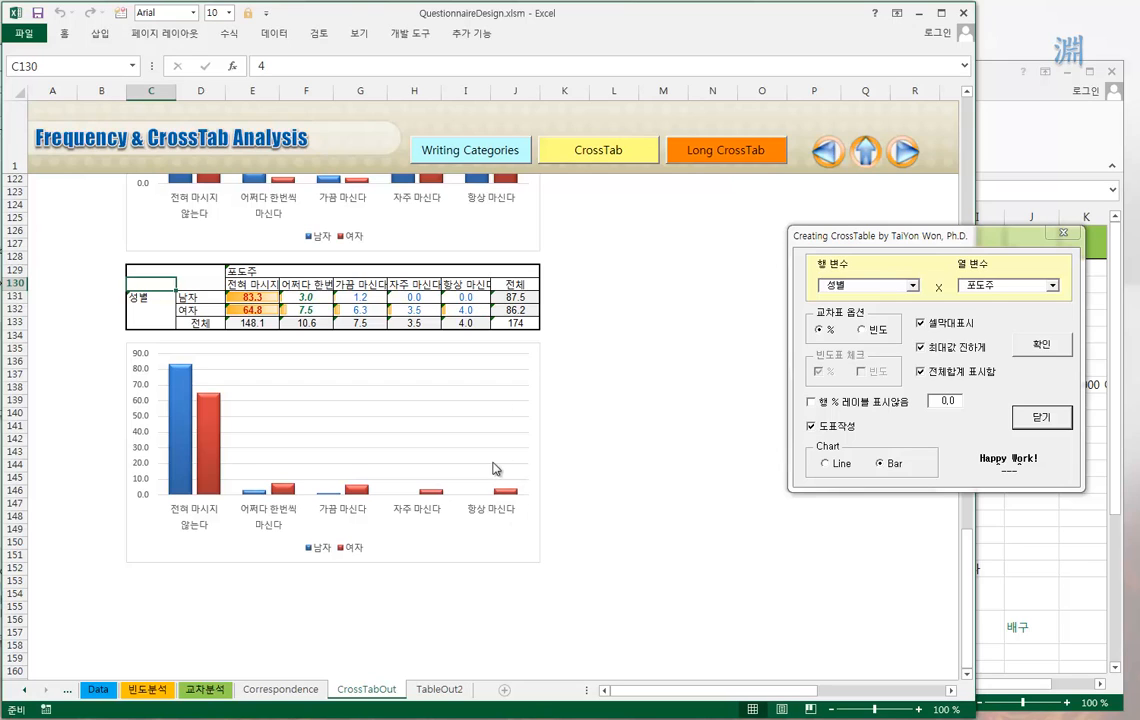
Step: Add a 성별 by 레몬쥬스 cross table with a bar chart at C153 and check its output
{"action": "left_click", "coordinate": [138, 581]}
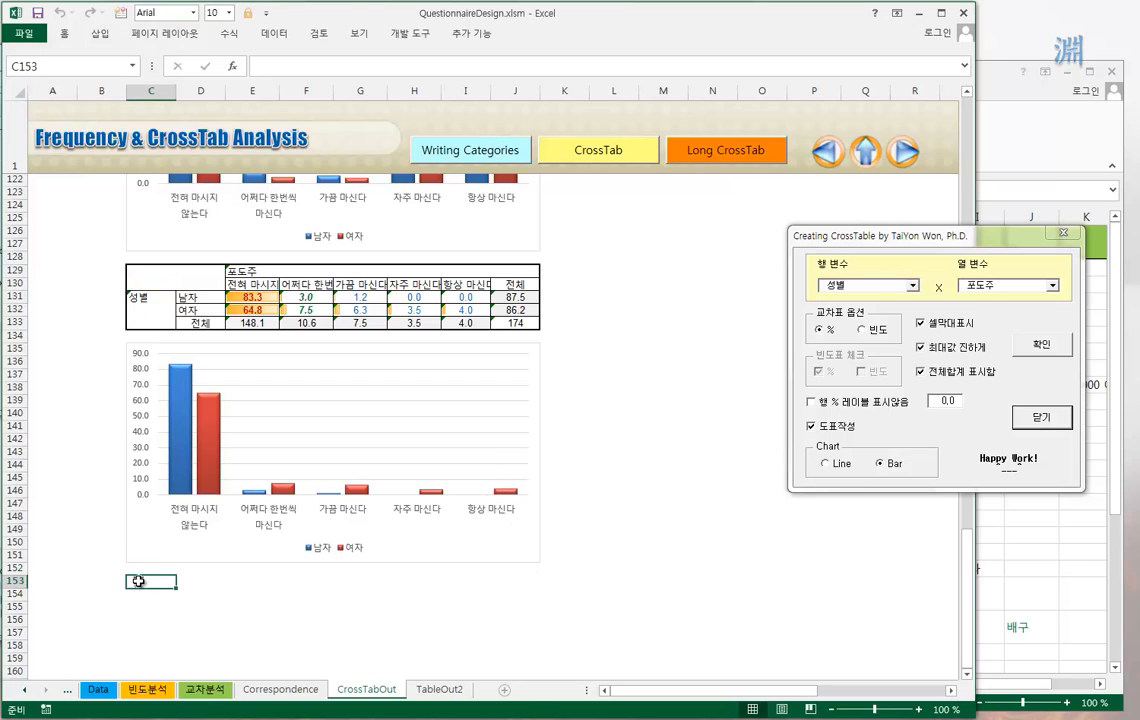
{"action": "left_click", "coordinate": [1053, 286]}
{"action": "left_click", "coordinate": [930, 305]}
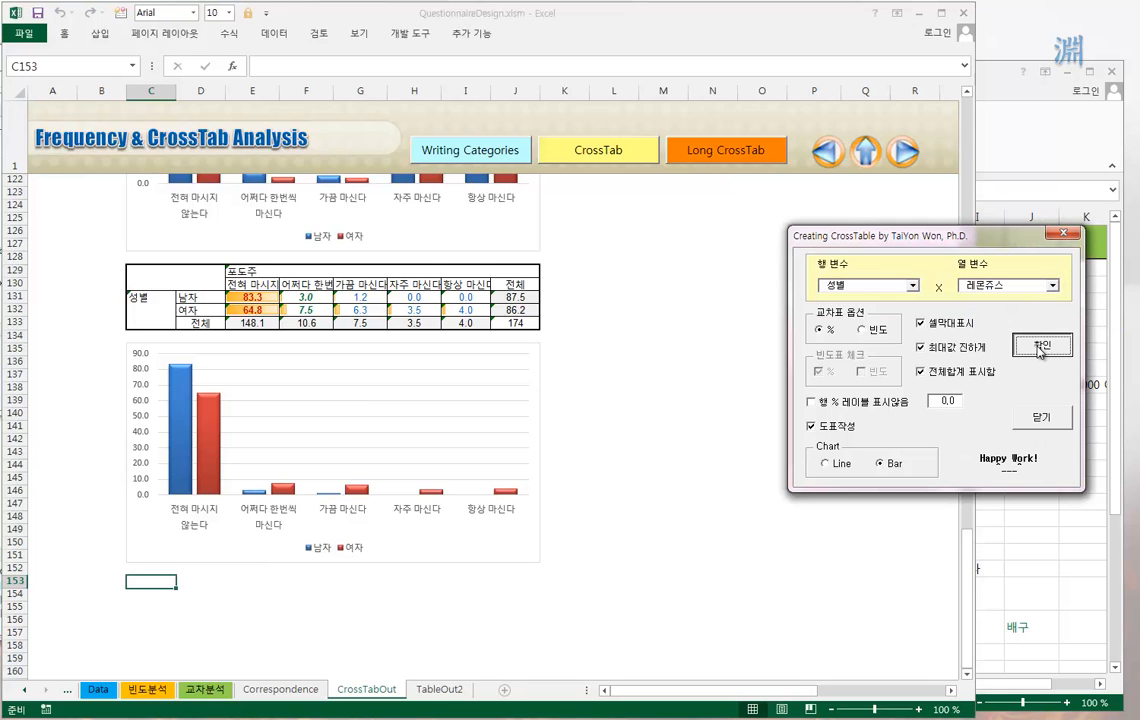
{"action": "left_click", "coordinate": [1040, 346]}
{"action": "left_click", "coordinate": [151, 595]}
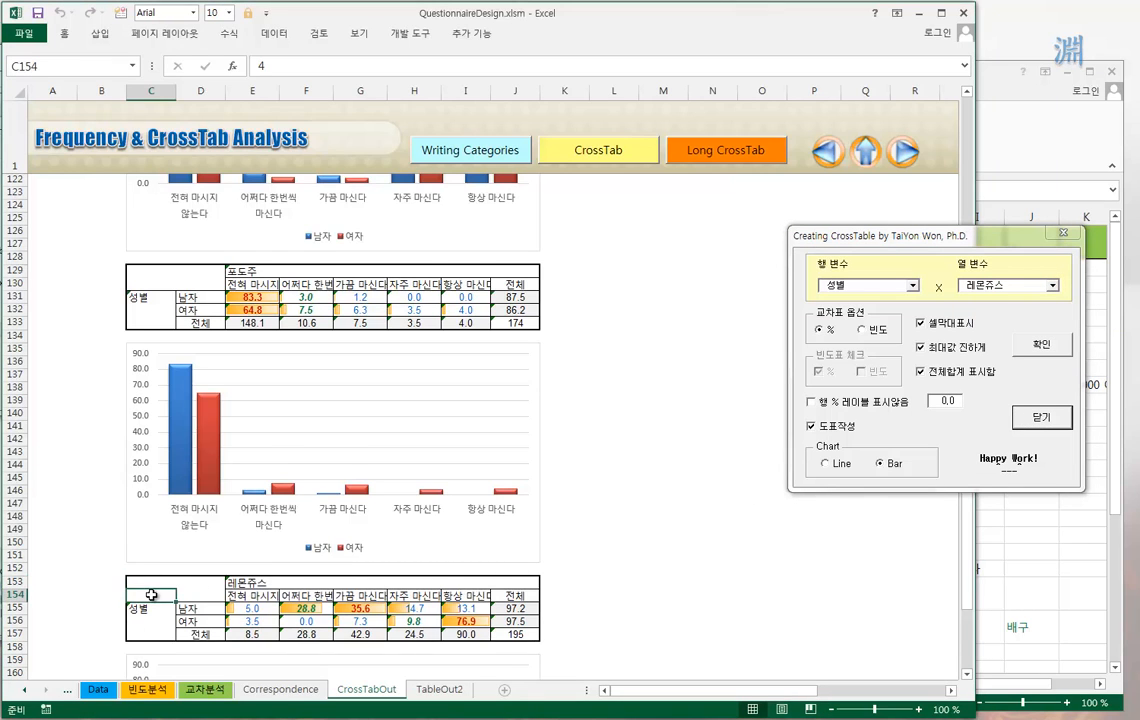
{"action": "scroll", "coordinate": [152, 590], "scroll_direction": "down", "scroll_amount": 6}
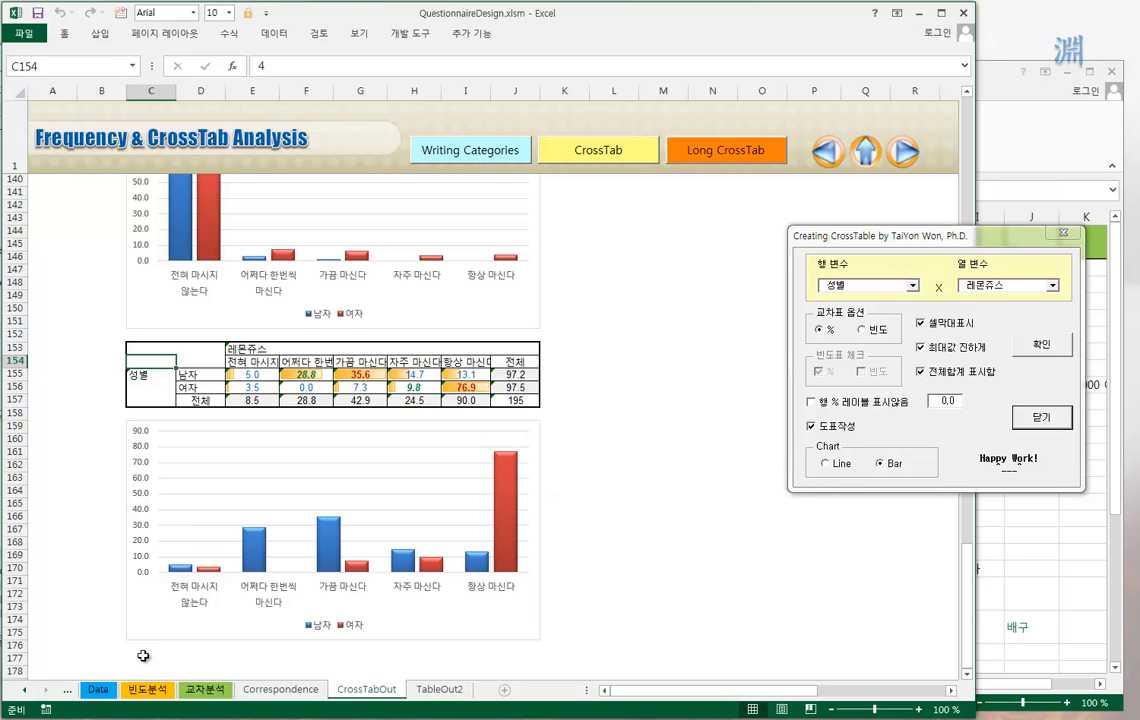
Step: Generate a 성별 by 오렌지 cross table with a bar chart at C177 and review the chart
{"action": "left_click", "coordinate": [143, 656]}
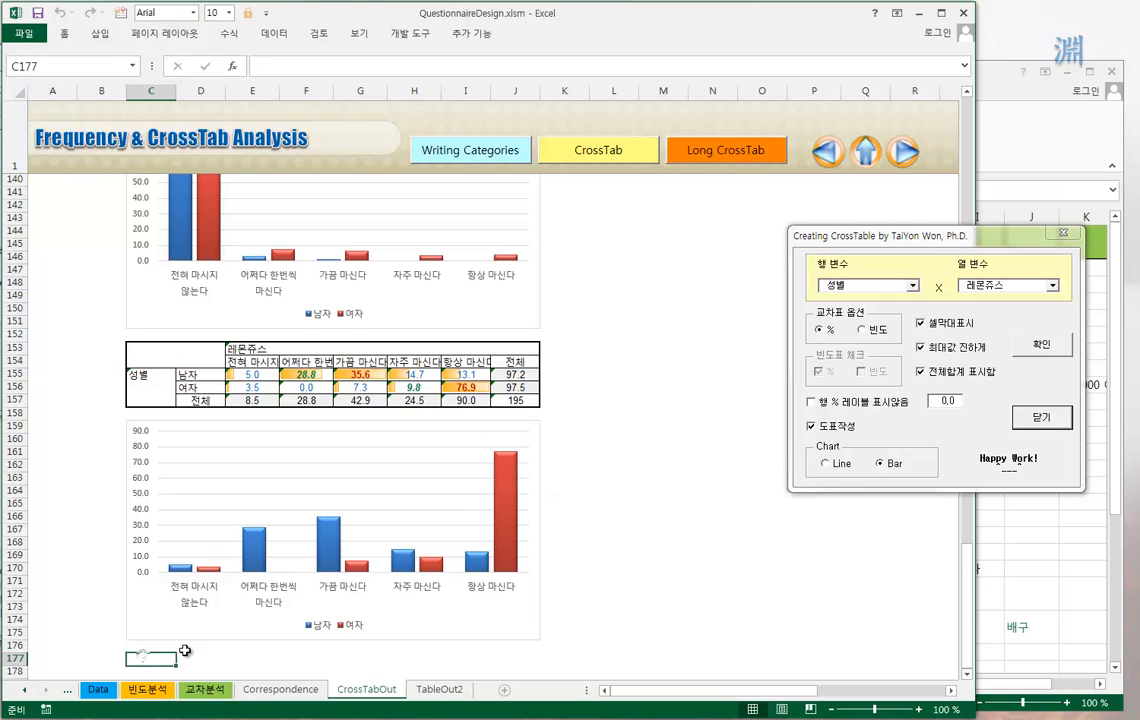
{"action": "left_click", "coordinate": [1053, 286]}
{"action": "left_click", "coordinate": [1000, 262]}
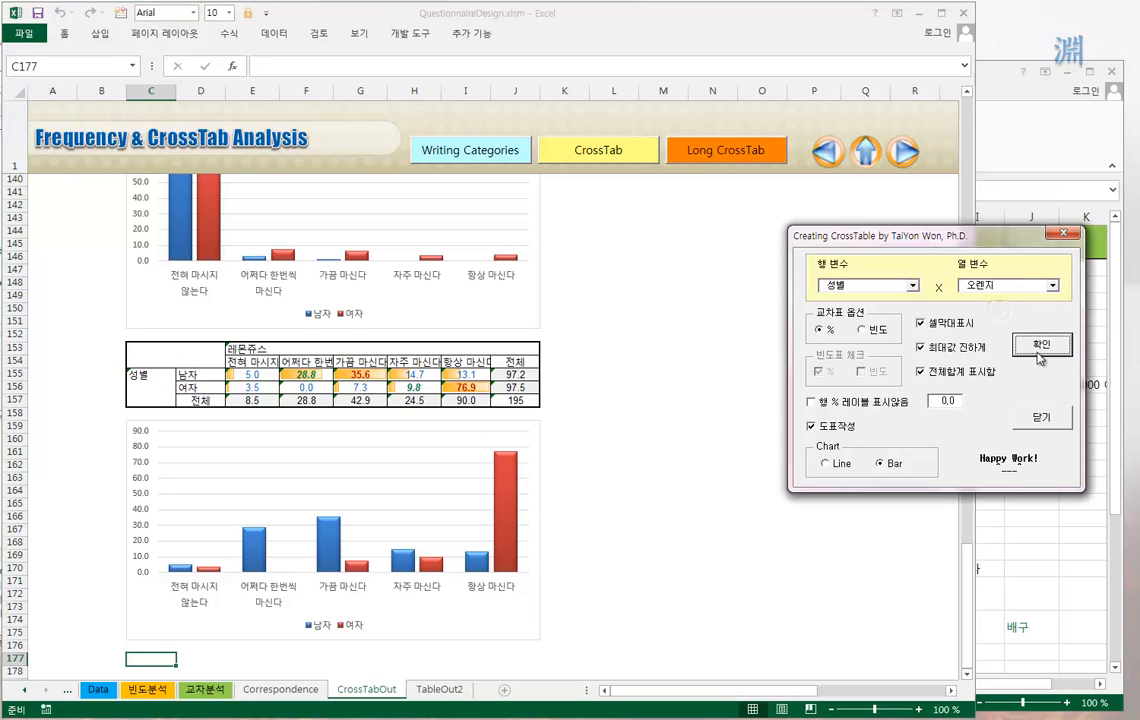
{"action": "left_click", "coordinate": [1039, 350]}
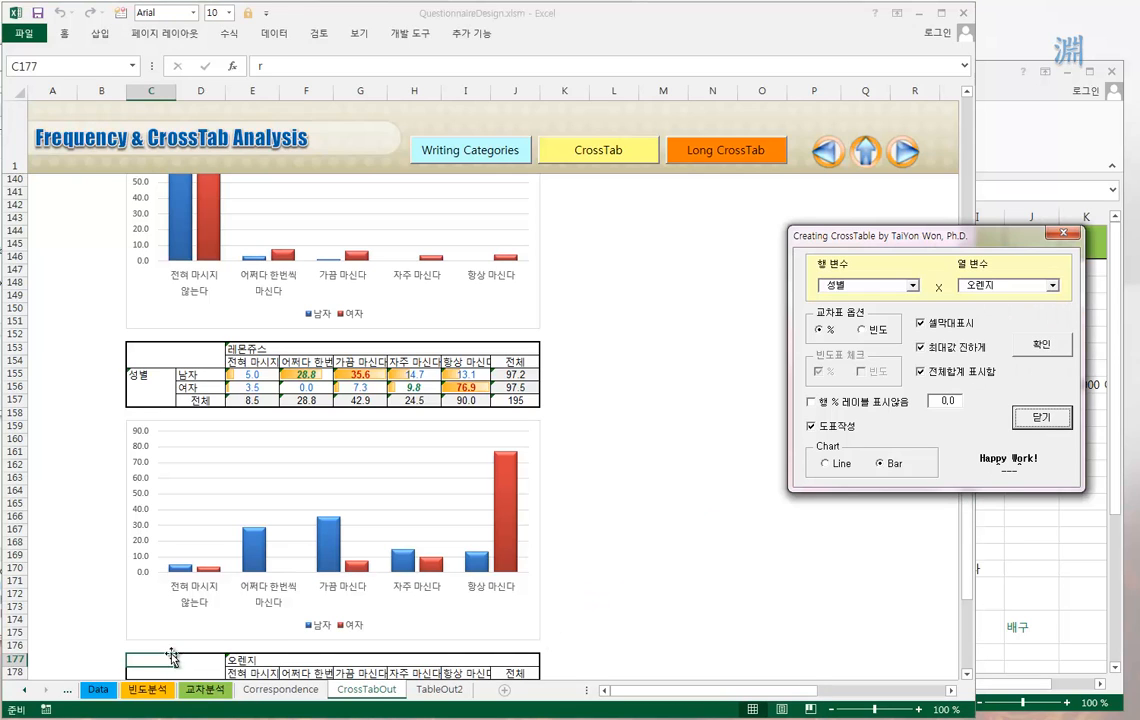
{"action": "scroll", "coordinate": [160, 660], "scroll_direction": "down", "scroll_amount": 4}
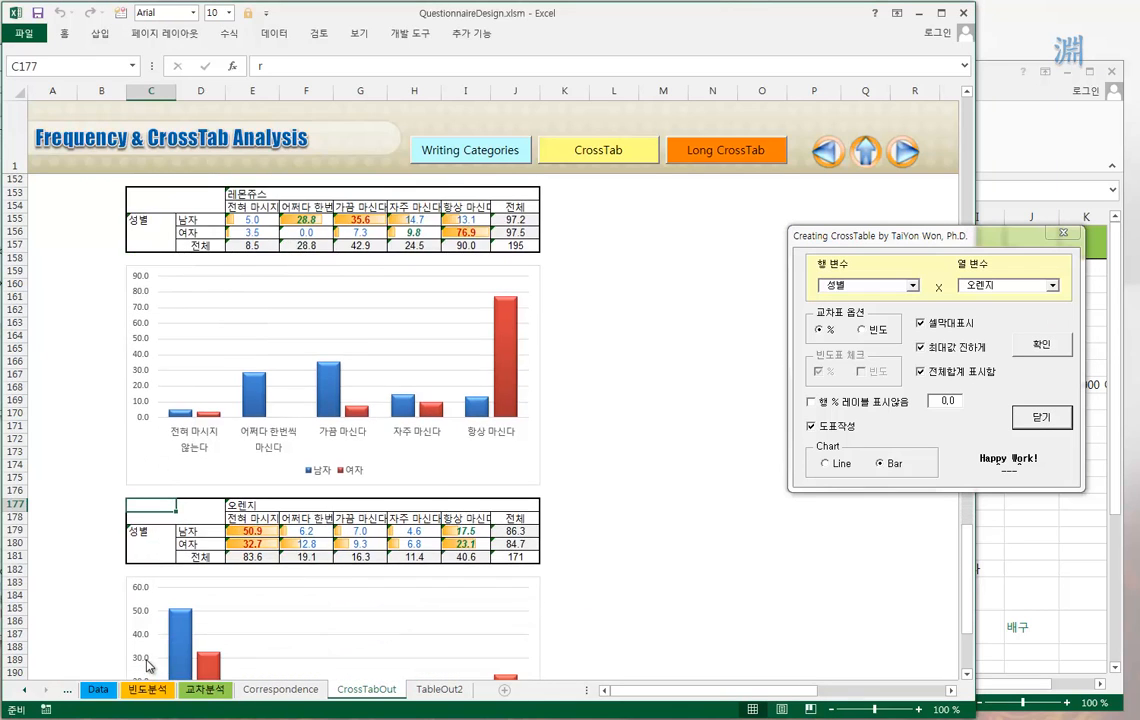
{"action": "scroll", "coordinate": [148, 660], "scroll_direction": "down", "scroll_amount": 5}
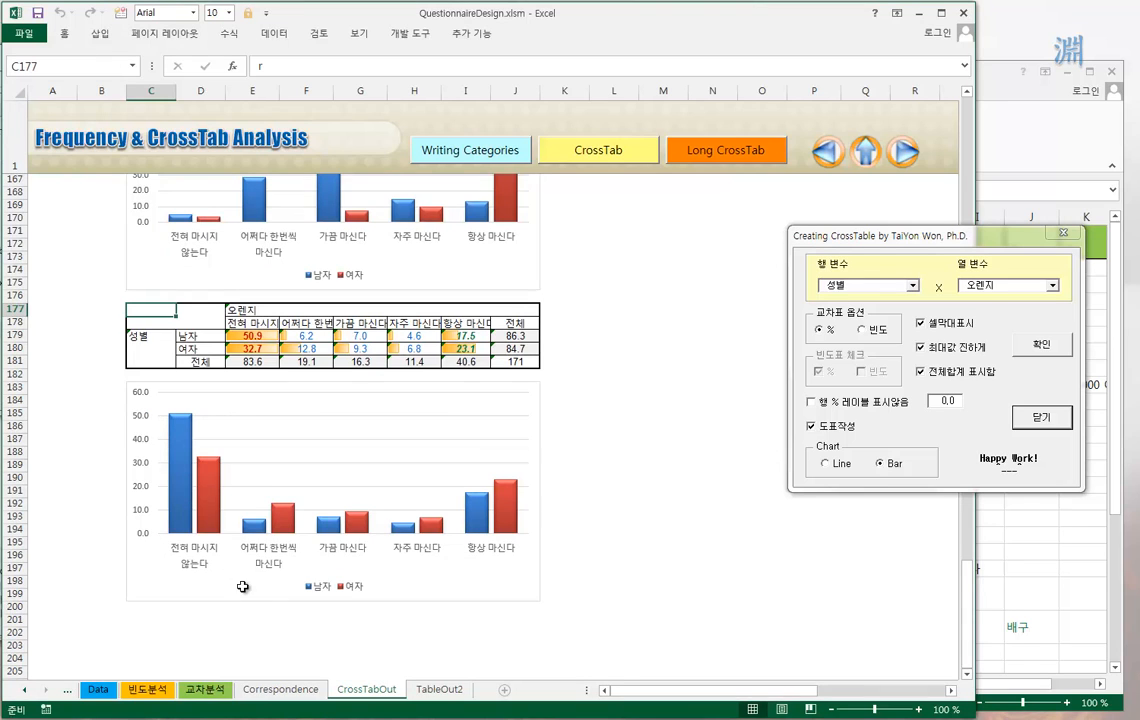
{"action": "scroll", "coordinate": [321, 524], "scroll_direction": "down", "scroll_amount": 2}
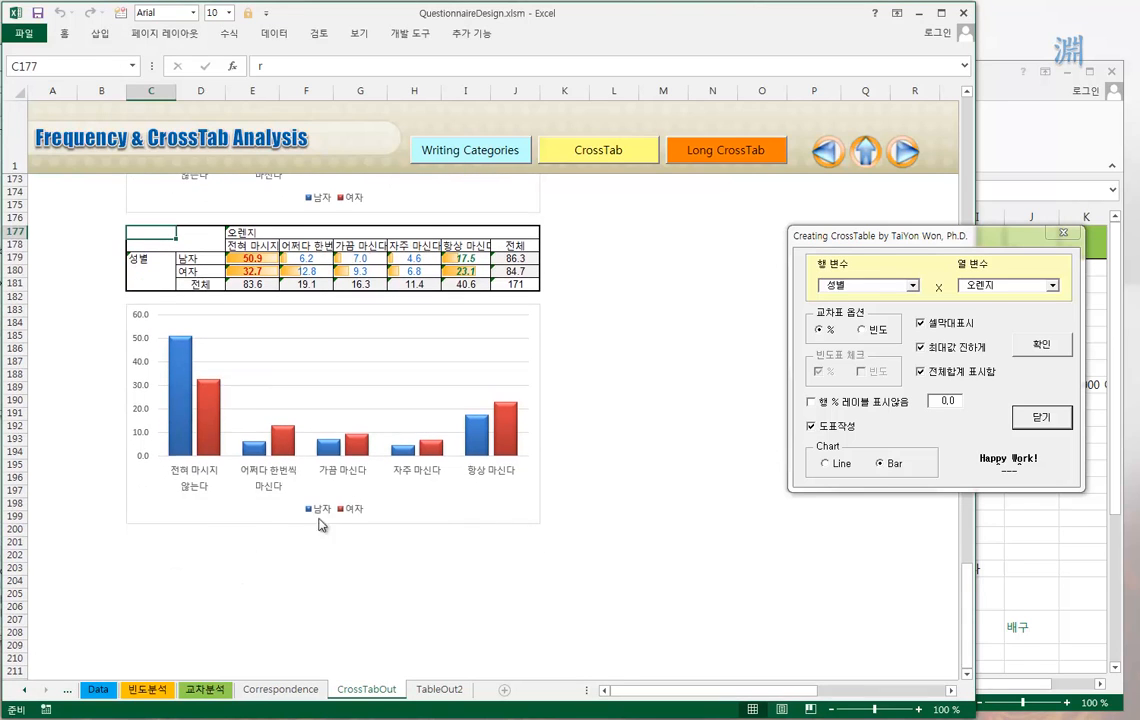
Step: Create a 성별 by 차_커피 cross table with a bar chart at C201 and view the output
{"action": "left_click", "coordinate": [138, 541]}
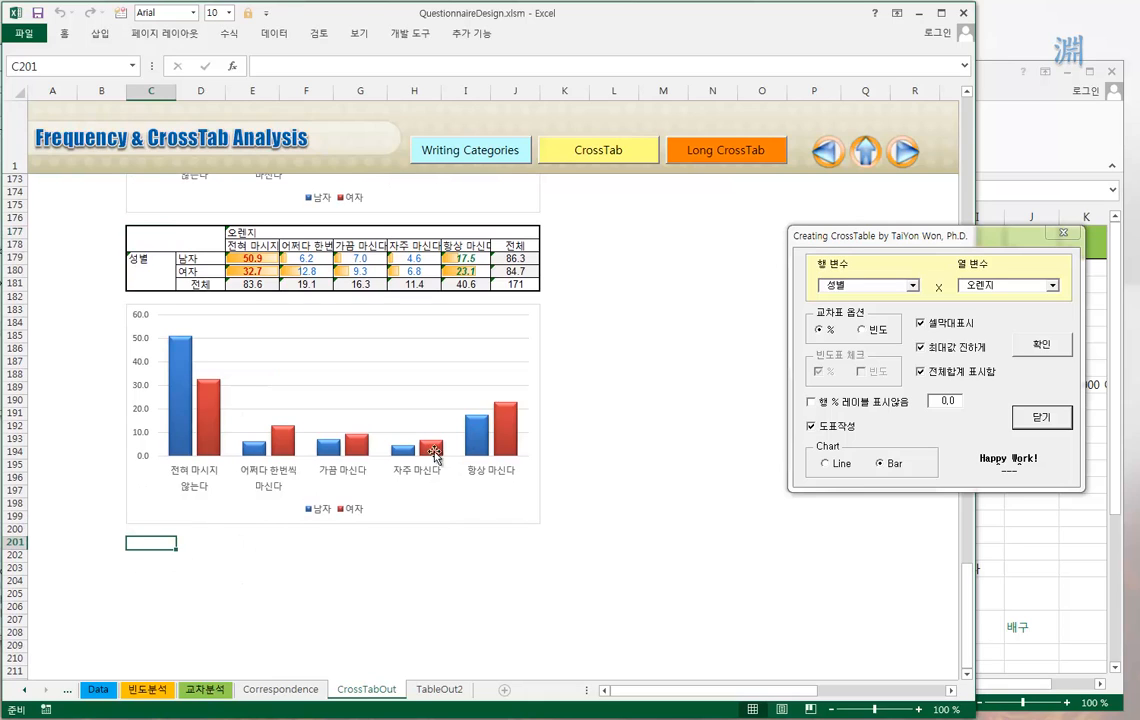
{"action": "left_click", "coordinate": [1052, 285]}
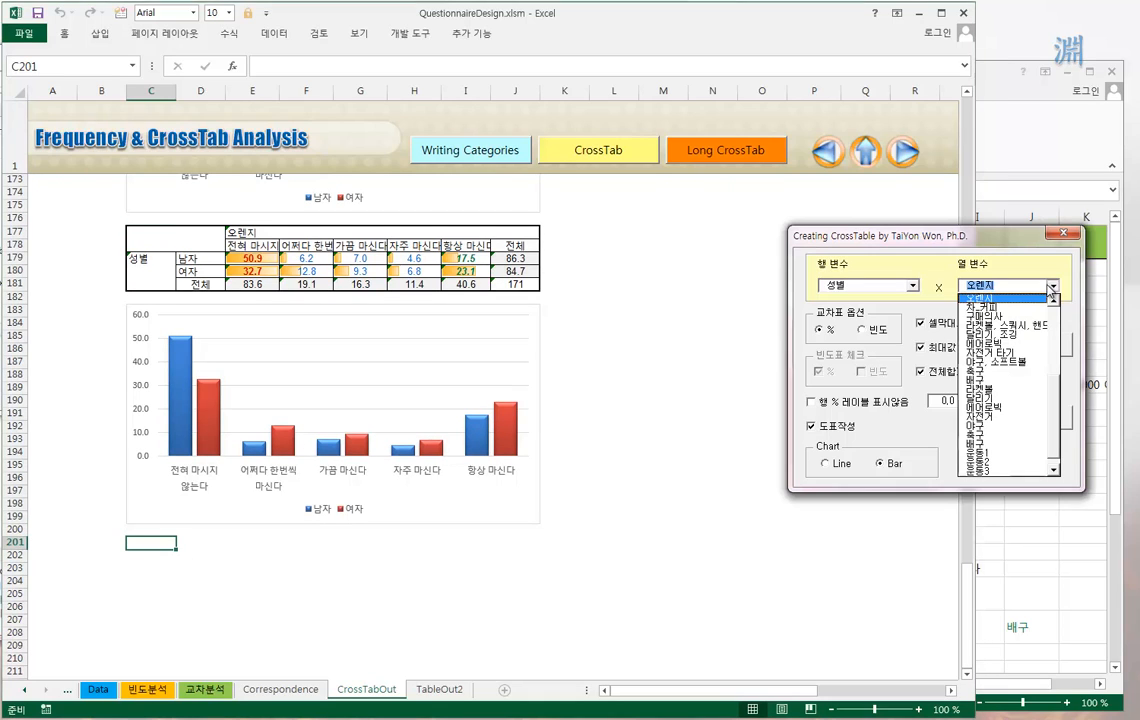
{"action": "left_click", "coordinate": [1004, 308]}
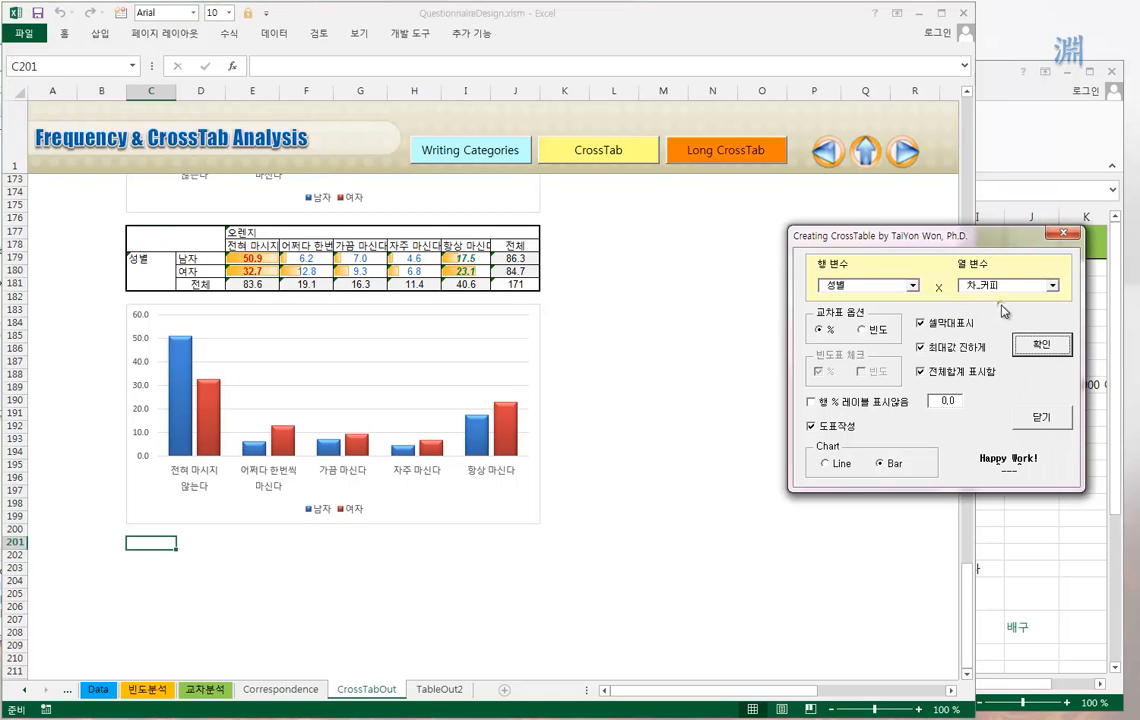
{"action": "left_click", "coordinate": [1038, 347]}
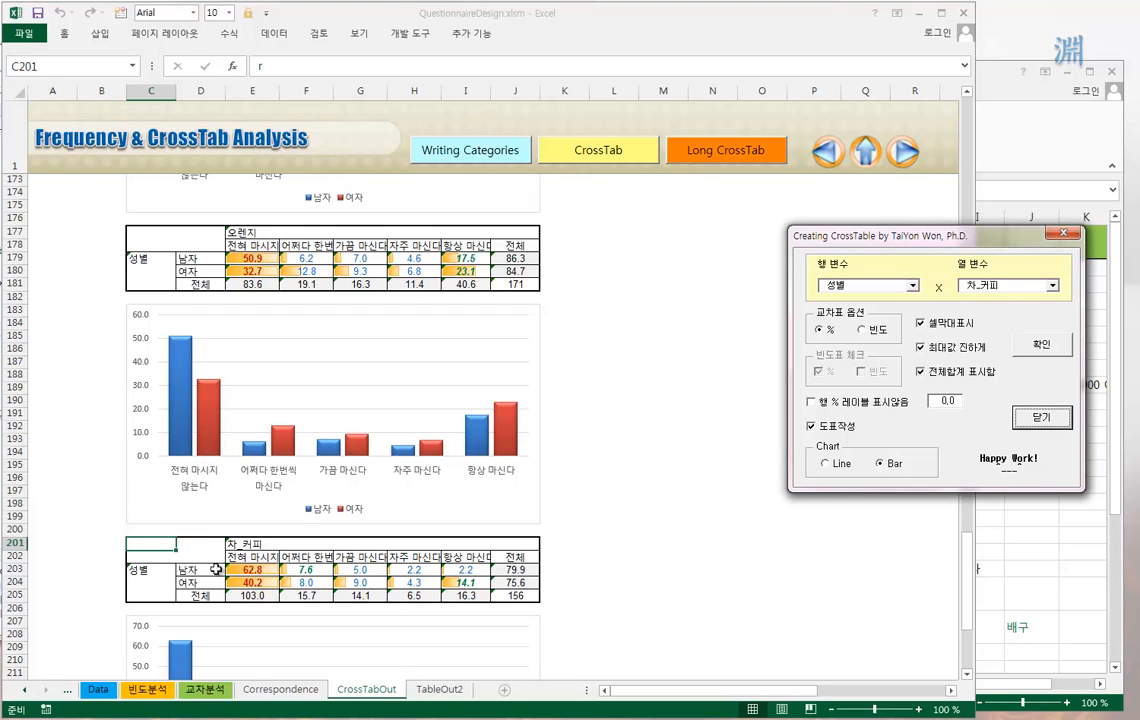
{"action": "scroll", "coordinate": [160, 550], "scroll_direction": "down", "scroll_amount": 5}
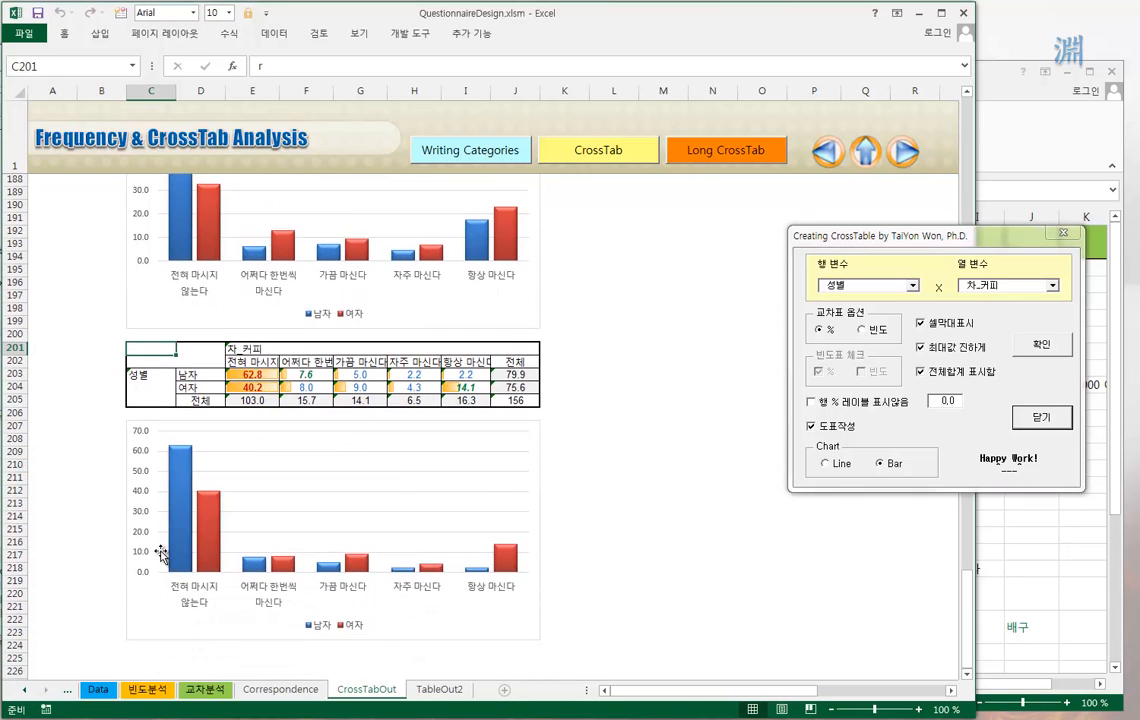
Step: Review the 성별 cross tables and bar charts from 차_커피 back to 맥주 and down again on CrossTabOut
{"action": "scroll", "coordinate": [278, 580], "scroll_direction": "up", "scroll_amount": 10}
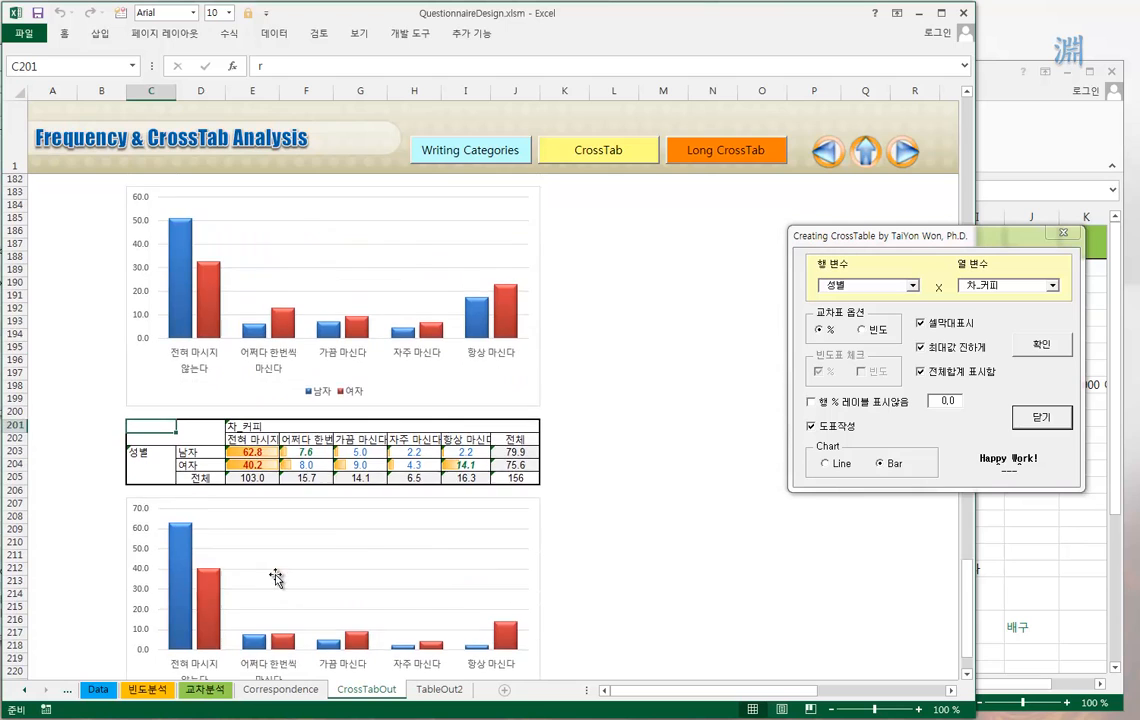
{"action": "scroll", "coordinate": [276, 578], "scroll_direction": "up", "scroll_amount": 4}
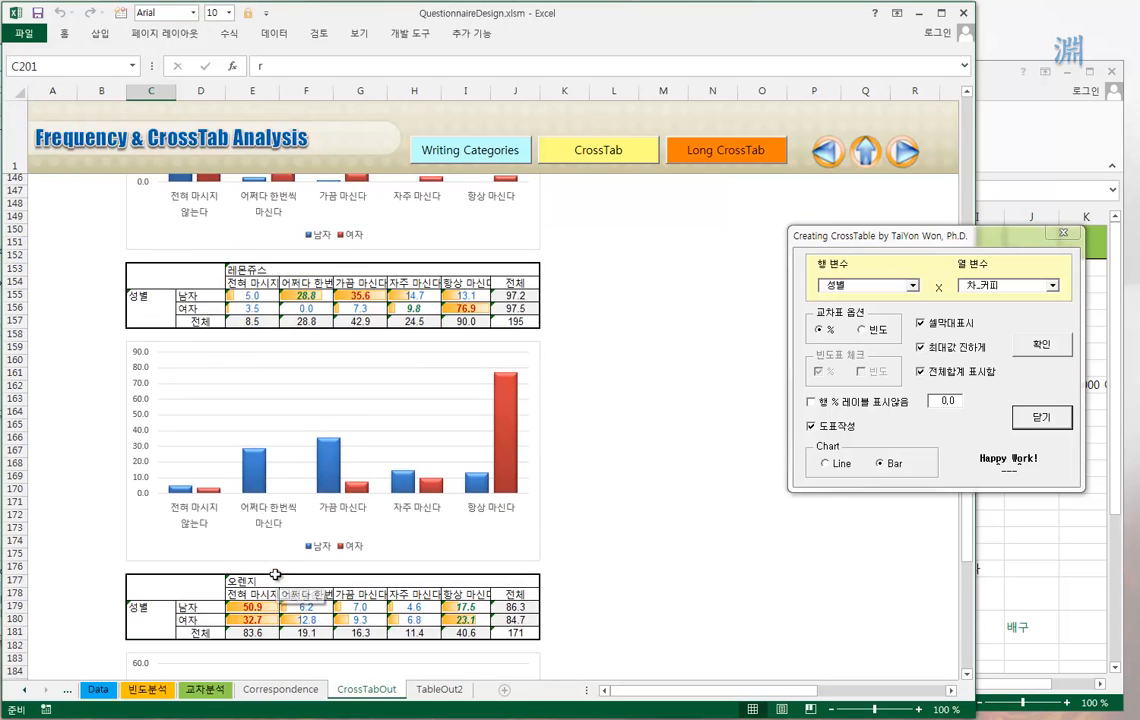
{"action": "scroll", "coordinate": [527, 489], "scroll_direction": "up", "scroll_amount": 5}
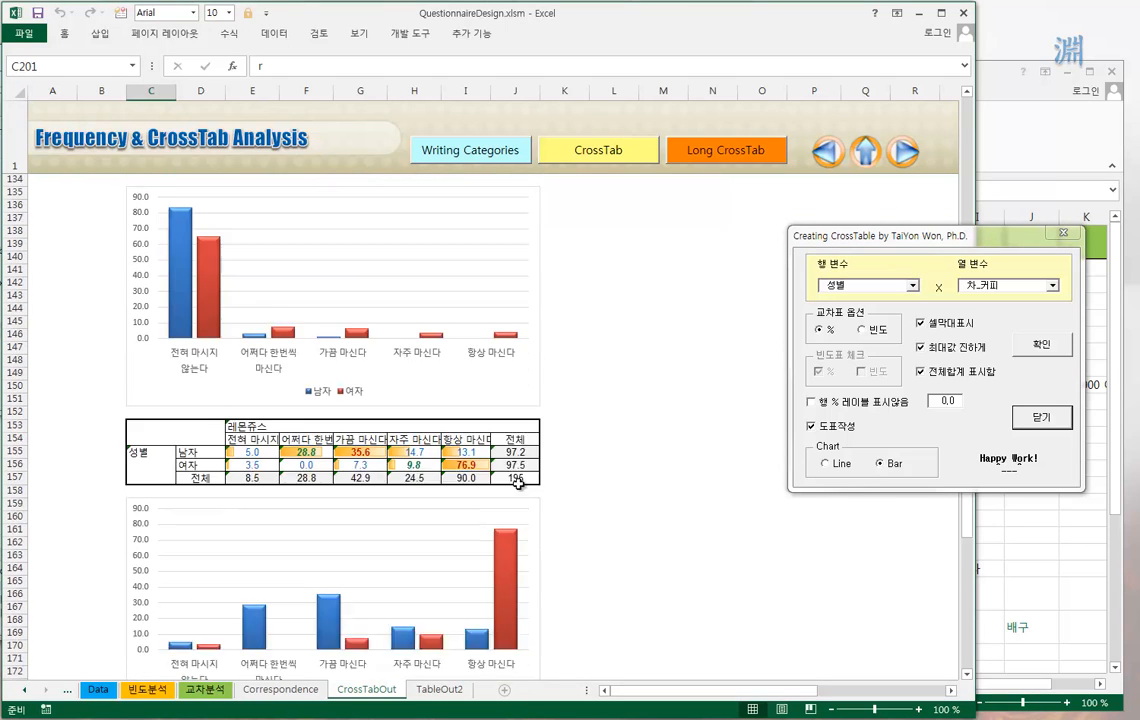
{"action": "scroll", "coordinate": [155, 267], "scroll_direction": "up", "scroll_amount": 3}
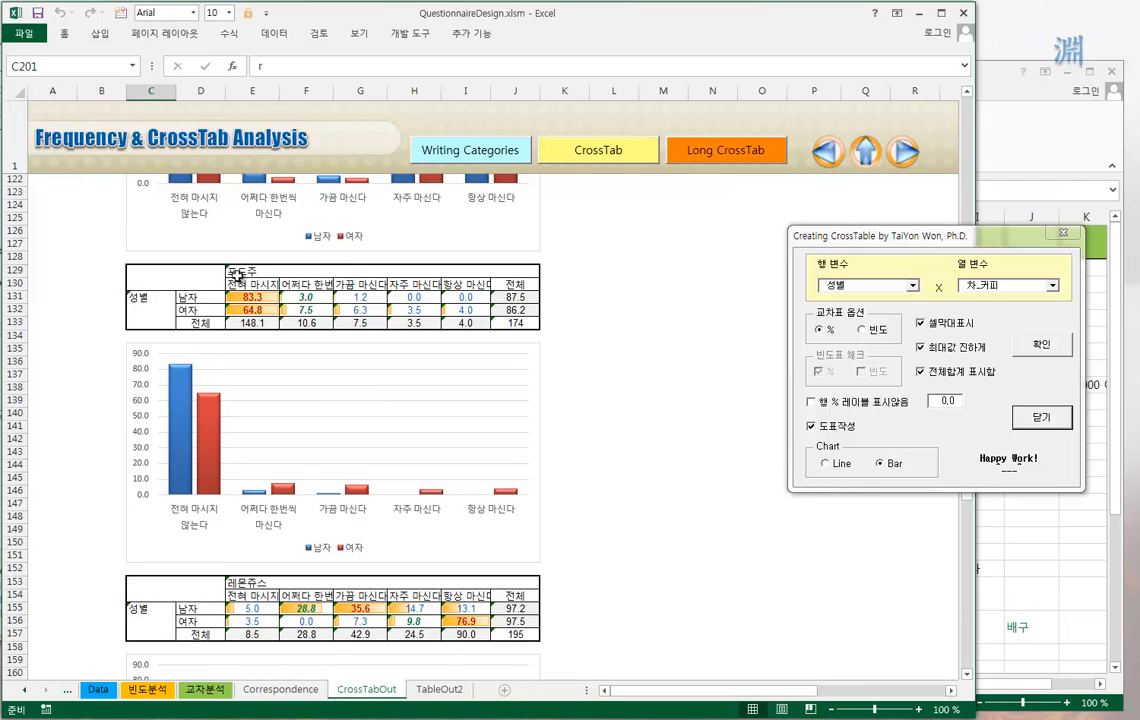
{"action": "scroll", "coordinate": [226, 453], "scroll_direction": "up", "scroll_amount": 3}
{"action": "scroll", "coordinate": [196, 460], "scroll_direction": "up", "scroll_amount": 19}
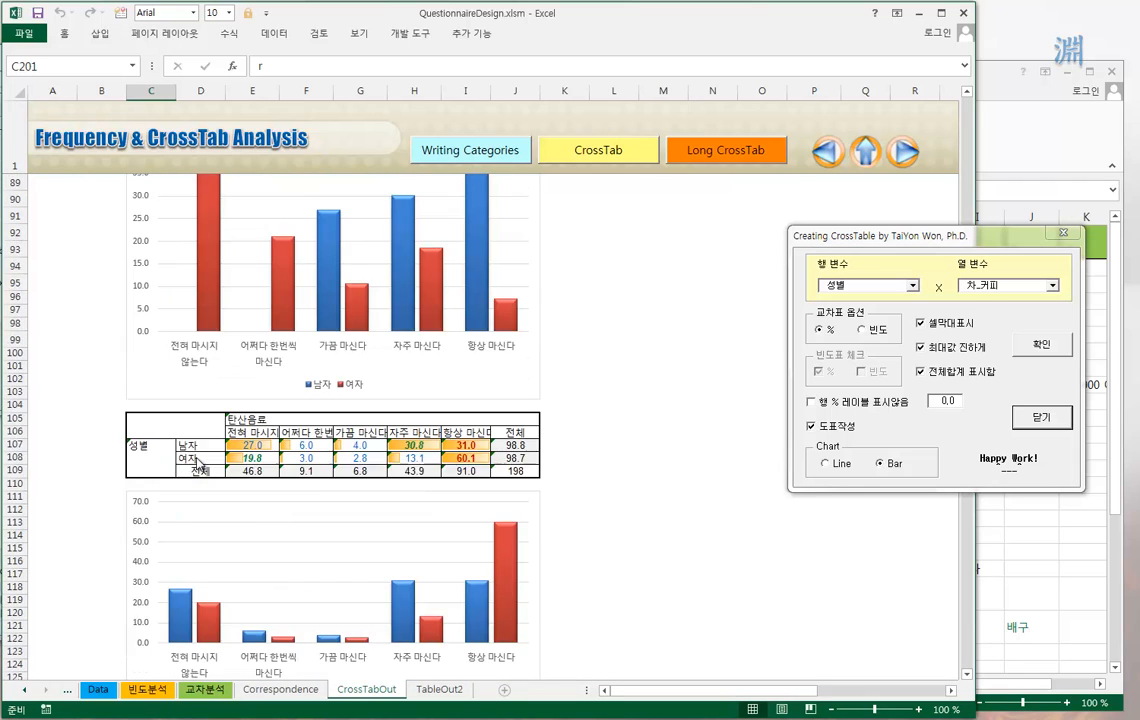
{"action": "scroll", "coordinate": [197, 463], "scroll_direction": "down", "scroll_amount": 20}
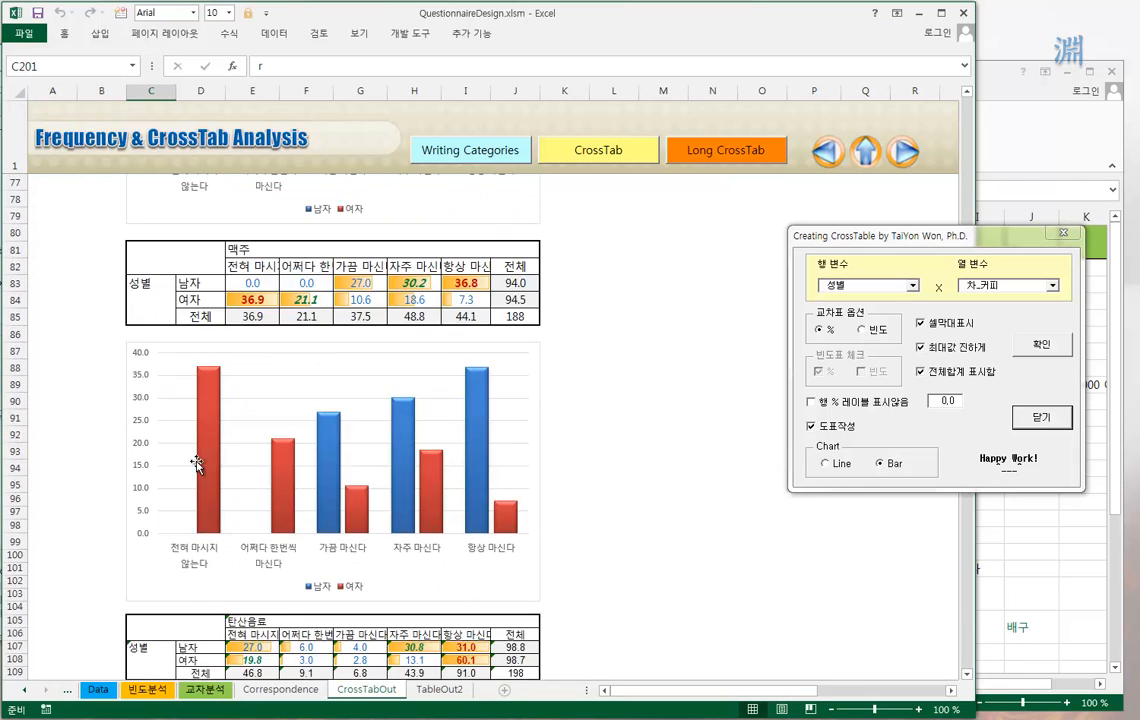
{"action": "scroll", "coordinate": [197, 463], "scroll_direction": "down", "scroll_amount": 4}
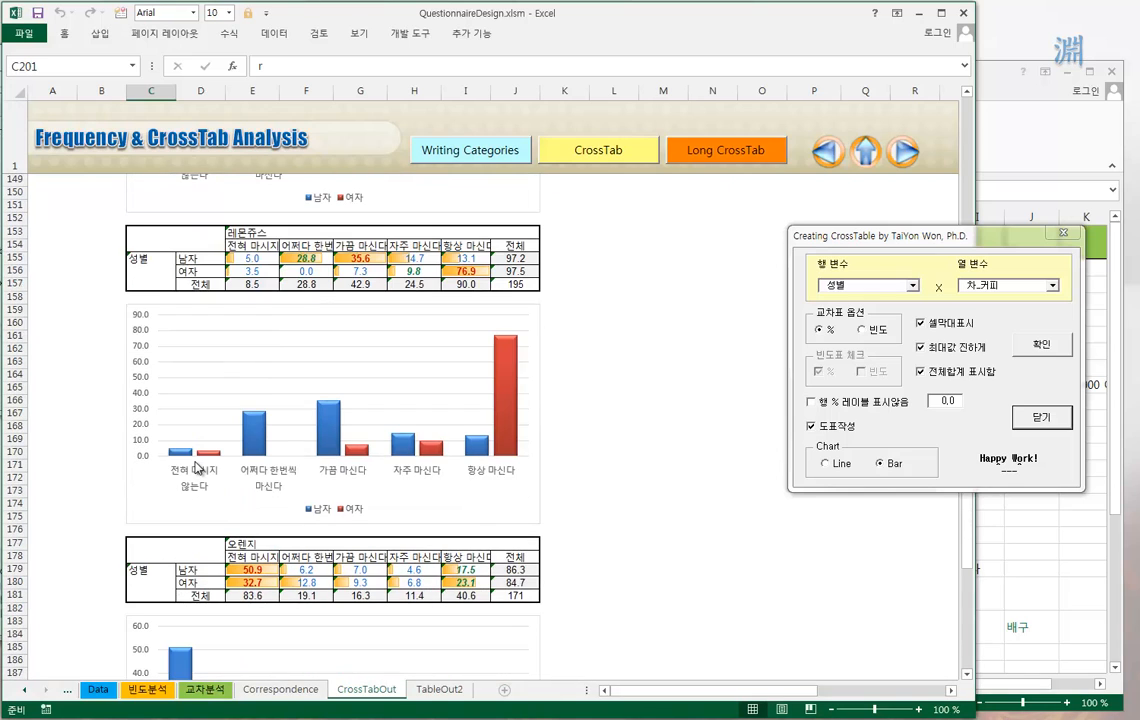
{"action": "scroll", "coordinate": [196, 485], "scroll_direction": "down", "scroll_amount": 3}
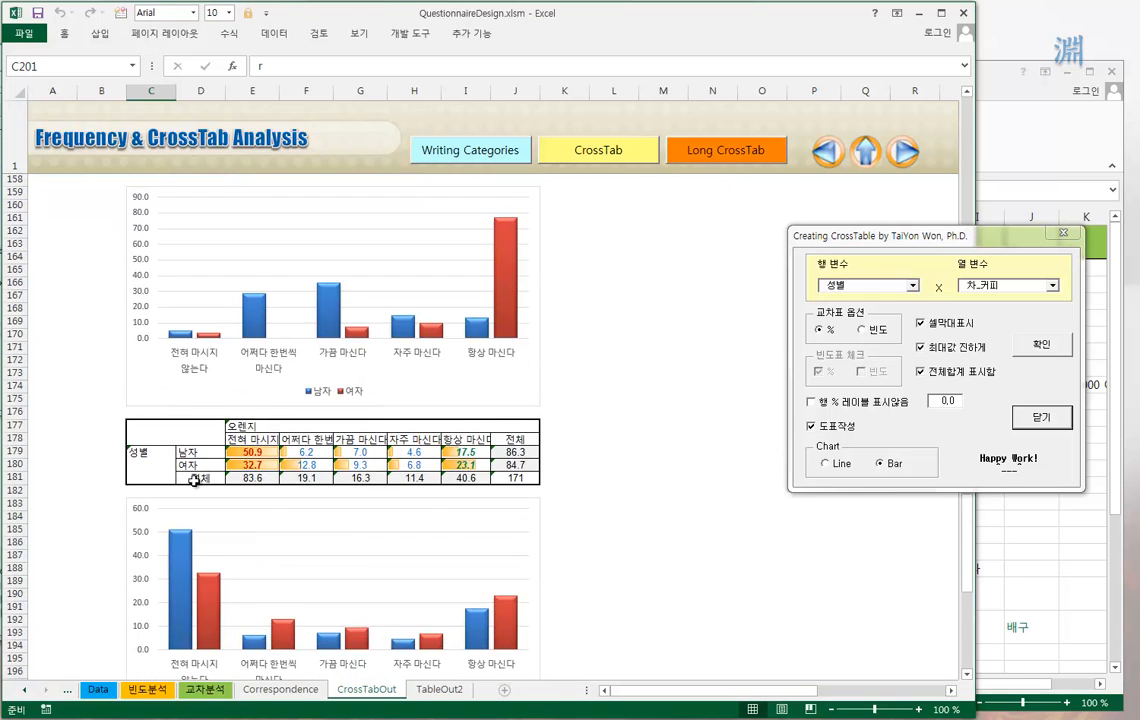
{"action": "scroll", "coordinate": [180, 515], "scroll_direction": "down", "scroll_amount": 4}
{"action": "scroll", "coordinate": [221, 546], "scroll_direction": "down", "scroll_amount": 5}
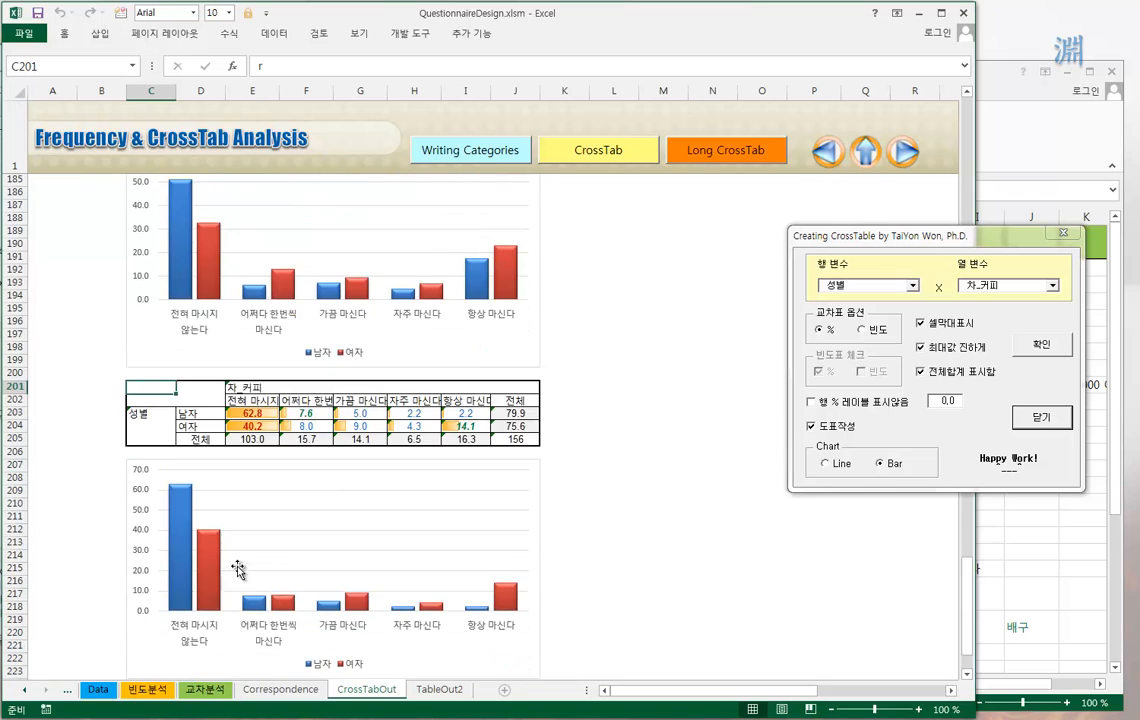
Step: Examine the 성별 by 차_커피 cross table, its totals and category rows, together with its bar chart
{"action": "scroll", "coordinate": [245, 556], "scroll_direction": "up", "scroll_amount": 2}
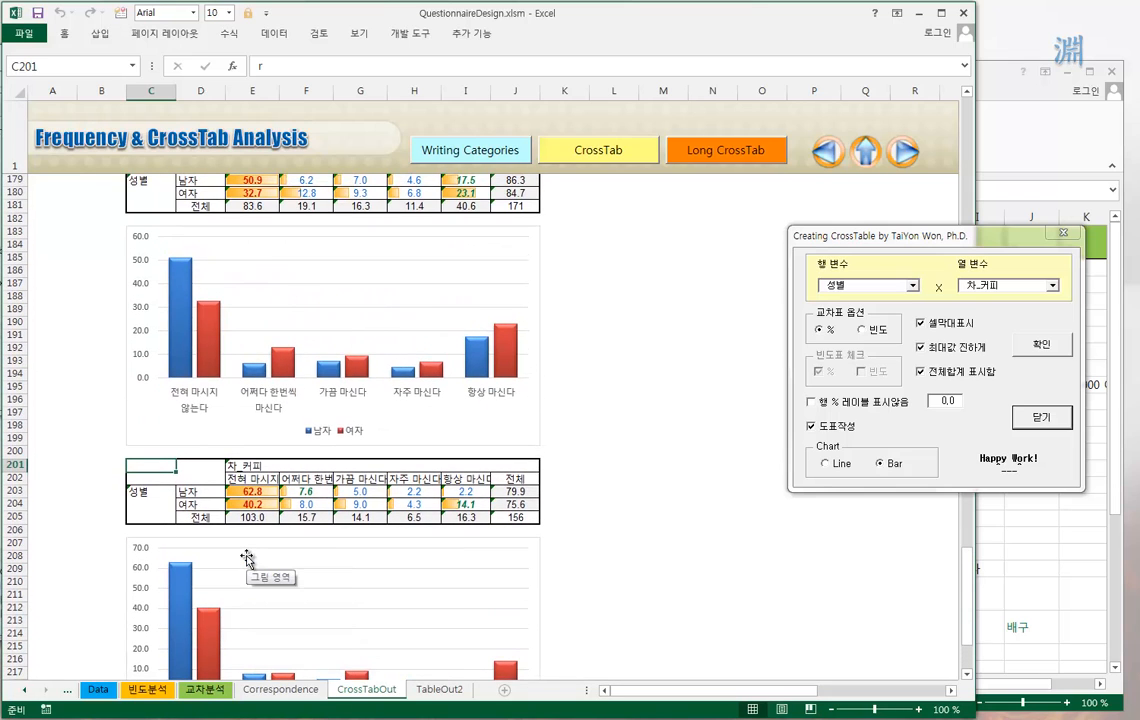
{"action": "scroll", "coordinate": [246, 557], "scroll_direction": "down", "scroll_amount": 2}
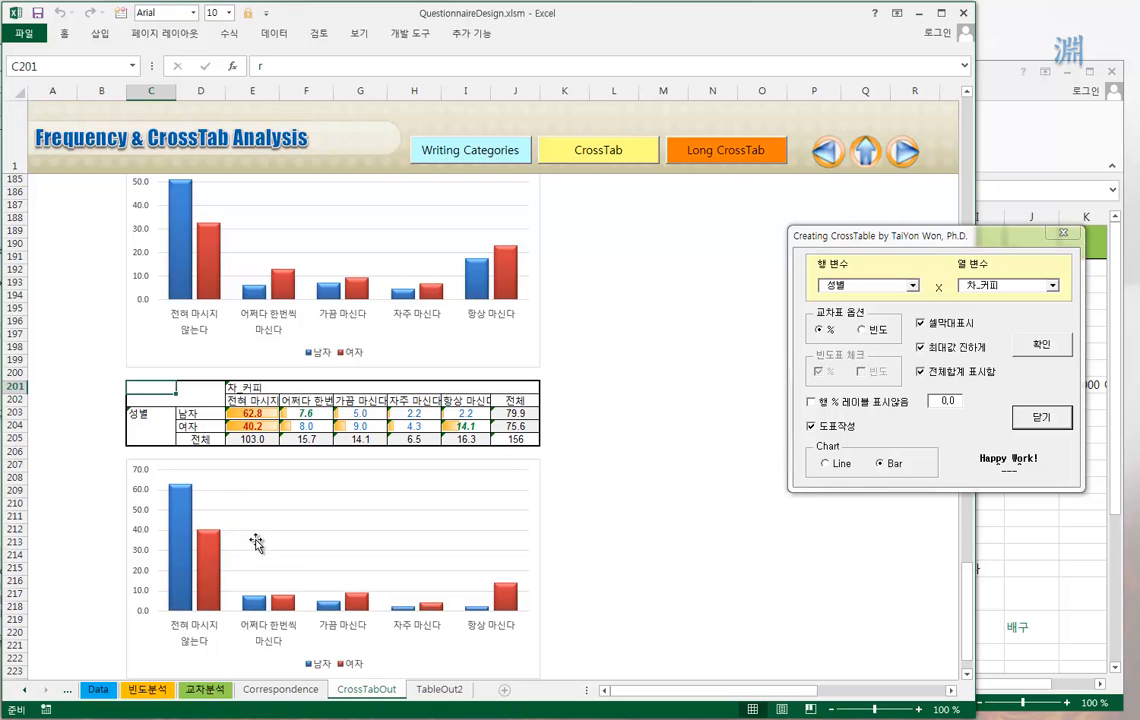
{"action": "scroll", "coordinate": [311, 501], "scroll_direction": "up", "scroll_amount": 3}
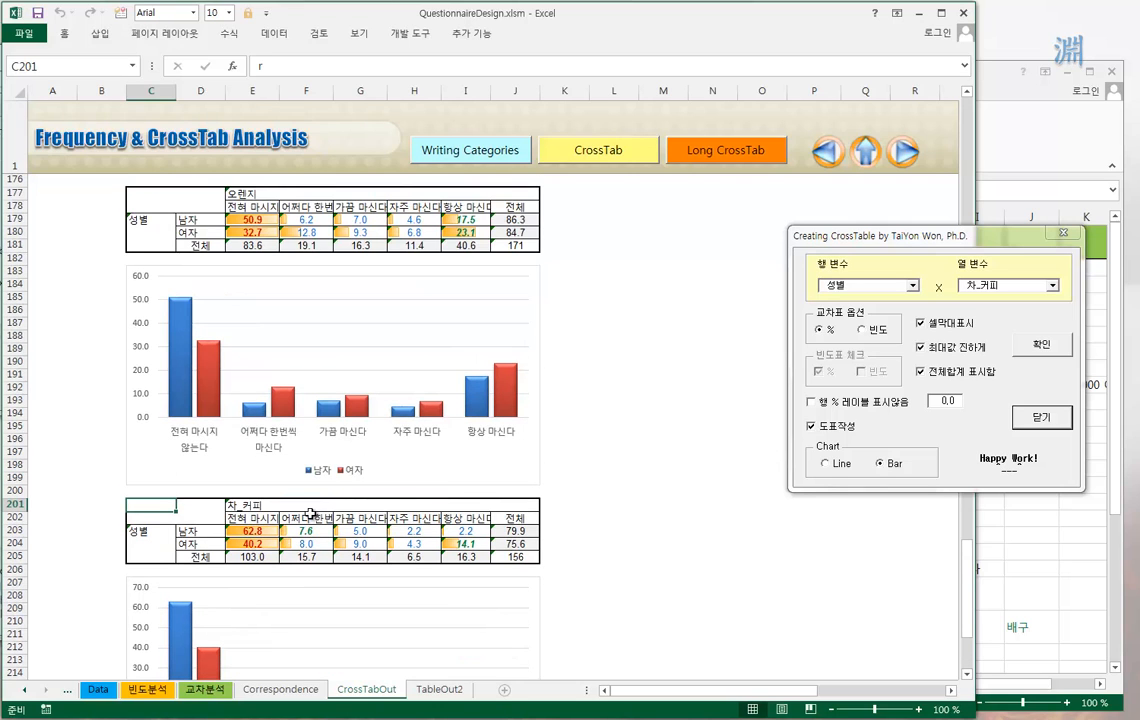
{"action": "scroll", "coordinate": [311, 606], "scroll_direction": "down", "scroll_amount": 1}
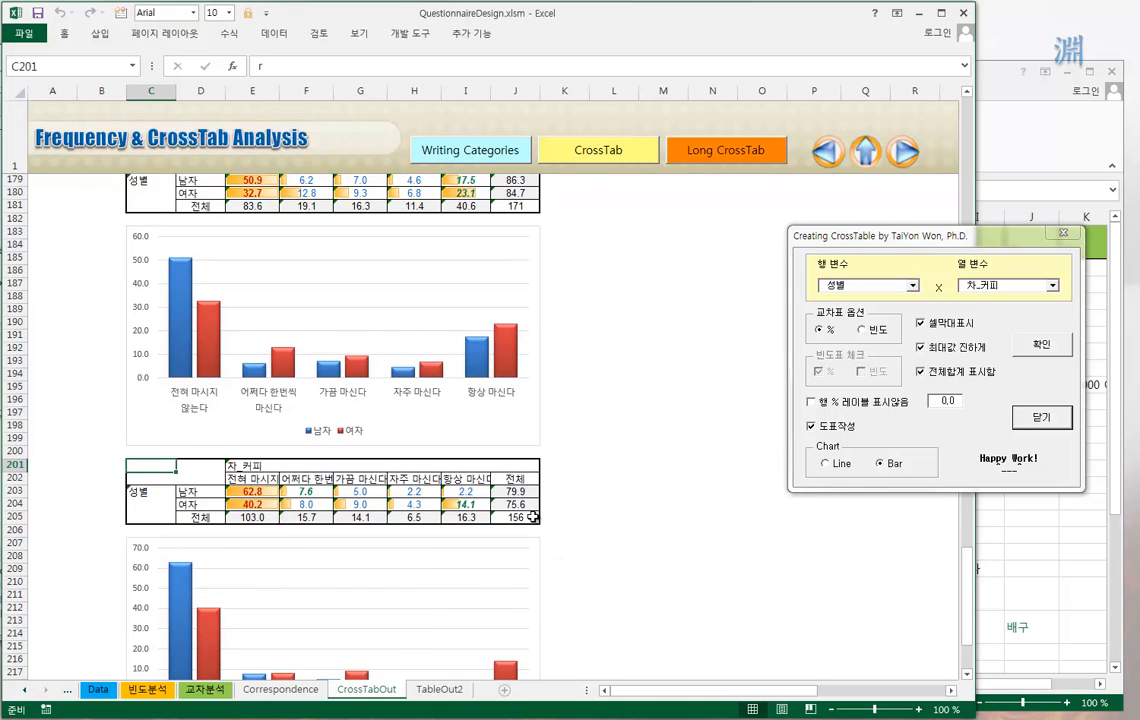
{"action": "left_click", "coordinate": [515, 492]}
{"action": "left_click", "coordinate": [165, 467]}
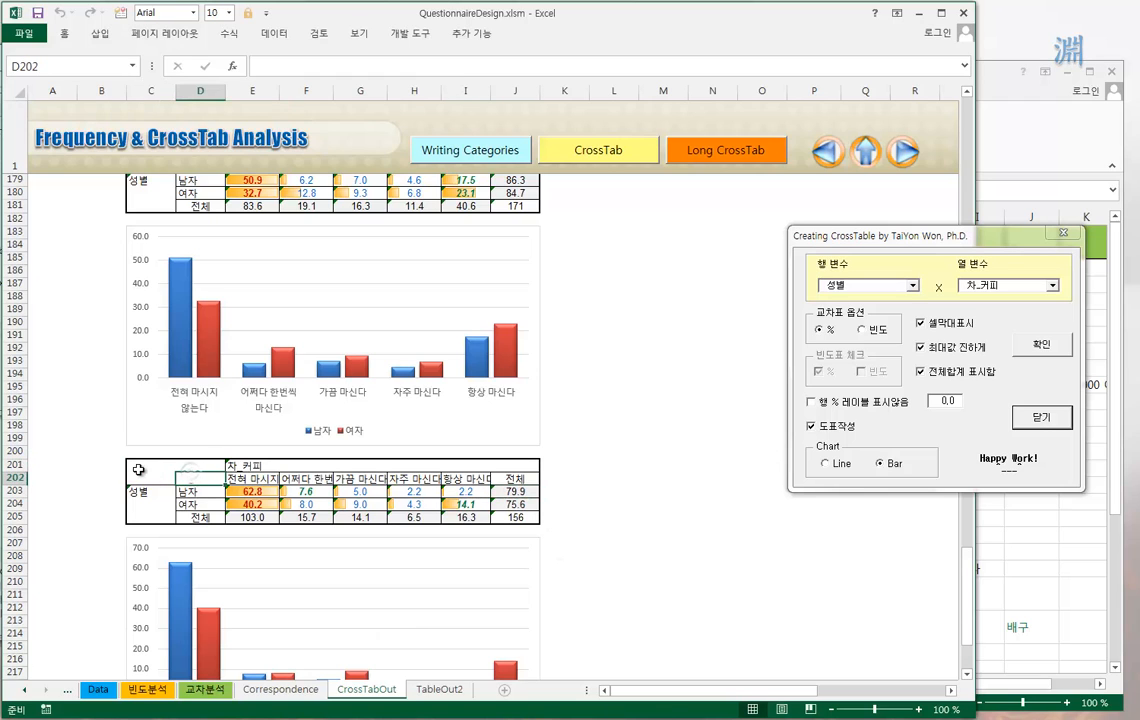
{"action": "scroll", "coordinate": [247, 532], "scroll_direction": "down", "scroll_amount": 3}
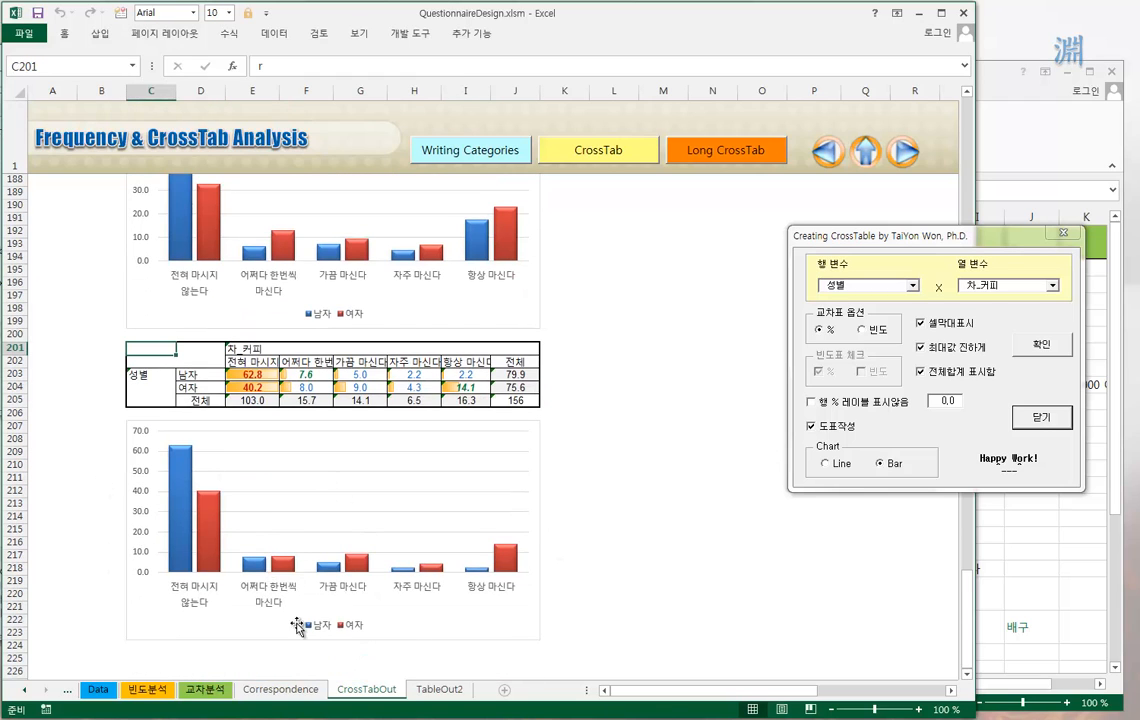
Step: Compare all the drink cross tables and their charts, going from 차_커피 up to 물 and back down to 포도주
{"action": "scroll", "coordinate": [368, 634], "scroll_direction": "up", "scroll_amount": 17}
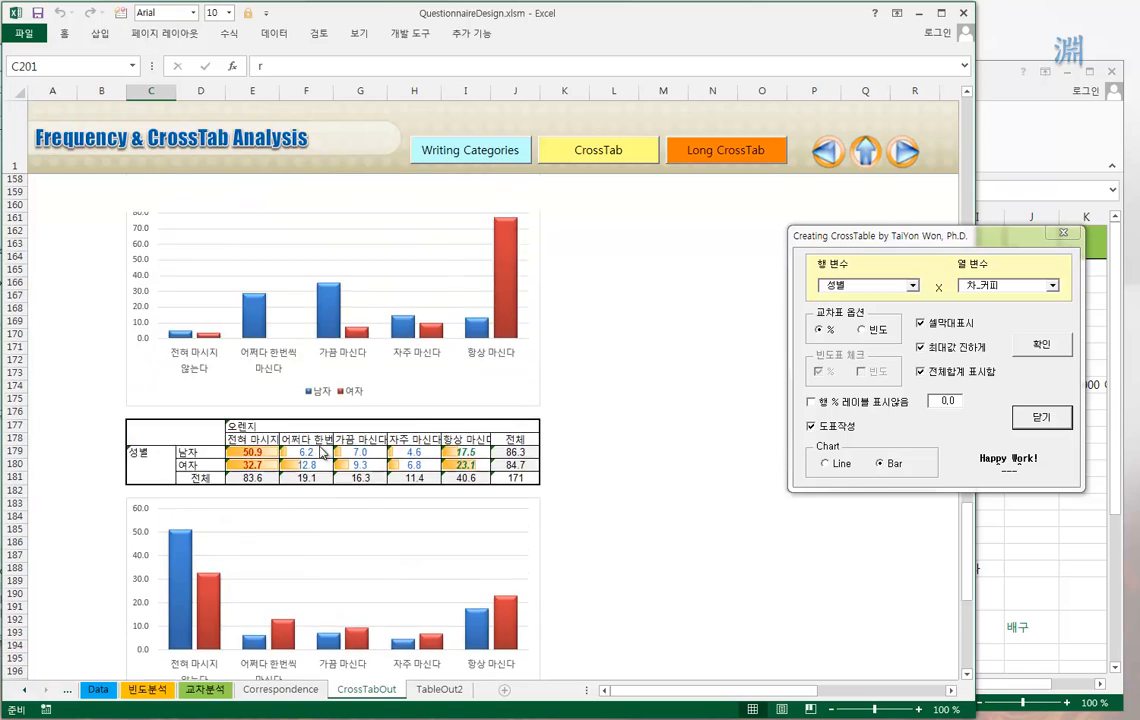
{"action": "scroll", "coordinate": [318, 461], "scroll_direction": "up", "scroll_amount": 6}
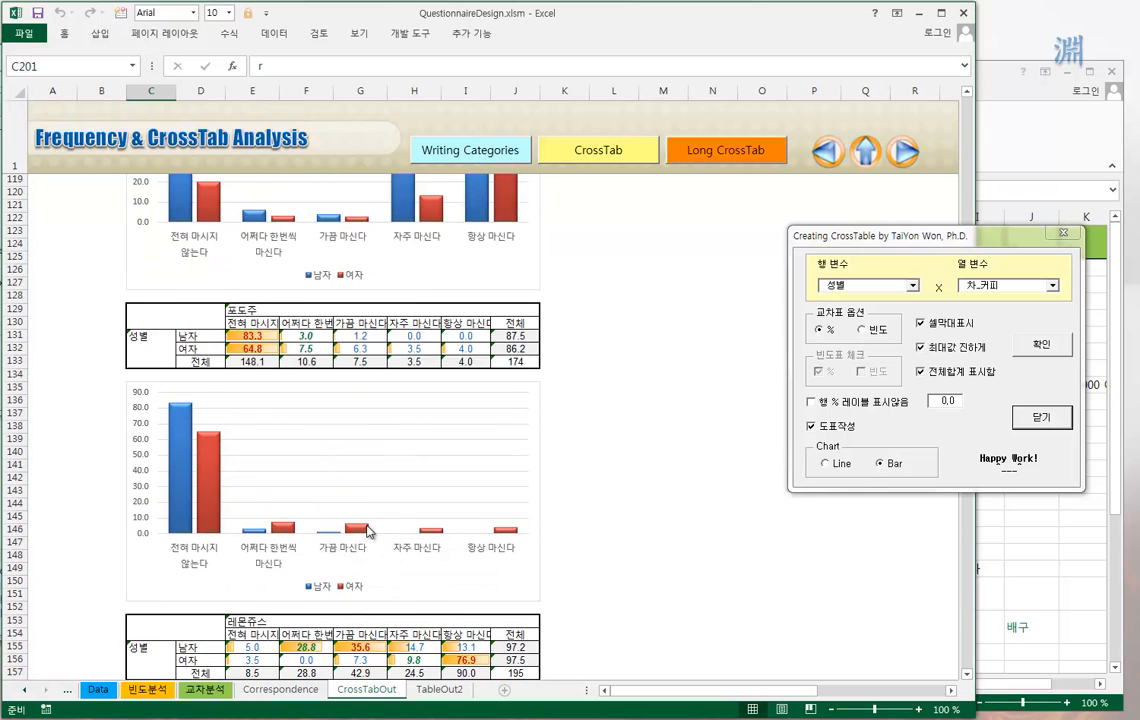
{"action": "scroll", "coordinate": [367, 524], "scroll_direction": "up", "scroll_amount": 4}
{"action": "scroll", "coordinate": [367, 524], "scroll_direction": "up", "scroll_amount": 13}
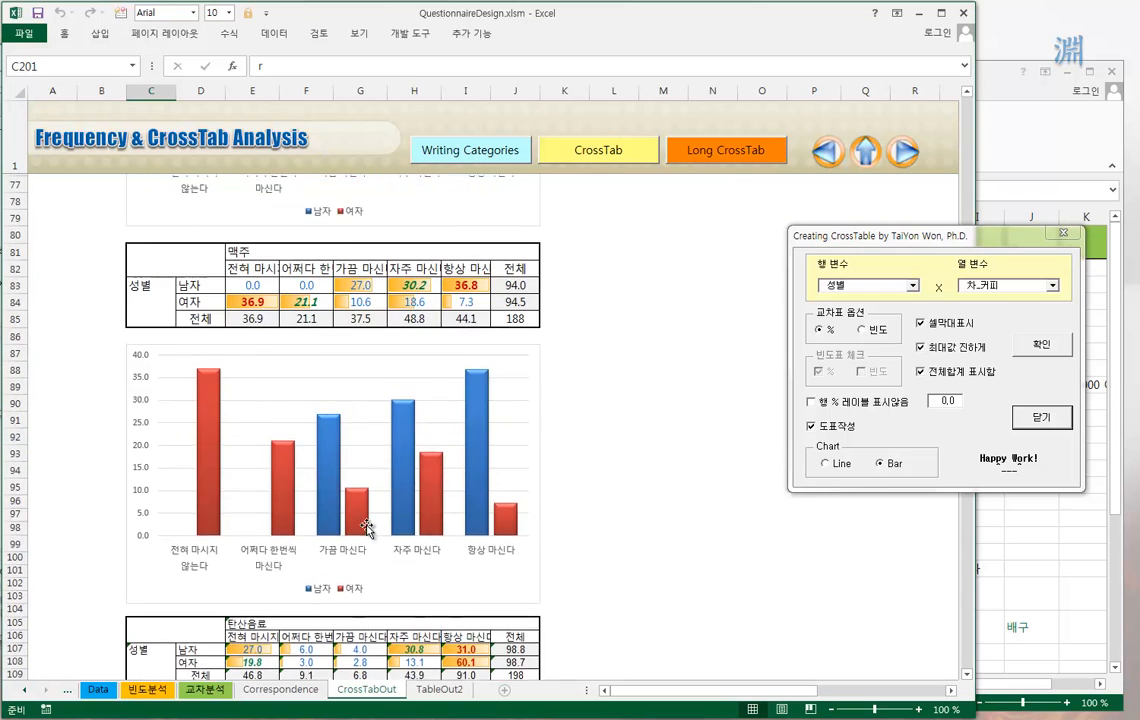
{"action": "scroll", "coordinate": [352, 430], "scroll_direction": "up", "scroll_amount": 3}
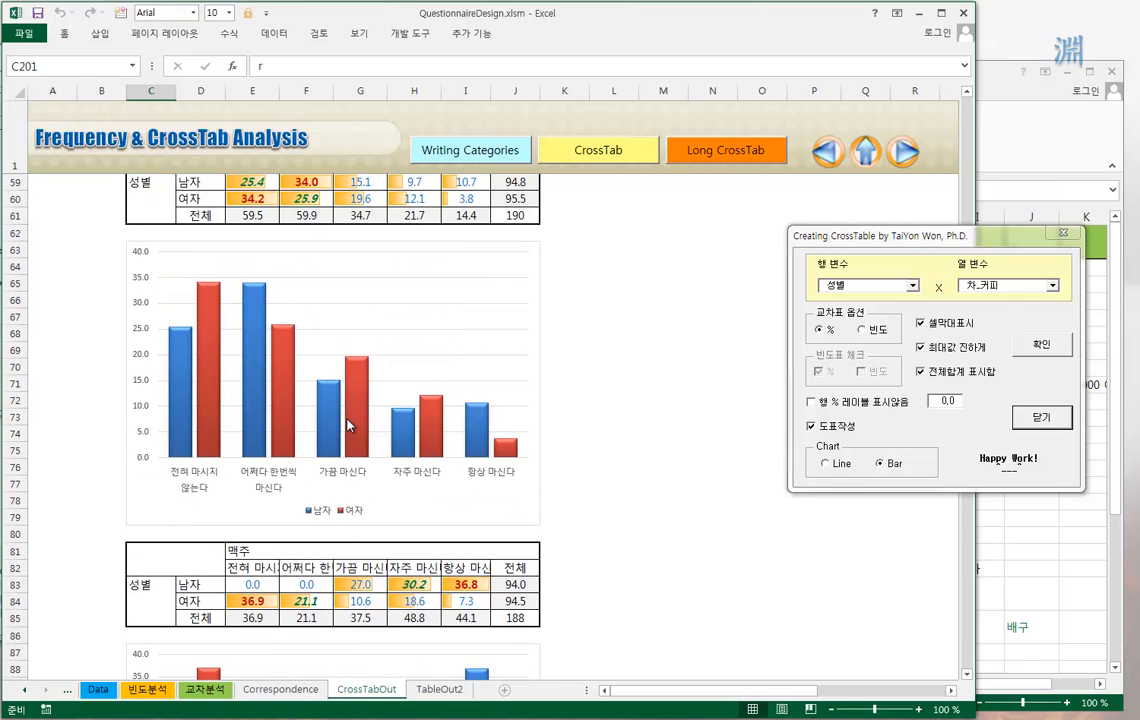
{"action": "scroll", "coordinate": [348, 425], "scroll_direction": "up", "scroll_amount": 8}
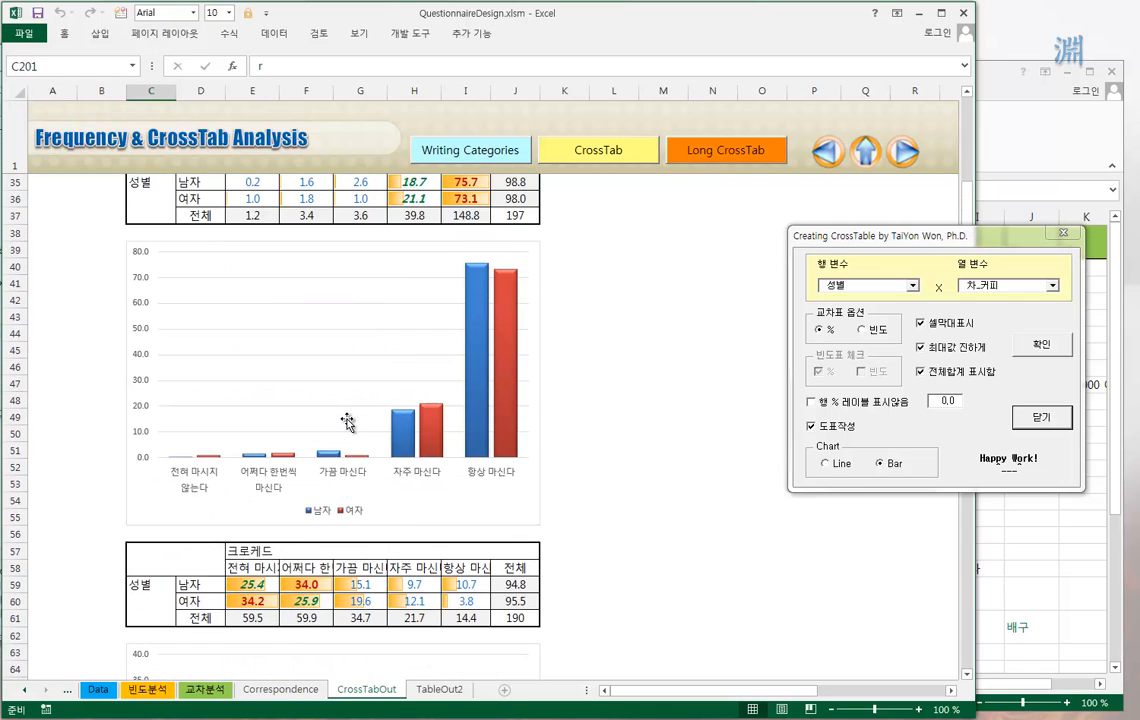
{"action": "scroll", "coordinate": [348, 423], "scroll_direction": "up", "scroll_amount": 4}
{"action": "scroll", "coordinate": [348, 422], "scroll_direction": "up", "scroll_amount": 3}
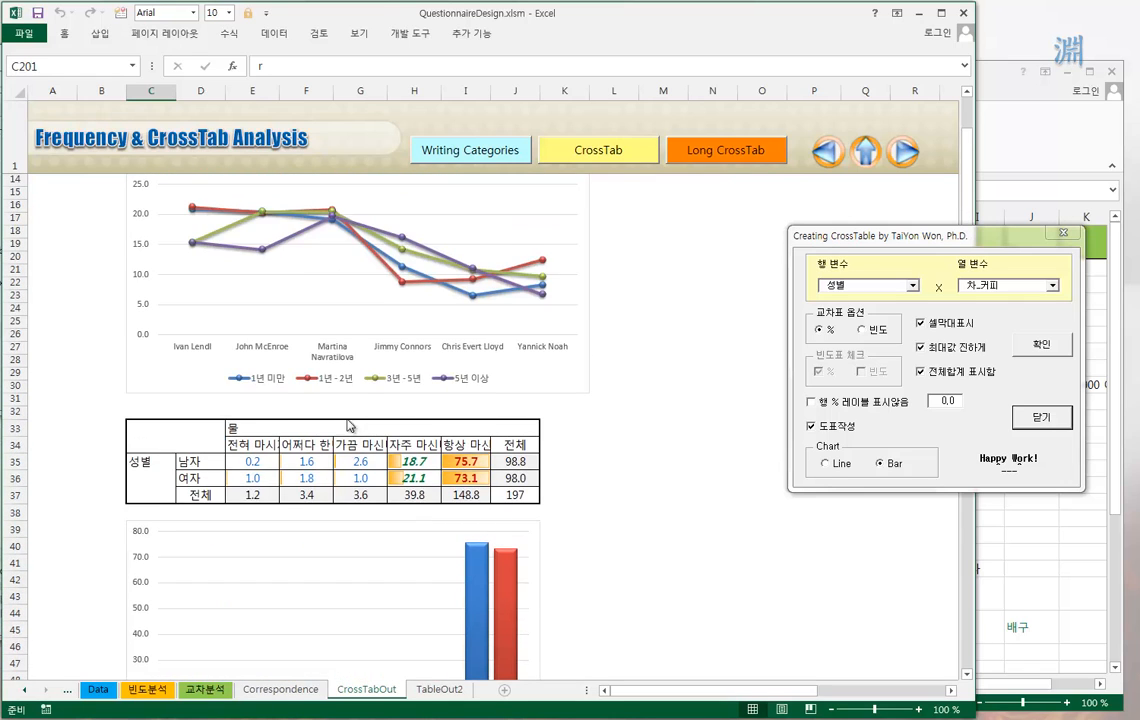
{"action": "scroll", "coordinate": [348, 425], "scroll_direction": "down", "scroll_amount": 19}
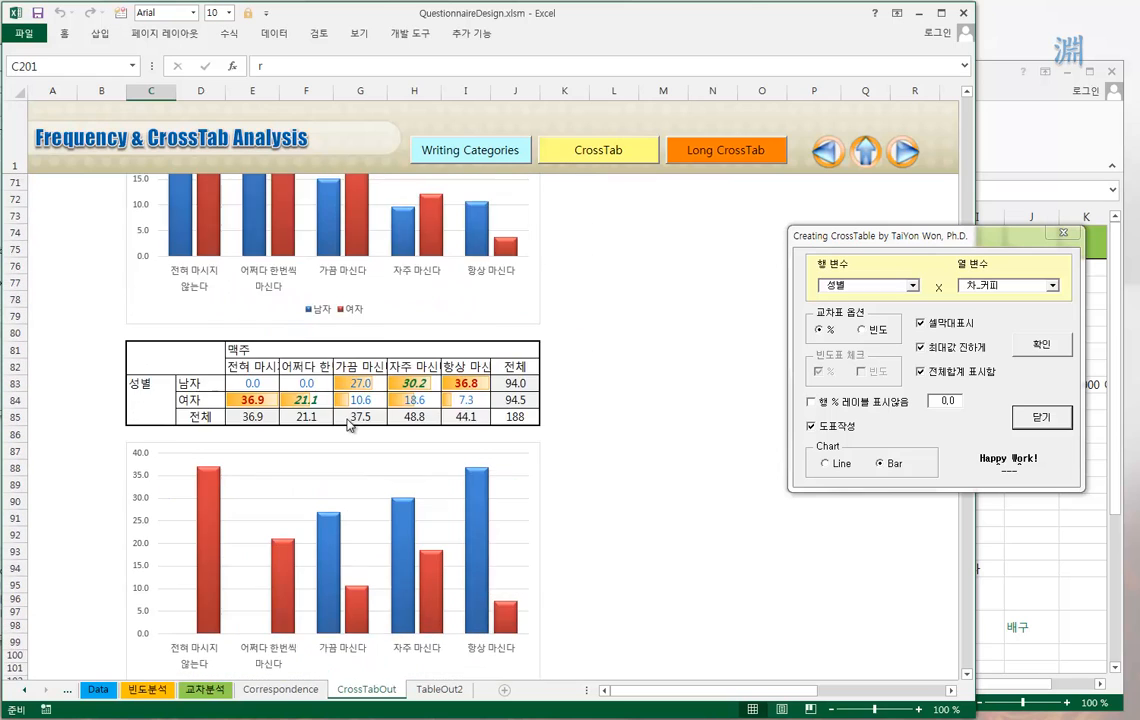
{"action": "scroll", "coordinate": [348, 425], "scroll_direction": "down", "scroll_amount": 12}
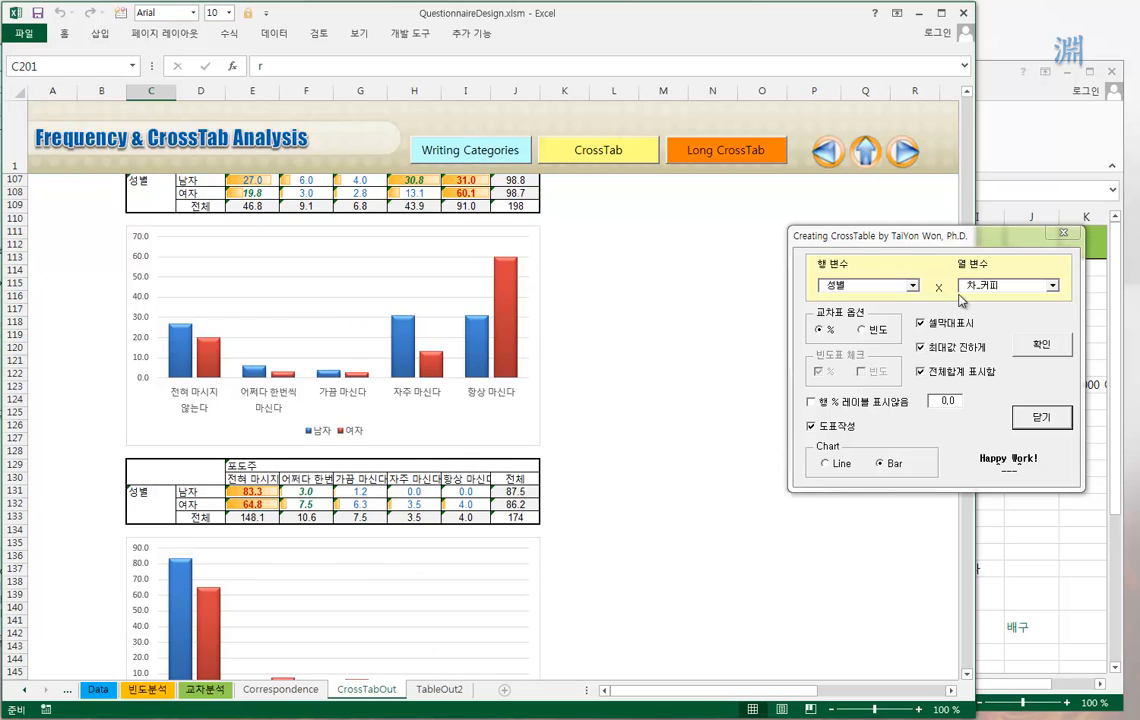
Step: Move the Creating CrossTable dialog closer to the tables and inspect the COUNTIFS formula in E203 without changing it
{"action": "left_click_drag", "start_coordinate": [965, 244], "coordinate": [796, 261]}
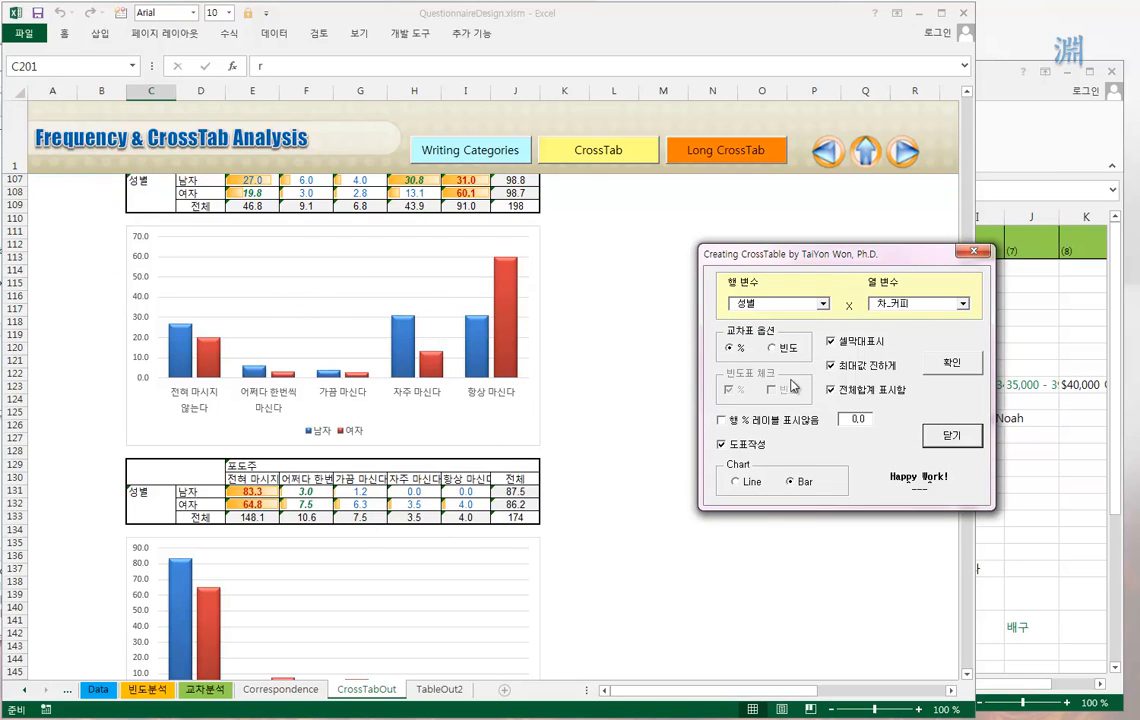
{"action": "left_click", "coordinate": [140, 471]}
{"action": "scroll", "coordinate": [168, 577], "scroll_direction": "down", "scroll_amount": 9}
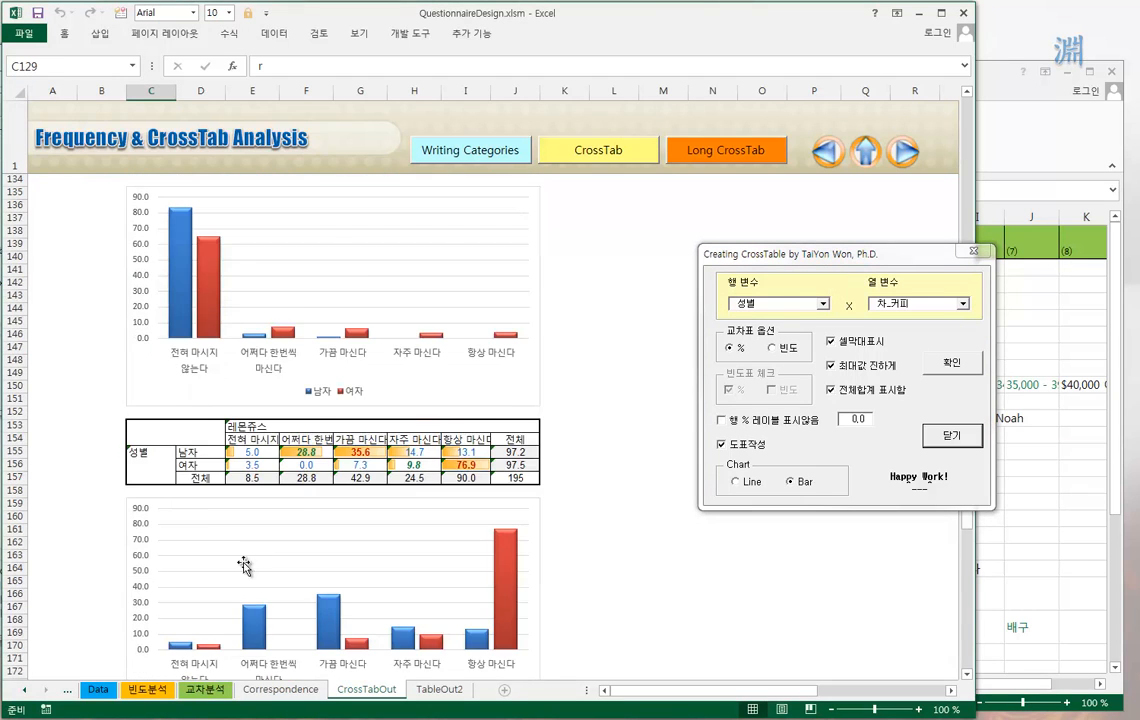
{"action": "scroll", "coordinate": [168, 577], "scroll_direction": "down", "scroll_amount": 13}
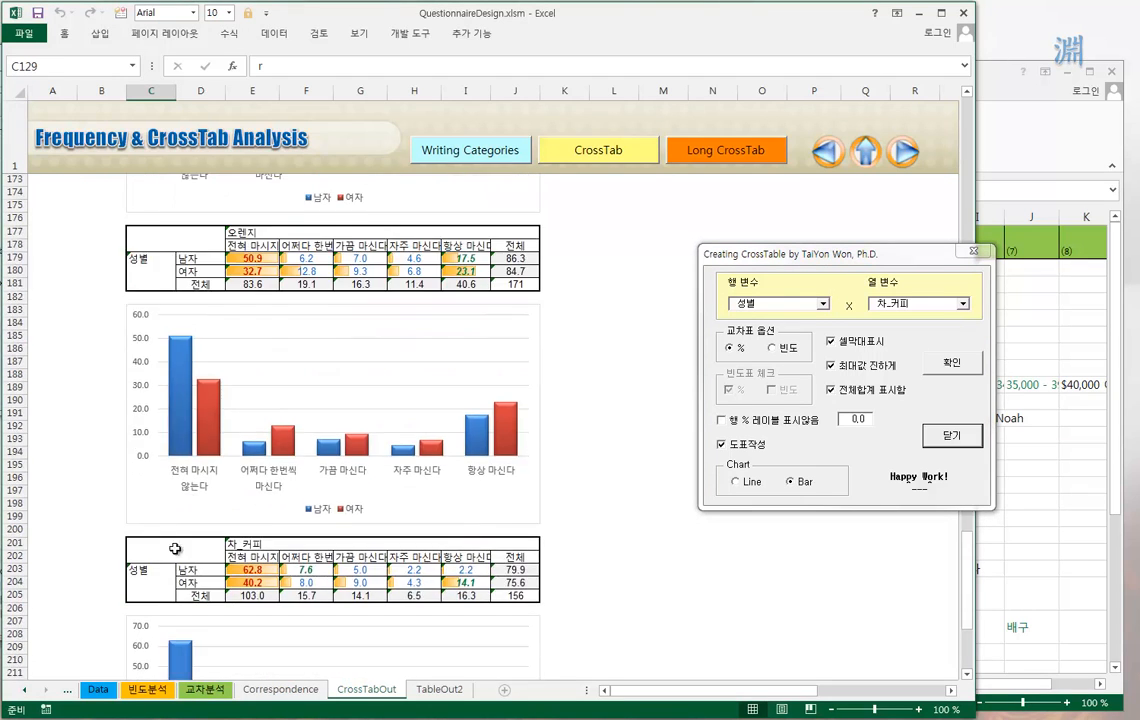
{"action": "scroll", "coordinate": [190, 583], "scroll_direction": "down", "scroll_amount": 5}
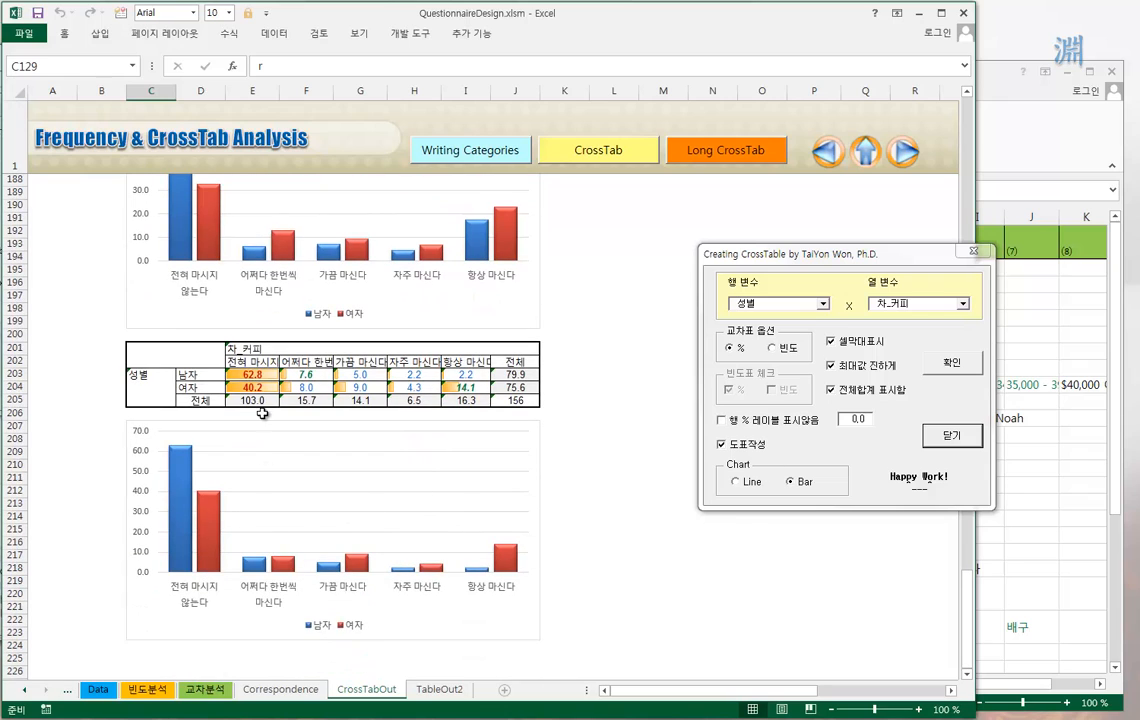
{"action": "left_click", "coordinate": [262, 376]}
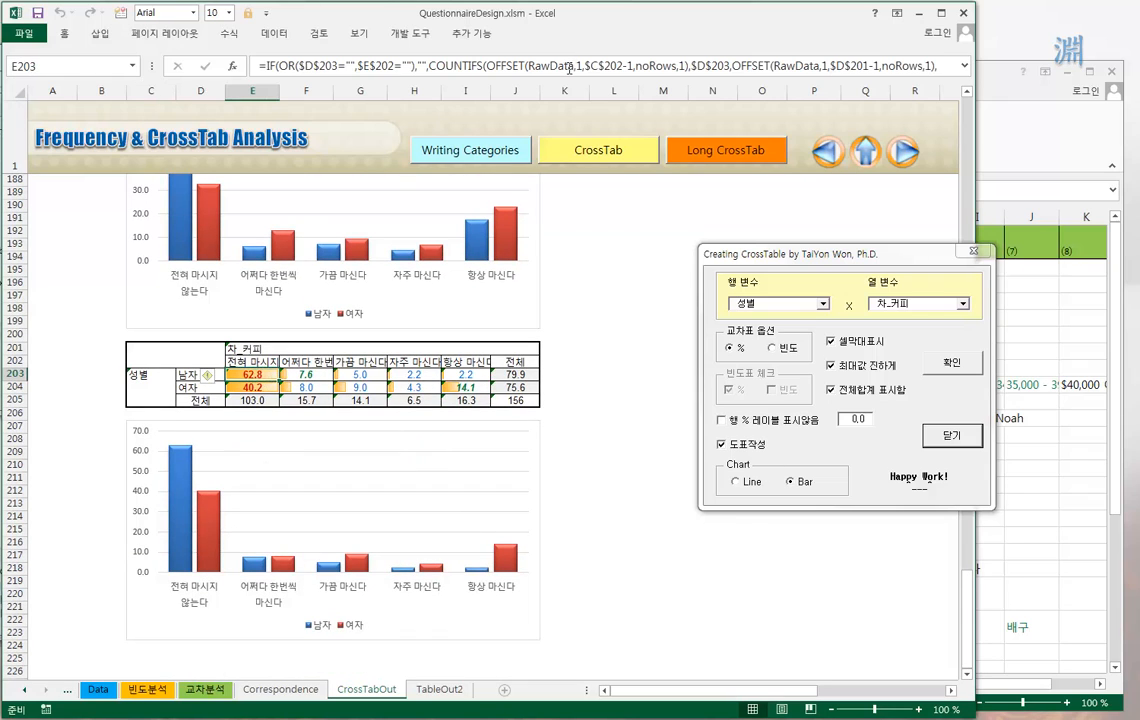
{"action": "left_click", "coordinate": [628, 66]}
{"action": "left_click_drag", "start_coordinate": [576, 66], "coordinate": [970, 73]}
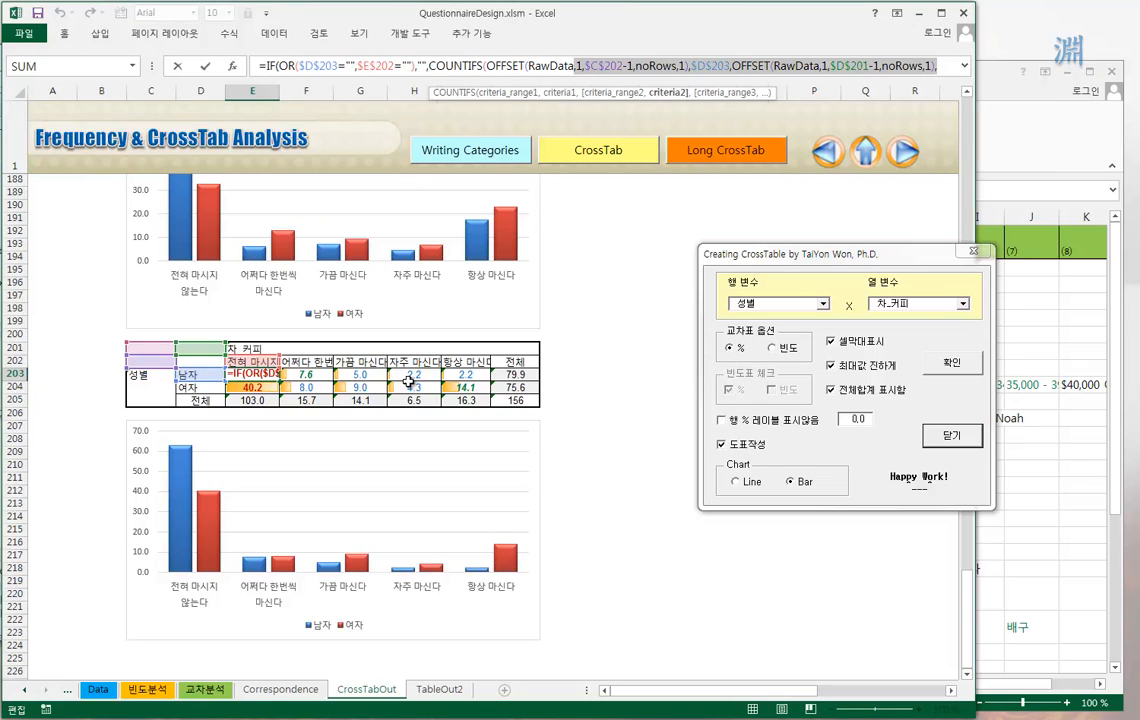
{"action": "key", "text": "Escape"}
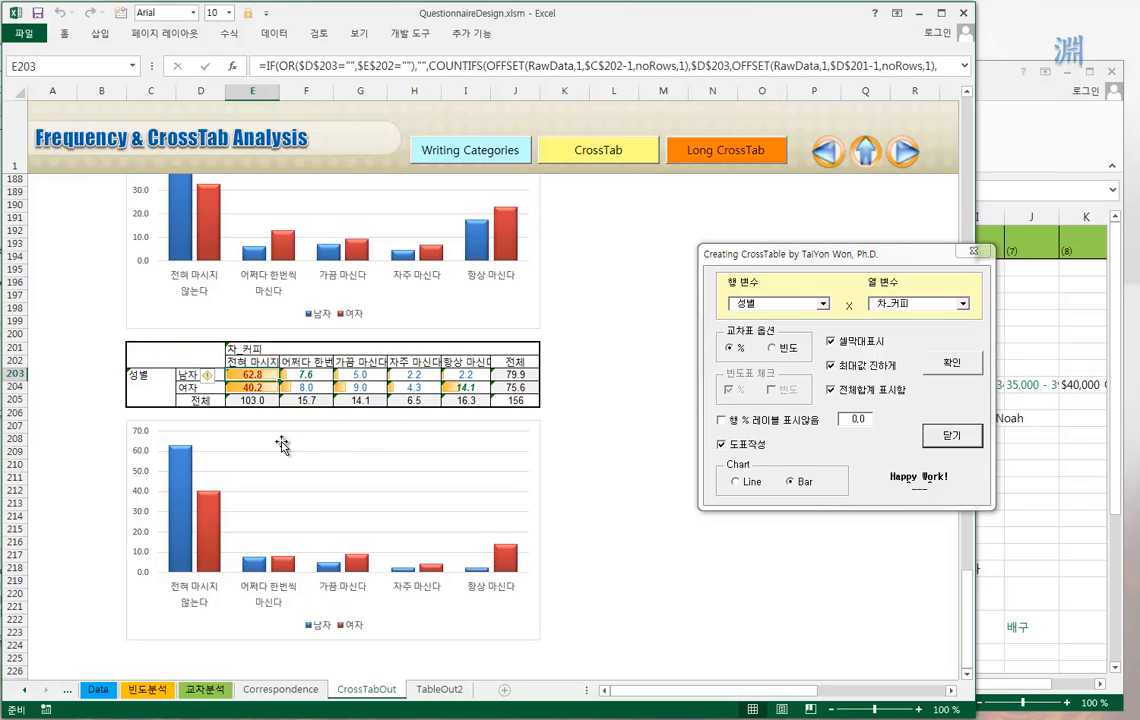
Step: Look back through the drink cross tables and bar charts from 차_커피 up to the 성별 by 물 table
{"action": "mouse_move", "coordinate": [177, 475]}
{"action": "scroll", "coordinate": [361, 549], "scroll_direction": "up", "scroll_amount": 9}
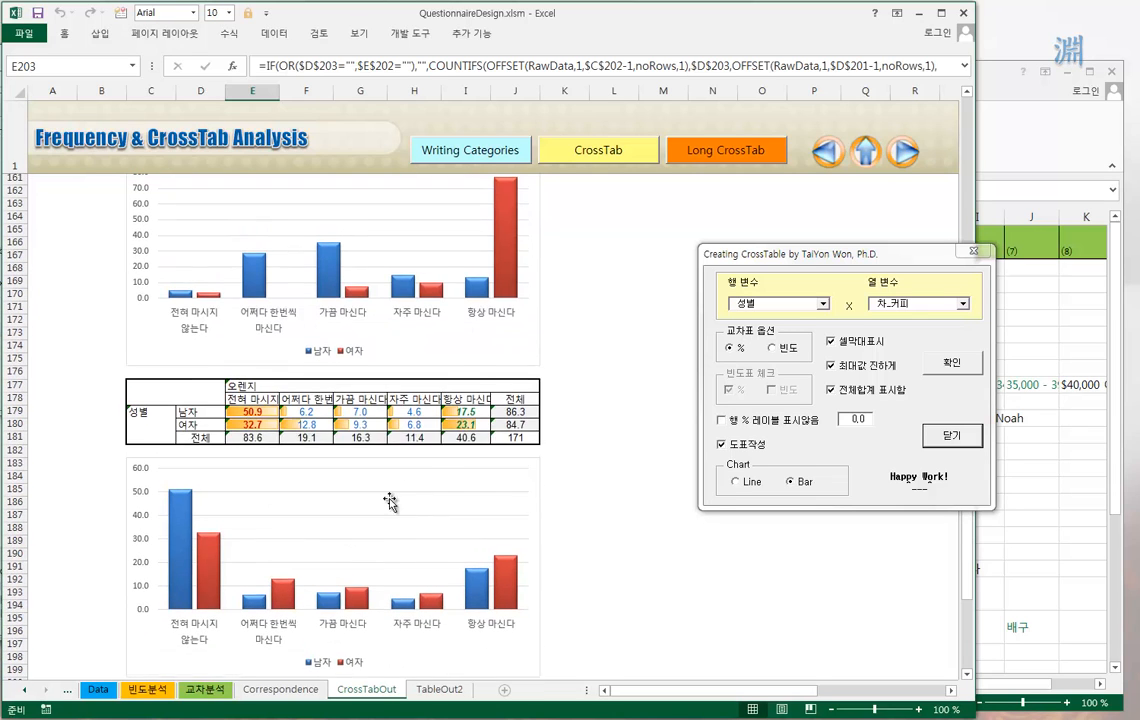
{"action": "scroll", "coordinate": [446, 462], "scroll_direction": "up", "scroll_amount": 20}
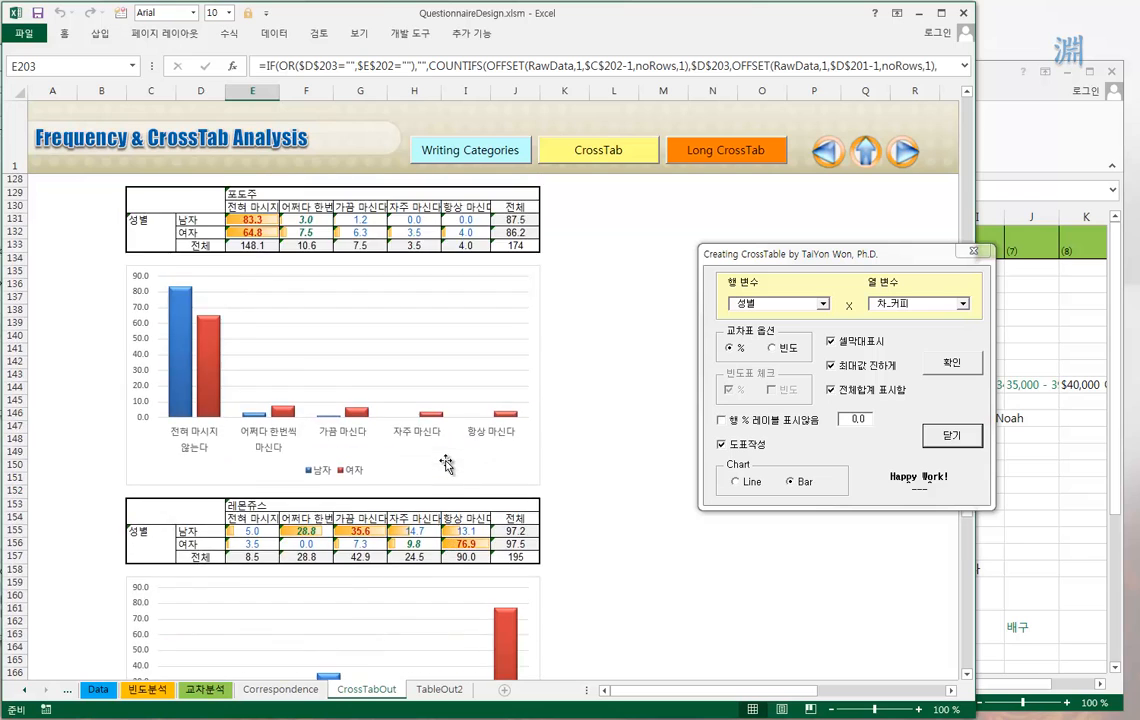
{"action": "scroll", "coordinate": [446, 462], "scroll_direction": "up", "scroll_amount": 12}
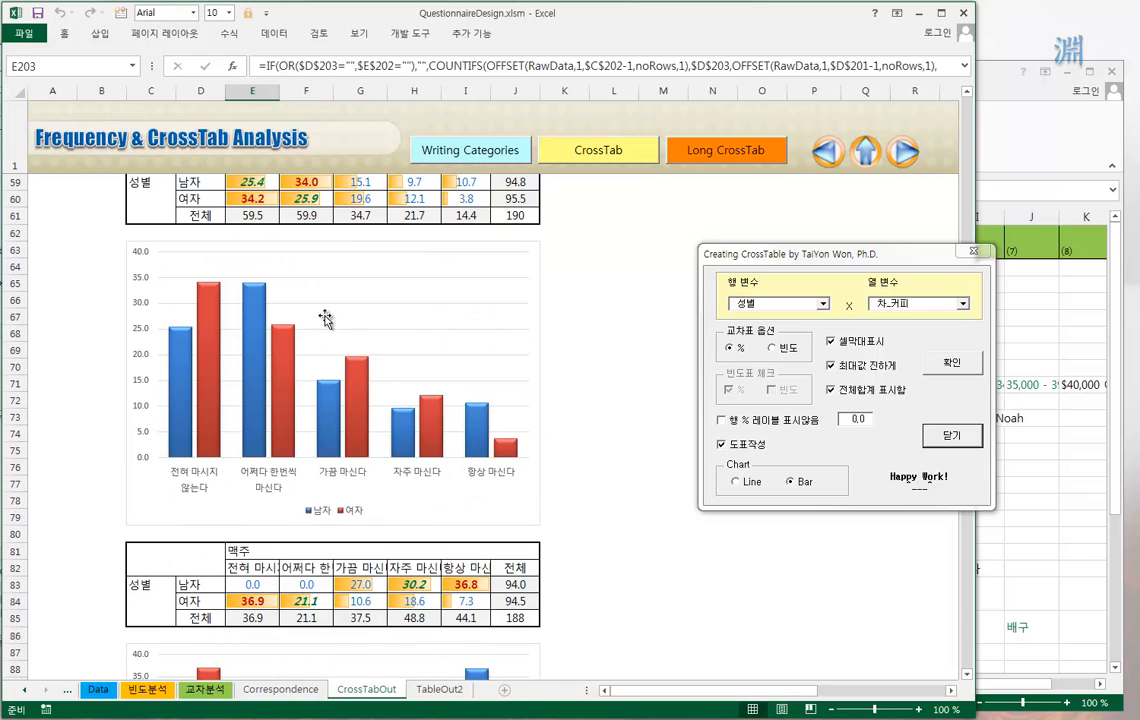
{"action": "scroll", "coordinate": [378, 372], "scroll_direction": "up", "scroll_amount": 5}
{"action": "scroll", "coordinate": [378, 372], "scroll_direction": "up", "scroll_amount": 3}
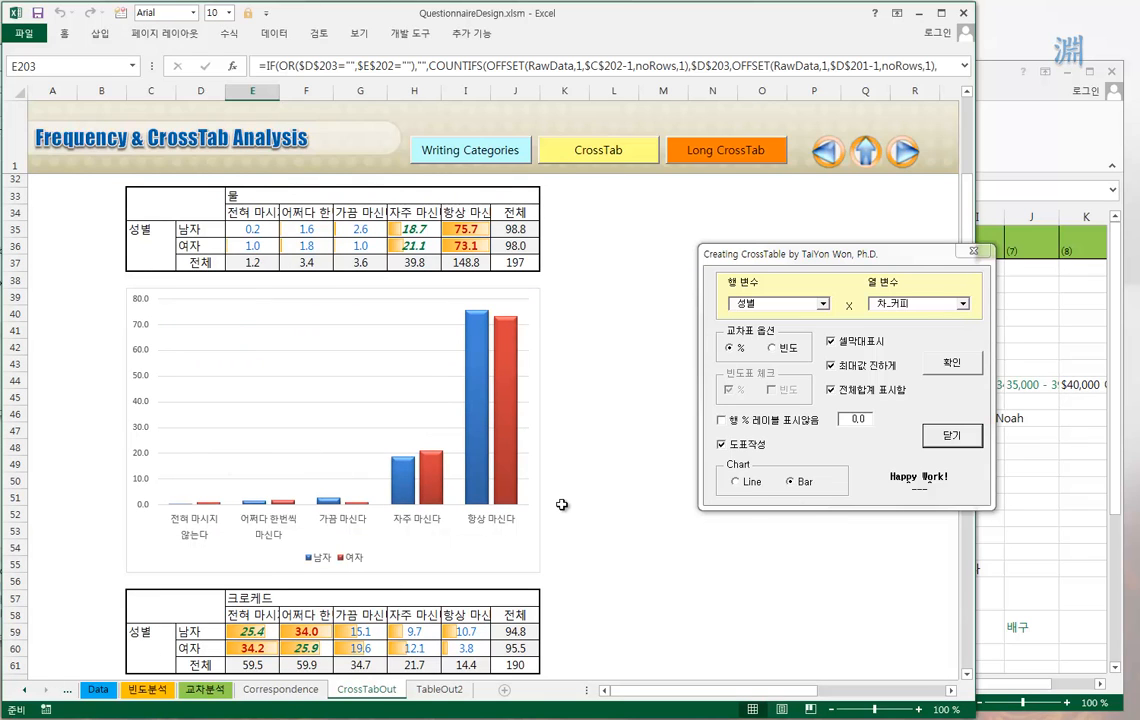
{"action": "scroll", "coordinate": [562, 504], "scroll_direction": "up", "scroll_amount": 4}
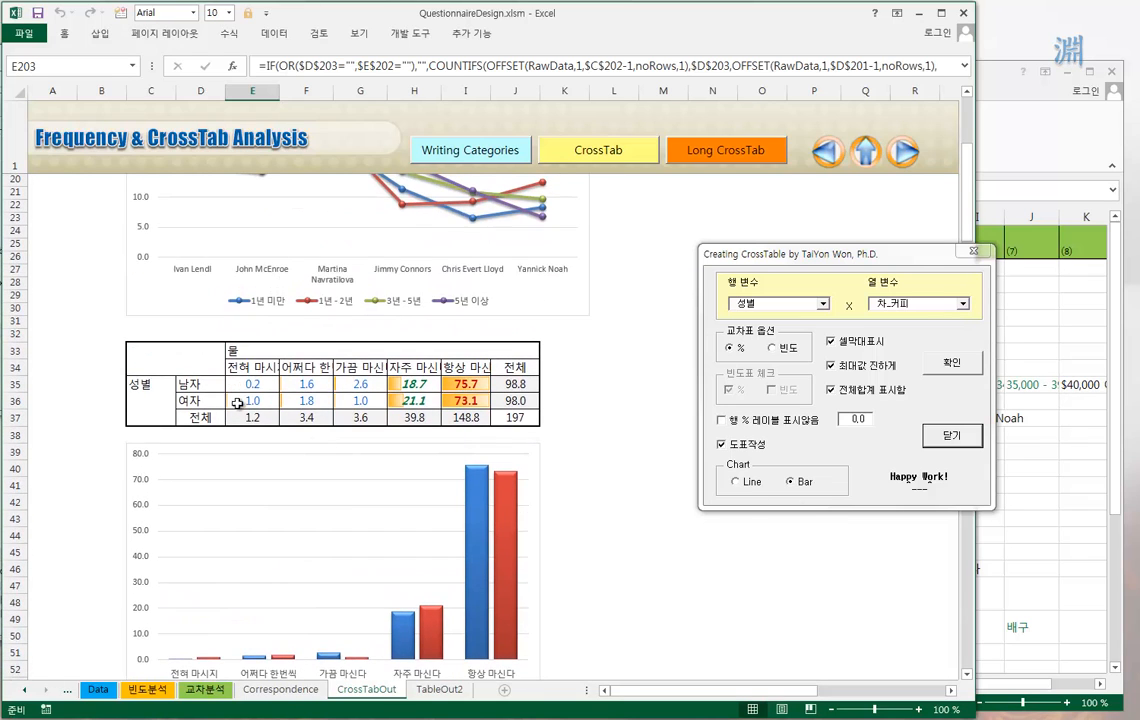
Step: Return to the first cross table on the sheet and close the Creating CrossTable dialog
{"action": "scroll", "coordinate": [562, 491], "scroll_direction": "up", "scroll_amount": 4}
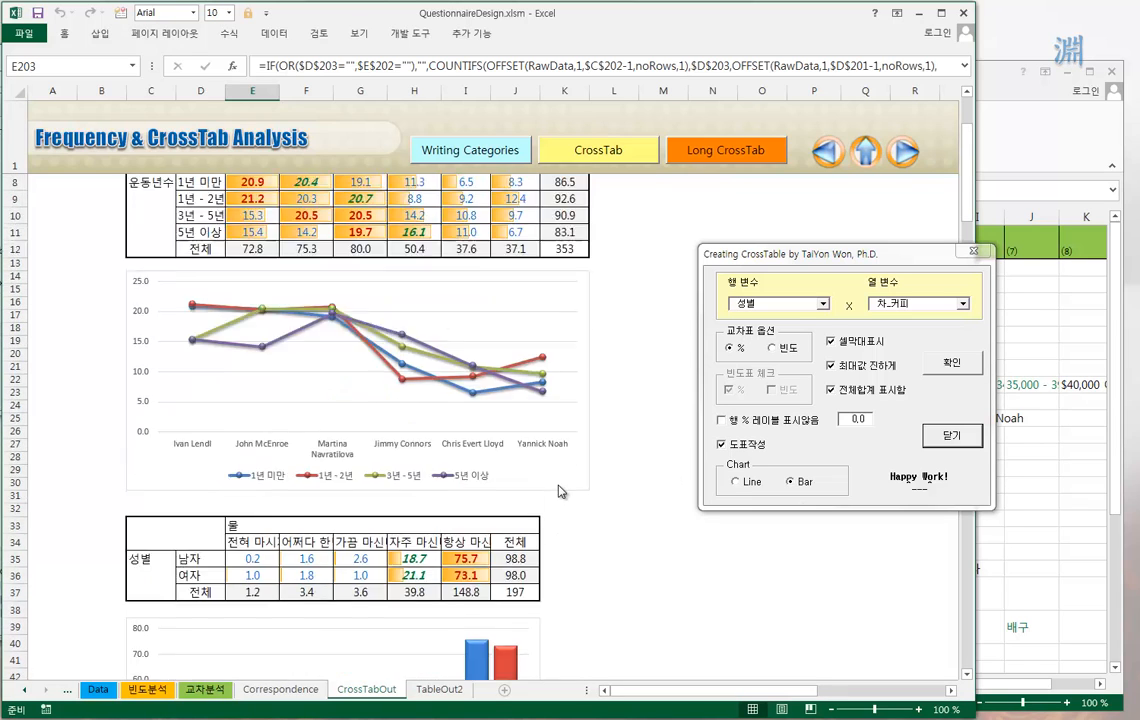
{"action": "scroll", "coordinate": [560, 491], "scroll_direction": "up", "scroll_amount": 2}
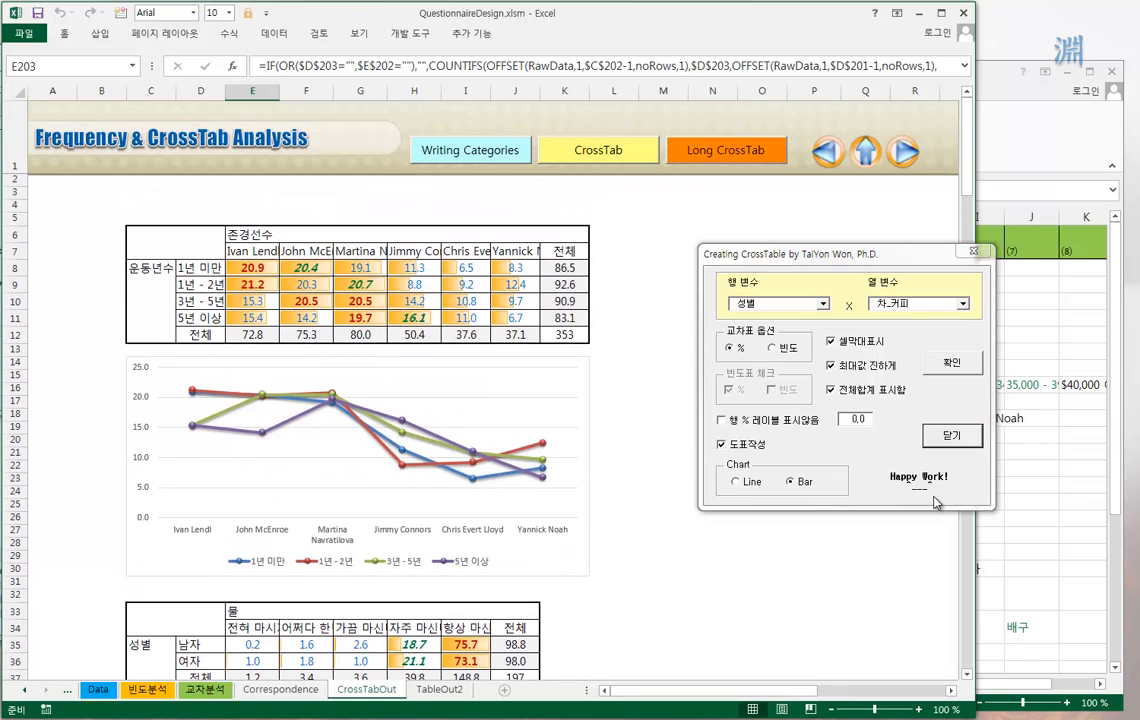
{"action": "left_click", "coordinate": [958, 441]}
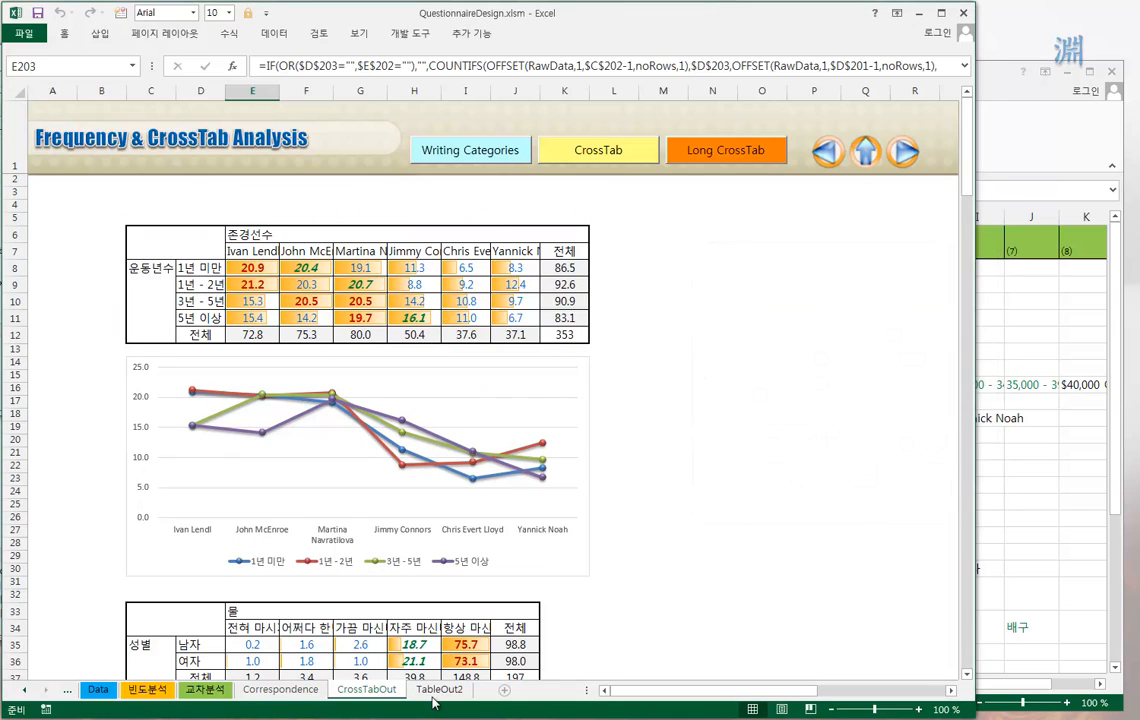
Step: Start a Long CrossTab at the empty cell C227 below the last chart, with 존경선수 as the column variable
{"action": "scroll", "coordinate": [410, 530], "scroll_direction": "down", "scroll_amount": 20}
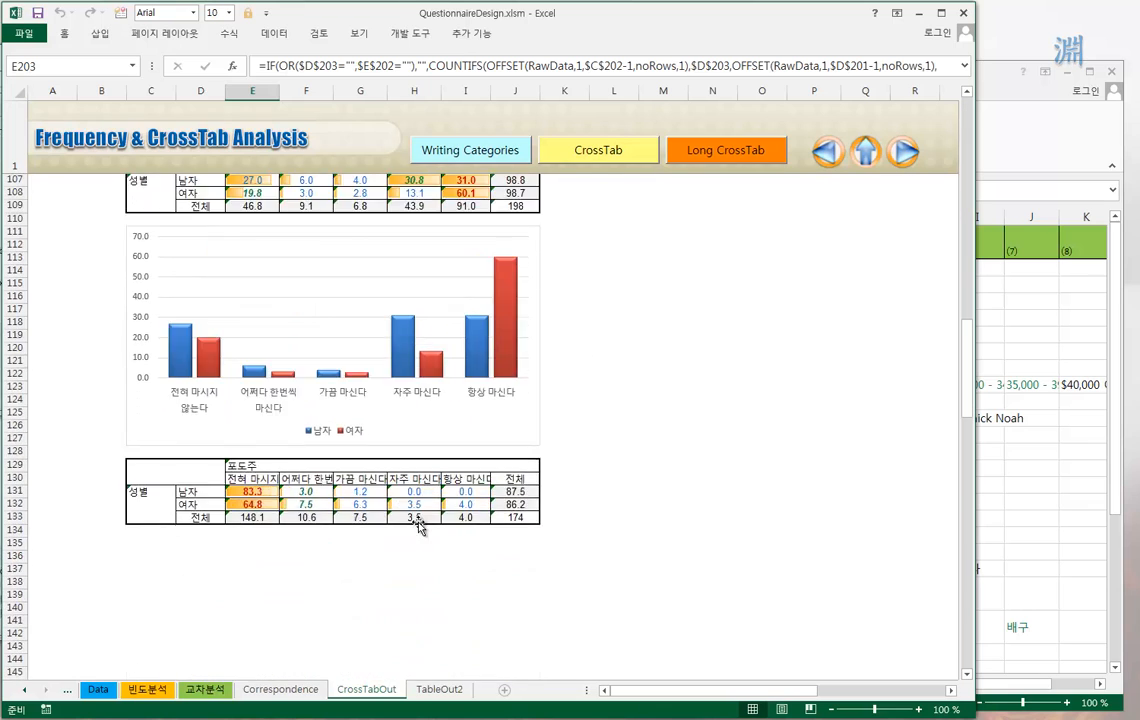
{"action": "scroll", "coordinate": [418, 527], "scroll_direction": "down", "scroll_amount": 20}
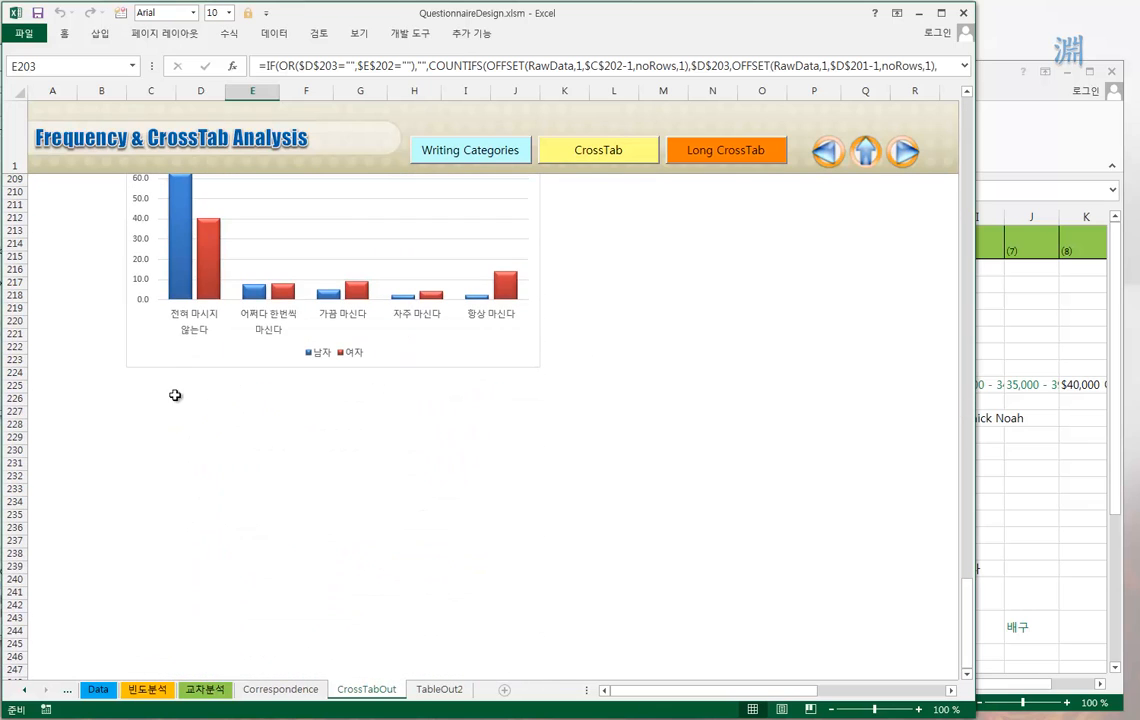
{"action": "left_click", "coordinate": [147, 410]}
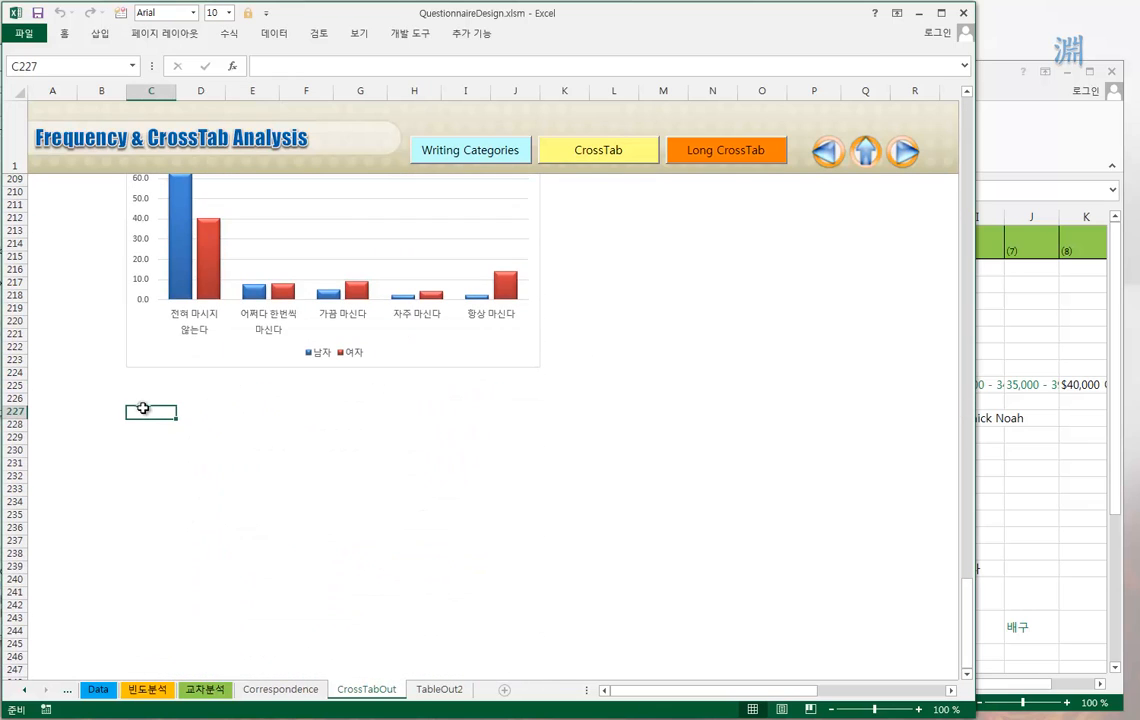
{"action": "left_click", "coordinate": [730, 156]}
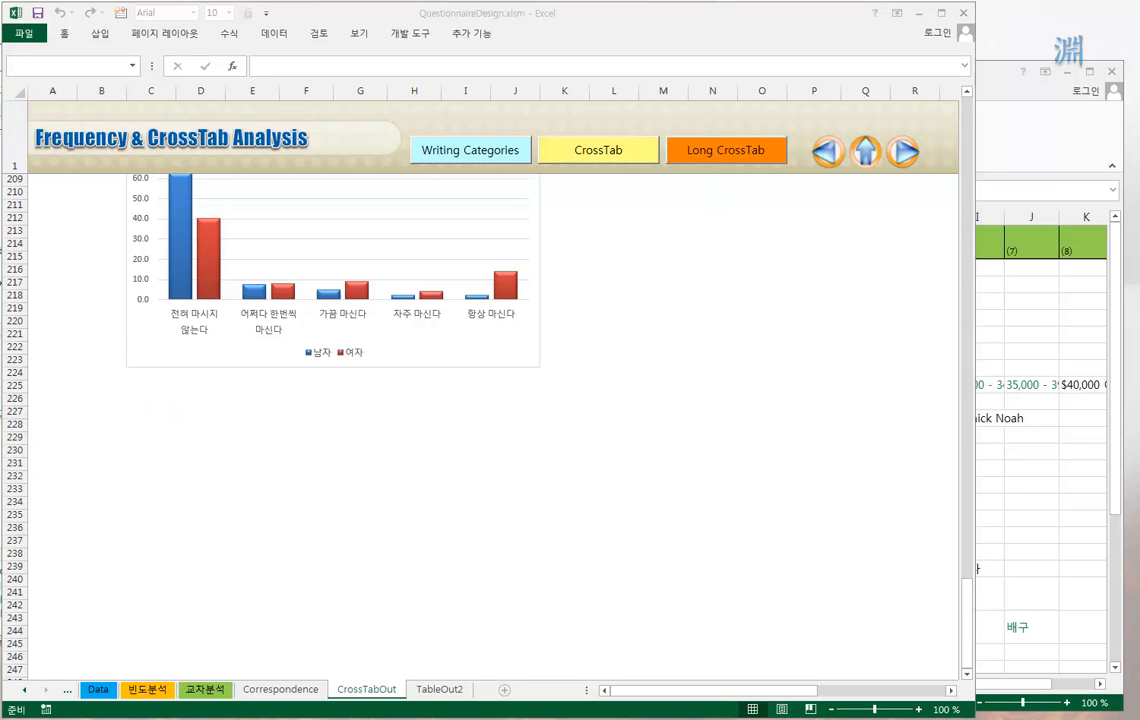
{"action": "left_click_drag", "start_coordinate": [838, 382], "coordinate": [632, 268]}
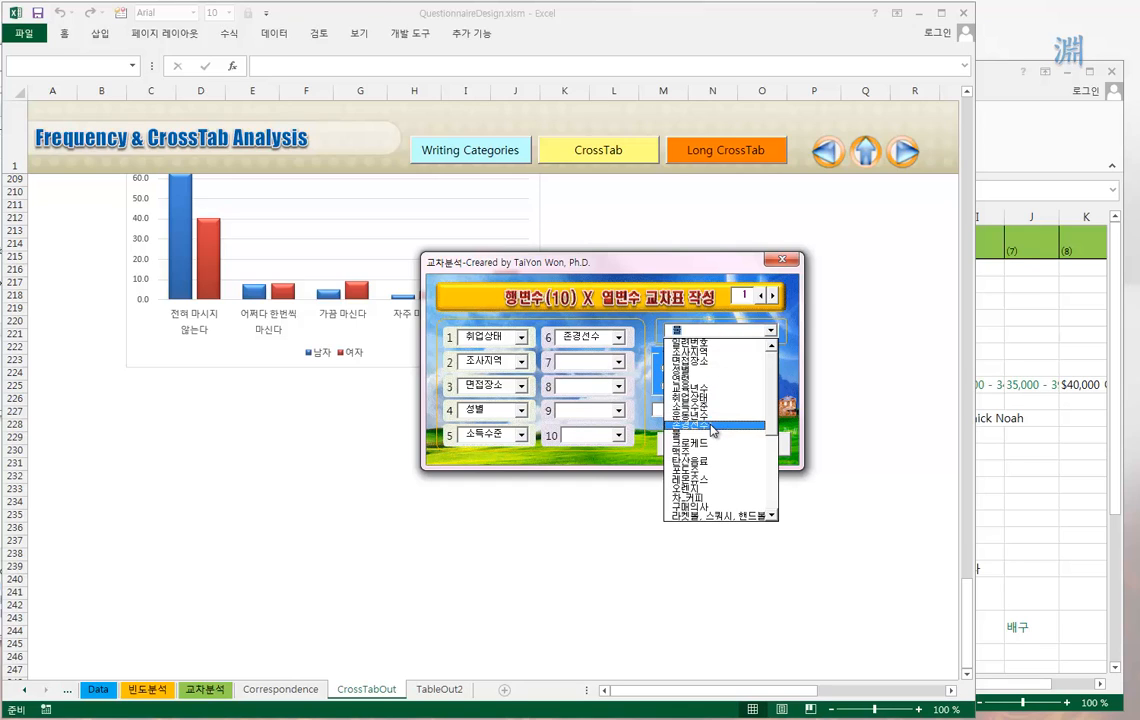
{"action": "left_click", "coordinate": [712, 426]}
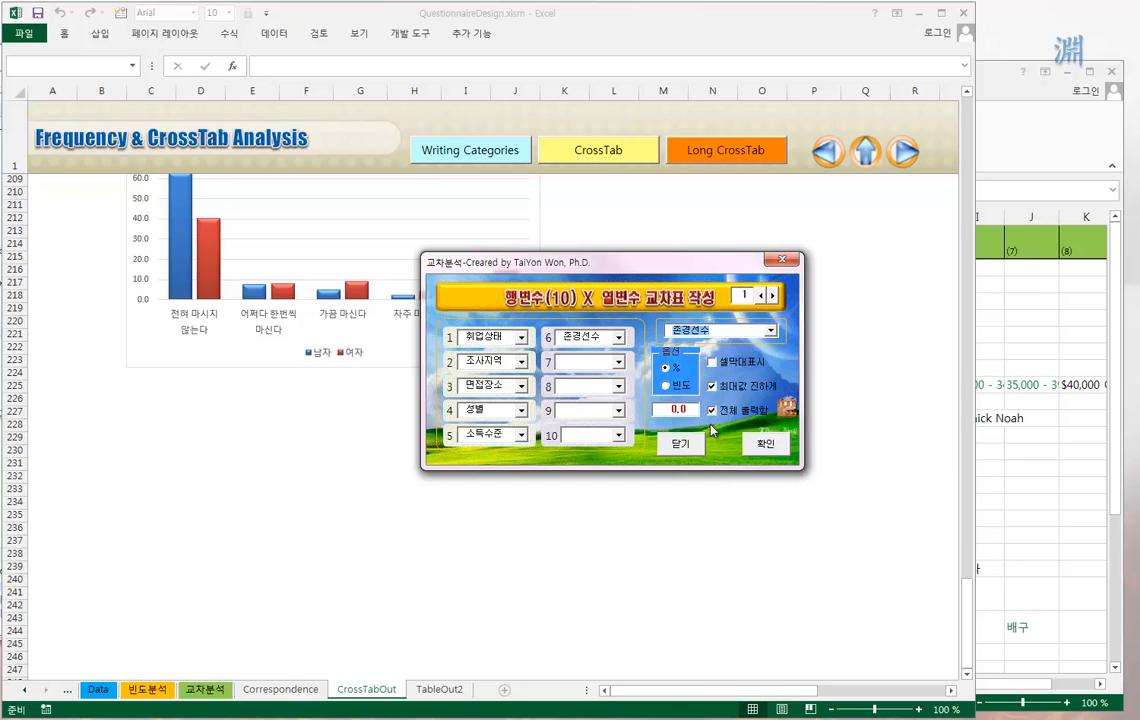
Step: Set row variables 1 to 5 of the long cross table to 물, 크로케드, 맥주, 탄산음료 and 포도주
{"action": "left_click", "coordinate": [522, 340]}
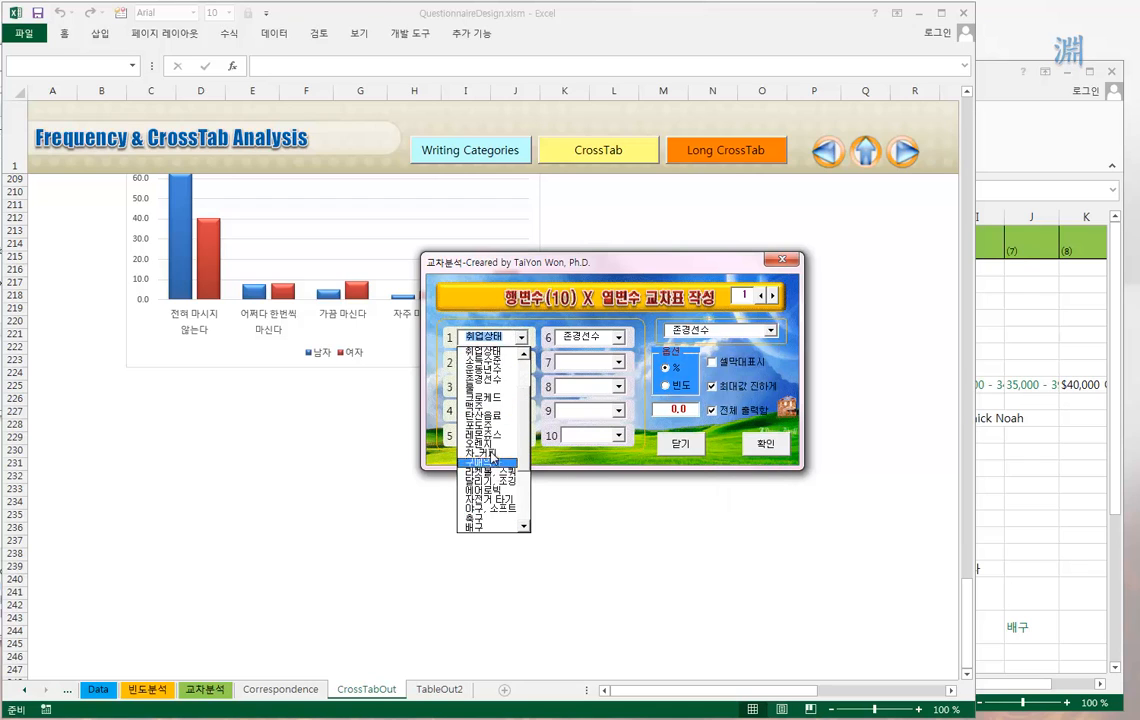
{"action": "left_click", "coordinate": [480, 387]}
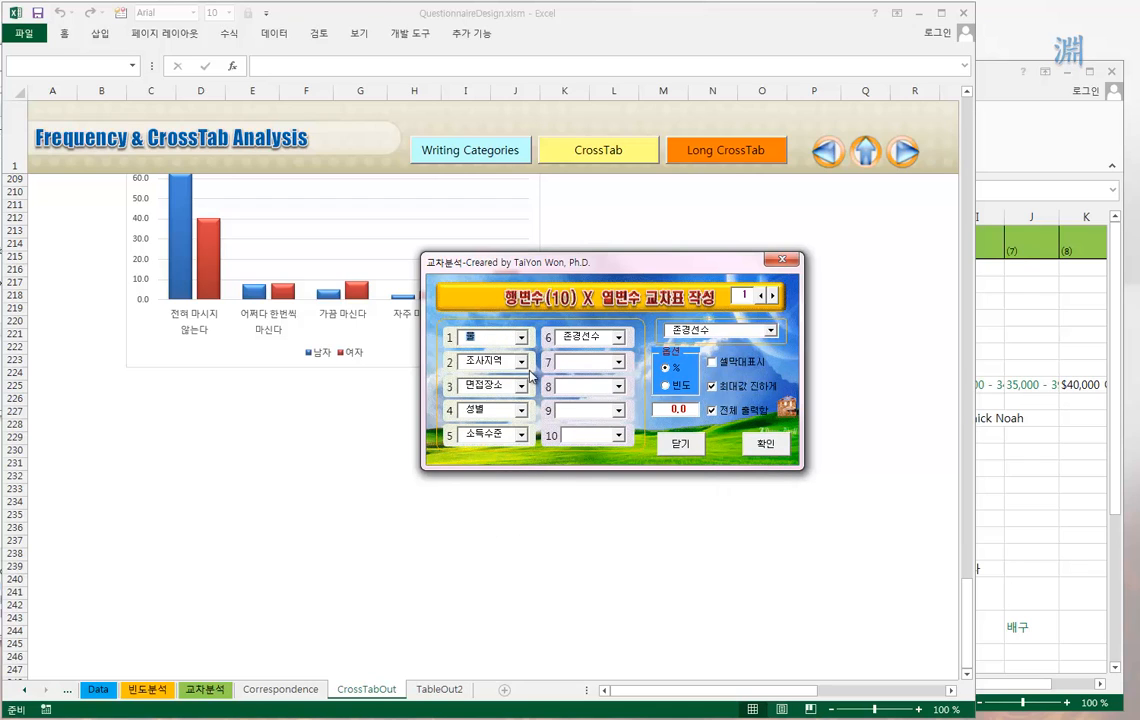
{"action": "left_click", "coordinate": [522, 362]}
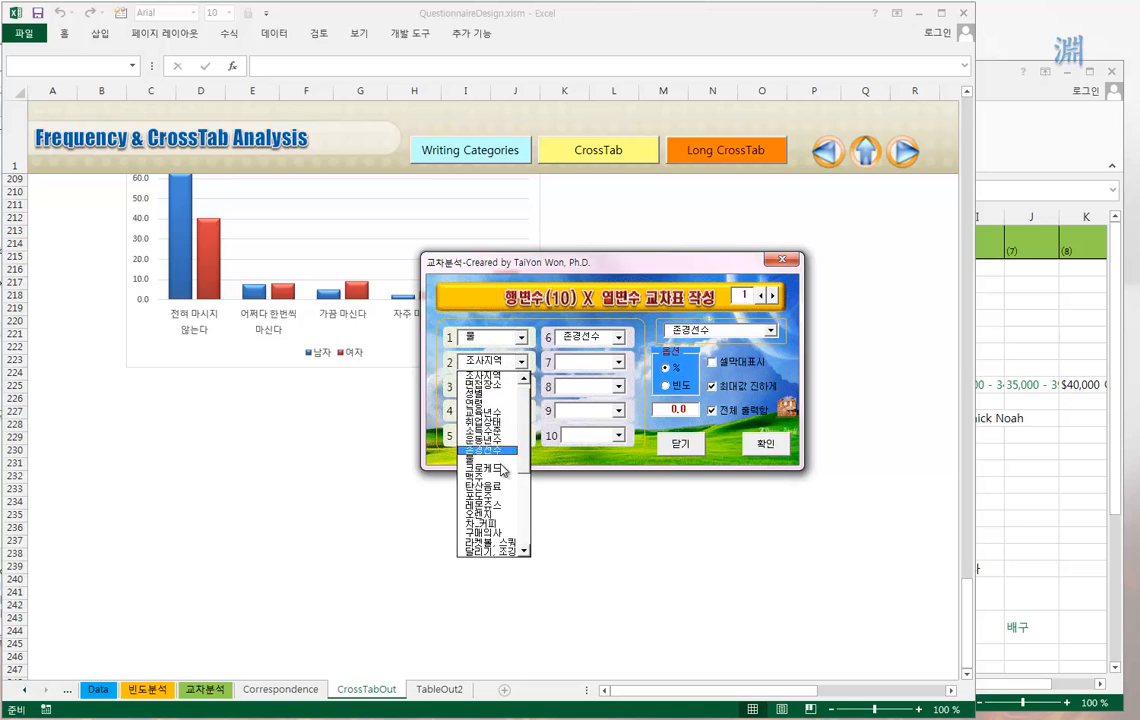
{"action": "left_click", "coordinate": [488, 468]}
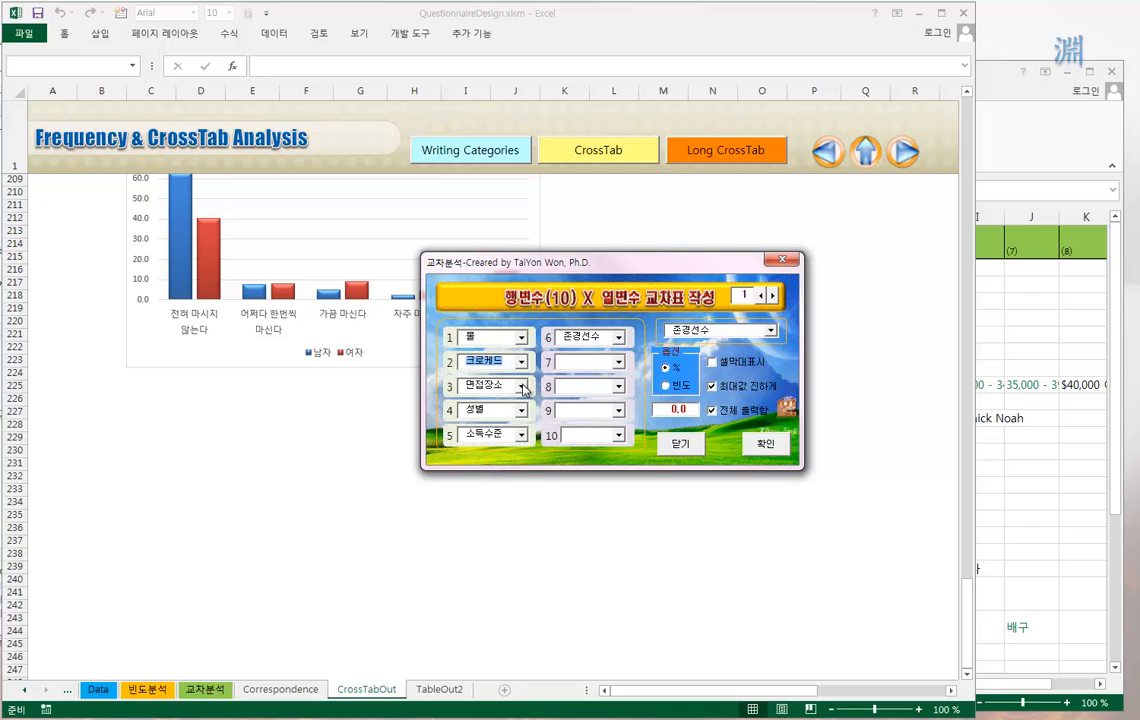
{"action": "left_click", "coordinate": [522, 388]}
{"action": "left_click", "coordinate": [470, 488]}
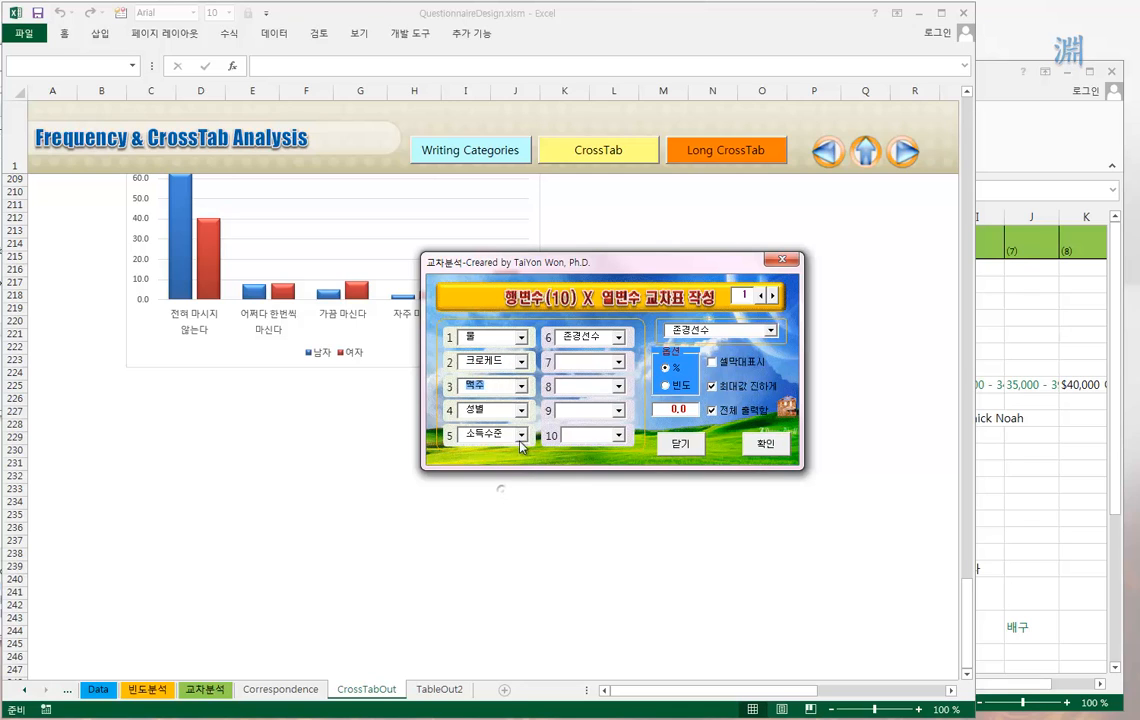
{"action": "left_click", "coordinate": [521, 410]}
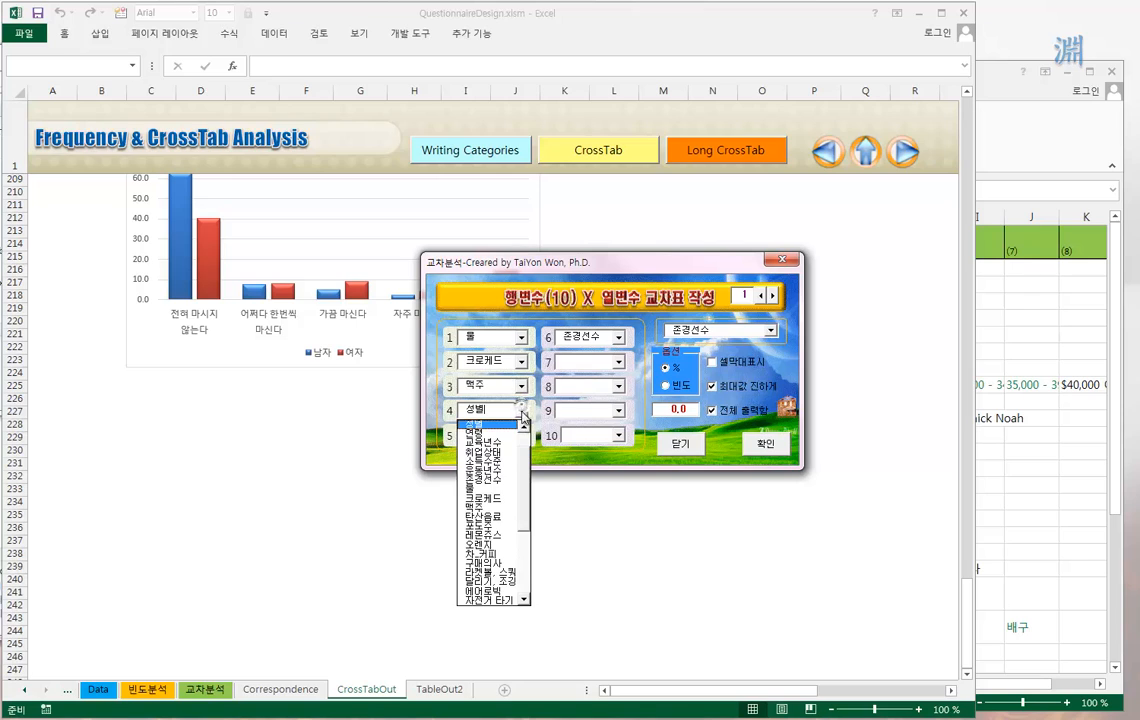
{"action": "left_click", "coordinate": [509, 519]}
{"action": "left_click", "coordinate": [521, 435]}
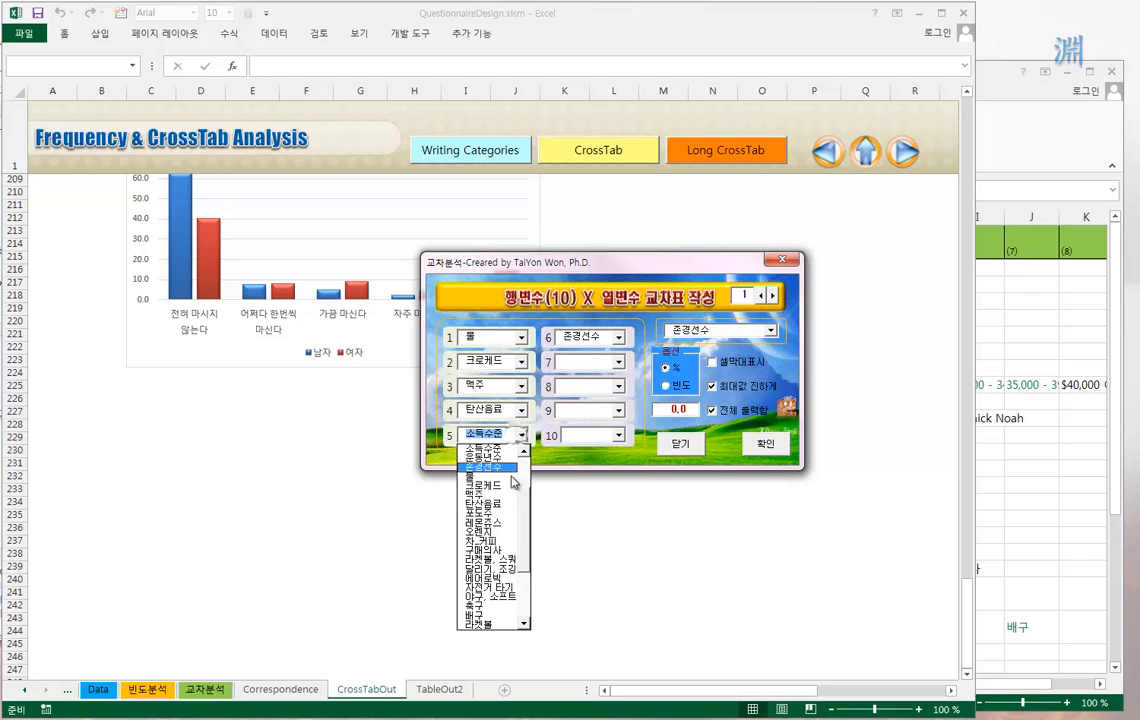
{"action": "left_click", "coordinate": [496, 515]}
Step: Set row variables 6 to 8 to 레몬쥬스, 오렌지 and 차_커피, and generate the long cross table
{"action": "left_click", "coordinate": [618, 337]}
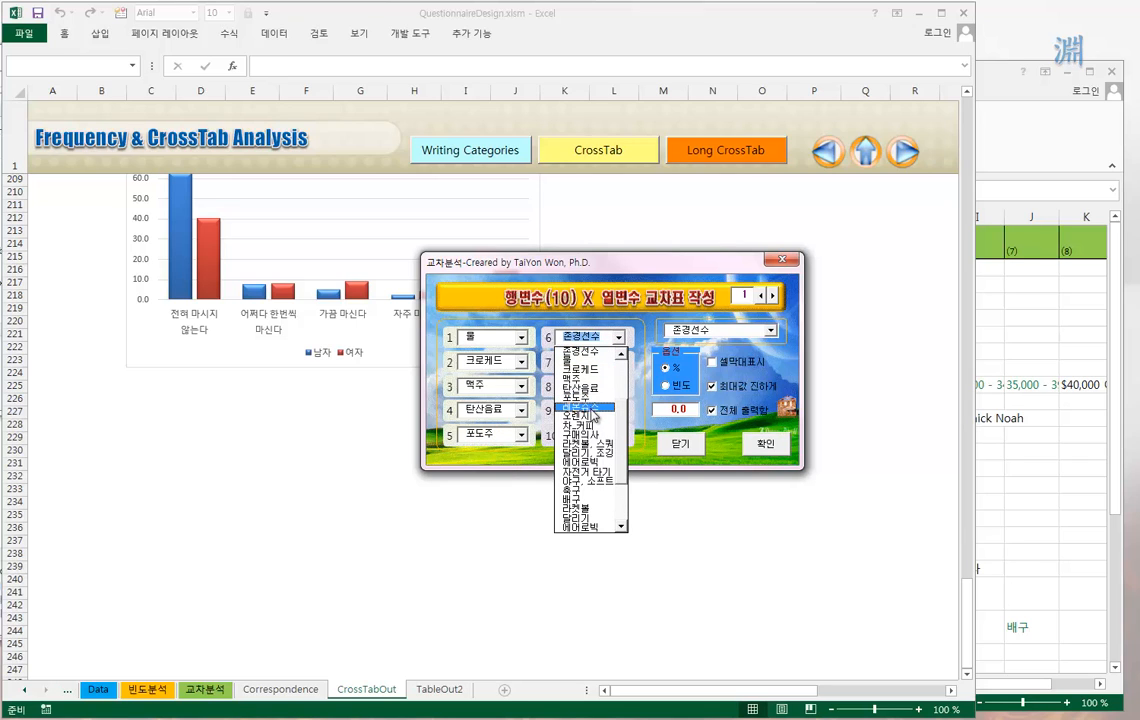
{"action": "left_click", "coordinate": [593, 412]}
{"action": "left_click", "coordinate": [620, 363]}
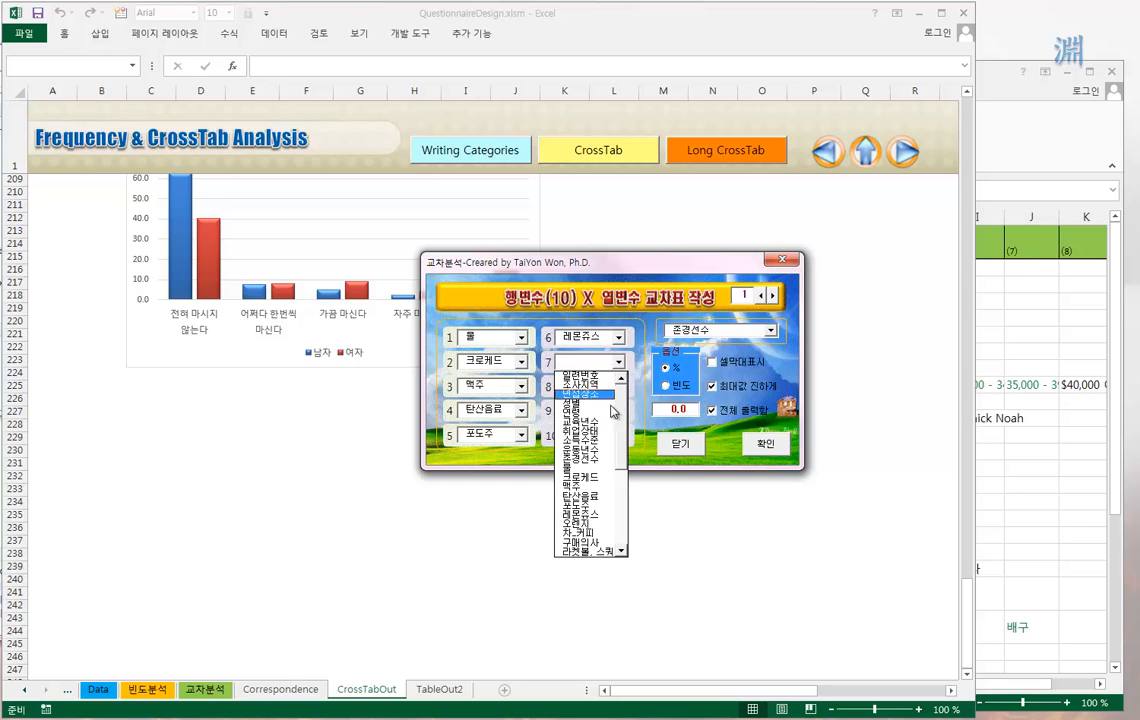
{"action": "left_click", "coordinate": [609, 527]}
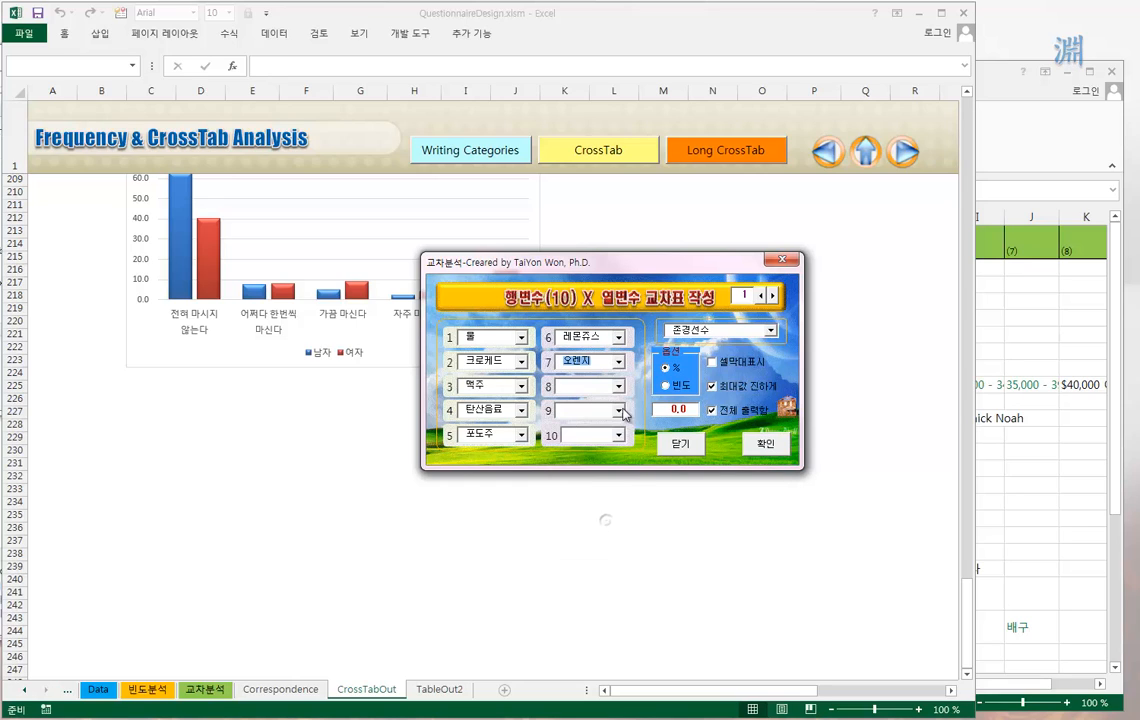
{"action": "left_click", "coordinate": [617, 389]}
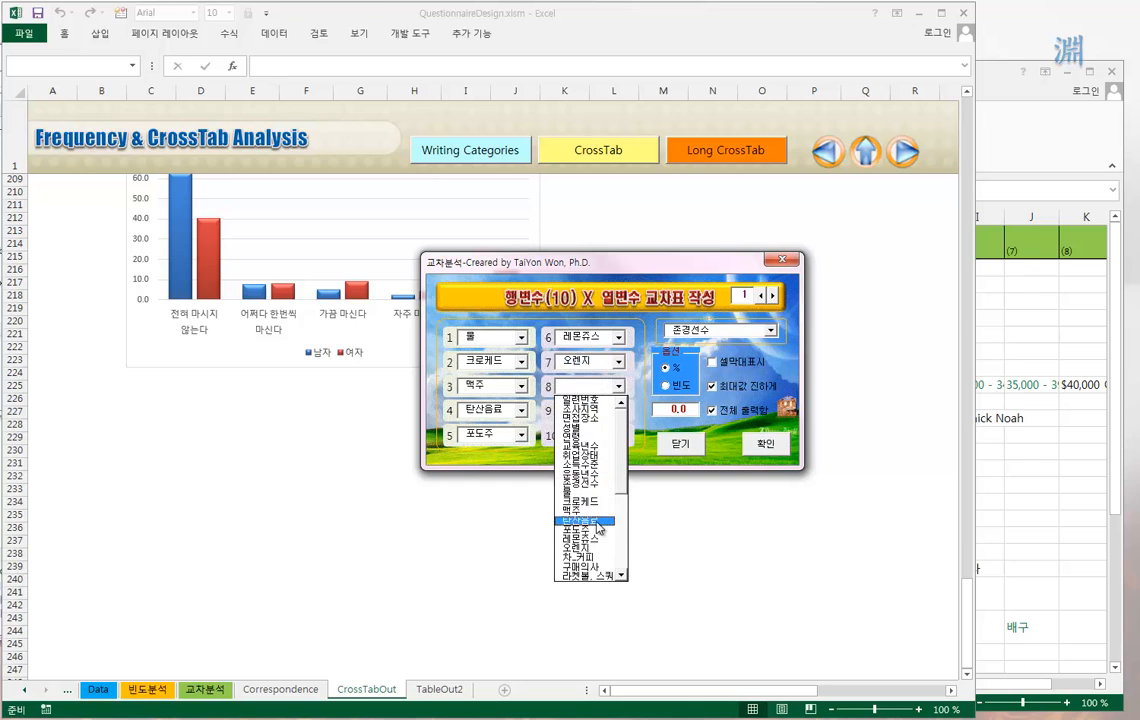
{"action": "left_click", "coordinate": [578, 558]}
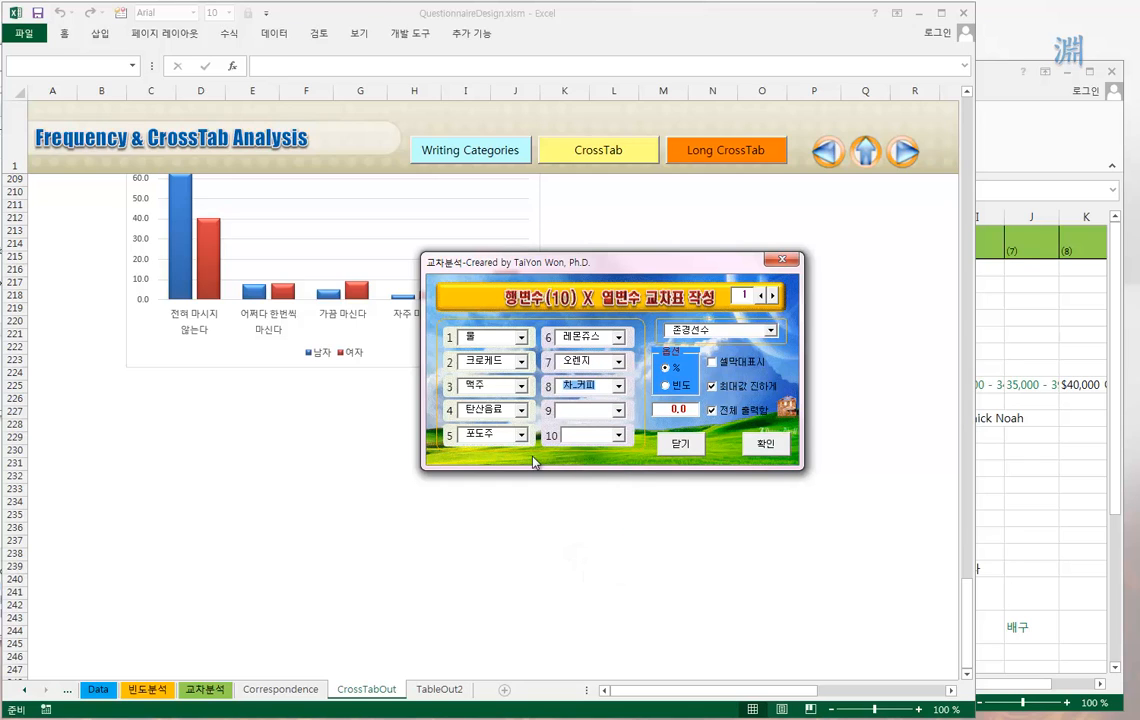
{"action": "left_click", "coordinate": [766, 455]}
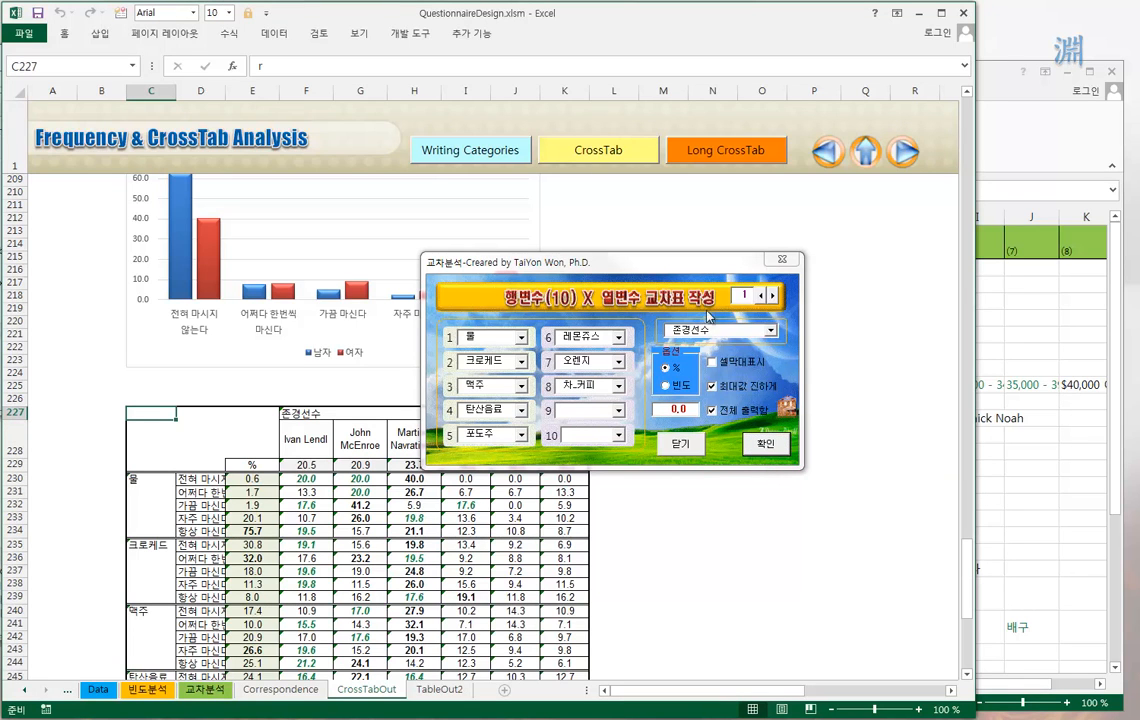
Step: Move the 교차분석 dialog off the new table and inspect the 존경선수 player headings in row 228
{"action": "left_click_drag", "start_coordinate": [673, 275], "coordinate": [828, 239]}
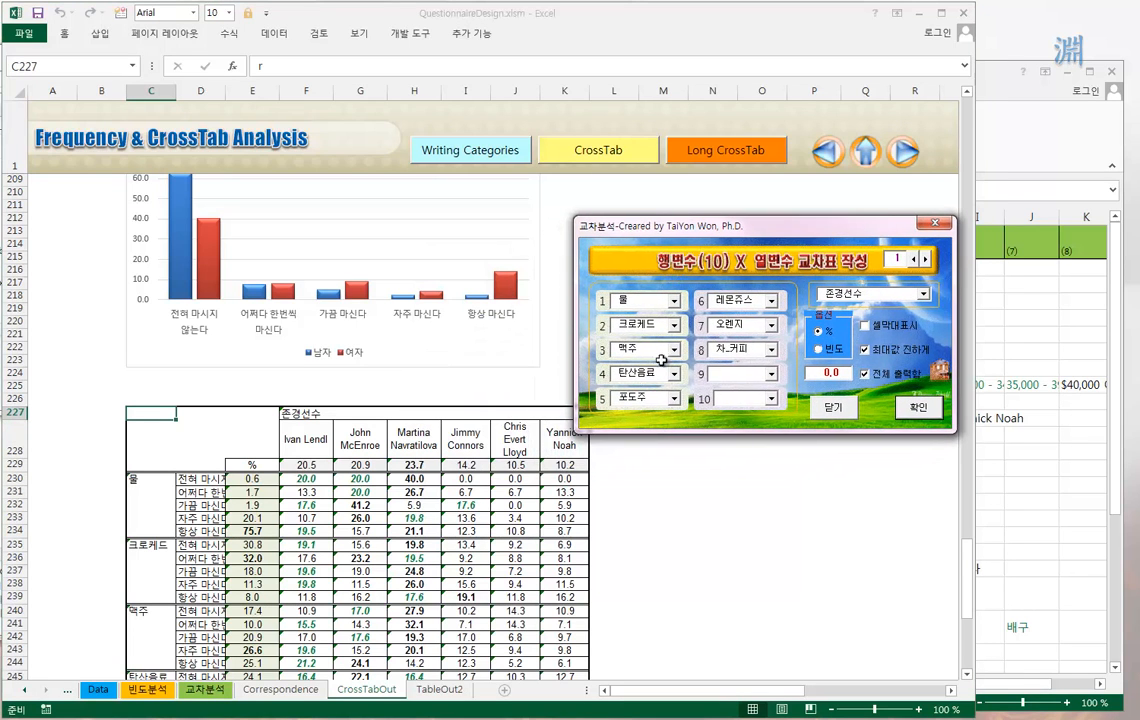
{"action": "left_click", "coordinate": [183, 437]}
{"action": "scroll", "coordinate": [183, 437], "scroll_direction": "down", "scroll_amount": 4}
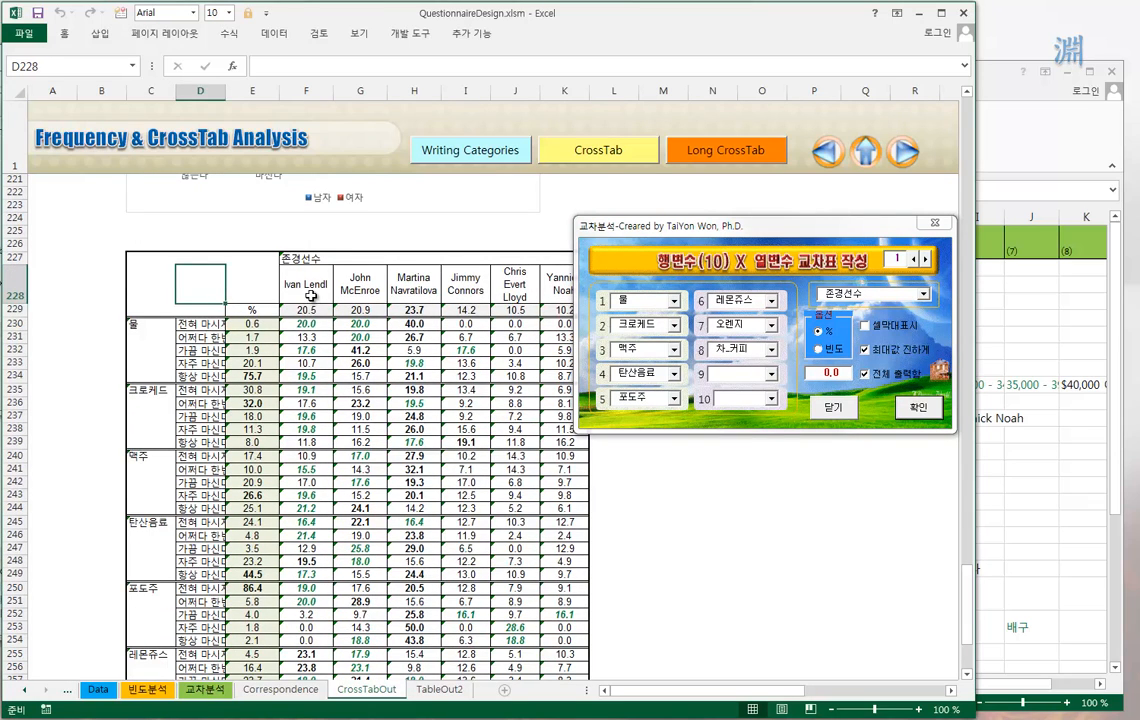
{"action": "left_click", "coordinate": [312, 290]}
{"action": "left_click", "coordinate": [412, 286]}
{"action": "left_click", "coordinate": [514, 285]}
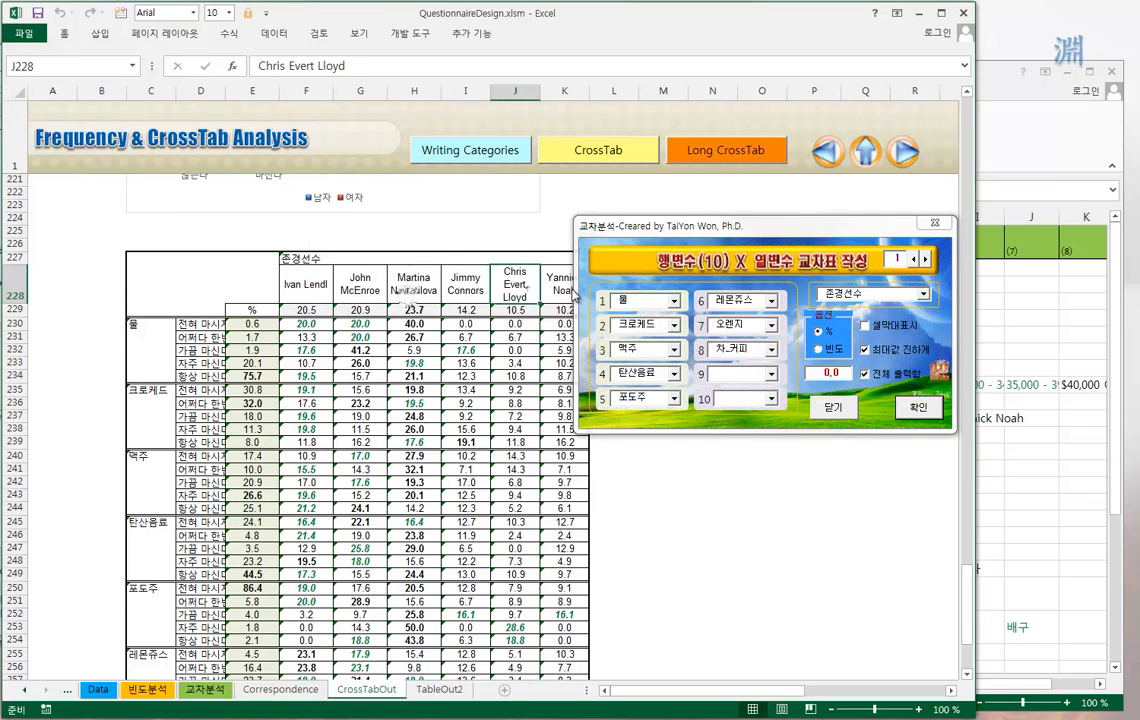
{"action": "left_click", "coordinate": [305, 285]}
{"action": "left_click", "coordinate": [428, 285]}
{"action": "key", "text": "Right"}
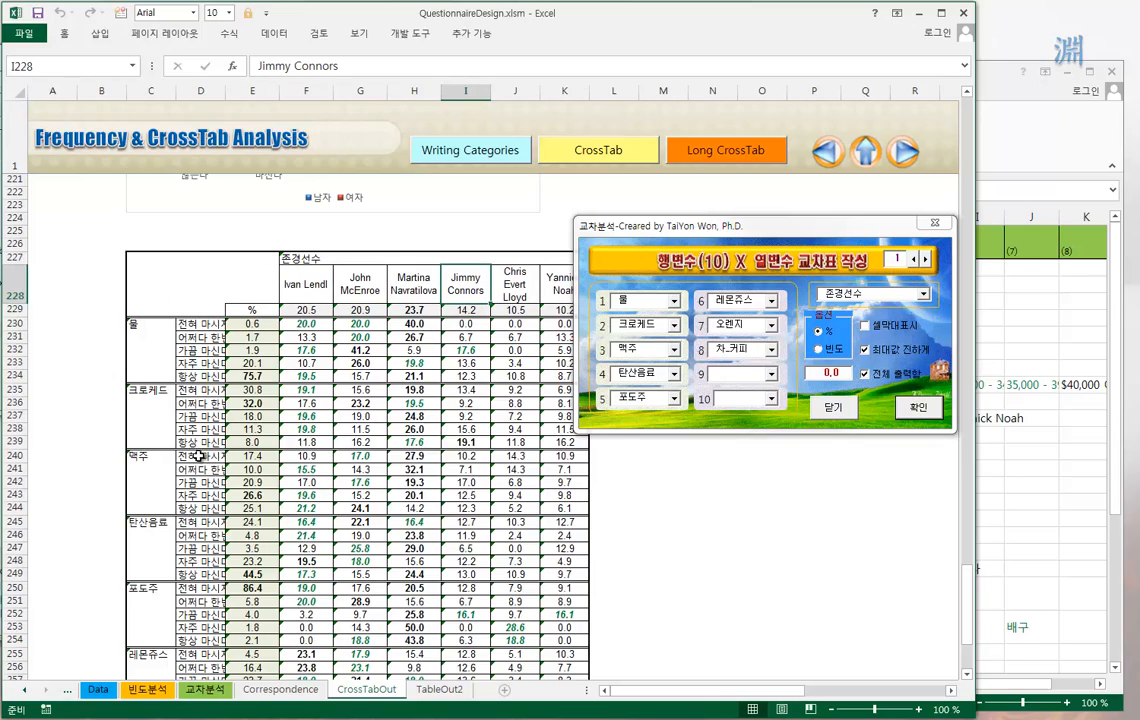
Step: Examine the long cross table's drink rows from 물 to 차_커피 and the formulas behind several percentage cells
{"action": "scroll", "coordinate": [180, 405], "scroll_direction": "down", "scroll_amount": 5}
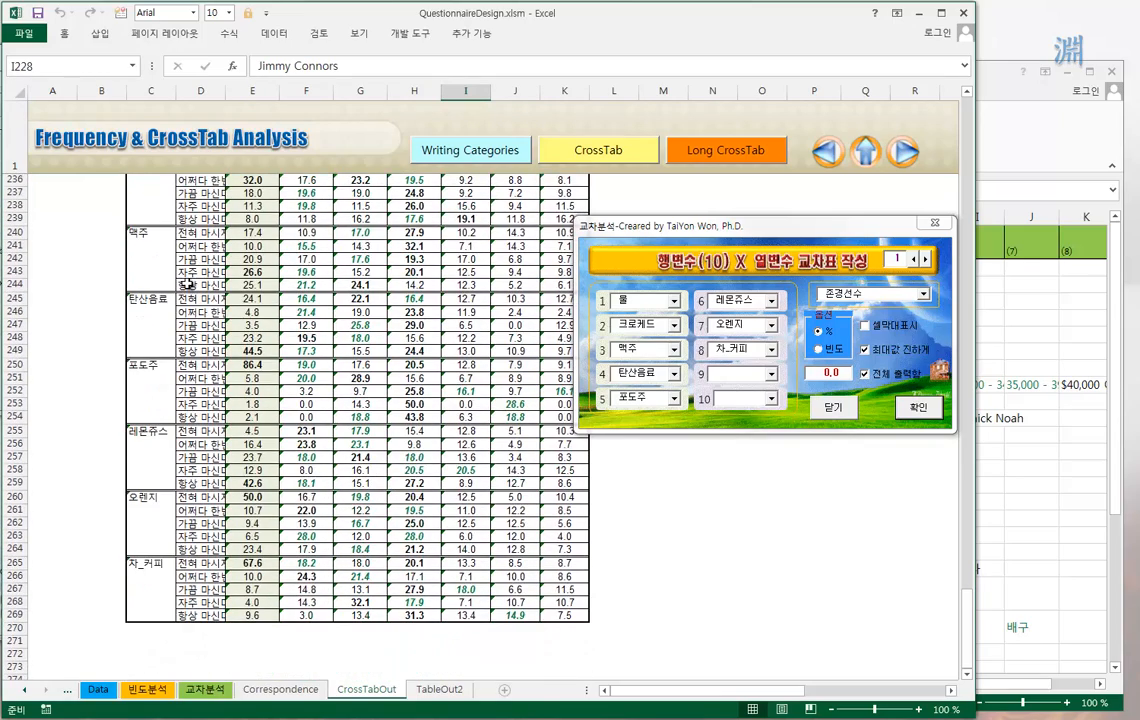
{"action": "scroll", "coordinate": [167, 283], "scroll_direction": "up", "scroll_amount": 3}
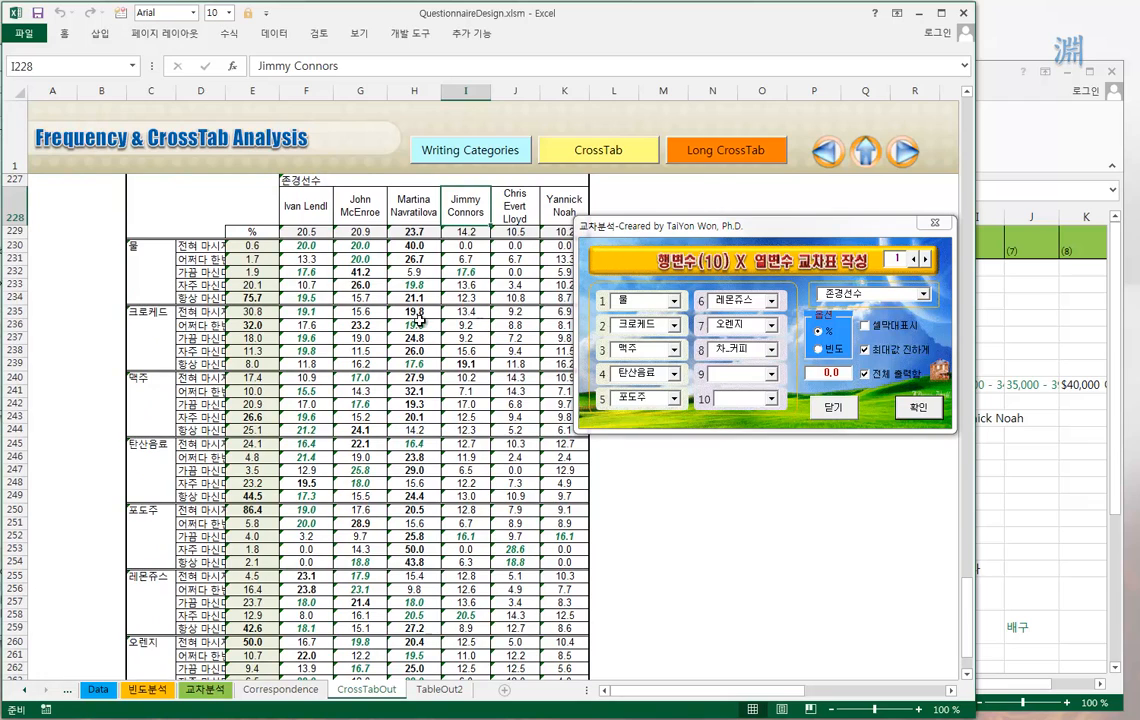
{"action": "scroll", "coordinate": [415, 318], "scroll_direction": "up", "scroll_amount": 3}
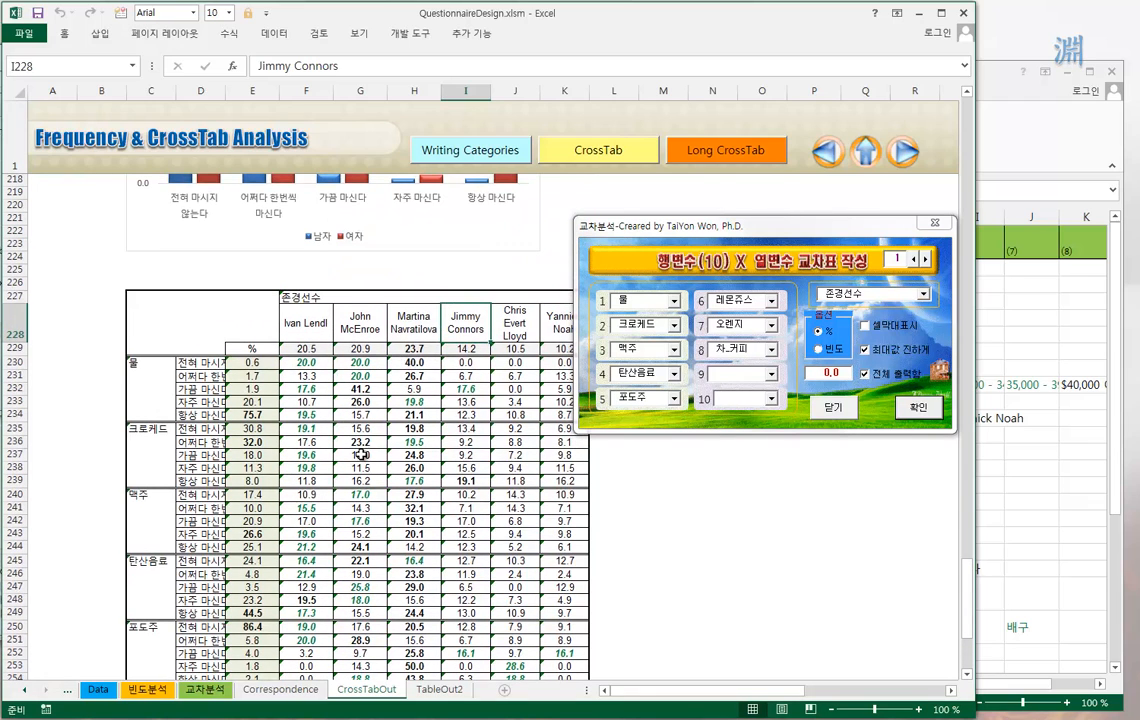
{"action": "scroll", "coordinate": [322, 404], "scroll_direction": "down", "scroll_amount": 2}
{"action": "left_click", "coordinate": [414, 417]}
{"action": "left_click", "coordinate": [465, 465]}
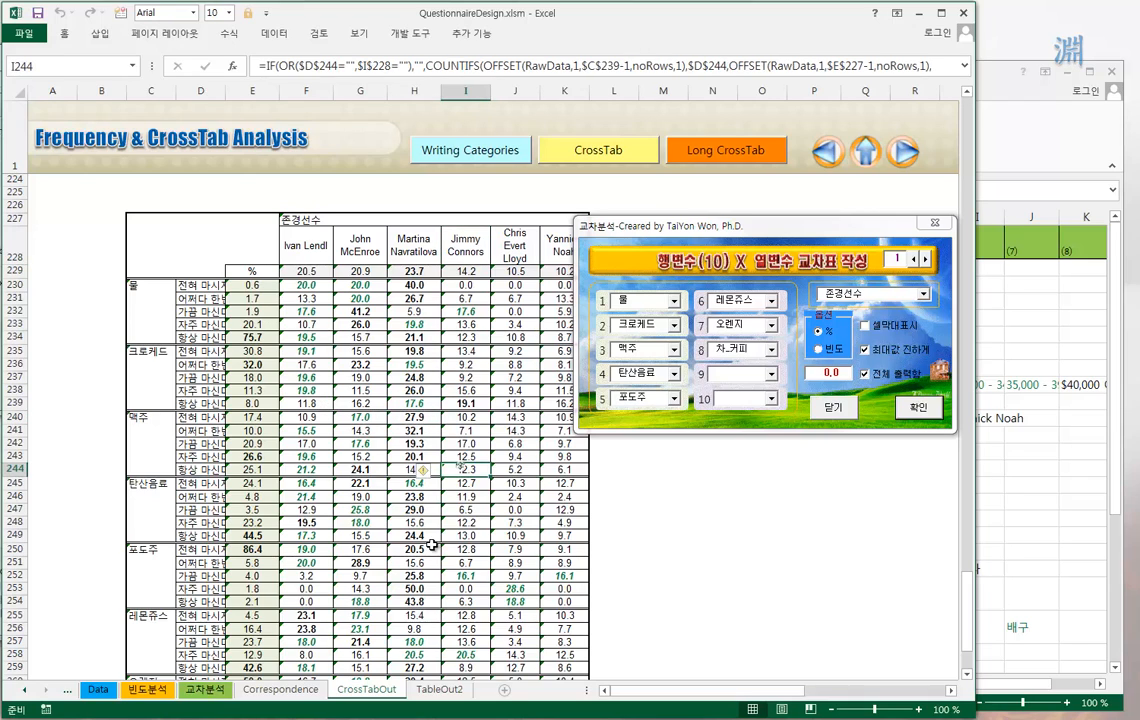
{"action": "left_click", "coordinate": [414, 549]}
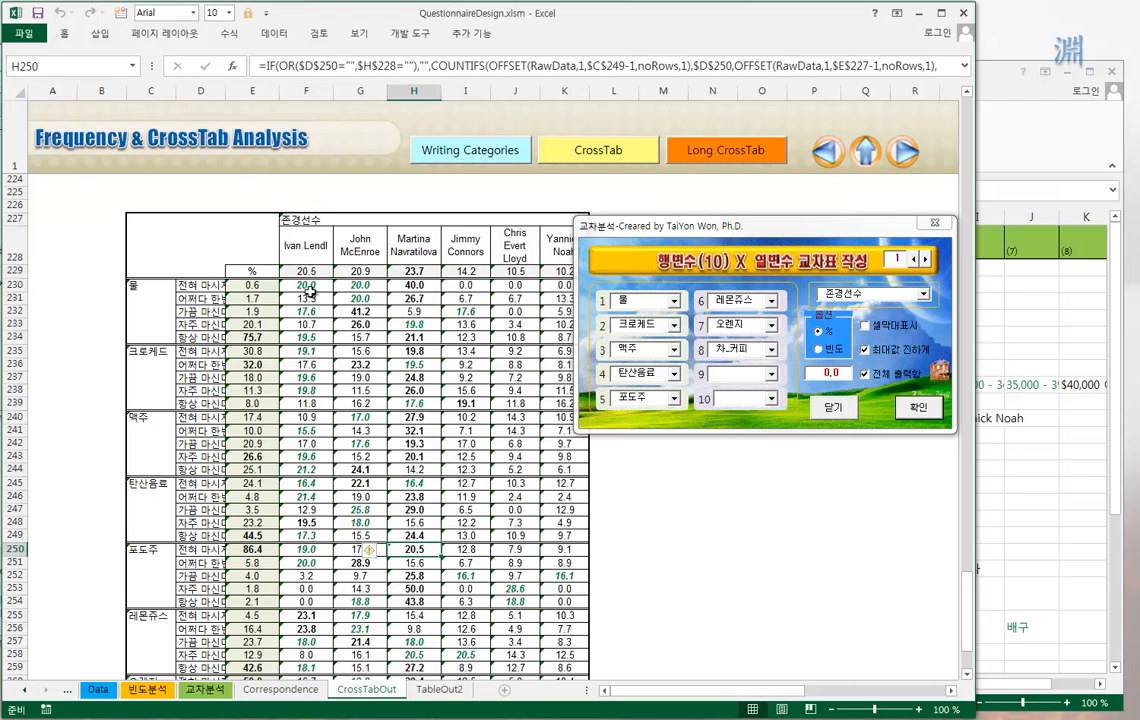
{"action": "left_click", "coordinate": [350, 311]}
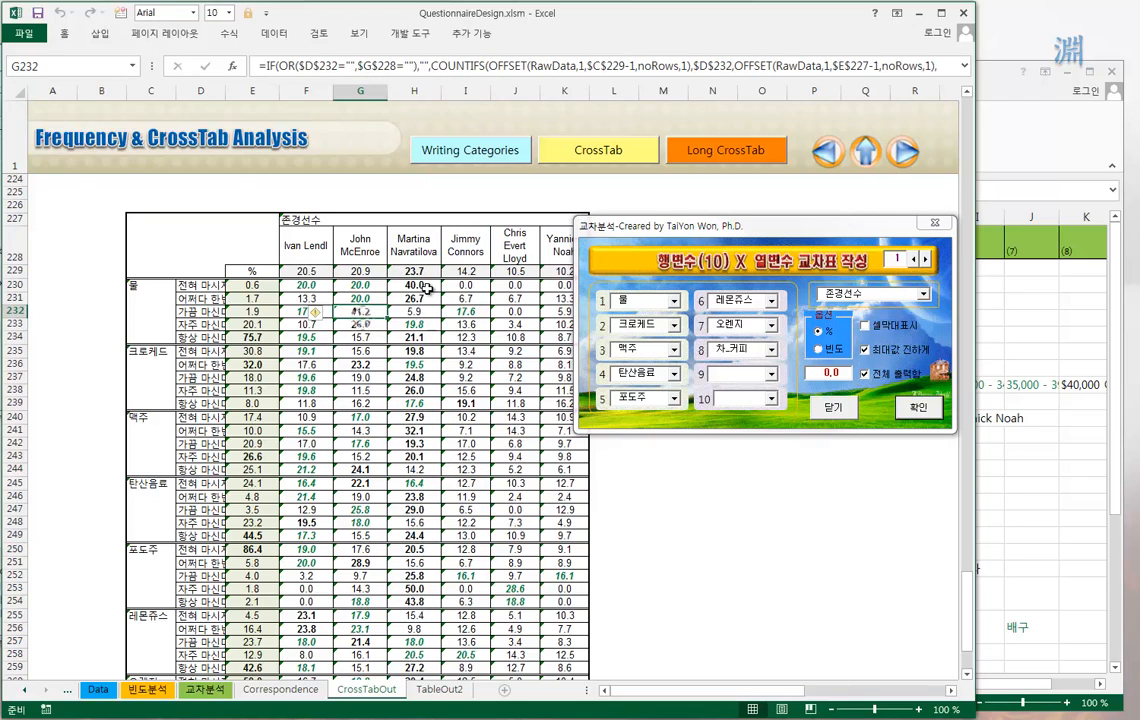
{"action": "left_click", "coordinate": [425, 285]}
{"action": "left_click", "coordinate": [418, 325]}
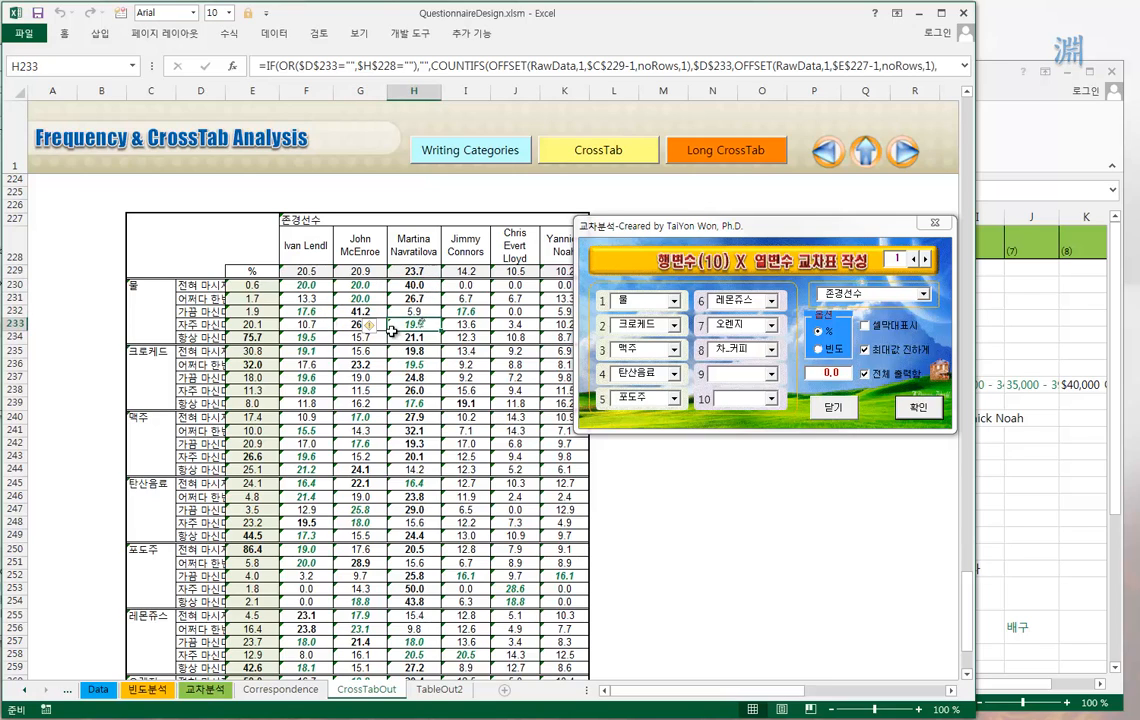
Step: Enable 셀막대표시 and regenerate the long cross table from cell C227, replacing the existing table
{"action": "left_click", "coordinate": [140, 220]}
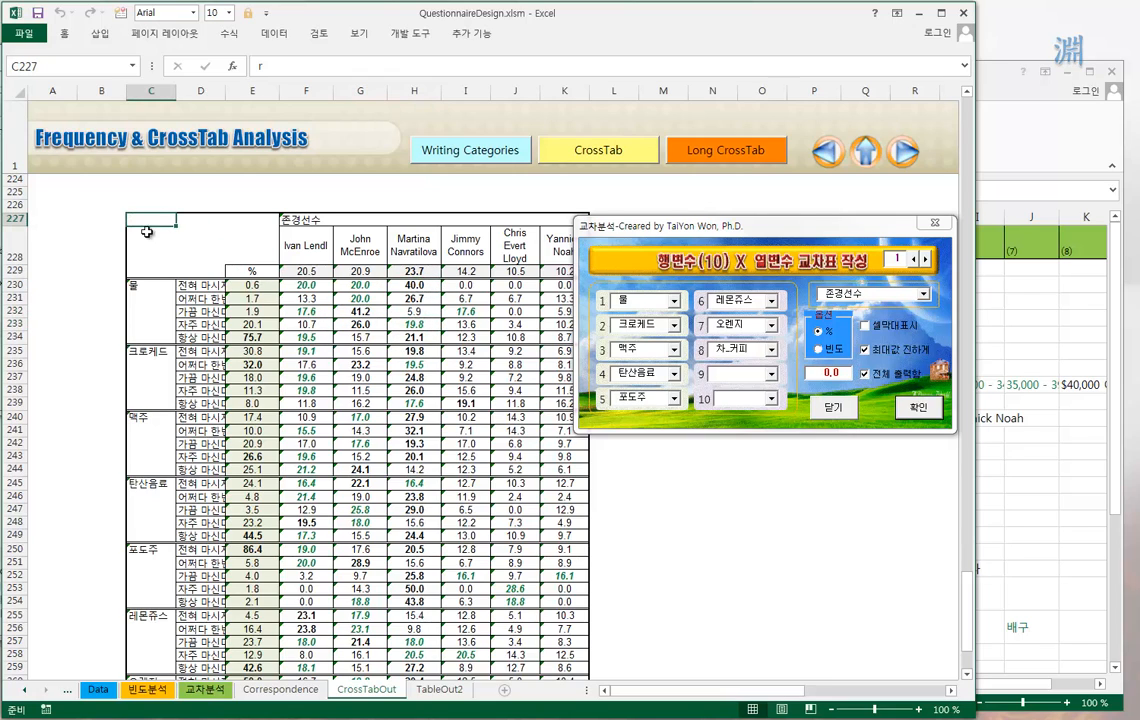
{"action": "left_click", "coordinate": [888, 336]}
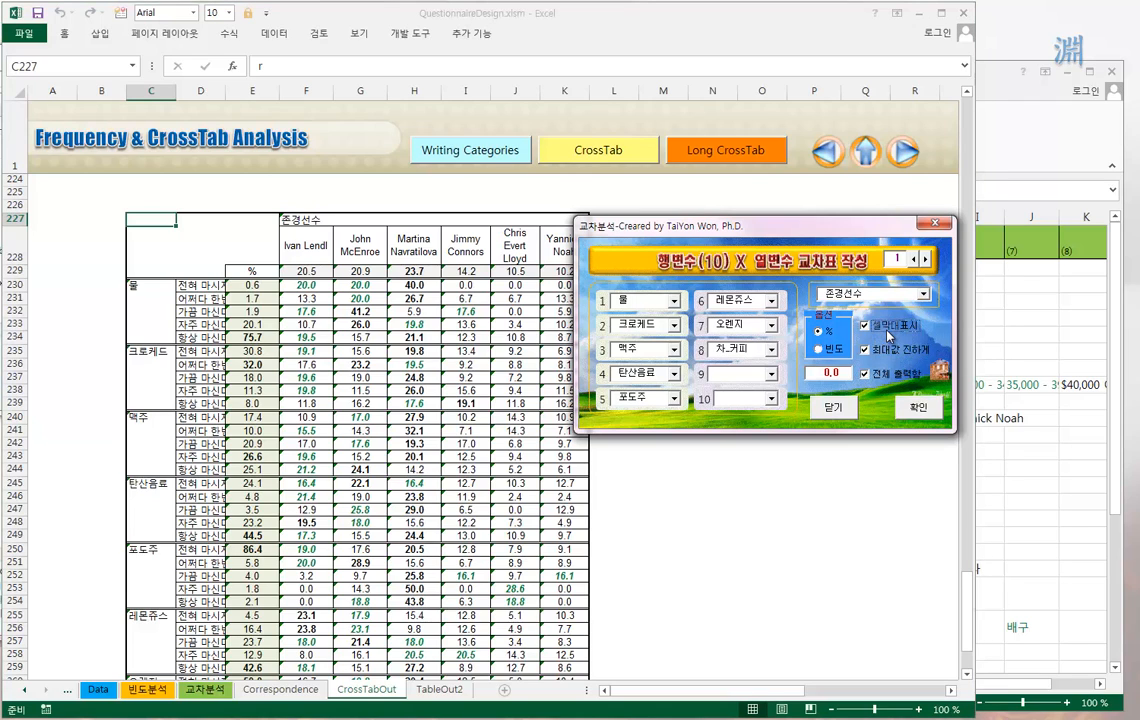
{"action": "left_click", "coordinate": [918, 408]}
{"action": "left_click", "coordinate": [442, 428]}
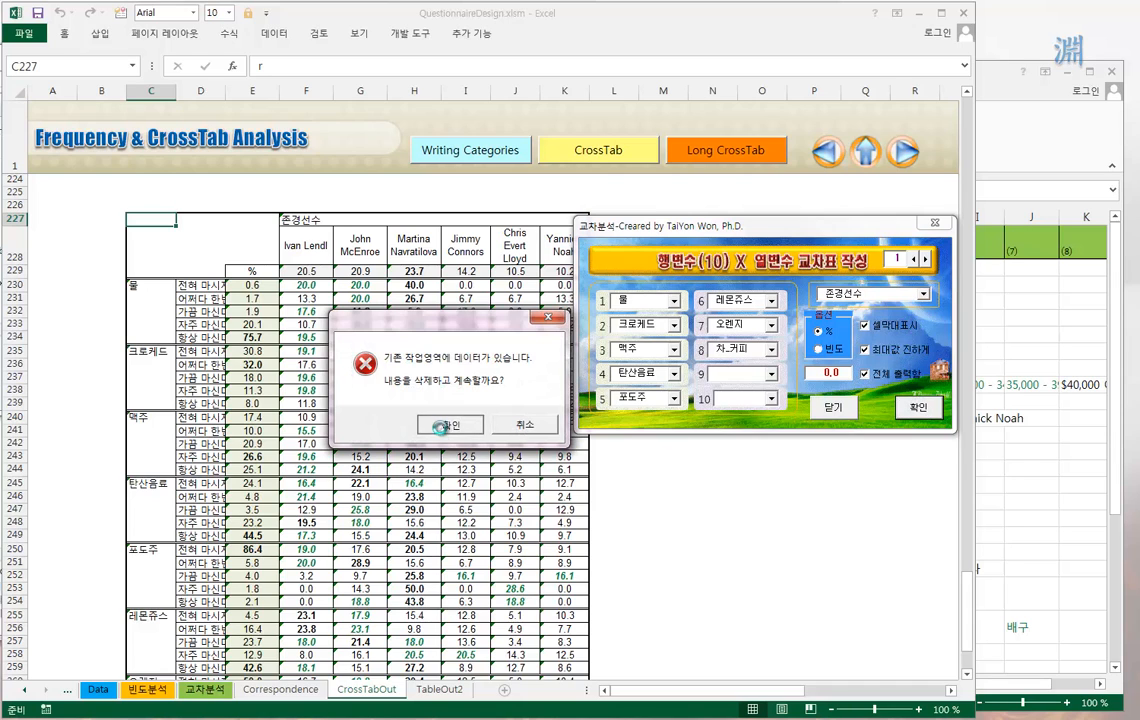
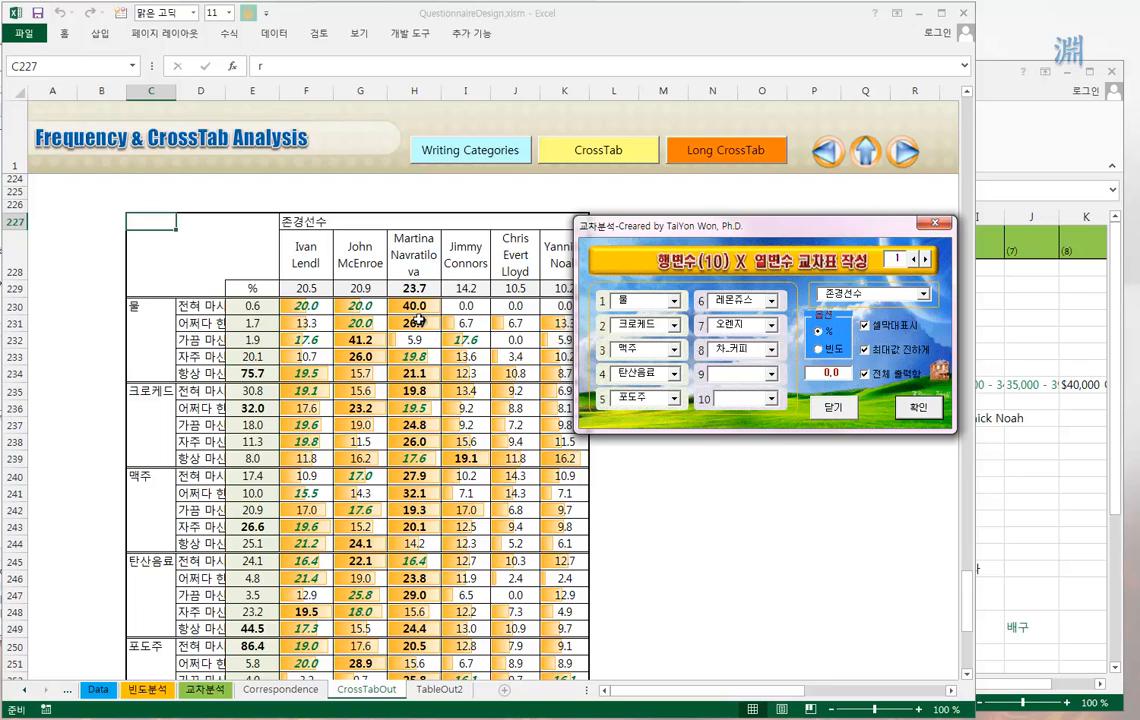
Step: Set the number format to 0 and regenerate the long cross table over the existing one
{"action": "left_click", "coordinate": [840, 375]}
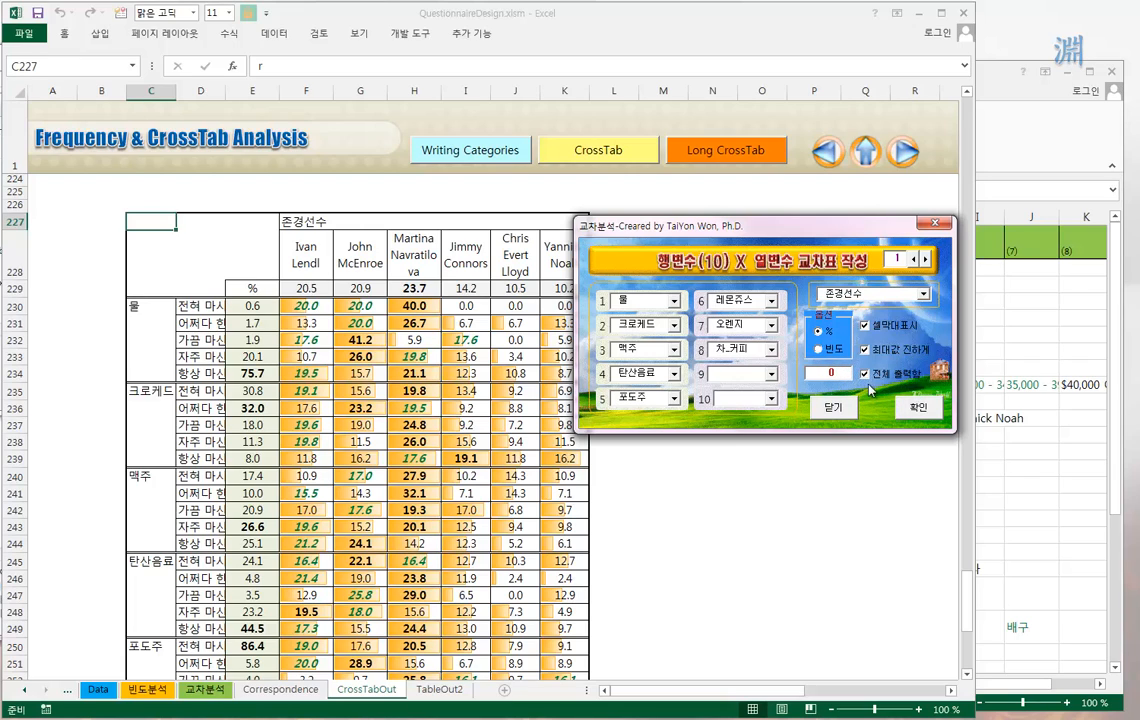
{"action": "left_click", "coordinate": [931, 416]}
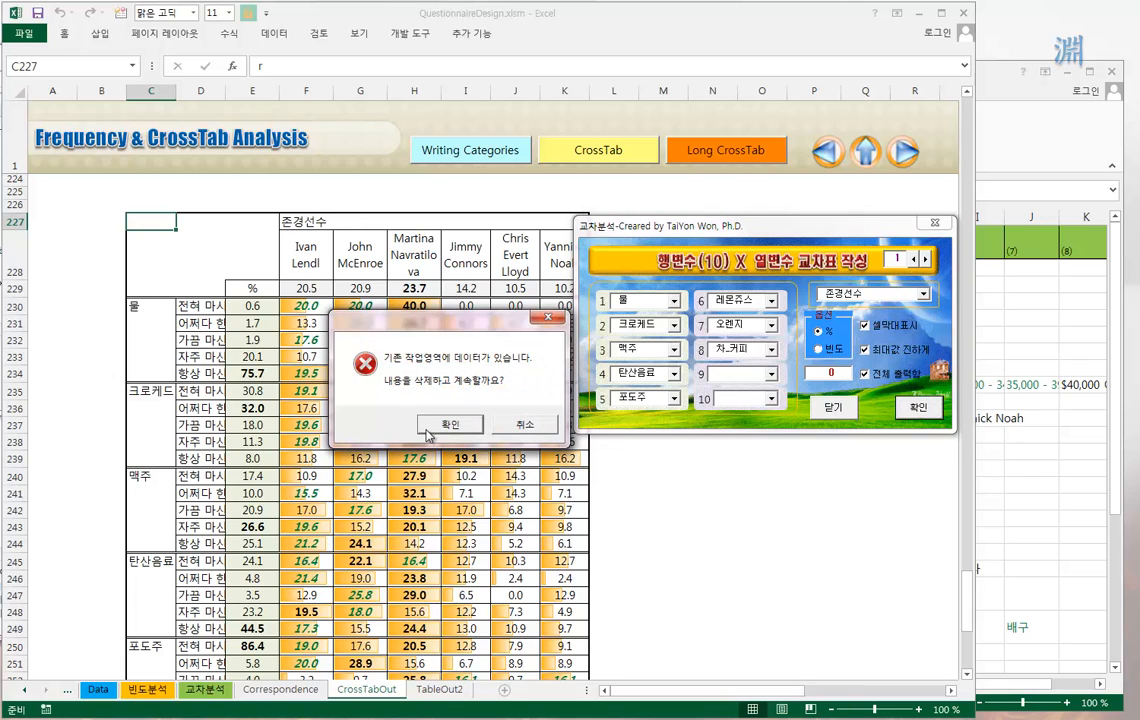
{"action": "left_click", "coordinate": [384, 391]}
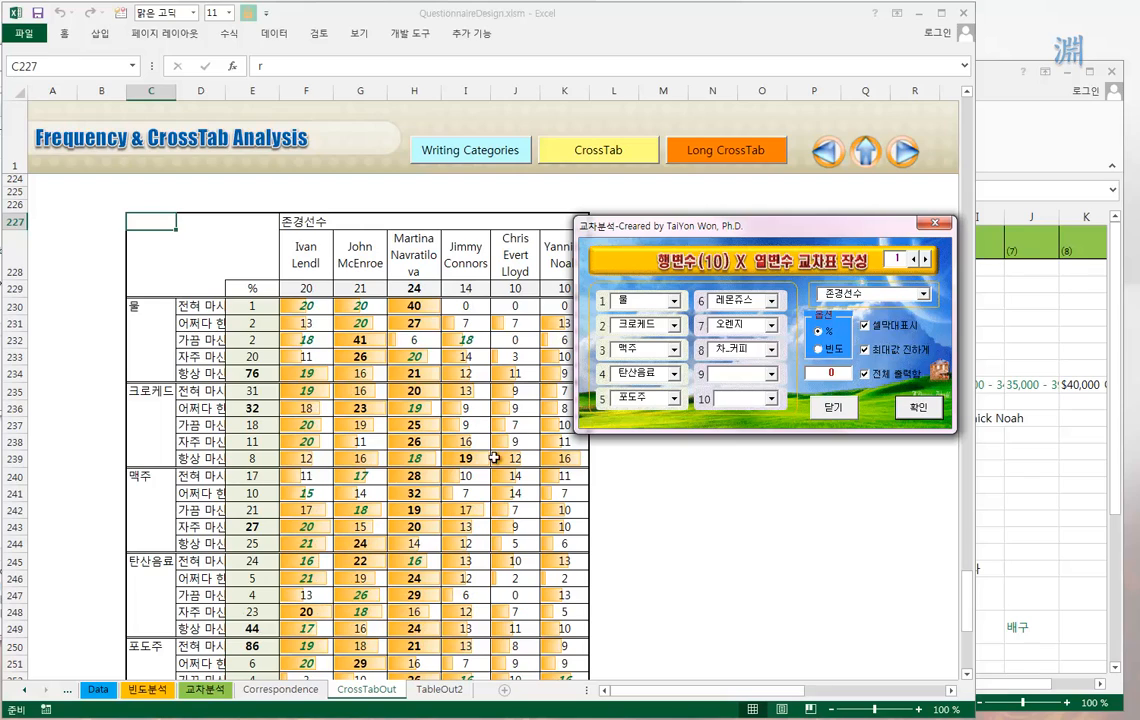
Step: Set the number format to 0.00 and regenerate the long cross table over the existing one
{"action": "left_click", "coordinate": [834, 373]}
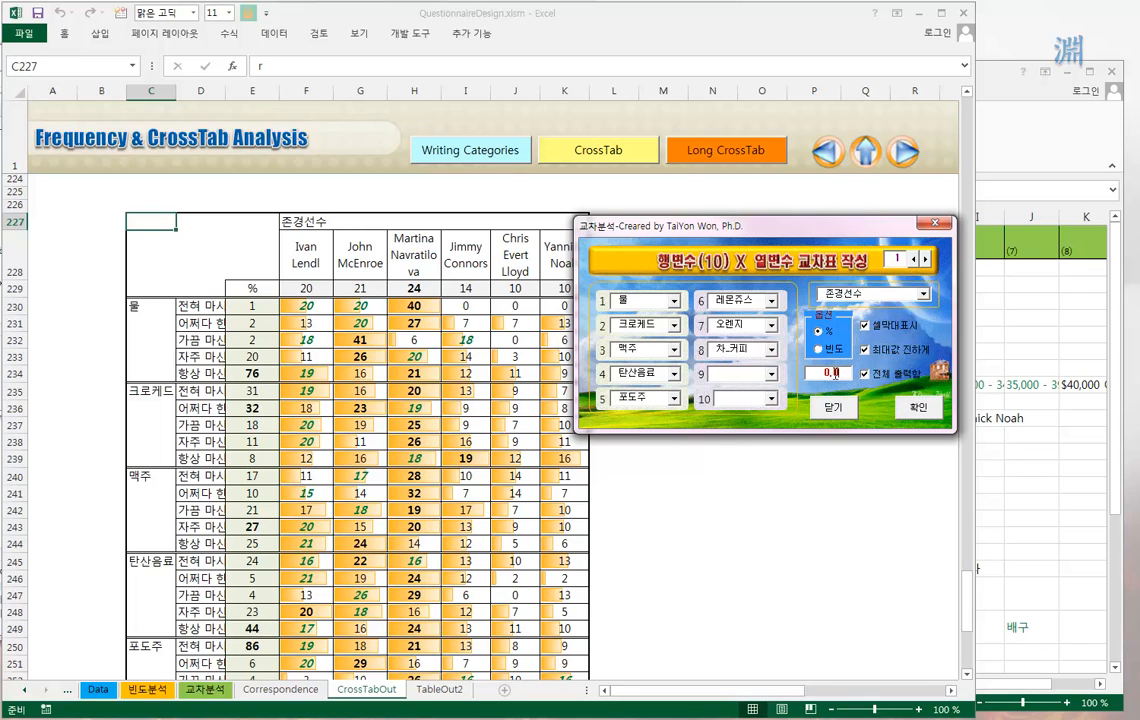
{"action": "left_click", "coordinate": [918, 410]}
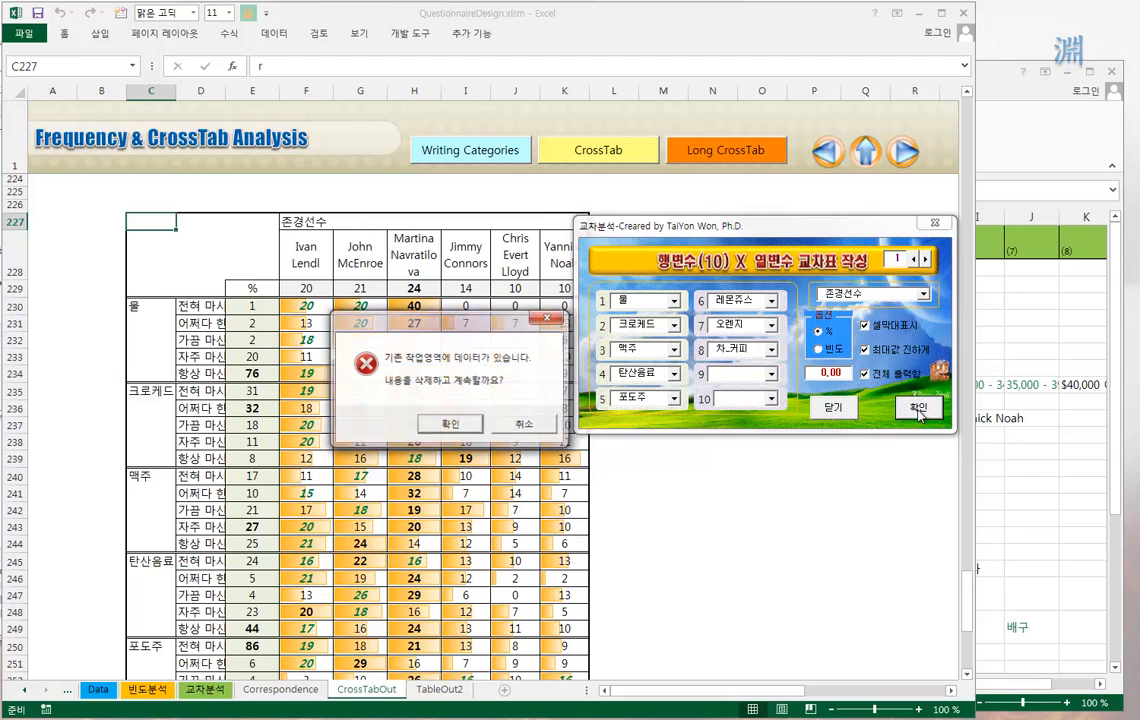
{"action": "left_click", "coordinate": [450, 425]}
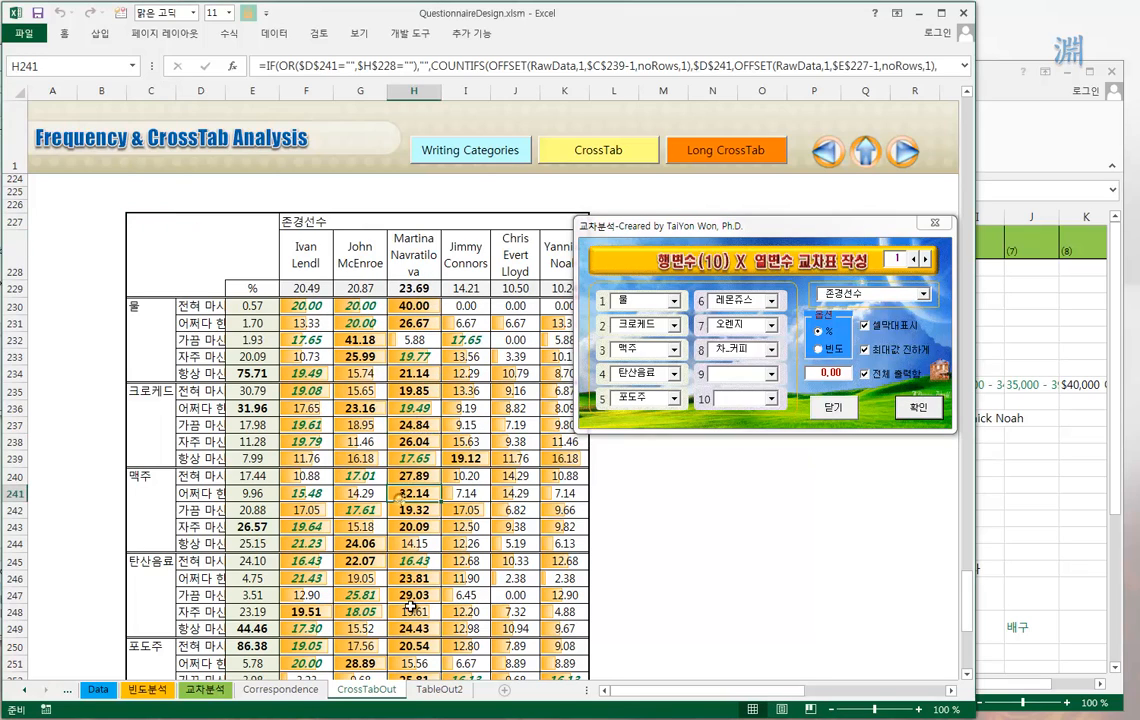
Step: Examine the regenerated table's drink blocks, answer labels and in-cell bars, and the formulas behind several percentage cells
{"action": "scroll", "coordinate": [415, 520], "scroll_direction": "down", "scroll_amount": 6}
{"action": "scroll", "coordinate": [411, 608], "scroll_direction": "down", "scroll_amount": 2}
{"action": "scroll", "coordinate": [411, 608], "scroll_direction": "up", "scroll_amount": 8}
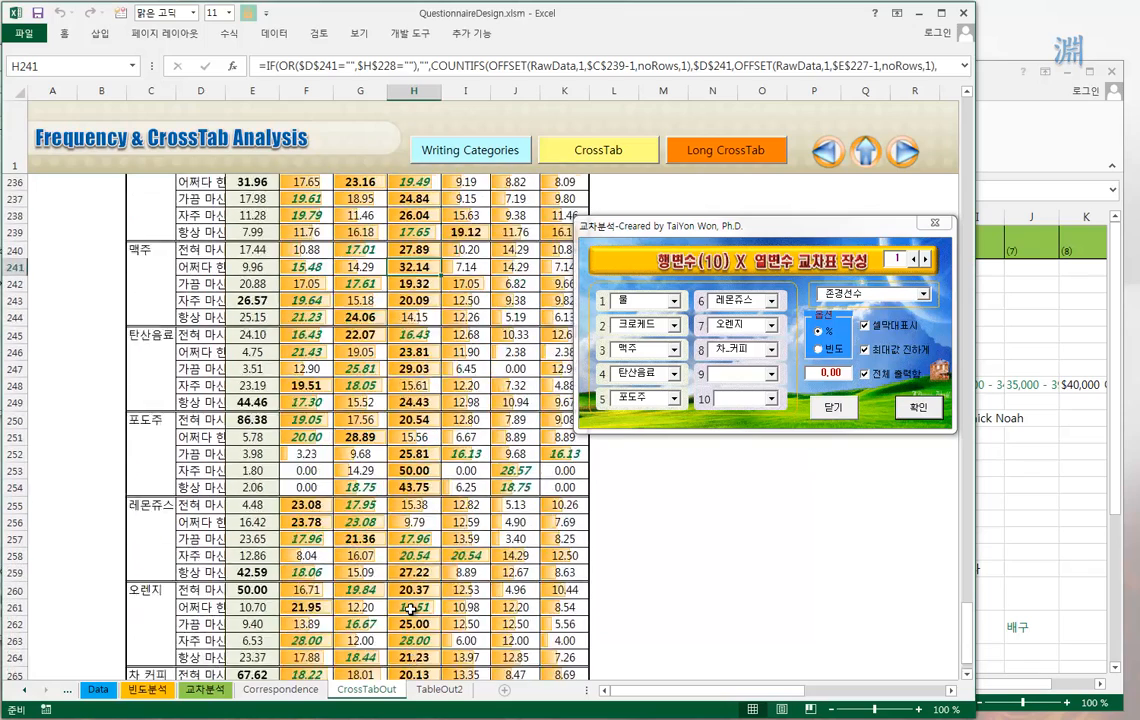
{"action": "left_click", "coordinate": [200, 340]}
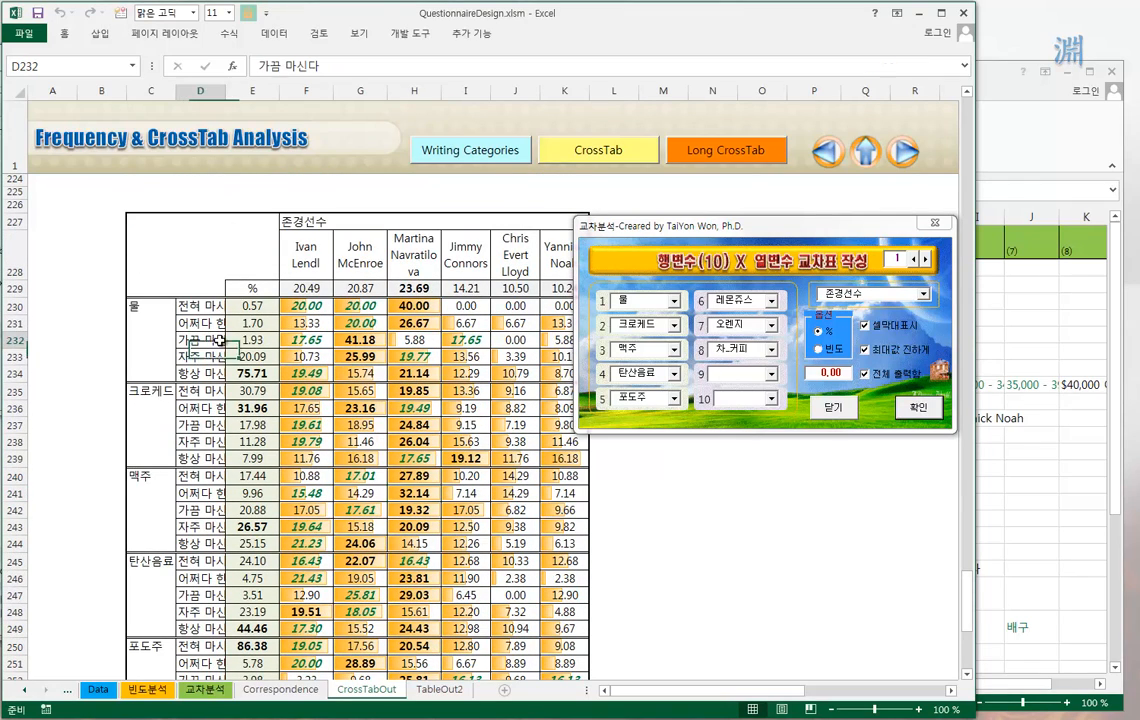
{"action": "left_click", "coordinate": [200, 459]}
{"action": "left_click", "coordinate": [212, 527]}
{"action": "left_click", "coordinate": [200, 391]}
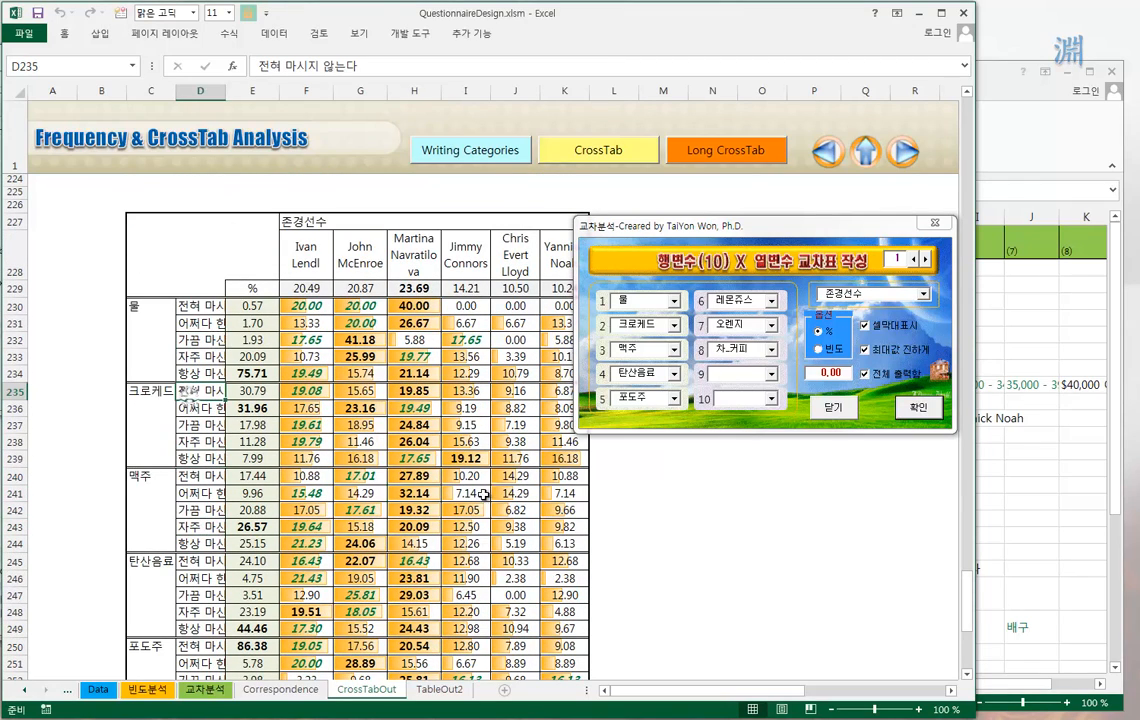
{"action": "left_click", "coordinate": [215, 305]}
{"action": "left_click", "coordinate": [252, 305]}
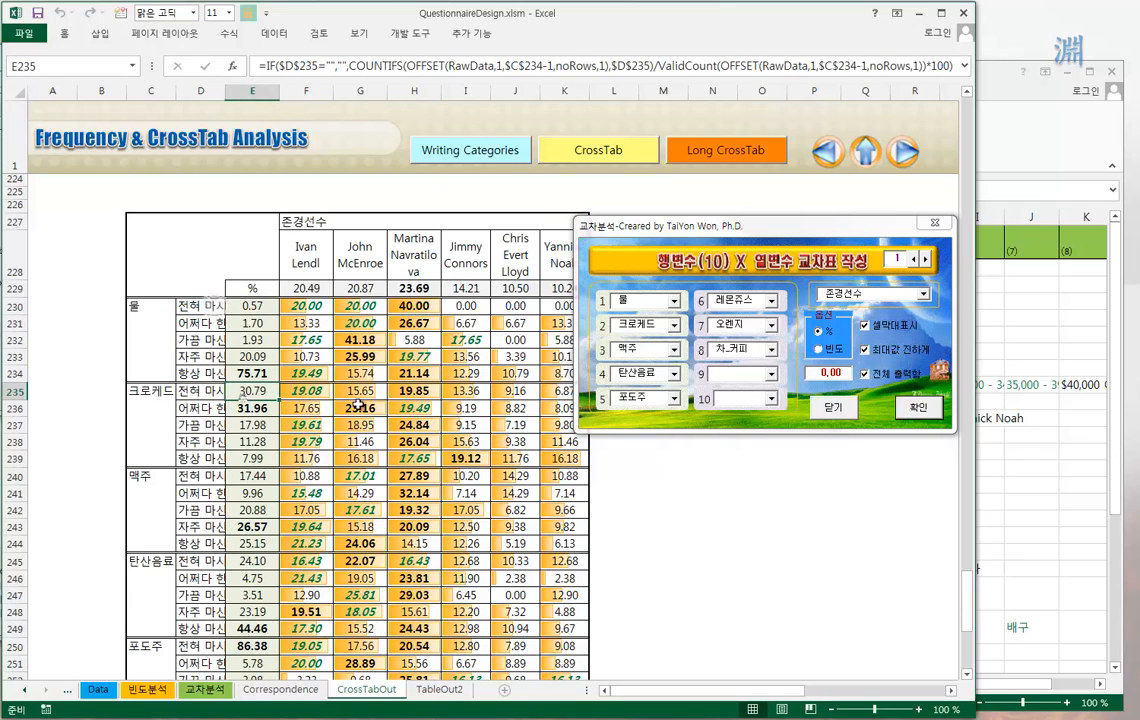
{"action": "left_click", "coordinate": [306, 340]}
{"action": "left_click", "coordinate": [413, 458]}
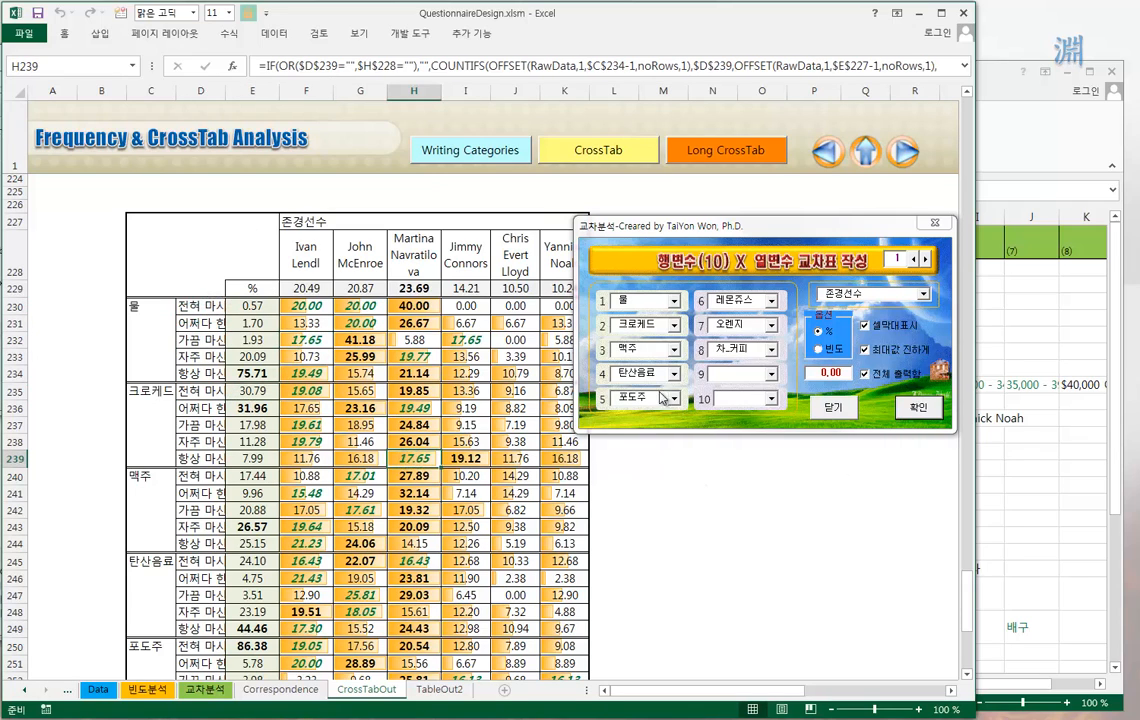
Step: Close the 교차분석 dialog and select cell K241 in the finished table
{"action": "left_click", "coordinate": [845, 409]}
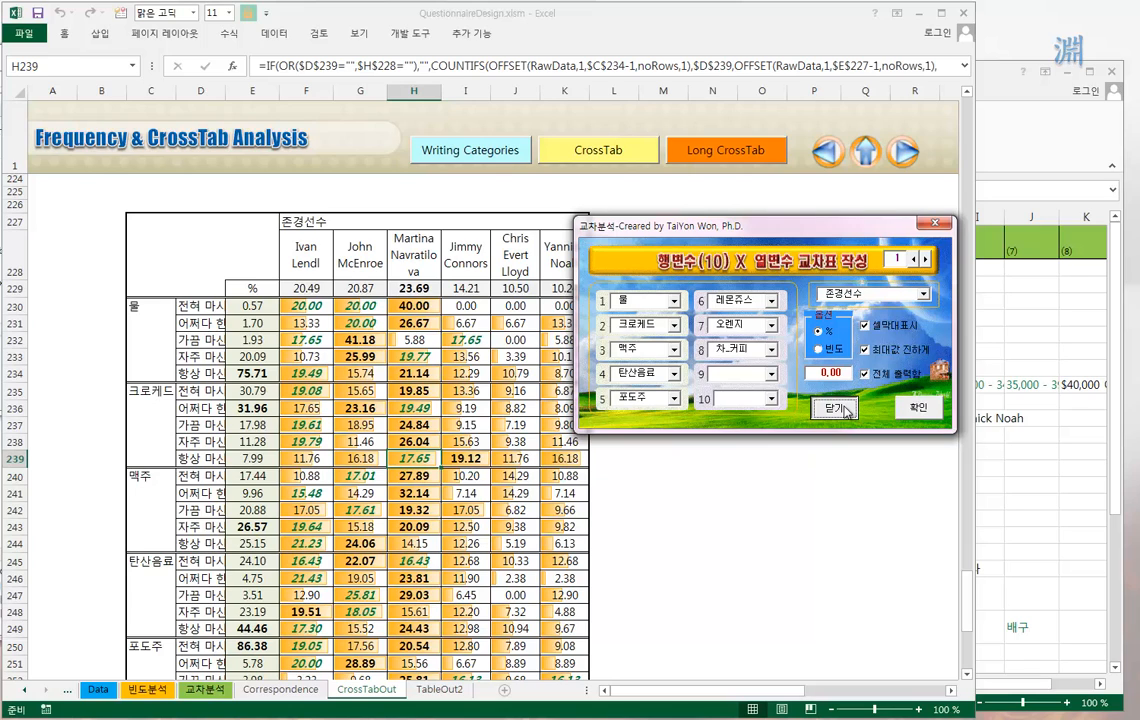
{"action": "left_click", "coordinate": [835, 409]}
{"action": "left_click", "coordinate": [564, 493]}
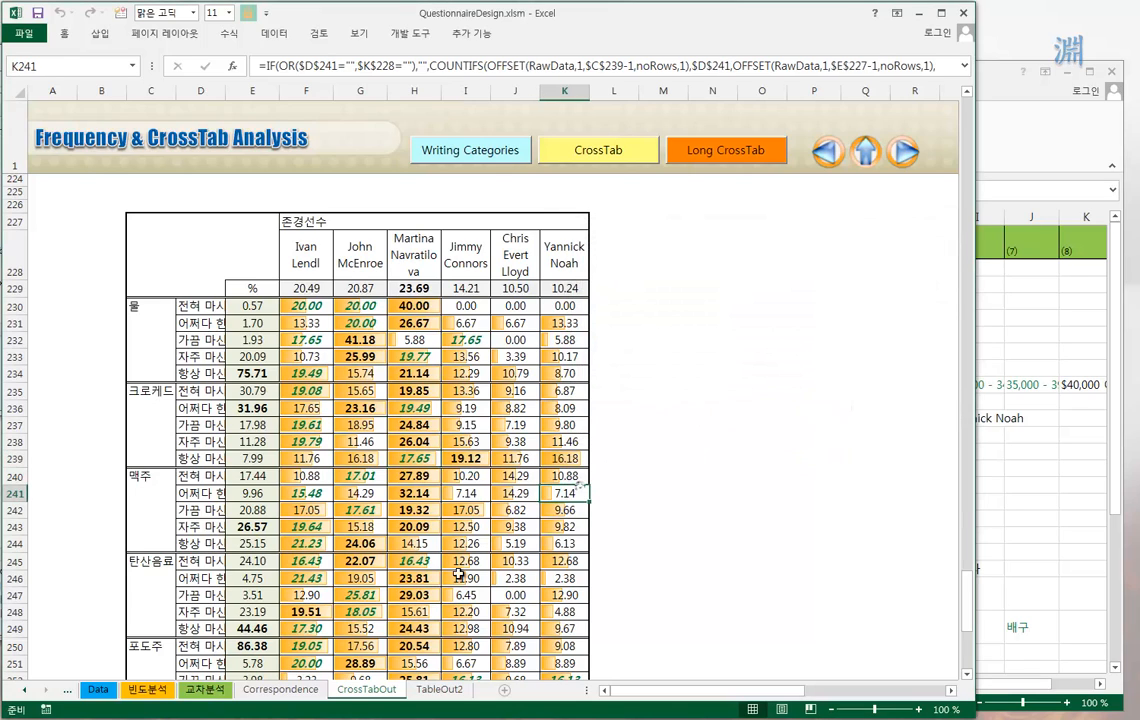
Step: Look over the TableOut2, CrossTabOut, Correspondence and 교차분석 sheets
{"action": "left_click", "coordinate": [434, 694]}
{"action": "left_click", "coordinate": [366, 691]}
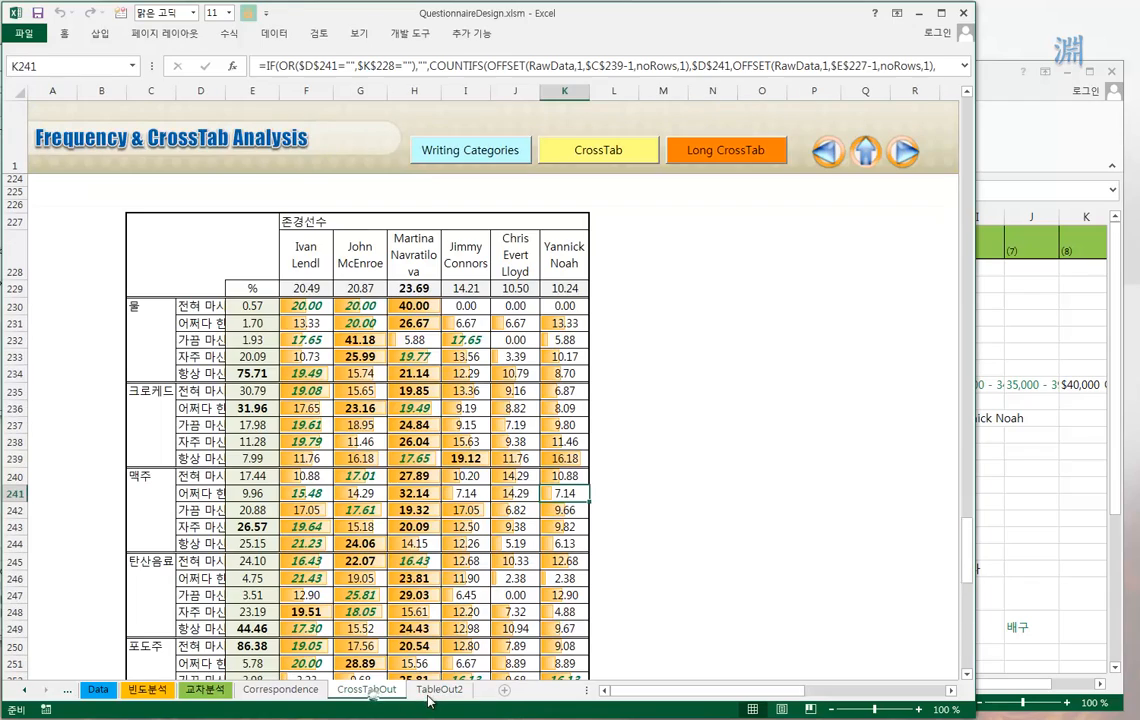
{"action": "left_click", "coordinate": [283, 691]}
{"action": "left_click", "coordinate": [366, 690]}
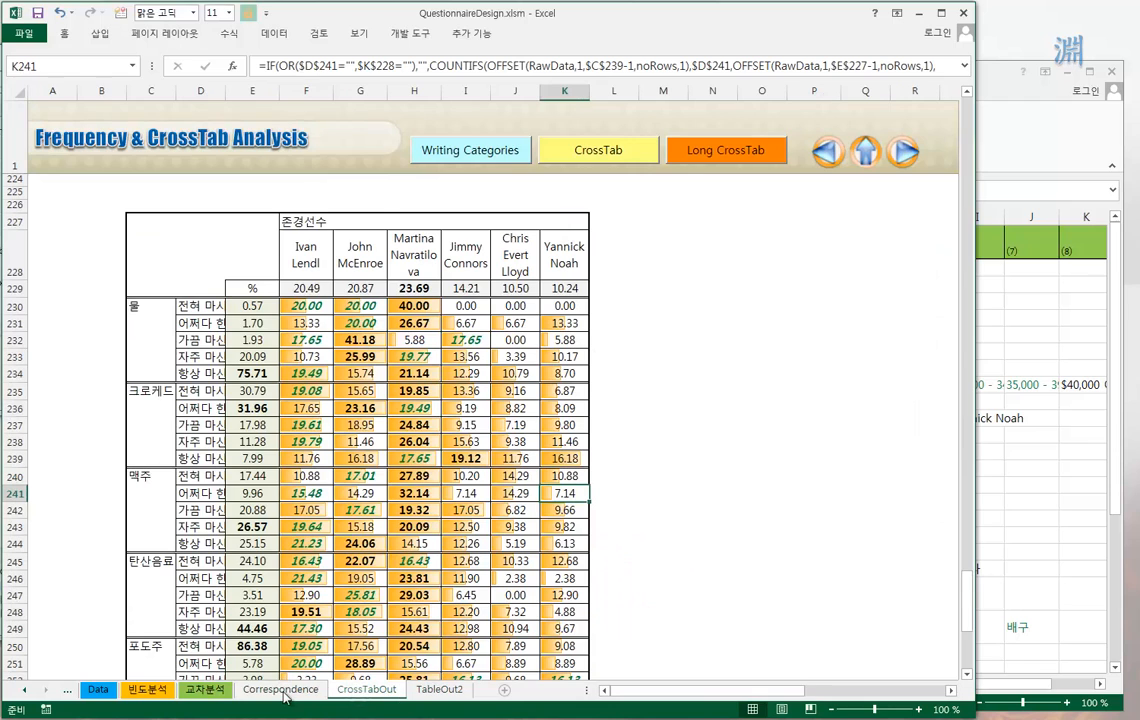
{"action": "left_click", "coordinate": [280, 690]}
{"action": "left_click", "coordinate": [206, 690]}
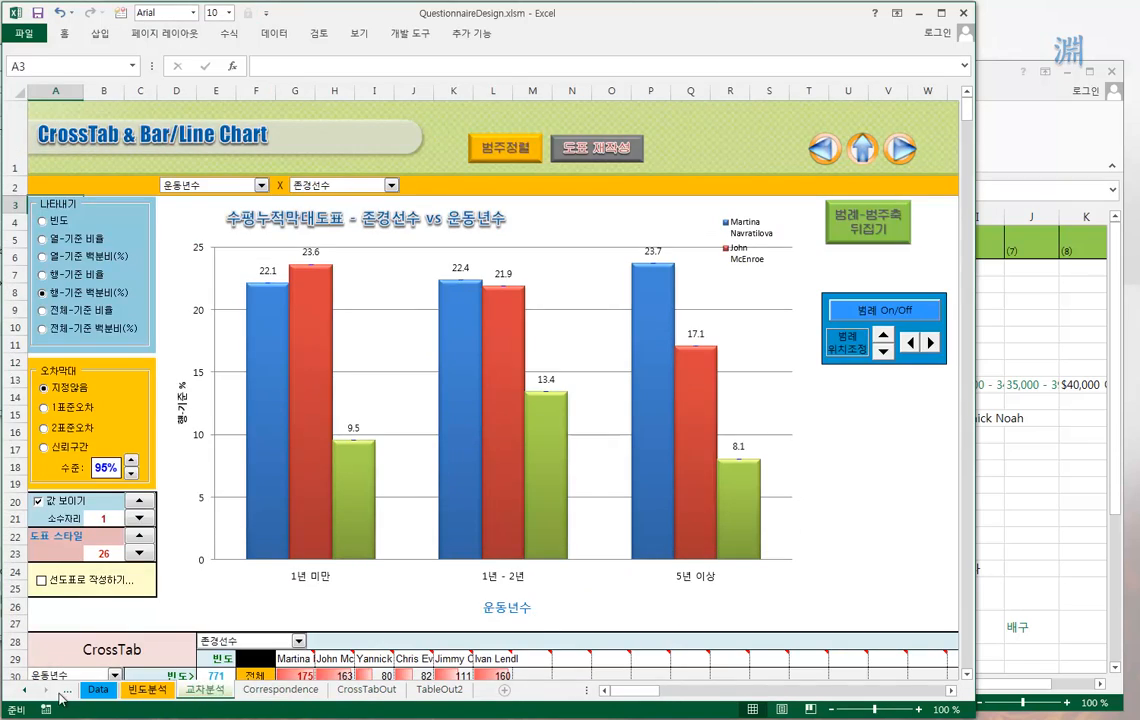
Step: Go back to the 문항작성 sheet and inspect the first answer choice of the 맥주 question in D18
{"action": "left_click", "coordinate": [70, 694]}
{"action": "left_click", "coordinate": [70, 694]}
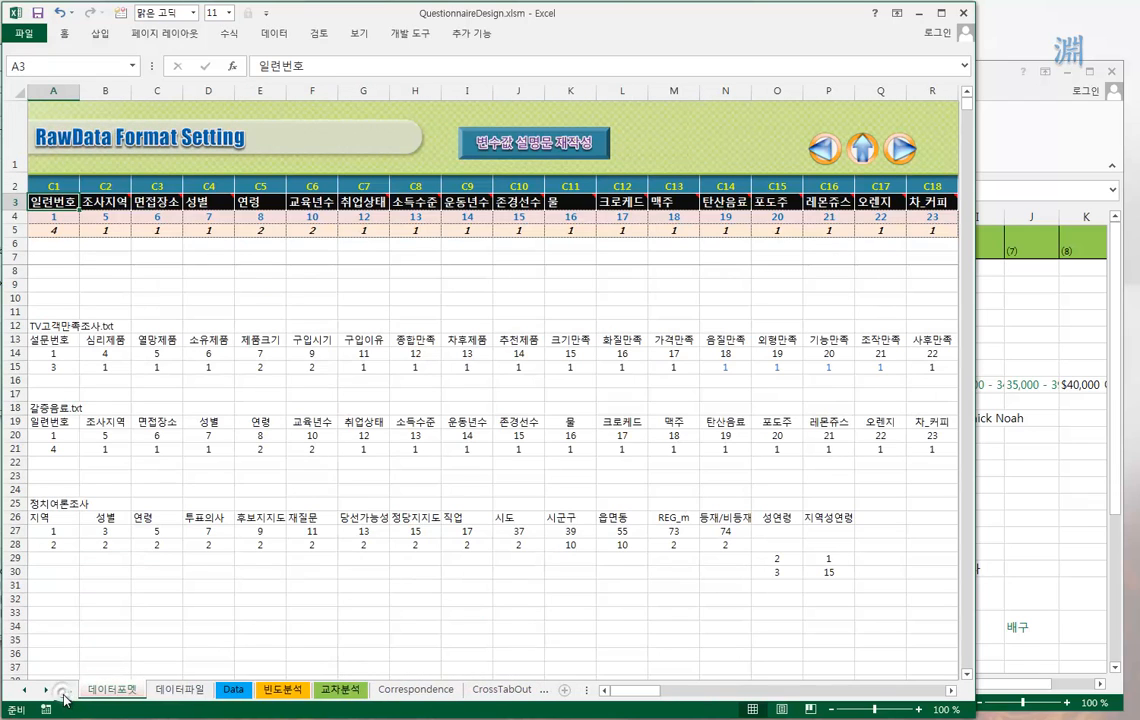
{"action": "left_click", "coordinate": [70, 694]}
{"action": "left_click", "coordinate": [72, 697]}
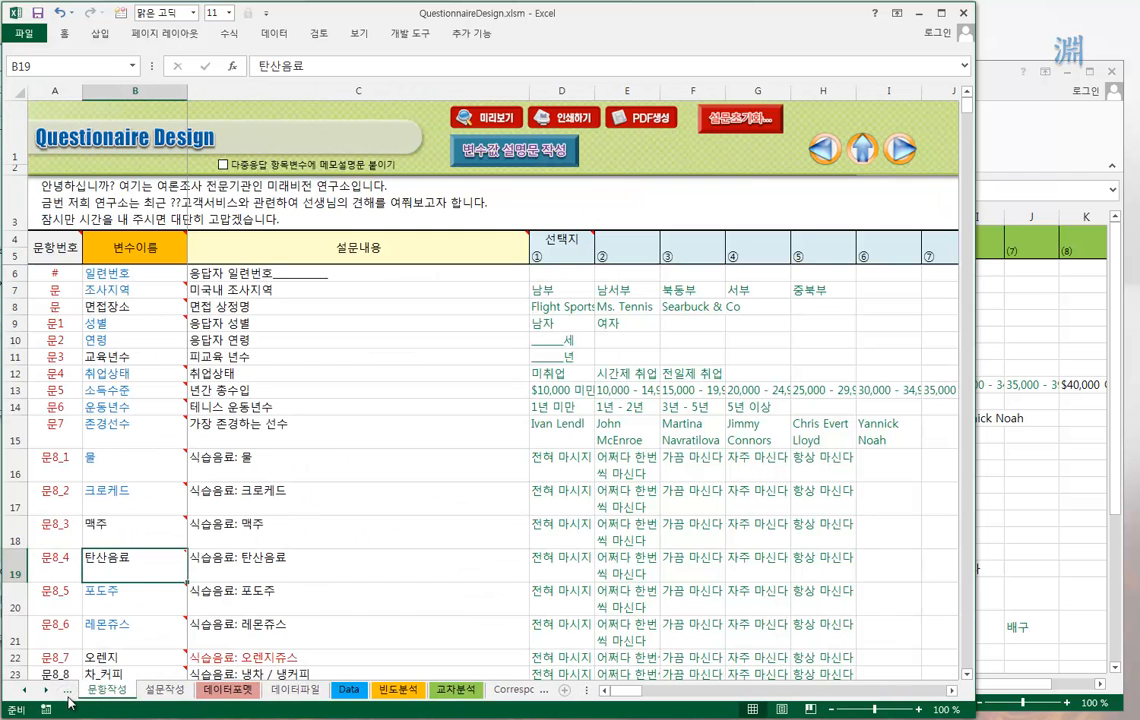
{"action": "left_click", "coordinate": [69, 697]}
{"action": "left_click", "coordinate": [145, 690]}
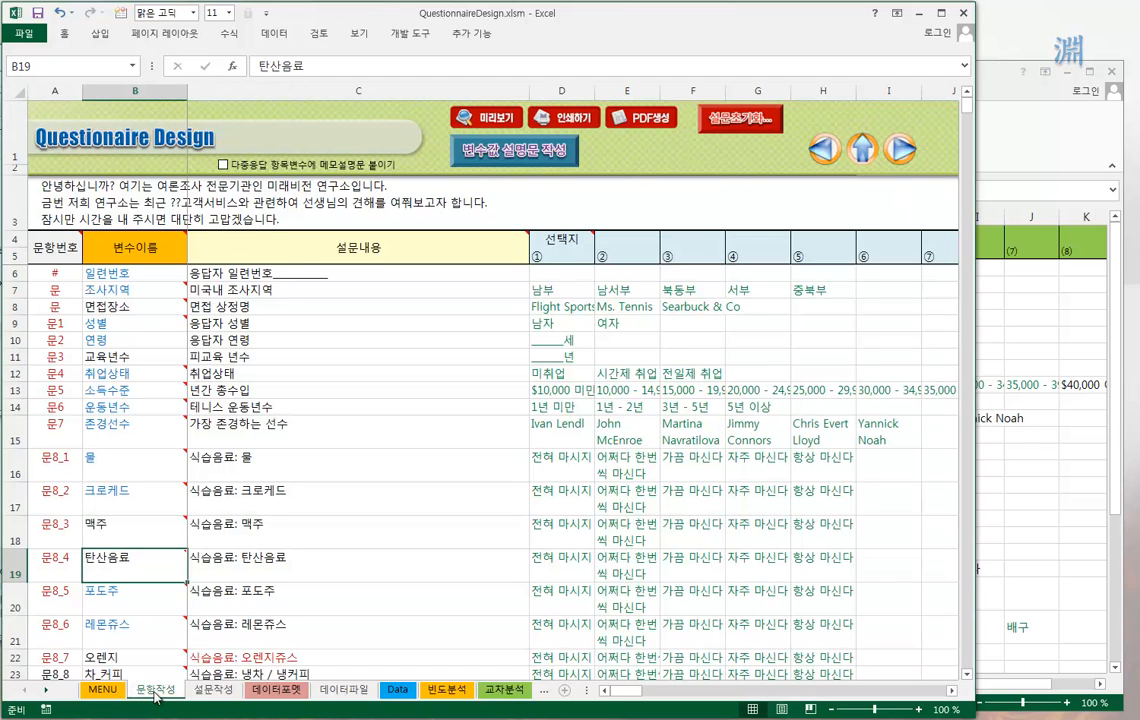
{"action": "left_click", "coordinate": [570, 533]}
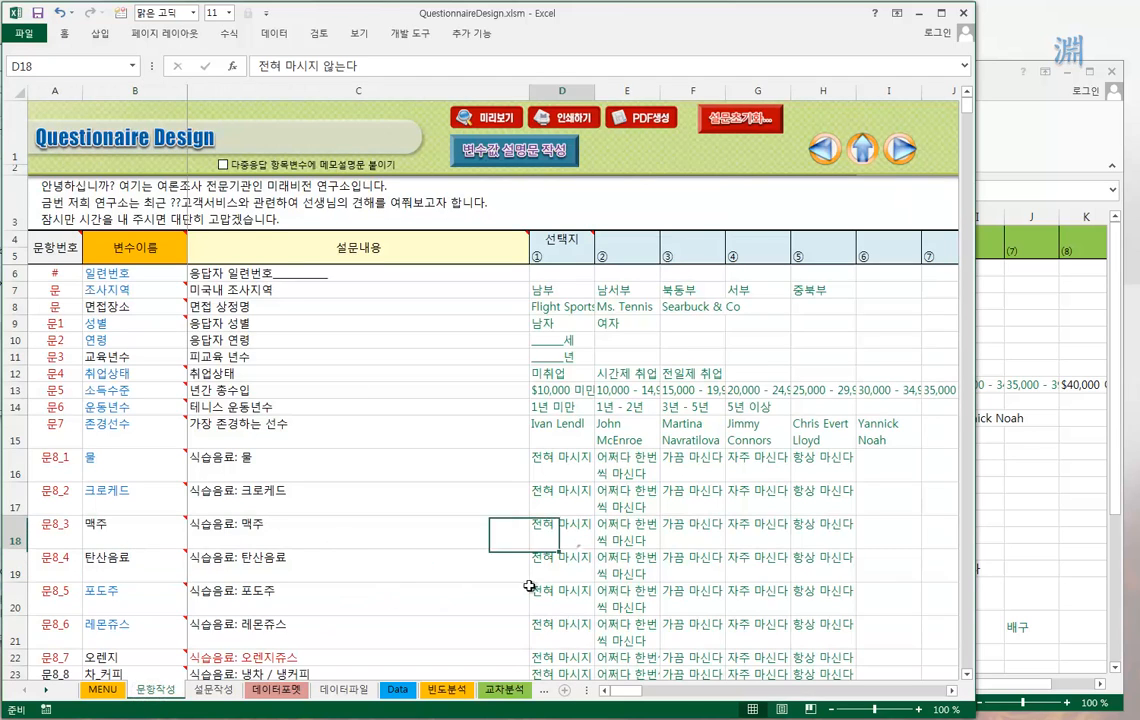
Step: Review the final questionnaire on 설문작성 and the row 5 settings for the variables on 데이터포맷
{"action": "left_click", "coordinate": [206, 691]}
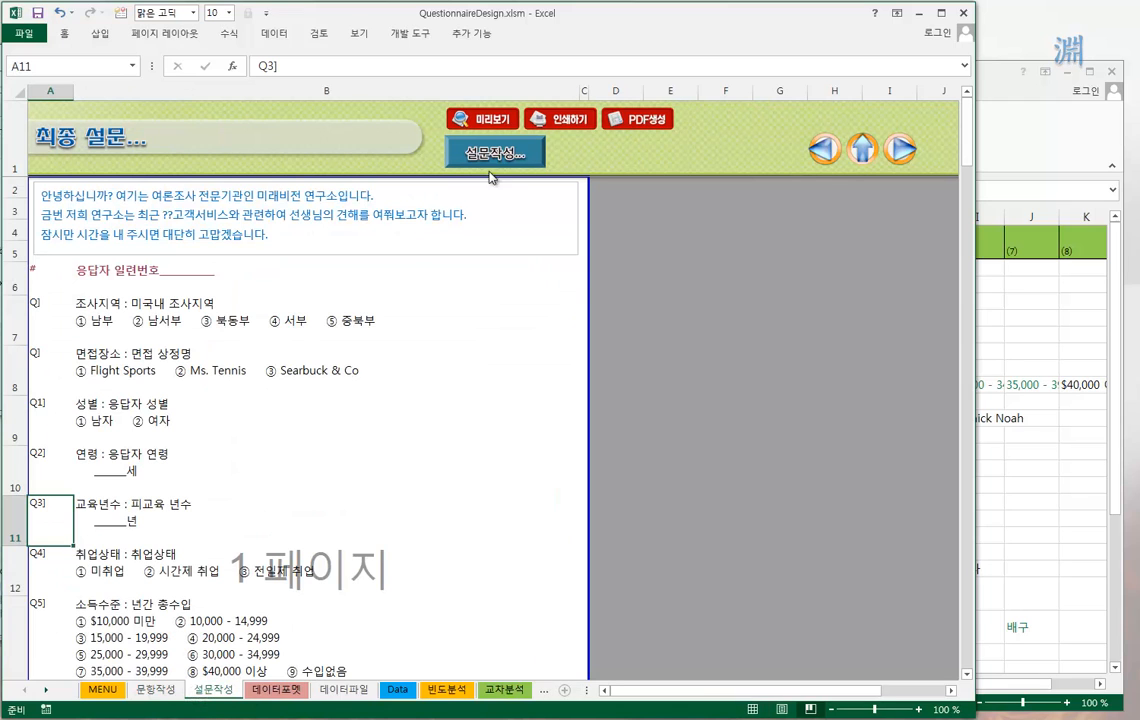
{"action": "key", "text": "ctrl+Page_Up"}
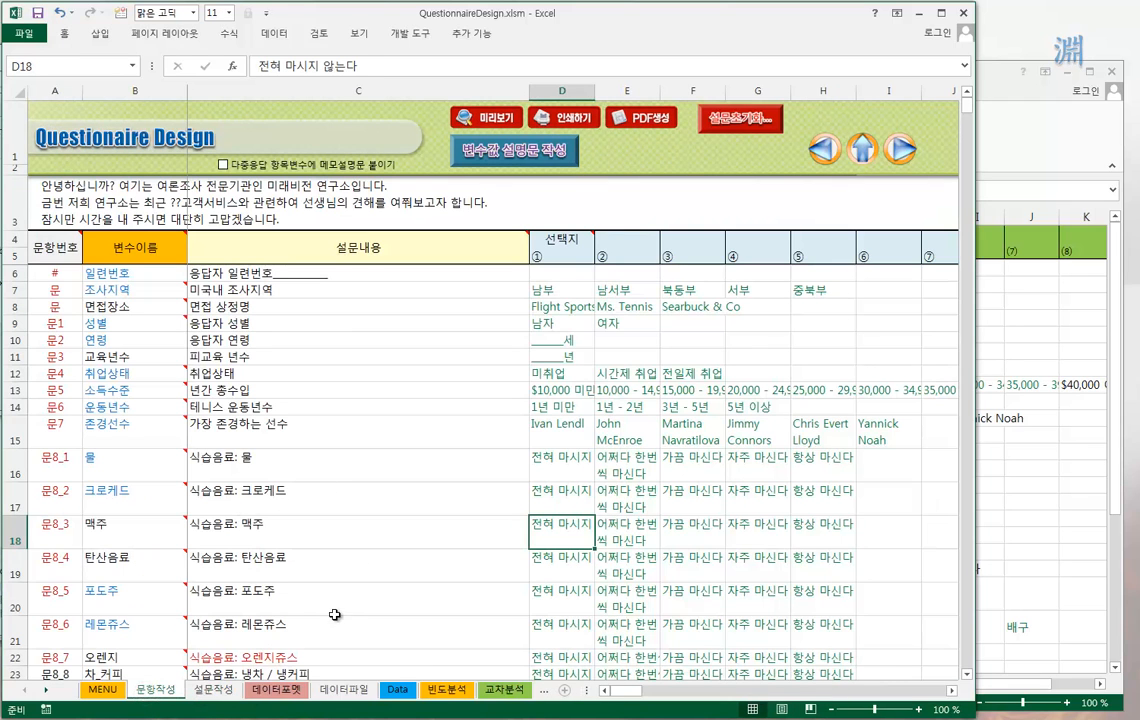
{"action": "key", "text": "ctrl+Page_Down"}
{"action": "key", "text": "ctrl+Page_Down"}
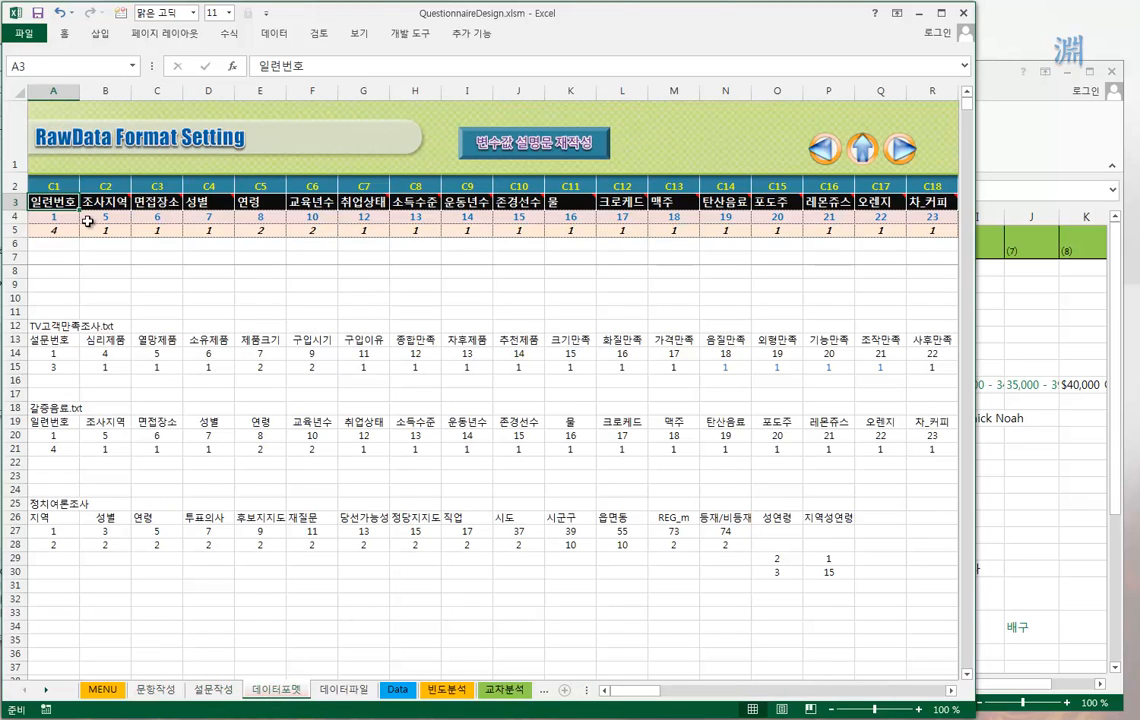
{"action": "left_click_drag", "start_coordinate": [56, 230], "coordinate": [830, 230]}
Step: Review the 데이터파일, Data, 빈도분석 and 교차분석 sheets in workflow order
{"action": "left_click", "coordinate": [362, 692]}
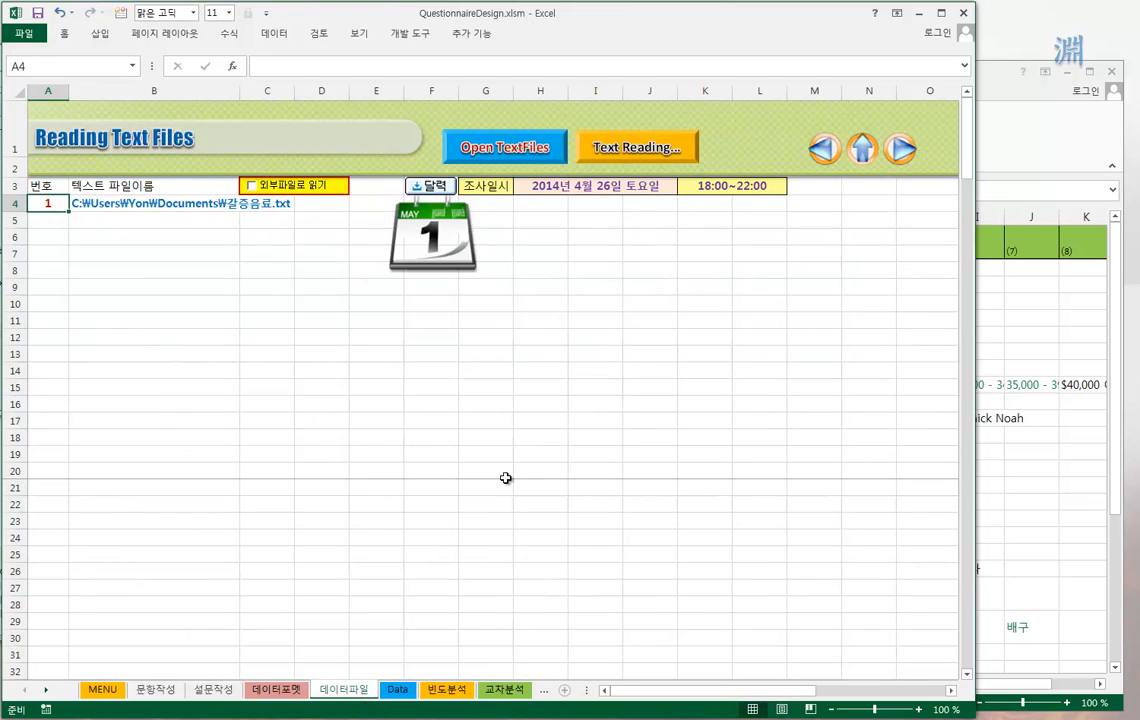
{"action": "left_click", "coordinate": [398, 690]}
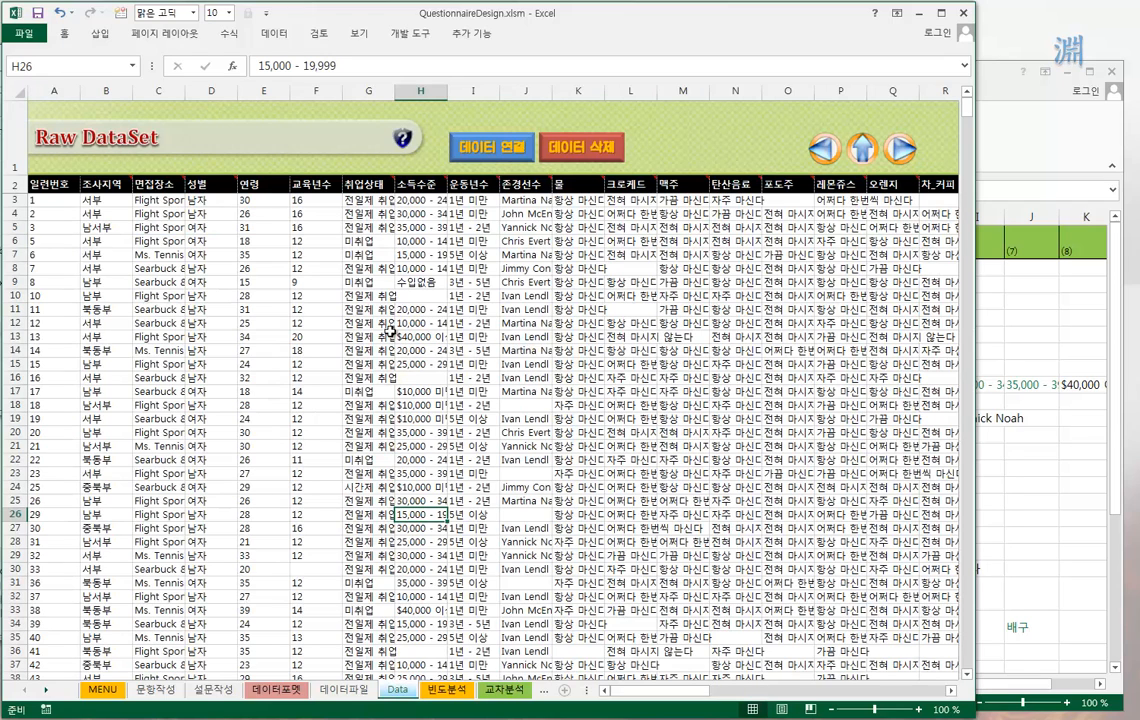
{"action": "left_click", "coordinate": [447, 690]}
{"action": "left_click", "coordinate": [505, 690]}
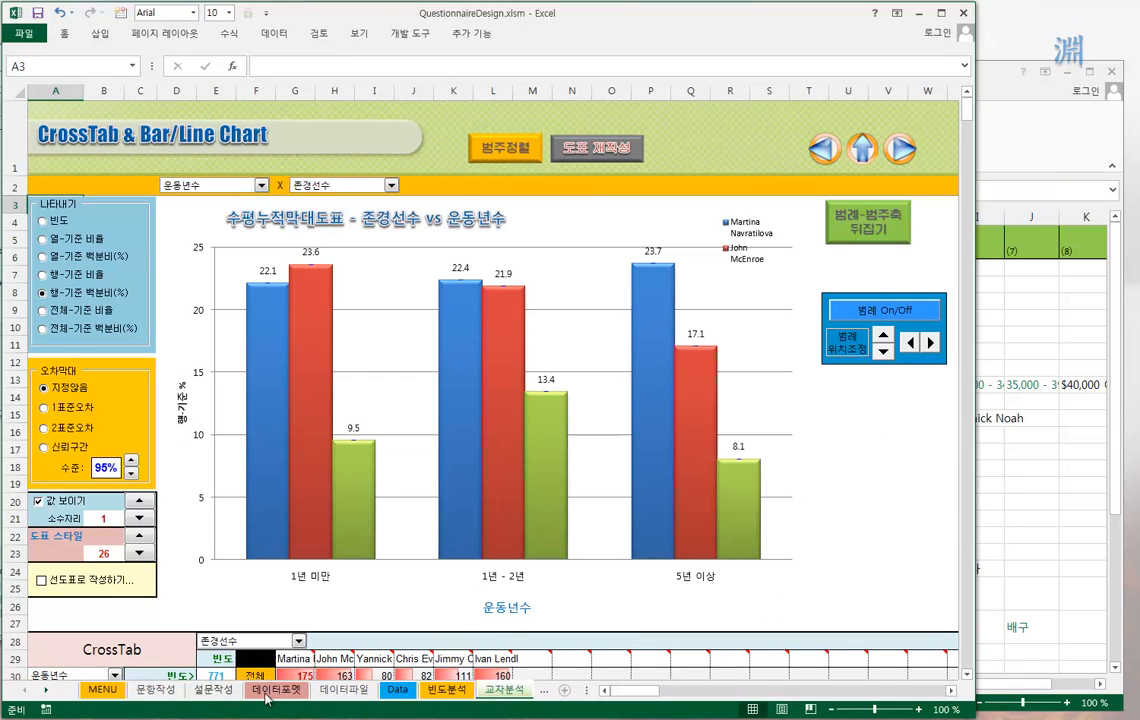
Step: Inspect the text file path in B4 of 데이터파일, followed by the raw records on the Data sheet
{"action": "left_click", "coordinate": [344, 690]}
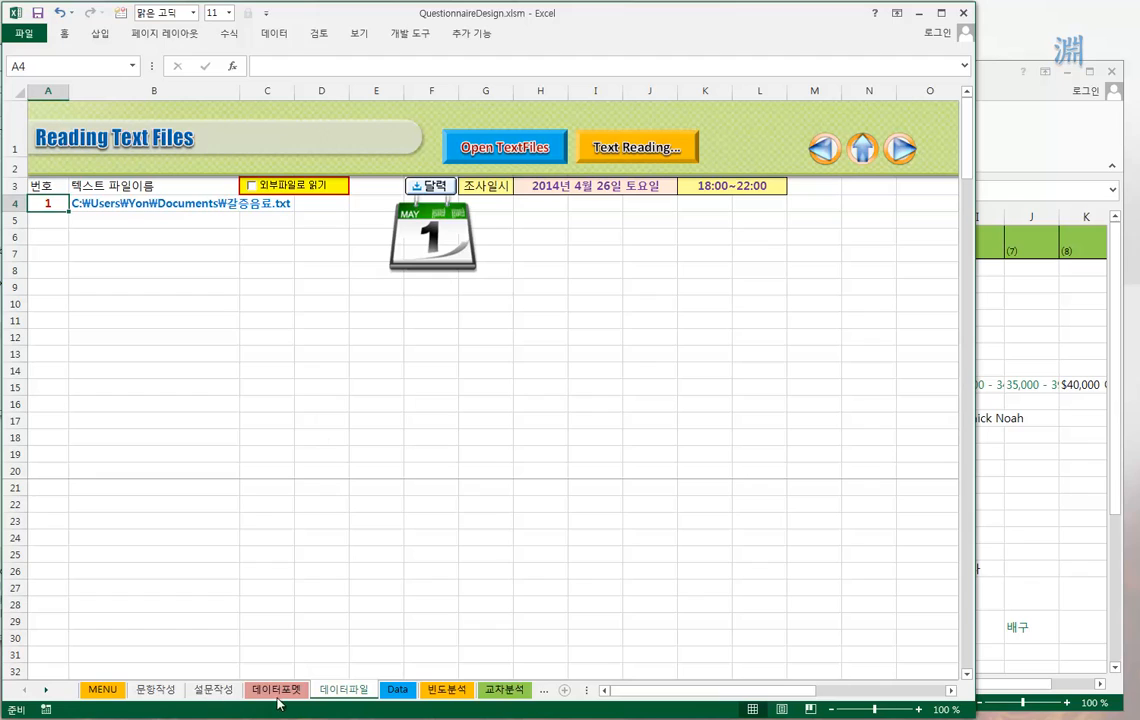
{"action": "left_click", "coordinate": [146, 206]}
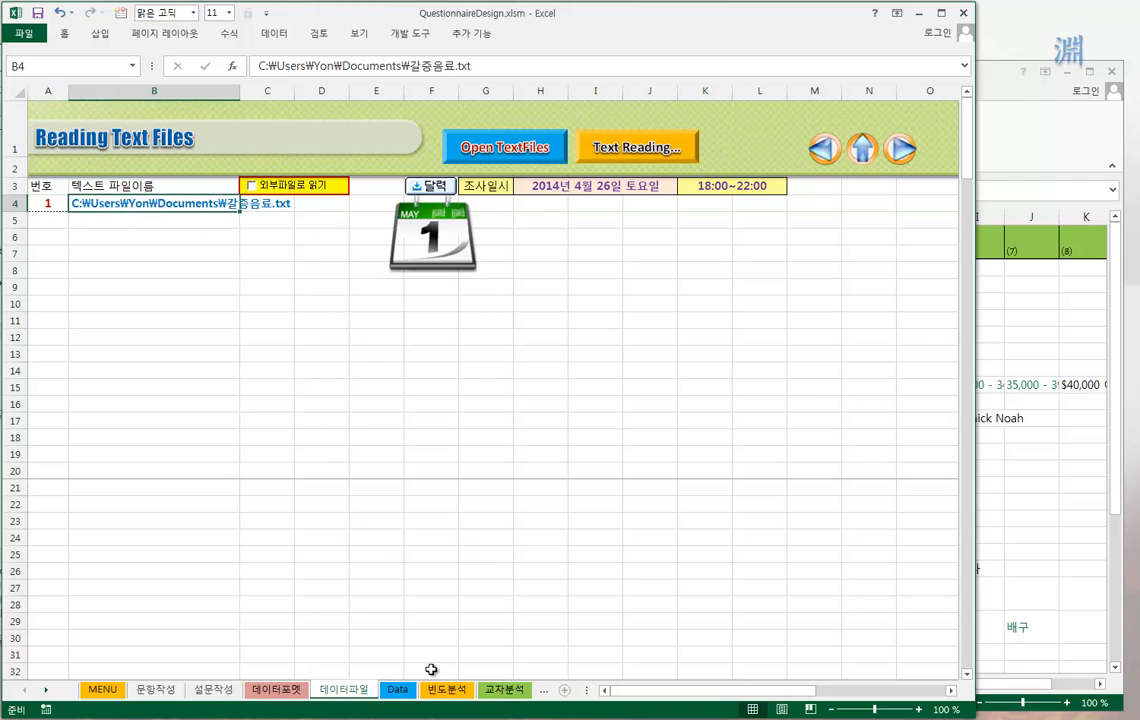
{"action": "left_click", "coordinate": [397, 690]}
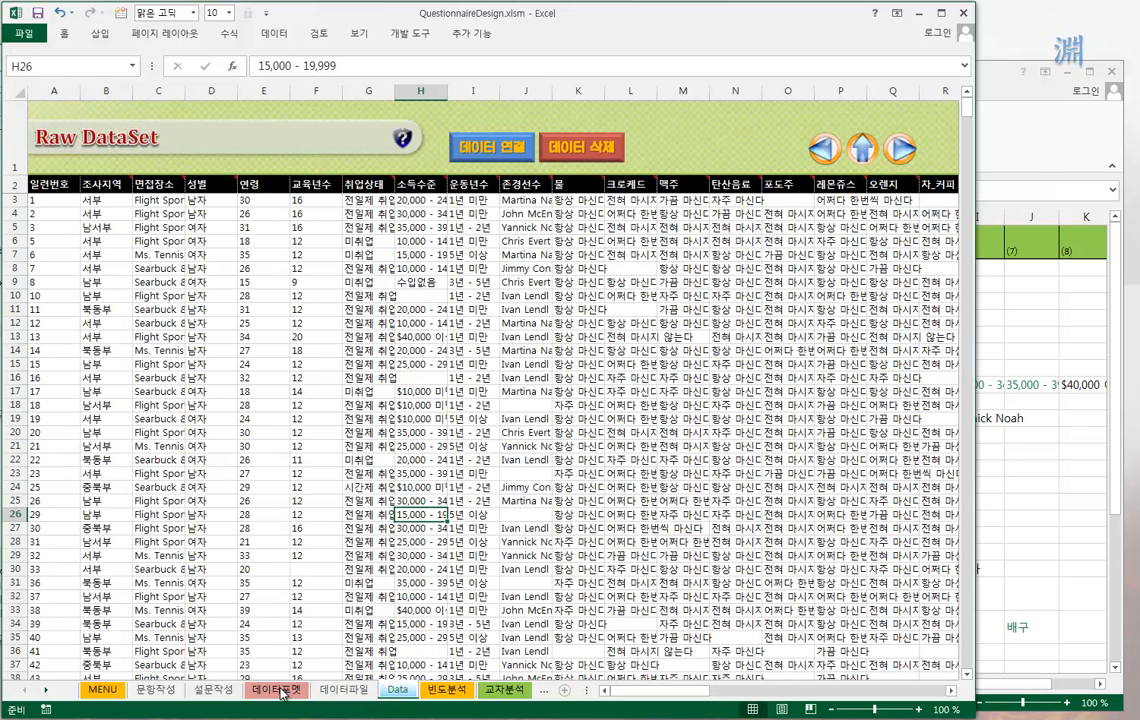
Step: Enable 외부파일로 읽기 on the 데이터파일 sheet and select the 갈증음료.txt path in B4
{"action": "left_click", "coordinate": [338, 692]}
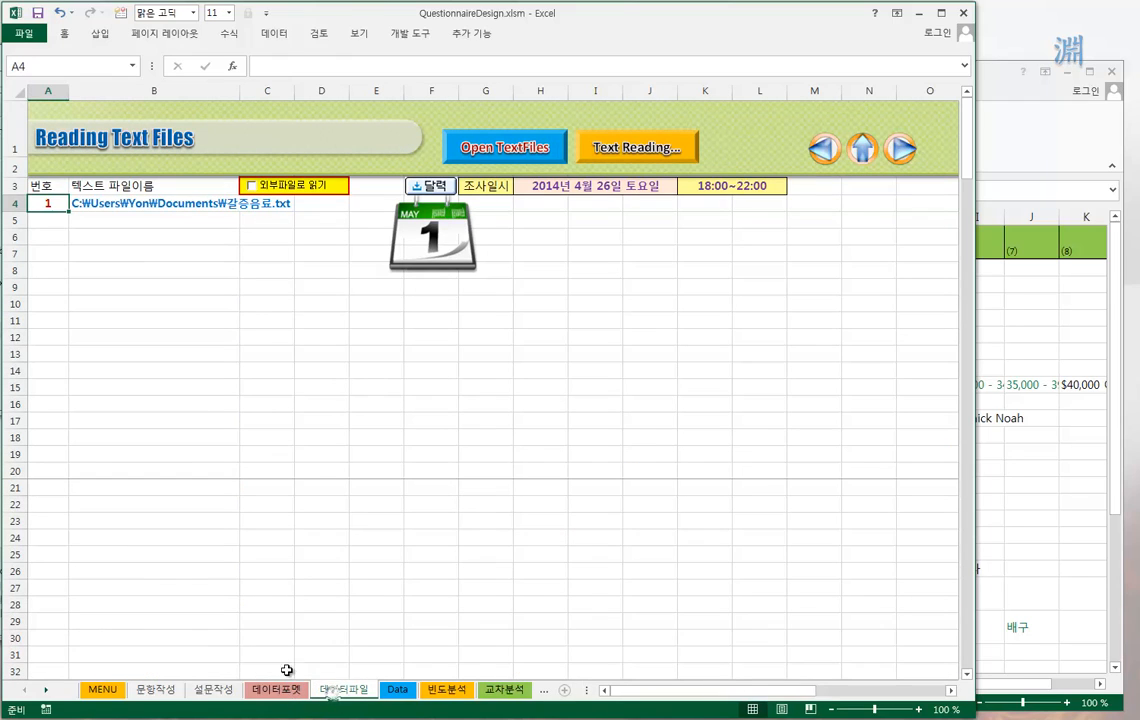
{"action": "left_click", "coordinate": [268, 191]}
{"action": "left_click", "coordinate": [200, 203]}
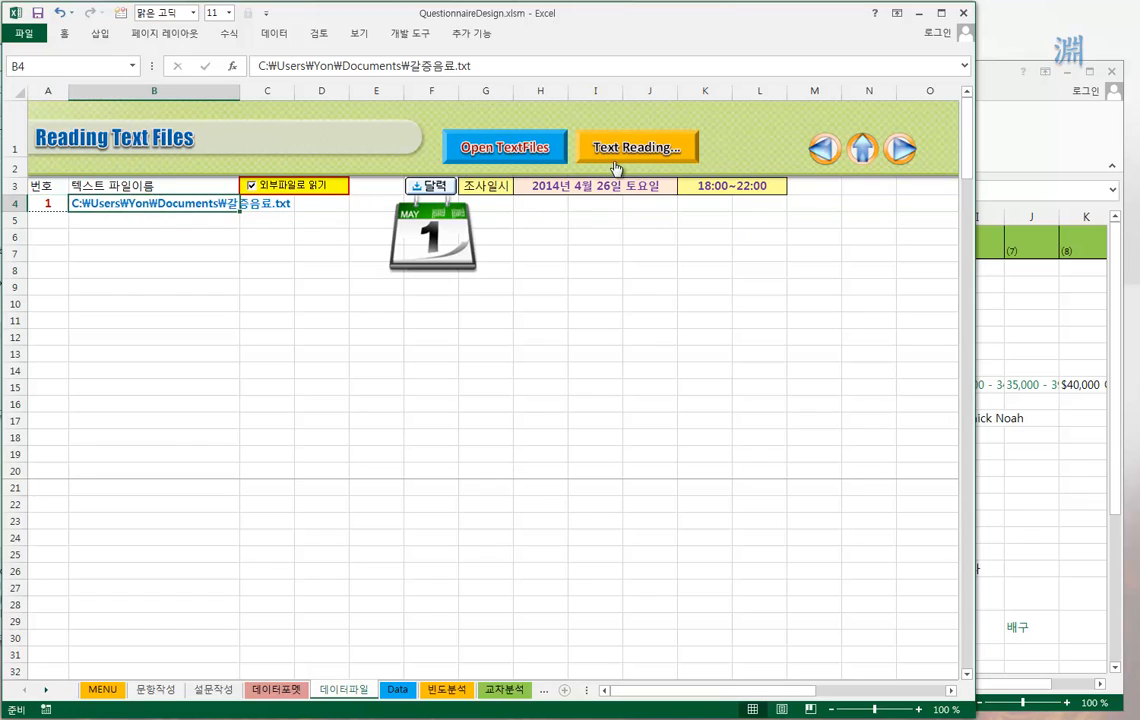
Step: Read 갈증음료.txt into a new workbook and convert its numeric category codes to descriptive labels
{"action": "left_click", "coordinate": [636, 150]}
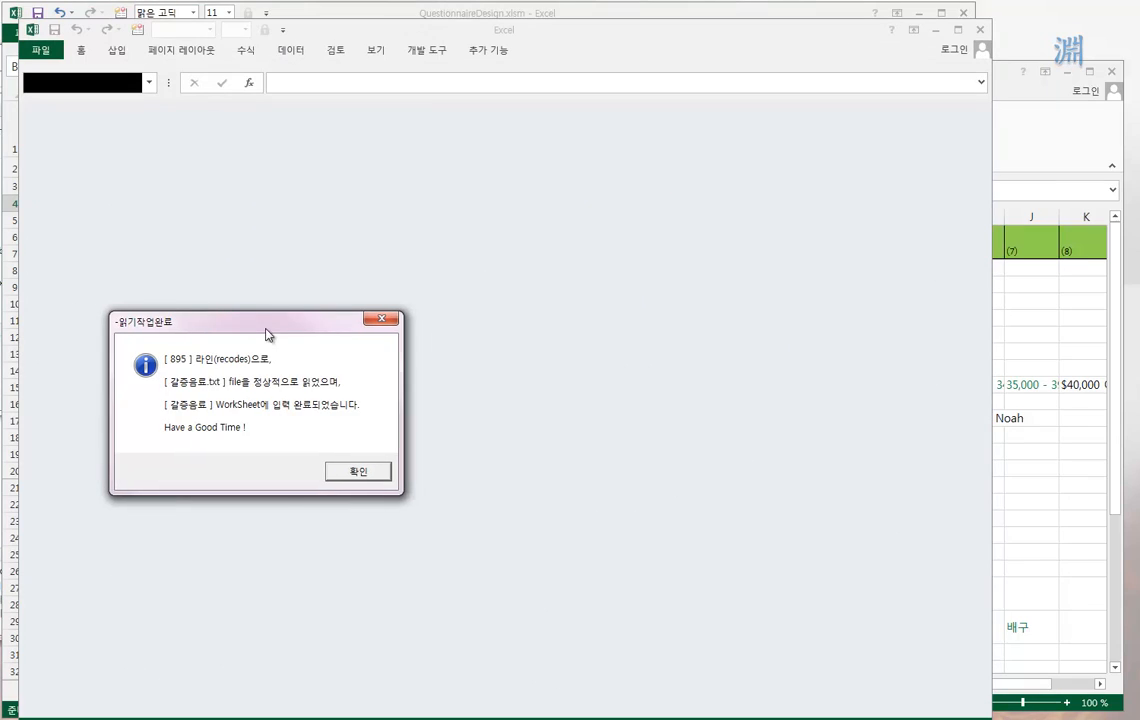
{"action": "left_click", "coordinate": [357, 472]}
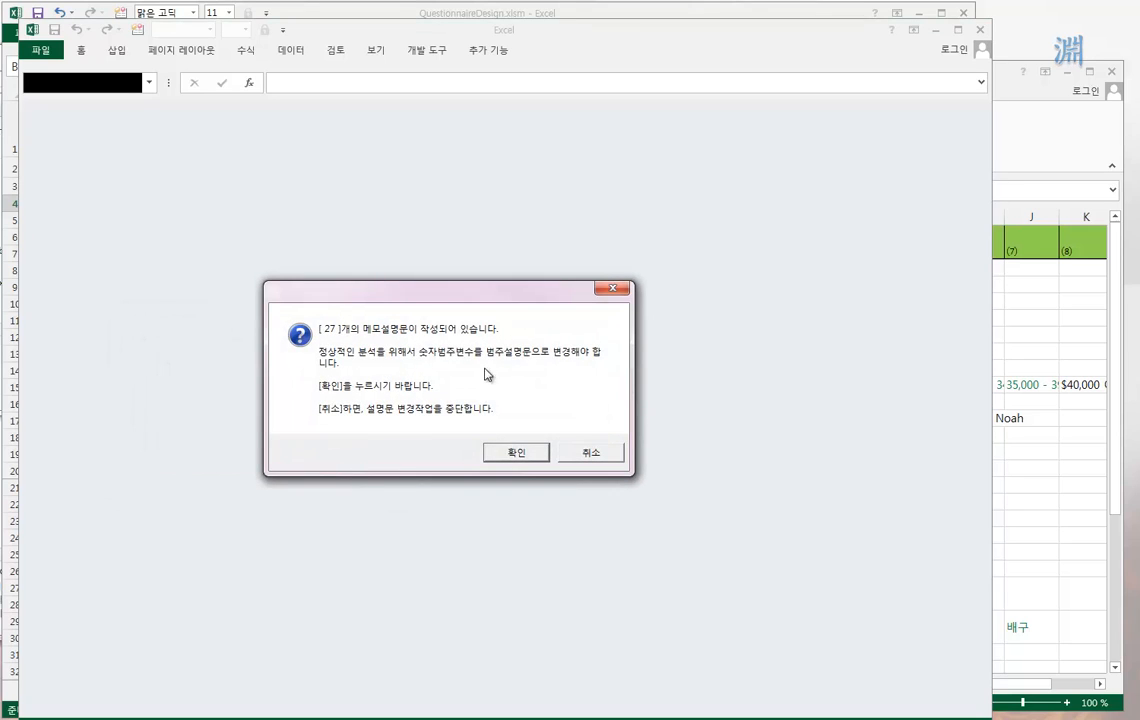
{"action": "left_click", "coordinate": [516, 453]}
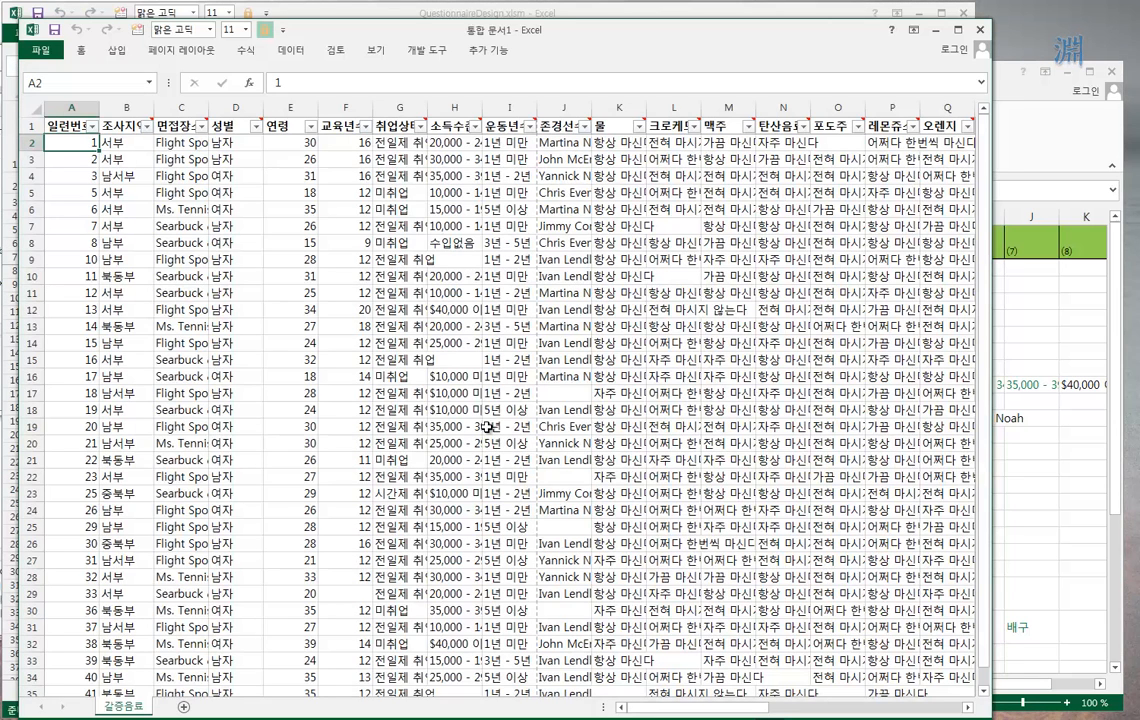
Step: Shrink the new workbook's window and place it over the survey workbook
{"action": "left_click", "coordinate": [606, 408]}
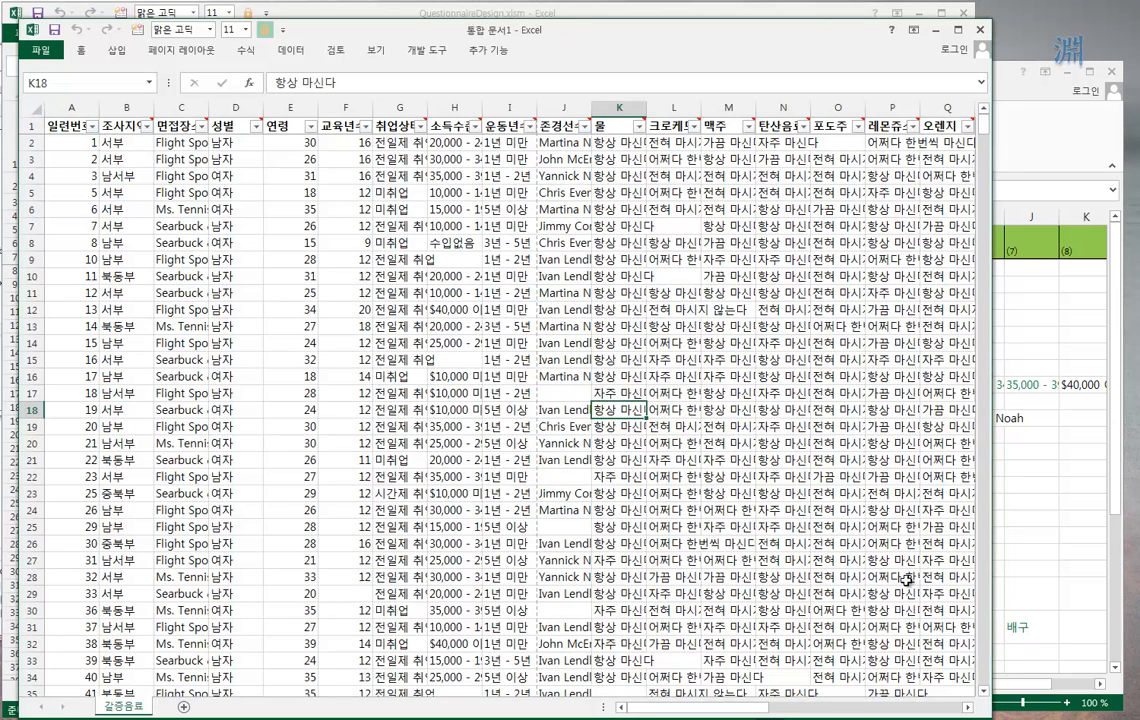
{"action": "left_click_drag", "start_coordinate": [966, 708], "coordinate": [914, 521]}
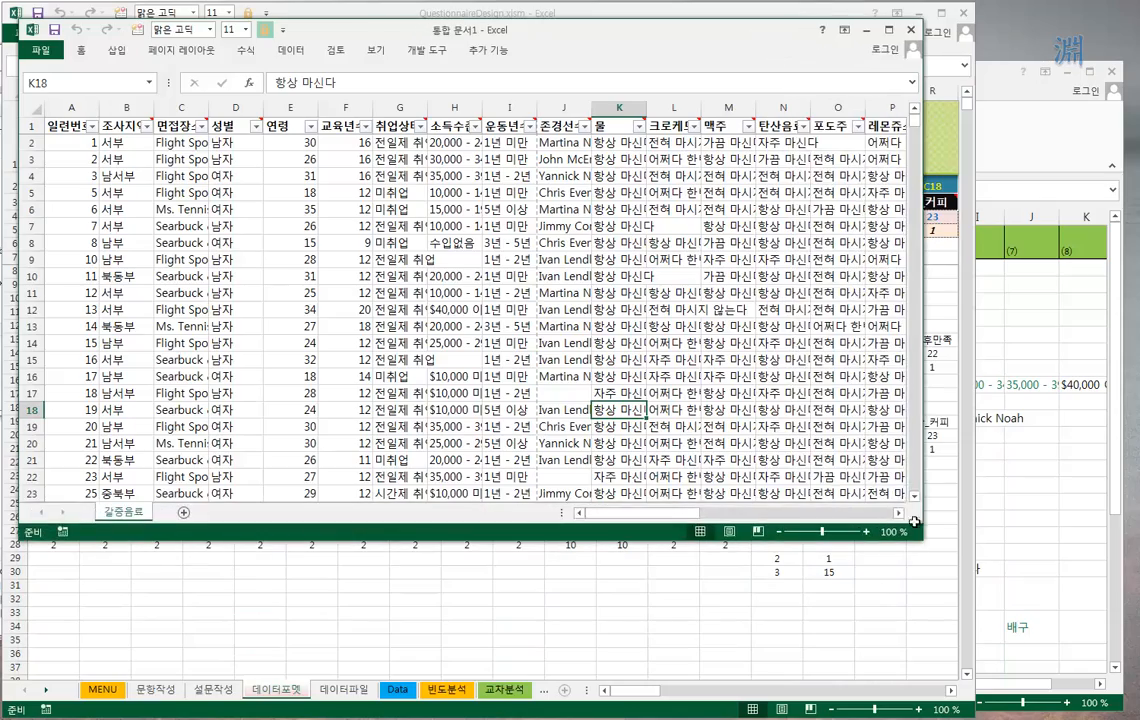
{"action": "left_click_drag", "start_coordinate": [543, 39], "coordinate": [645, 143]}
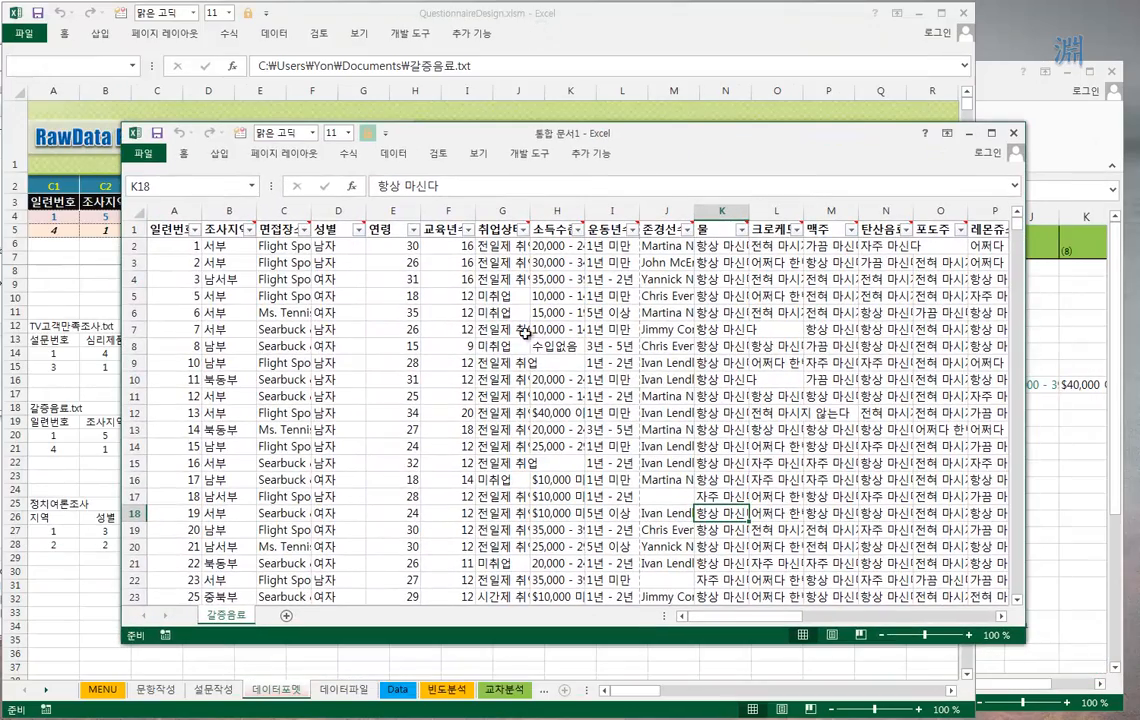
{"action": "left_click", "coordinate": [649, 378]}
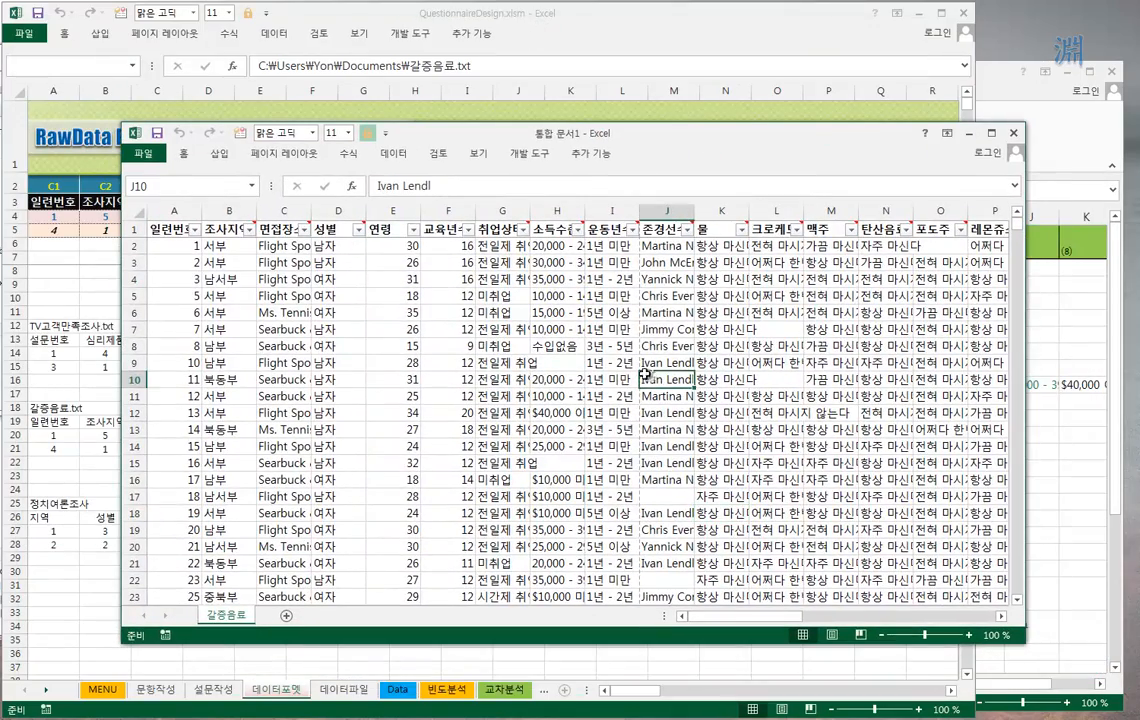
Step: Recode the text answers as numbers in the 운동년수 column, followed by all columns from 취업상태 through 포도주
{"action": "right_click", "coordinate": [611, 296]}
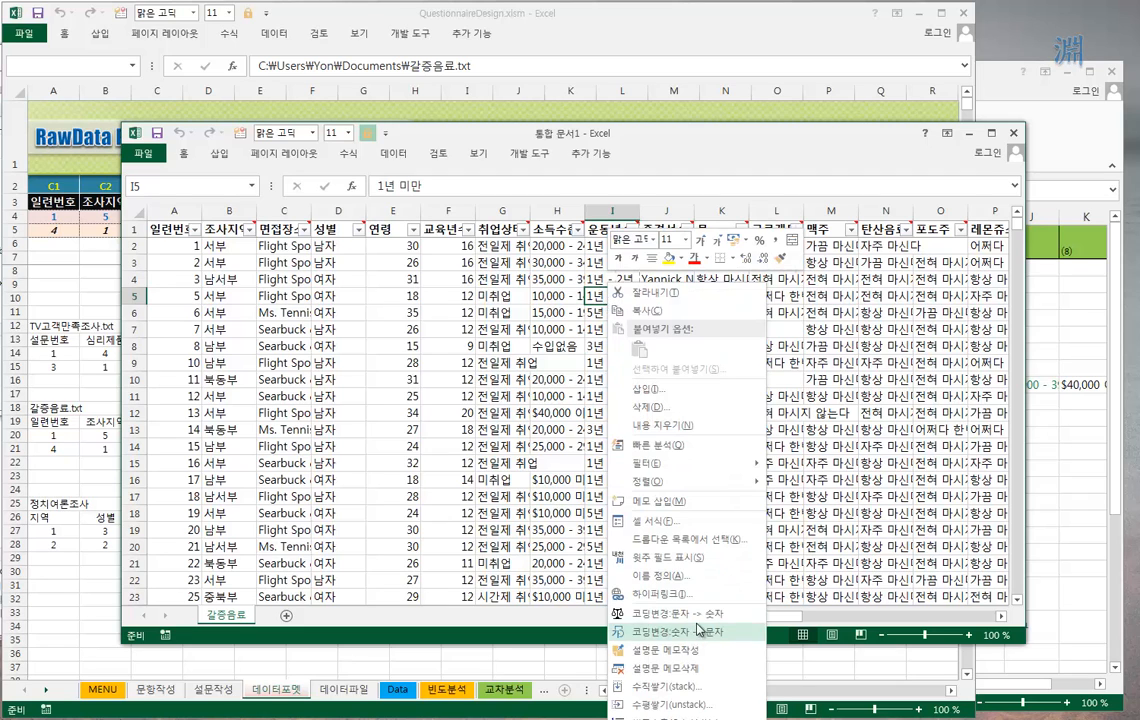
{"action": "left_click", "coordinate": [665, 613]}
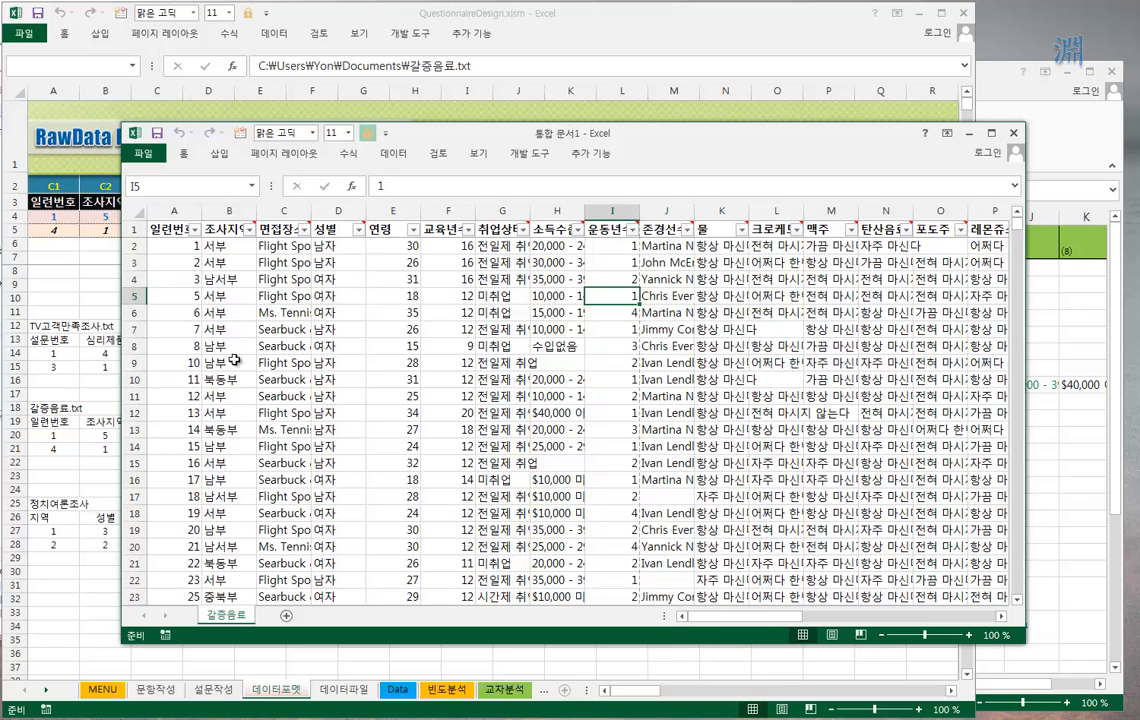
{"action": "left_click_drag", "start_coordinate": [498, 393], "coordinate": [940, 445]}
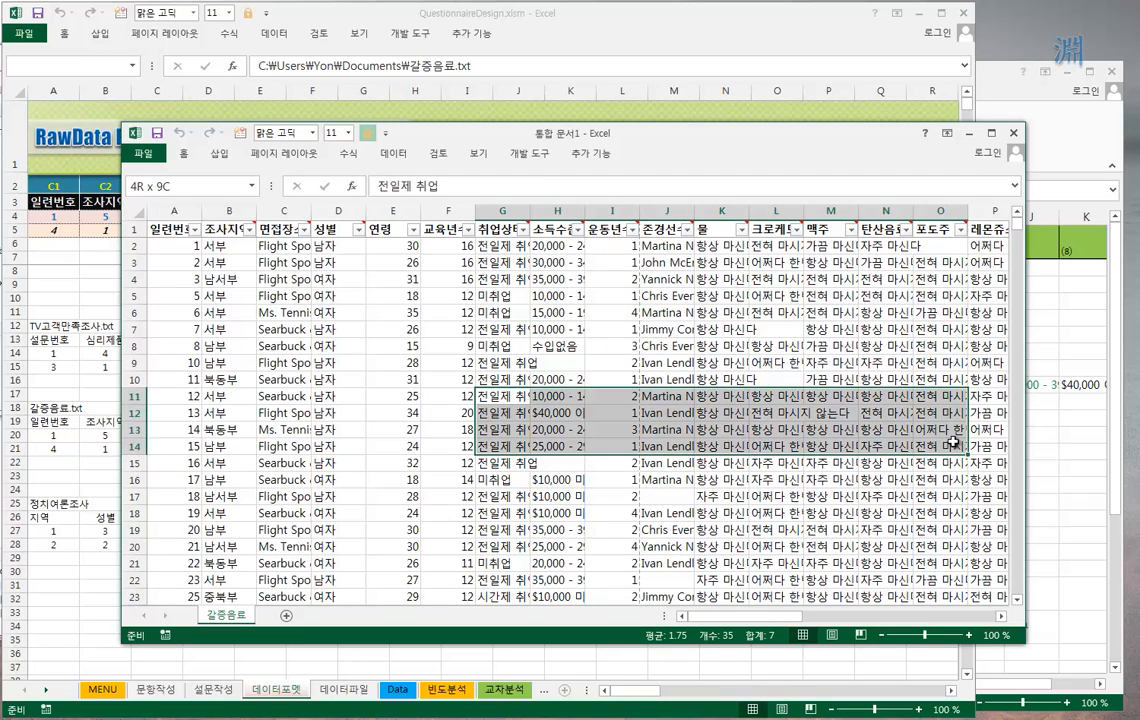
{"action": "right_click", "coordinate": [870, 413]}
{"action": "left_click", "coordinate": [910, 612]}
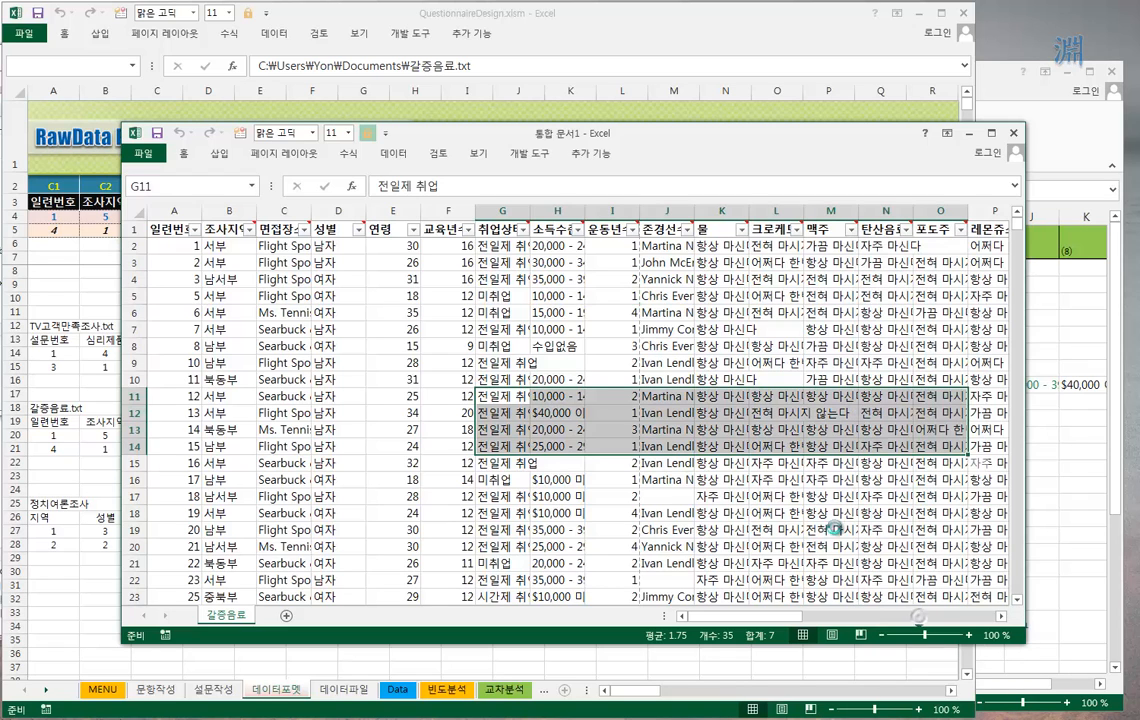
{"action": "left_click", "coordinate": [600, 343]}
{"action": "left_click", "coordinate": [278, 363]}
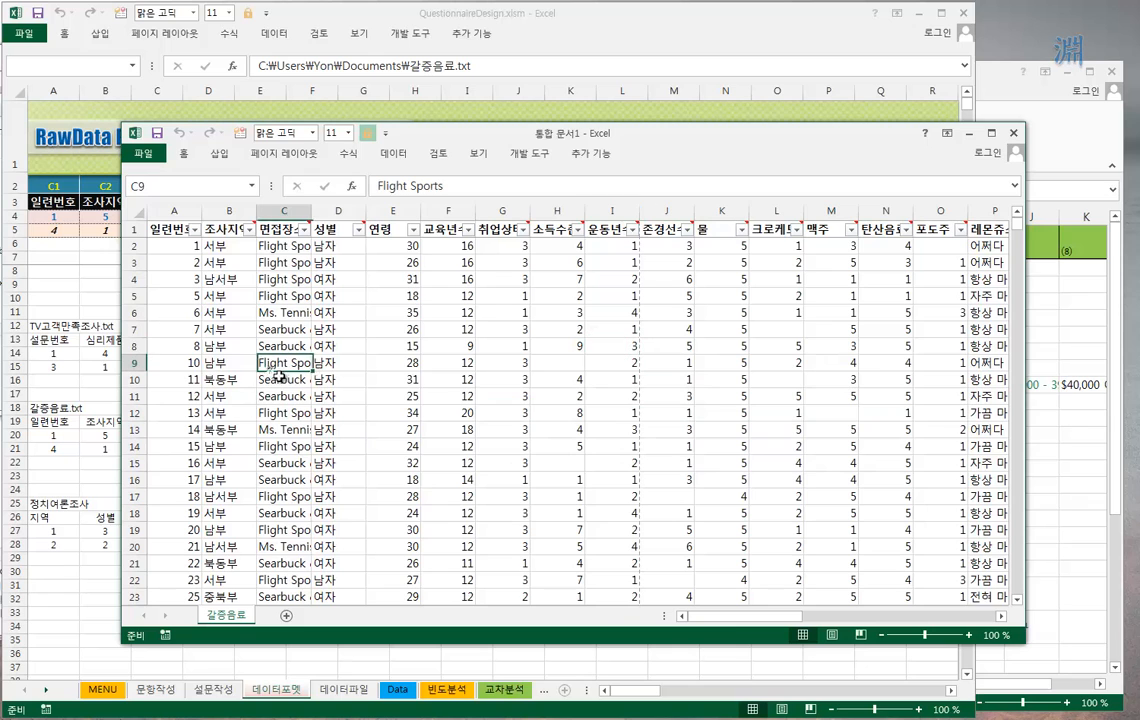
Step: Set the font size of the entire 갈증음료 sheet to 10
{"action": "left_click", "coordinate": [129, 216]}
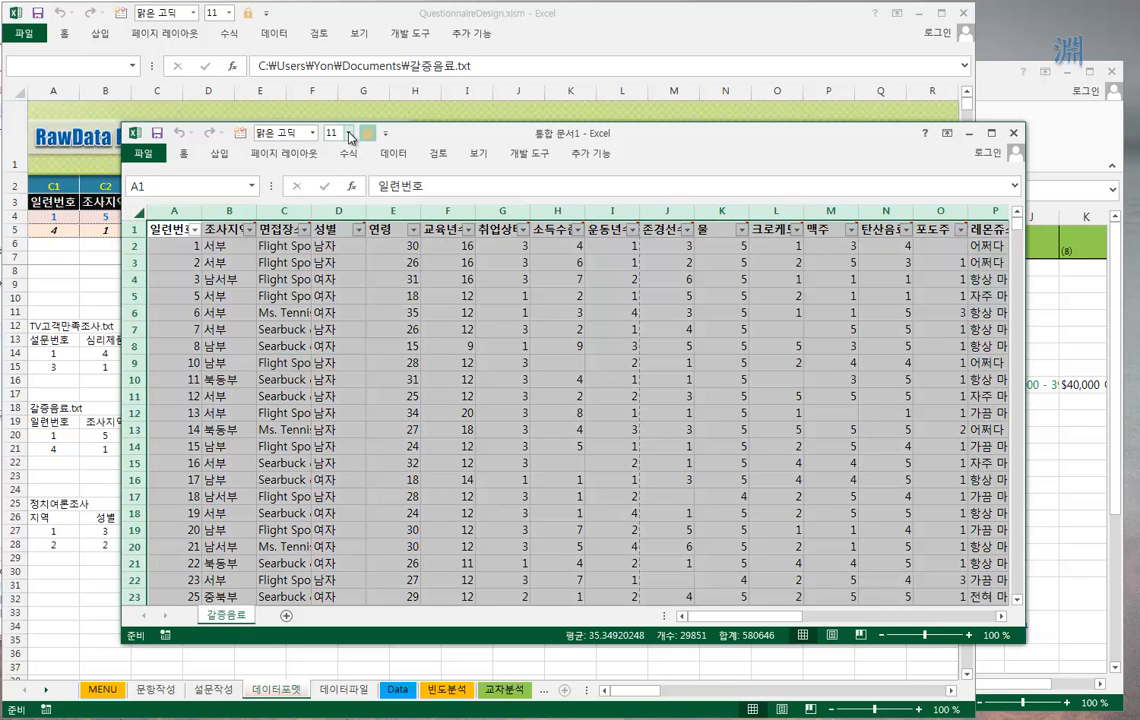
{"action": "left_click", "coordinate": [347, 132]}
{"action": "left_click", "coordinate": [333, 193]}
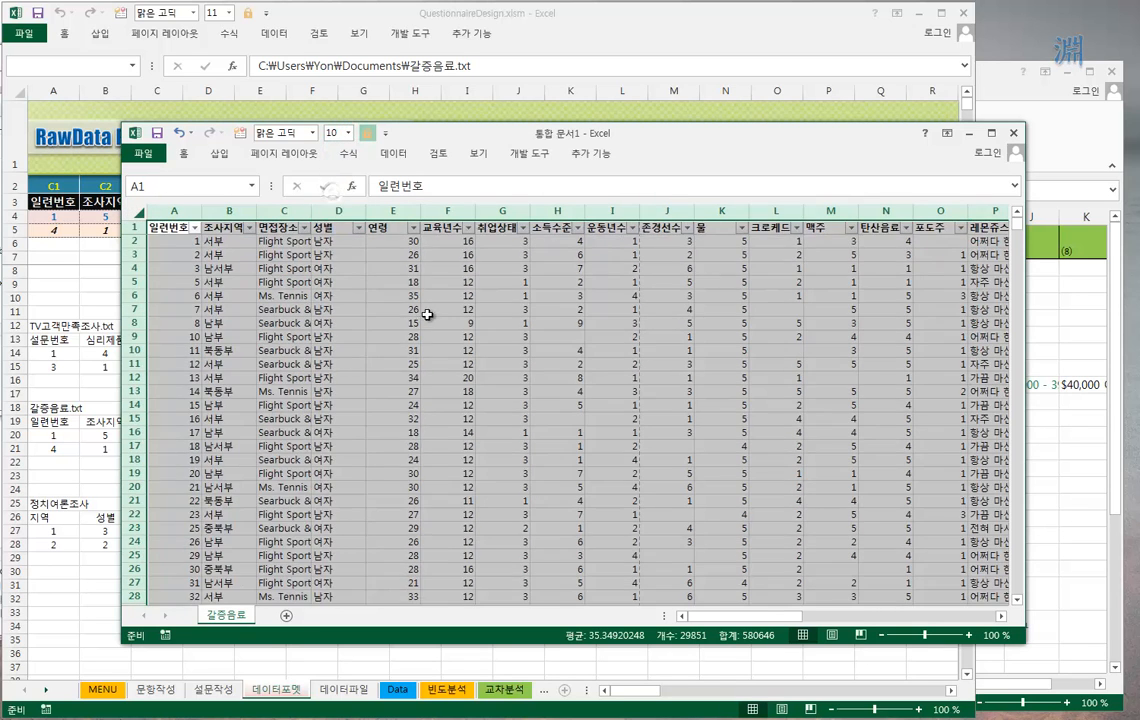
{"action": "left_click", "coordinate": [492, 417]}
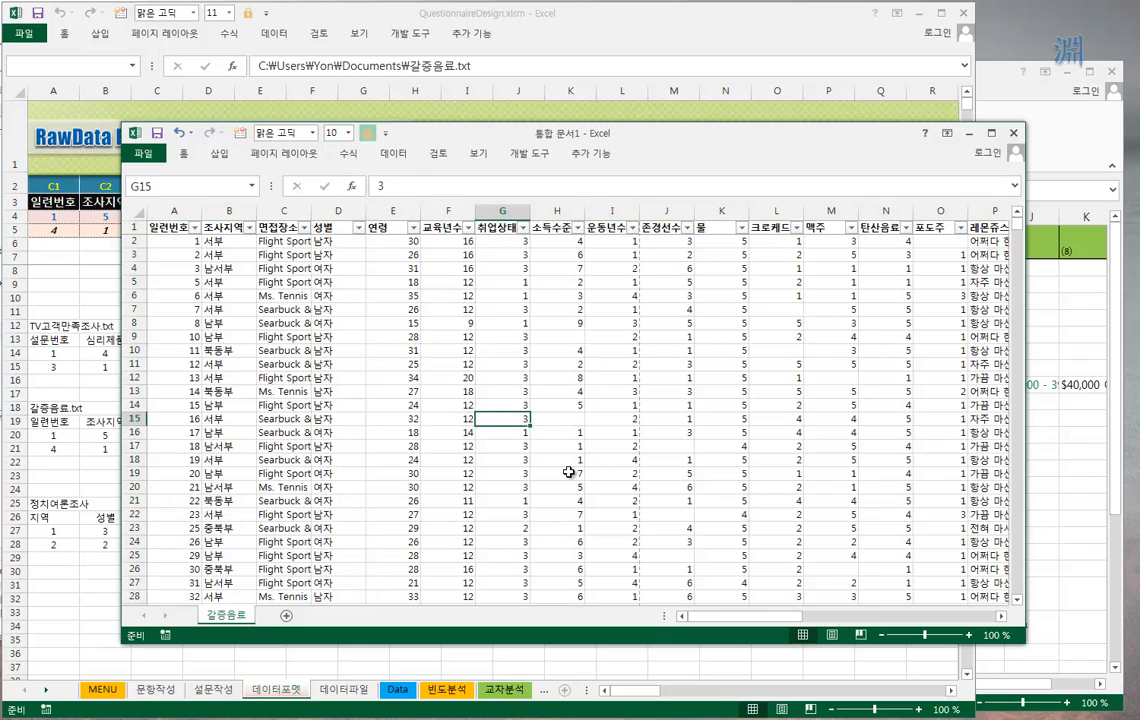
Step: Sort the 갈증음료 records in ascending order by 조사지역, followed by 성별
{"action": "left_click", "coordinate": [195, 228]}
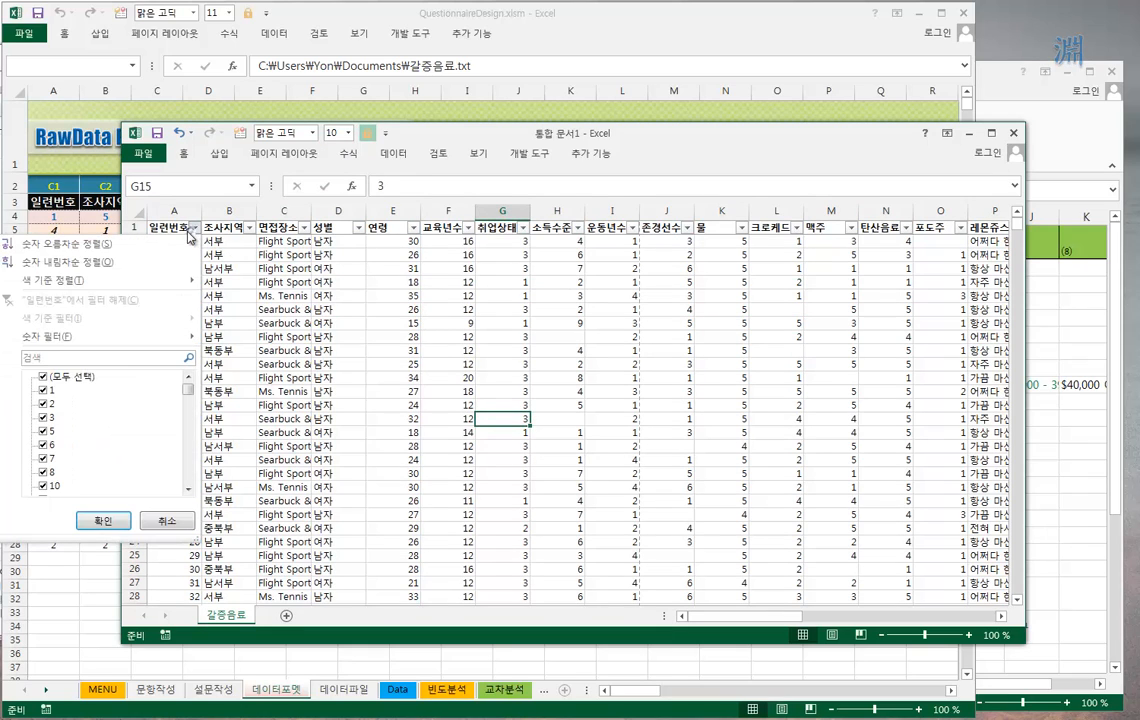
{"action": "left_click", "coordinate": [249, 229]}
{"action": "left_click", "coordinate": [249, 229]}
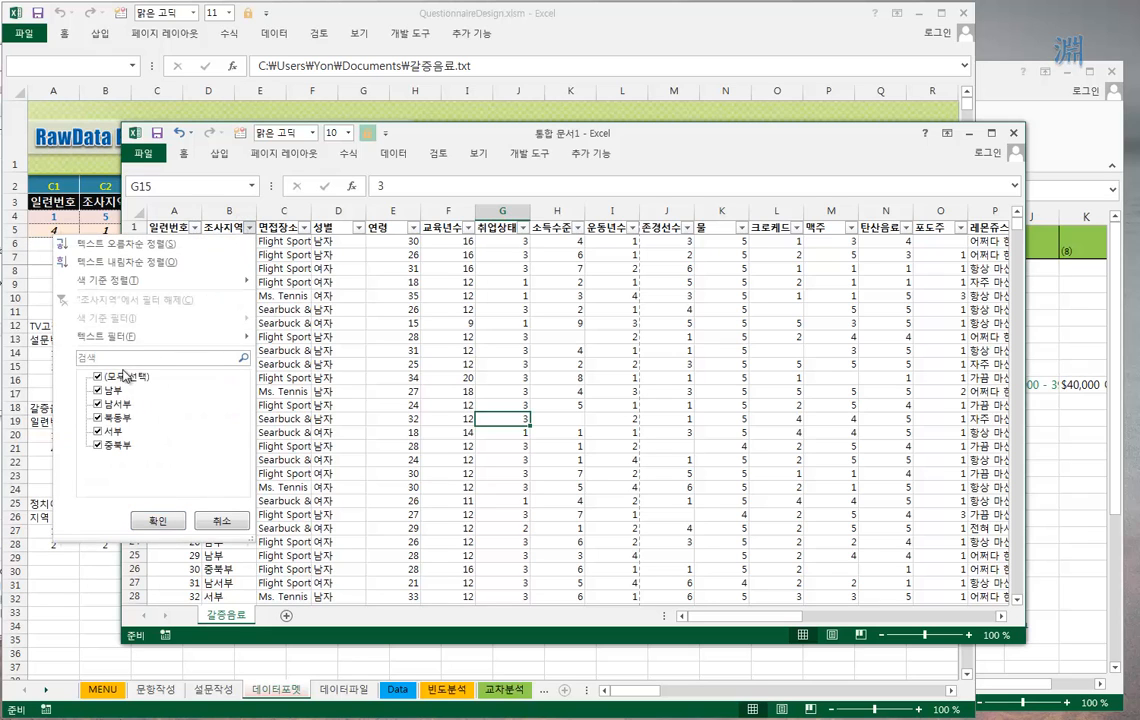
{"action": "left_click", "coordinate": [125, 243]}
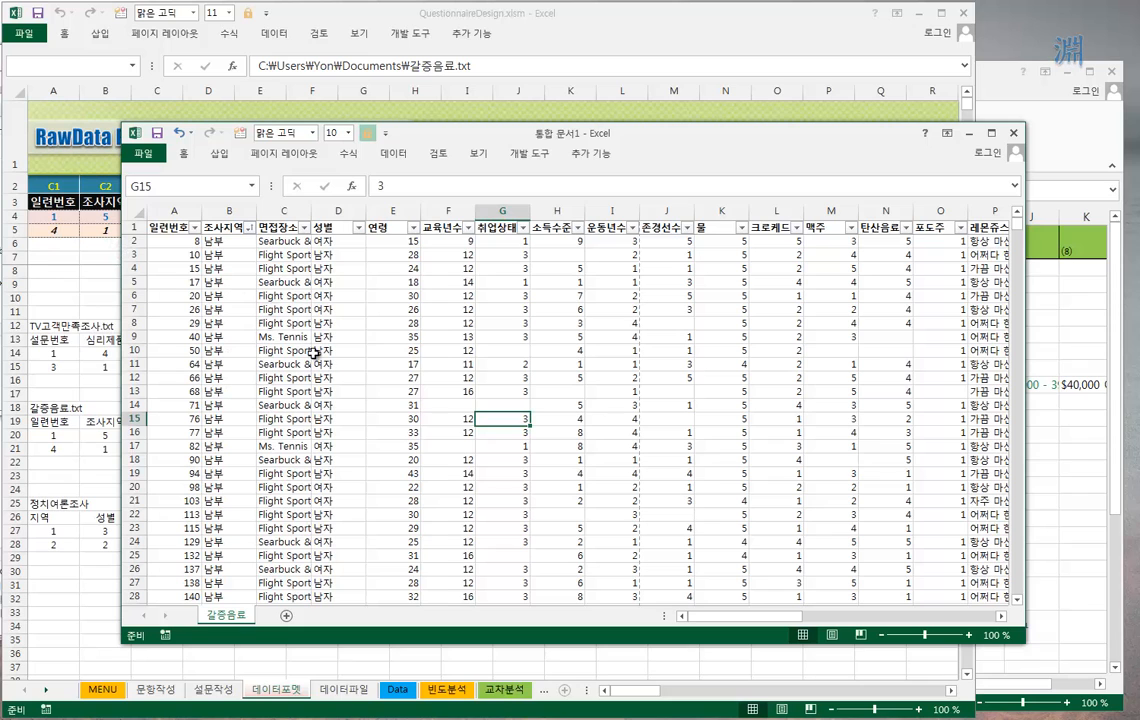
{"action": "left_click", "coordinate": [359, 228]}
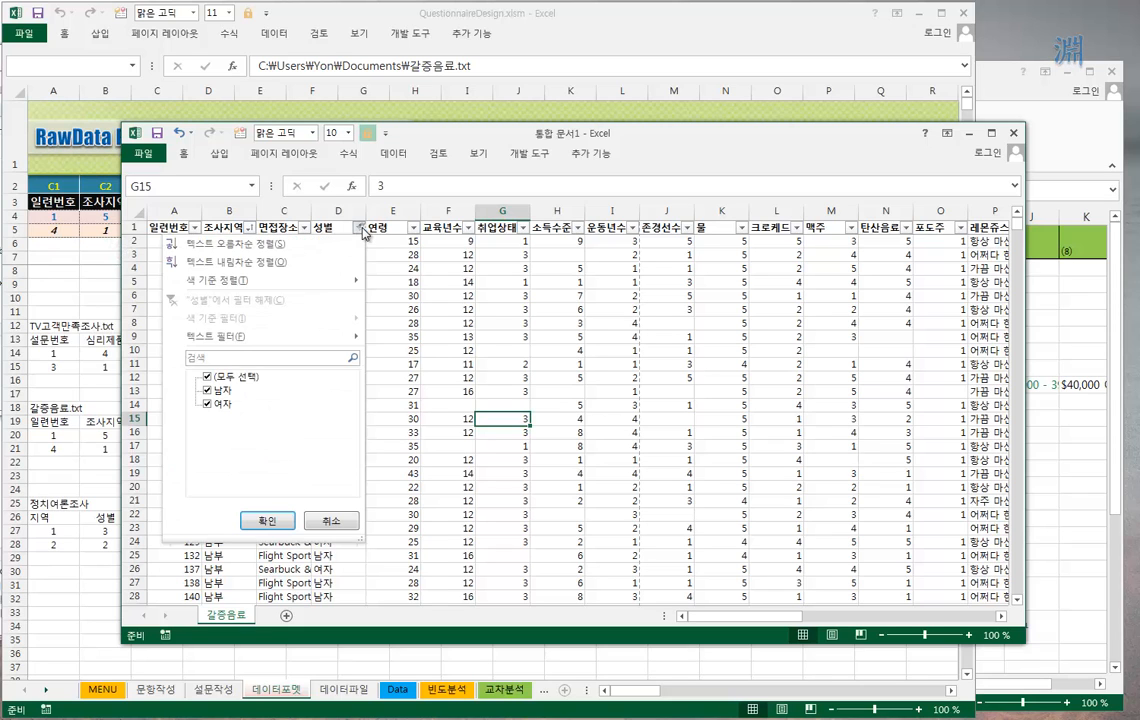
{"action": "left_click", "coordinate": [268, 245]}
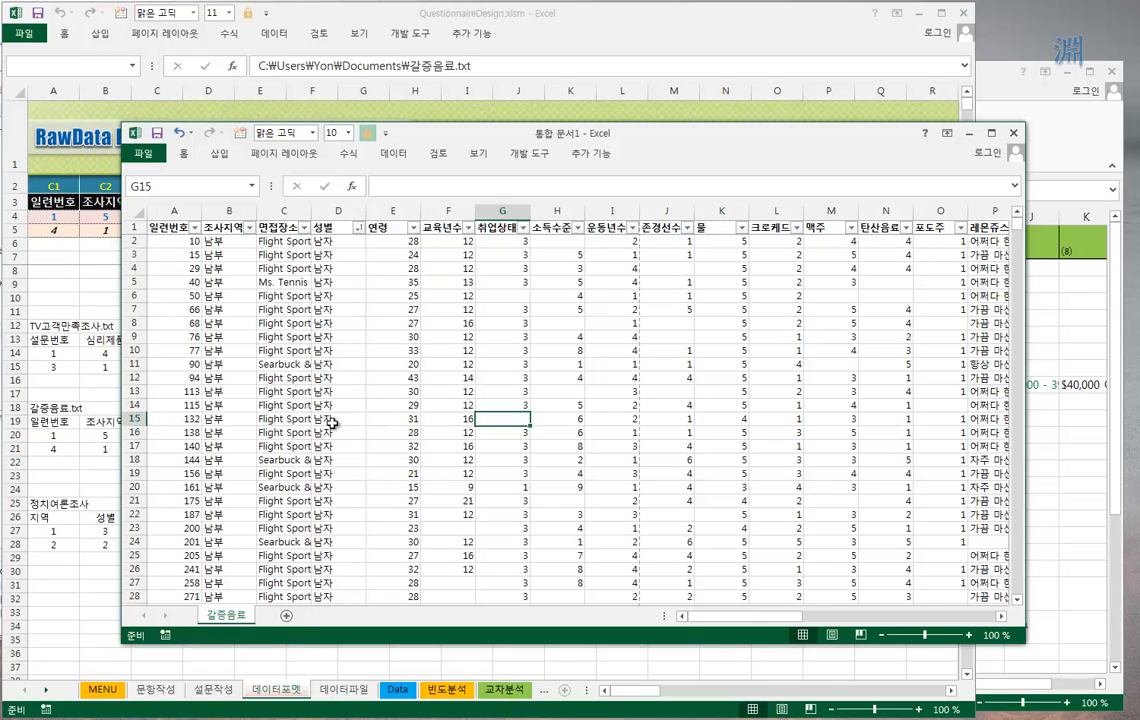
Step: Look through the sorted 갈증음료 records, including the sports participation and 운동1 to 운동4 columns
{"action": "scroll", "coordinate": [331, 423], "scroll_direction": "down", "scroll_amount": 20}
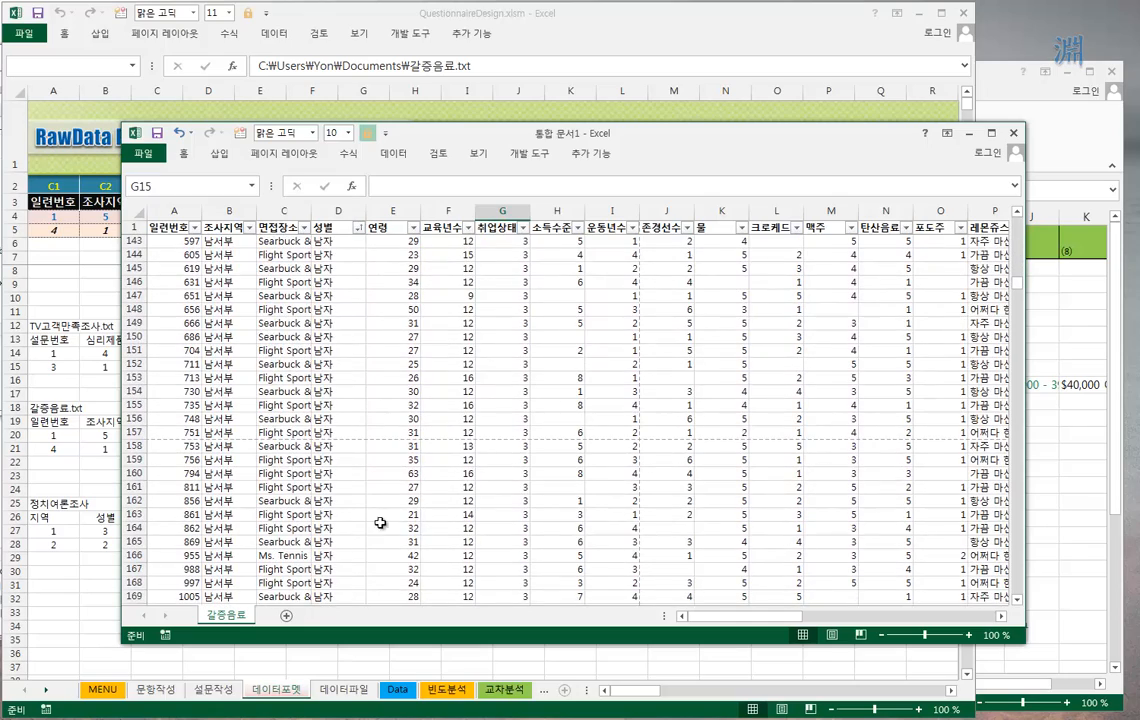
{"action": "scroll", "coordinate": [510, 480], "scroll_direction": "up", "scroll_amount": 20}
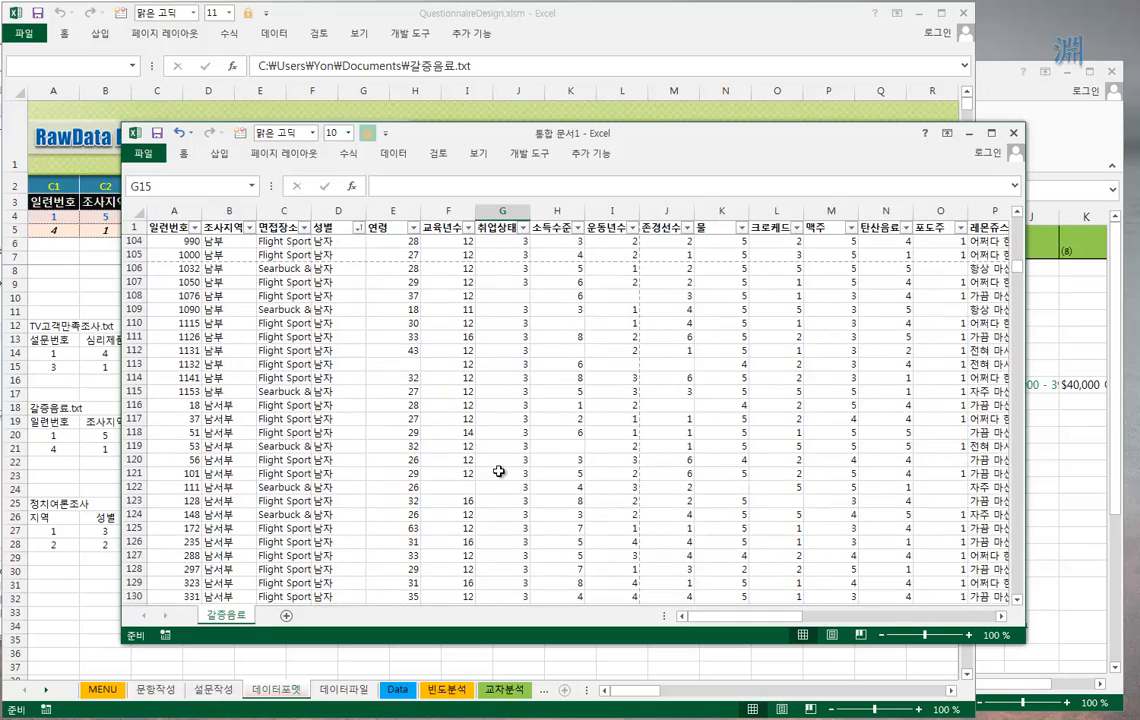
{"action": "scroll", "coordinate": [498, 470], "scroll_direction": "up", "scroll_amount": 9}
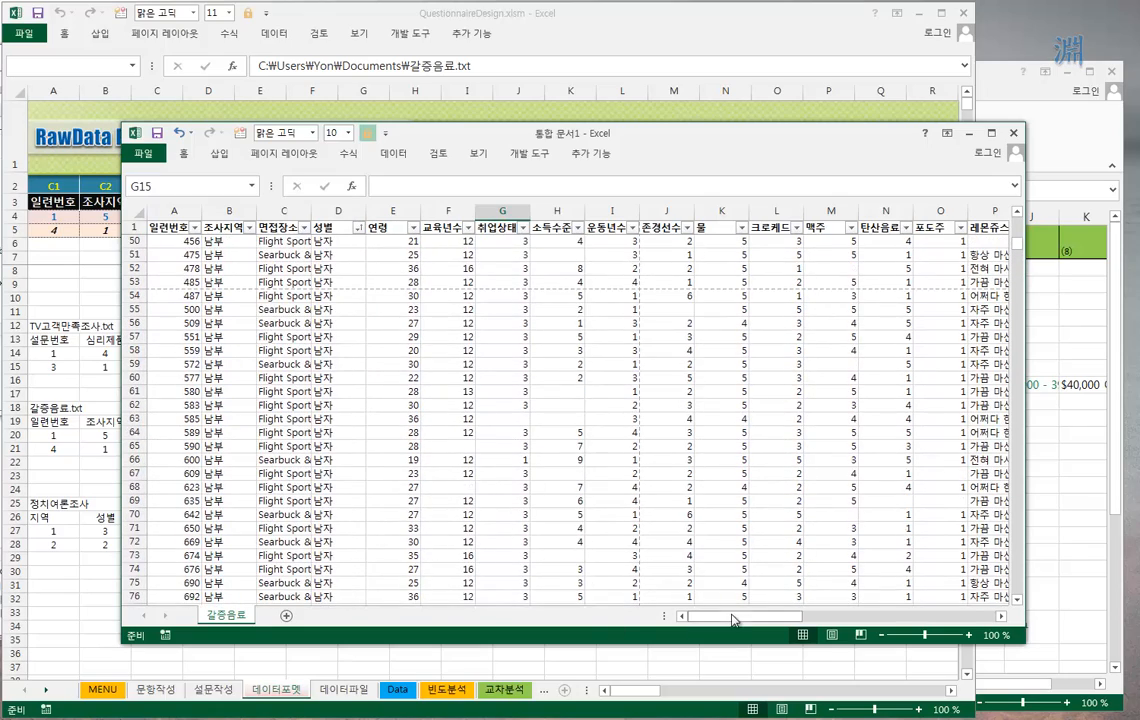
{"action": "left_click_drag", "start_coordinate": [777, 617], "coordinate": [970, 617]}
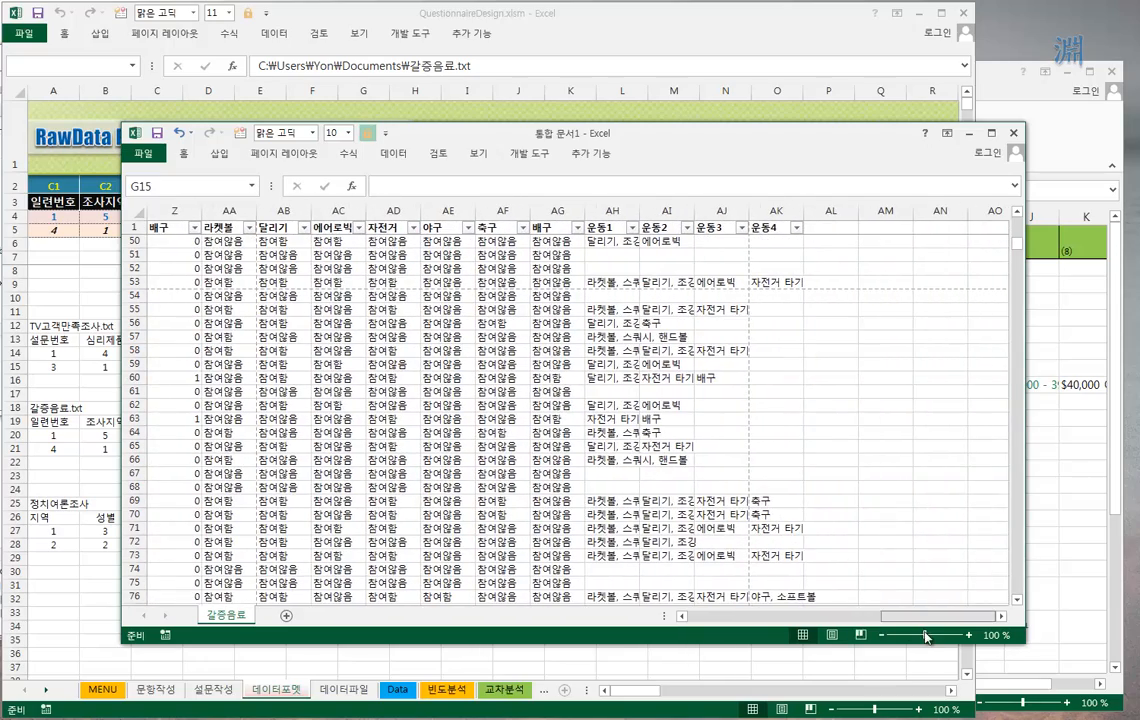
{"action": "left_click", "coordinate": [788, 325]}
{"action": "left_click", "coordinate": [785, 260]}
{"action": "left_click", "coordinate": [630, 431]}
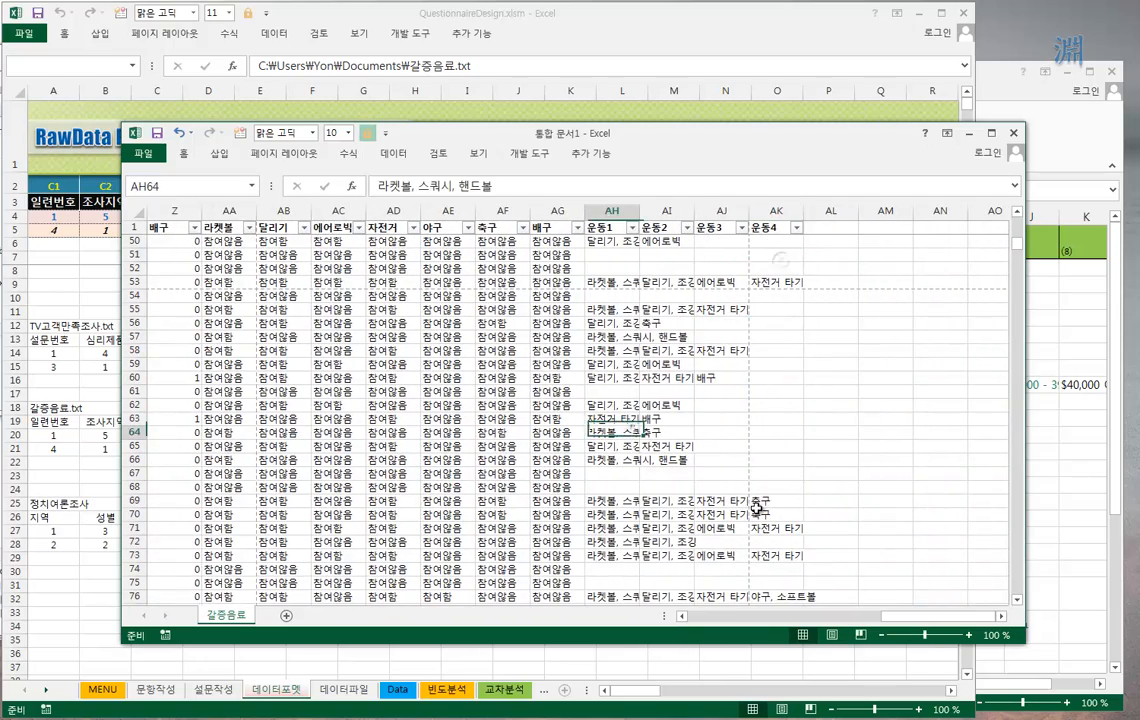
{"action": "left_click_drag", "start_coordinate": [925, 617], "coordinate": [690, 617]}
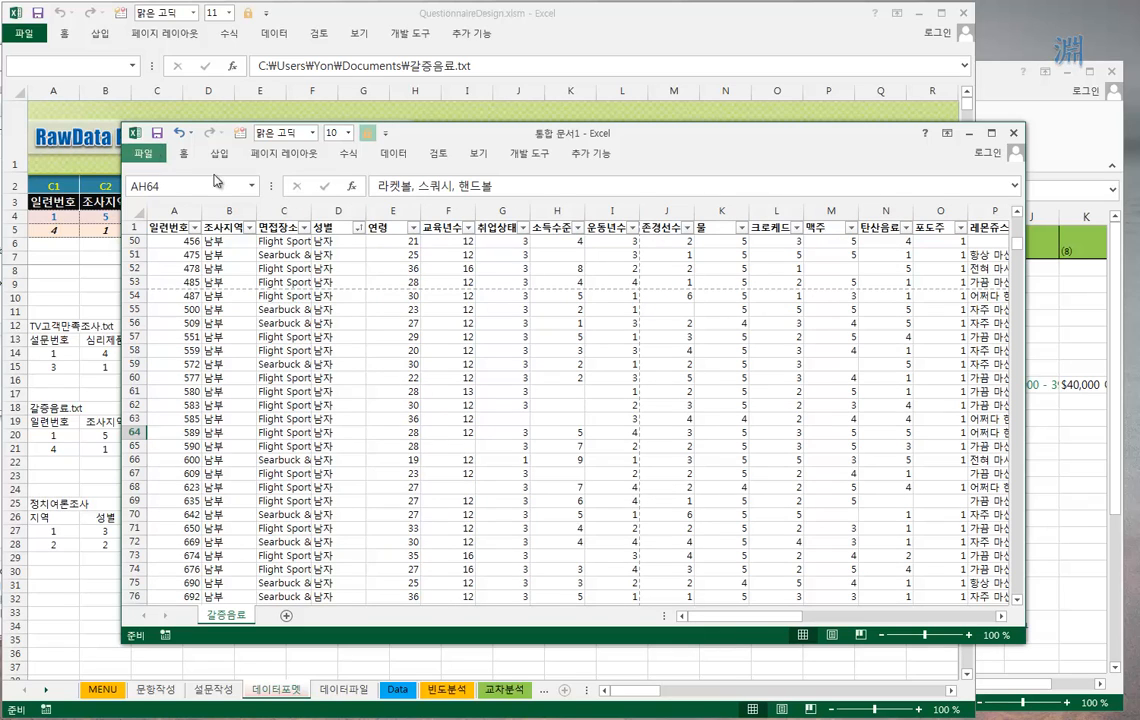
{"action": "left_click", "coordinate": [626, 363]}
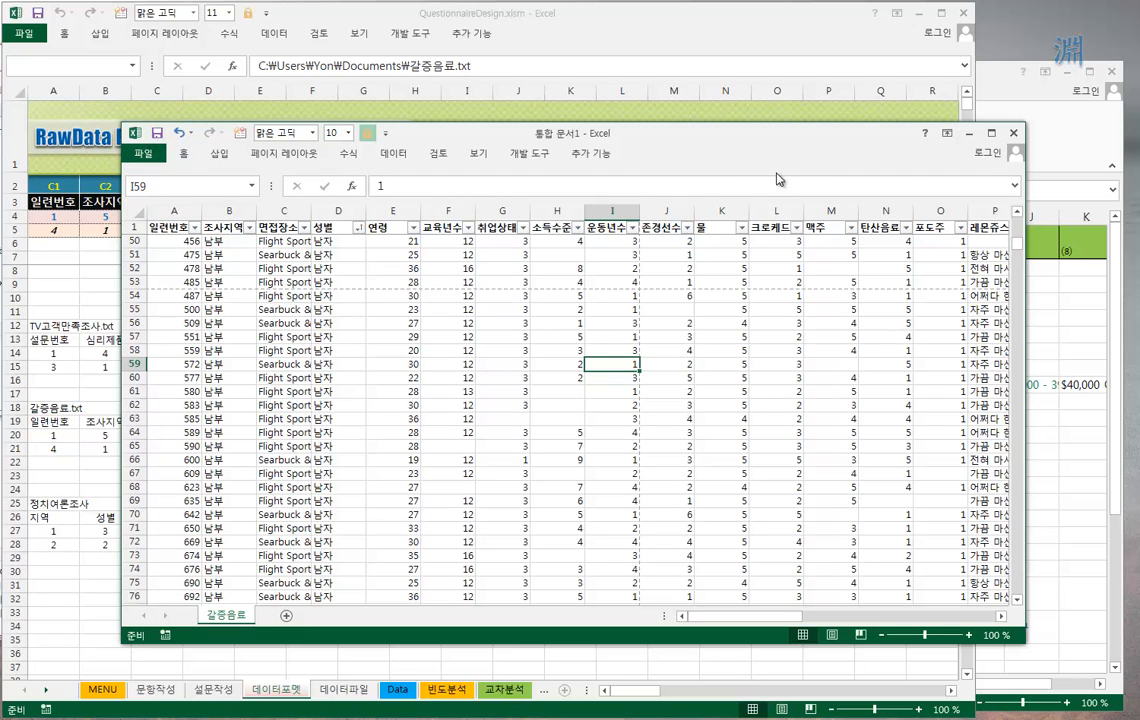
Step: Compare the records on the Data sheet of QuestionnaireDesign.xlsm with those in the new workbook
{"action": "left_click_drag", "start_coordinate": [1027, 643], "coordinate": [922, 562]}
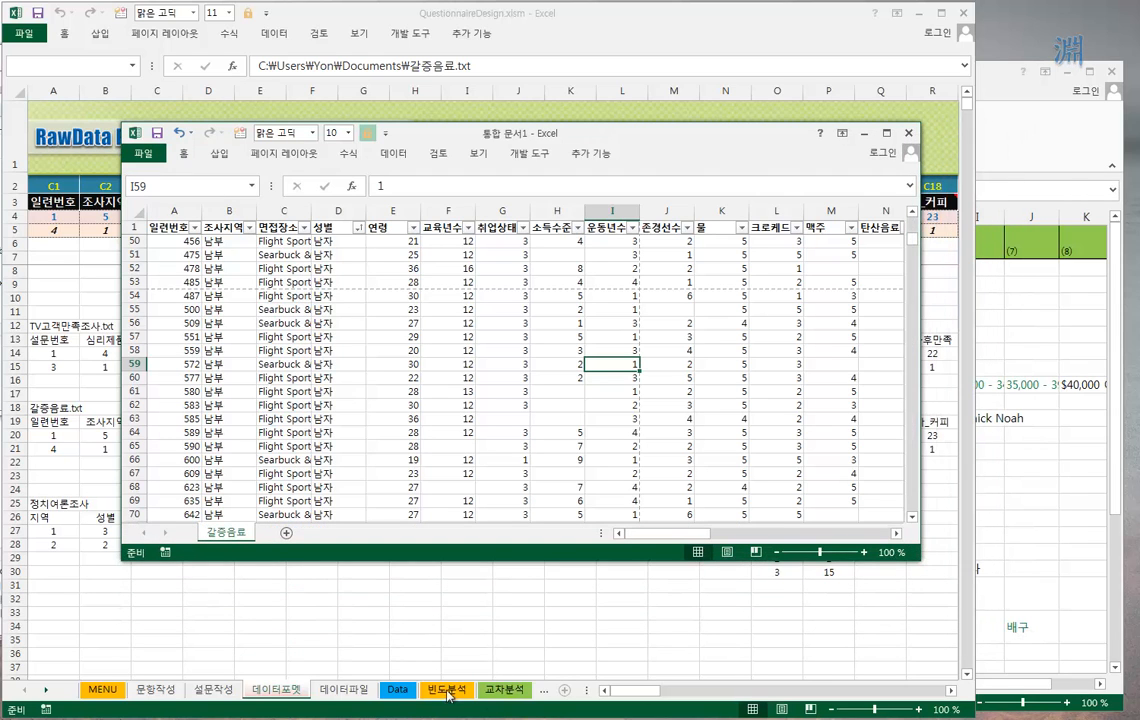
{"action": "left_click", "coordinate": [395, 692]}
{"action": "left_click", "coordinate": [398, 691]}
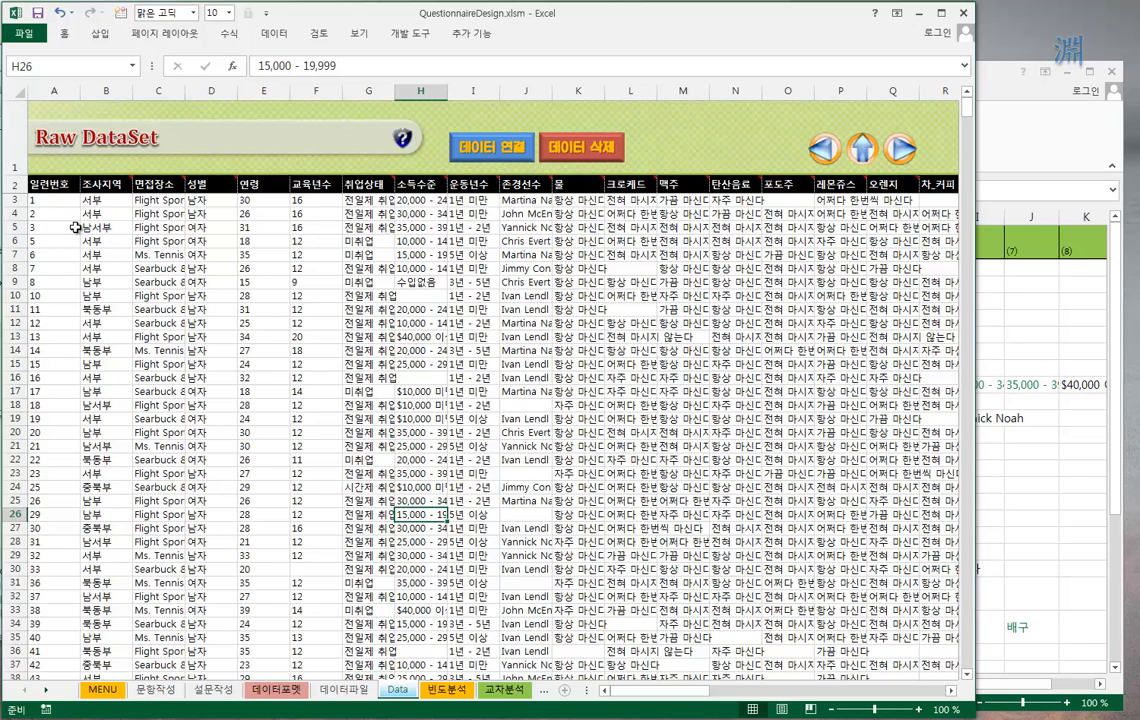
{"action": "mouse_move", "coordinate": [47, 190]}
{"action": "left_mouse_down"}
{"action": "mouse_move", "coordinate": [530, 290]}
{"action": "mouse_move", "coordinate": [840, 525]}
{"action": "mouse_move", "coordinate": [840, 566]}
{"action": "left_mouse_up"}
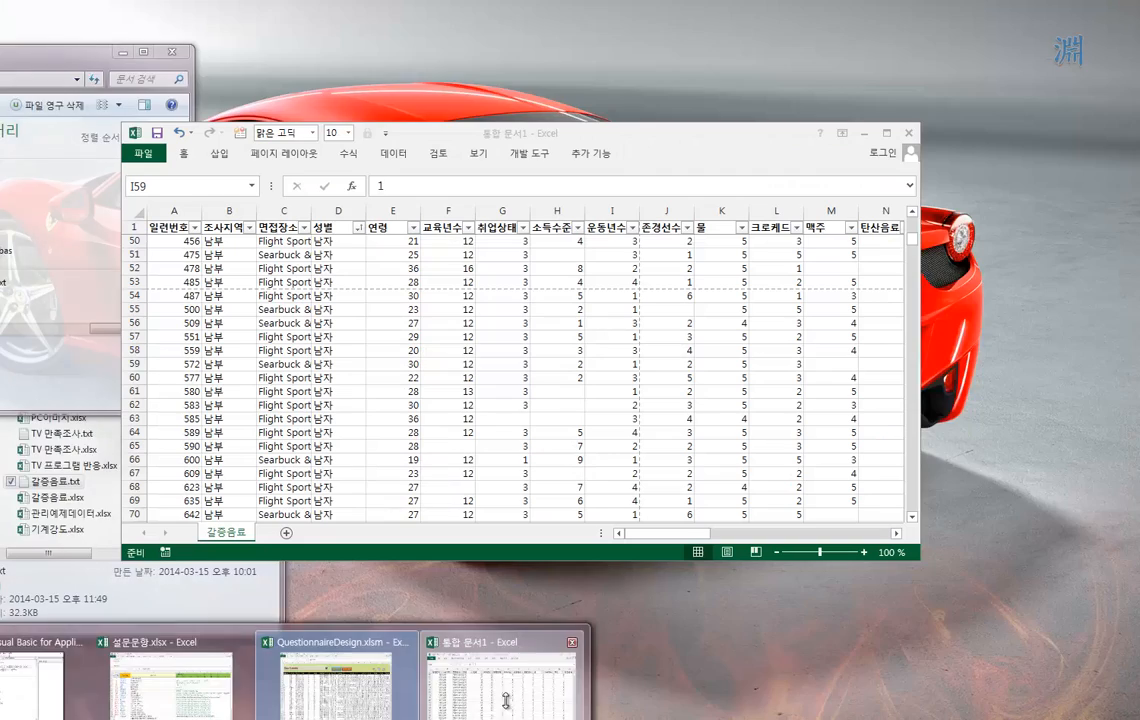
{"action": "left_click", "coordinate": [505, 700]}
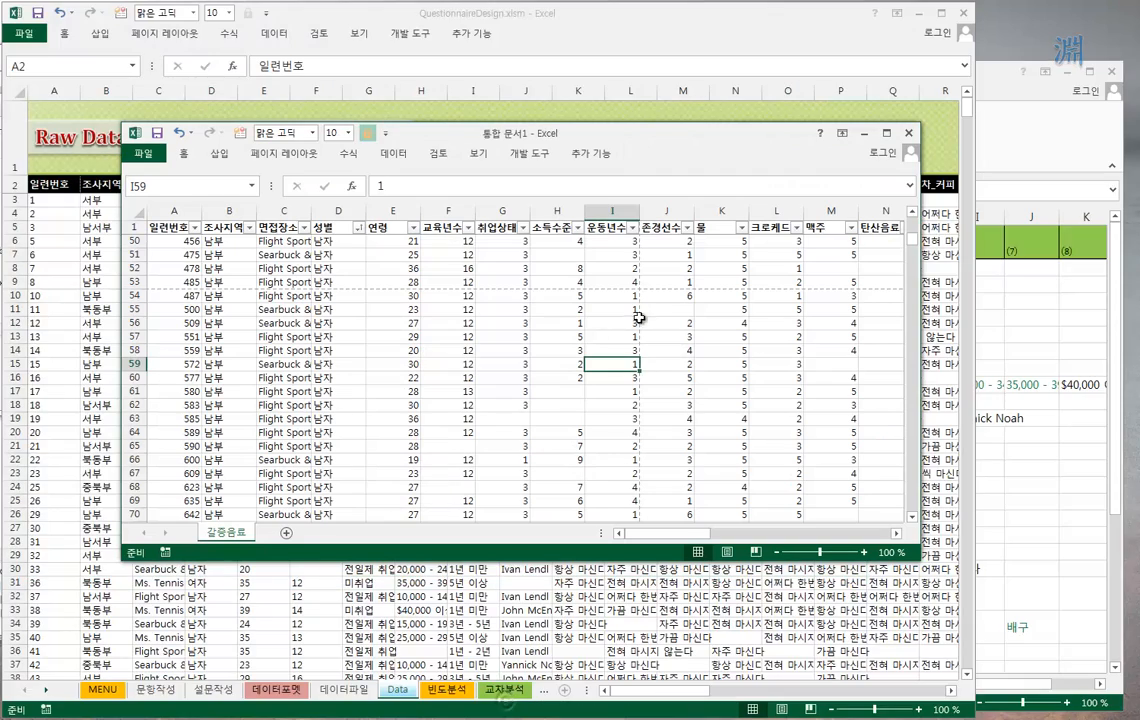
Step: Examine the coded values in the new workbook and the recoding commands available for G56:O61
{"action": "left_click", "coordinate": [195, 296]}
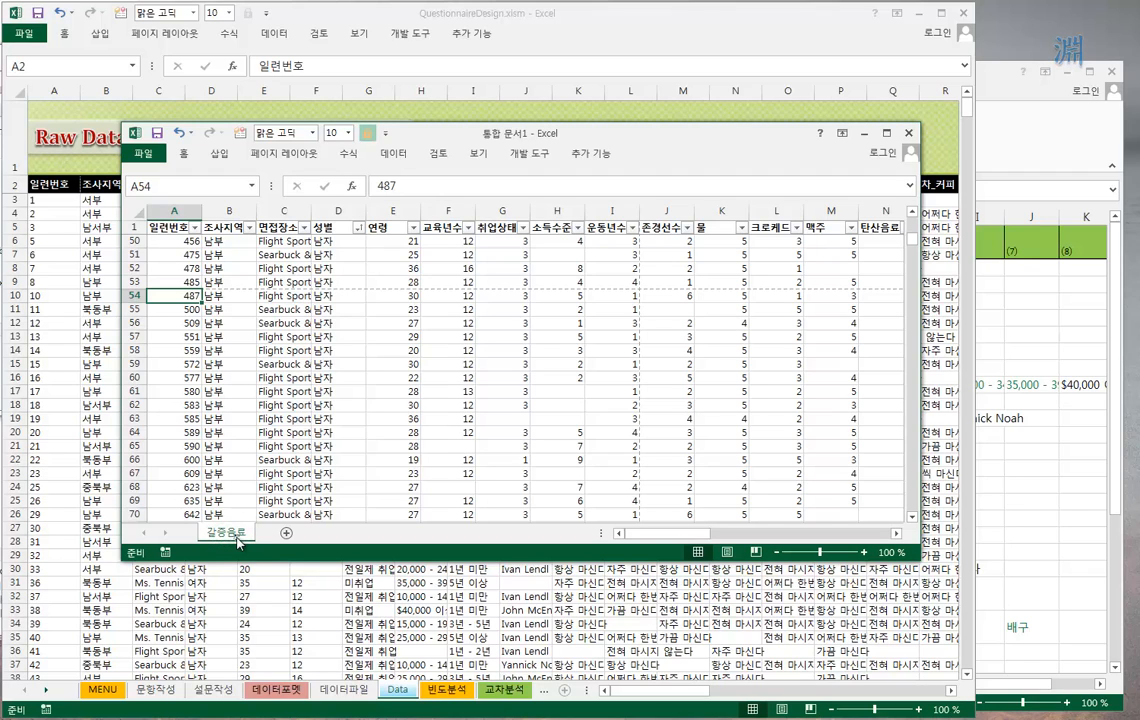
{"action": "left_click", "coordinate": [377, 350]}
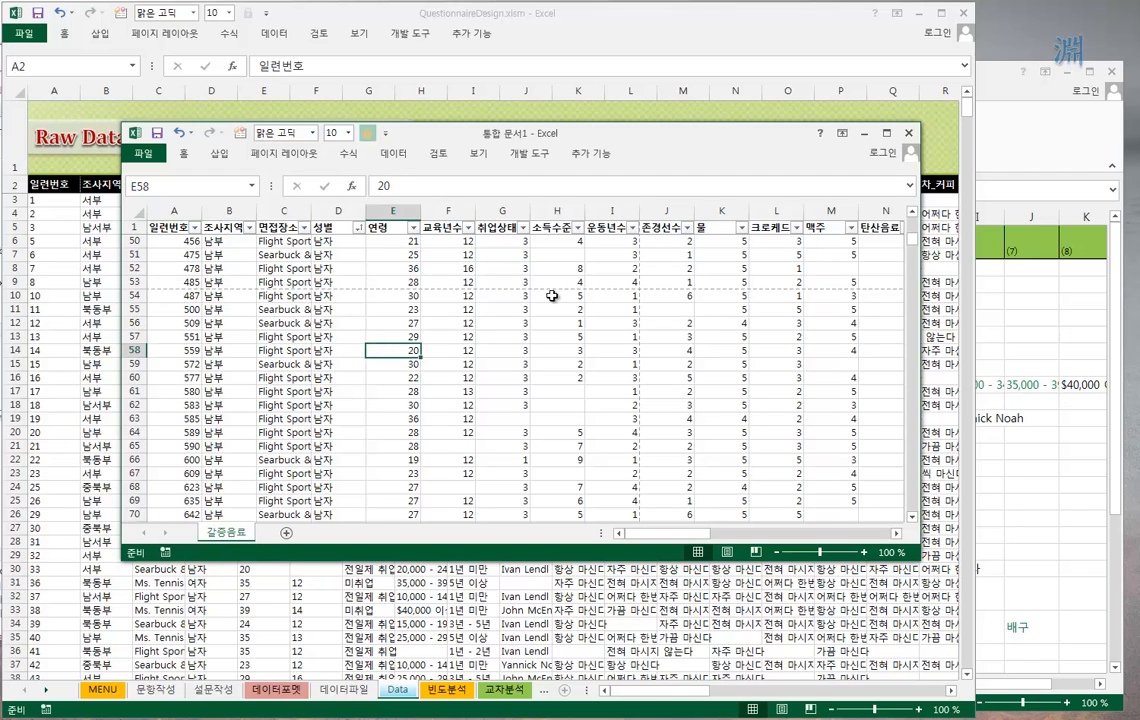
{"action": "left_click", "coordinate": [789, 336]}
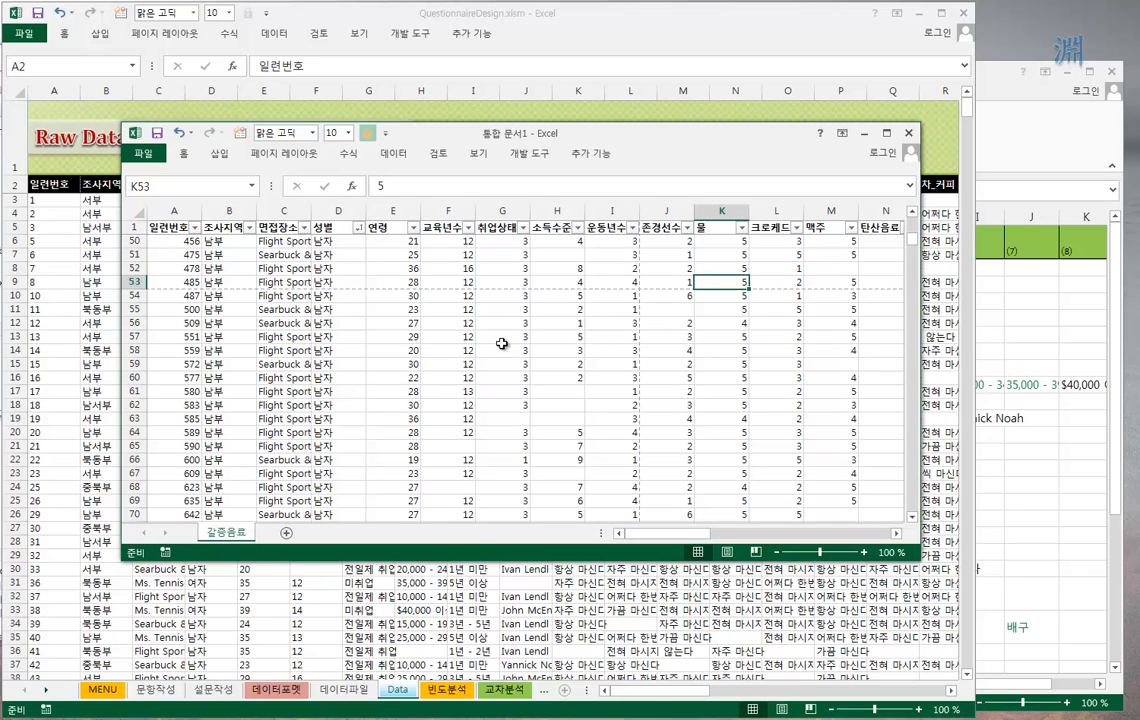
{"action": "left_click", "coordinate": [504, 337]}
{"action": "left_click", "coordinate": [522, 323]}
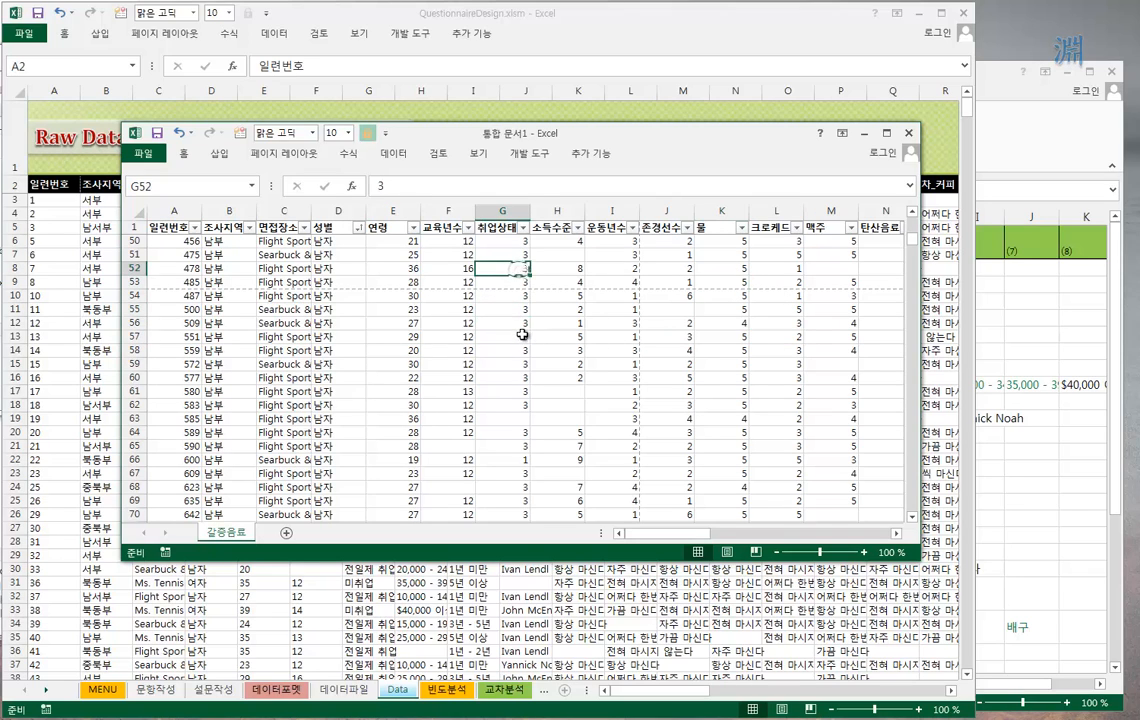
{"action": "left_click_drag", "start_coordinate": [592, 325], "coordinate": [680, 392]}
{"action": "right_click", "coordinate": [574, 360]}
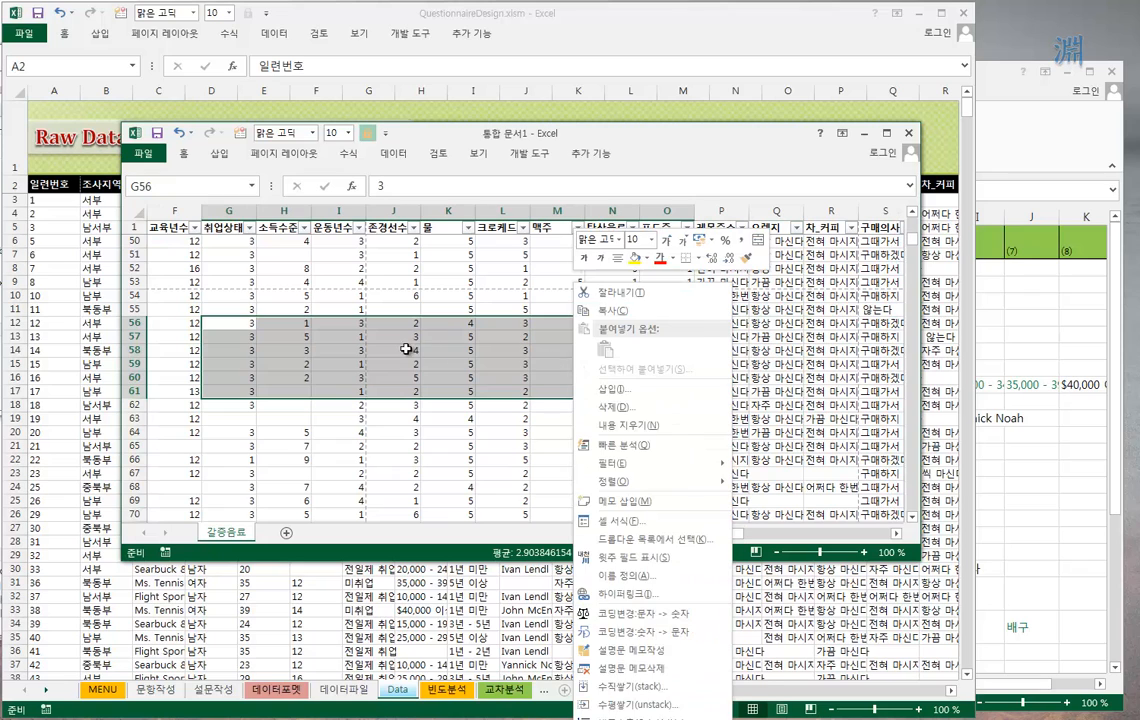
{"action": "key", "text": "Escape"}
Step: Close the new workbook holding the 갈증음료 sheet
{"action": "left_click", "coordinate": [288, 364]}
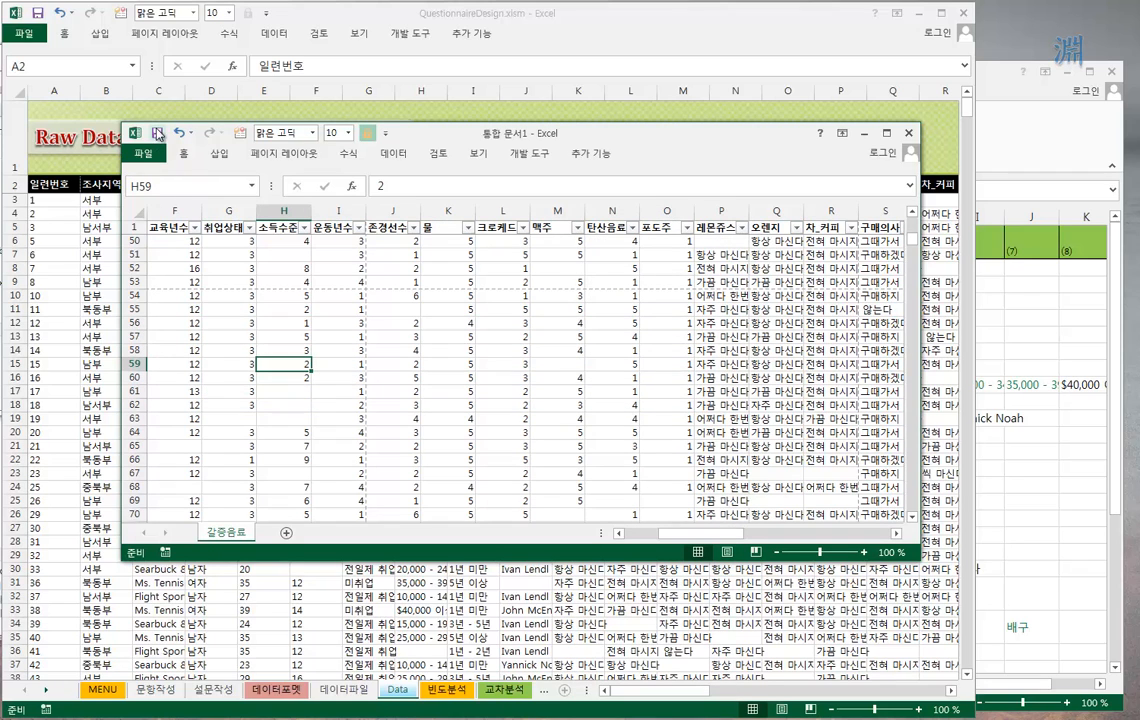
{"action": "left_click", "coordinate": [908, 132]}
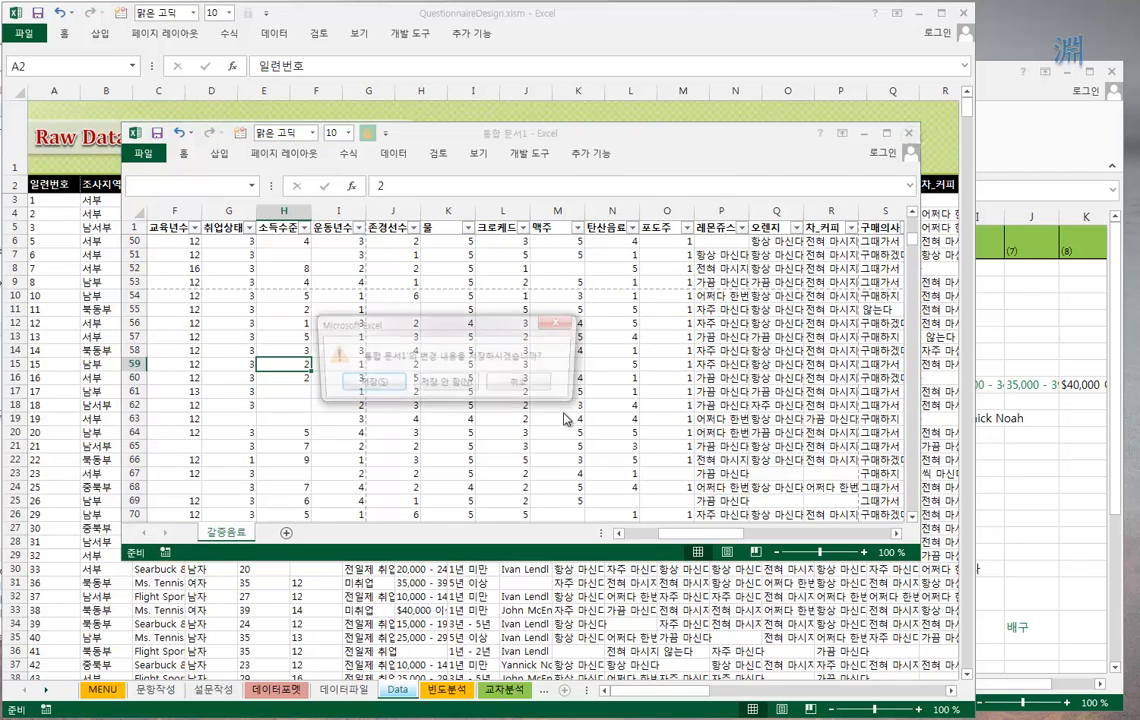